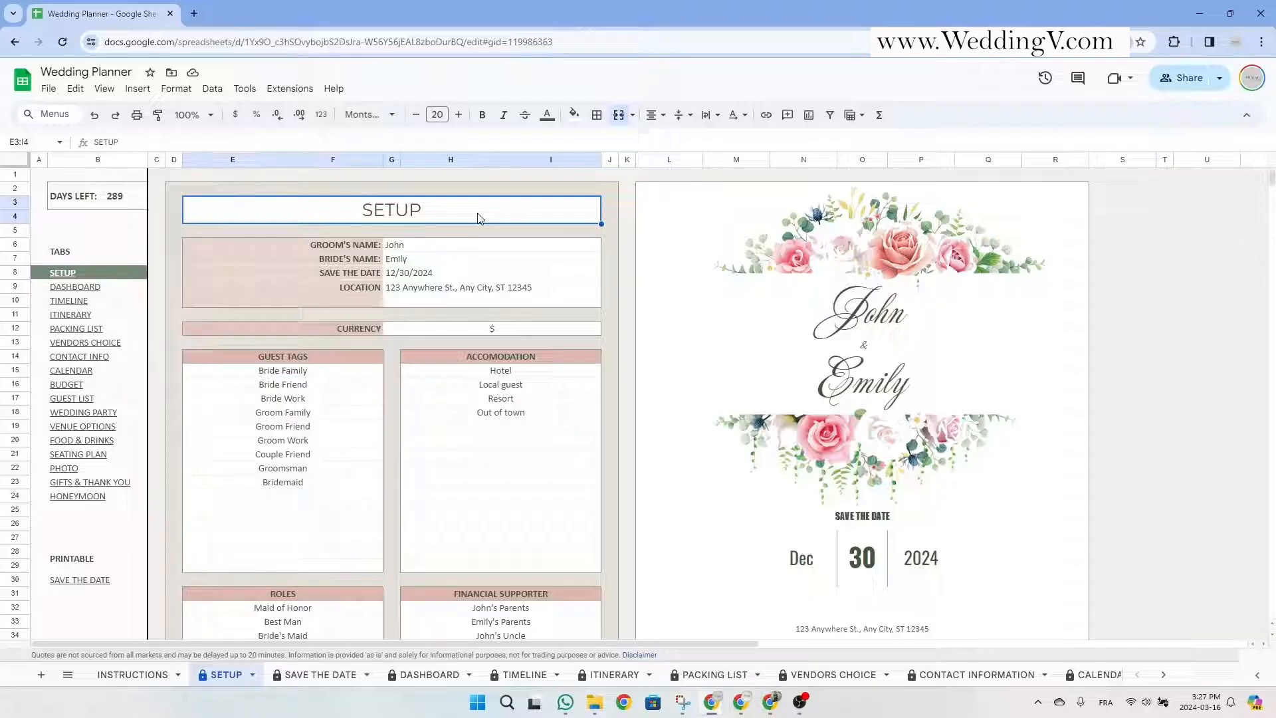
Try editing the protected SETUP title, then select the couple's details, currency and accommodation list.
{"action": "double_click", "coordinate": [477, 216]}
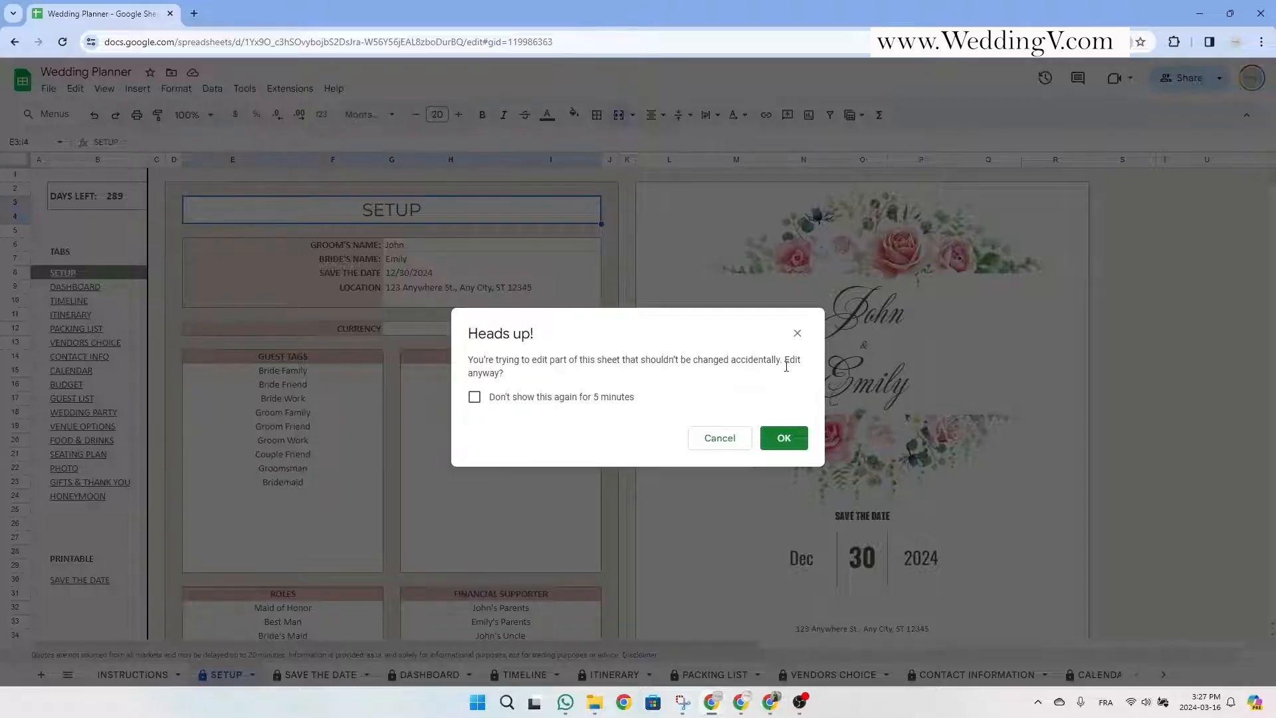
{"action": "left_click", "coordinate": [796, 333]}
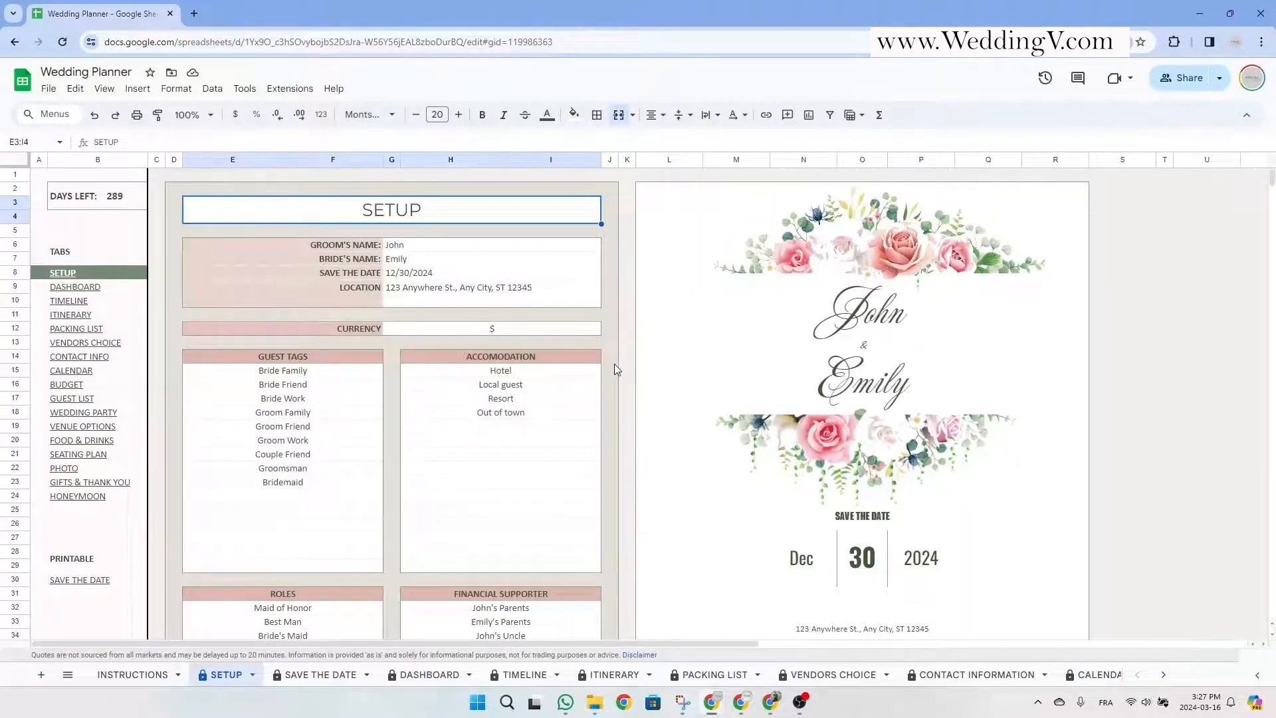
{"action": "left_click", "coordinate": [547, 251]}
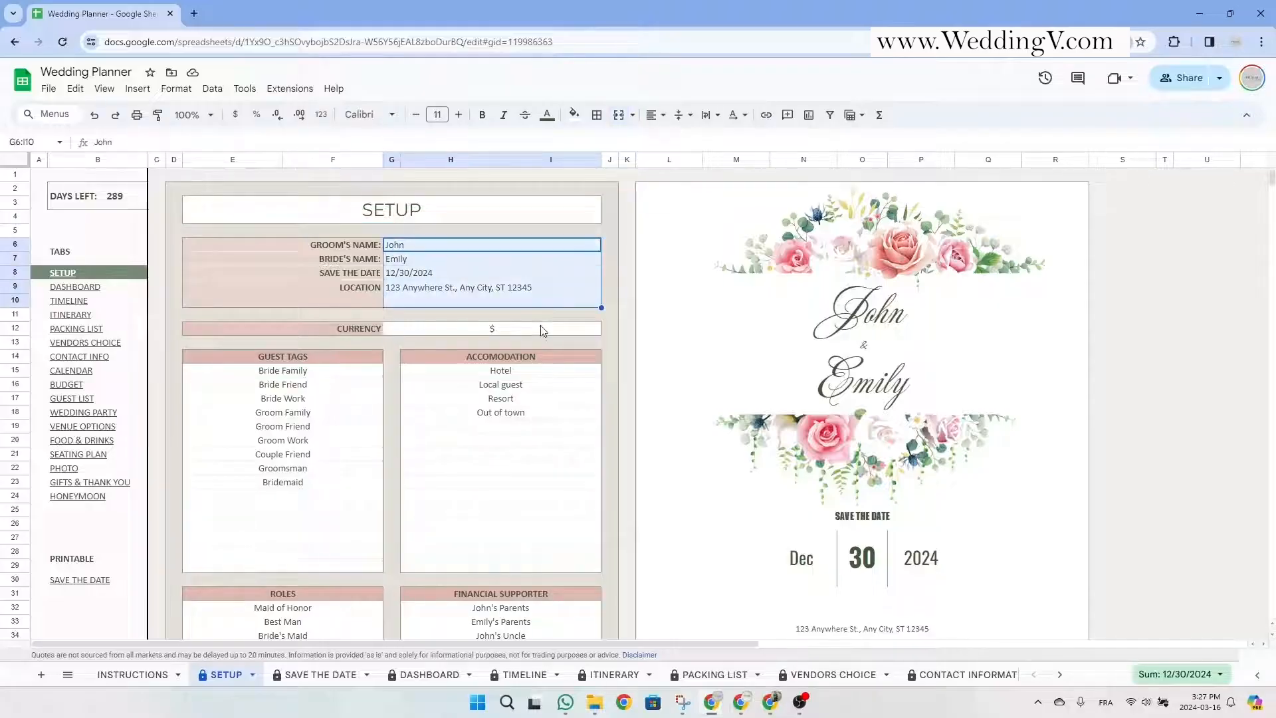
{"action": "left_click", "coordinate": [540, 328]}
{"action": "left_click_drag", "start_coordinate": [538, 373], "coordinate": [521, 563]}
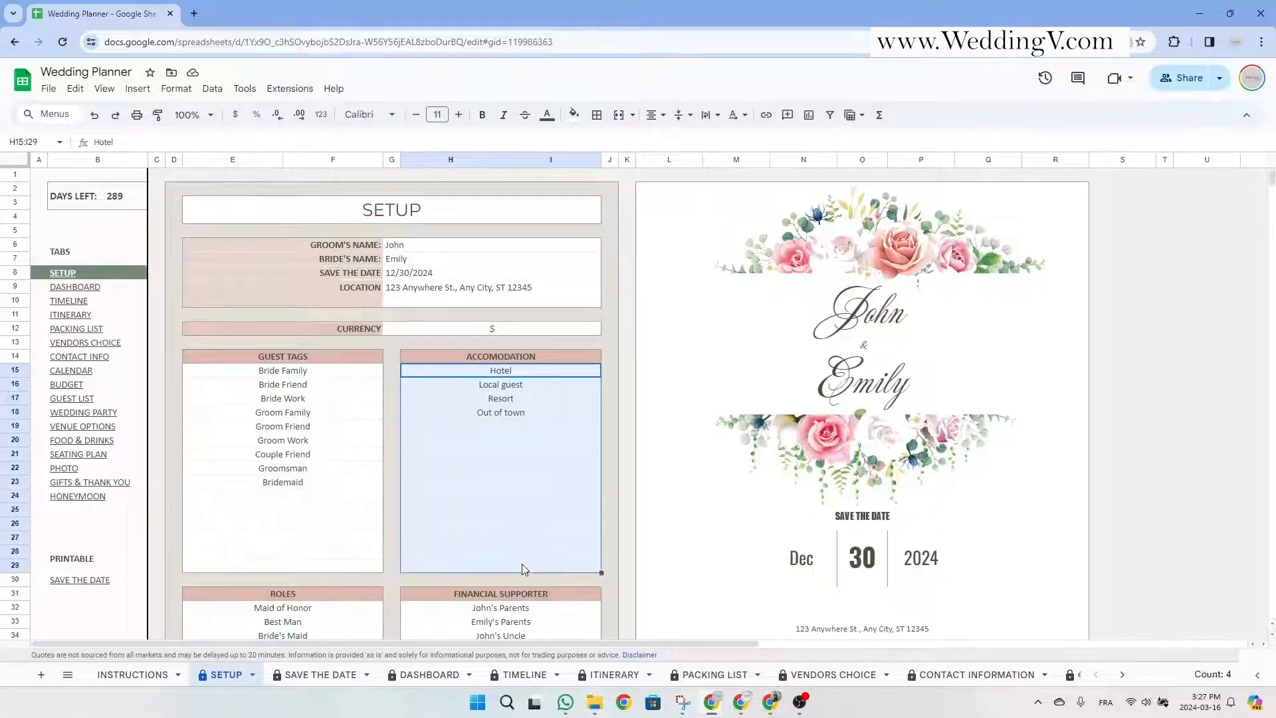
Move Local guest into the guest tags list, then undo the move.
{"action": "left_click", "coordinate": [561, 375]}
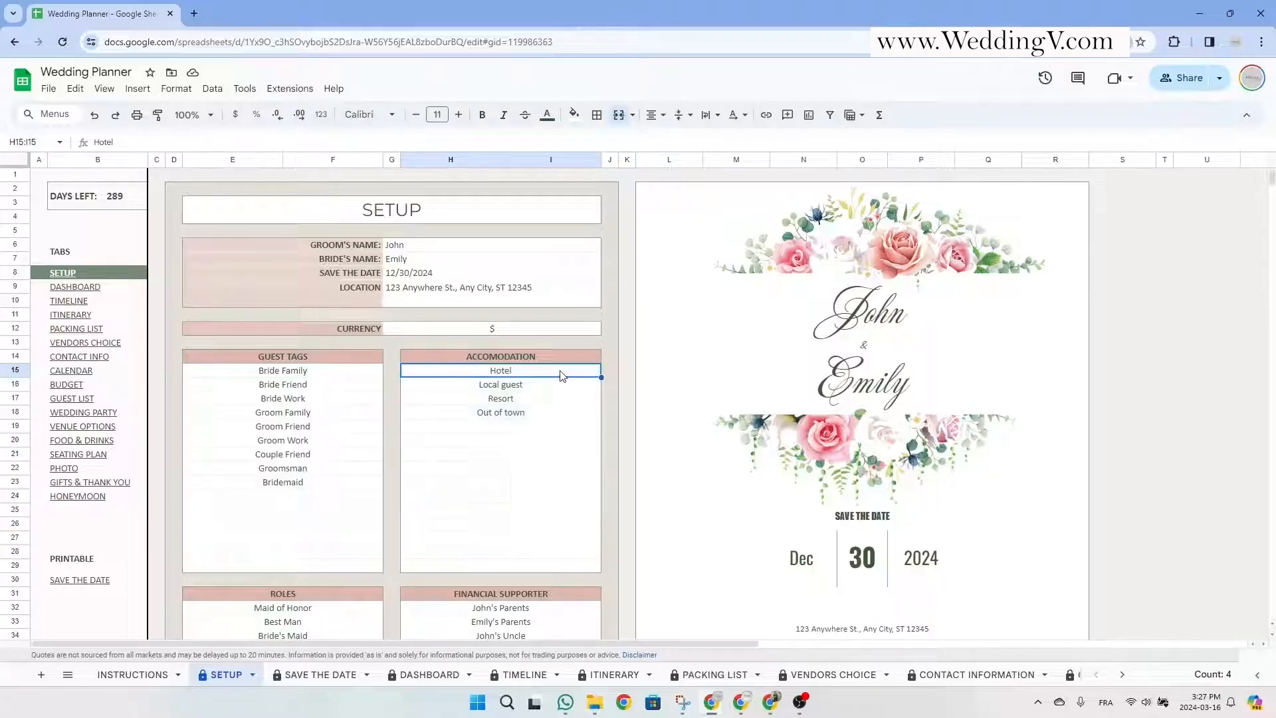
{"action": "left_click", "coordinate": [533, 358]}
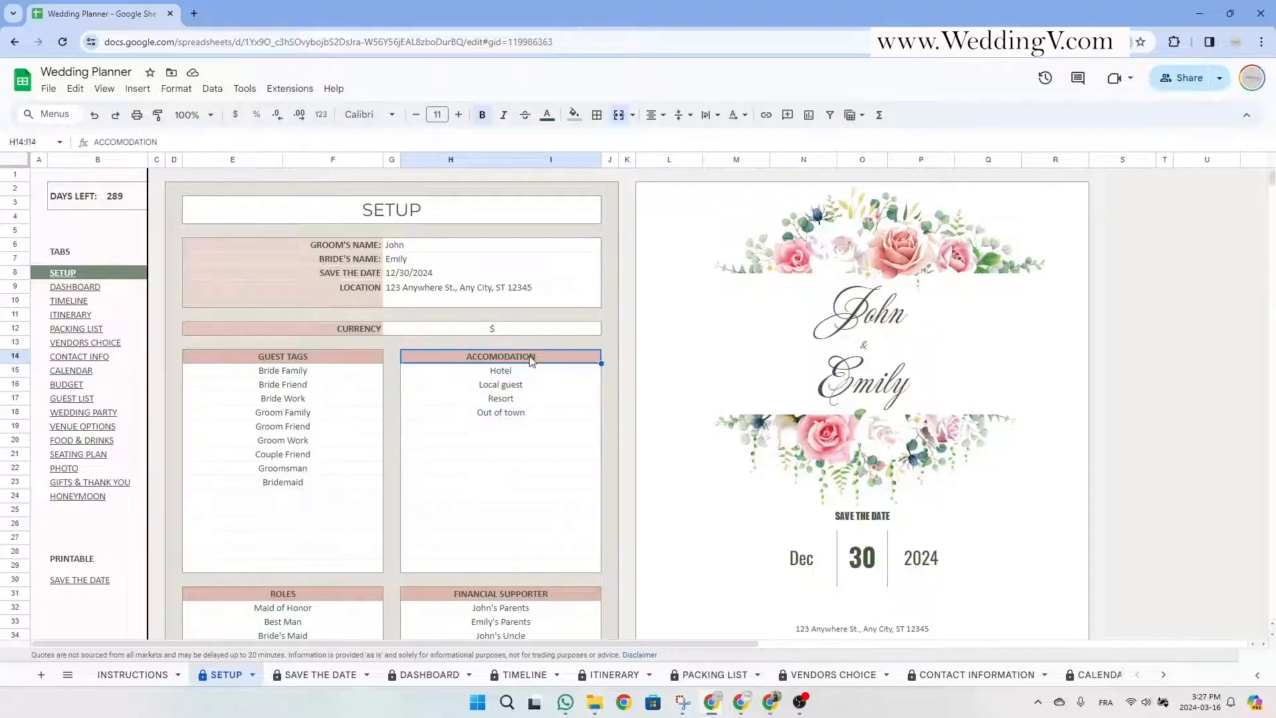
{"action": "left_click", "coordinate": [517, 382]}
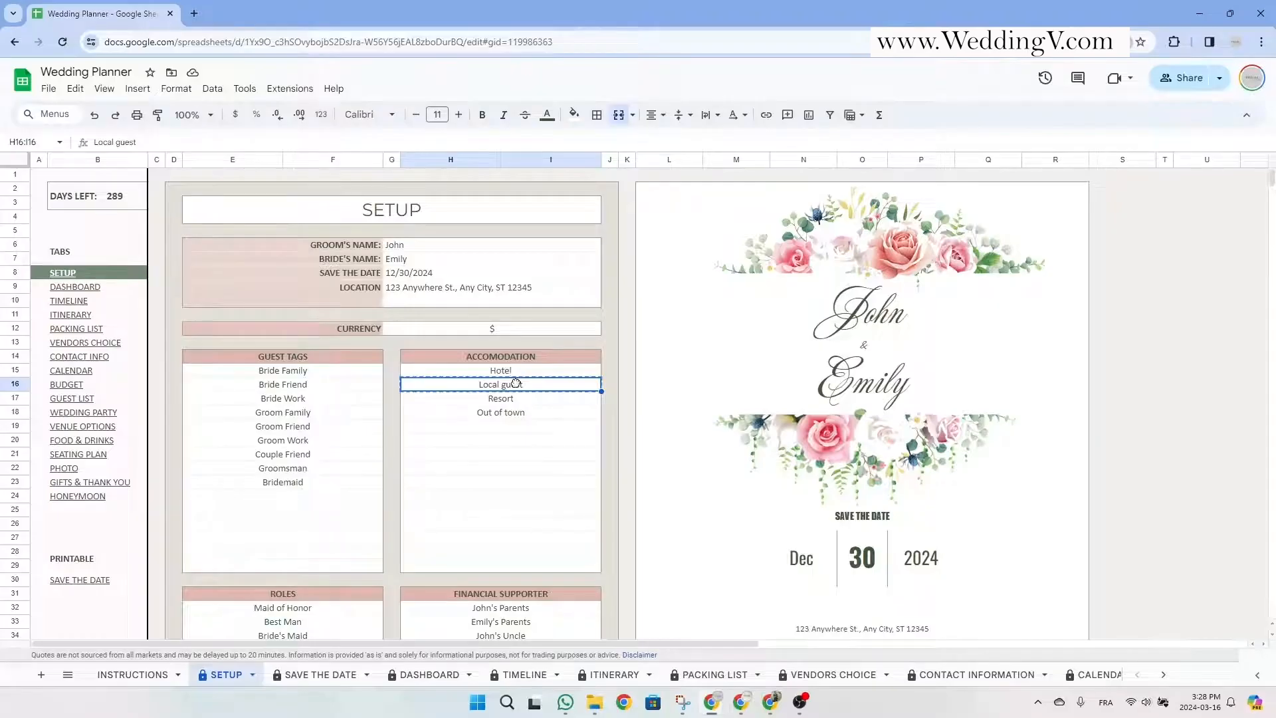
{"action": "left_click_drag", "start_coordinate": [515, 379], "coordinate": [321, 518]}
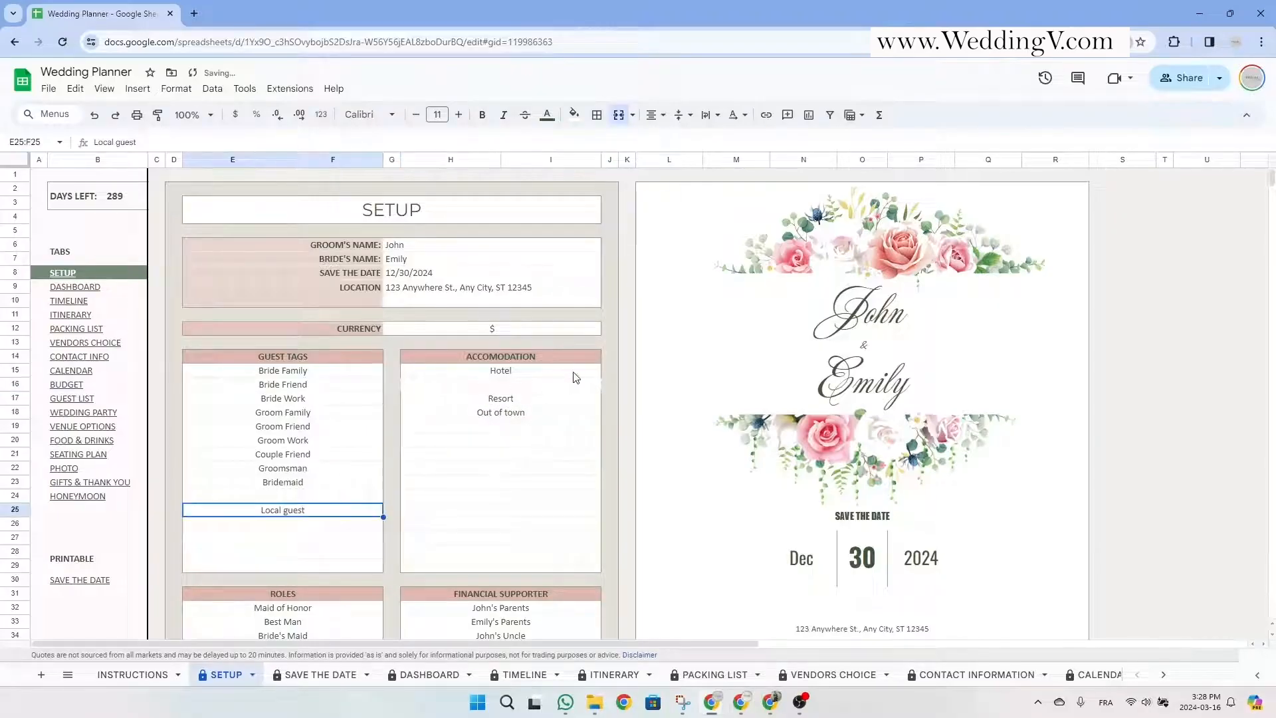
{"action": "key", "text": "ctrl+z"}
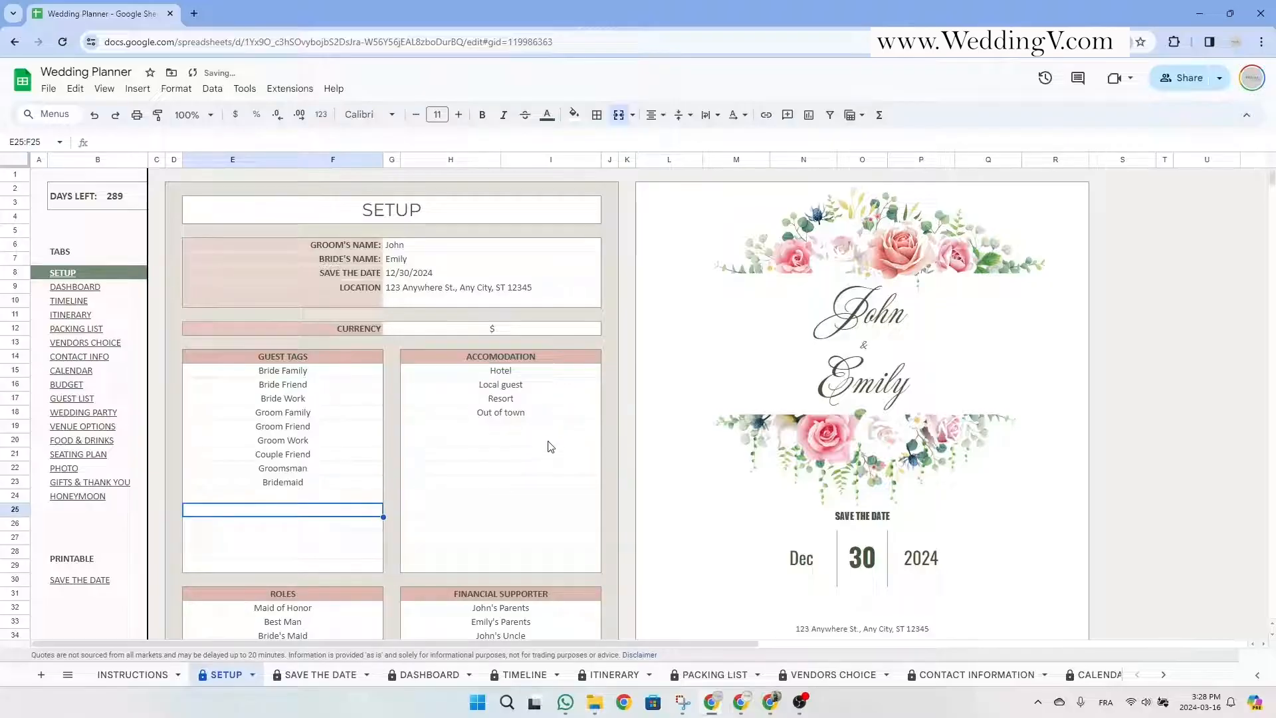
{"action": "left_click", "coordinate": [569, 457]}
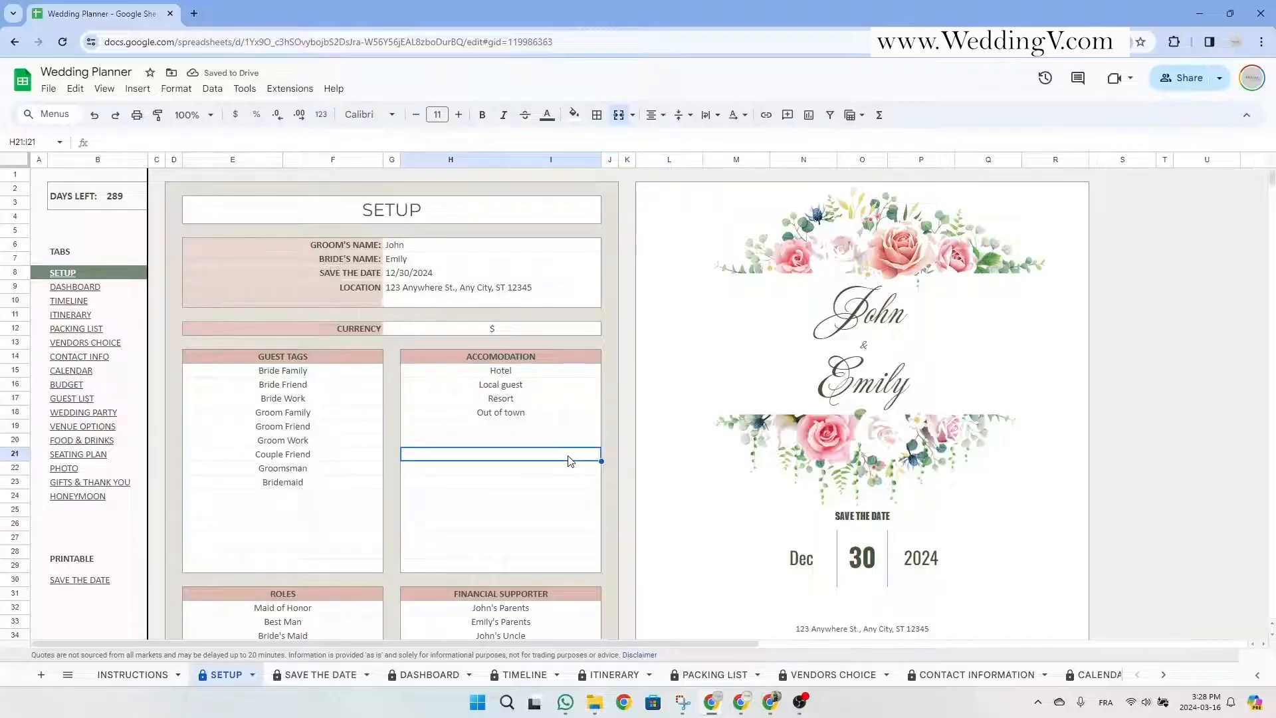
{"action": "left_click", "coordinate": [550, 402]}
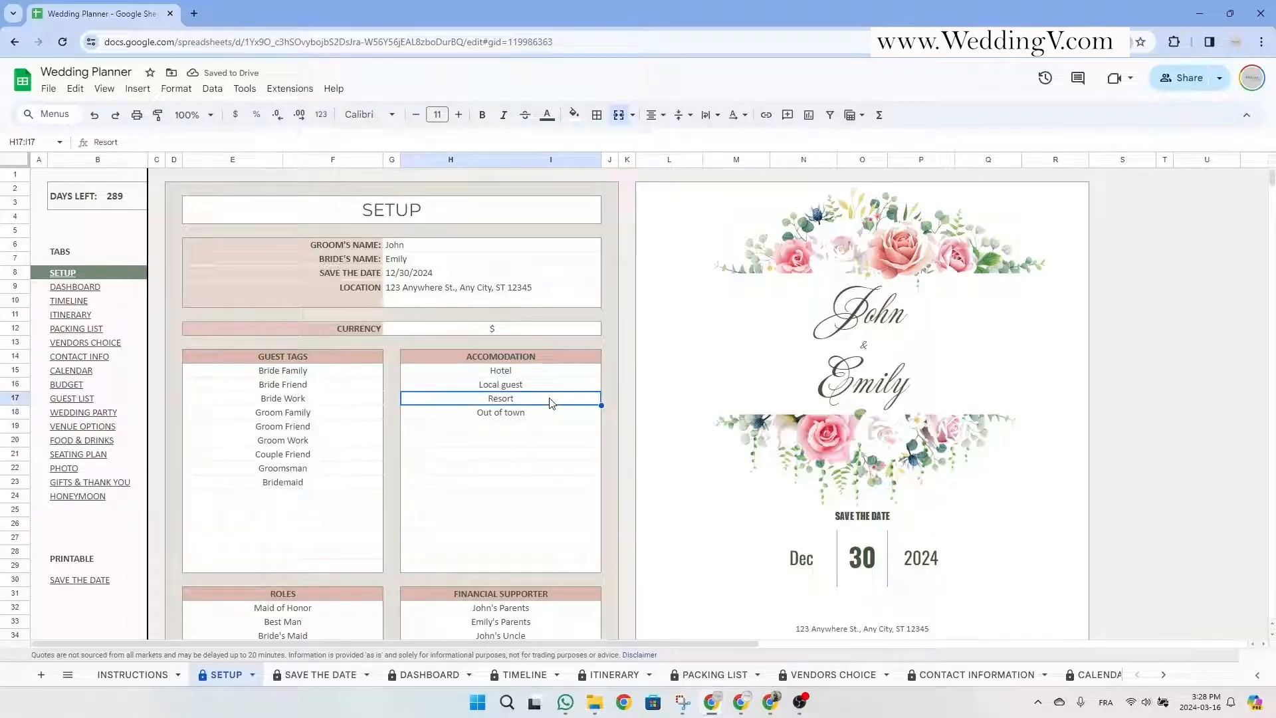
{"action": "left_click", "coordinate": [504, 213]}
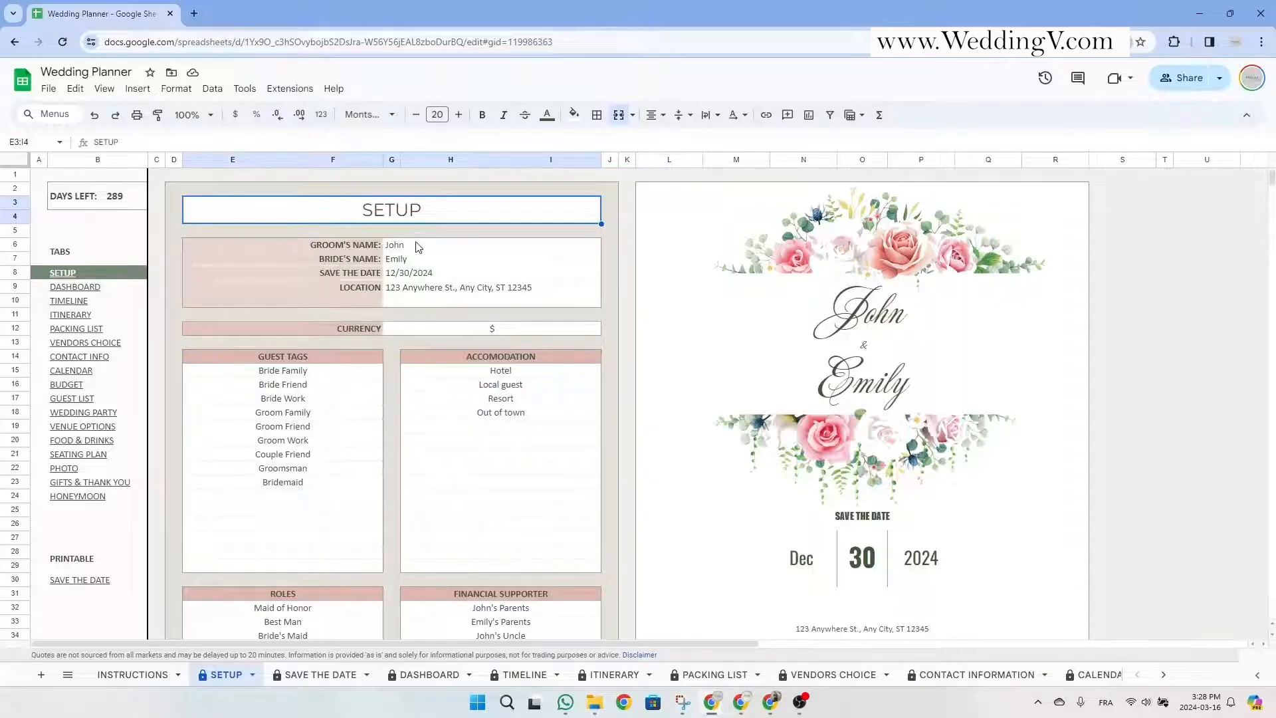
Review the SETUP fields from the groom's name down to currency, guest tags and accommodation entries.
{"action": "left_click_drag", "start_coordinate": [418, 247], "coordinate": [455, 305]}
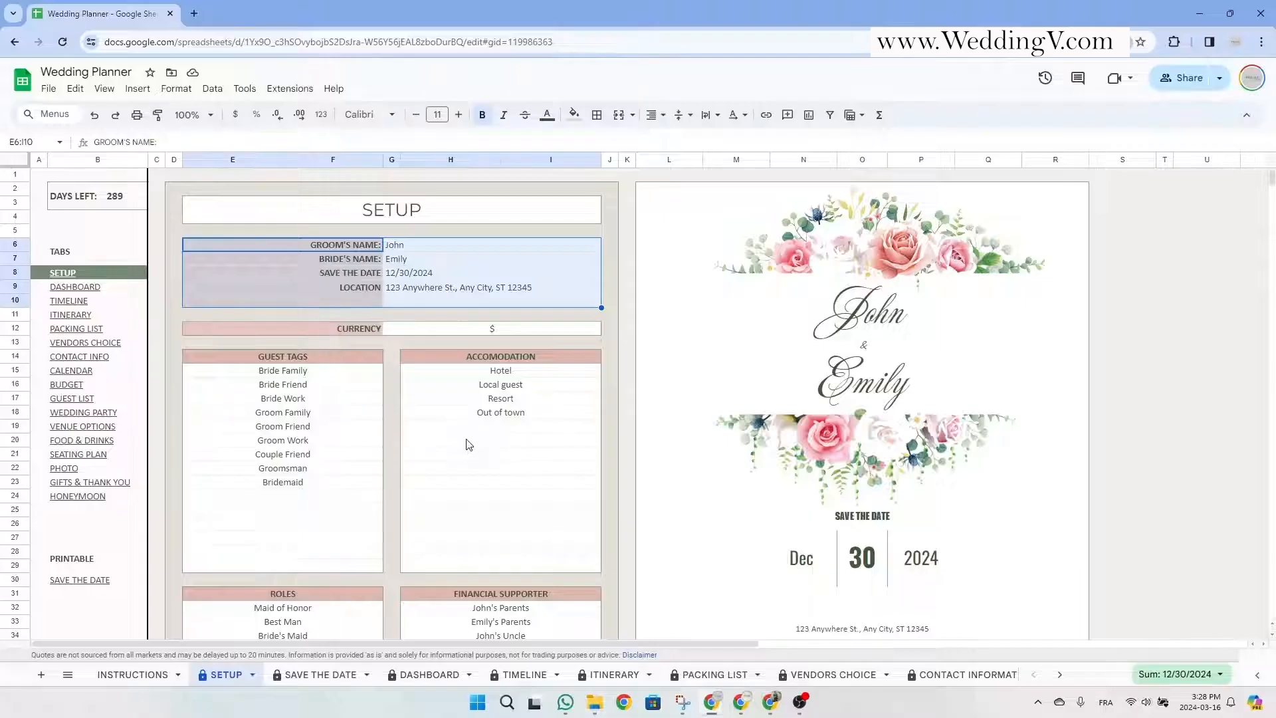
{"action": "left_click", "coordinate": [403, 246]}
{"action": "key", "text": "Down"}
{"action": "key", "text": "Down"}
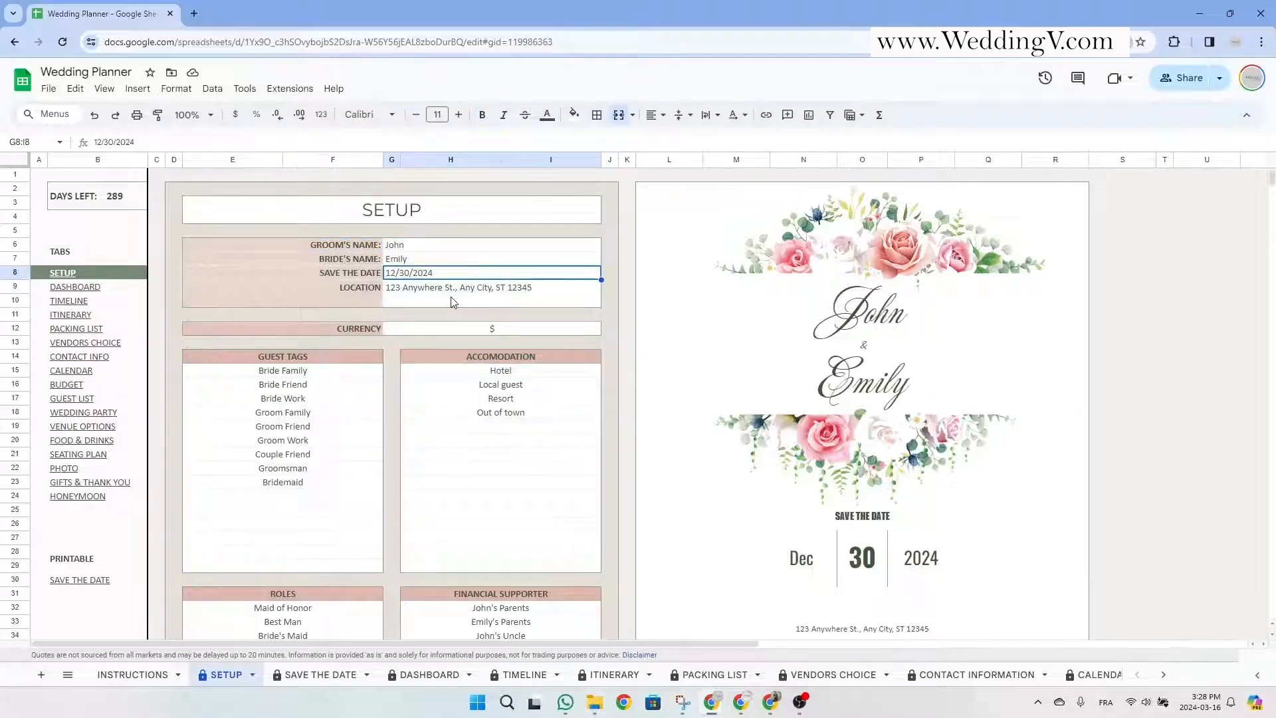
{"action": "key", "text": "Down"}
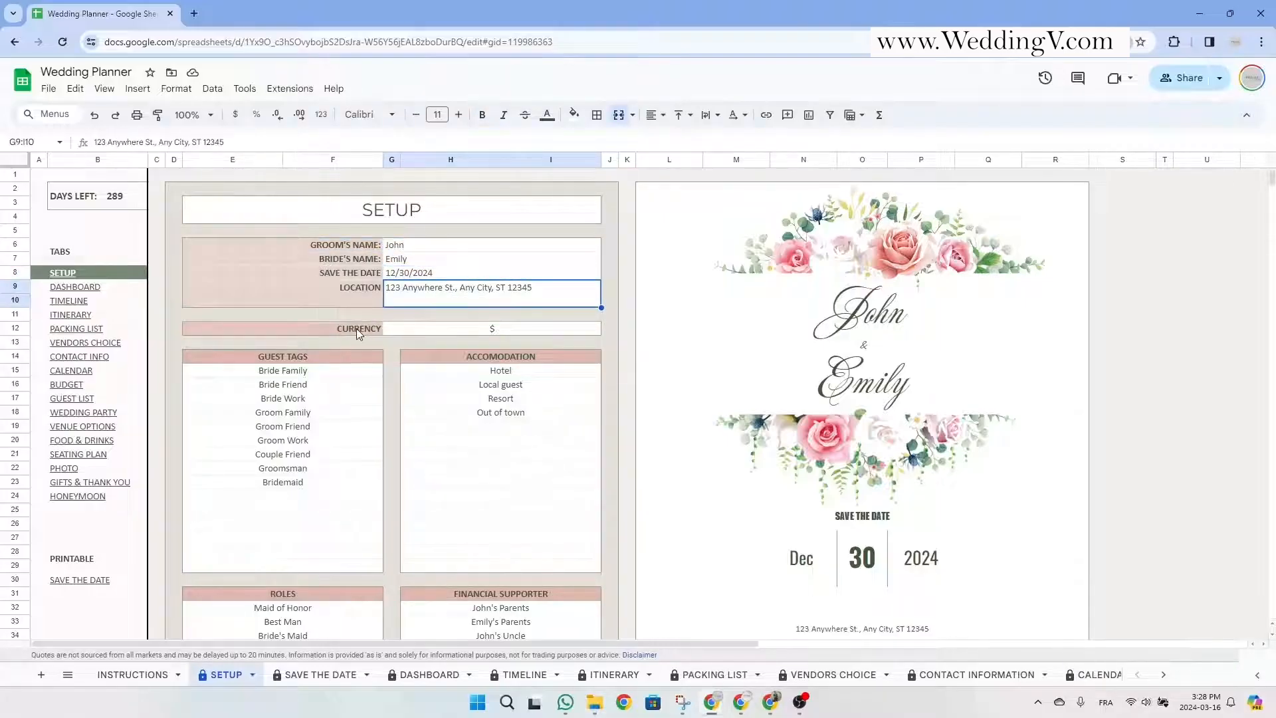
{"action": "left_click_drag", "start_coordinate": [356, 328], "coordinate": [426, 332]}
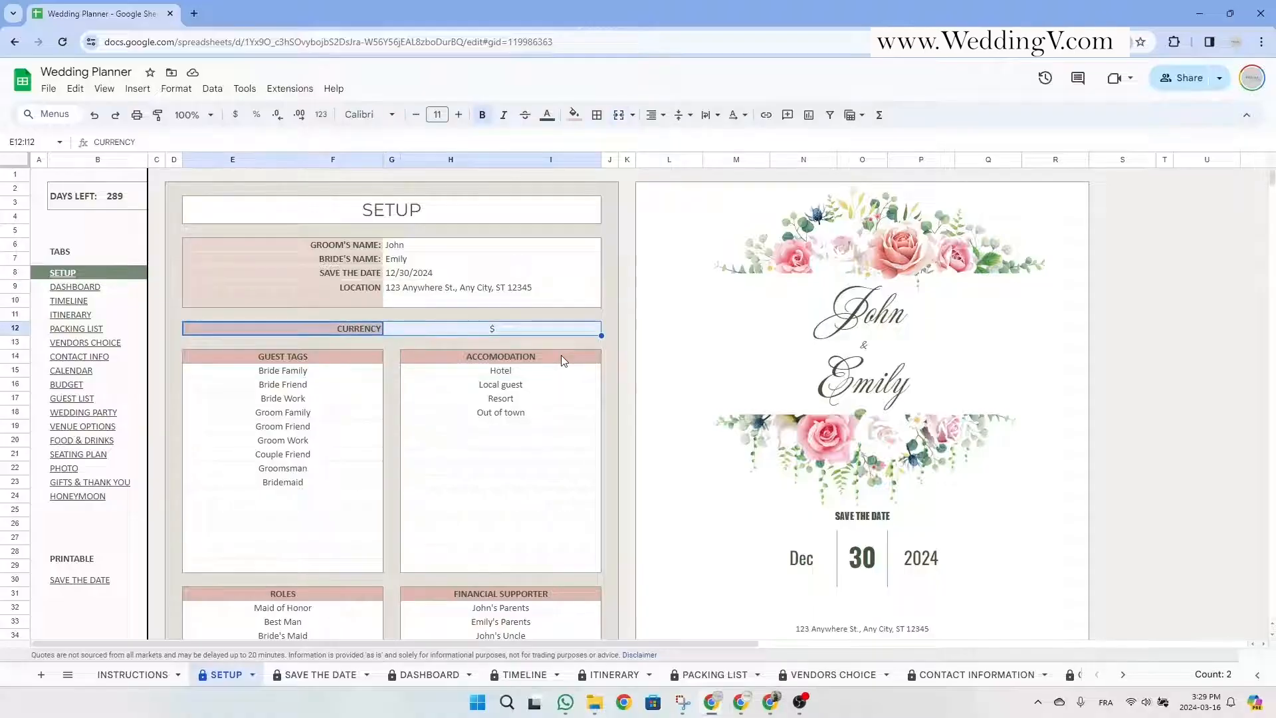
{"action": "scroll", "coordinate": [561, 358], "scroll_direction": "down", "scroll_amount": 5}
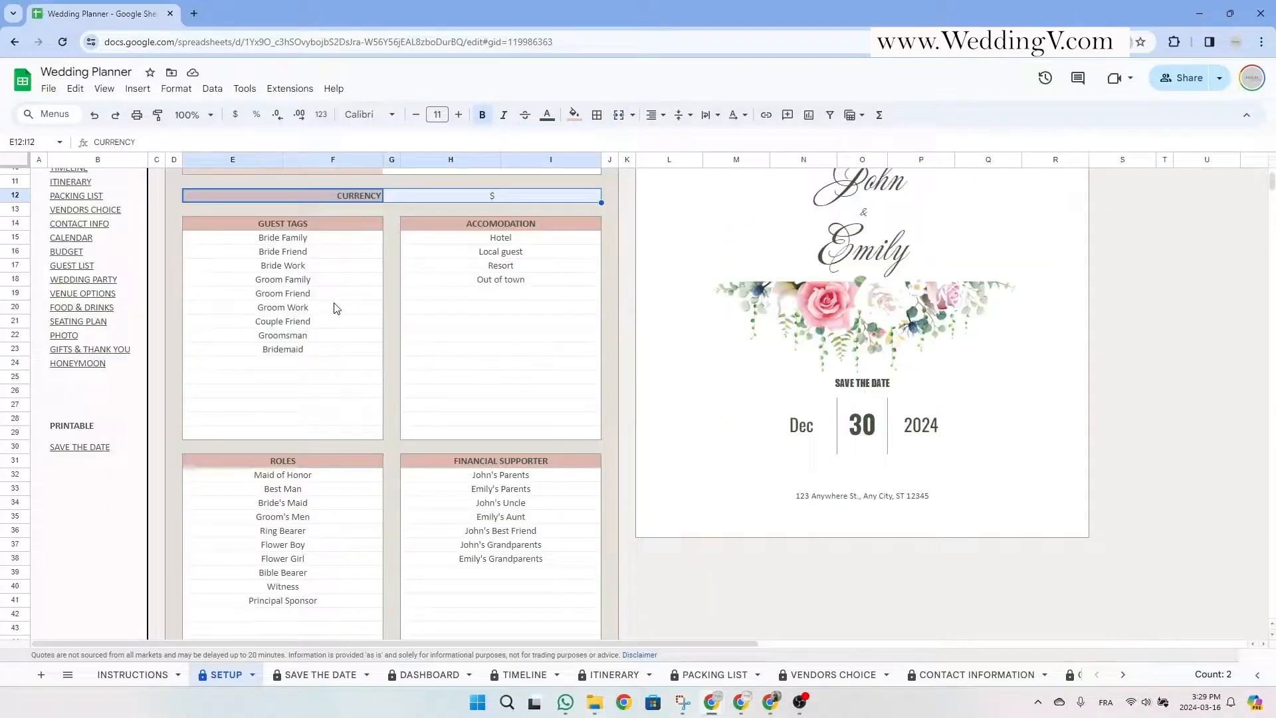
{"action": "key", "text": "Down"}
{"action": "key", "text": "Down"}
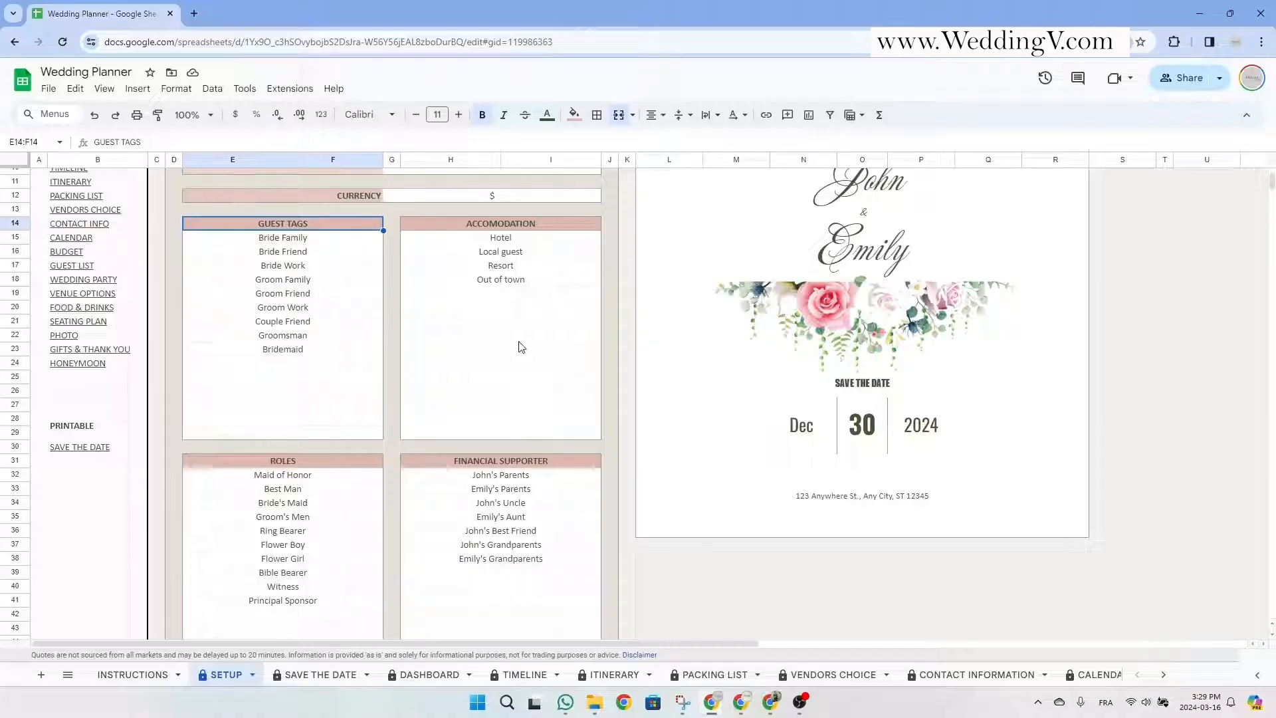
{"action": "left_click_drag", "start_coordinate": [535, 243], "coordinate": [536, 412]}
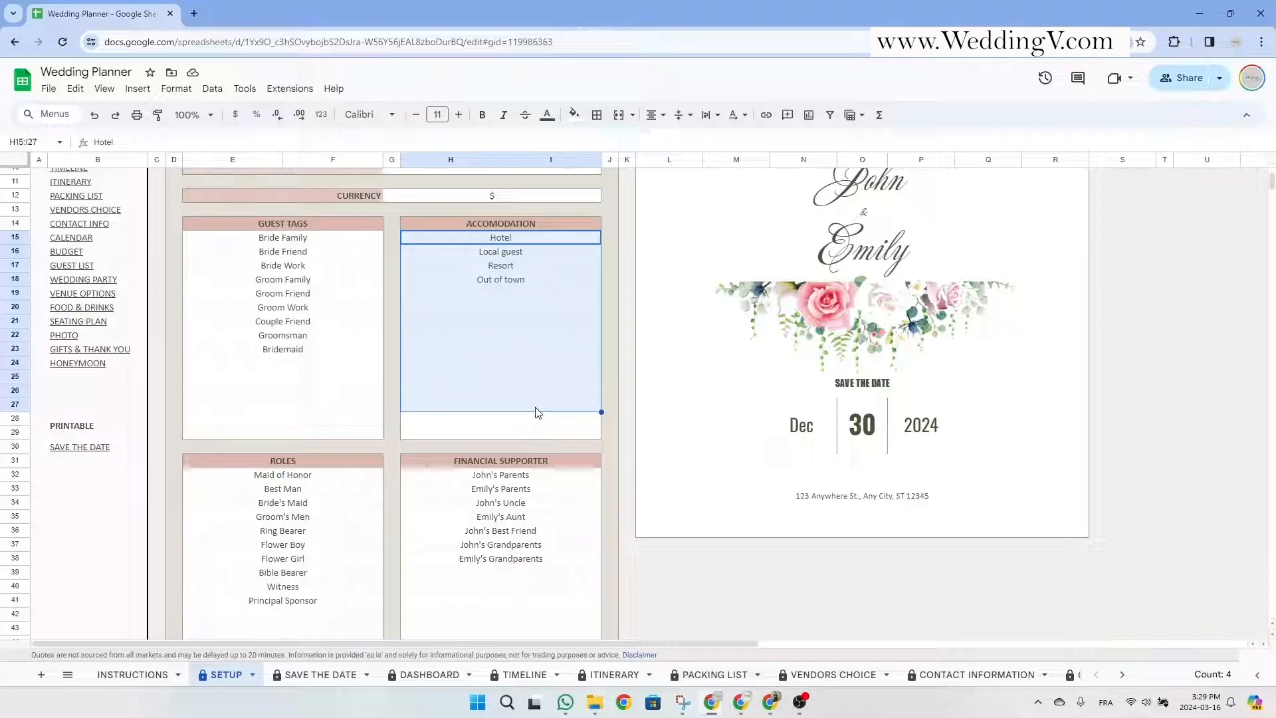
{"action": "scroll", "coordinate": [555, 359], "scroll_direction": "up", "scroll_amount": 3}
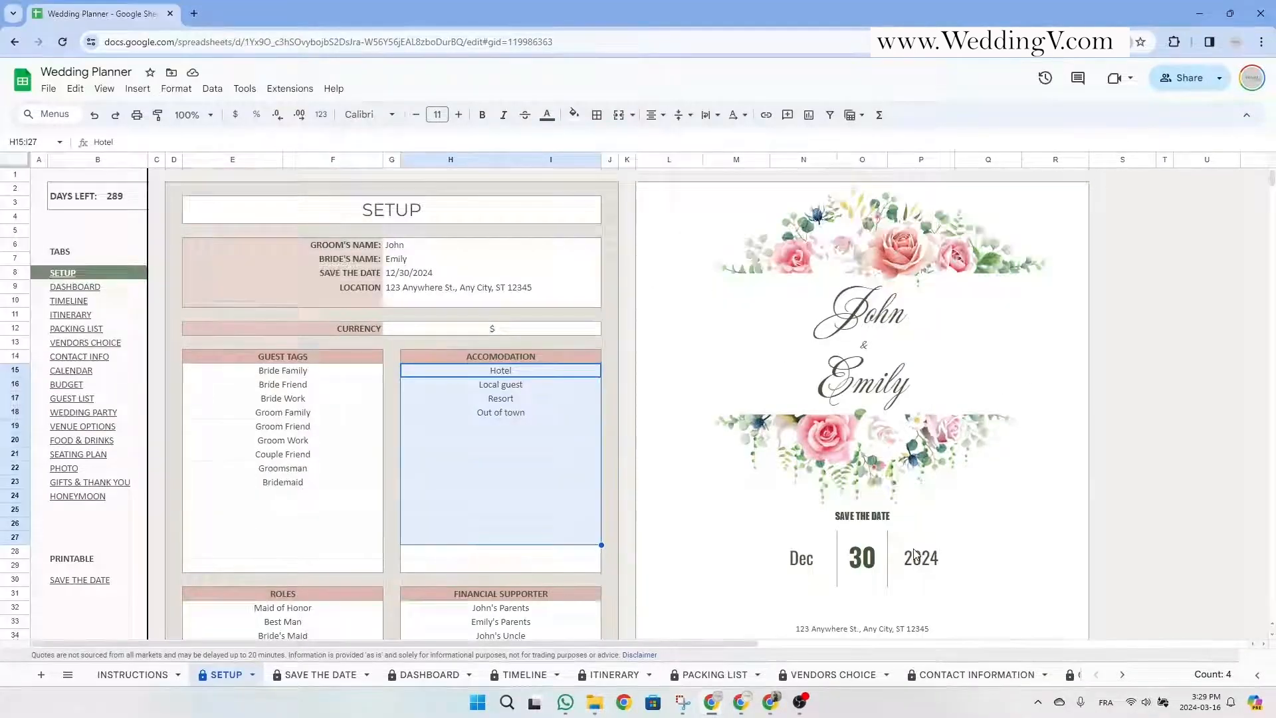
{"action": "scroll", "coordinate": [916, 554], "scroll_direction": "down", "scroll_amount": 3}
{"action": "scroll", "coordinate": [915, 555], "scroll_direction": "up", "scroll_amount": 3}
Follow the GUEST LIST link in the tabs column, then return to the SETUP sheet.
{"action": "left_click", "coordinate": [262, 216]}
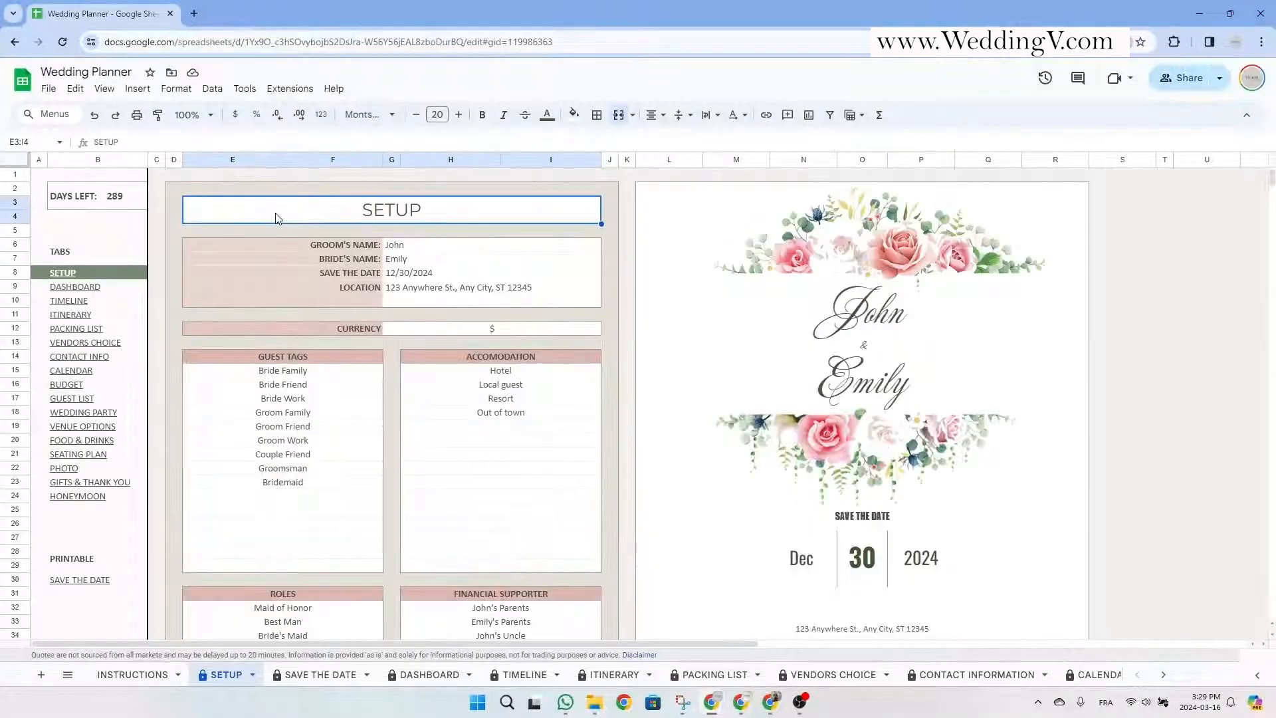
{"action": "left_click_drag", "start_coordinate": [39, 178], "coordinate": [113, 636]}
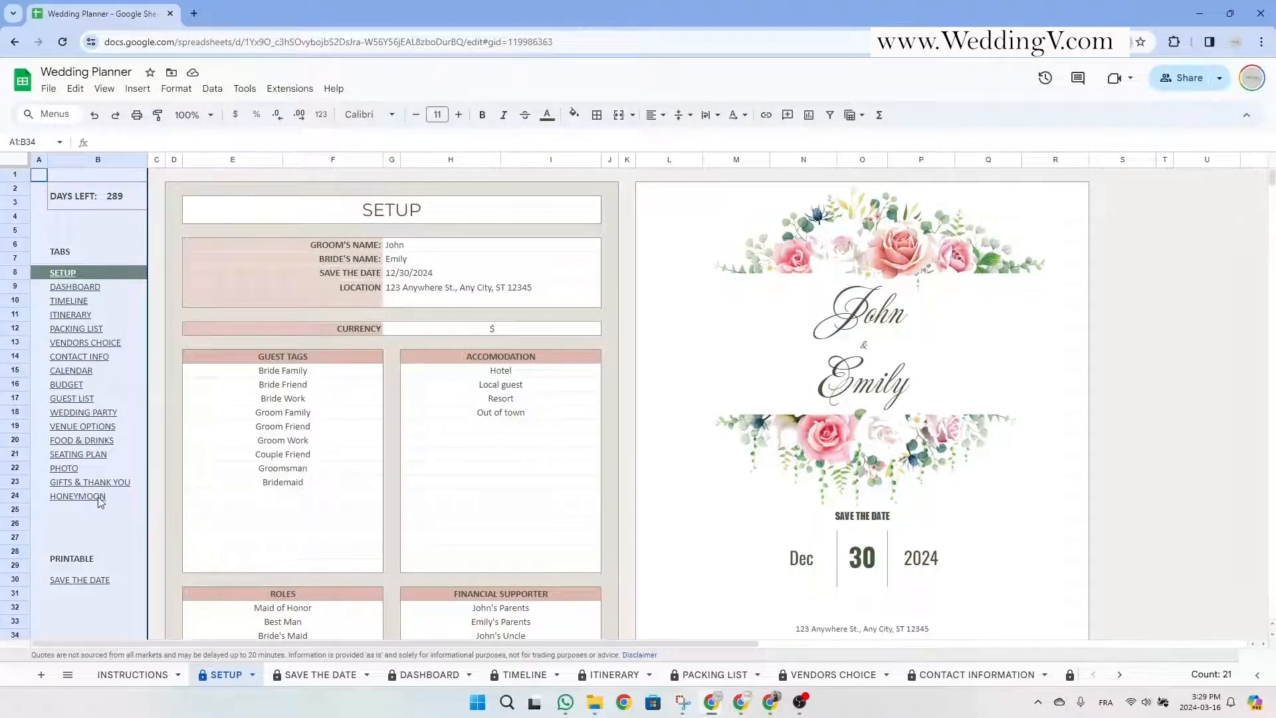
{"action": "left_click", "coordinate": [121, 518]}
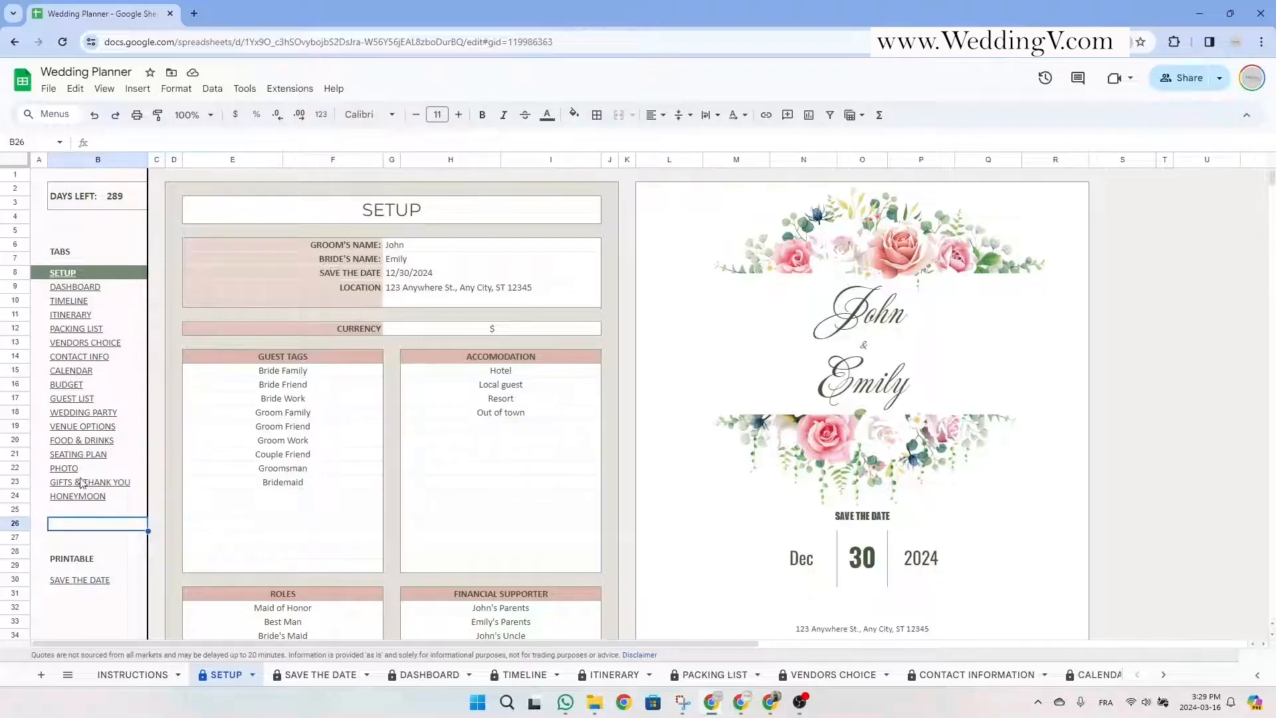
{"action": "left_click", "coordinate": [283, 220]}
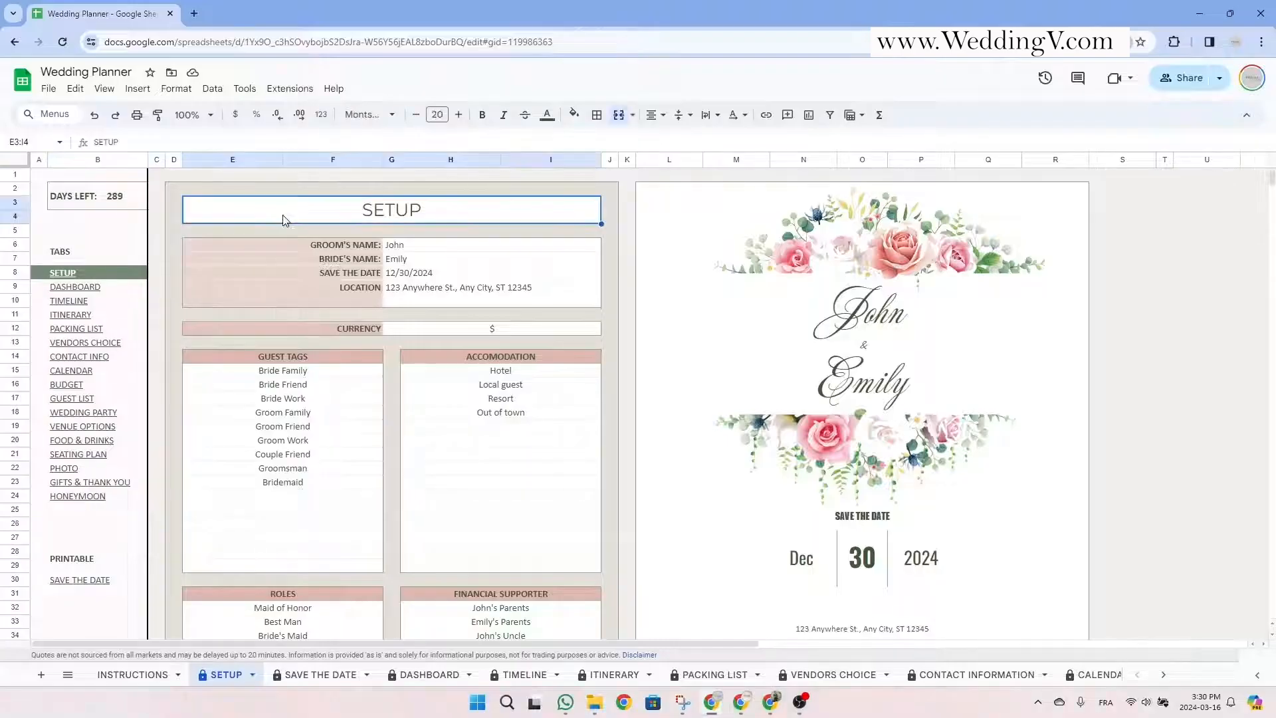
{"action": "left_click", "coordinate": [80, 401]}
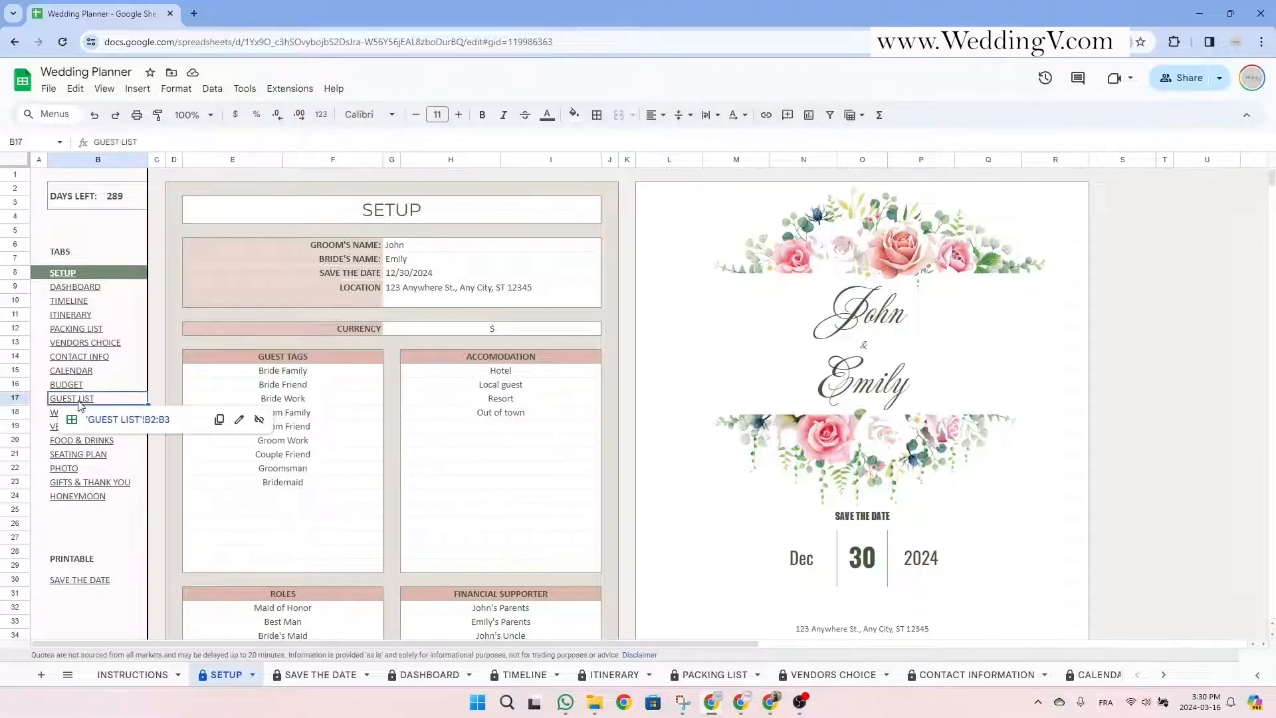
{"action": "left_click", "coordinate": [131, 421]}
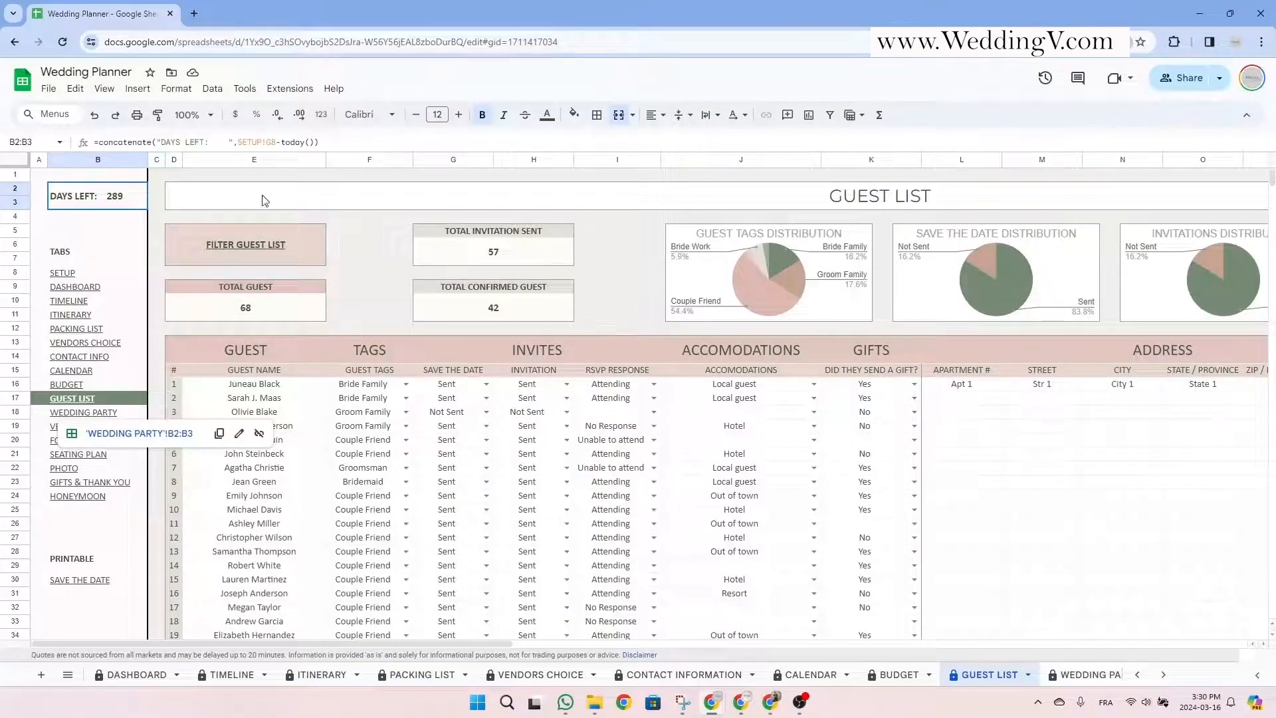
{"action": "left_click", "coordinate": [294, 205]}
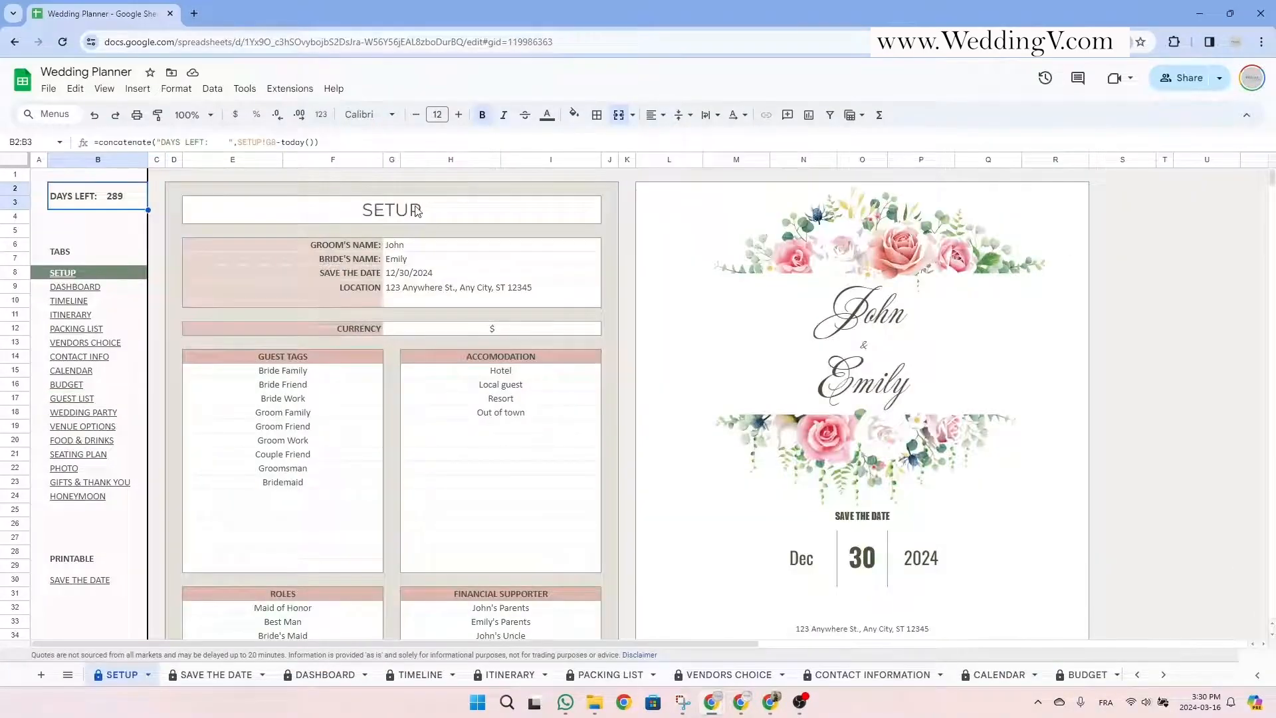
{"action": "left_click", "coordinate": [416, 212]}
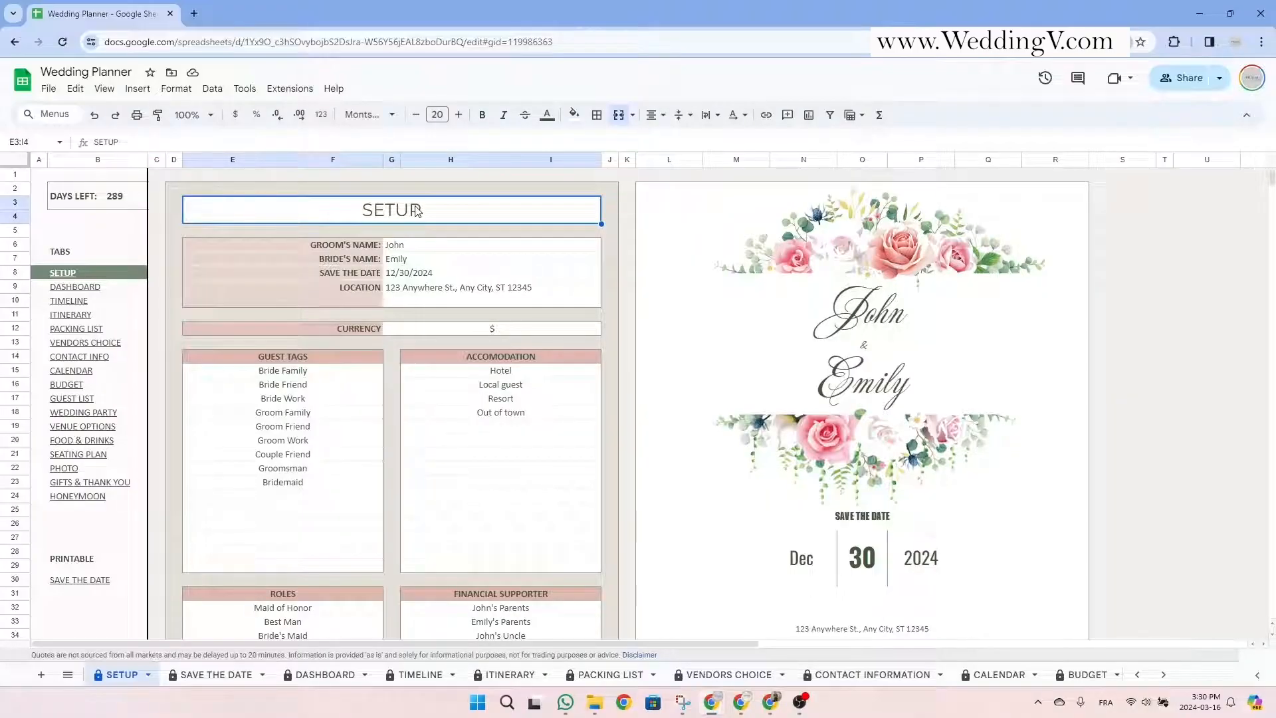
Check the couple's details and the 12/30/2024 save-the-date, keeping the $ currency.
{"action": "left_click", "coordinate": [508, 275]}
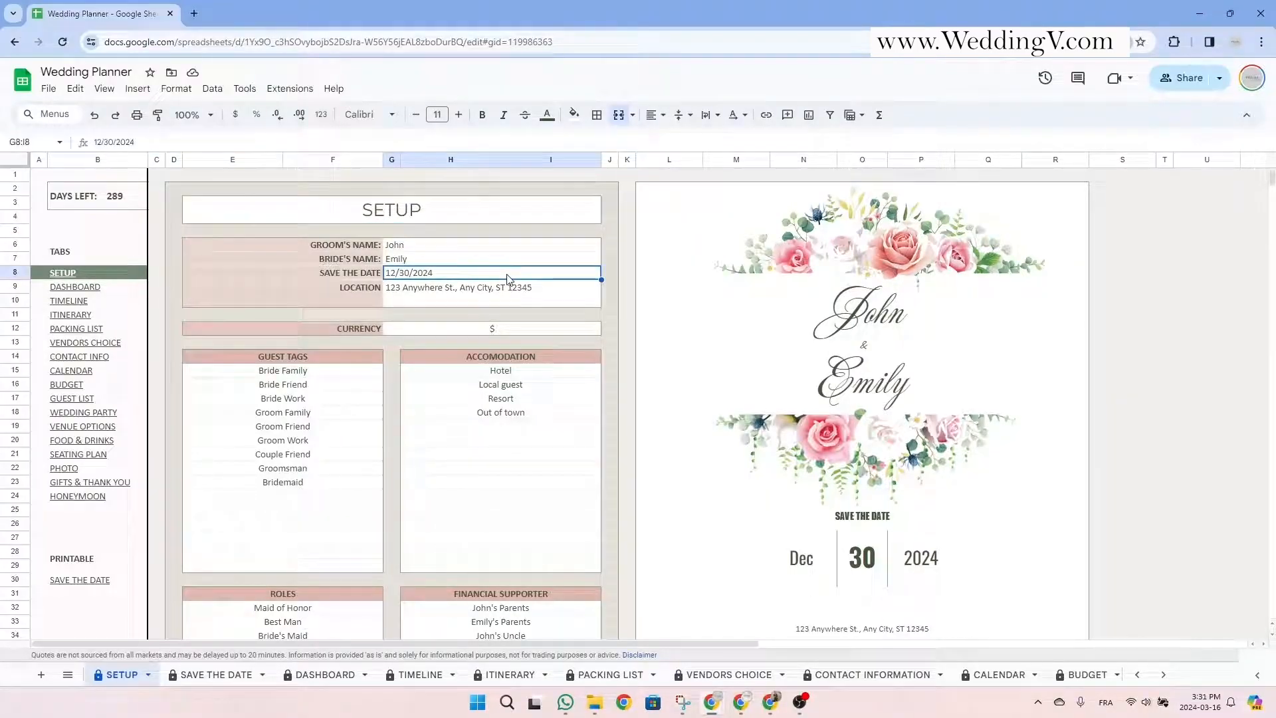
{"action": "left_click", "coordinate": [468, 214]}
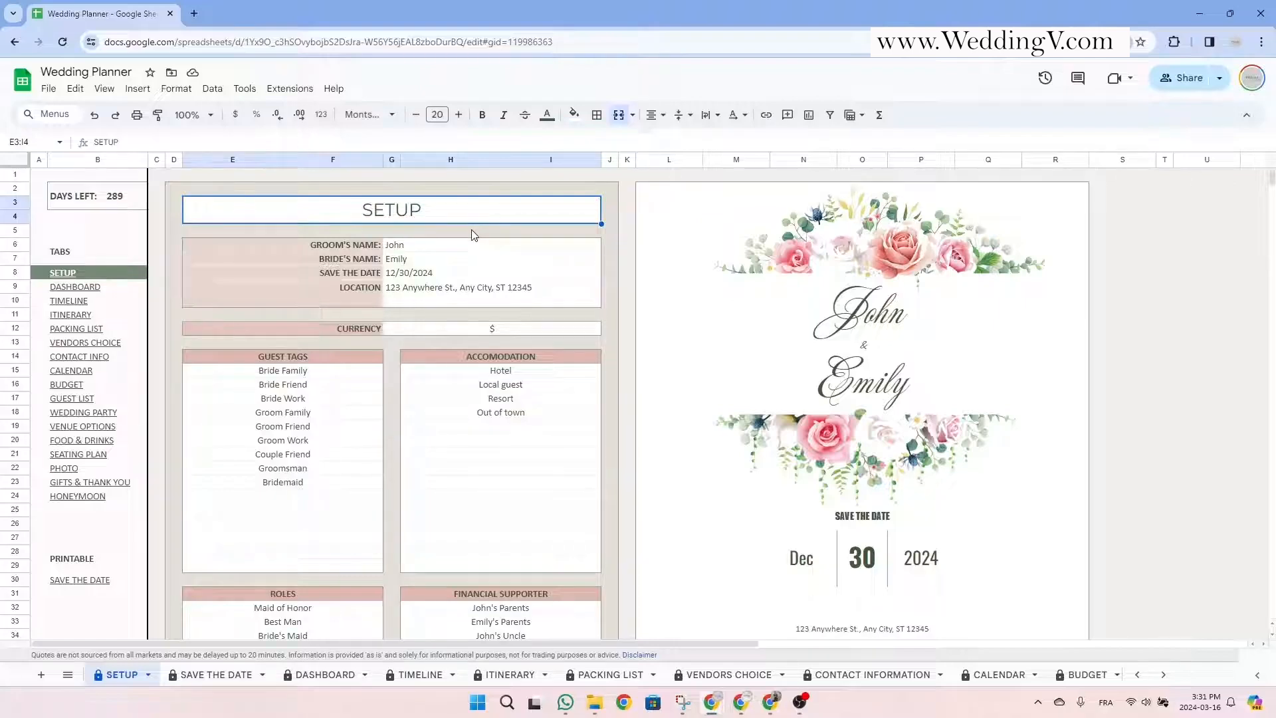
{"action": "left_click_drag", "start_coordinate": [444, 247], "coordinate": [436, 307]}
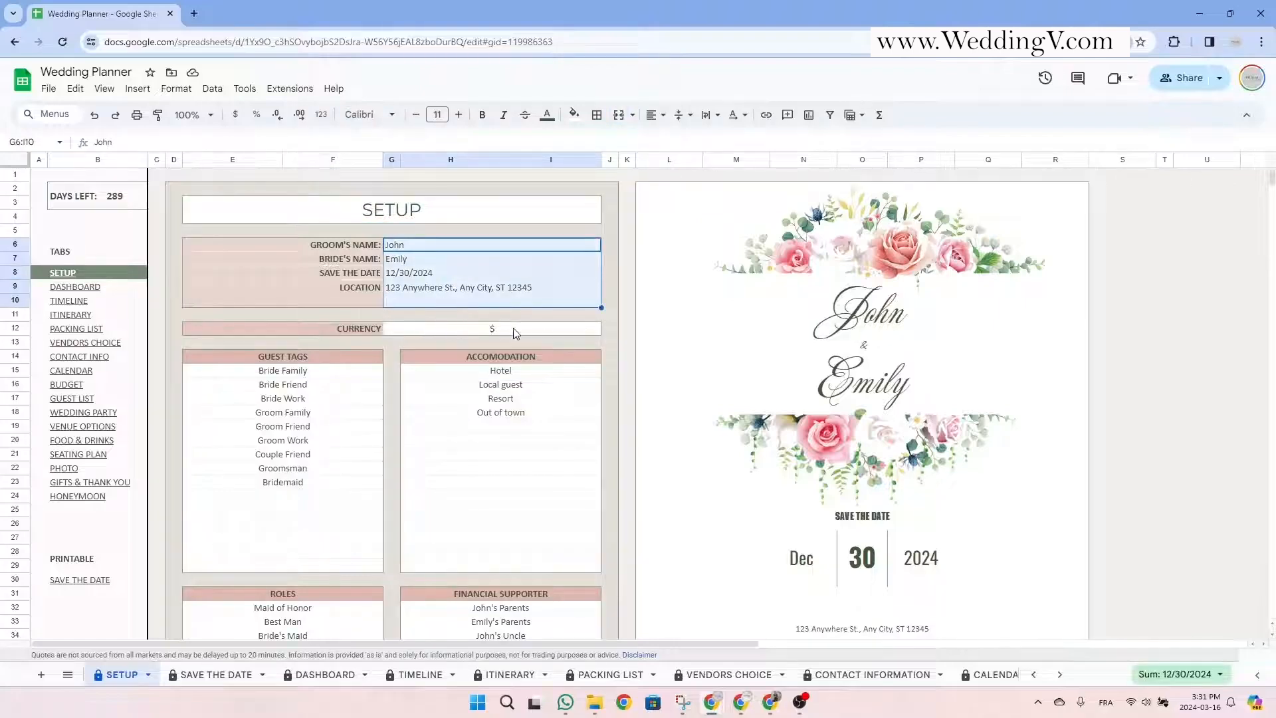
{"action": "left_click", "coordinate": [433, 248]}
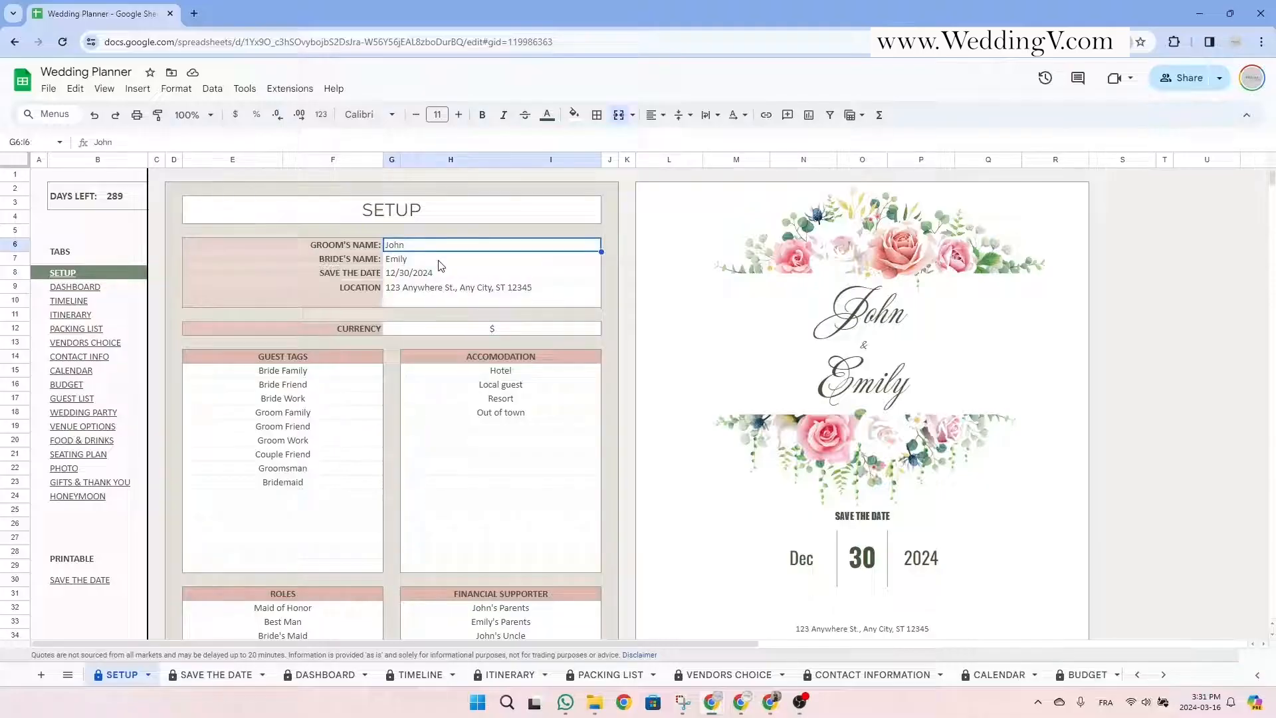
{"action": "left_click", "coordinate": [439, 260]}
{"action": "double_click", "coordinate": [441, 273]}
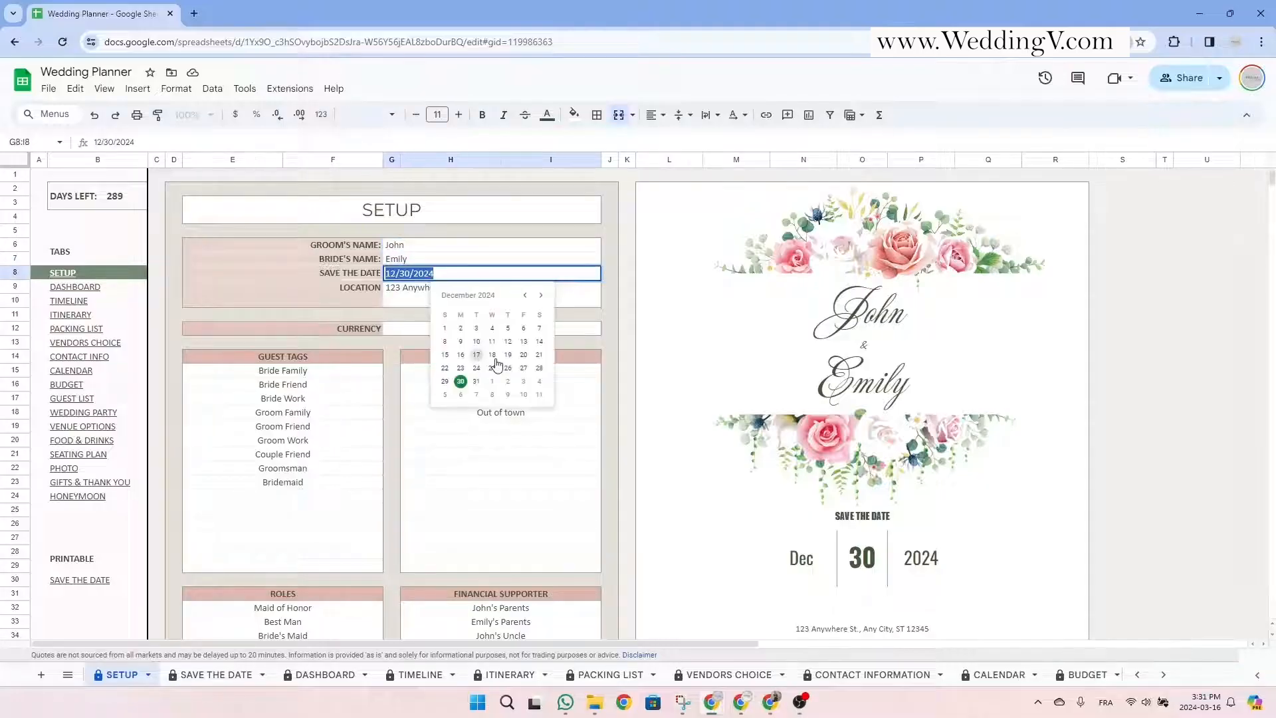
{"action": "left_click", "coordinate": [564, 276]}
{"action": "left_click", "coordinate": [580, 301]}
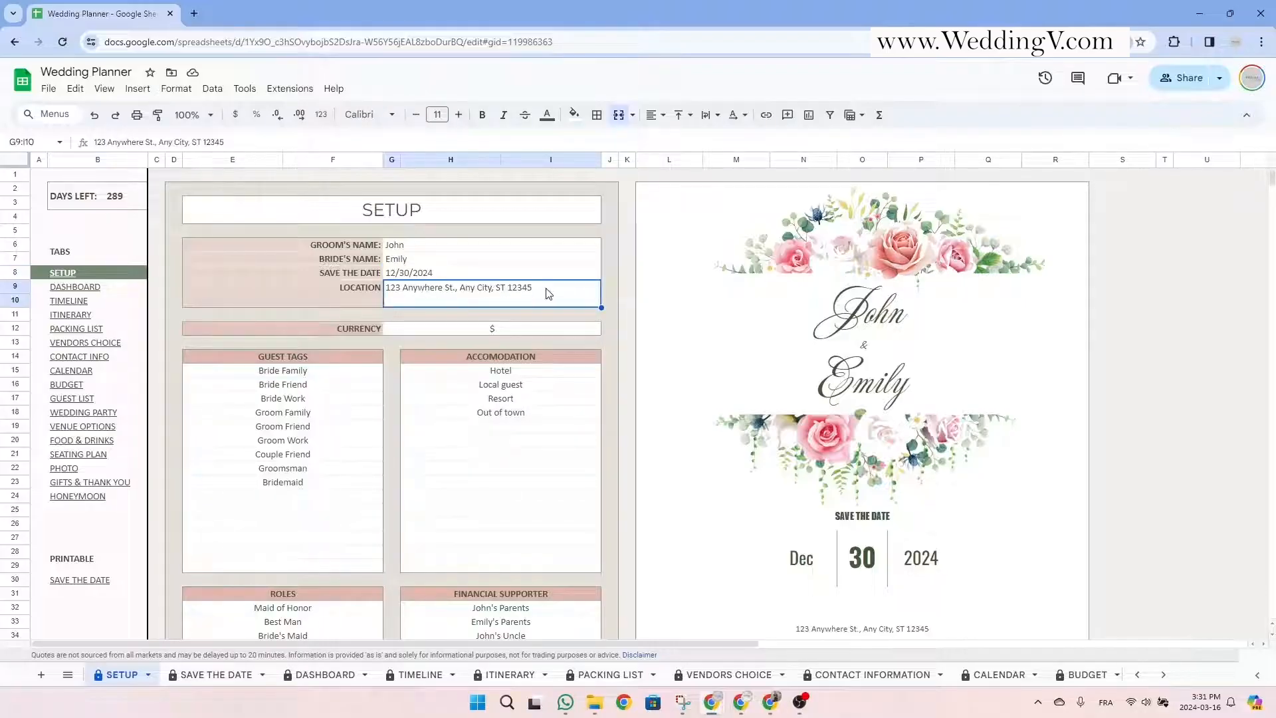
{"action": "left_click", "coordinate": [503, 330]}
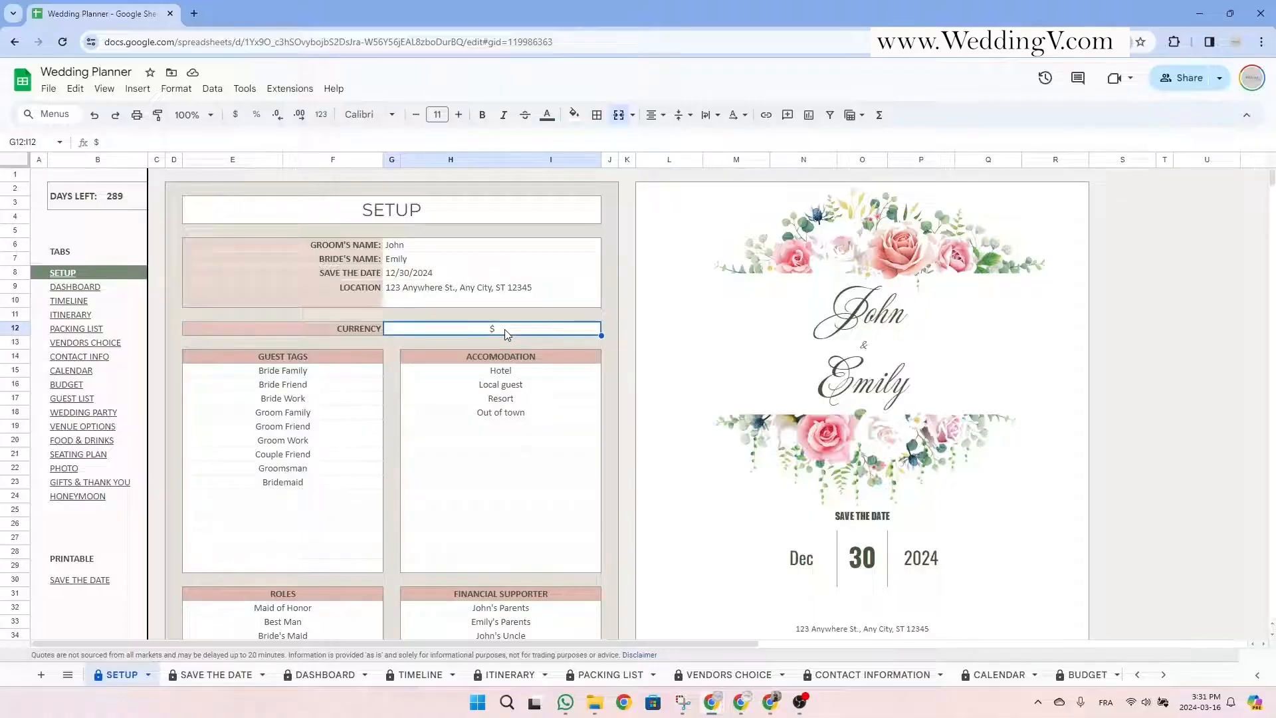
{"action": "double_click", "coordinate": [505, 330]}
{"action": "key", "text": "Return"}
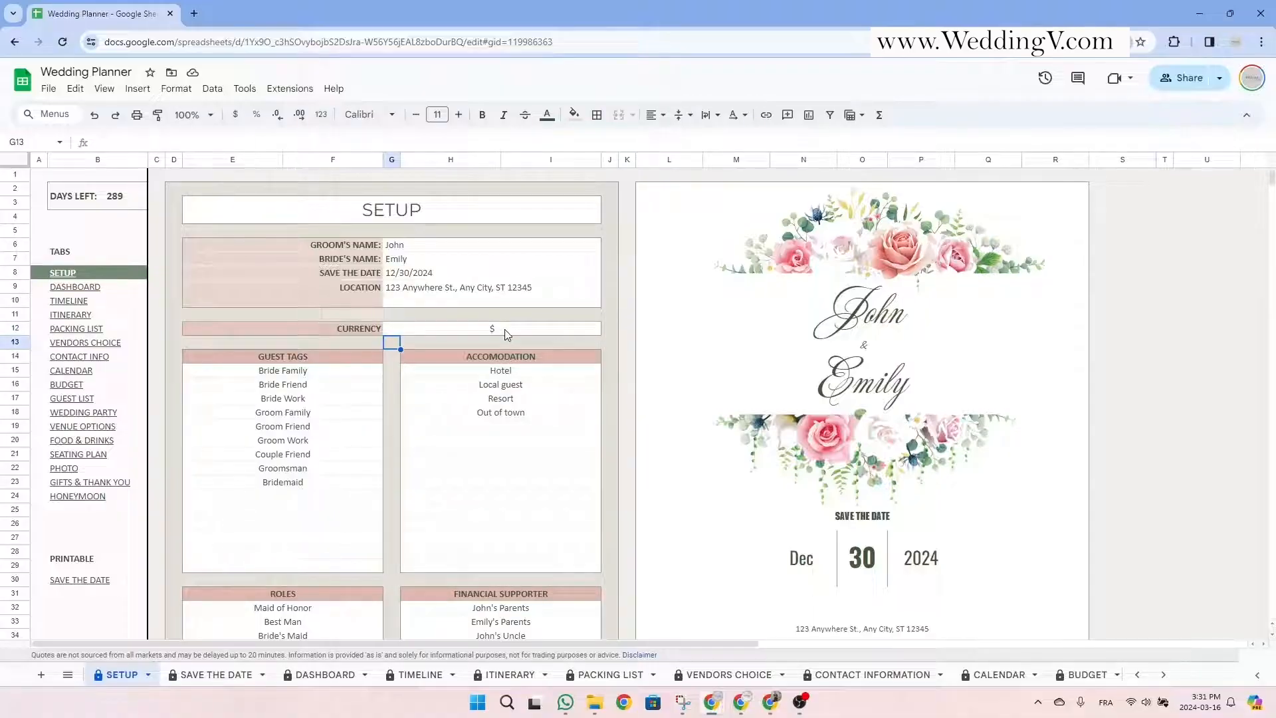
Add Venue below Out of town in the Accomodation list.
{"action": "scroll", "coordinate": [462, 378], "scroll_direction": "down", "scroll_amount": 3}
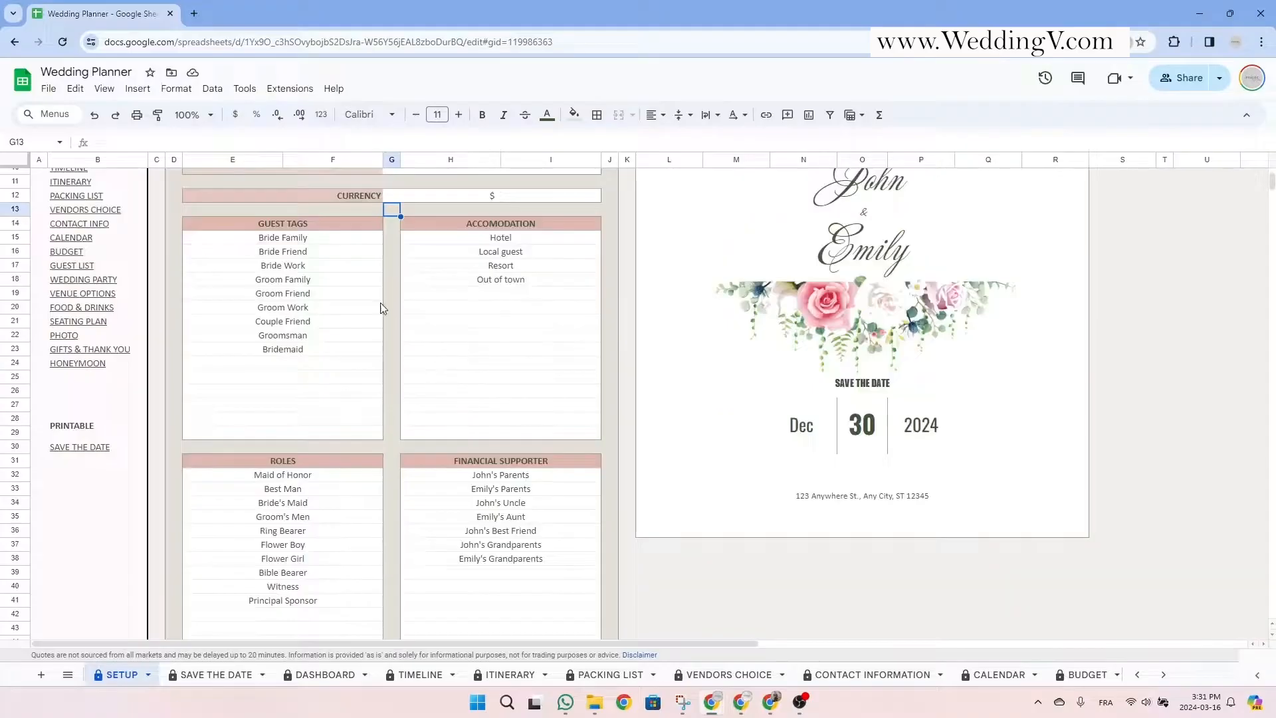
{"action": "left_click", "coordinate": [320, 226]}
{"action": "left_click", "coordinate": [477, 228]}
{"action": "left_click", "coordinate": [508, 295]}
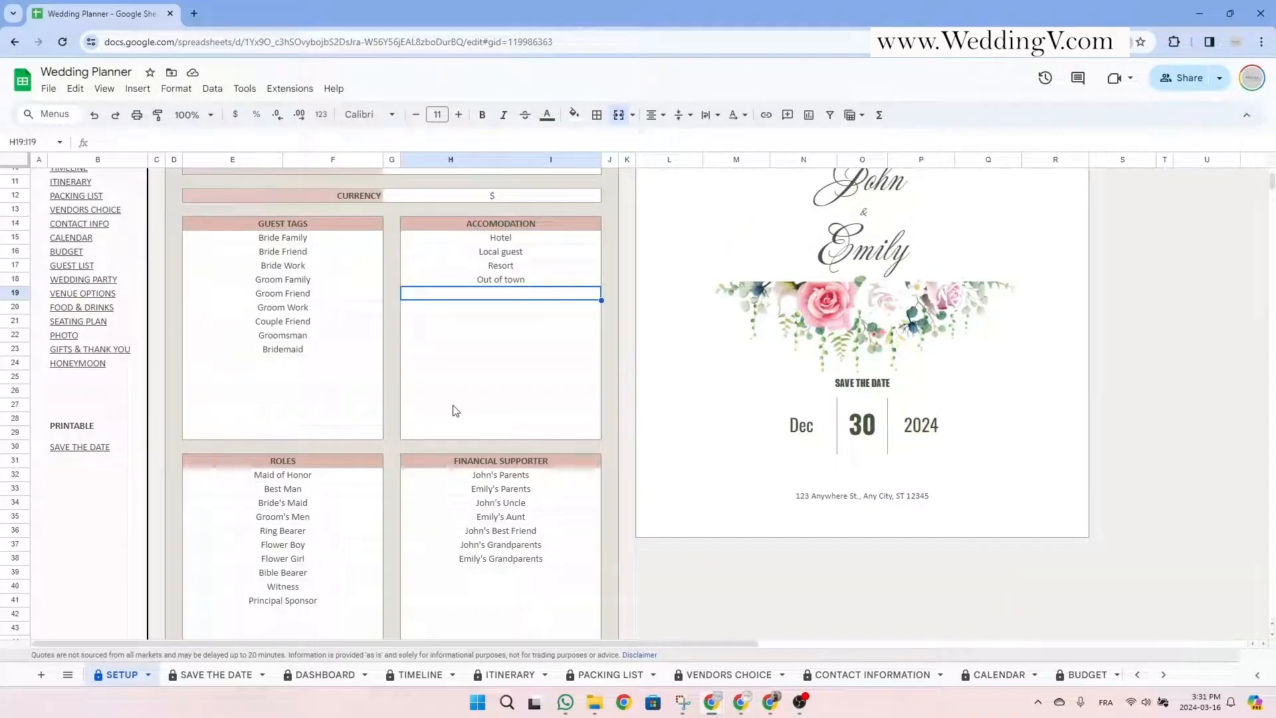
{"action": "type", "text": "Venue"}
{"action": "key", "text": "Return"}
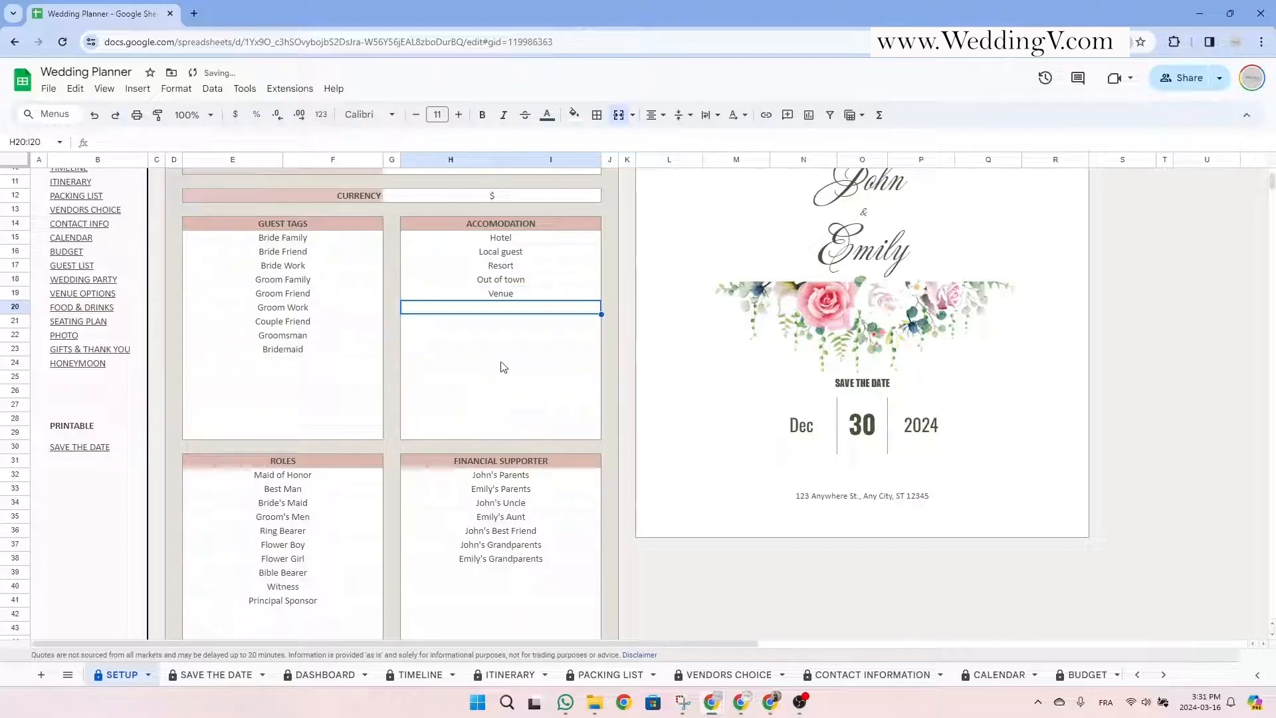
{"action": "left_click_drag", "start_coordinate": [522, 239], "coordinate": [520, 294]}
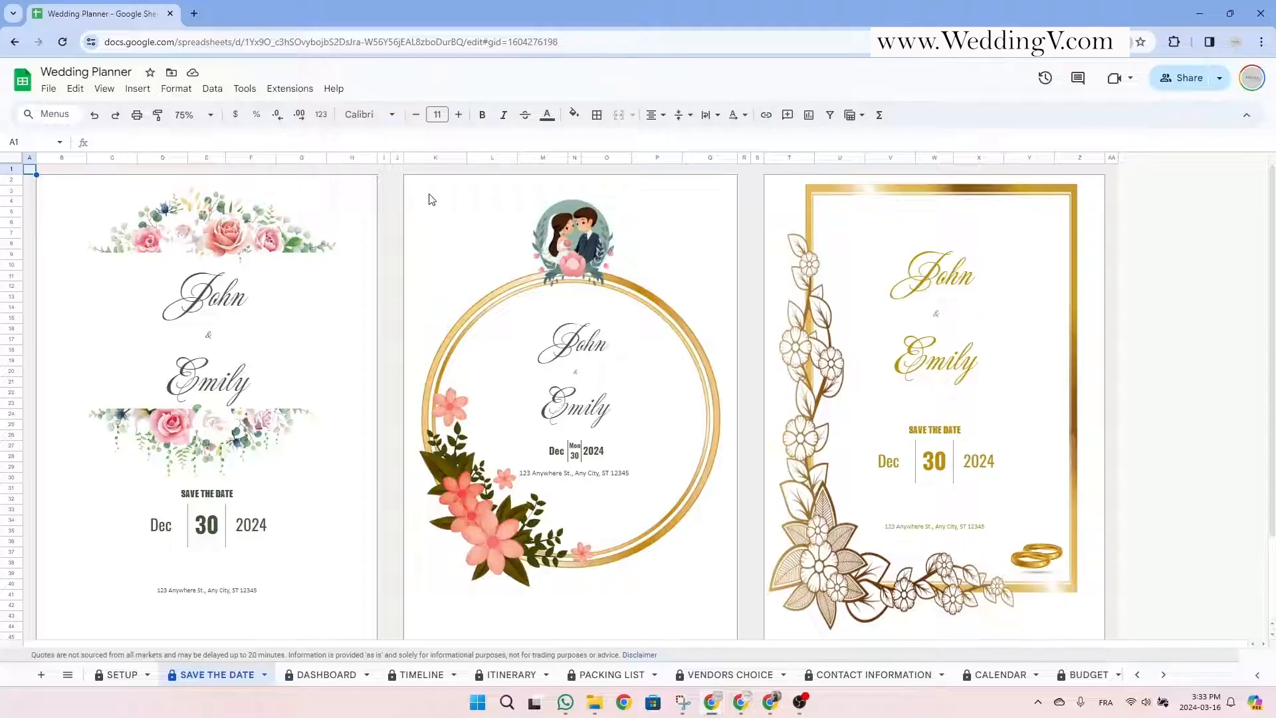
Select the middle save-the-date card and bring up print settings for it.
{"action": "left_click_drag", "start_coordinate": [412, 181], "coordinate": [712, 530]}
{"action": "left_click", "coordinate": [136, 114]}
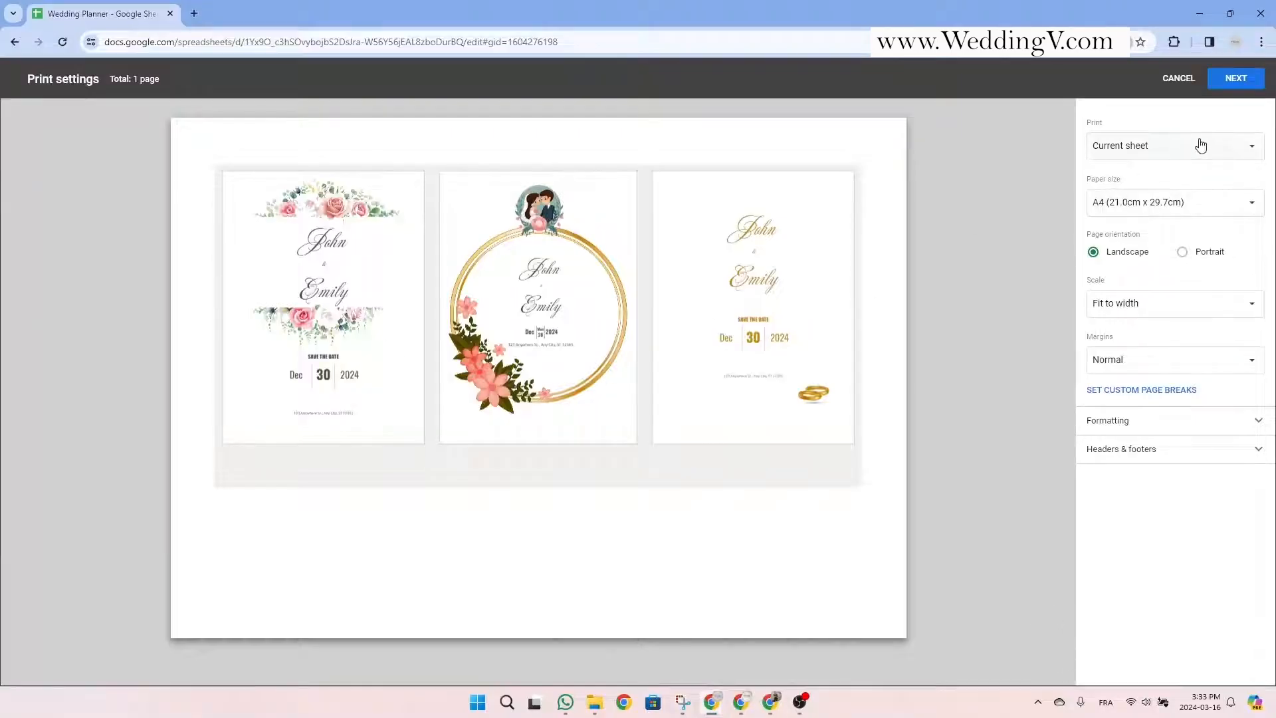
Set printing to selected cells on Letter paper, portrait, scaled to fit the page.
{"action": "left_click", "coordinate": [1199, 144]}
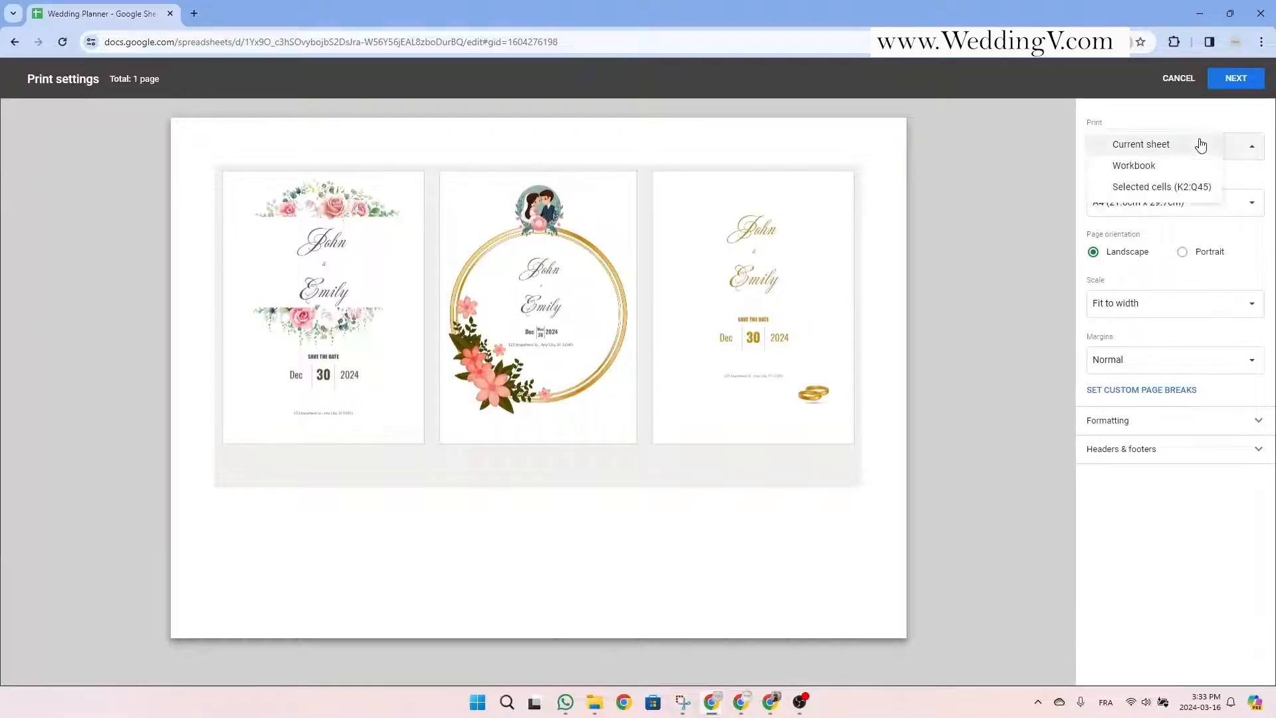
{"action": "left_click", "coordinate": [1173, 192]}
{"action": "left_click", "coordinate": [1202, 205]}
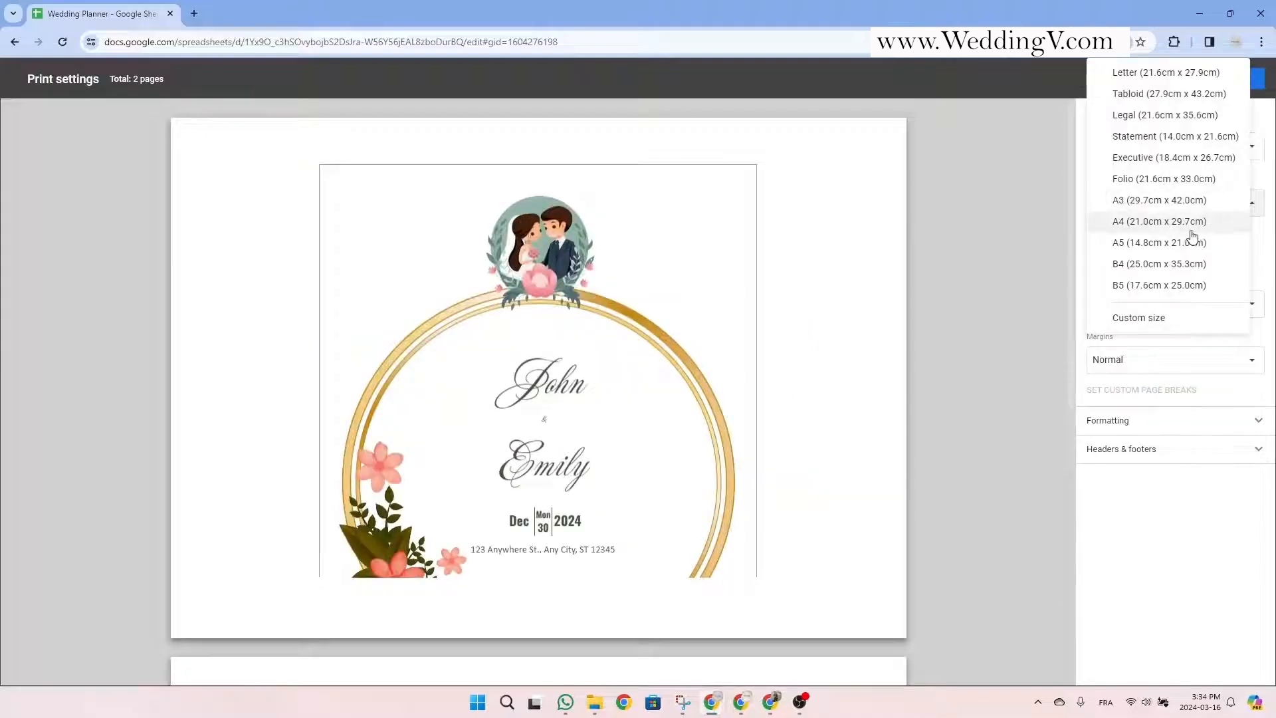
{"action": "left_click", "coordinate": [1165, 73]}
{"action": "left_click", "coordinate": [1183, 253]}
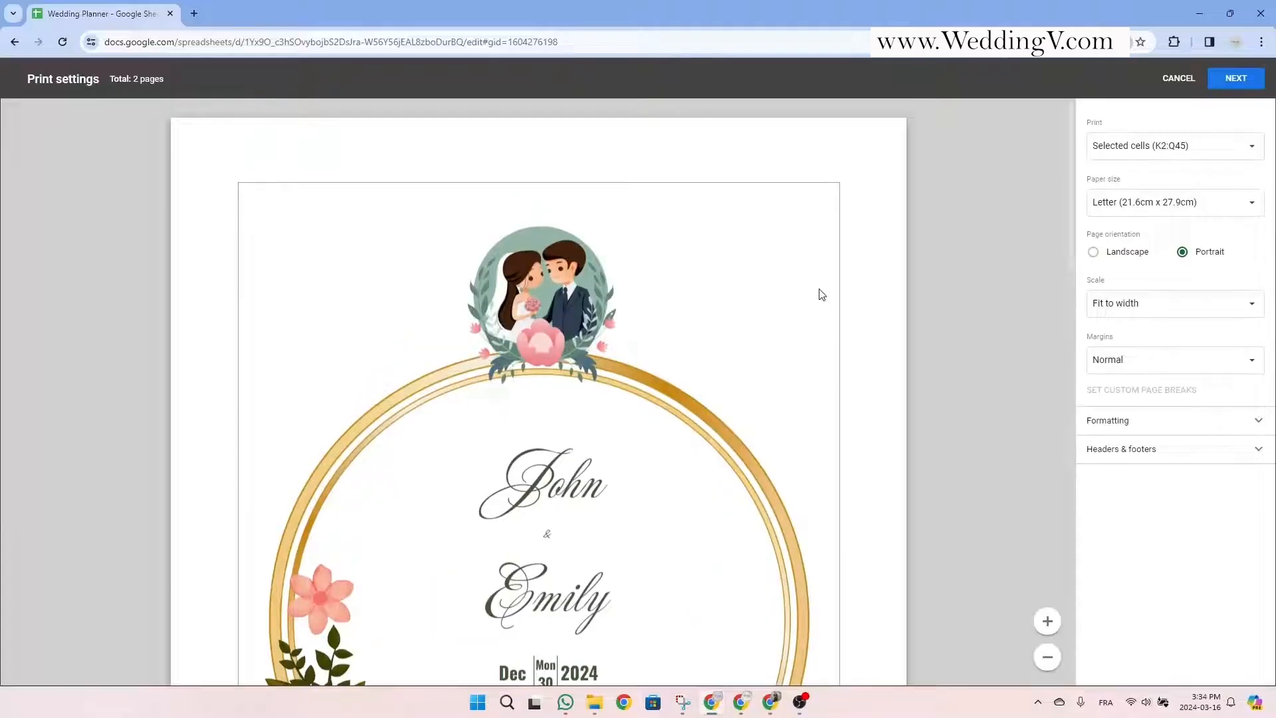
{"action": "left_click", "coordinate": [1239, 309]}
{"action": "left_click", "coordinate": [1126, 342]}
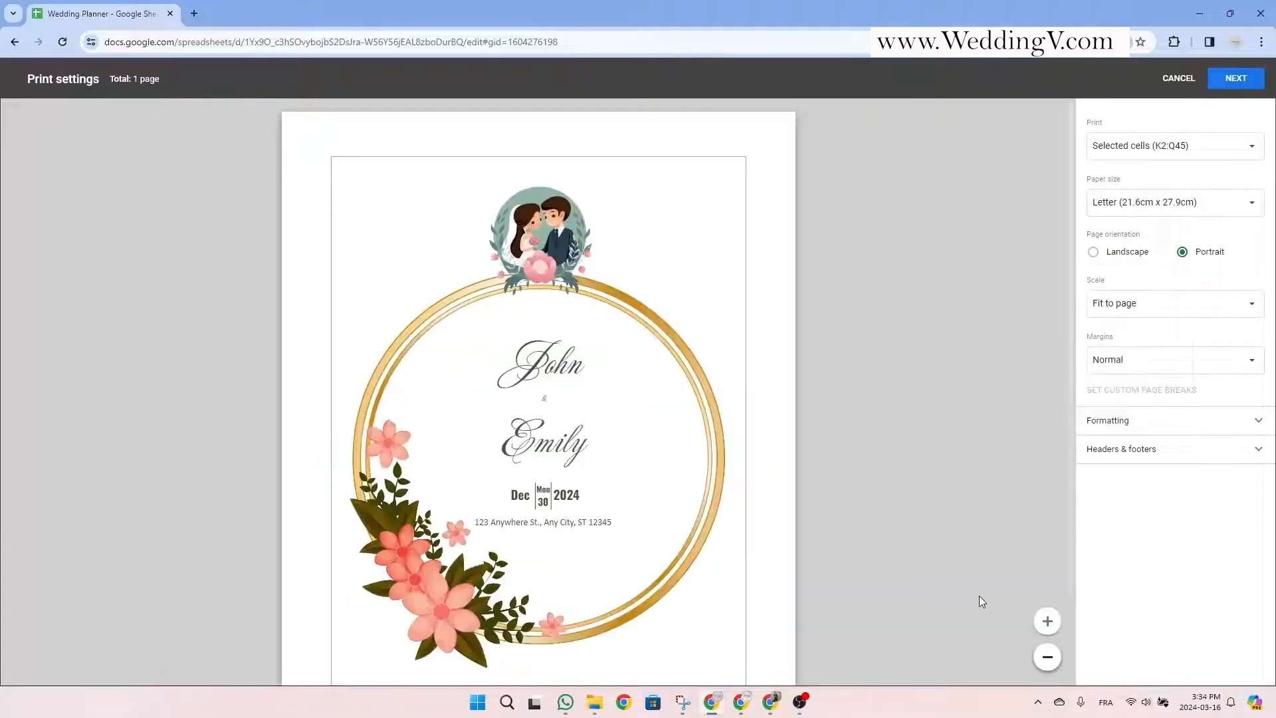
{"action": "scroll", "coordinate": [784, 408], "scroll_direction": "down", "scroll_amount": 2}
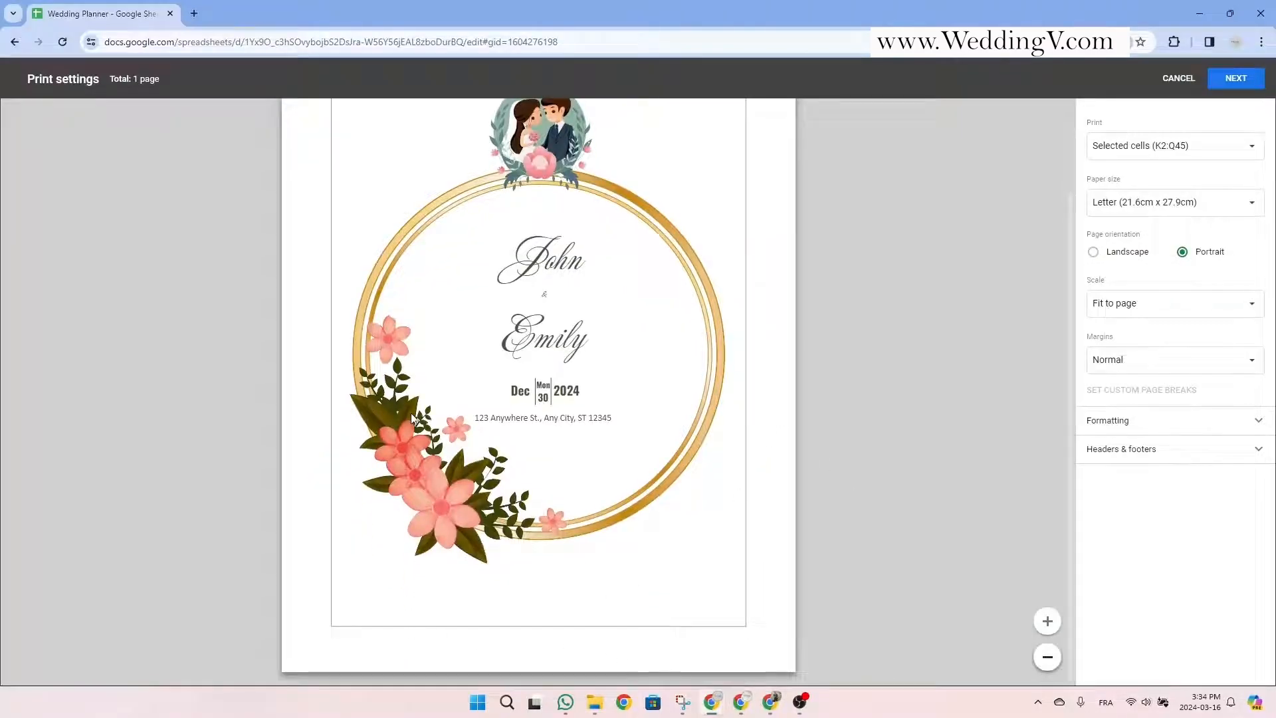
{"action": "scroll", "coordinate": [412, 417], "scroll_direction": "up", "scroll_amount": 2}
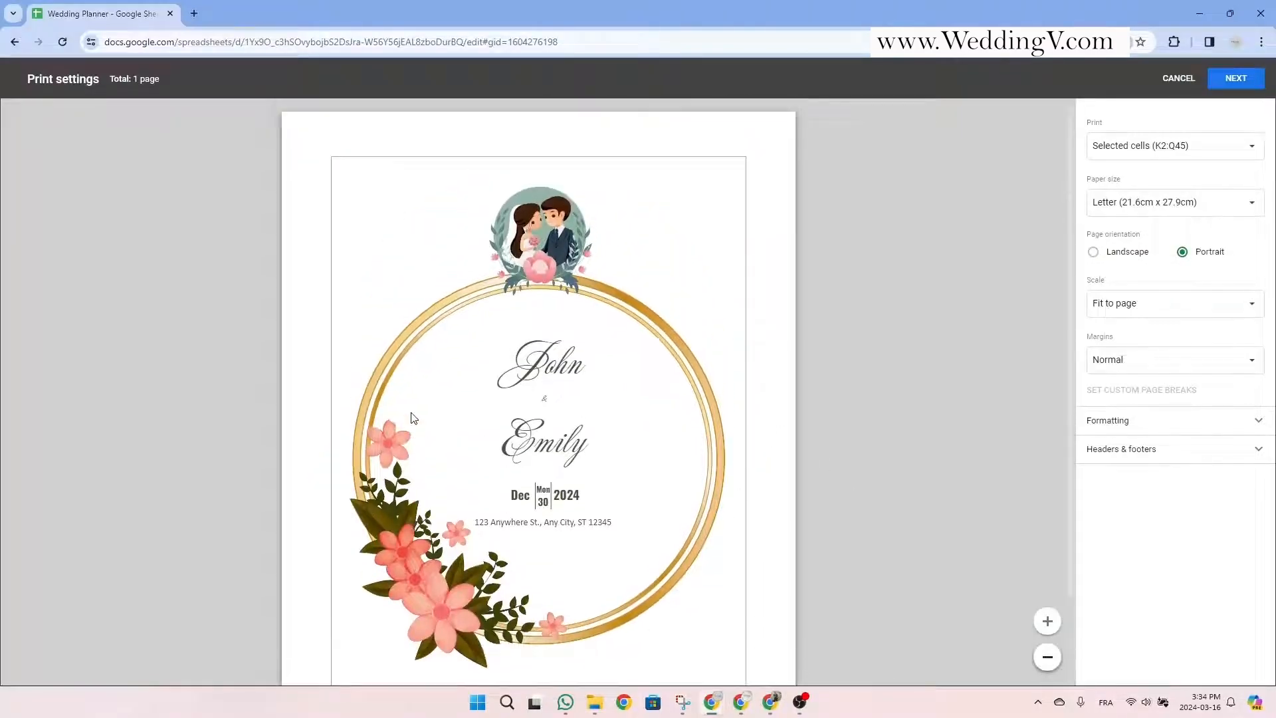
Continue to the print dialog, cancel printing, and dismiss the protected-range warning.
{"action": "left_click", "coordinate": [1237, 79]}
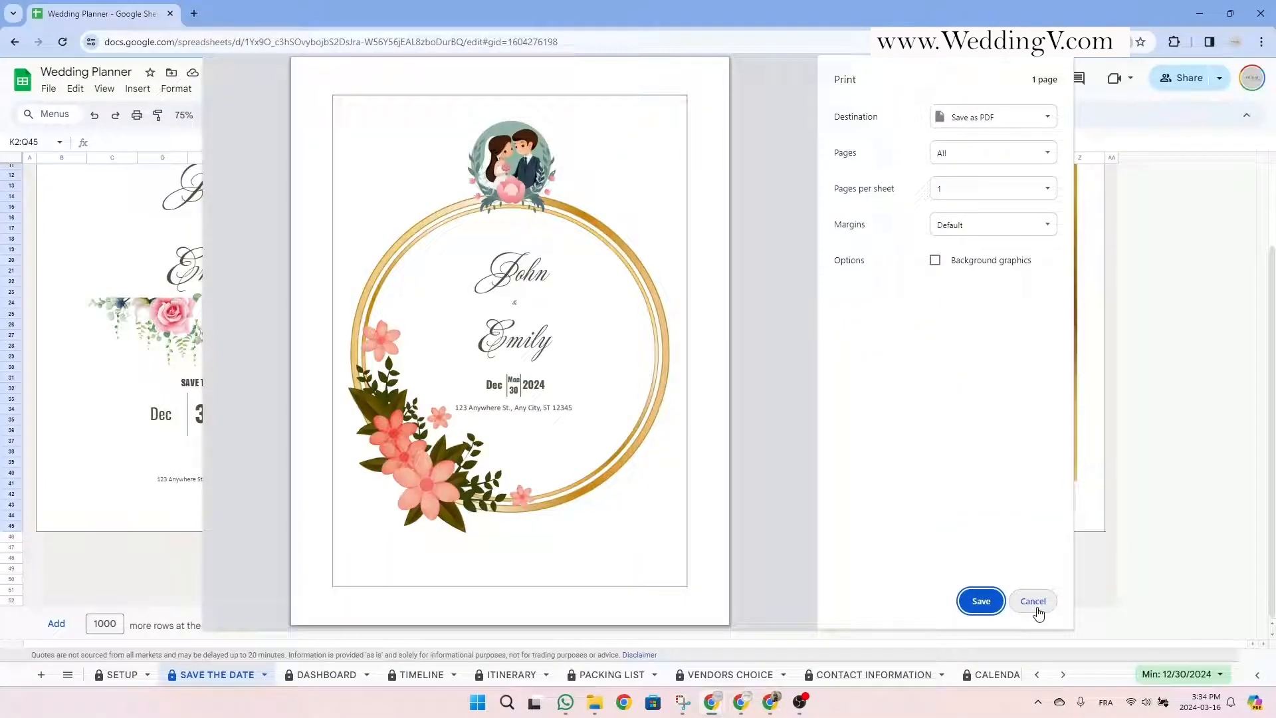
{"action": "left_click", "coordinate": [1032, 601]}
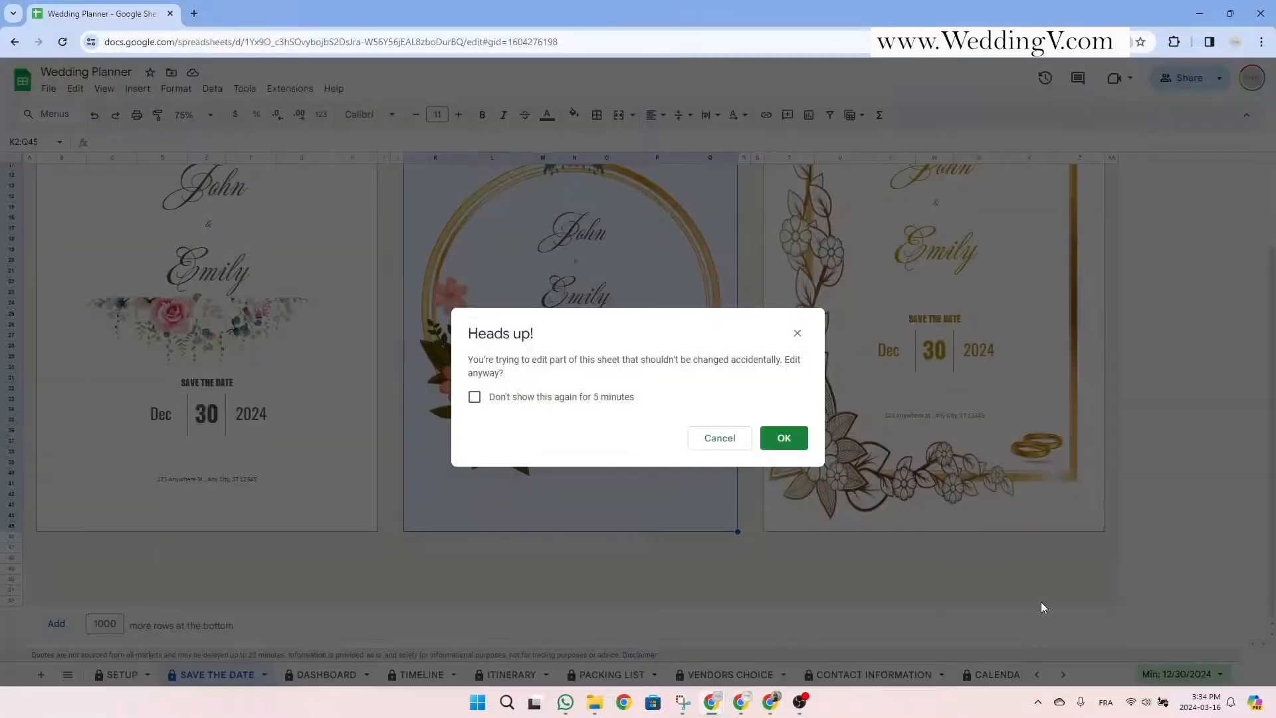
{"action": "left_click", "coordinate": [797, 333]}
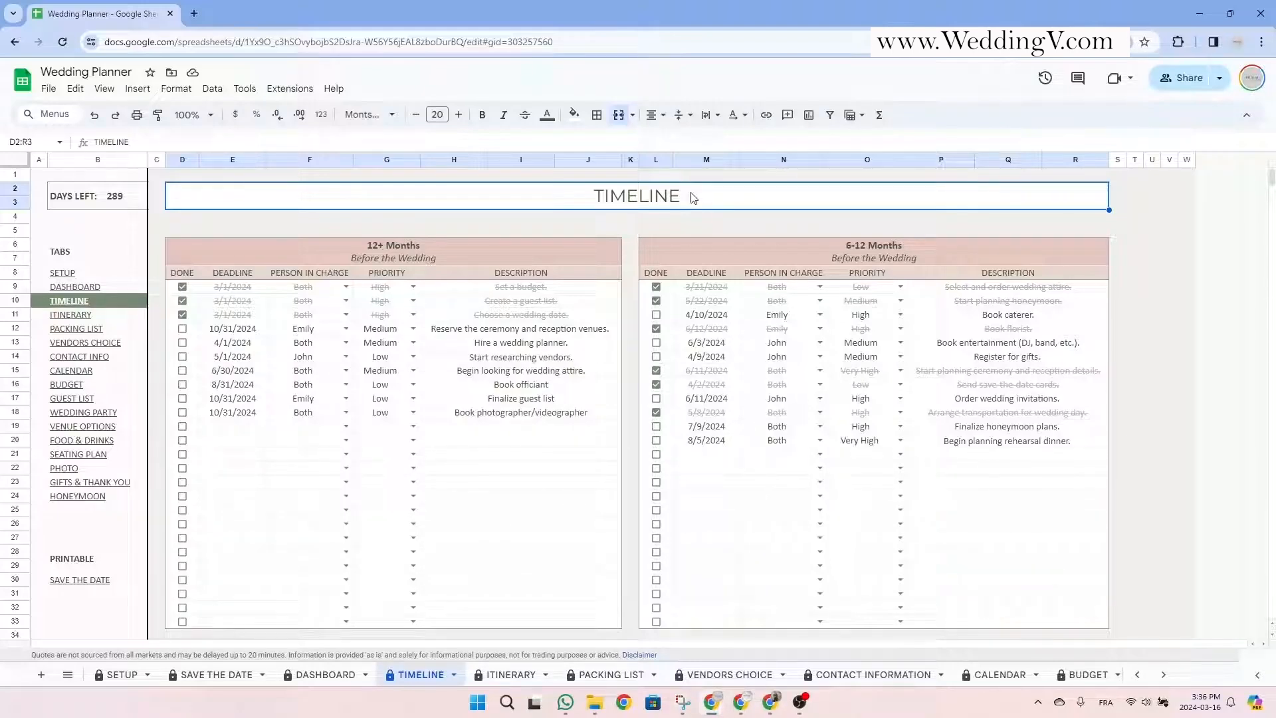
Review the TIMELINE's 12+ Months and 6-12 Months sections and their column headings.
{"action": "left_click", "coordinate": [436, 254]}
{"action": "left_click", "coordinate": [854, 253]}
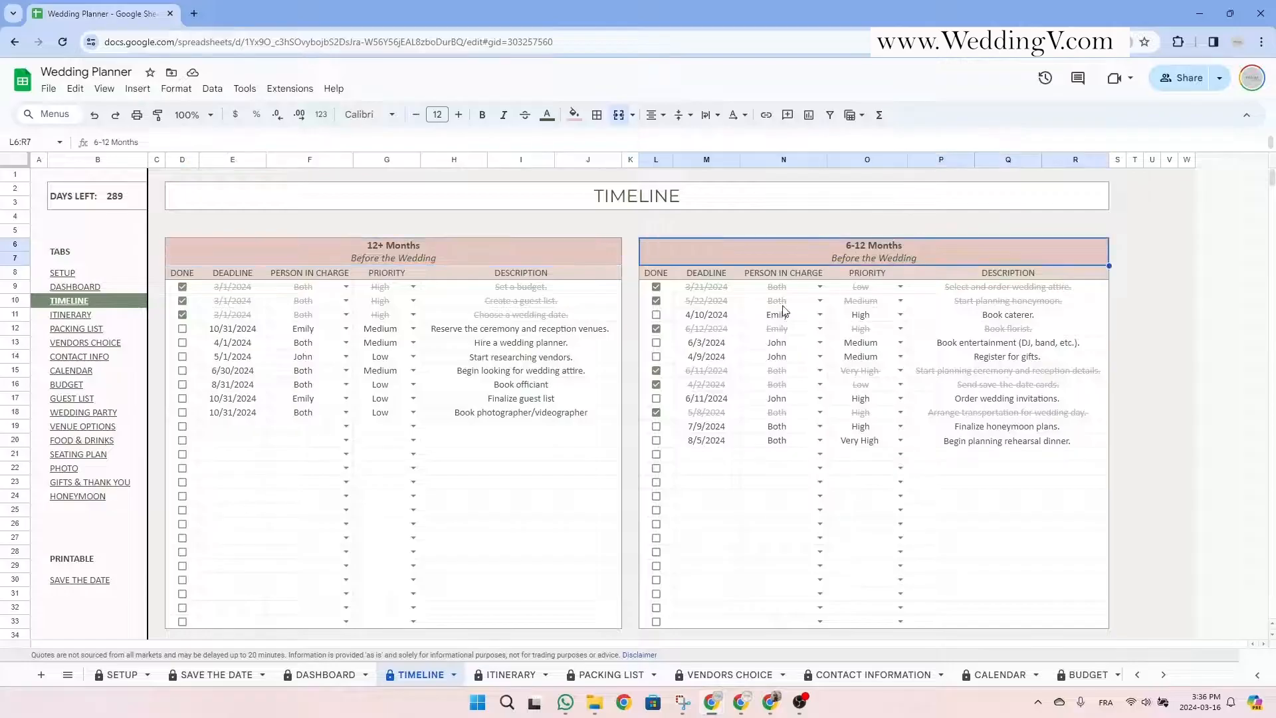
{"action": "scroll", "coordinate": [768, 317], "scroll_direction": "down", "scroll_amount": 8}
{"action": "scroll", "coordinate": [768, 318], "scroll_direction": "up", "scroll_amount": 8}
{"action": "left_click", "coordinate": [441, 257]}
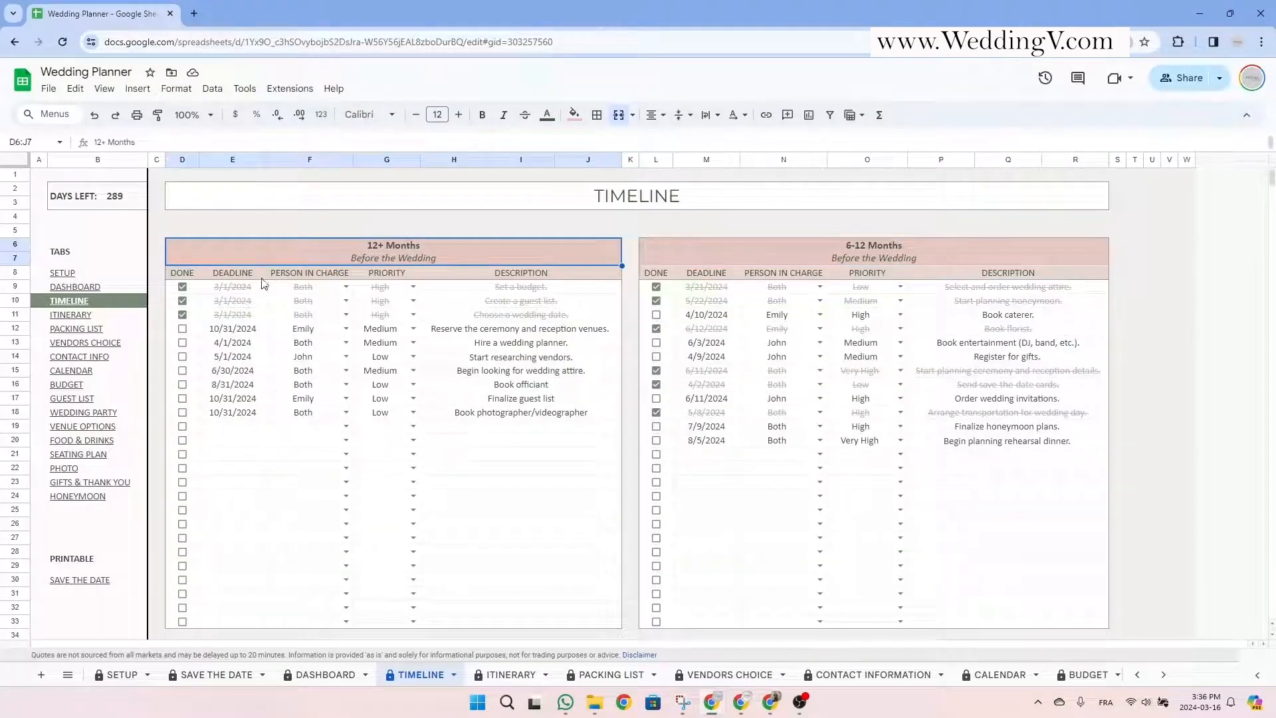
{"action": "left_click", "coordinate": [238, 275]}
{"action": "left_click", "coordinate": [296, 275]}
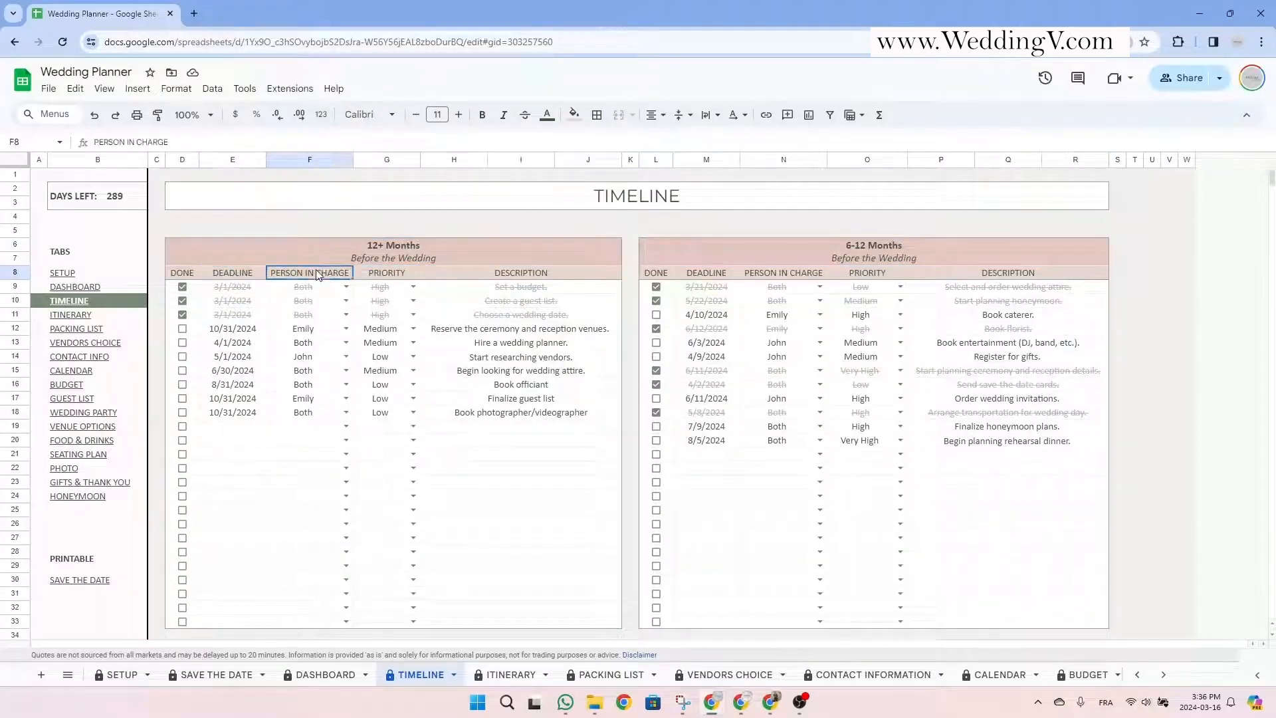
{"action": "left_click", "coordinate": [383, 274]}
{"action": "left_click", "coordinate": [530, 278]}
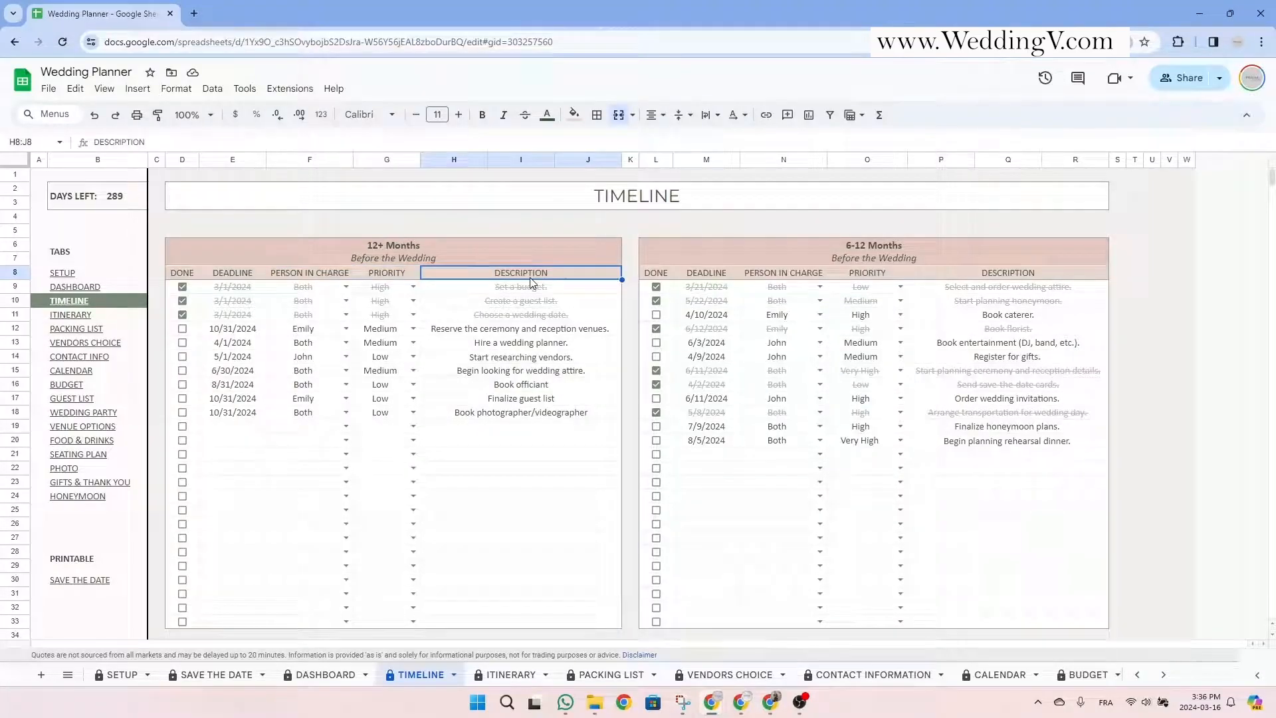
Tick the venue reservation and Hire a wedding planner tasks done, then open E19's date picker.
{"action": "left_click", "coordinate": [182, 328]}
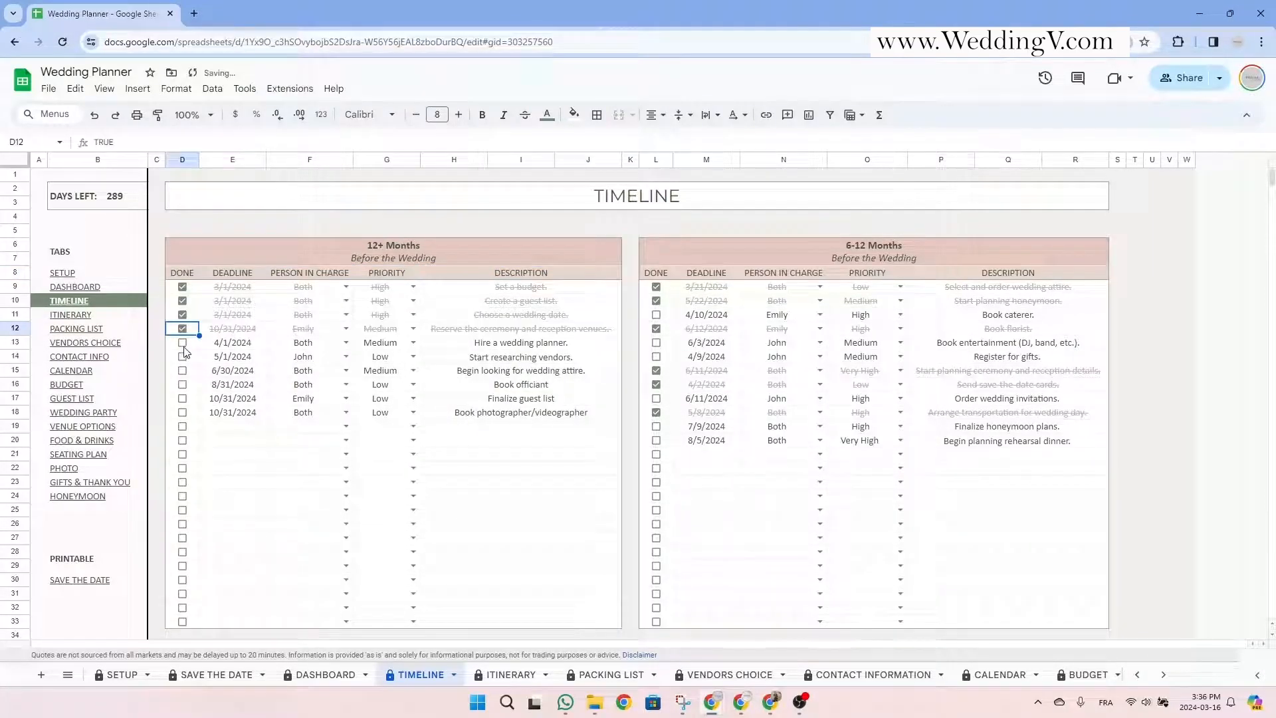
{"action": "left_click", "coordinate": [181, 343]}
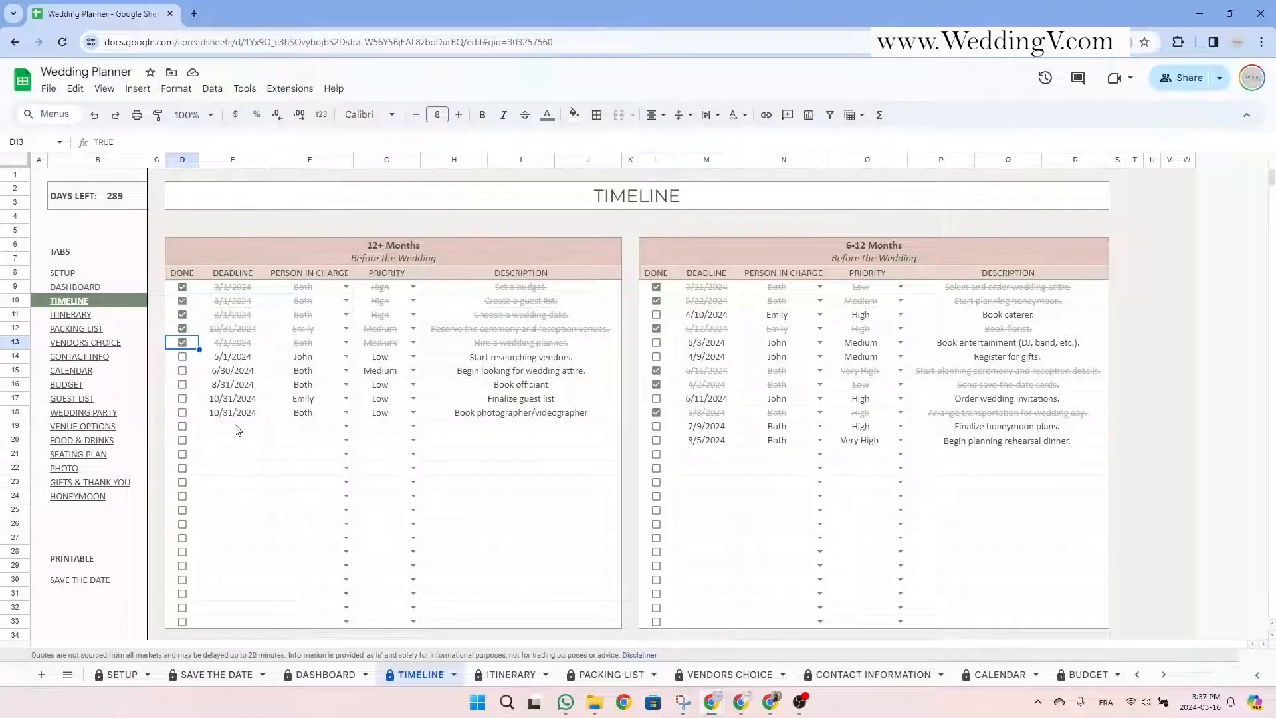
{"action": "double_click", "coordinate": [237, 430]}
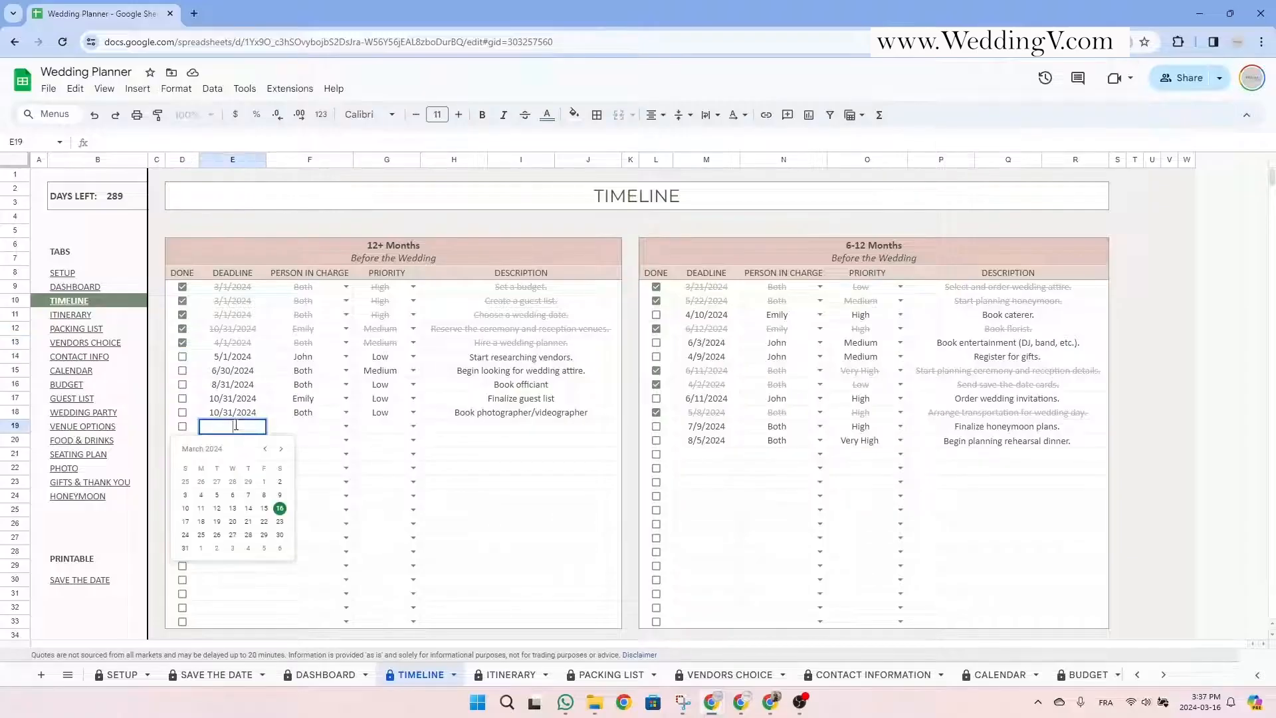
Add task 'Look at venues' due 3/16/2024, assigned to the groom, with Medium priority.
{"action": "left_click", "coordinate": [281, 510]}
{"action": "left_click", "coordinate": [345, 426]}
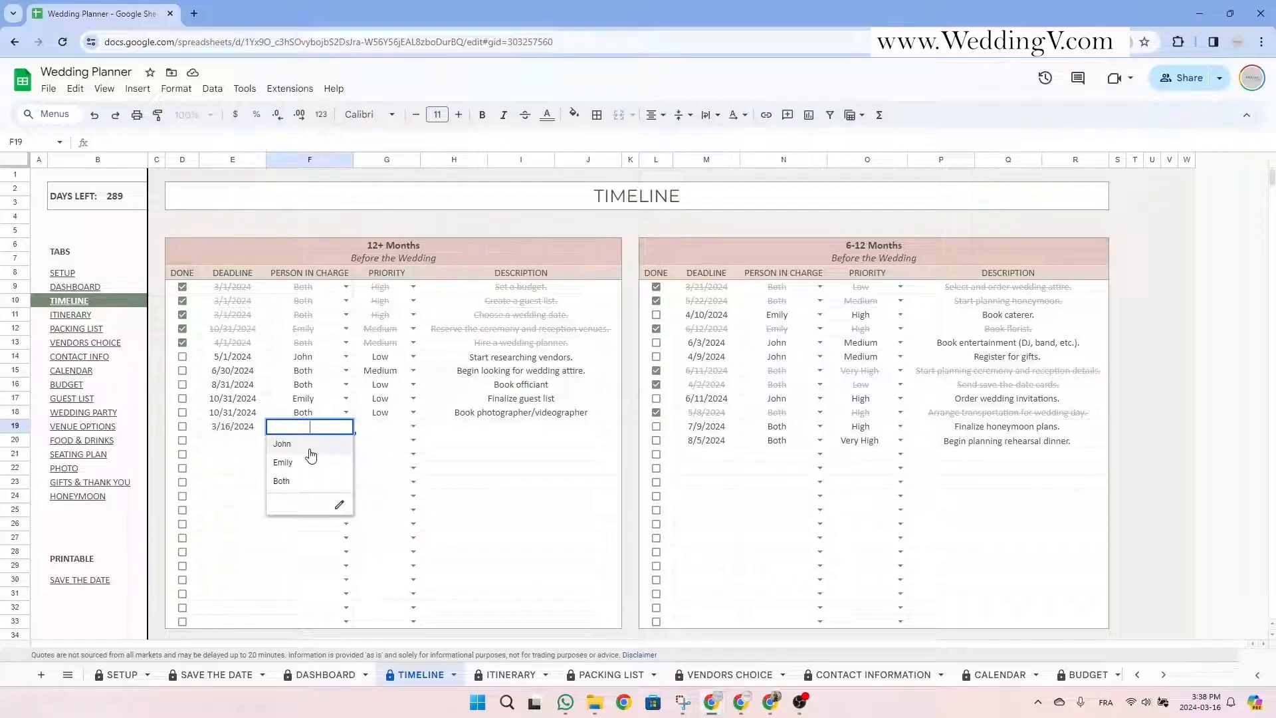
{"action": "left_click", "coordinate": [310, 454]}
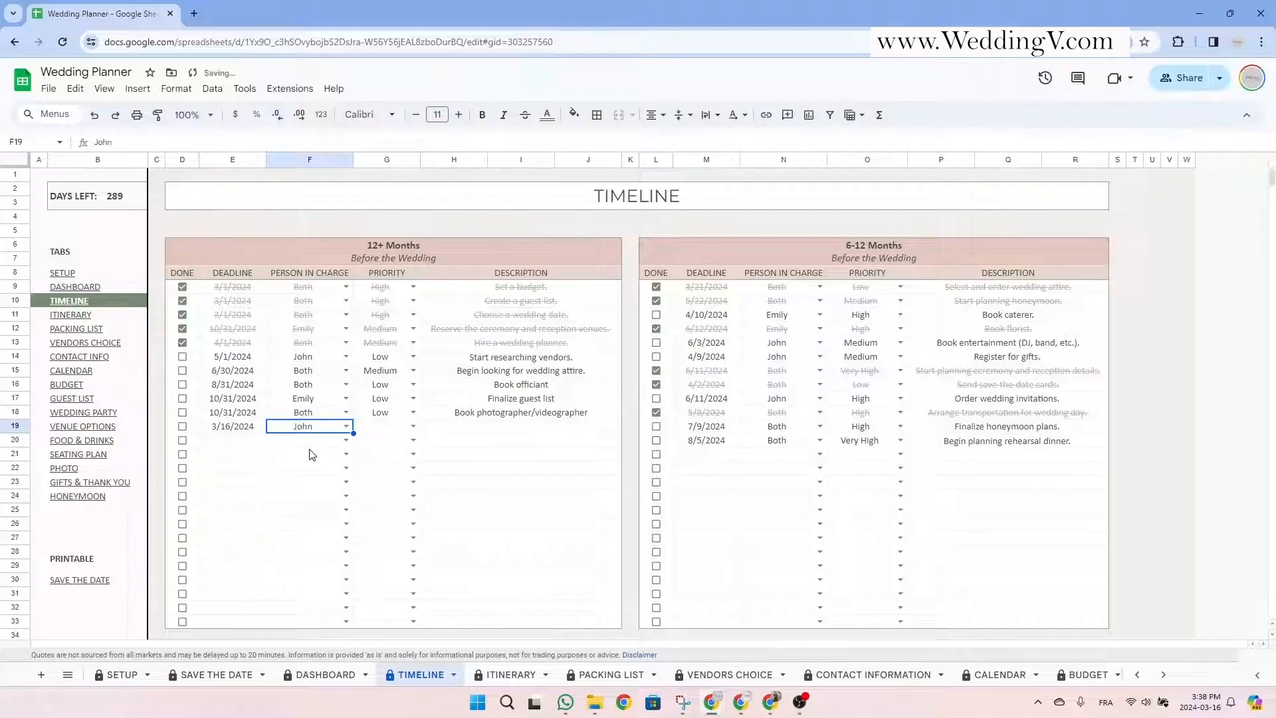
{"action": "left_click", "coordinate": [414, 428]}
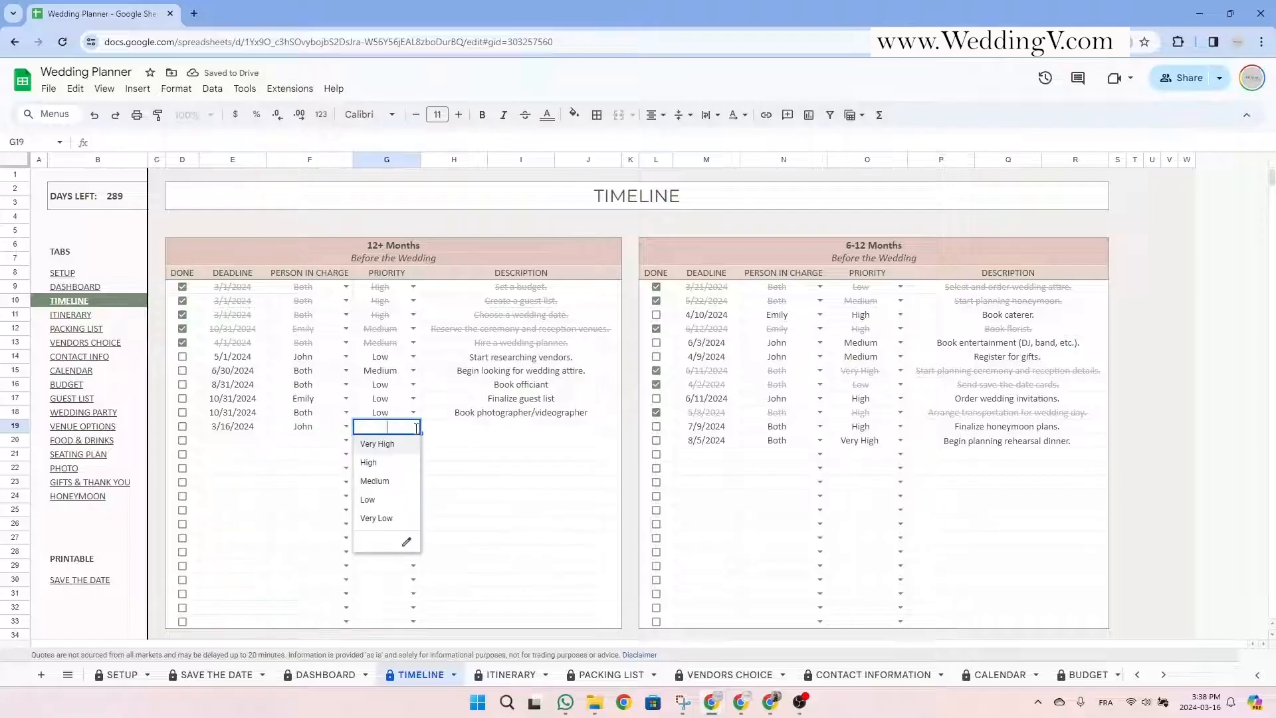
{"action": "left_click", "coordinate": [389, 487]}
{"action": "left_click", "coordinate": [519, 432]}
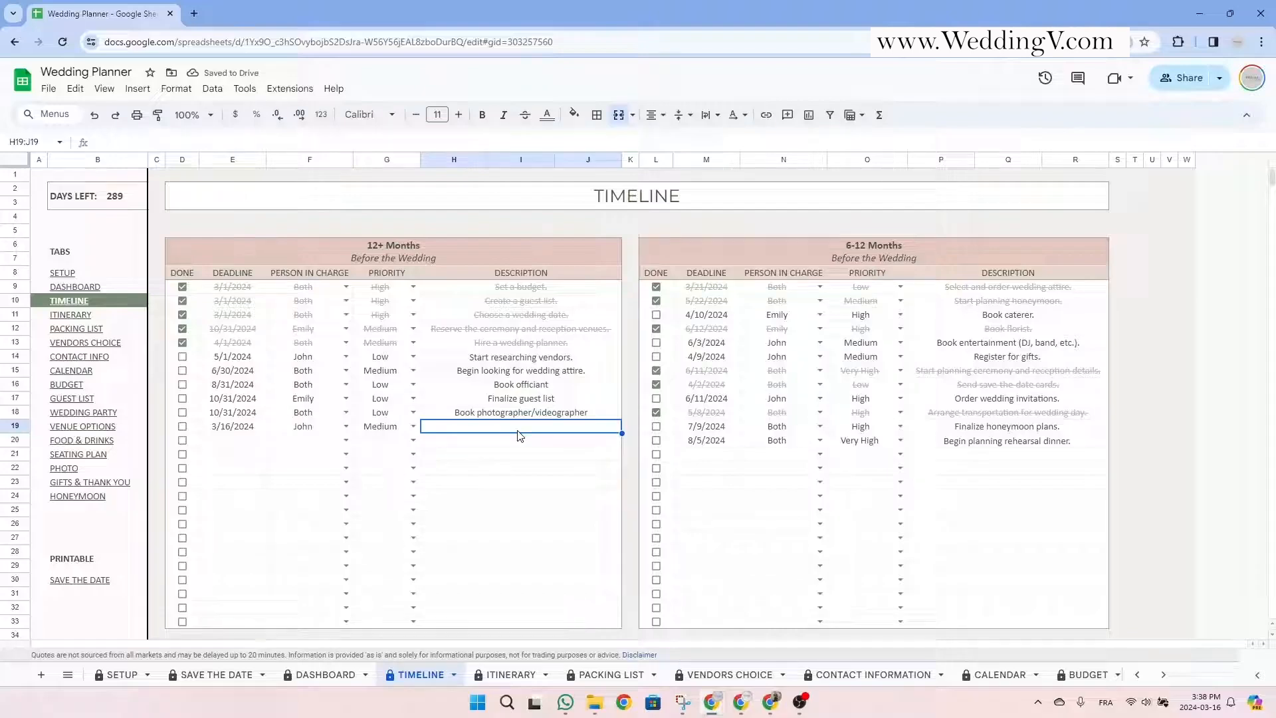
{"action": "type", "text": "Look a"}
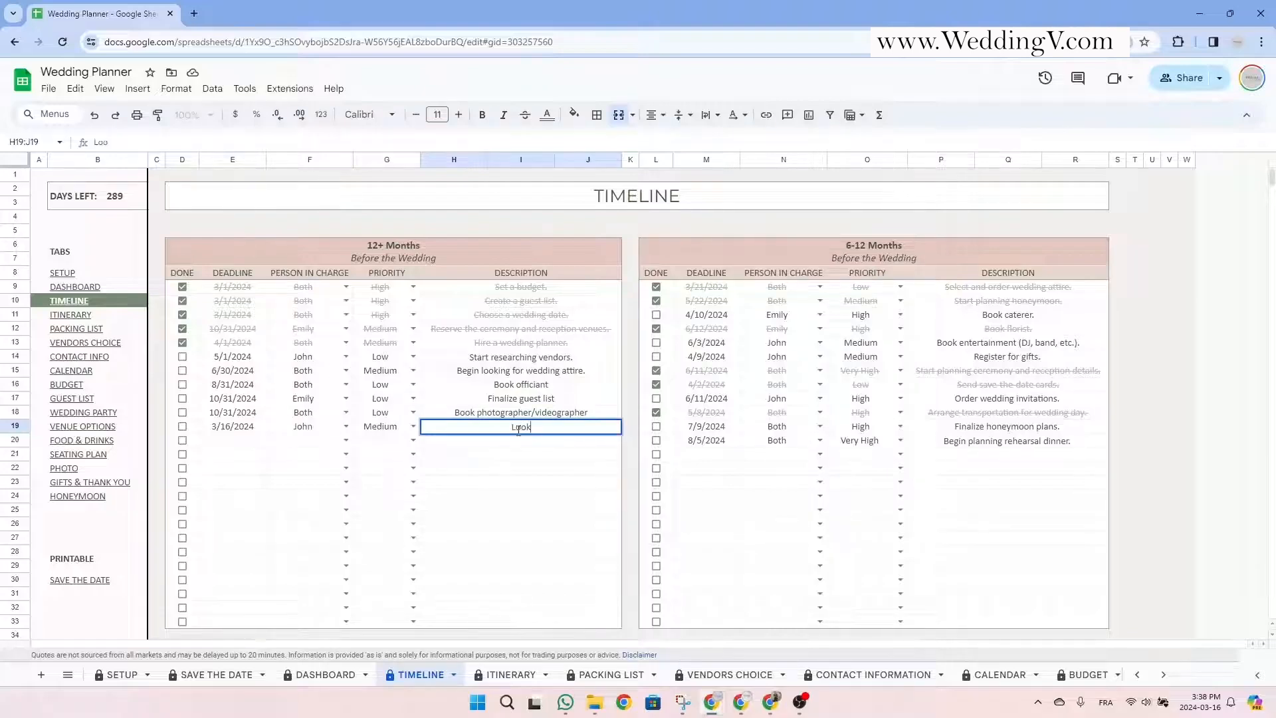
{"action": "type", "text": "t venues"}
{"action": "key", "text": "Return"}
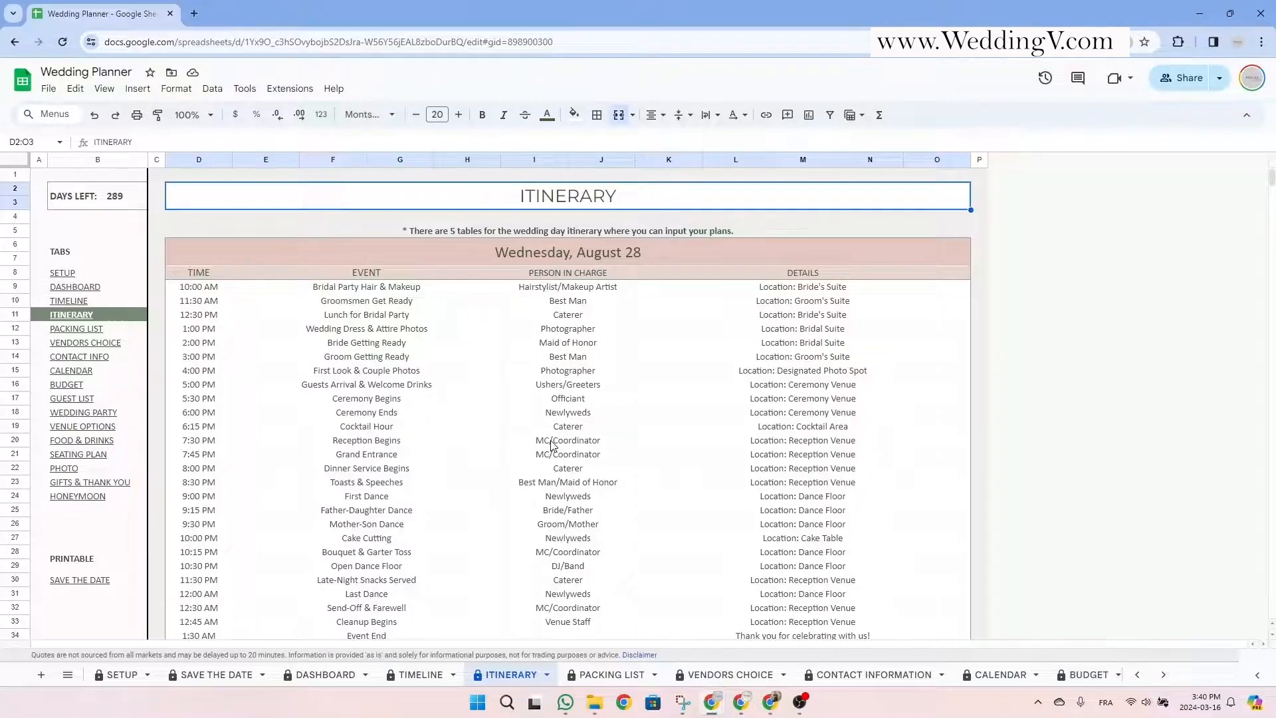
{"action": "scroll", "coordinate": [573, 428], "scroll_direction": "down", "scroll_amount": 20}
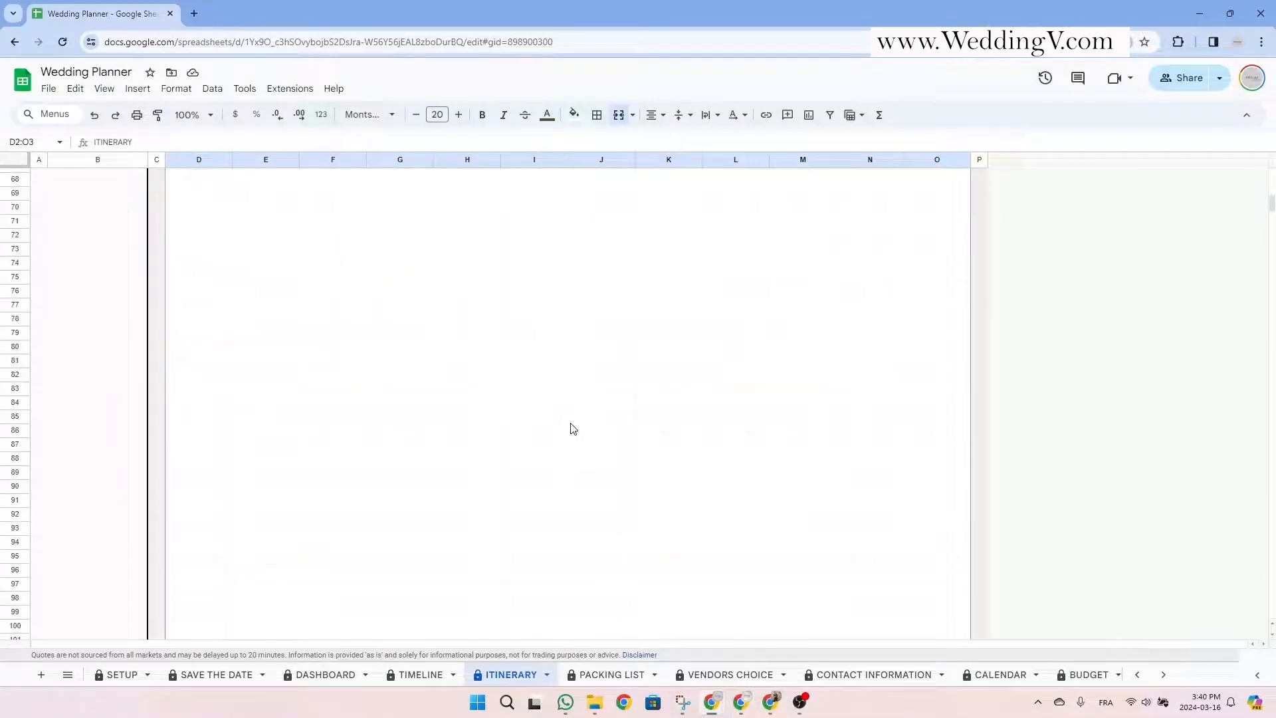
{"action": "scroll", "coordinate": [573, 428], "scroll_direction": "down", "scroll_amount": 20}
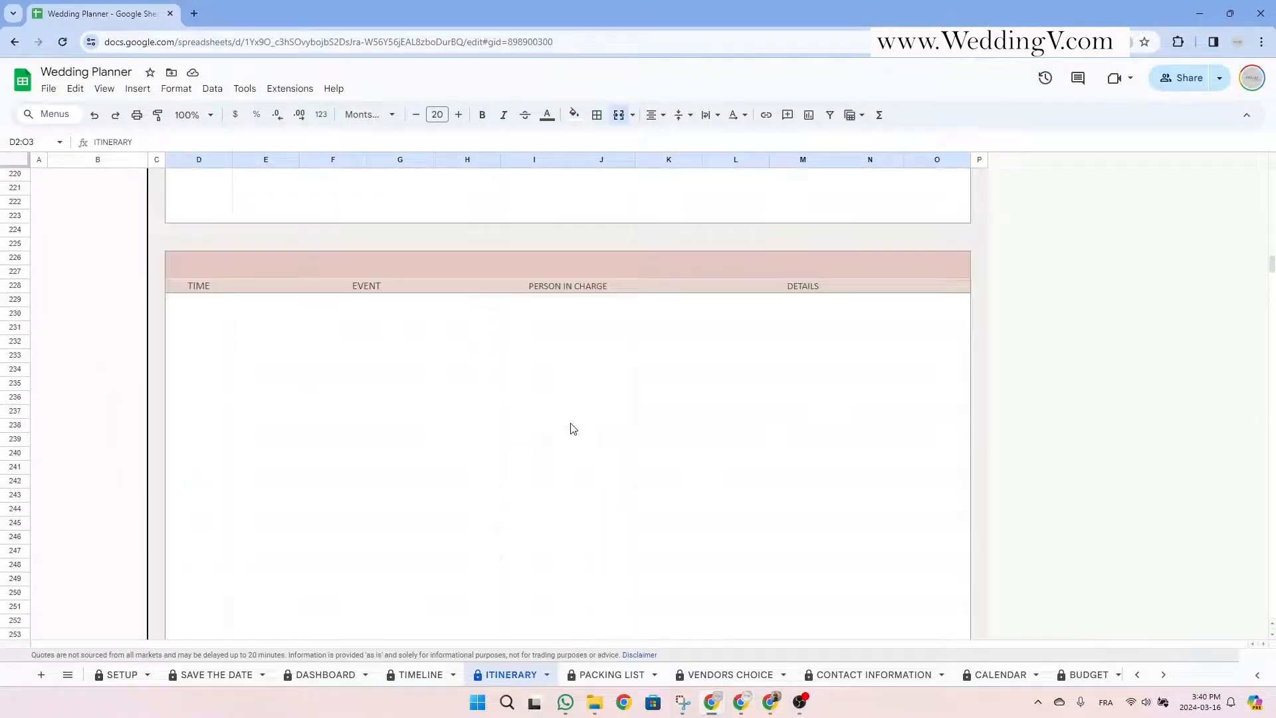
{"action": "scroll", "coordinate": [573, 428], "scroll_direction": "up", "scroll_amount": 20}
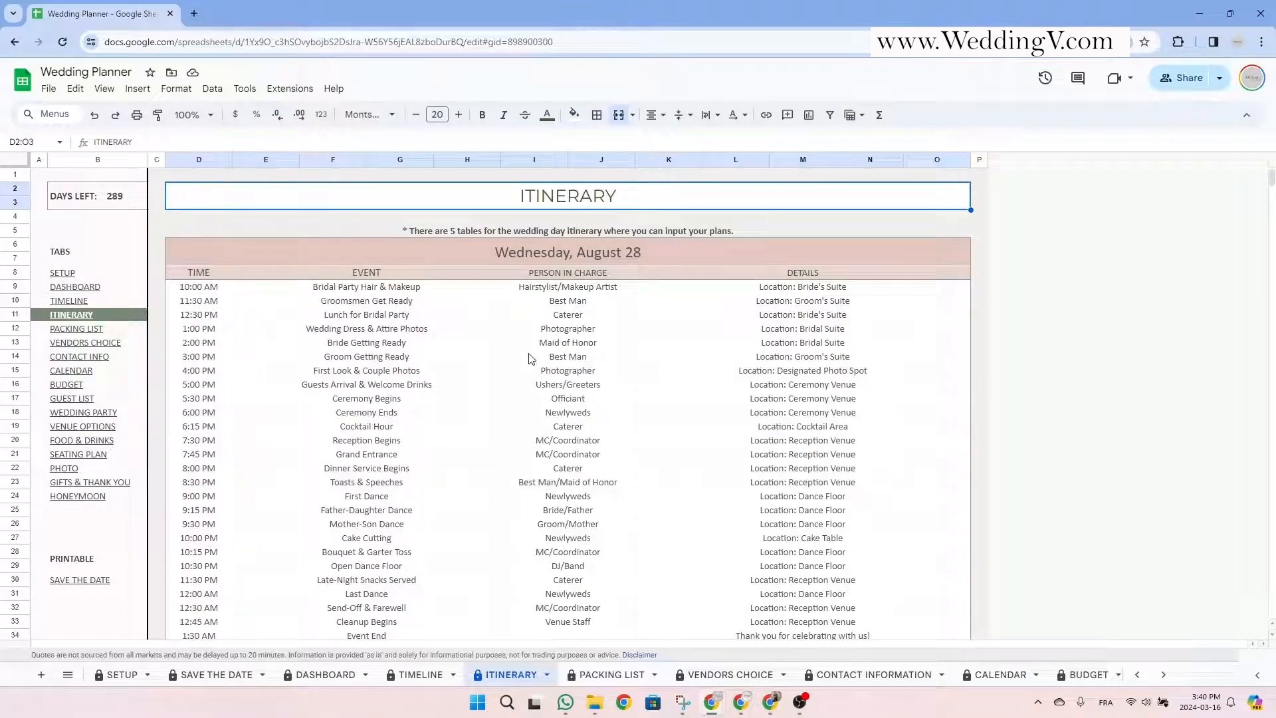
{"action": "left_click", "coordinate": [219, 286]}
{"action": "left_click", "coordinate": [394, 275]}
{"action": "left_click", "coordinate": [589, 275]}
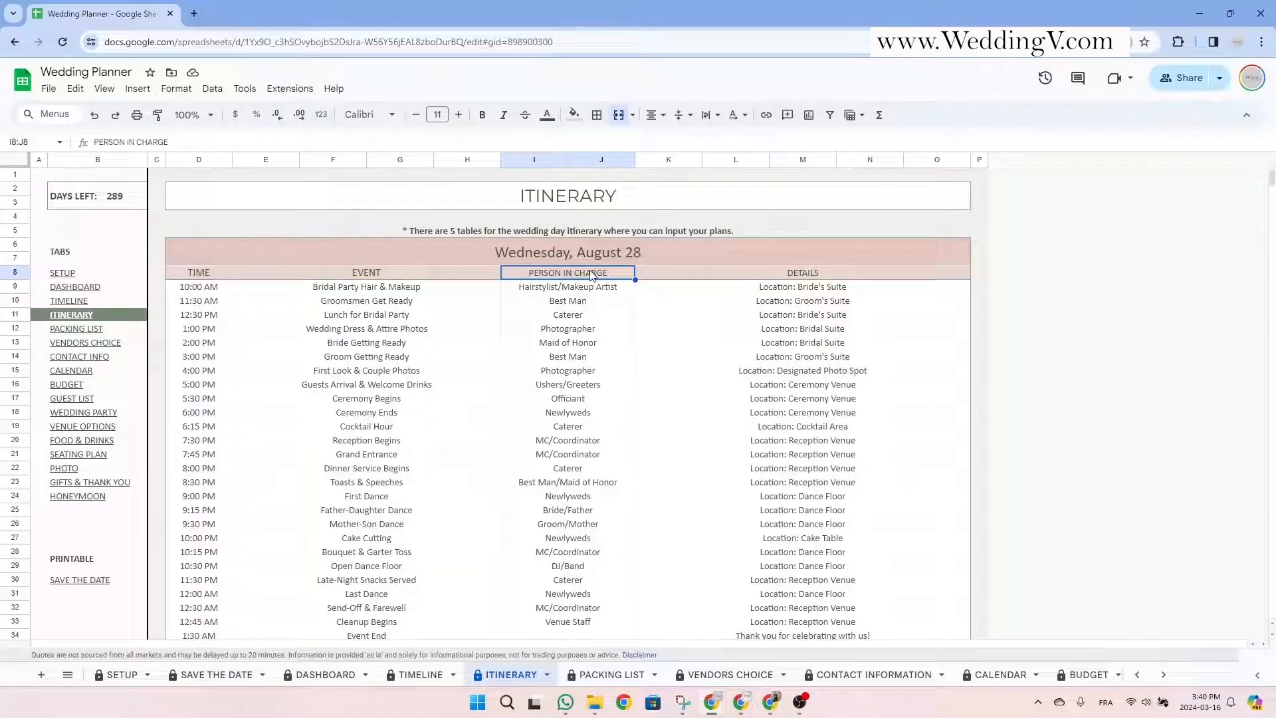
{"action": "left_click", "coordinate": [814, 275]}
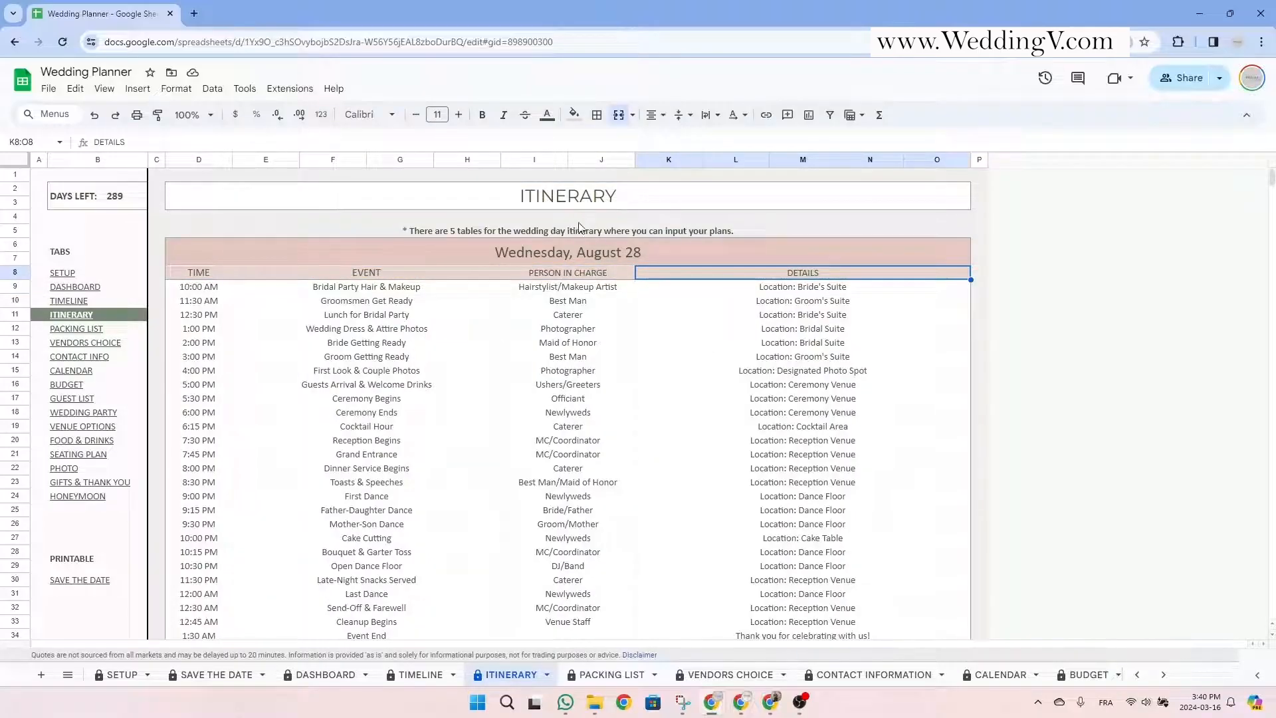
{"action": "left_click", "coordinate": [679, 255]}
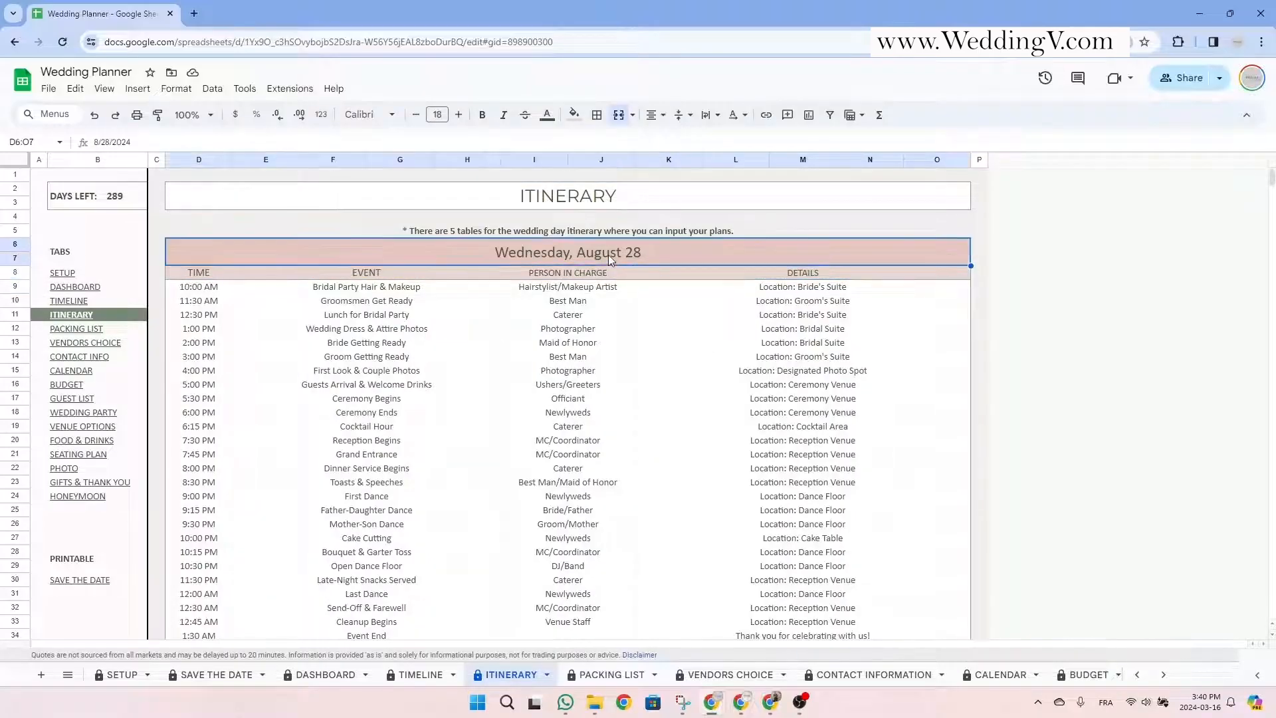
{"action": "double_click", "coordinate": [567, 258]}
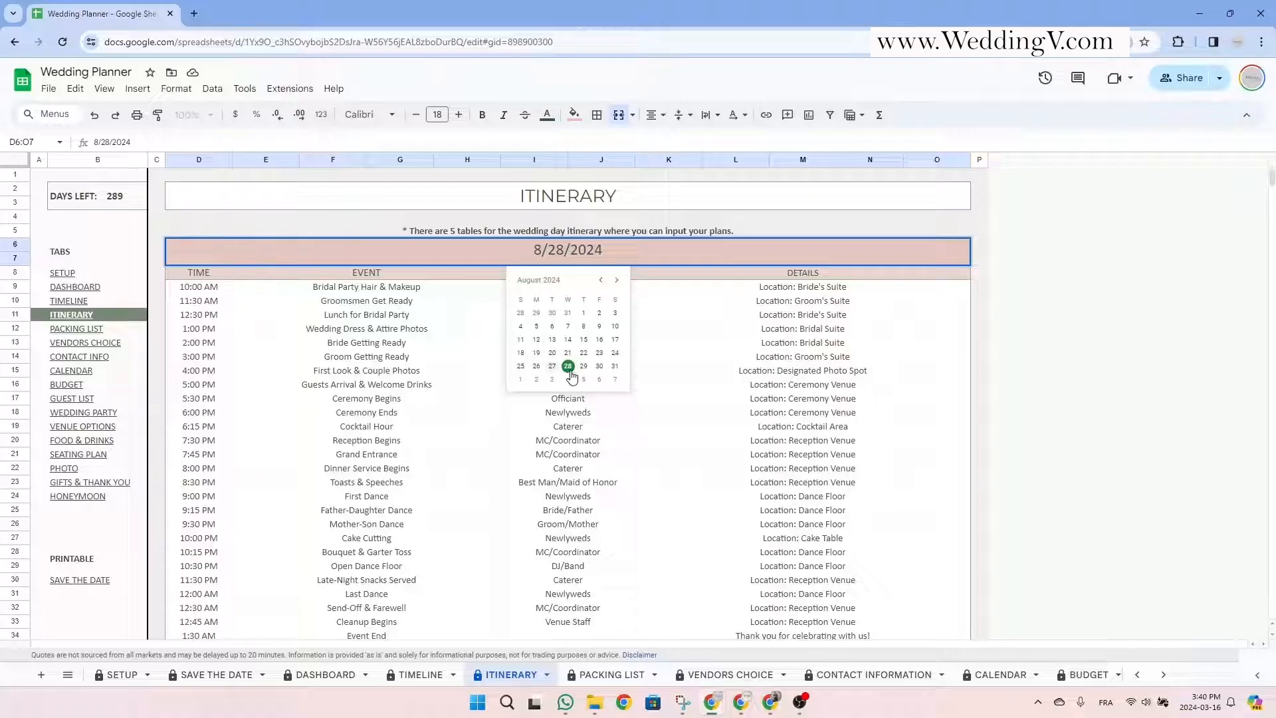
{"action": "left_click", "coordinate": [688, 362]}
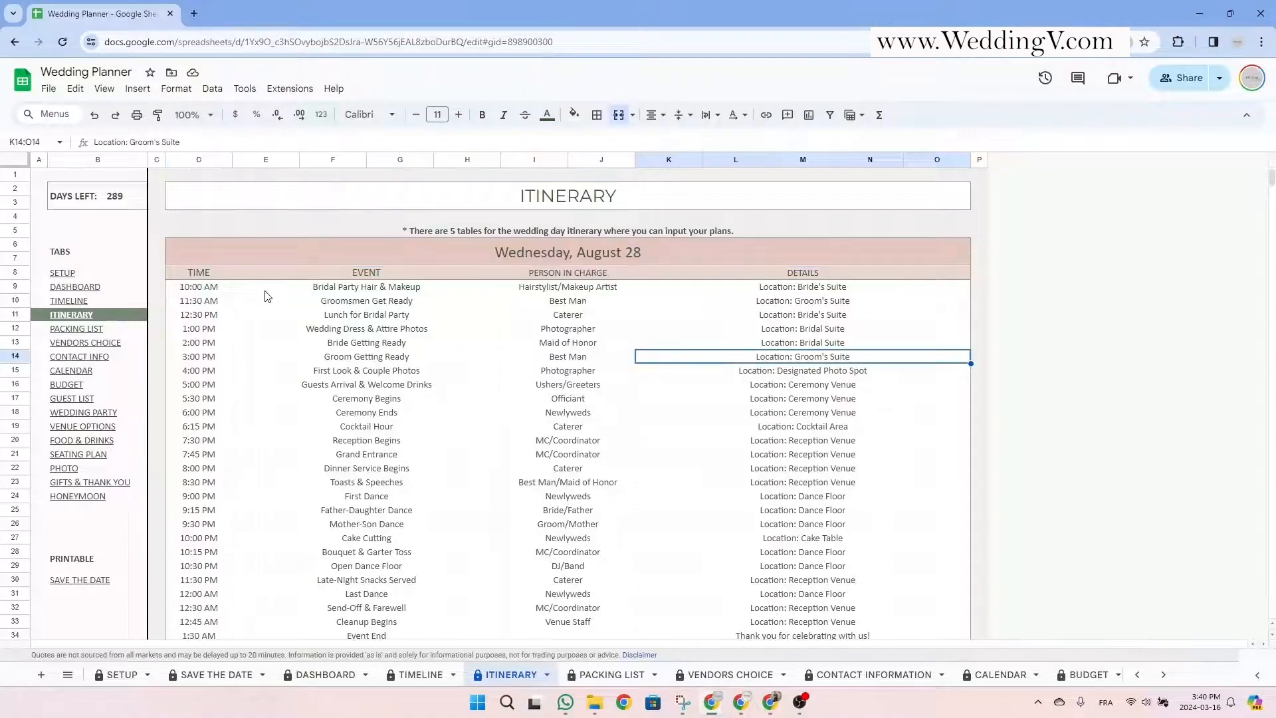
{"action": "scroll", "coordinate": [226, 312], "scroll_direction": "down", "scroll_amount": 5}
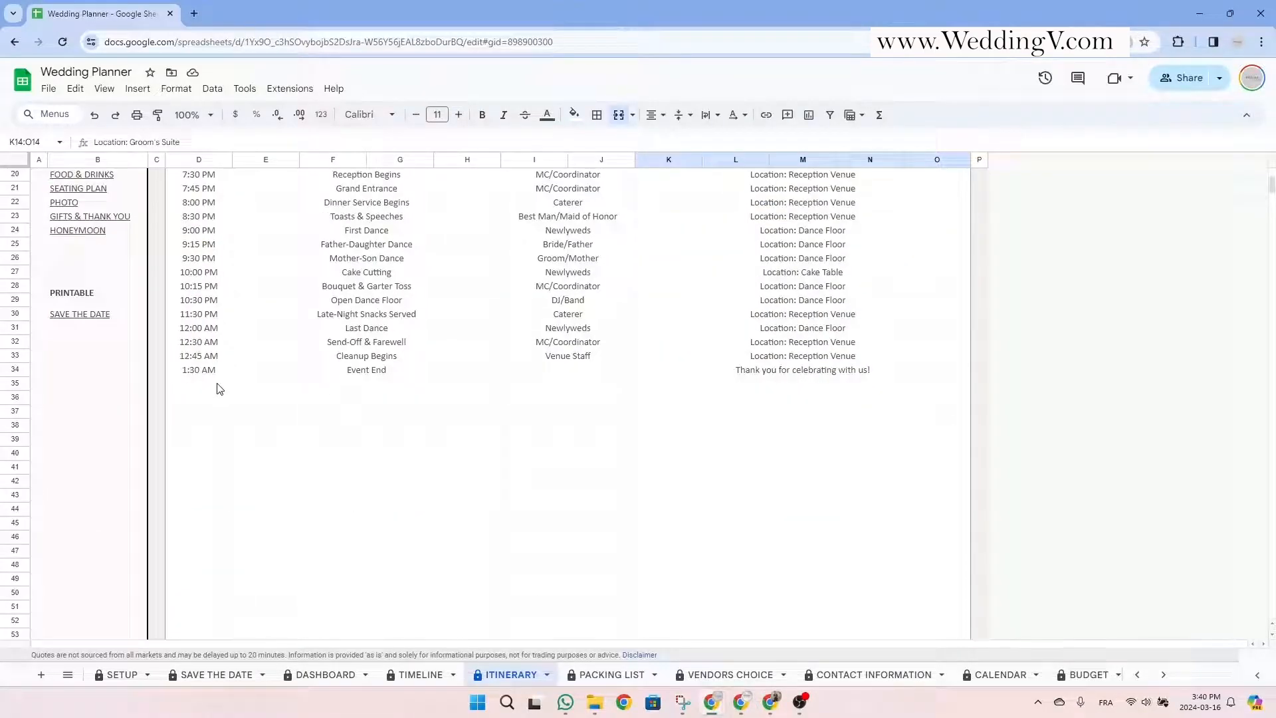
Fill row 35 with time 2:00, event 'Cleanup ends' and person in charge 'Venue staff'.
{"action": "left_click", "coordinate": [220, 388]}
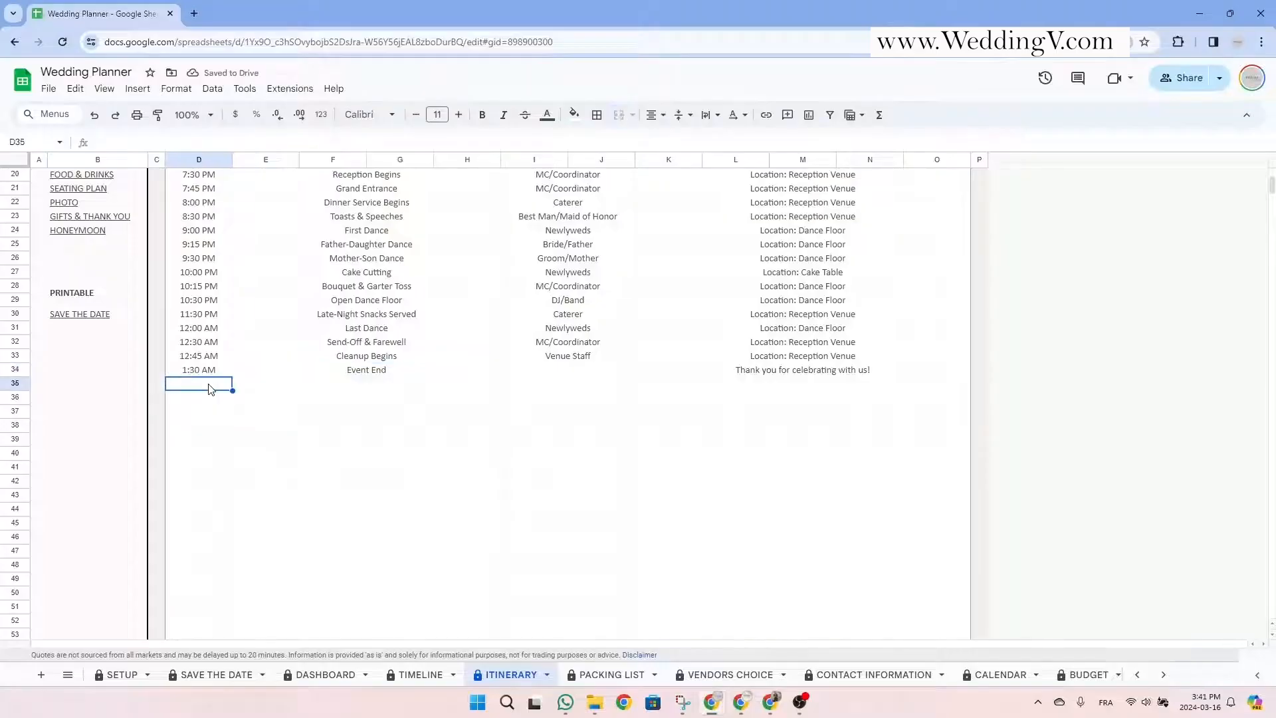
{"action": "type", "text": "2:00AM"}
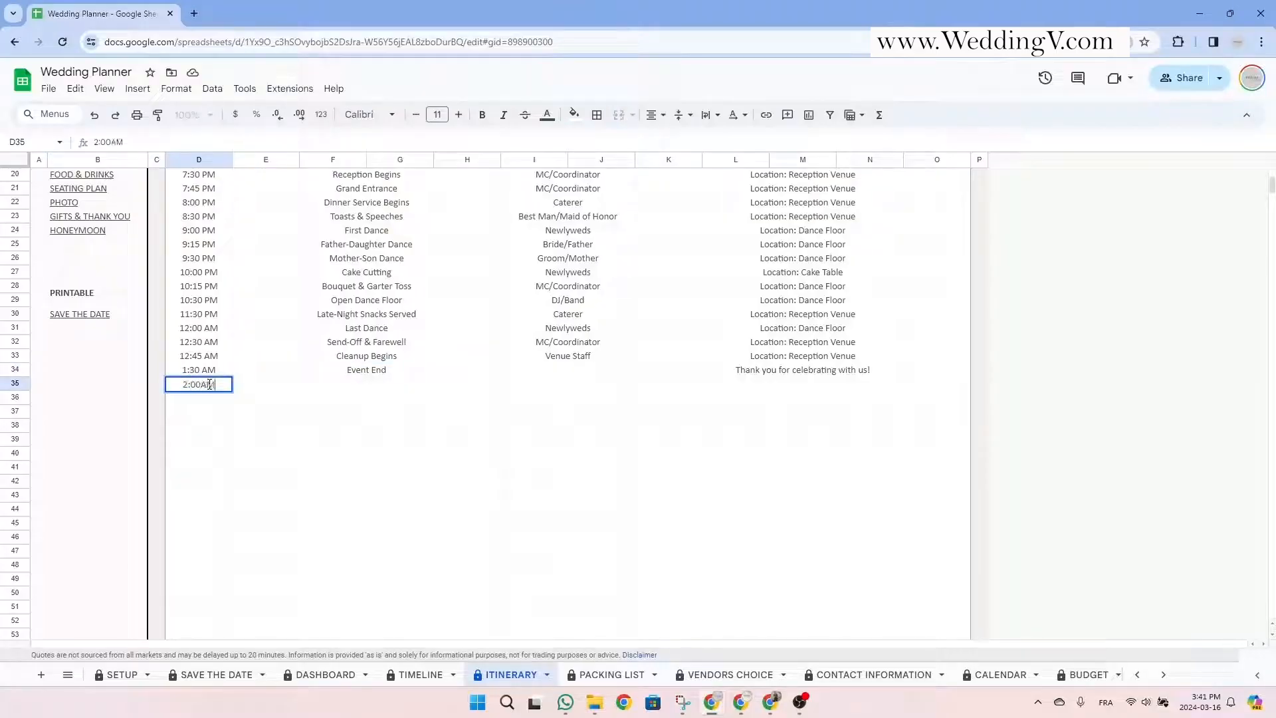
{"action": "left_click", "coordinate": [392, 391]}
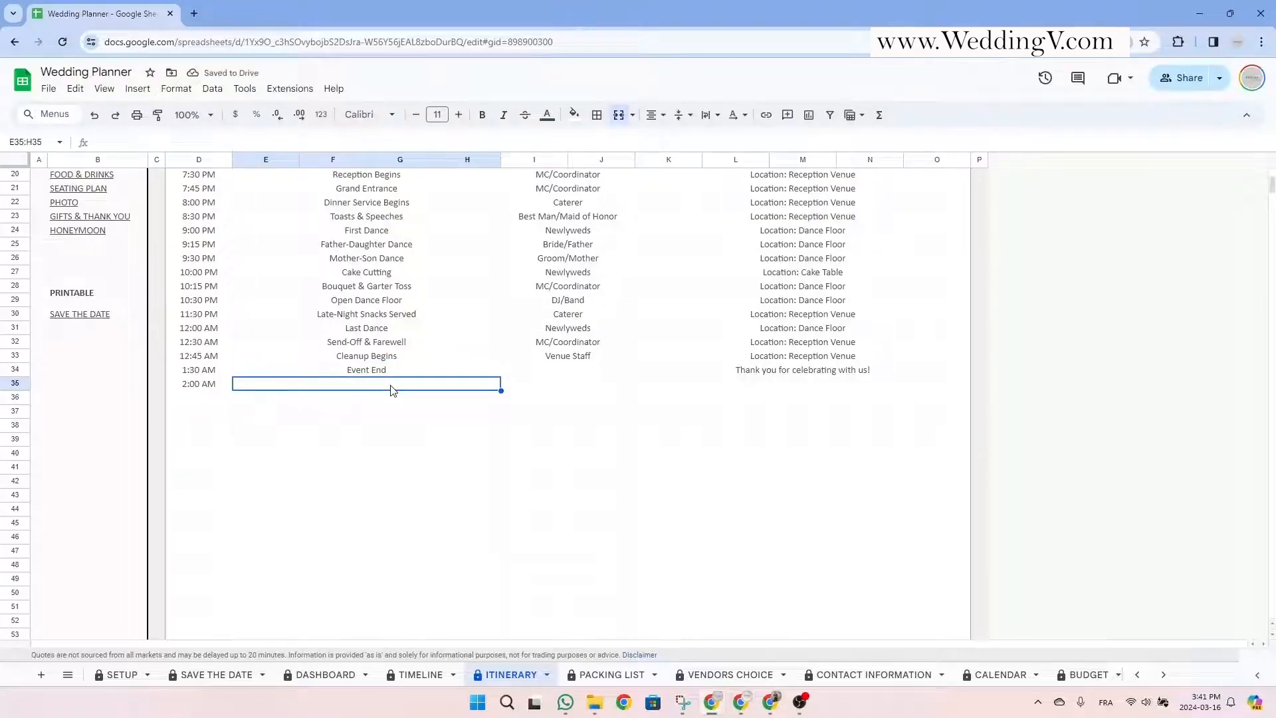
{"action": "type", "text": "Cleanup ends"}
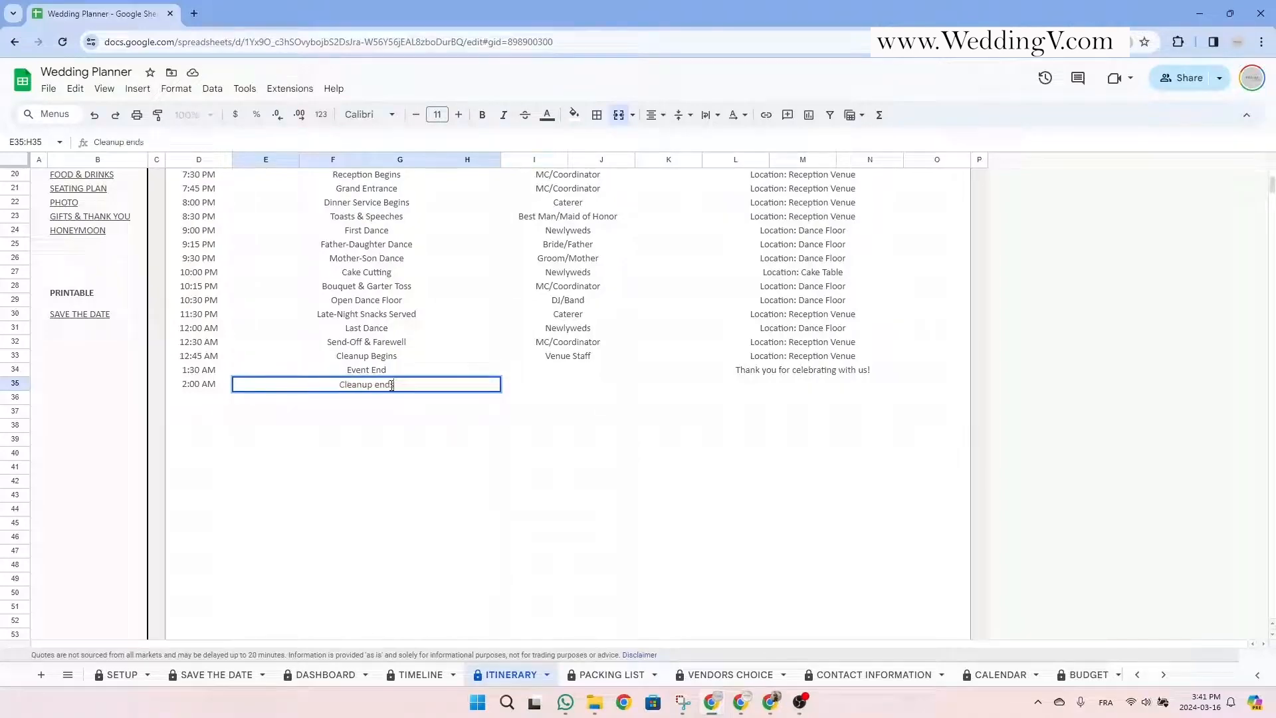
{"action": "key", "text": "Return"}
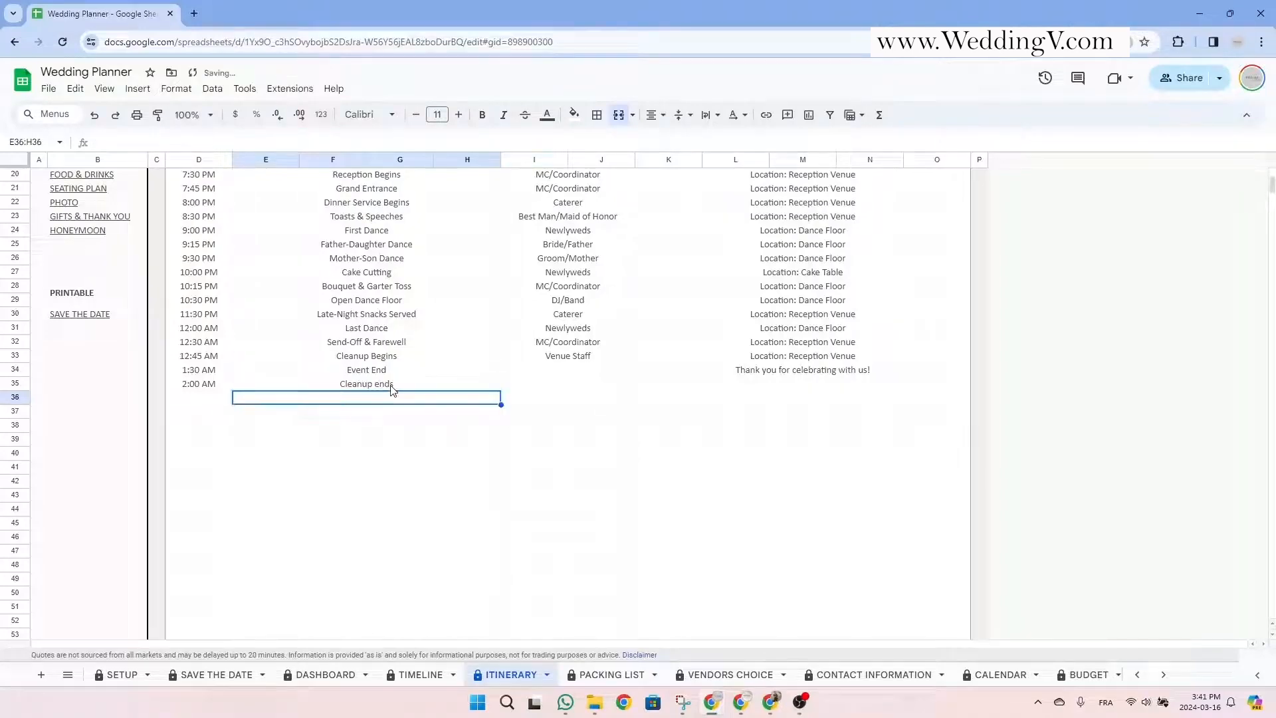
{"action": "left_click", "coordinate": [575, 388]}
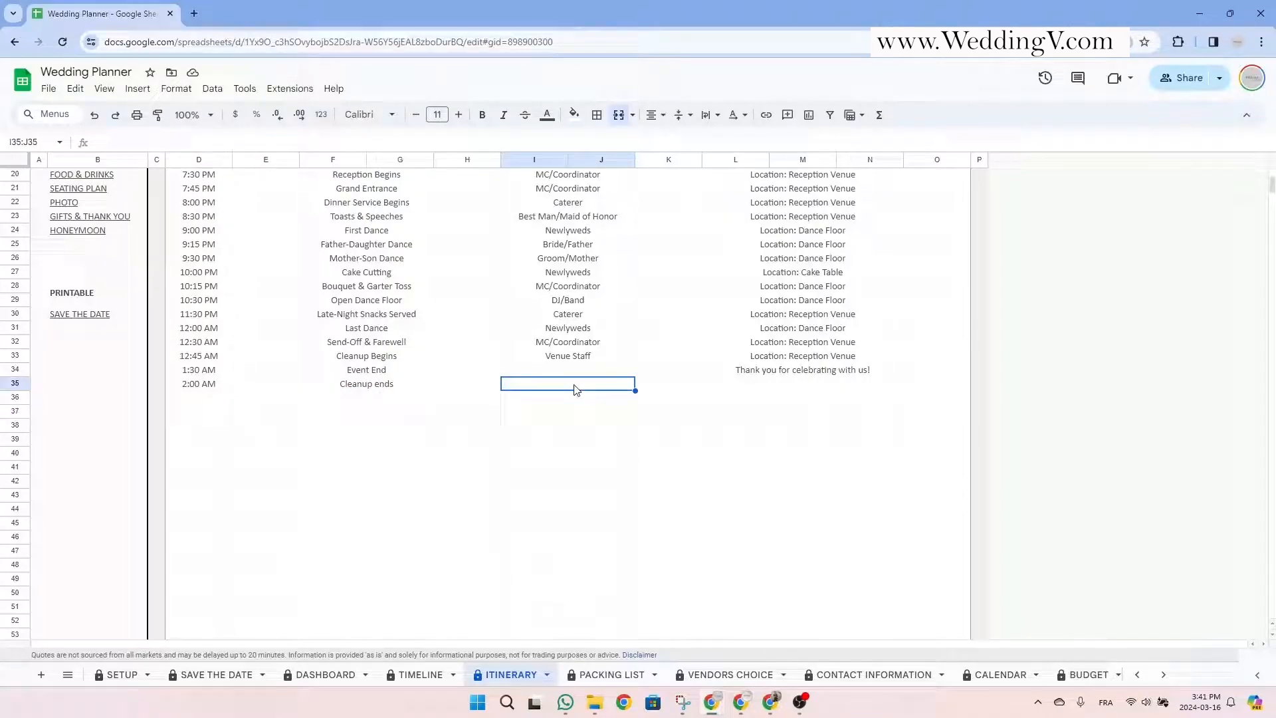
{"action": "type", "text": "Venue sta"}
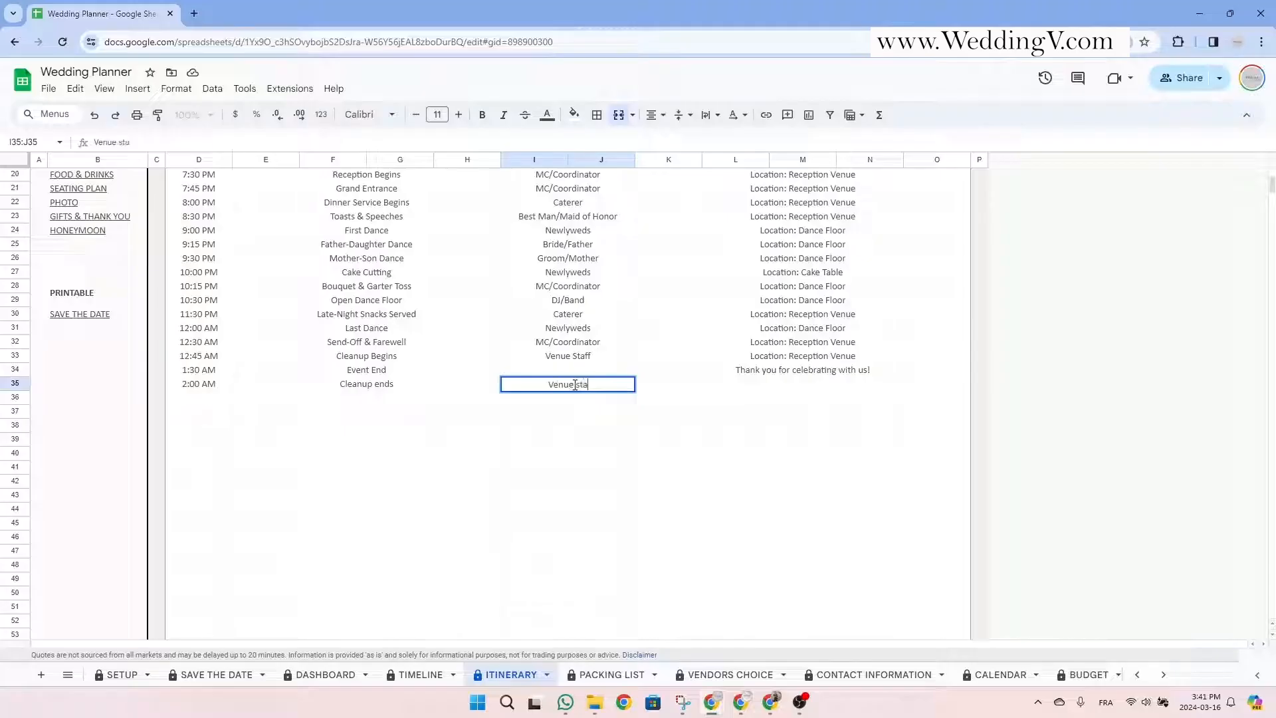
{"action": "type", "text": "ff"}
{"action": "left_click", "coordinate": [822, 386]}
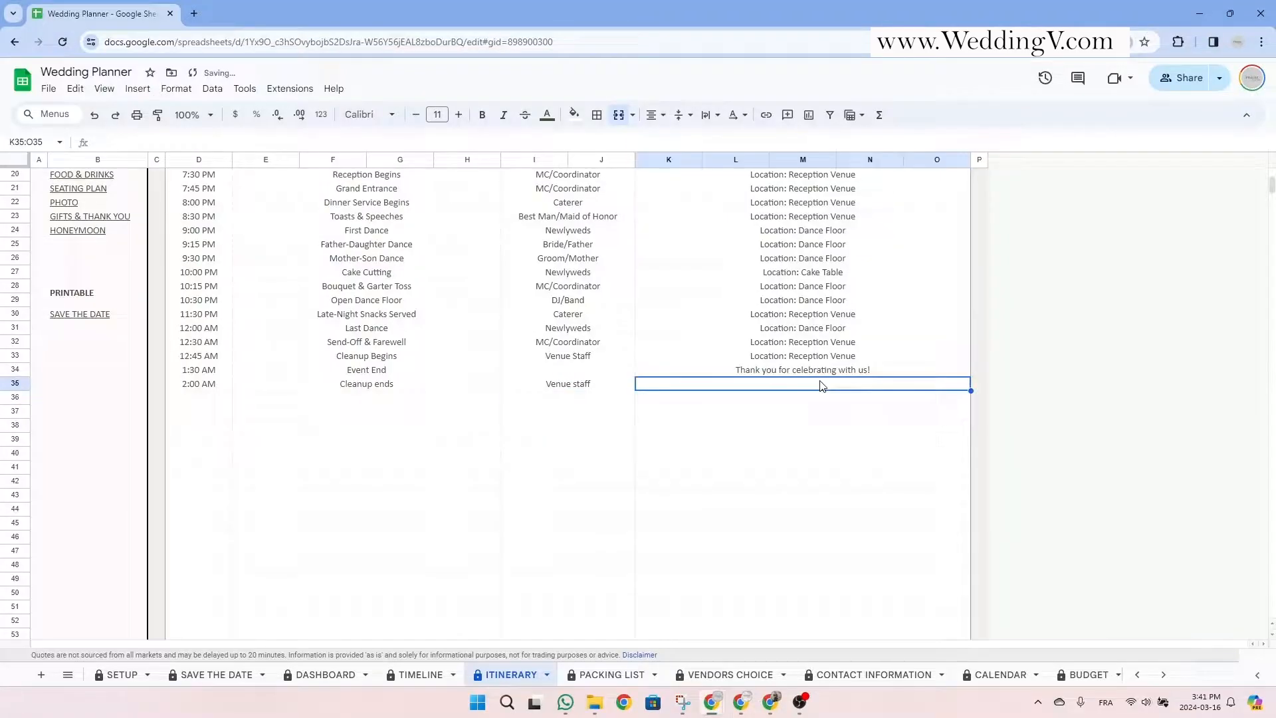
{"action": "left_click", "coordinate": [833, 358]}
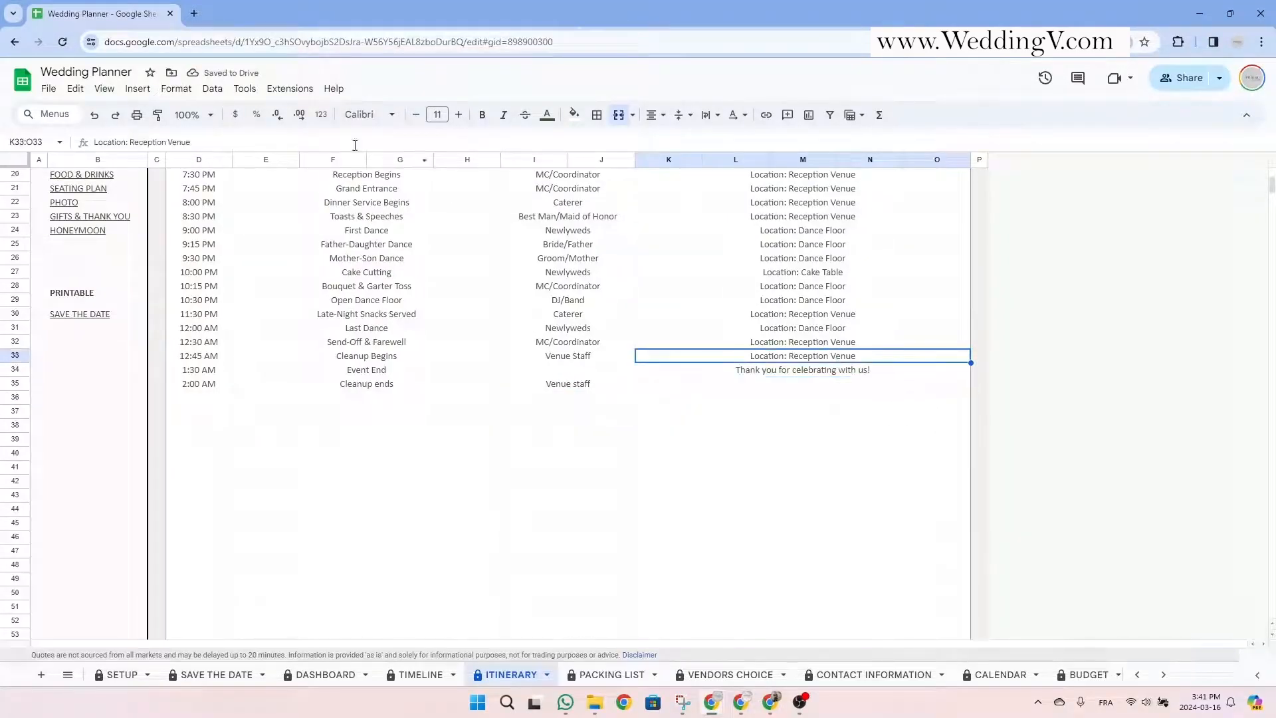
{"action": "left_click", "coordinate": [821, 386]}
{"action": "scroll", "coordinate": [822, 392], "scroll_direction": "up", "scroll_amount": 5}
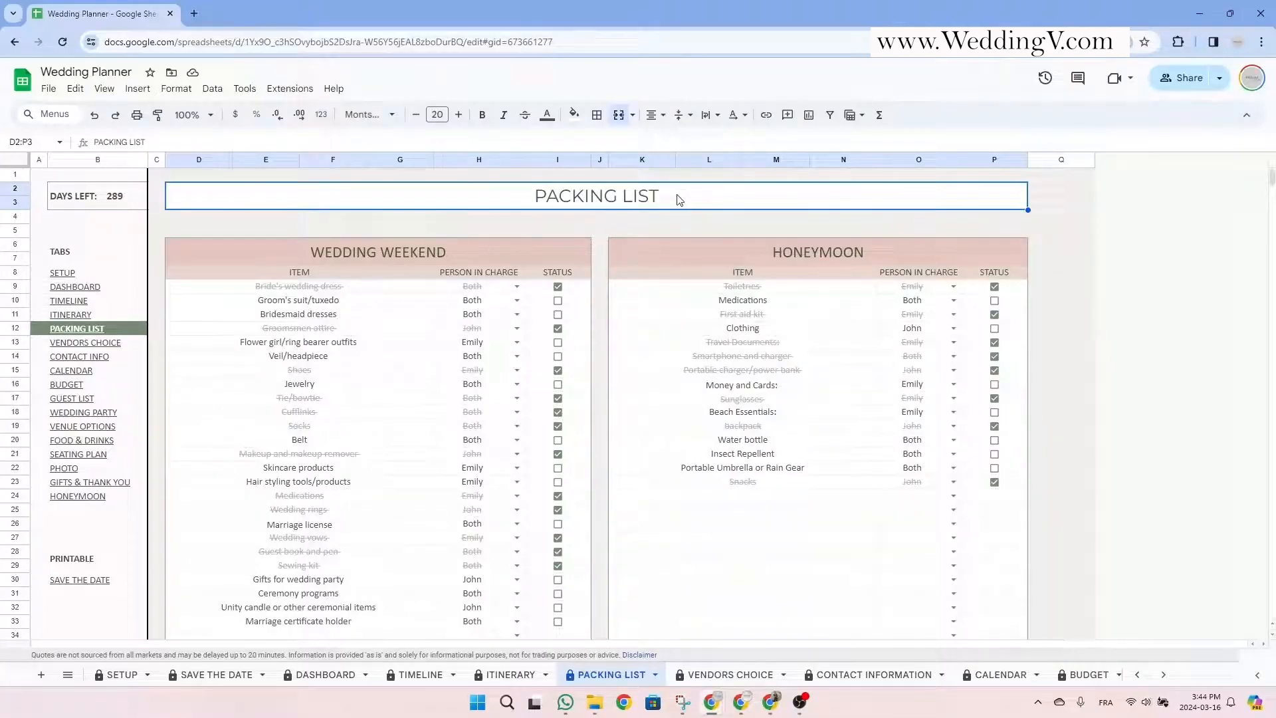
Mark Groom's suit/tuxedo, Bridesmaid dresses, Flower girl/ring bearer outfits and Veil/headpiece as packed.
{"action": "left_click", "coordinate": [309, 274]}
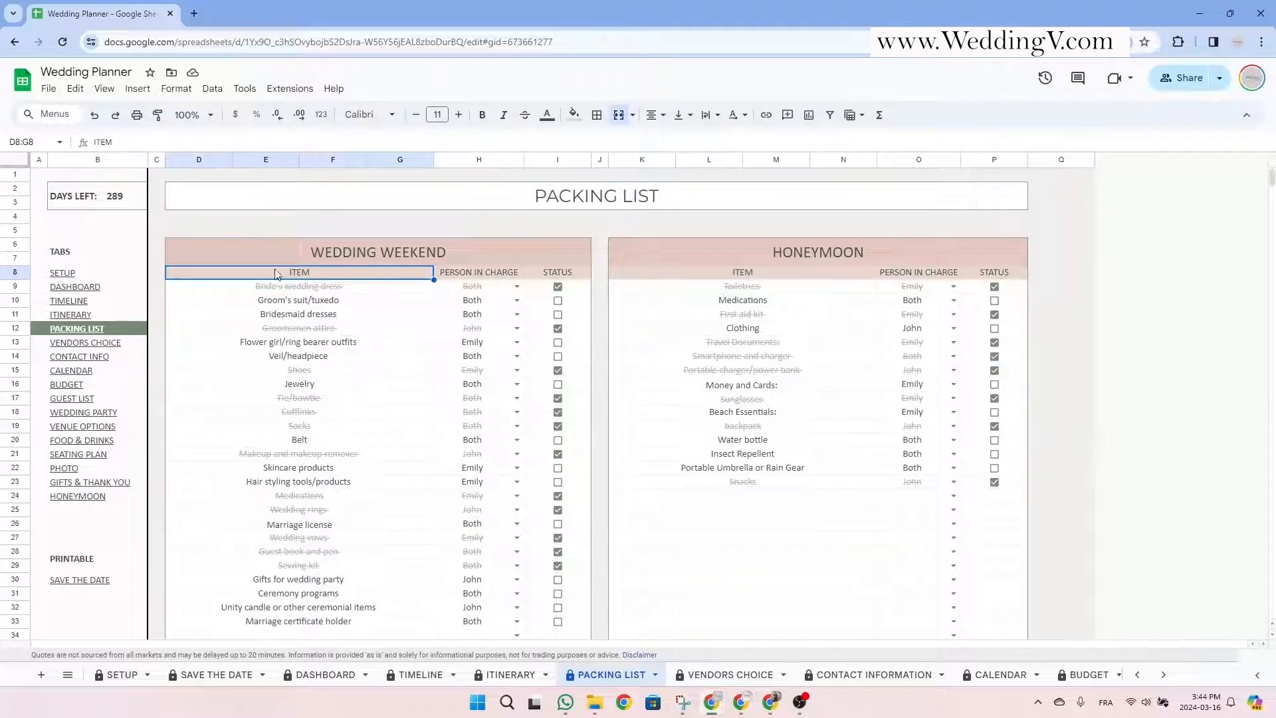
{"action": "left_click", "coordinate": [475, 272]}
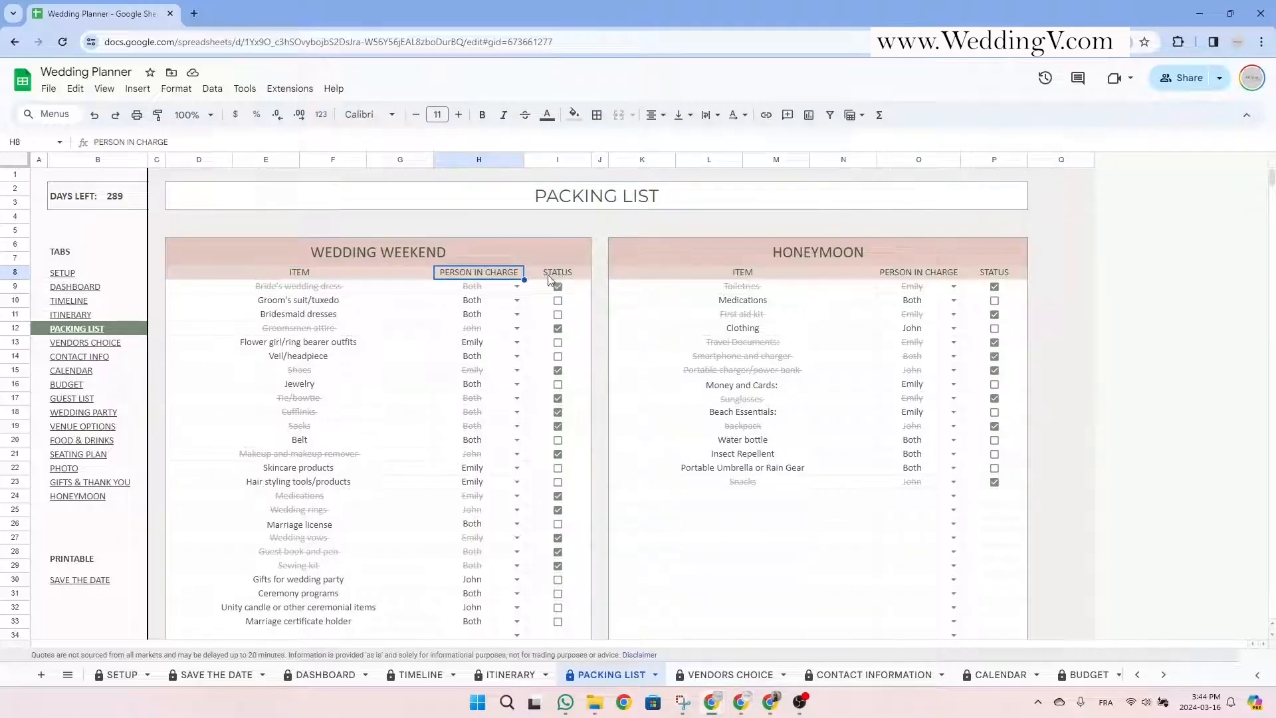
{"action": "left_click", "coordinate": [517, 301]}
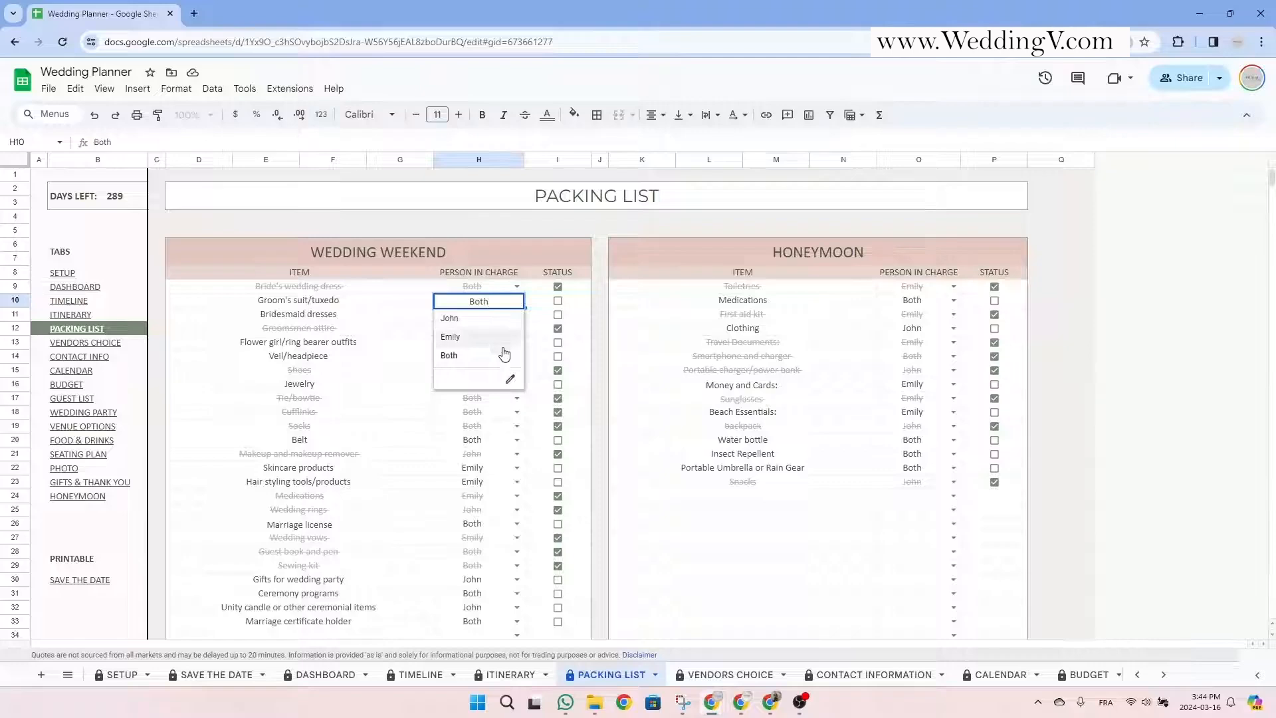
{"action": "left_click", "coordinate": [576, 277]}
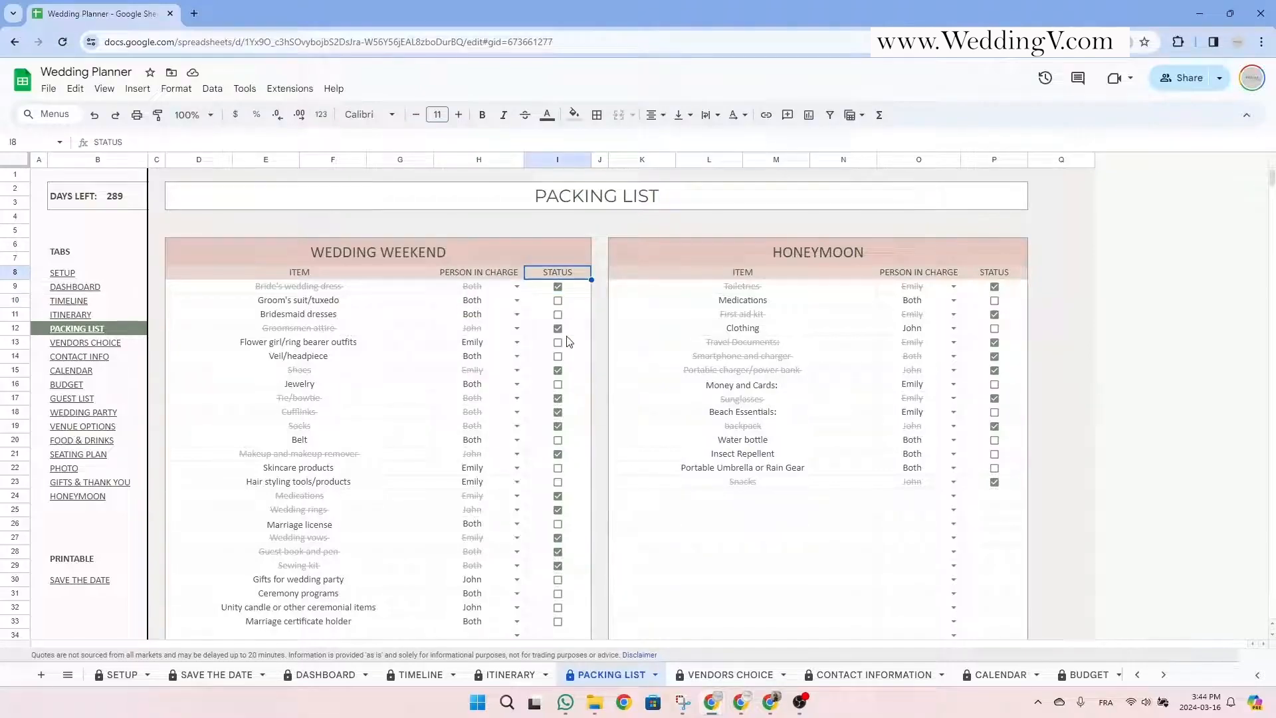
{"action": "left_click", "coordinate": [560, 302]}
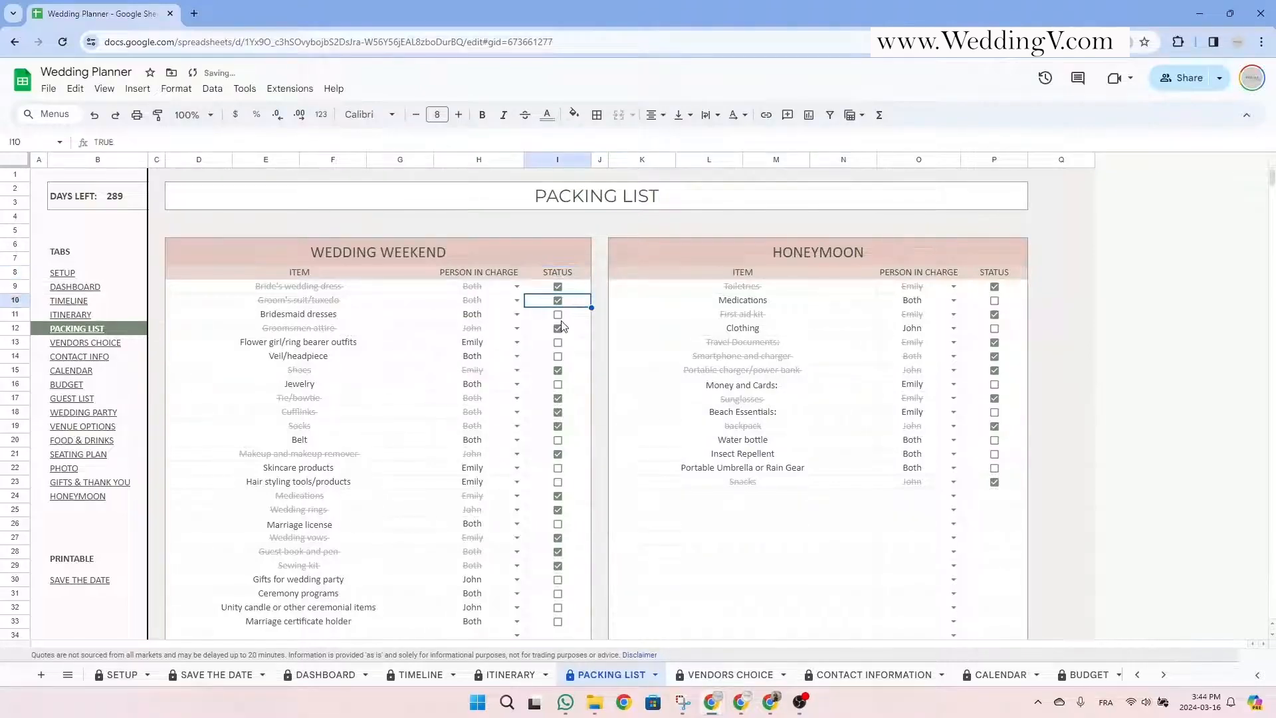
{"action": "left_click", "coordinate": [561, 316]}
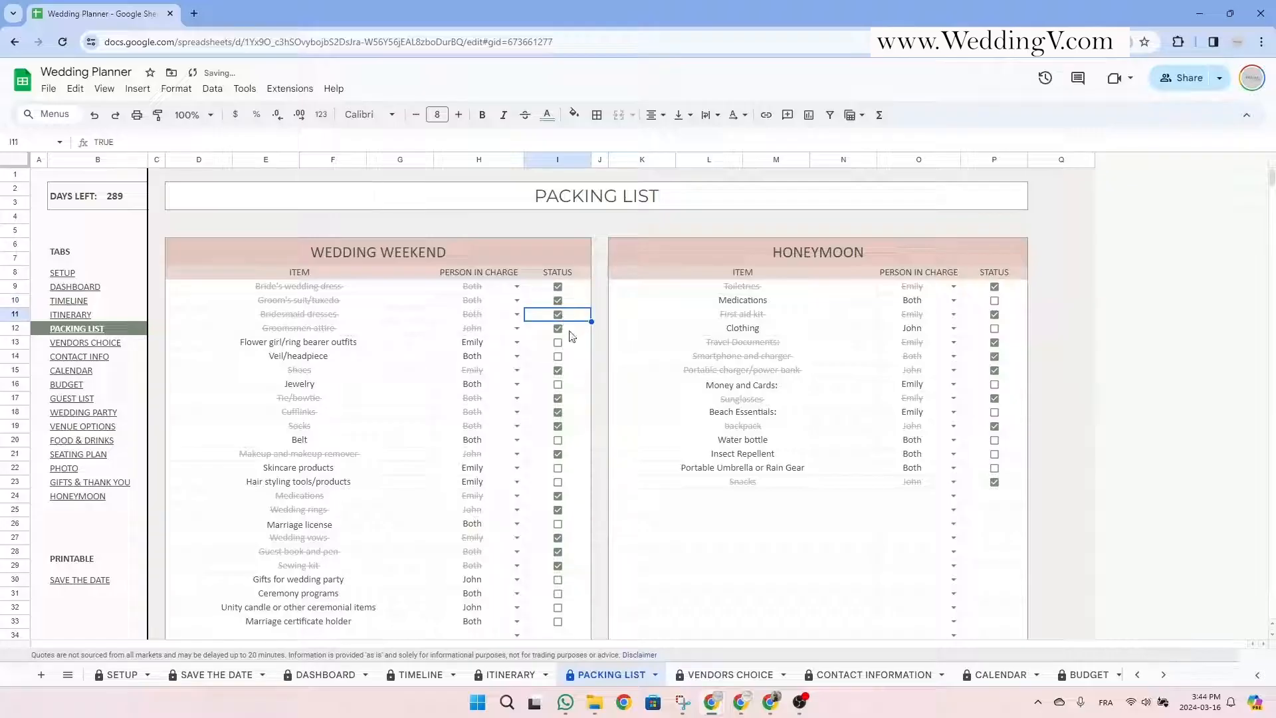
{"action": "left_click", "coordinate": [559, 344]}
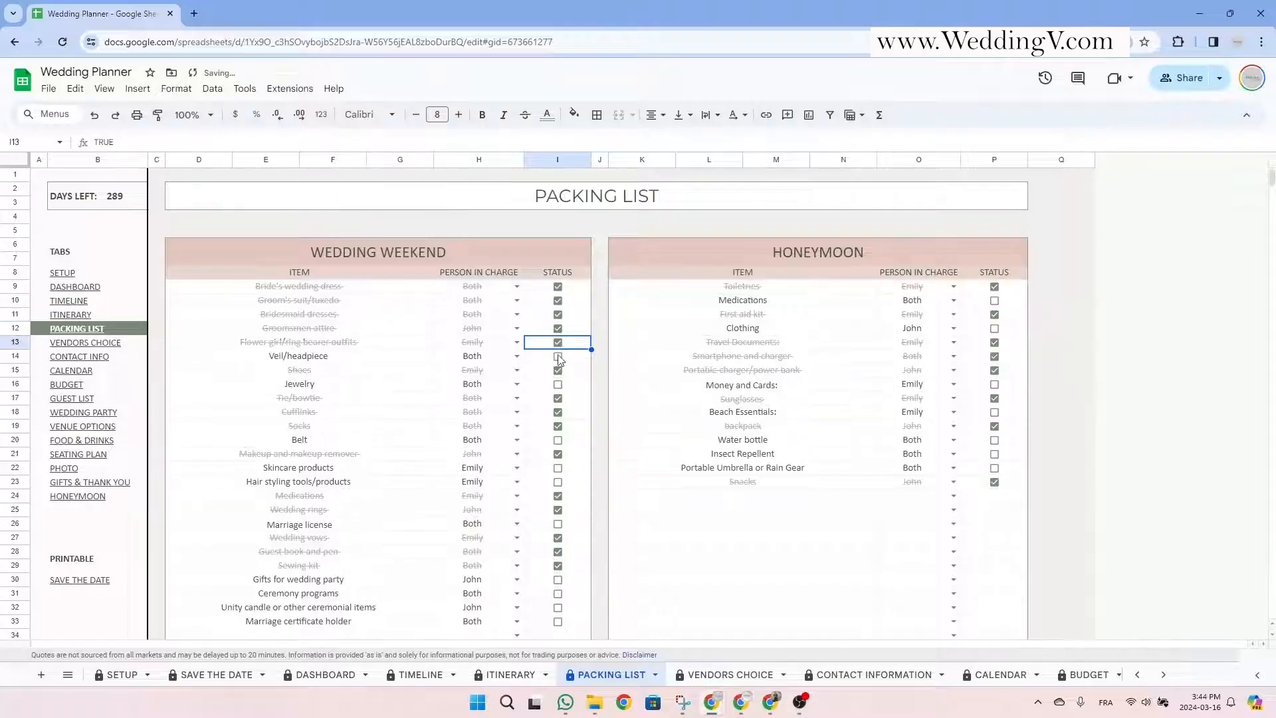
{"action": "left_click", "coordinate": [558, 358]}
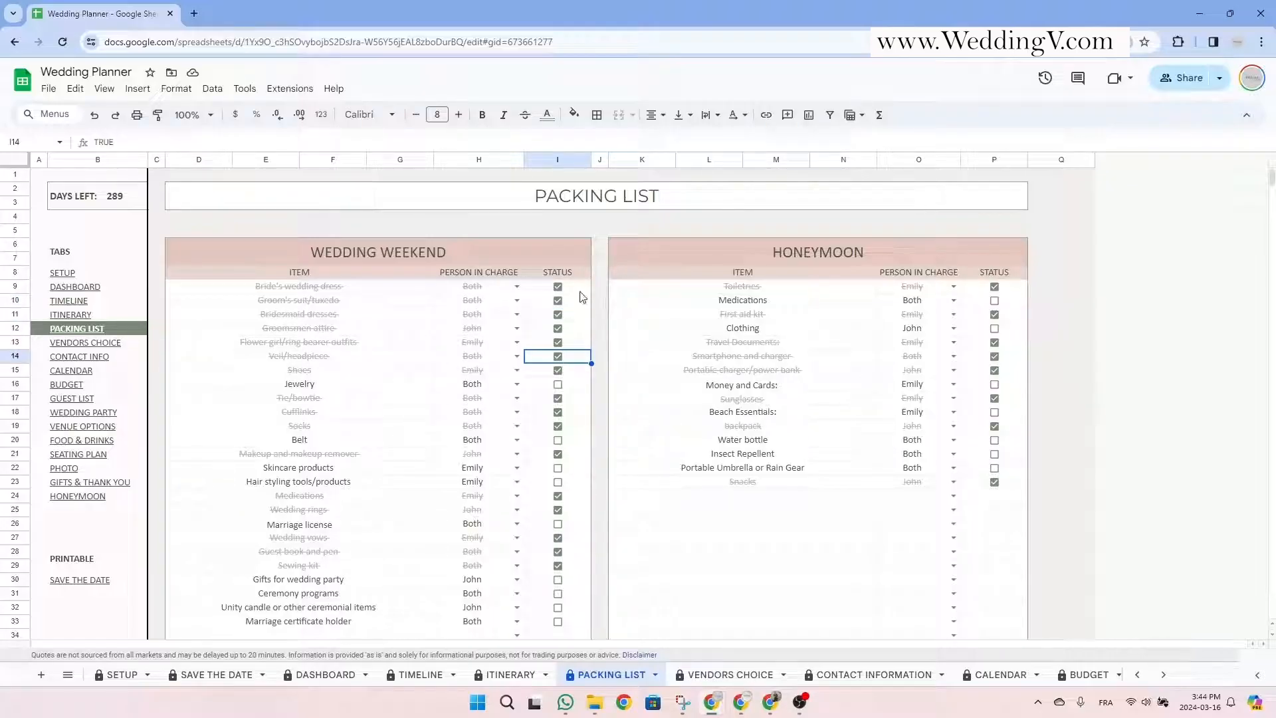
Scroll down to the empty OTHERS packing section and select its header.
{"action": "left_click", "coordinate": [382, 250]}
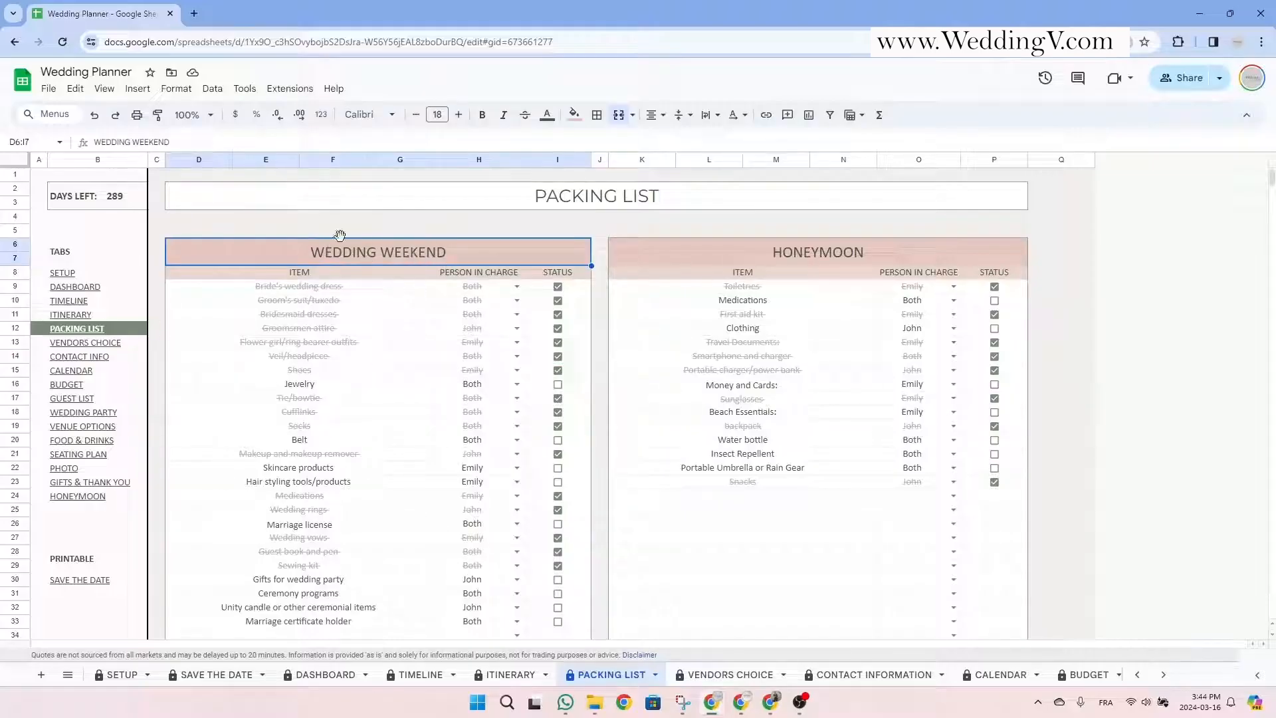
{"action": "left_click", "coordinate": [800, 254]}
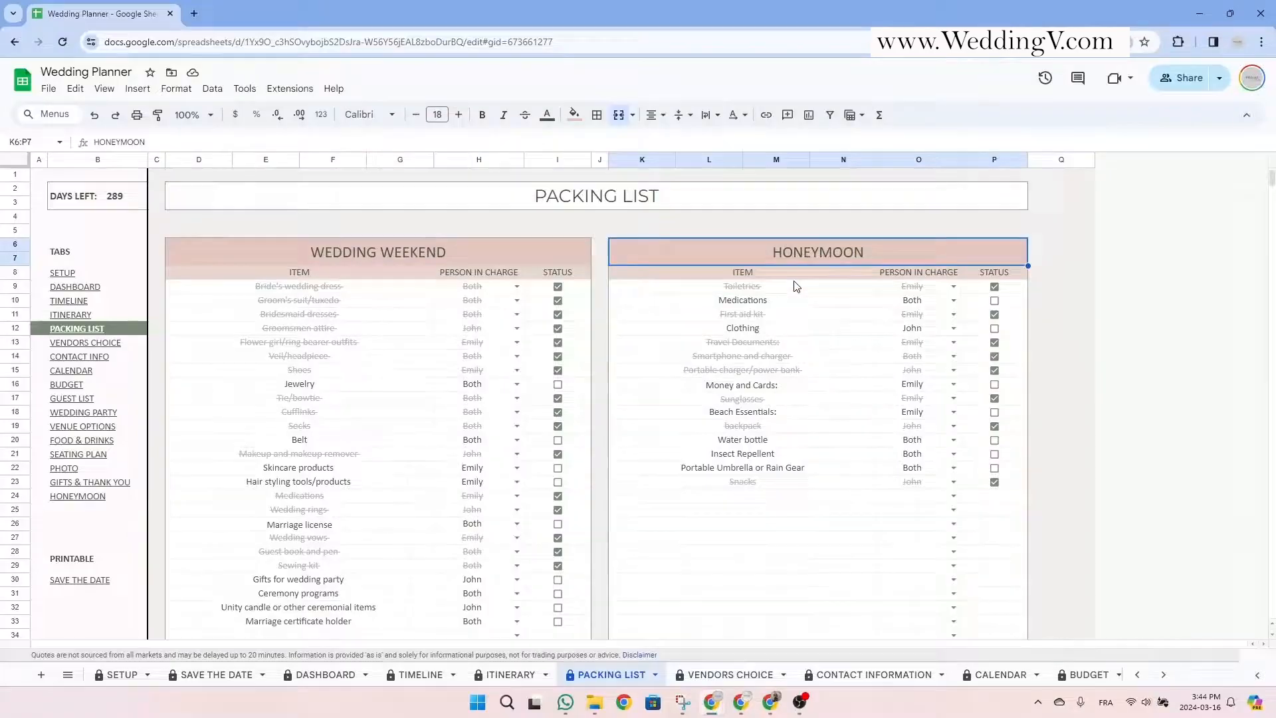
{"action": "scroll", "coordinate": [795, 286], "scroll_direction": "down", "scroll_amount": 12}
{"action": "left_click", "coordinate": [809, 225]}
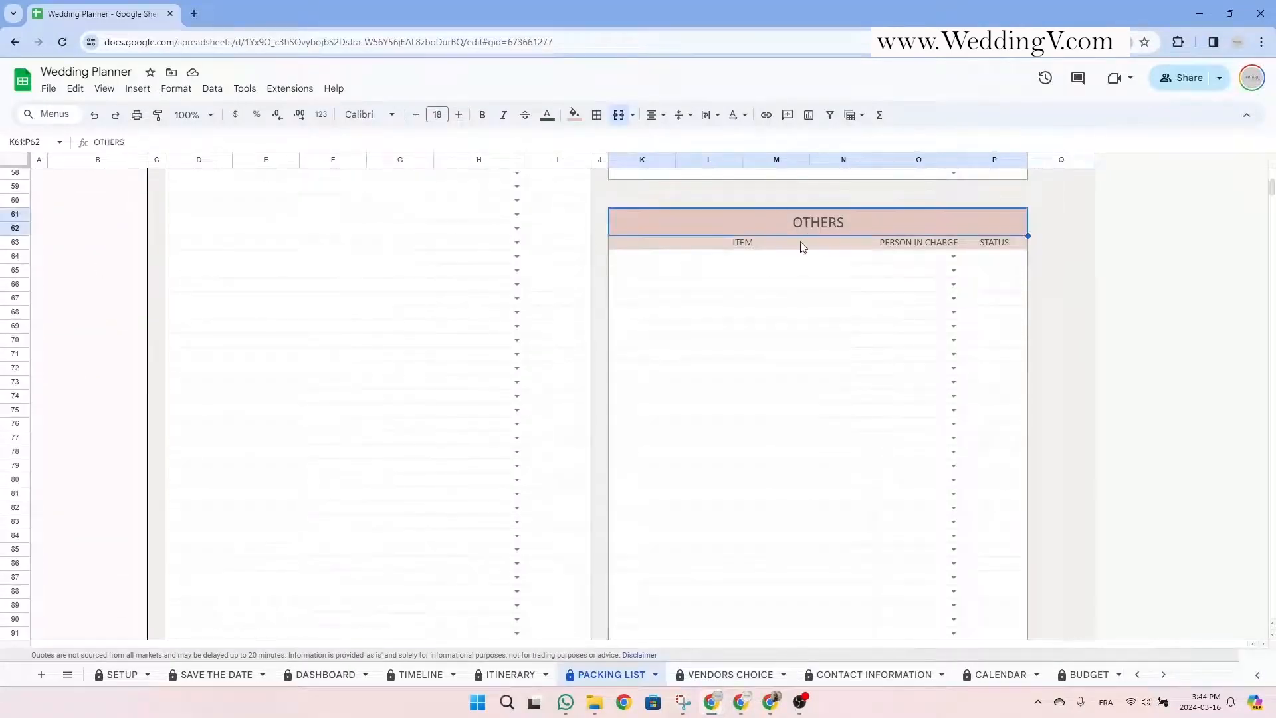
Enter Passport in K24, assign its person in charge from the dropdown, and tick it packed.
{"action": "scroll", "coordinate": [684, 332], "scroll_direction": "up", "scroll_amount": 12}
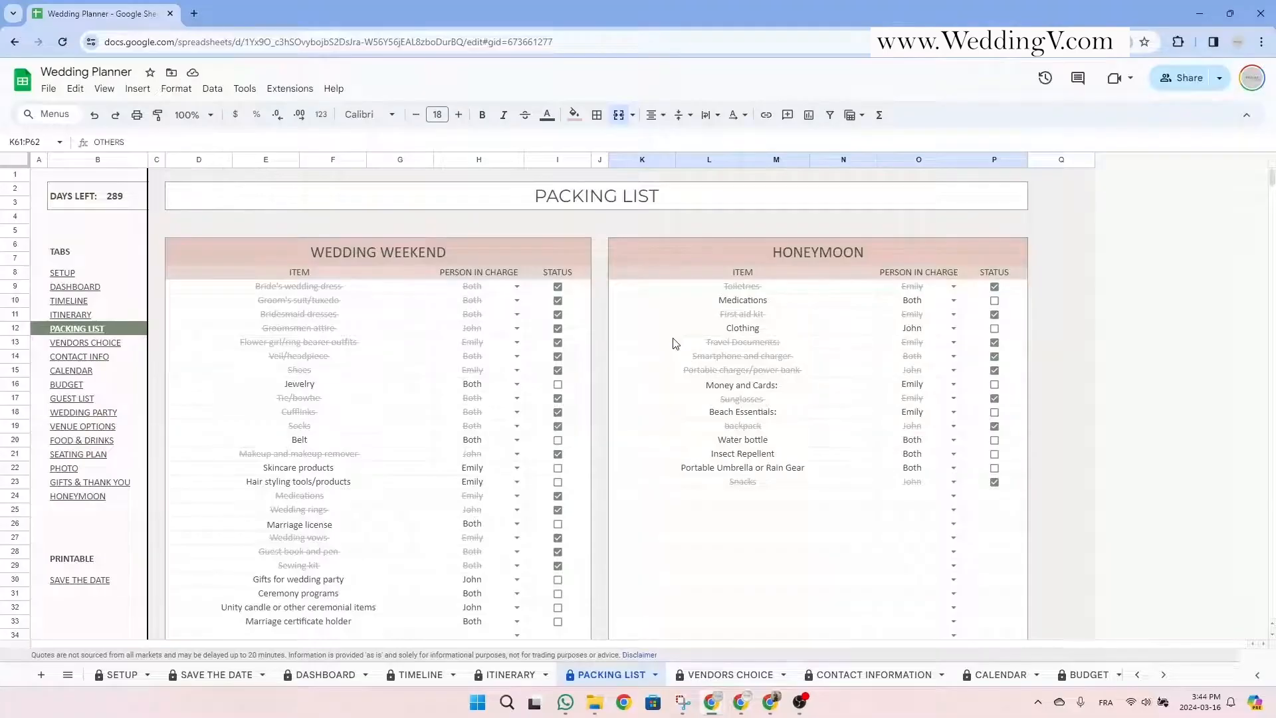
{"action": "left_click", "coordinate": [681, 199]}
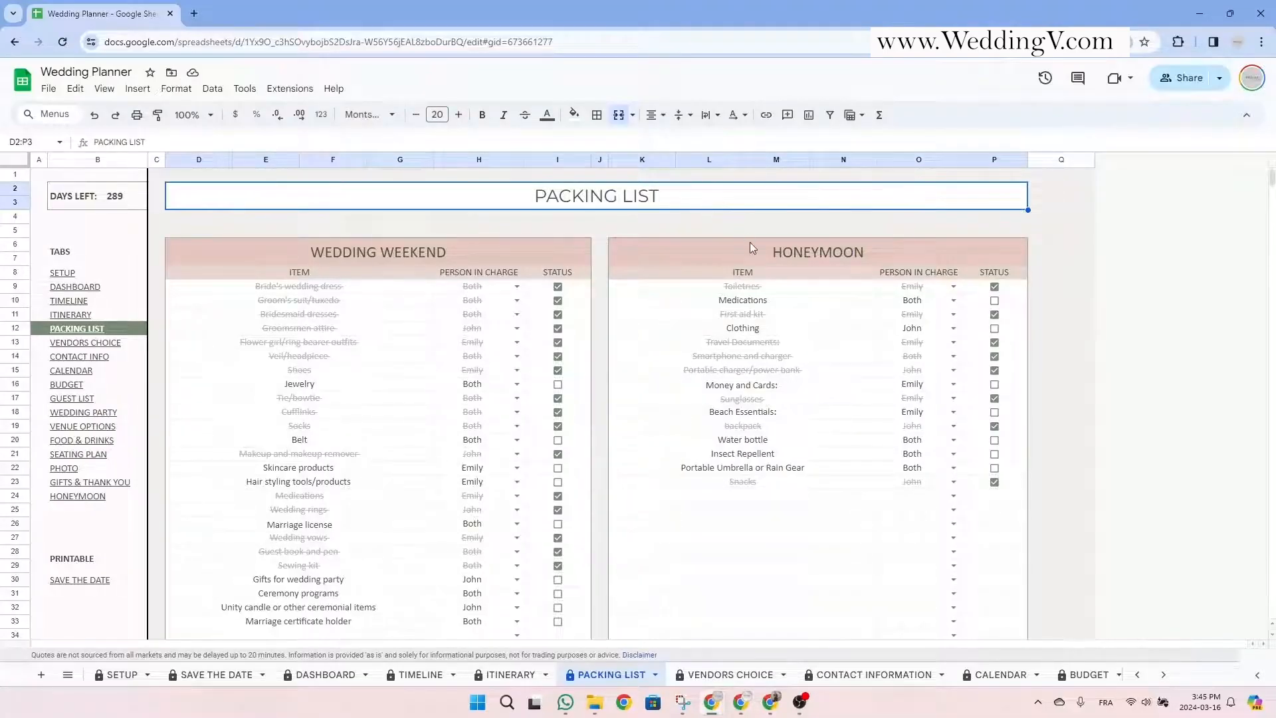
{"action": "left_click", "coordinate": [753, 495]}
{"action": "left_click", "coordinate": [807, 242]}
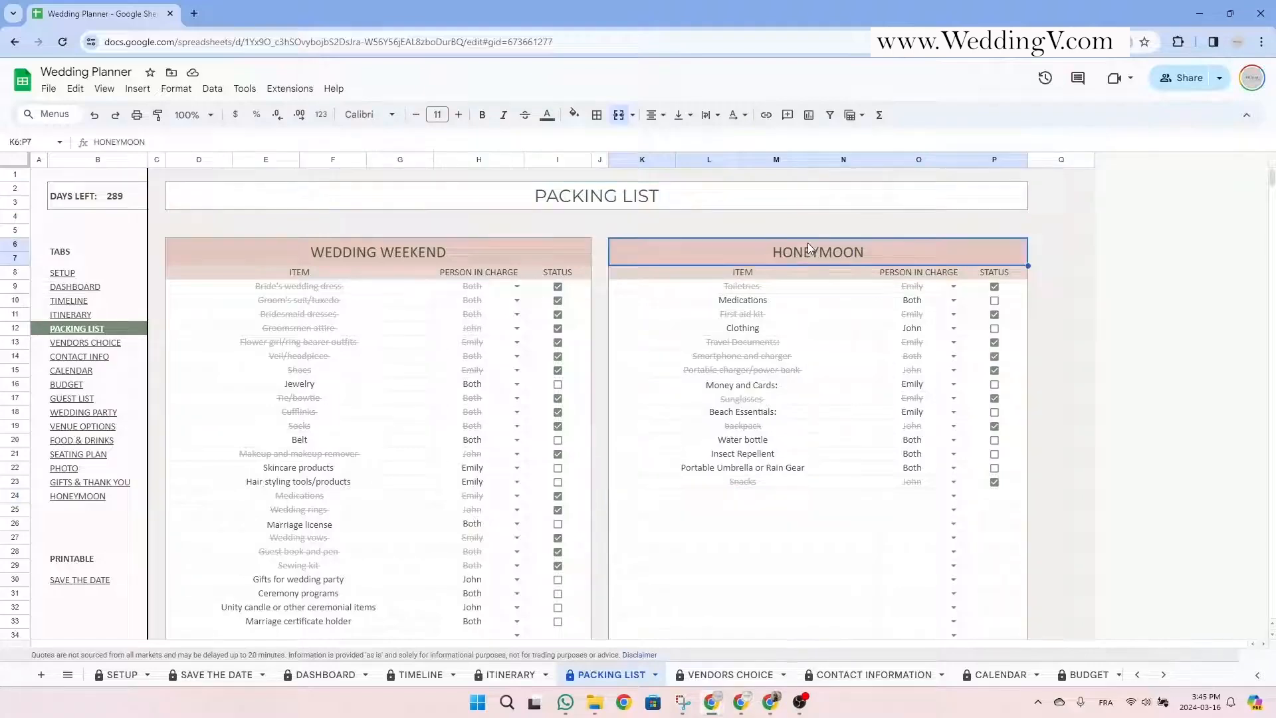
{"action": "left_click", "coordinate": [769, 502]}
{"action": "type", "text": "Passport"}
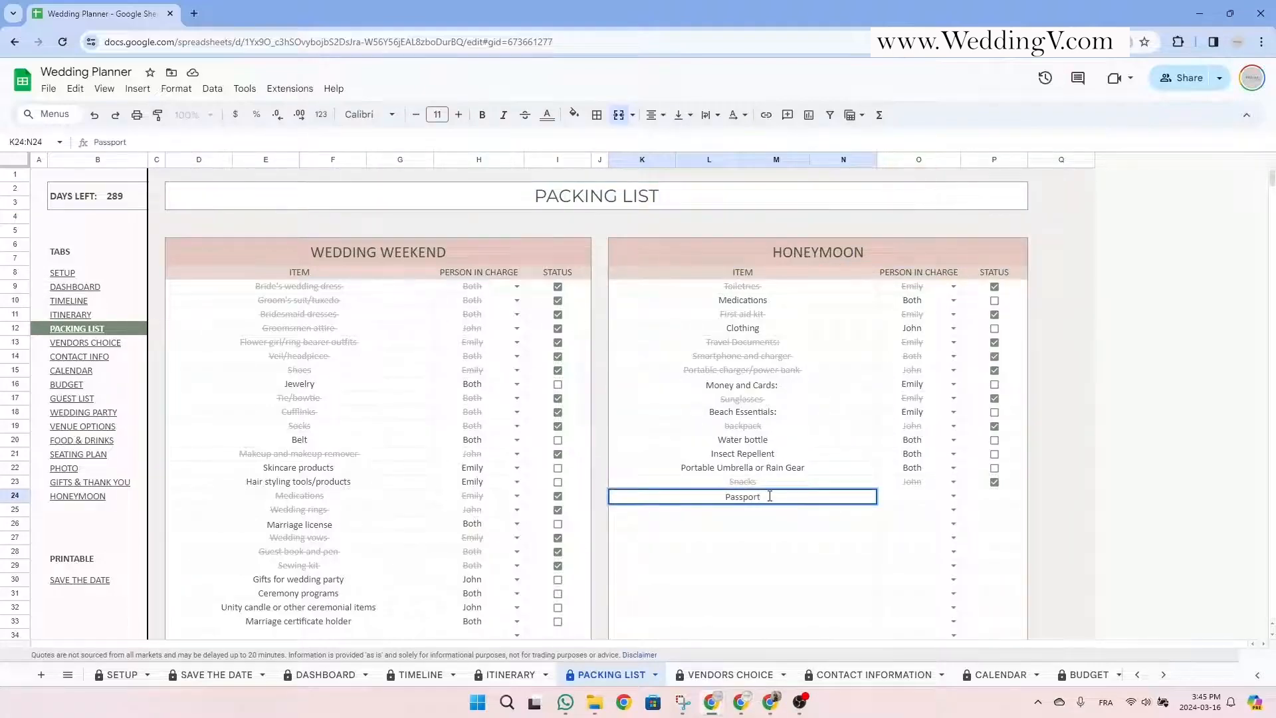
{"action": "key", "text": "Tab"}
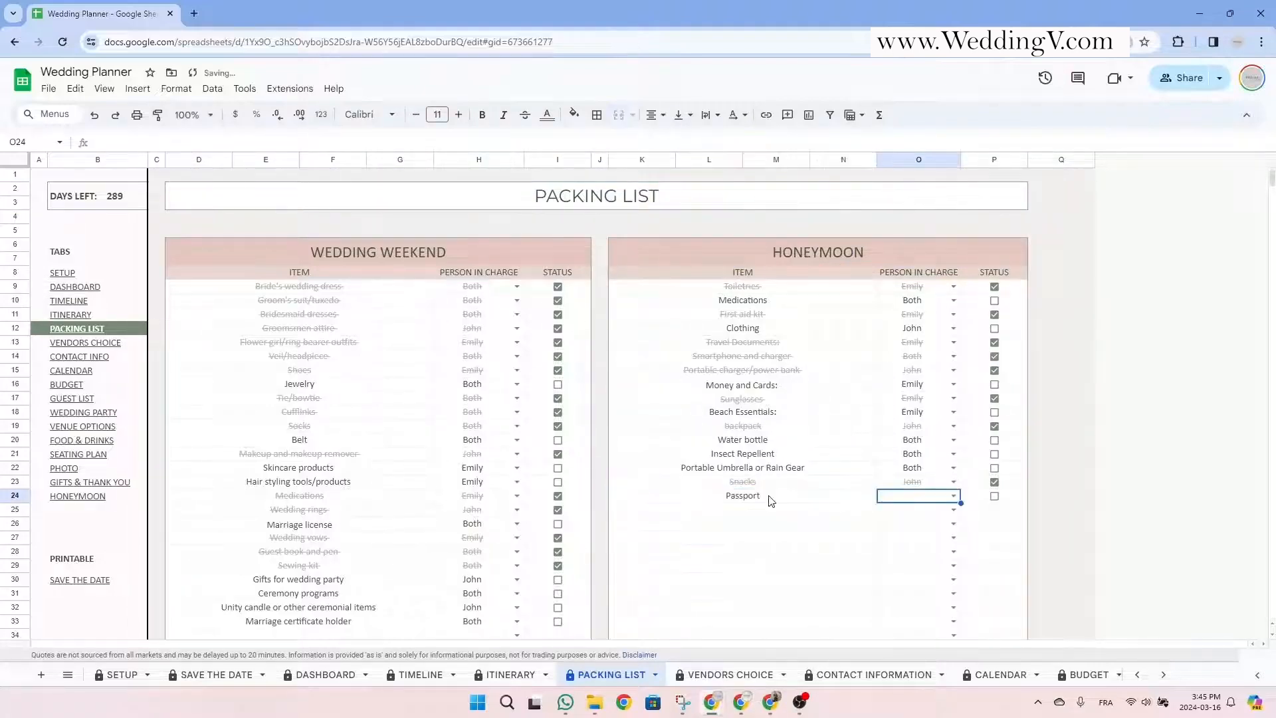
{"action": "left_click", "coordinate": [954, 495]}
{"action": "left_click", "coordinate": [926, 533]}
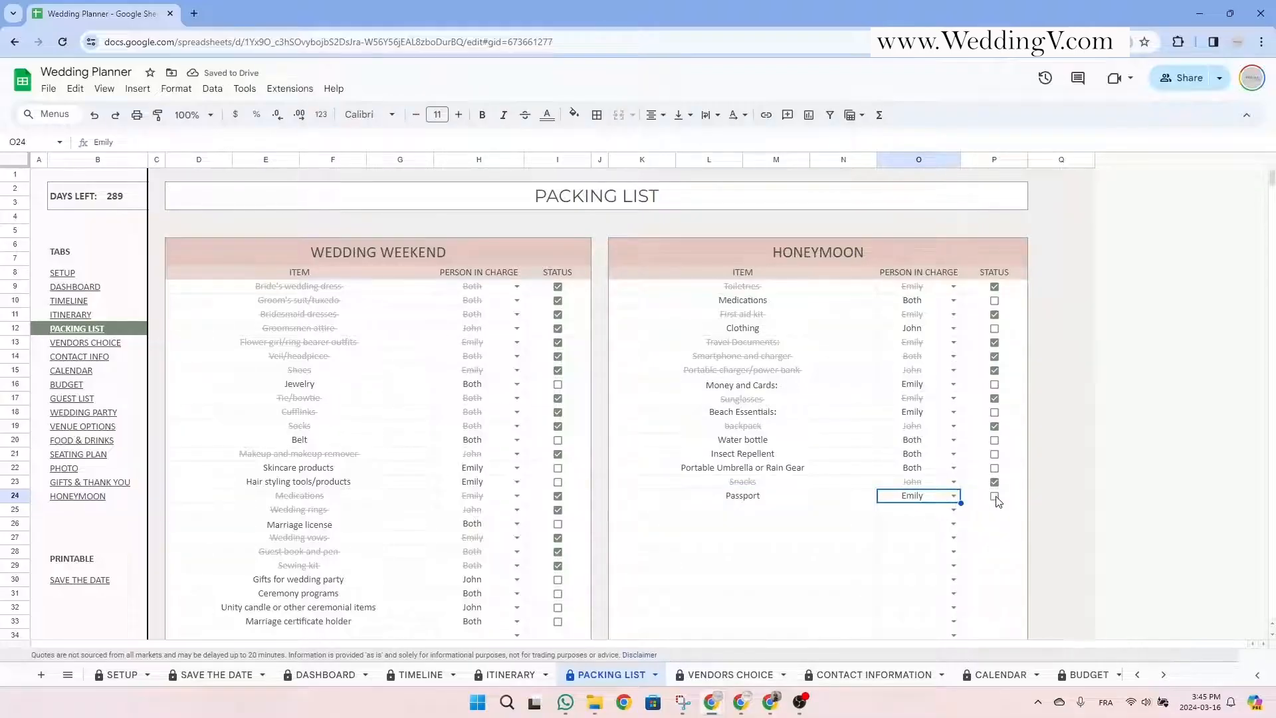
{"action": "left_click", "coordinate": [1005, 516]}
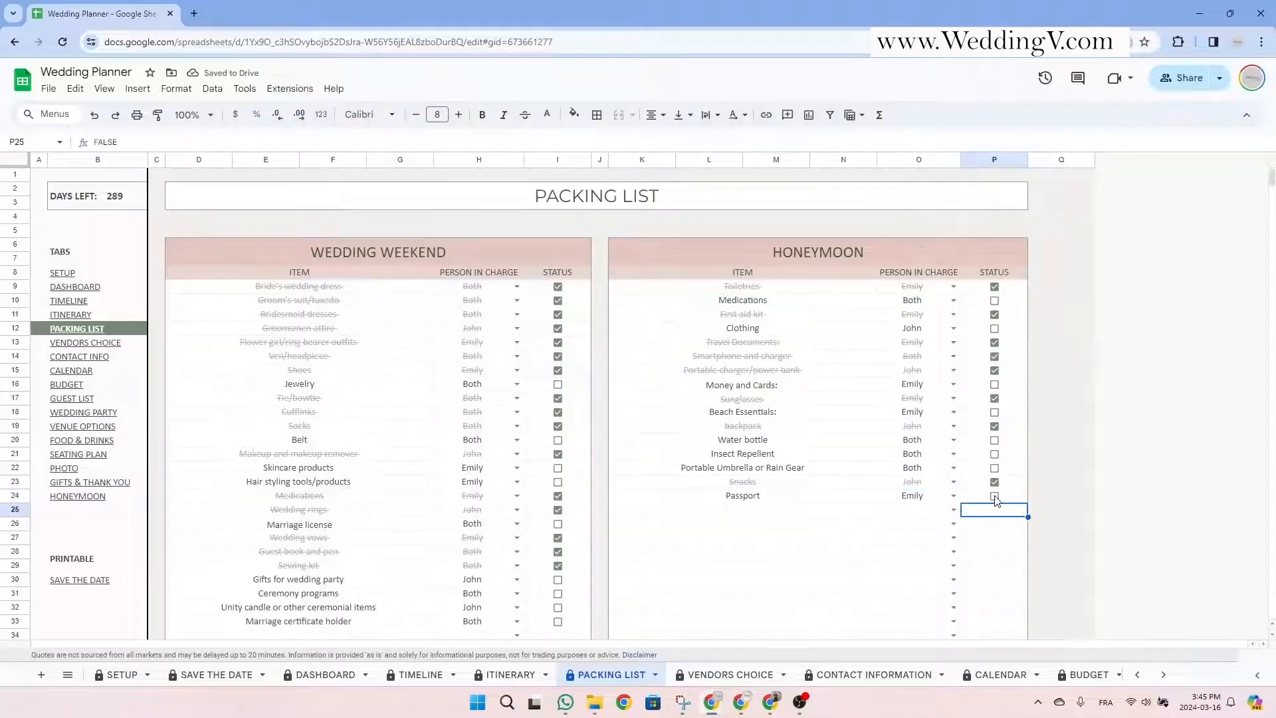
{"action": "left_click", "coordinate": [995, 498]}
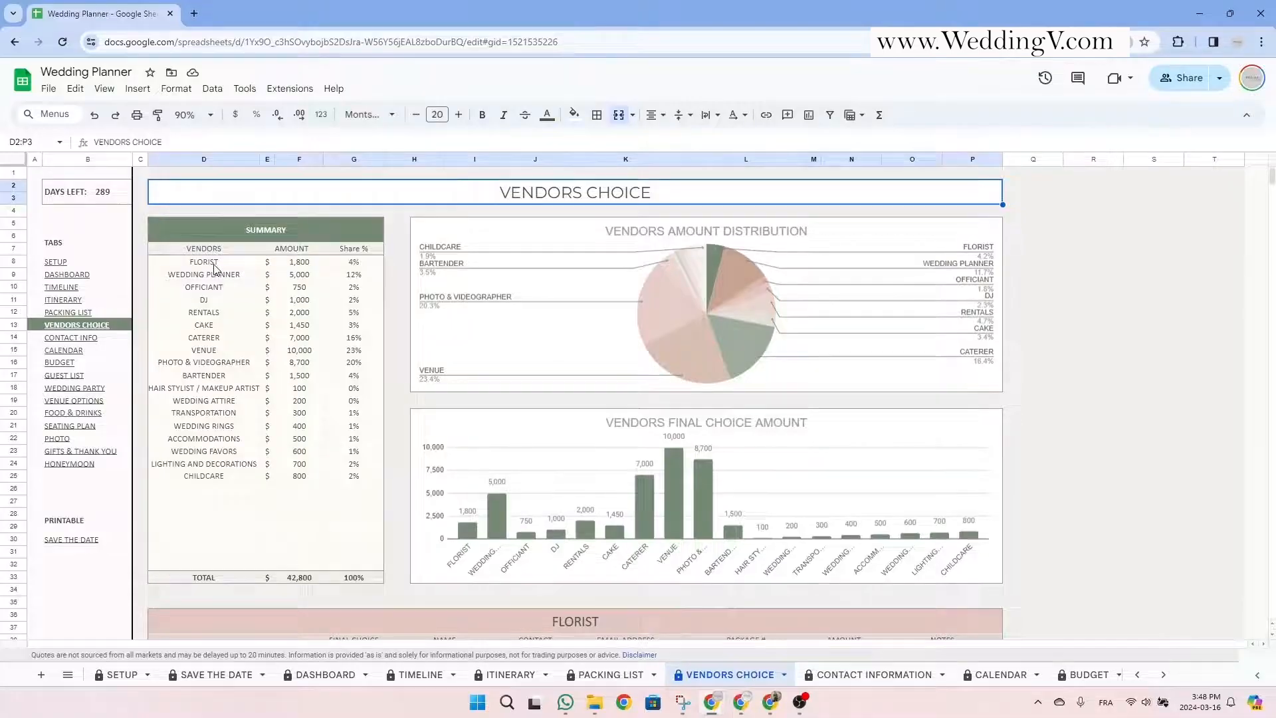
Review the vendor summary's category names and the hair stylist amount formula.
{"action": "left_click_drag", "start_coordinate": [206, 261], "coordinate": [215, 545]}
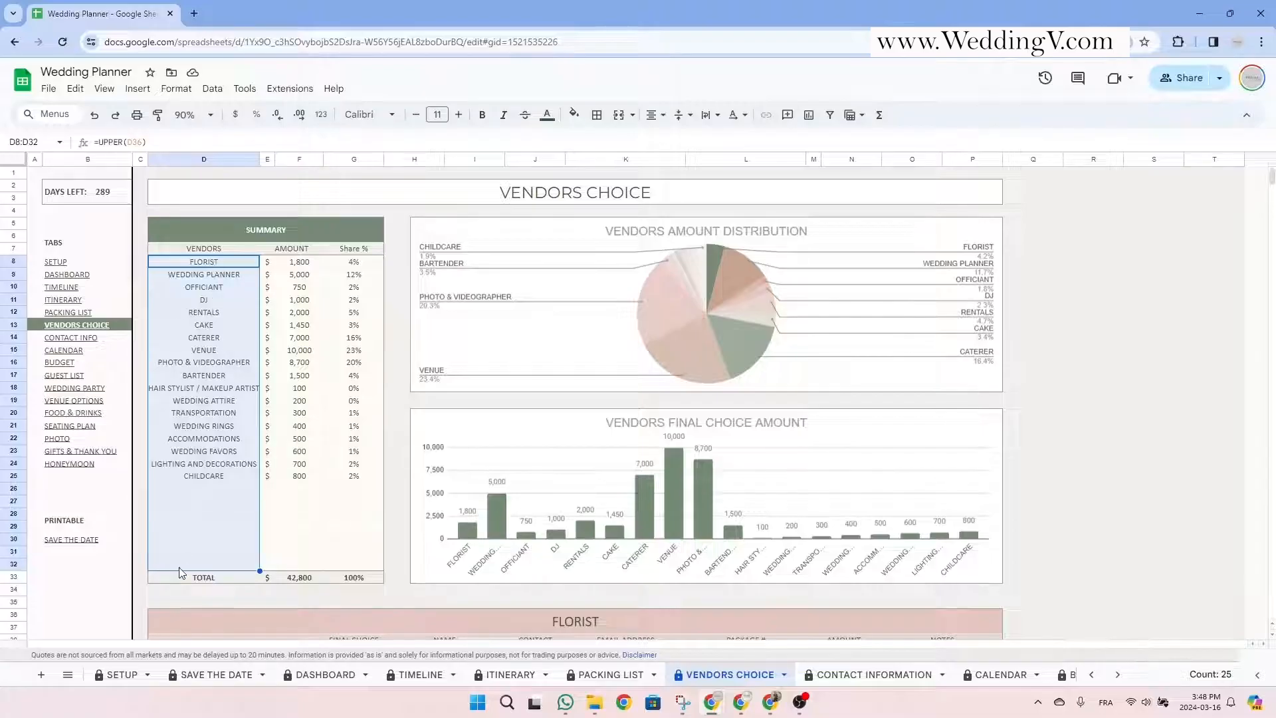
{"action": "left_click", "coordinate": [282, 393]}
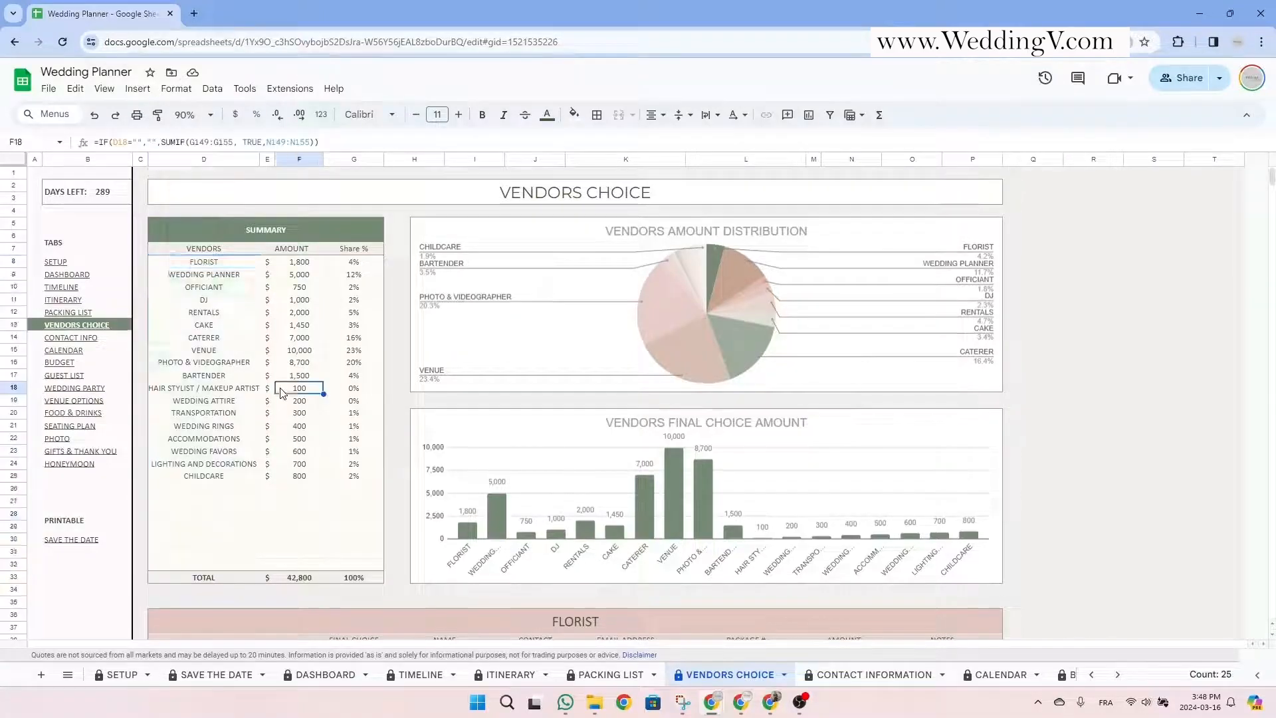
{"action": "scroll", "coordinate": [281, 388], "scroll_direction": "down", "scroll_amount": 5}
{"action": "left_click_drag", "start_coordinate": [412, 264], "coordinate": [467, 373]}
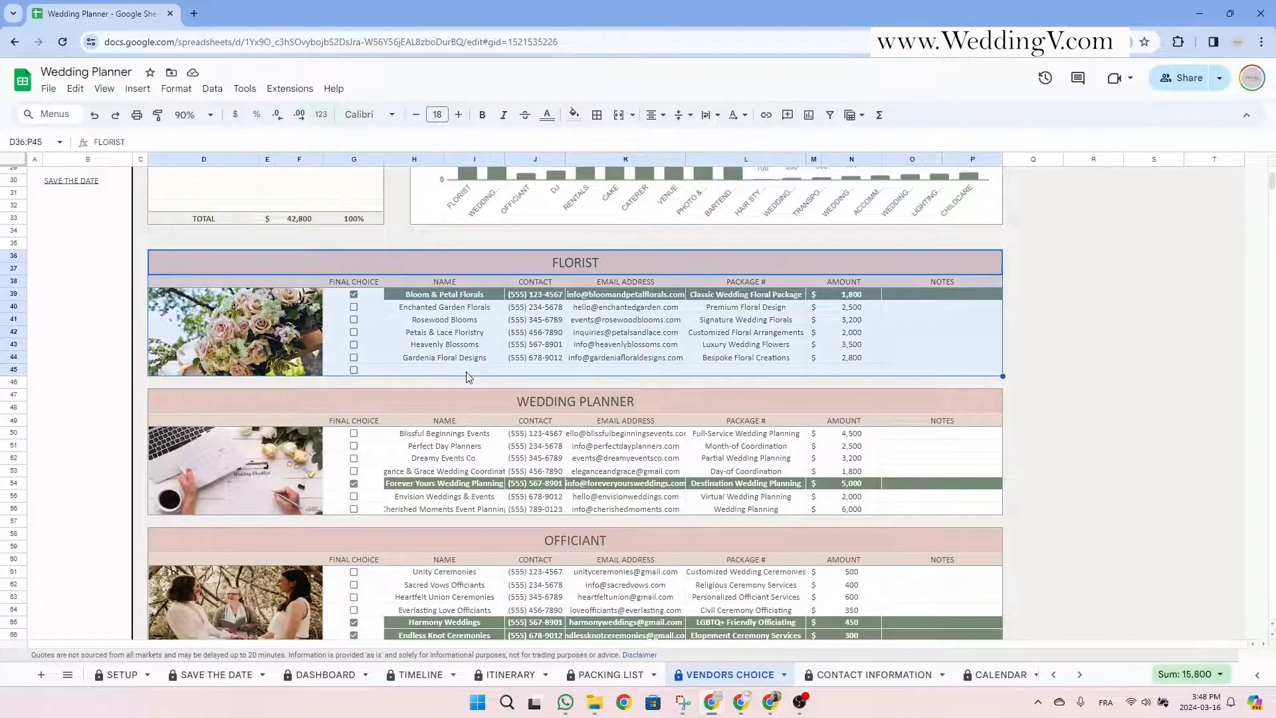
{"action": "scroll", "coordinate": [467, 377], "scroll_direction": "up", "scroll_amount": 5}
{"action": "left_click_drag", "start_coordinate": [209, 262], "coordinate": [209, 567]}
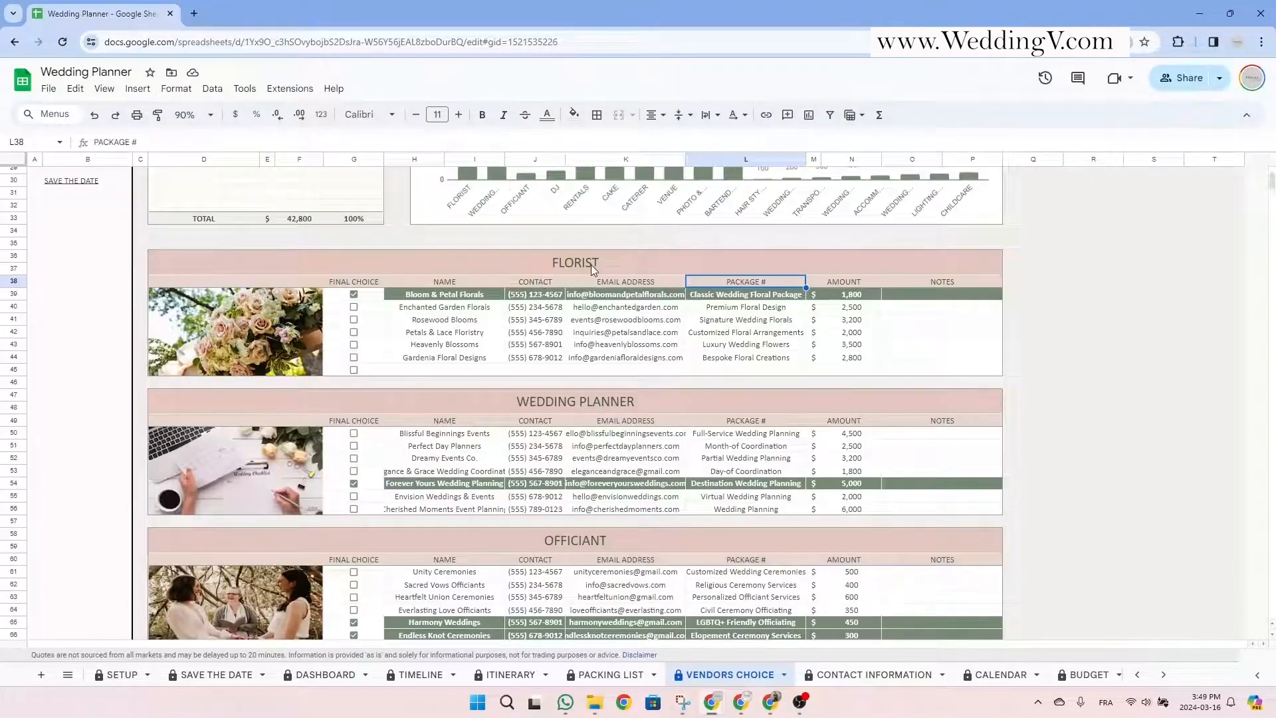
Look over the FLORIST table's headings, package names, amounts and notes.
{"action": "left_click", "coordinate": [591, 264]}
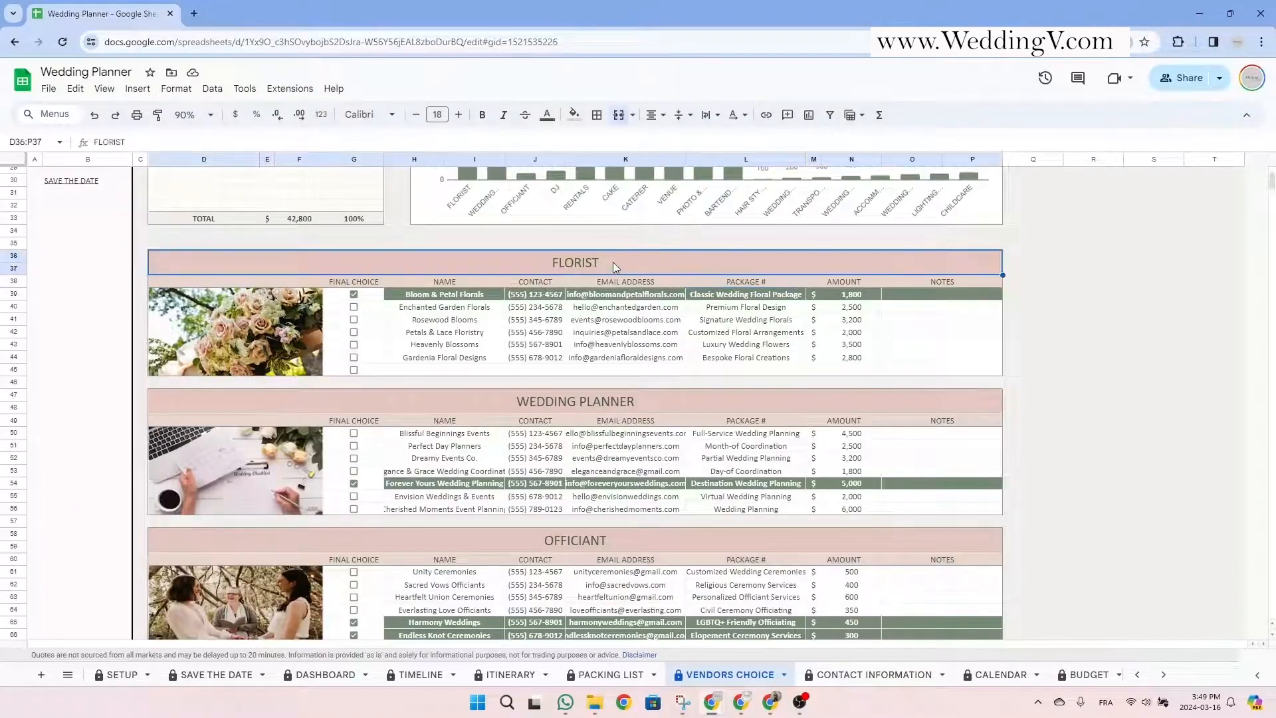
{"action": "left_click", "coordinate": [454, 283]}
{"action": "left_click", "coordinate": [543, 284]}
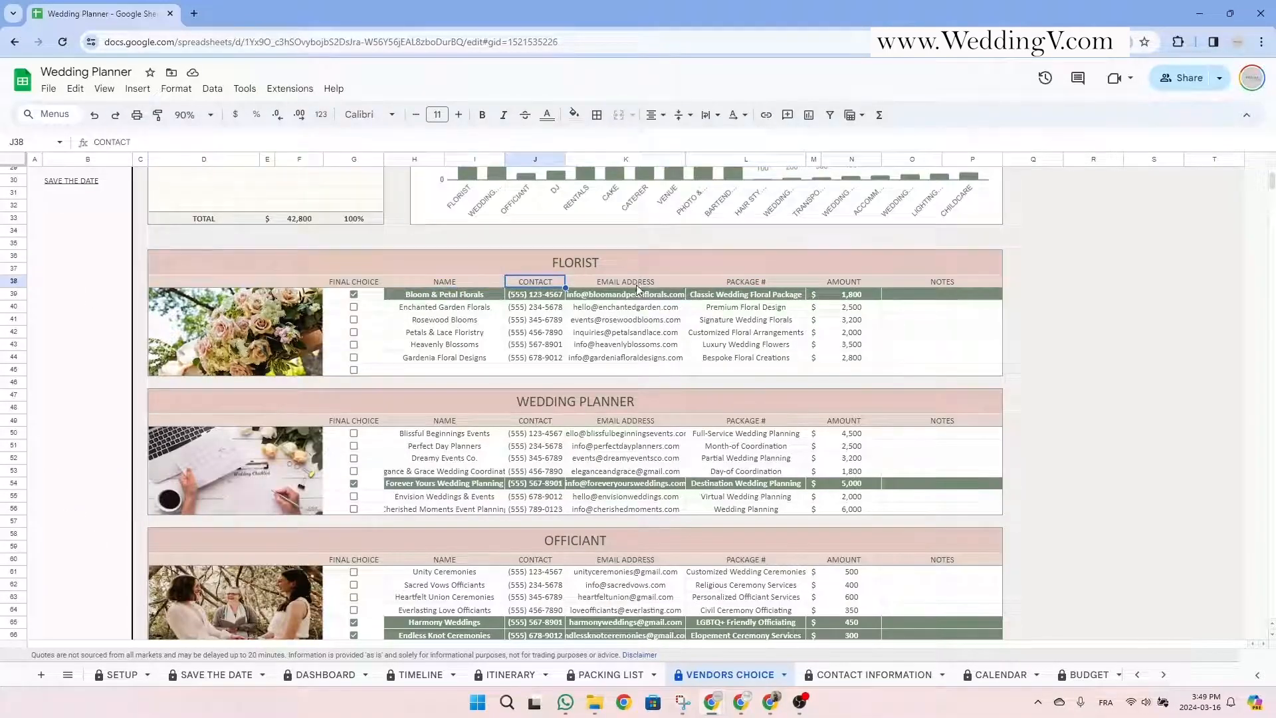
{"action": "left_click", "coordinate": [636, 285]}
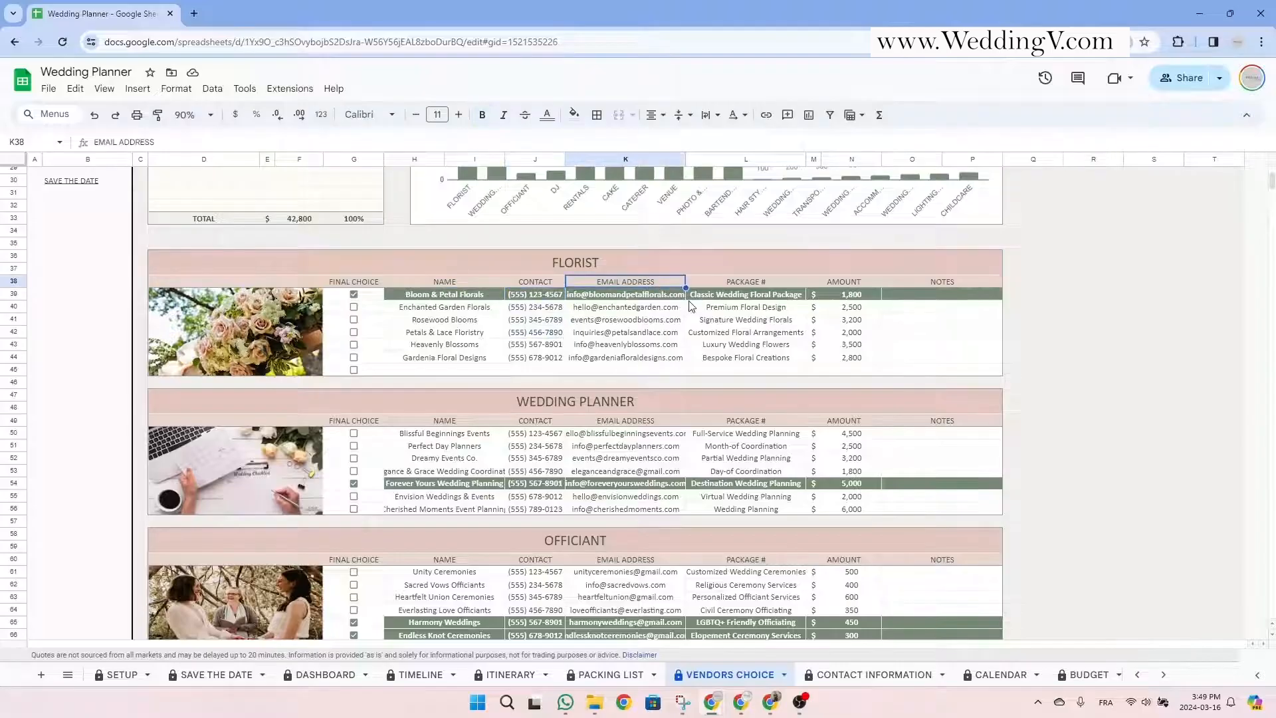
{"action": "left_click", "coordinate": [766, 286]}
{"action": "left_click_drag", "start_coordinate": [758, 298], "coordinate": [761, 366]}
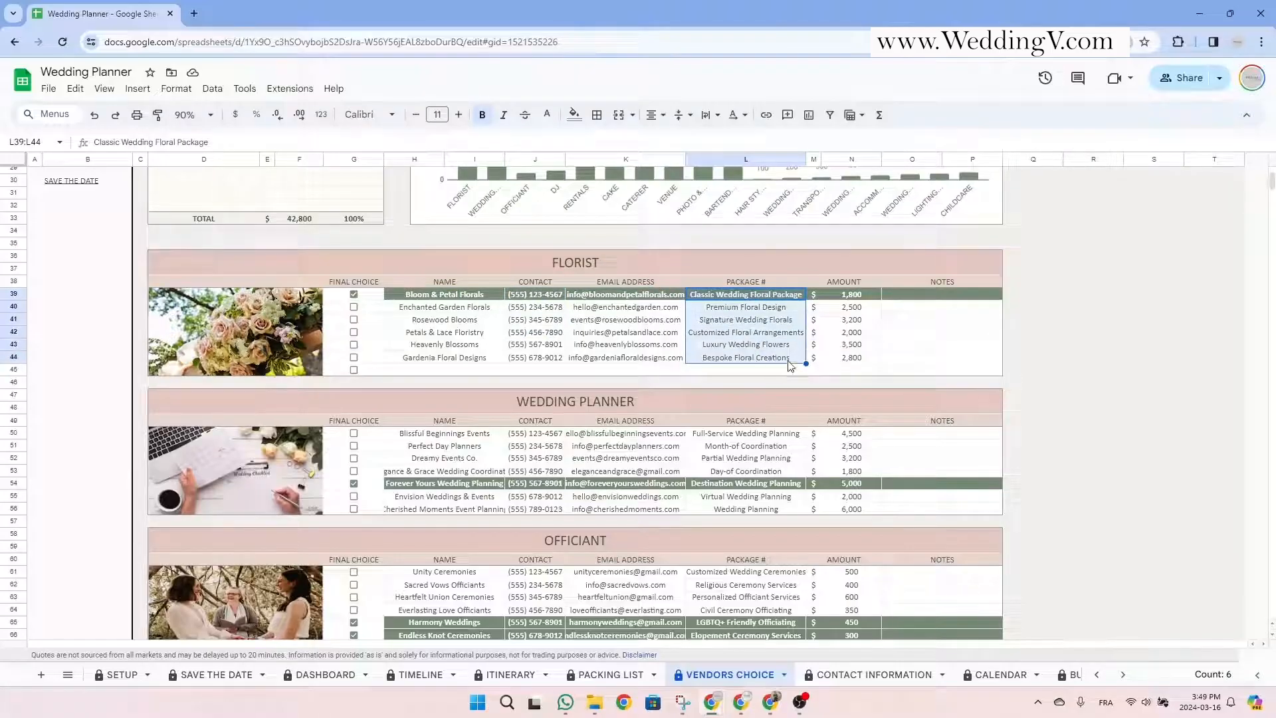
{"action": "left_click_drag", "start_coordinate": [851, 294], "coordinate": [865, 362]}
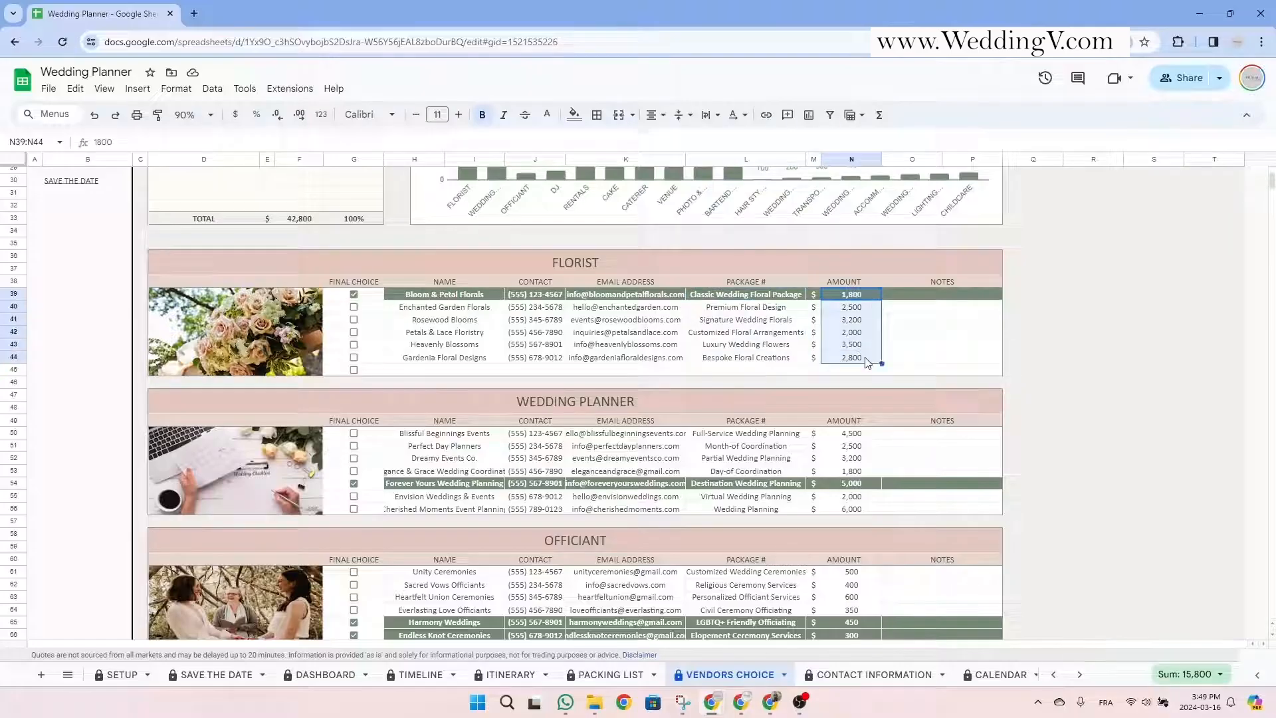
{"action": "left_click_drag", "start_coordinate": [920, 286], "coordinate": [937, 373]}
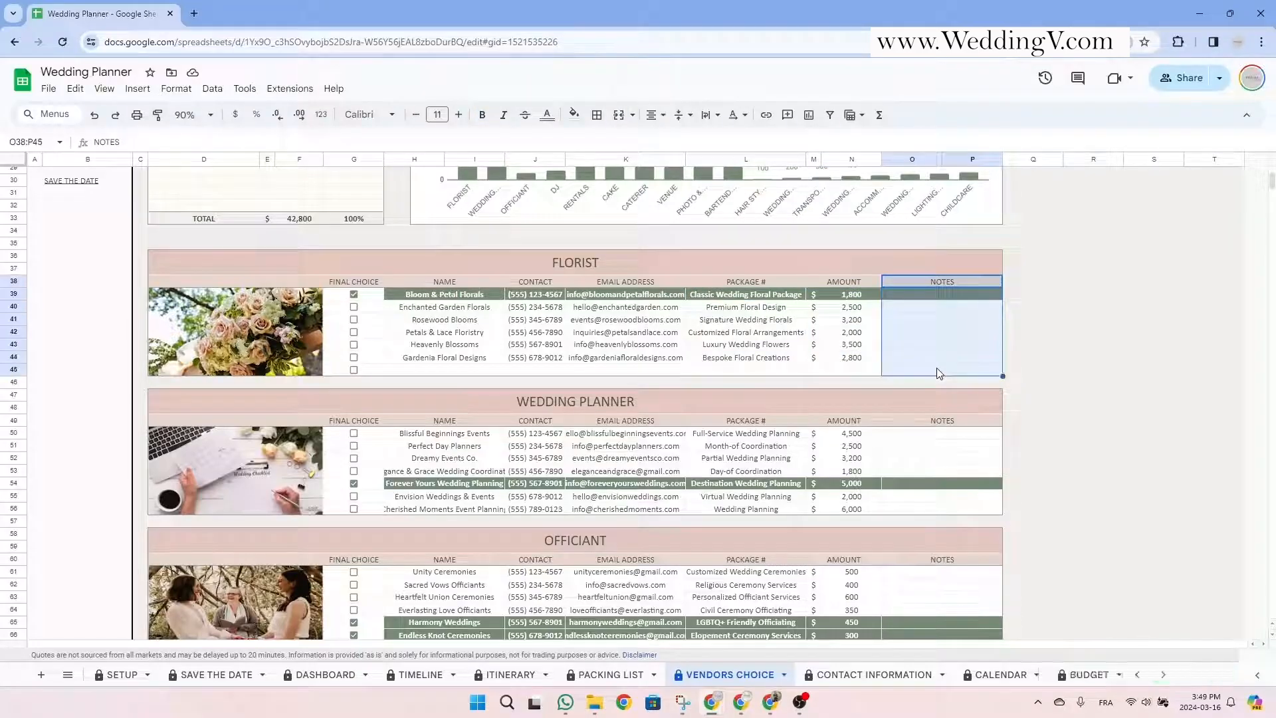
Tick Rosewood Blooms' Final Choice checkbox in G41, leaving it ticked after toggling.
{"action": "left_click", "coordinate": [460, 309]}
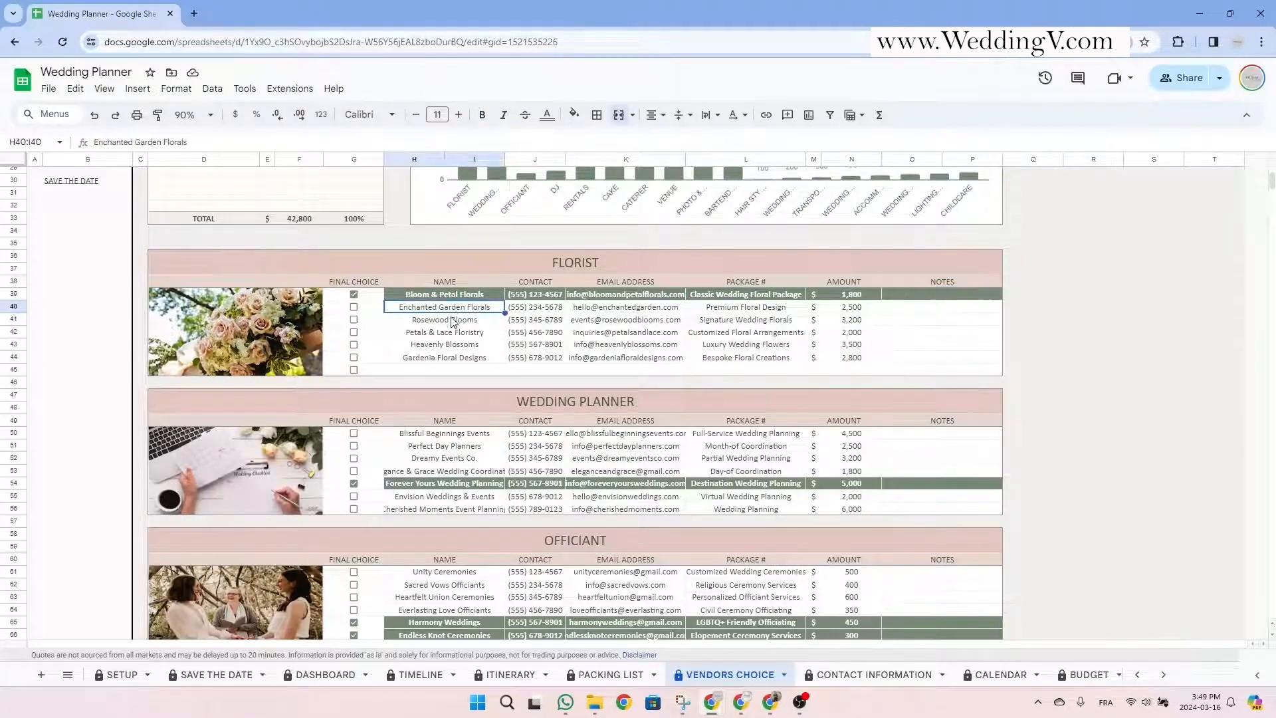
{"action": "left_click", "coordinate": [354, 320]}
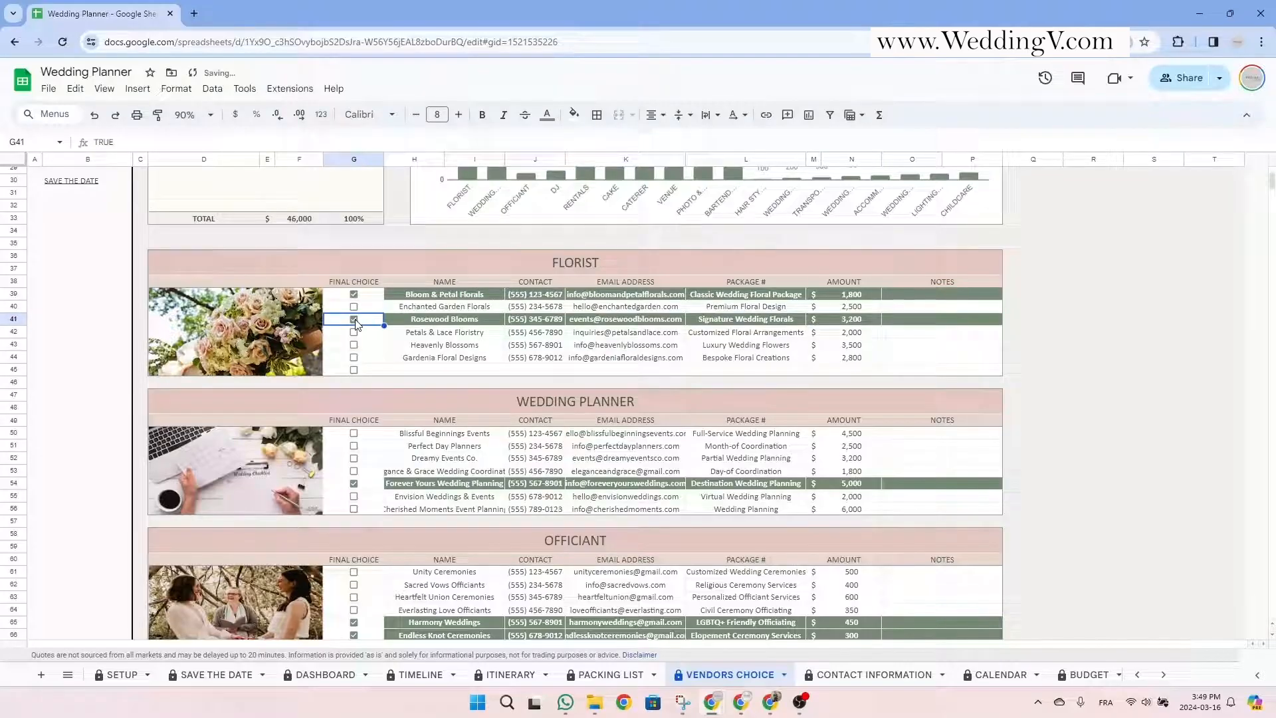
{"action": "left_click", "coordinate": [355, 323]}
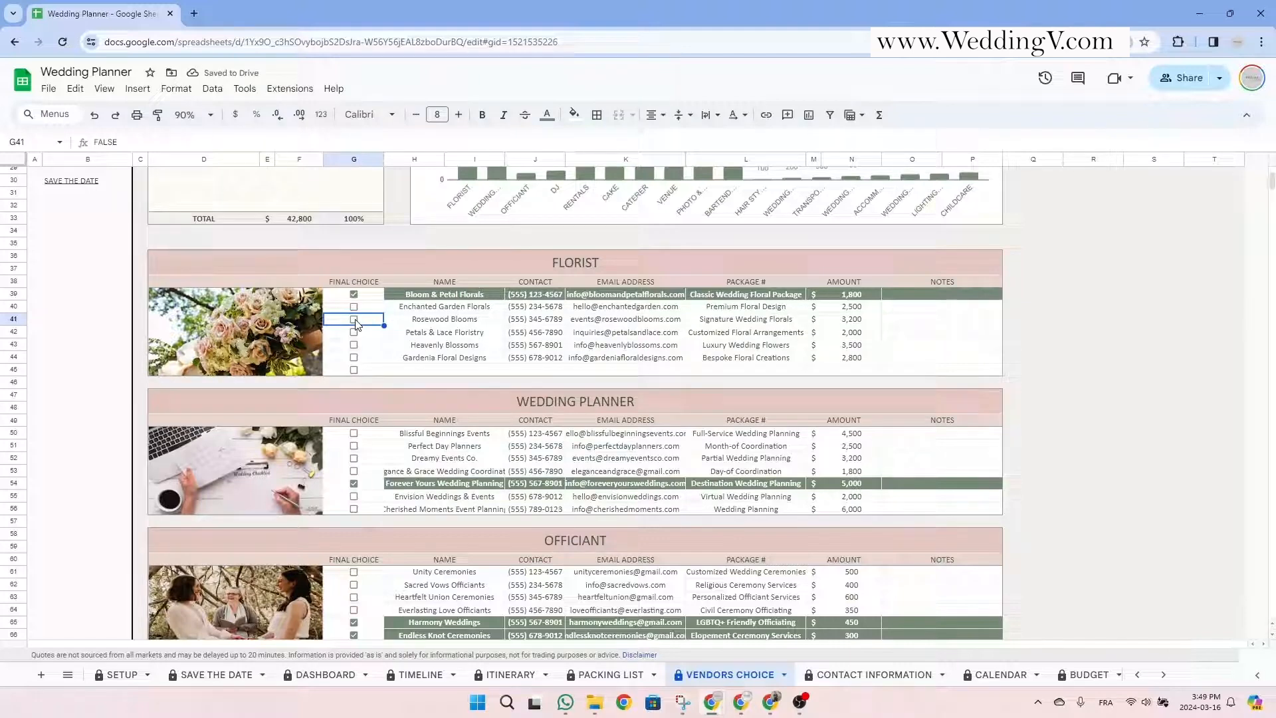
{"action": "left_click", "coordinate": [354, 320]}
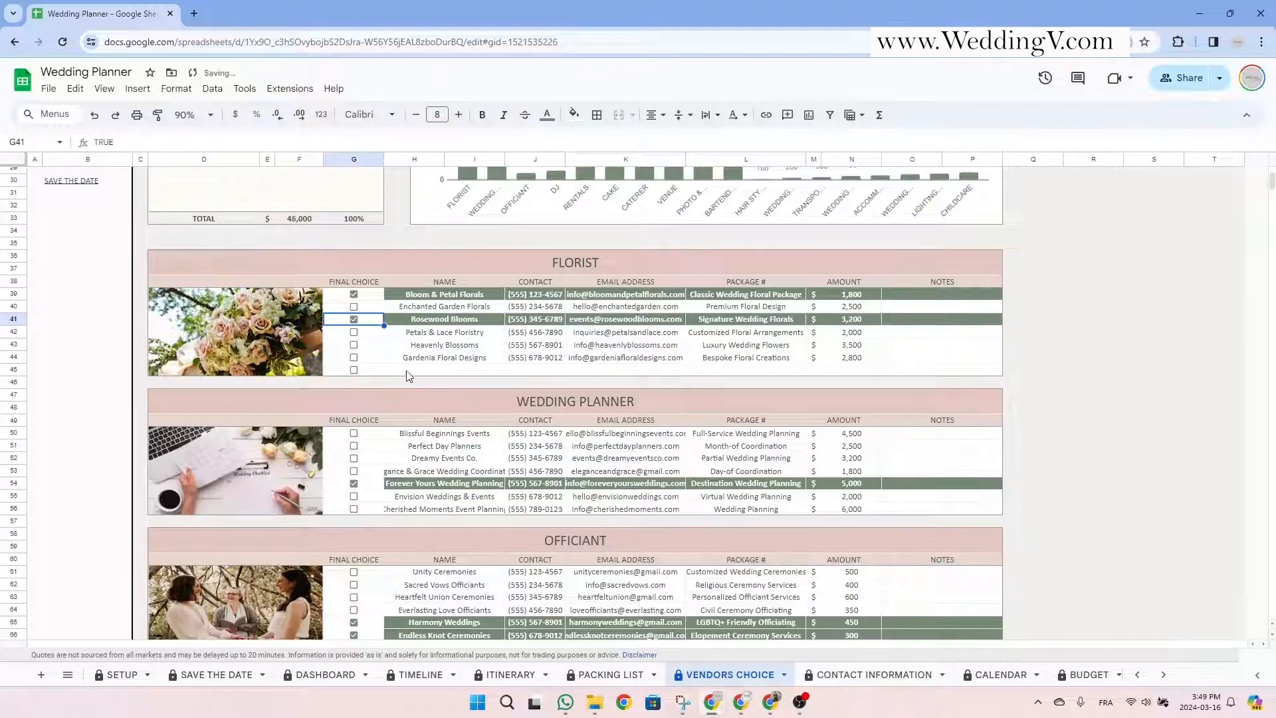
{"action": "scroll", "coordinate": [440, 382], "scroll_direction": "up", "scroll_amount": 5}
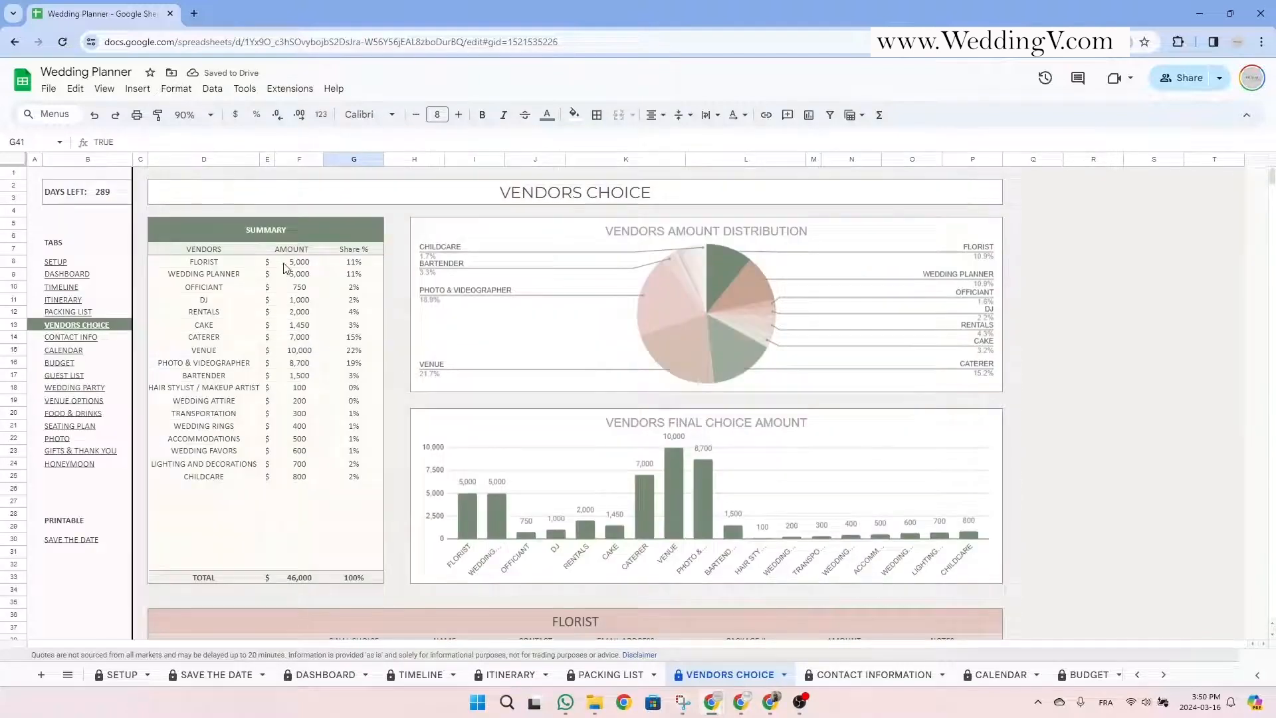
{"action": "left_click_drag", "start_coordinate": [298, 263], "coordinate": [301, 483]}
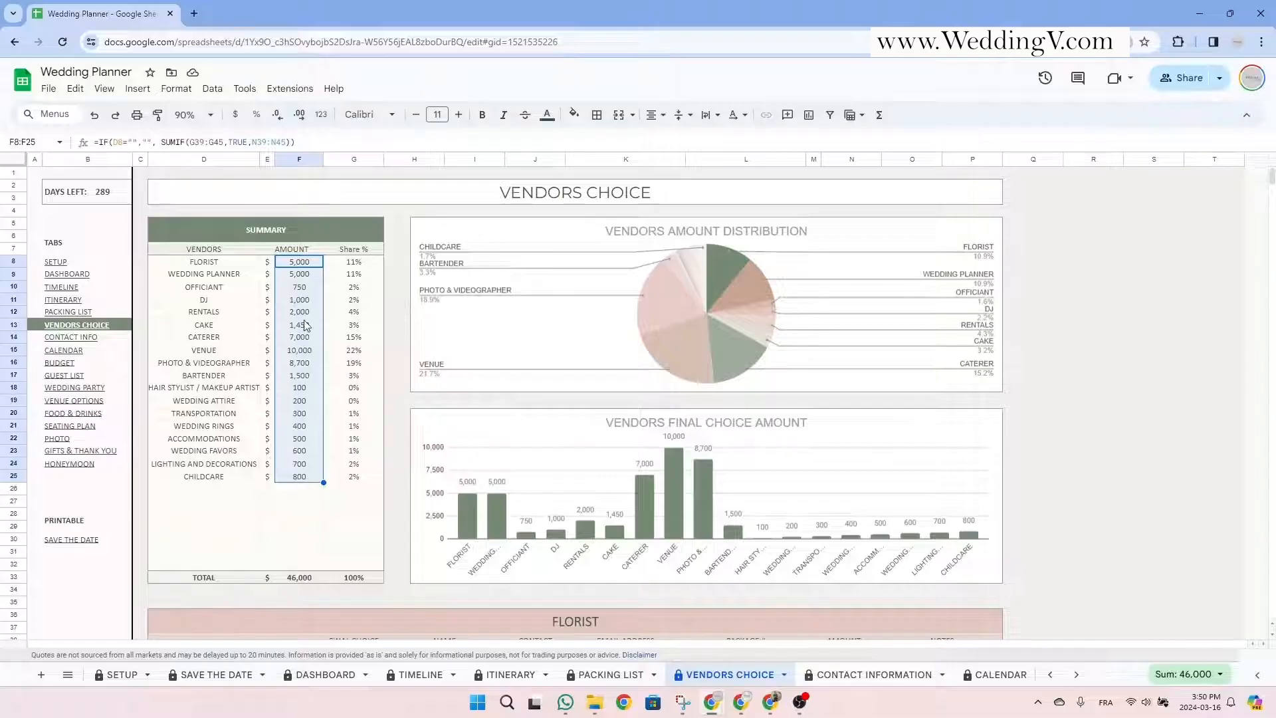
{"action": "left_click", "coordinate": [303, 263]}
{"action": "left_click", "coordinate": [336, 228]}
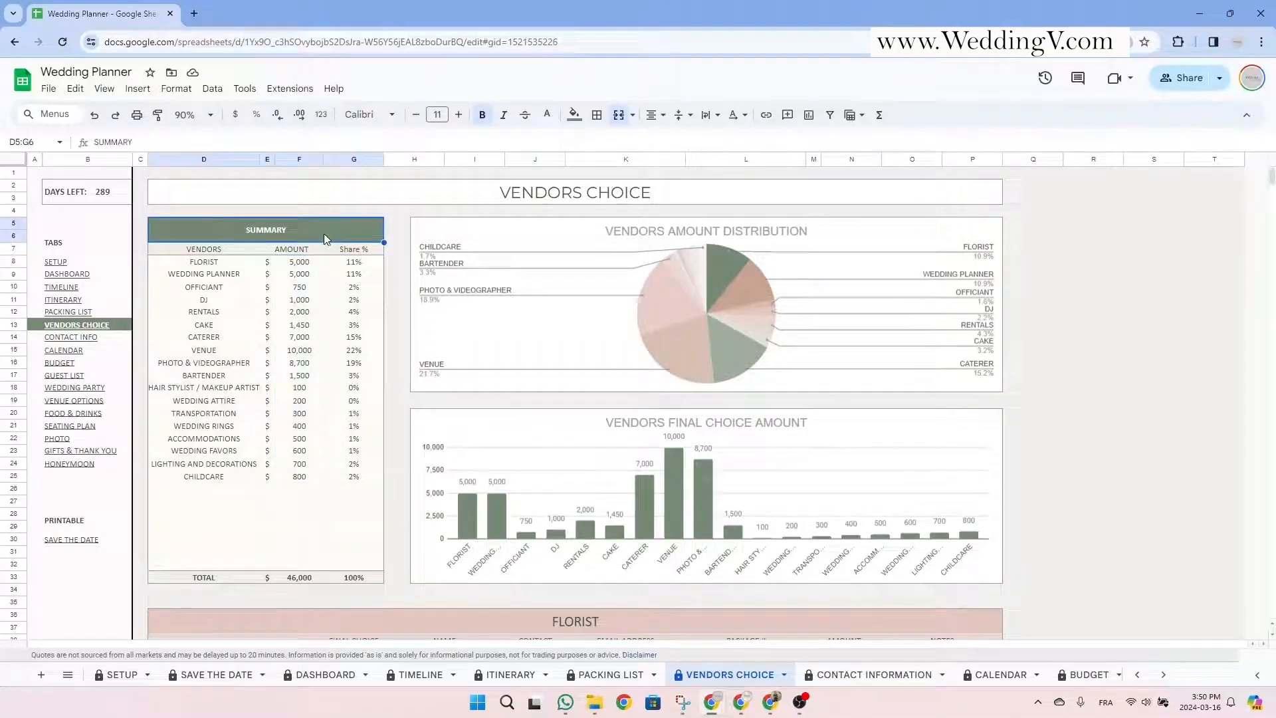
{"action": "left_click_drag", "start_coordinate": [315, 230], "coordinate": [316, 577]}
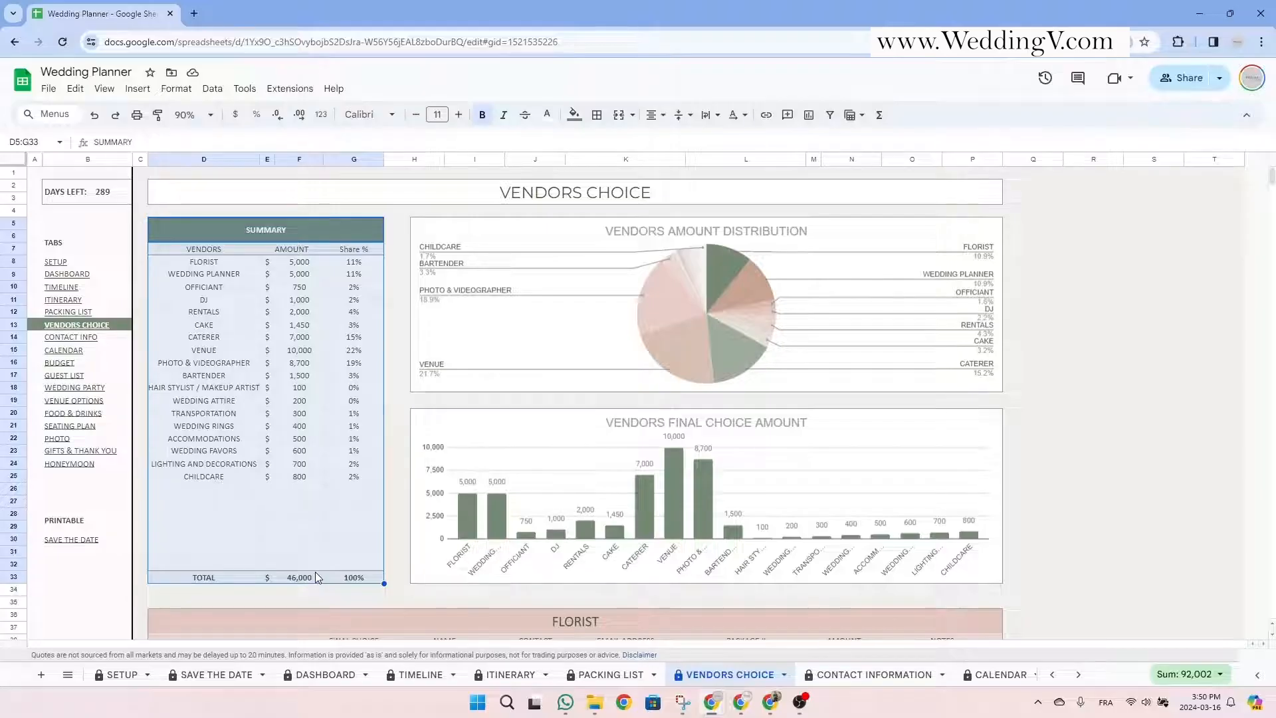
{"action": "left_click_drag", "start_coordinate": [307, 250], "coordinate": [321, 484]}
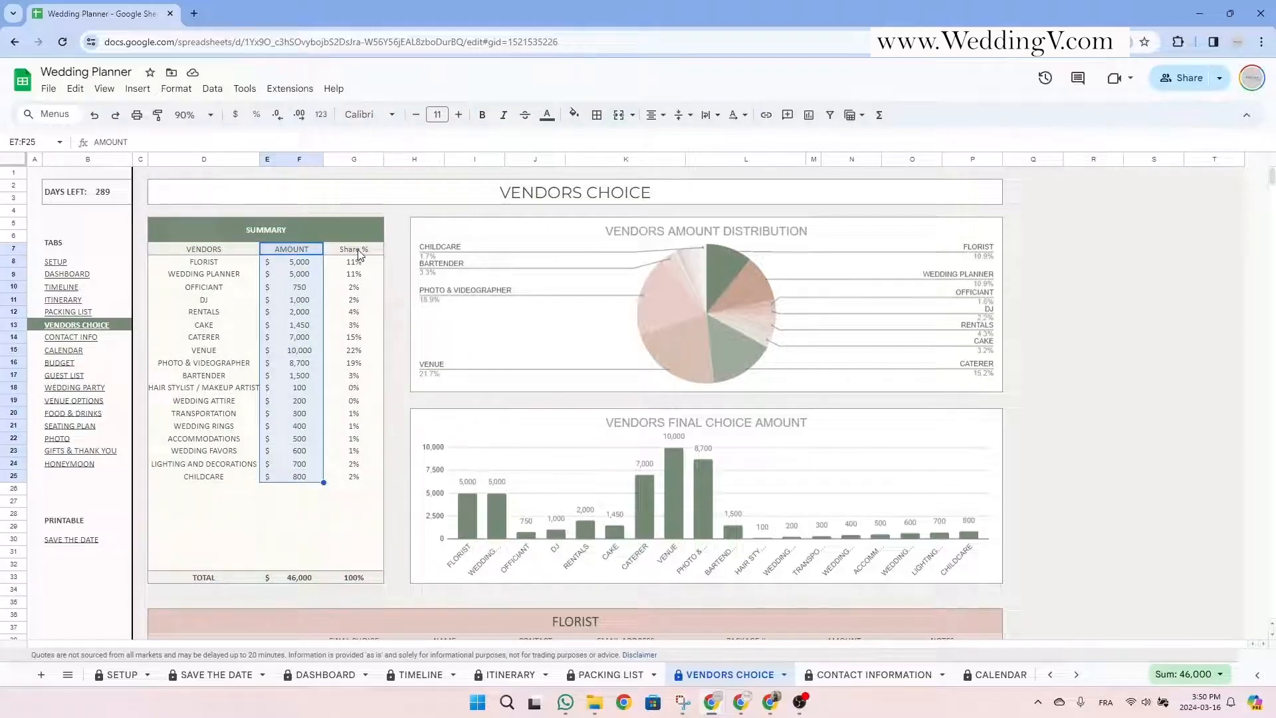
{"action": "left_click_drag", "start_coordinate": [359, 254], "coordinate": [369, 479]}
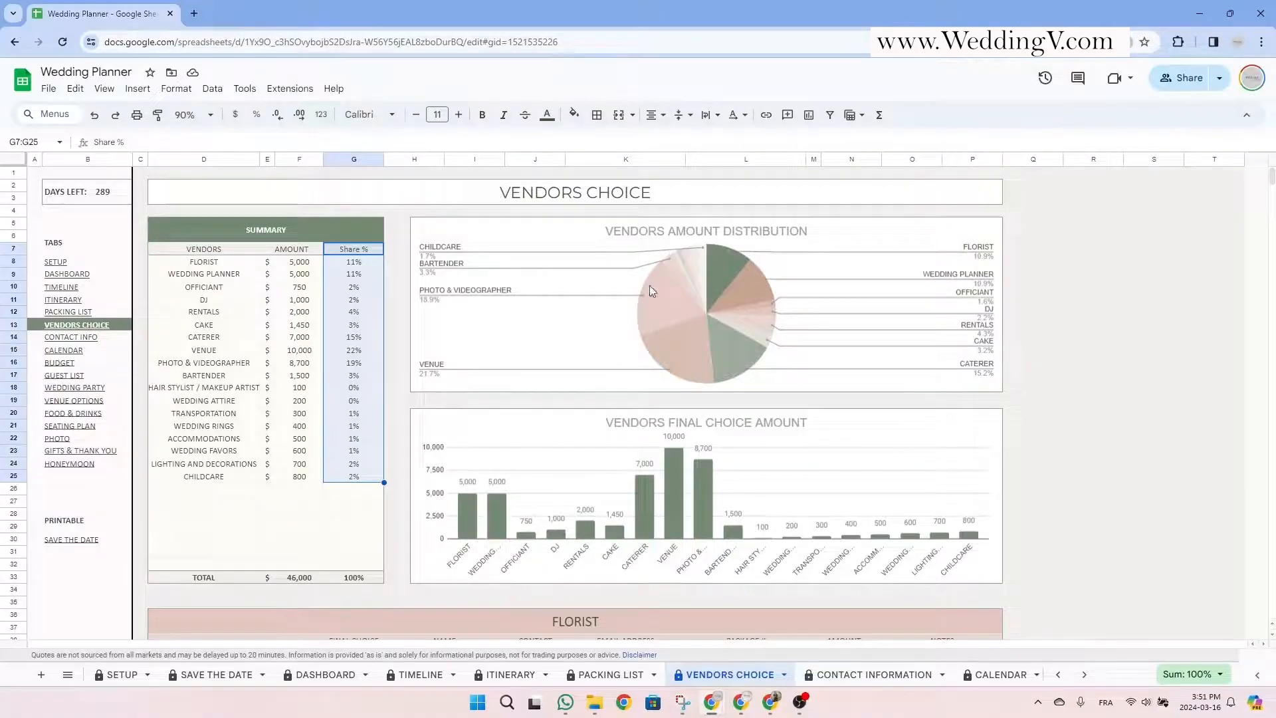
{"action": "scroll", "coordinate": [648, 353], "scroll_direction": "down", "scroll_amount": 5}
Untick Rosewood Blooms as final florist and enter Blooming Creation with its phone number and email.
{"action": "left_click", "coordinate": [608, 380]}
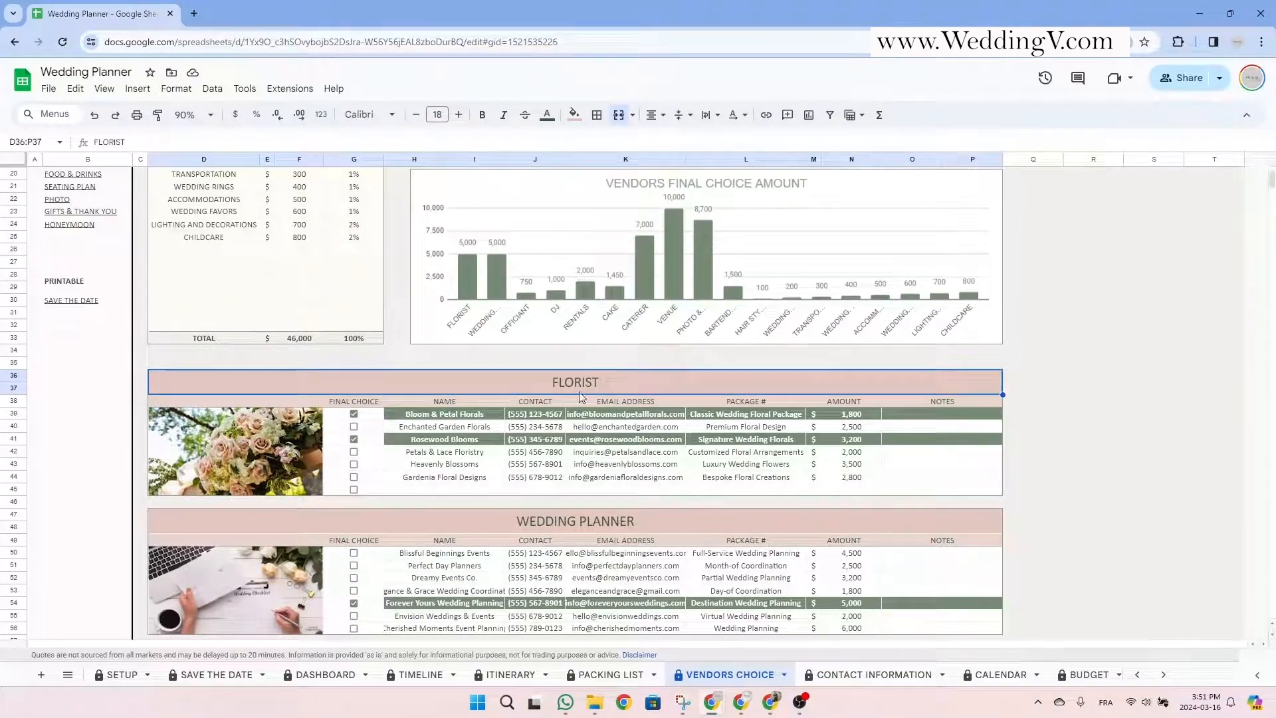
{"action": "left_click", "coordinate": [355, 439]}
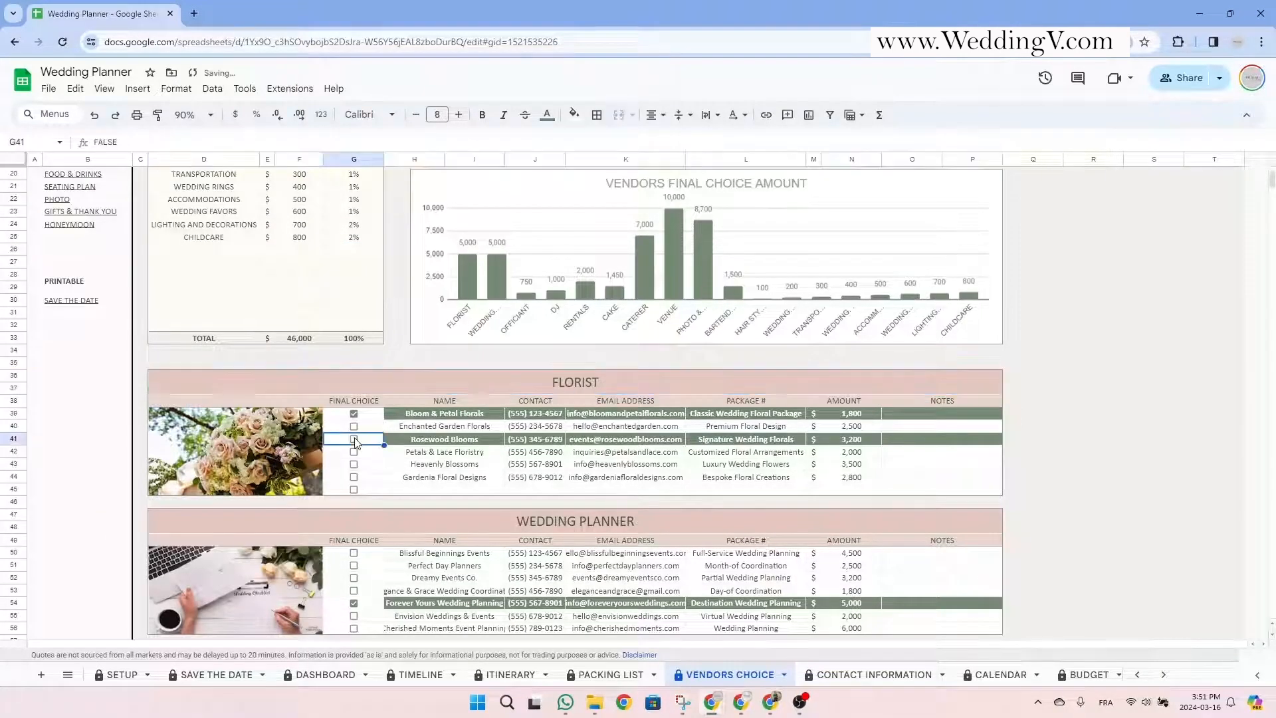
{"action": "left_click", "coordinate": [433, 493]}
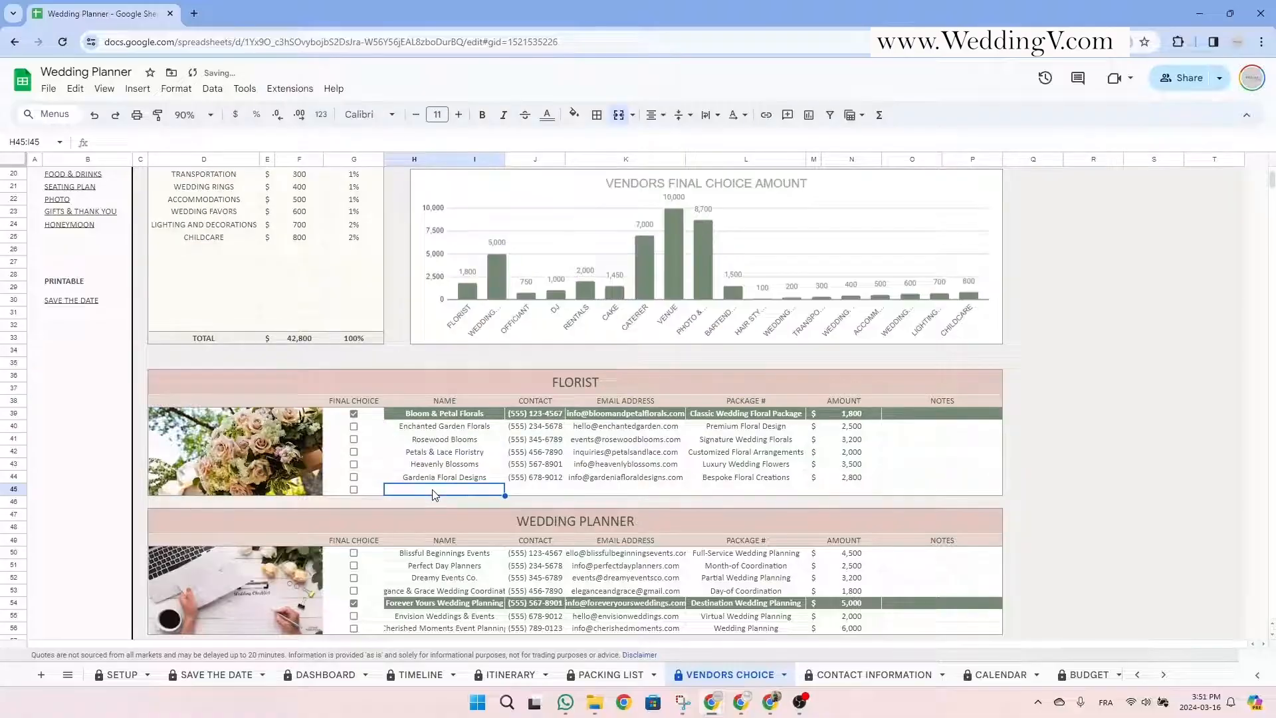
{"action": "type", "text": "Blooming Creation"}
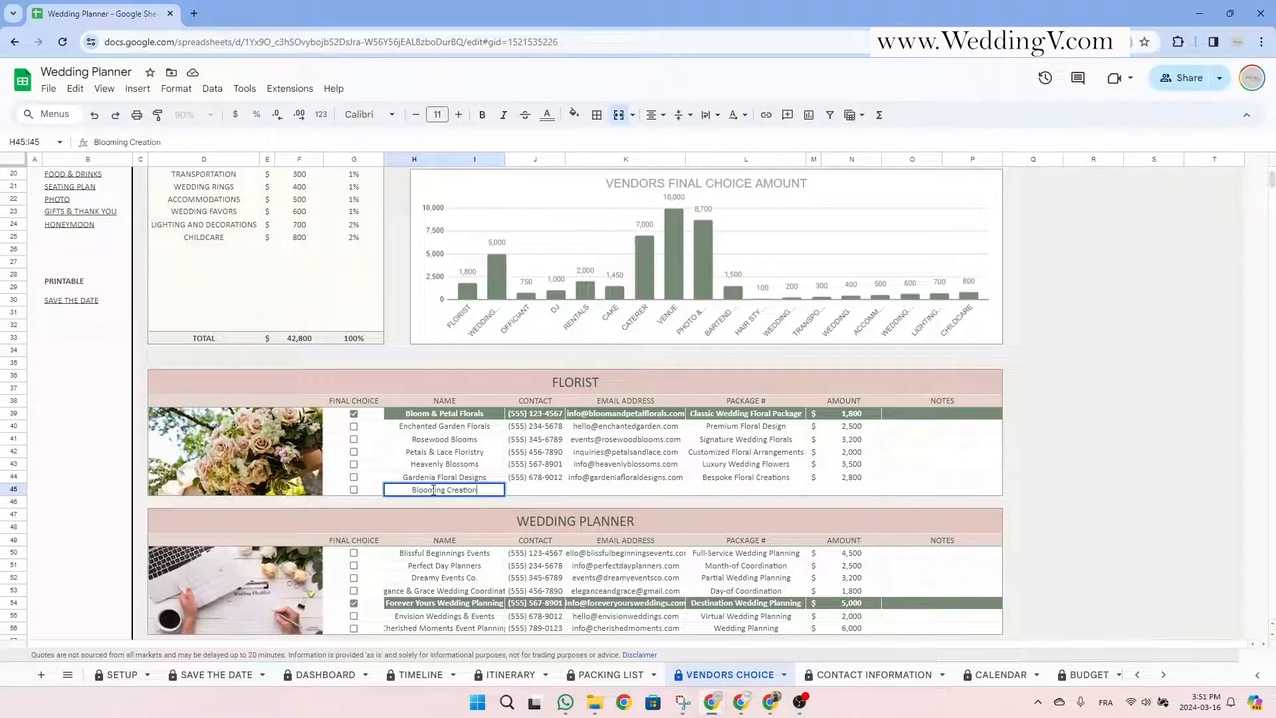
{"action": "key", "text": "Tab"}
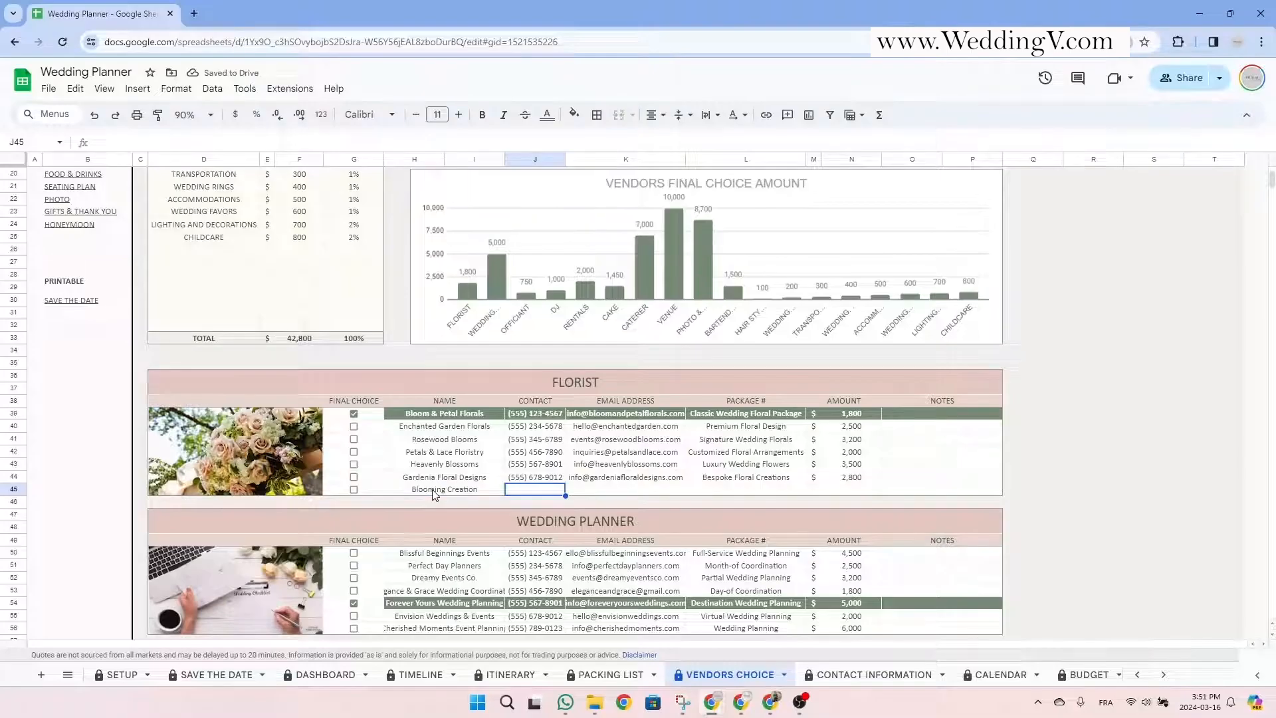
{"action": "type", "text": "(555) 555"}
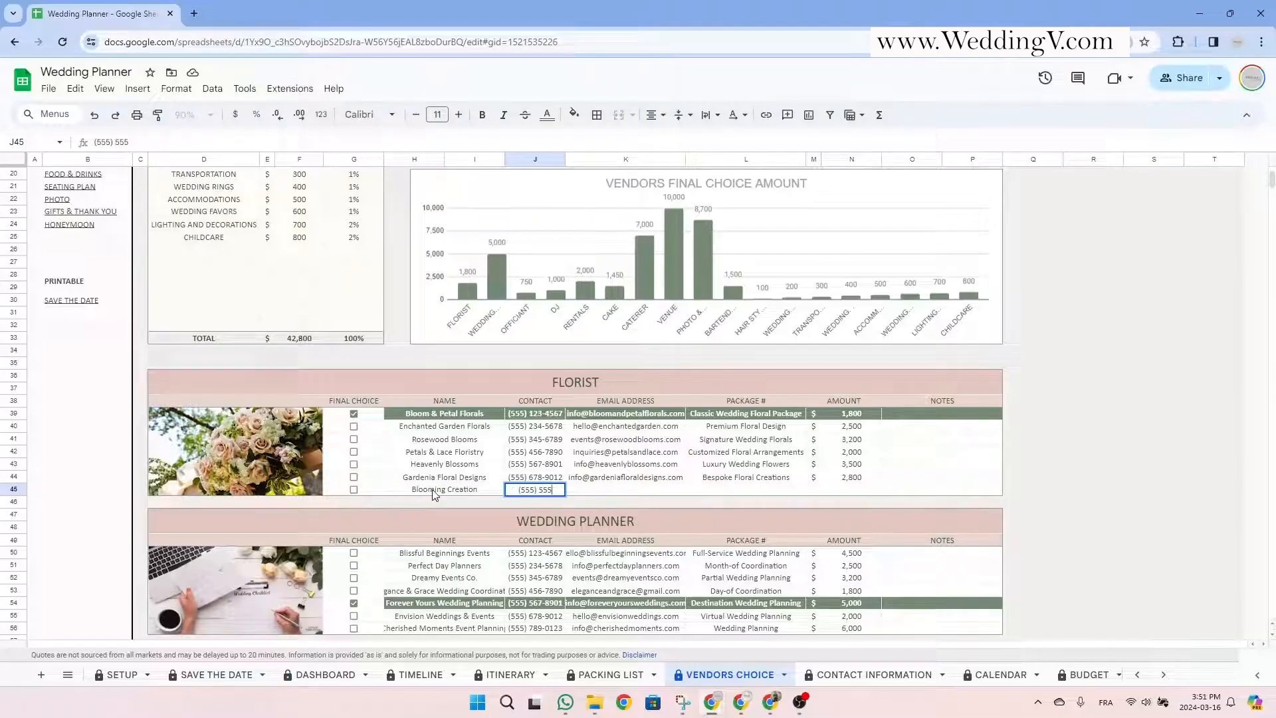
{"action": "type", "text": " 5555"}
{"action": "left_click", "coordinate": [632, 490]}
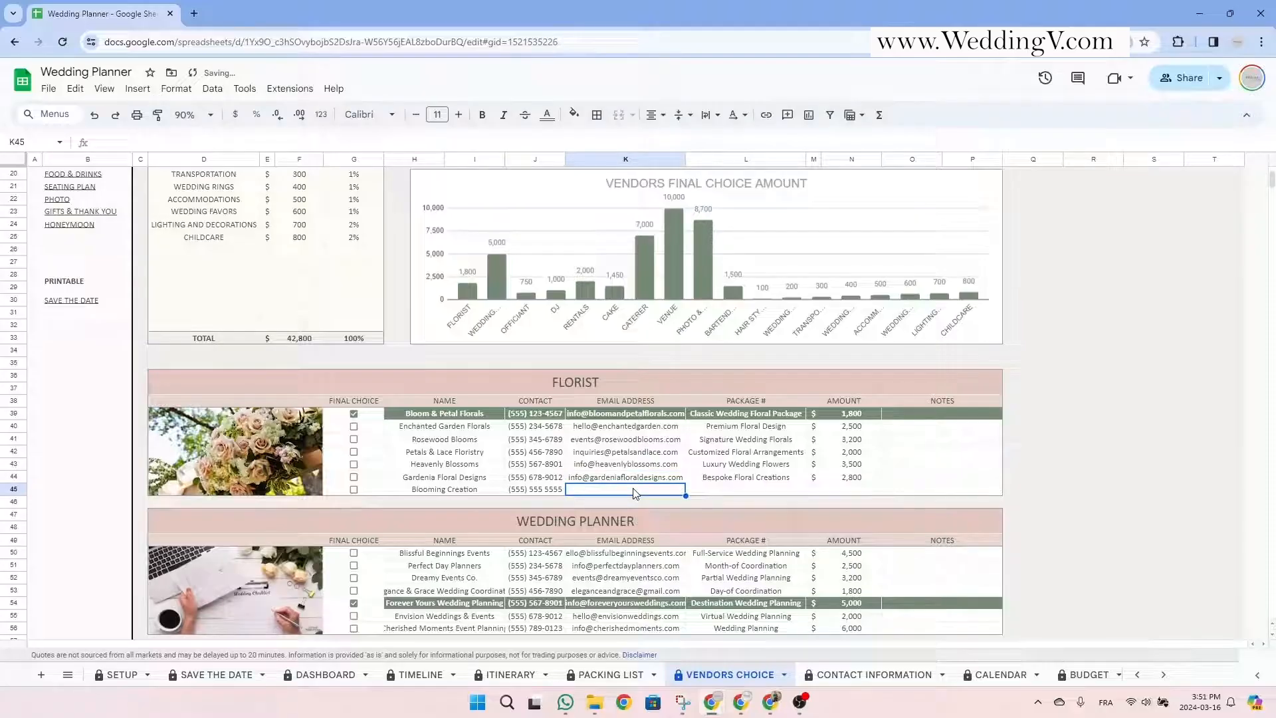
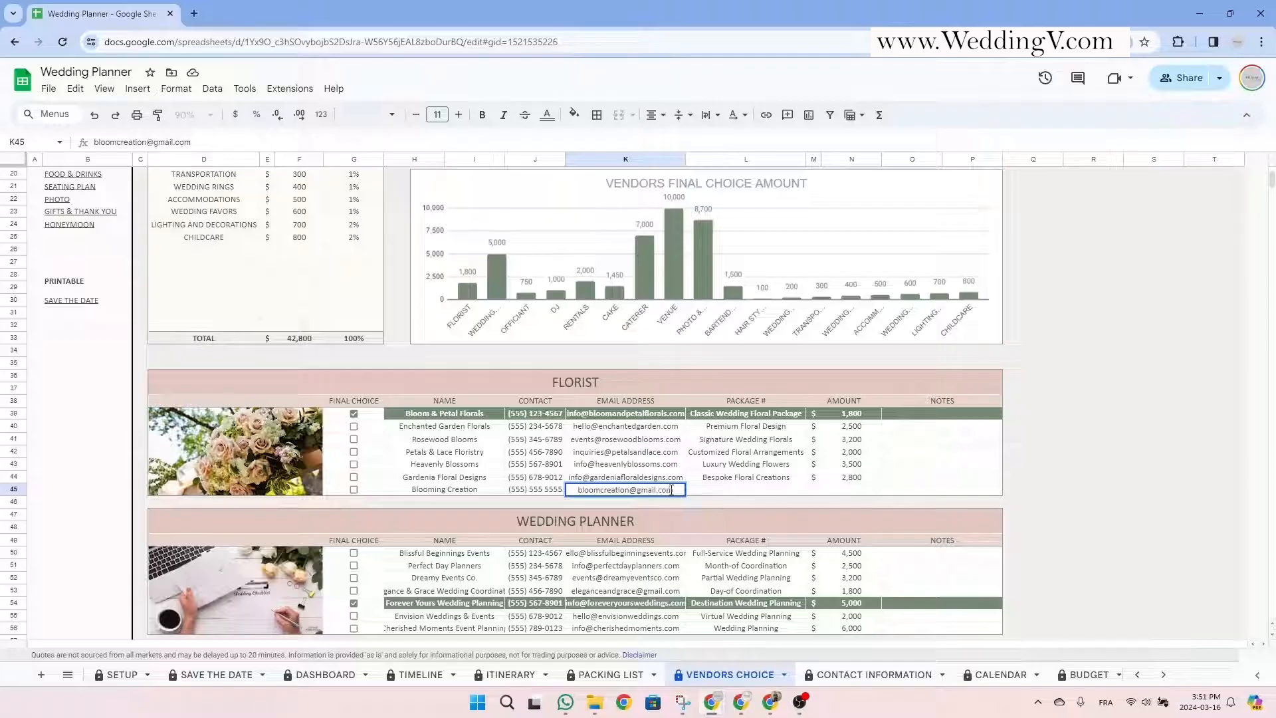
Give Blooming Creation the Elegant Wedding floral package at 2,200.
{"action": "left_click", "coordinate": [736, 492]}
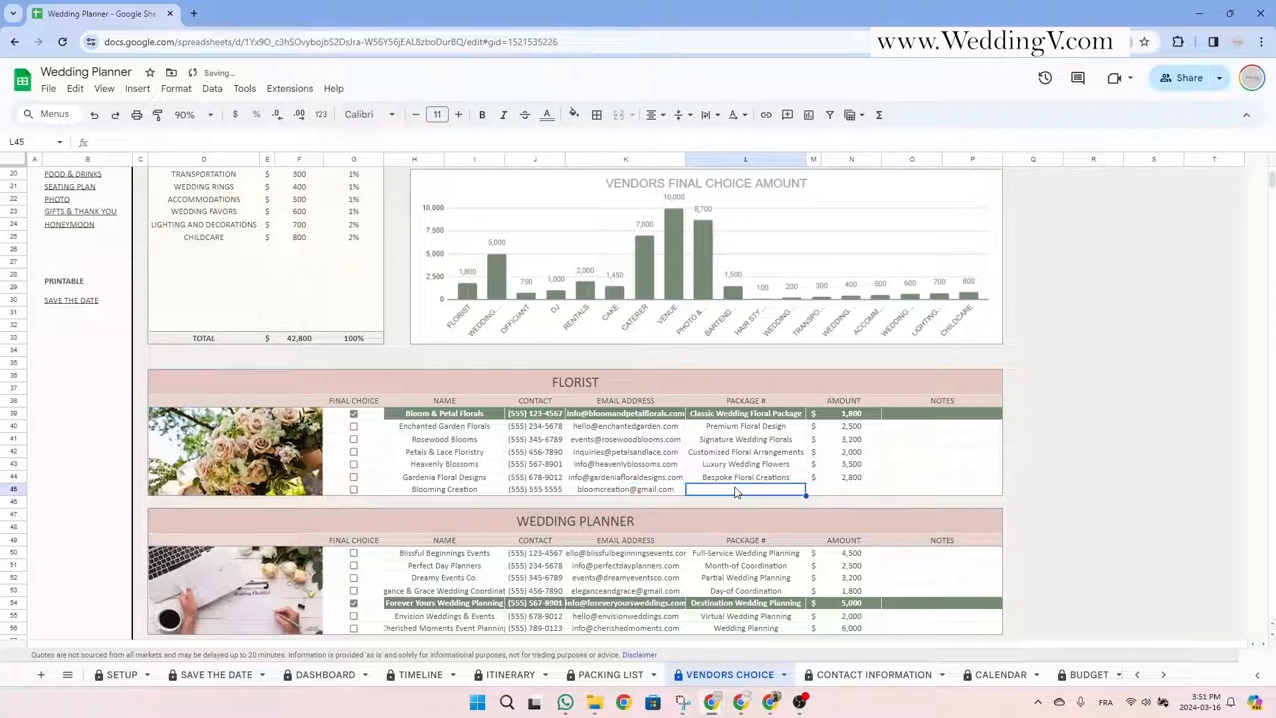
{"action": "type", "text": "E"}
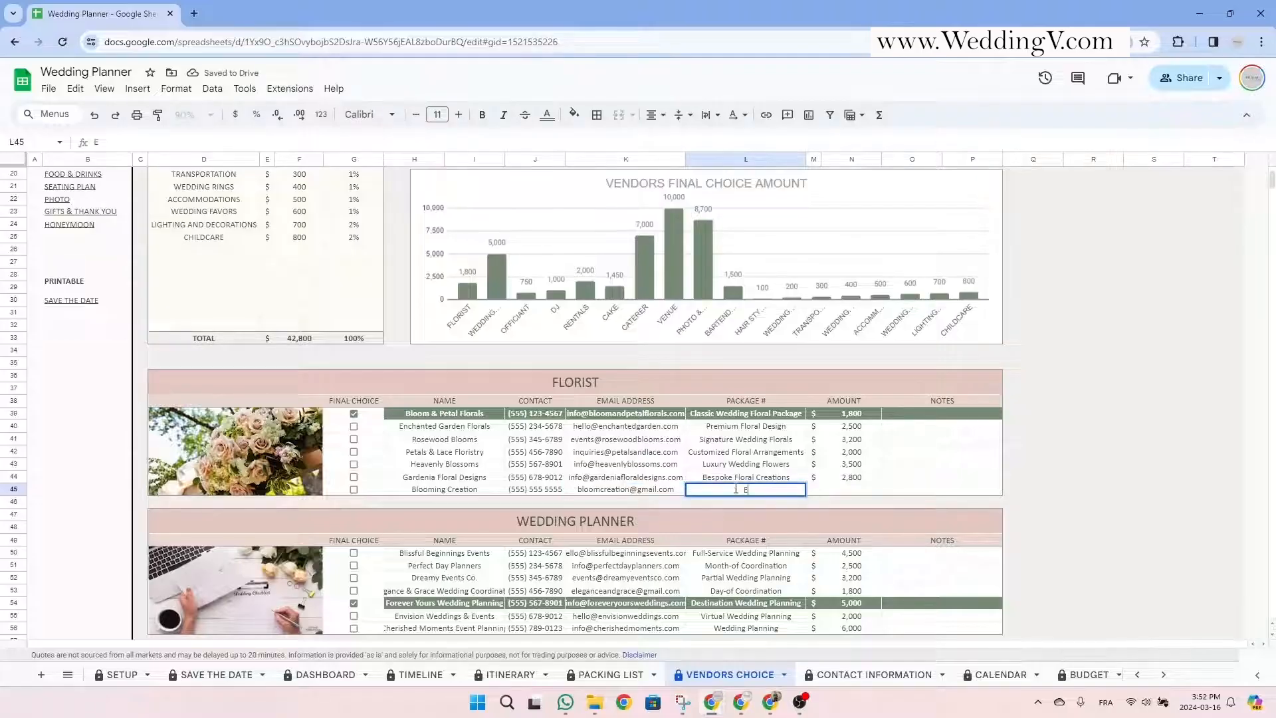
{"action": "type", "text": "legant Wedding flora"}
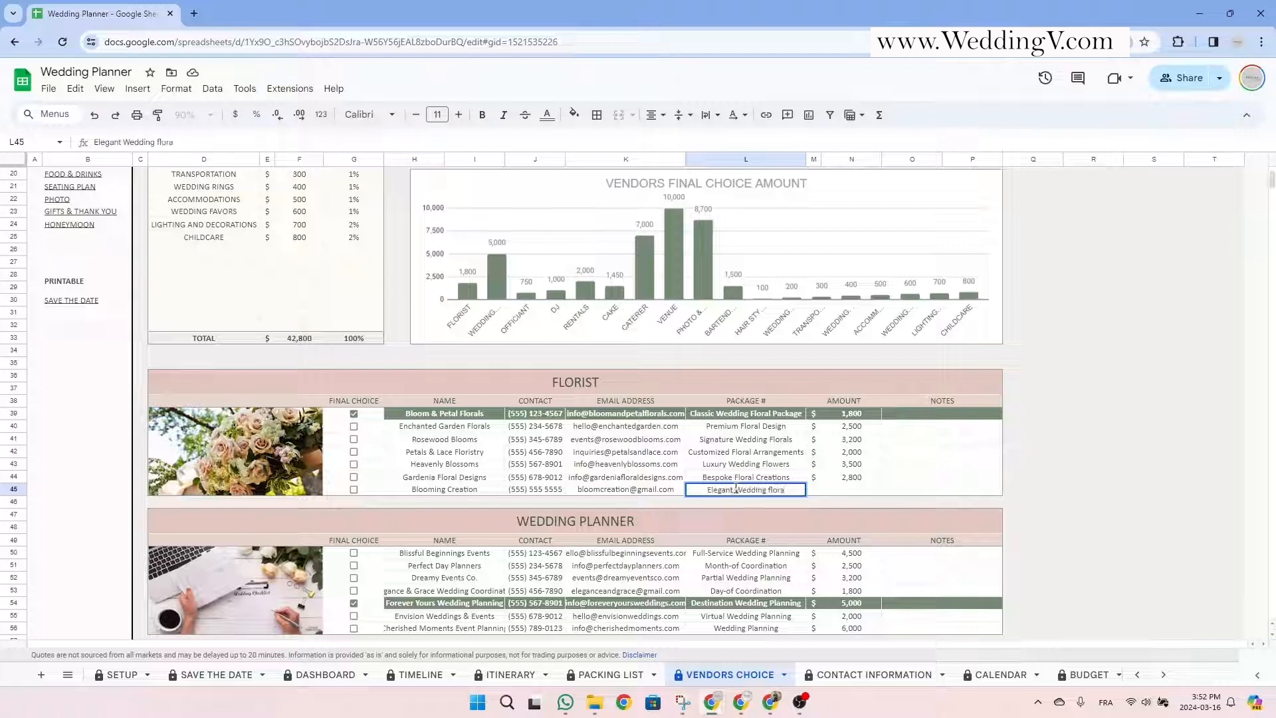
{"action": "type", "text": "l package"}
{"action": "key", "text": "Tab"}
{"action": "key", "text": "Tab"}
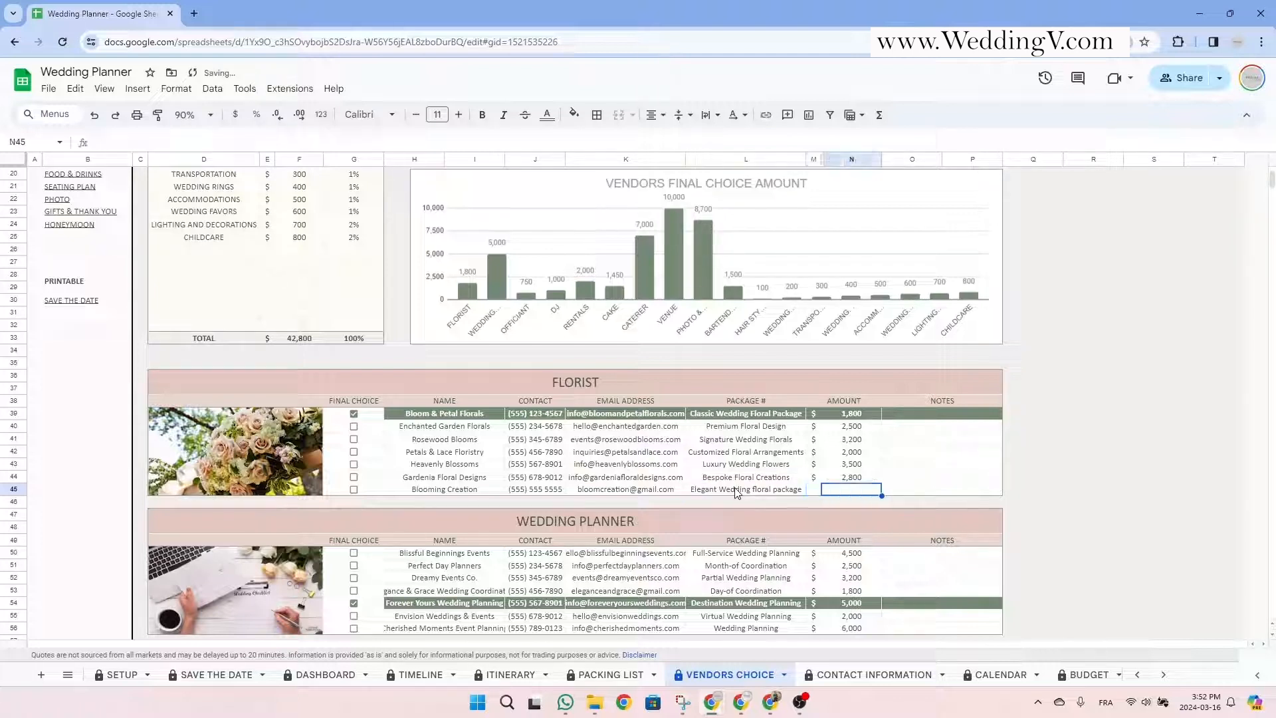
{"action": "type", "text": "2"}
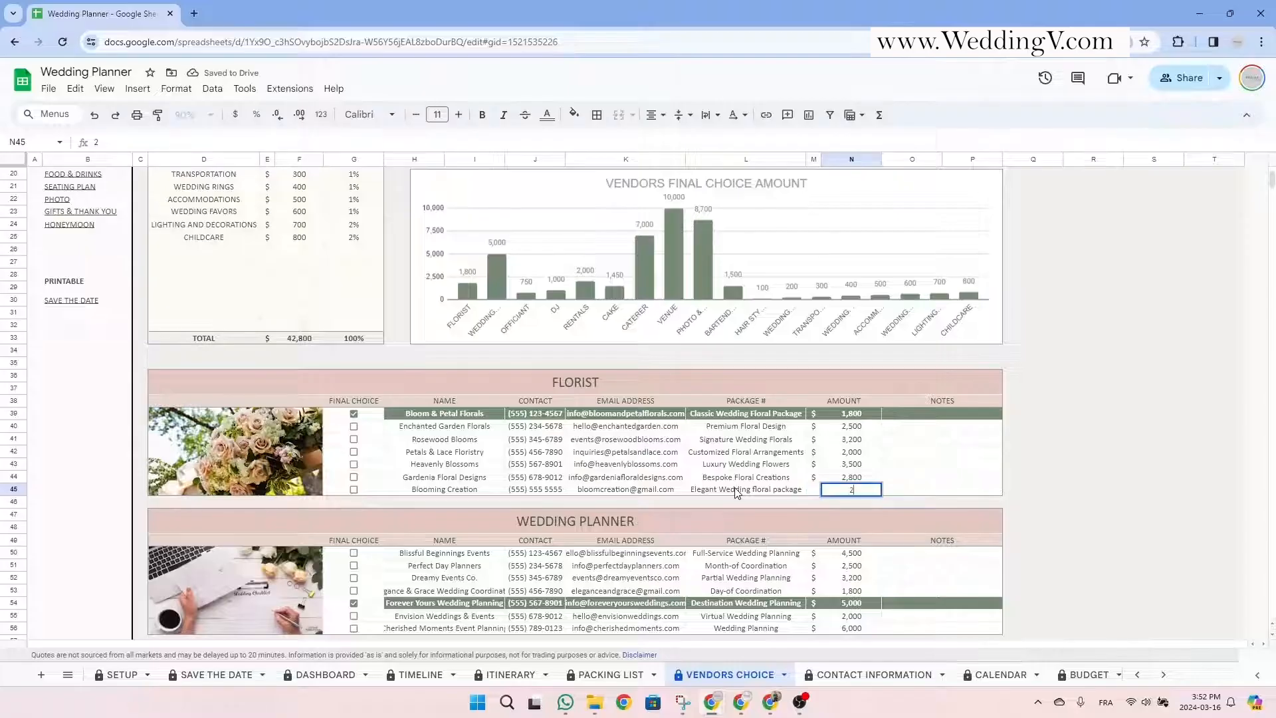
{"action": "type", "text": ",200"}
{"action": "key", "text": "Return"}
Mark Blooming Creation as the final florist choice and check the florist total in the summary.
{"action": "left_click", "coordinate": [933, 492]}
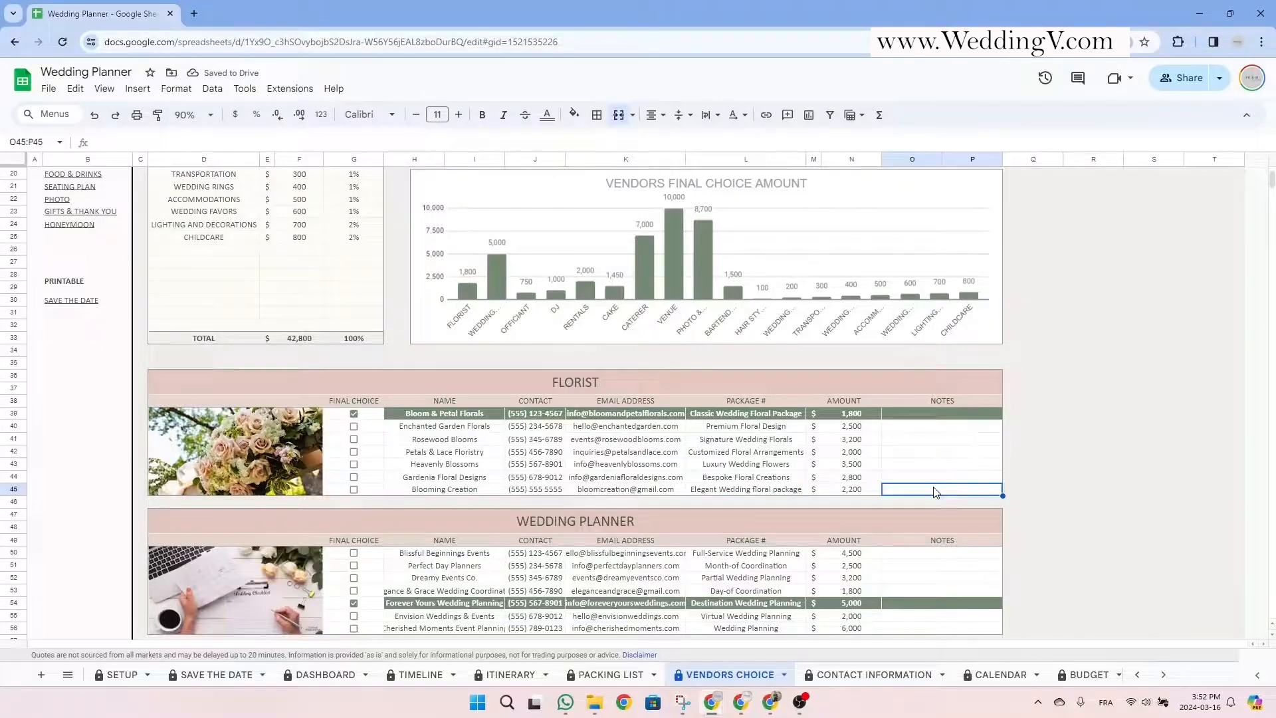
{"action": "left_click", "coordinate": [354, 489]}
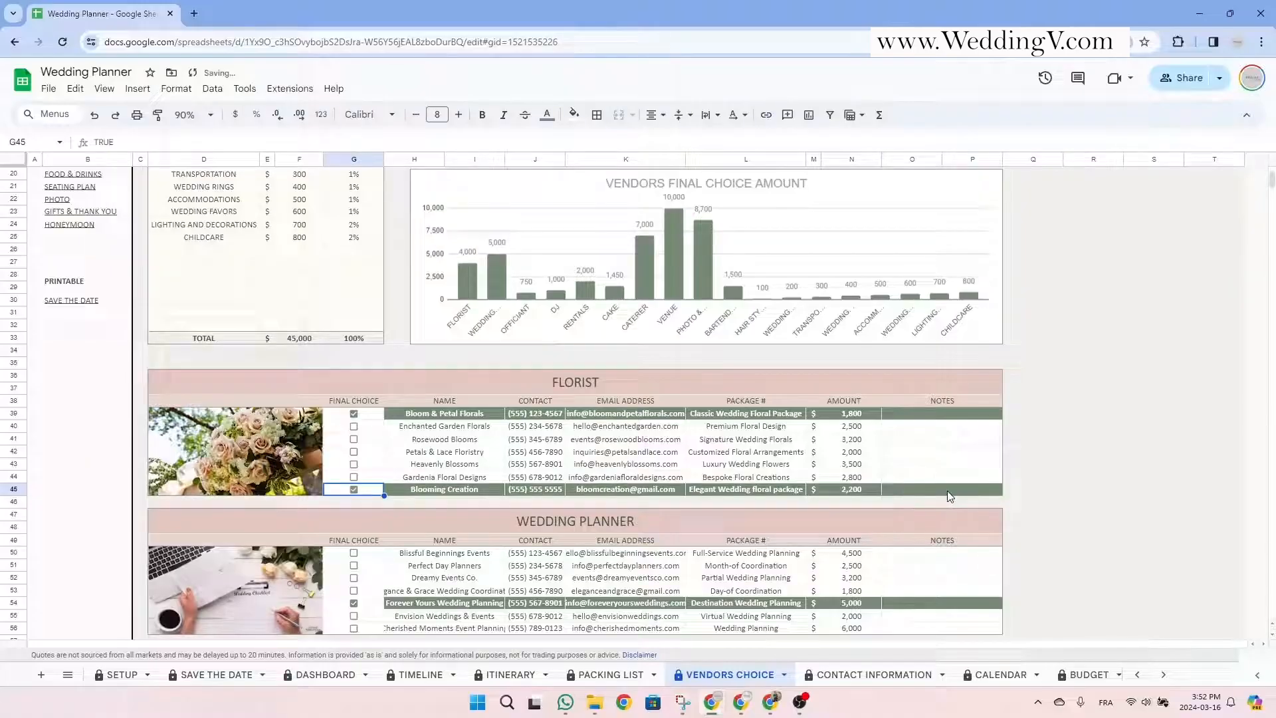
{"action": "scroll", "coordinate": [368, 493], "scroll_direction": "up", "scroll_amount": 3}
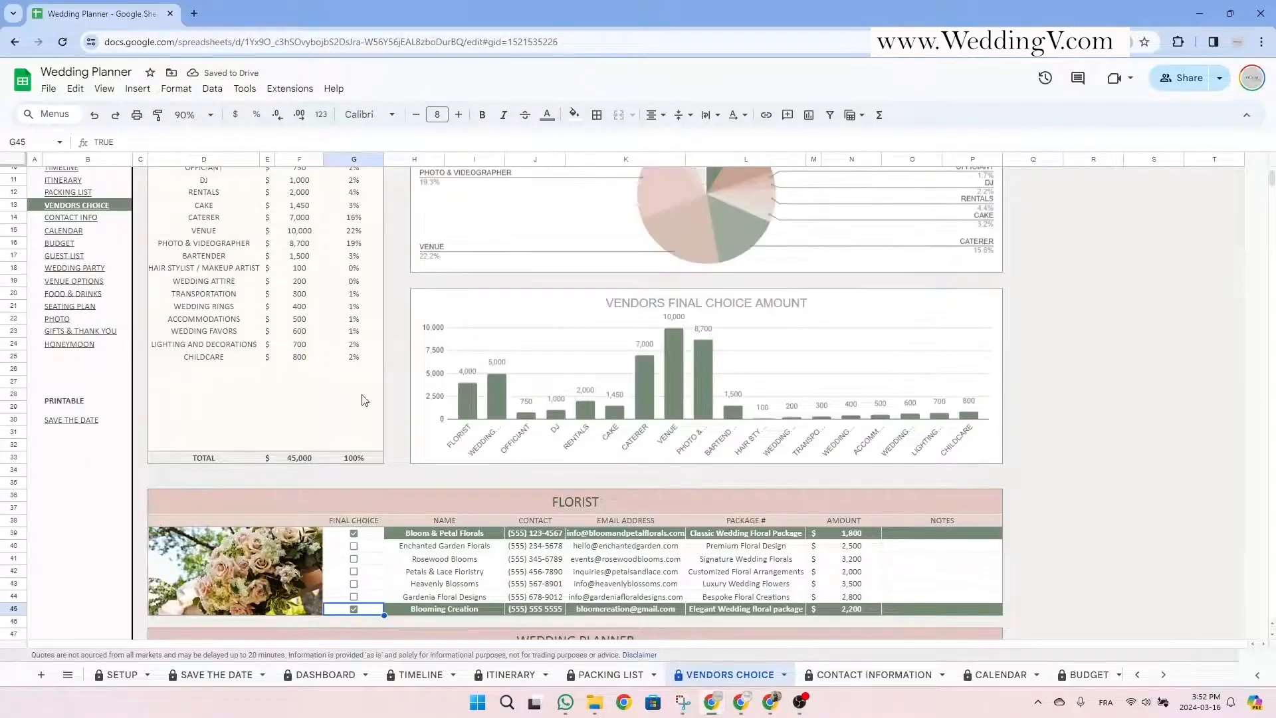
{"action": "scroll", "coordinate": [307, 289], "scroll_direction": "up", "scroll_amount": 3}
{"action": "left_click", "coordinate": [299, 262]}
Move to the CONTACT INFORMATION sheet, where Blooming Creation now appears as the booked florist.
{"action": "left_click_drag", "start_coordinate": [219, 262], "coordinate": [359, 262]}
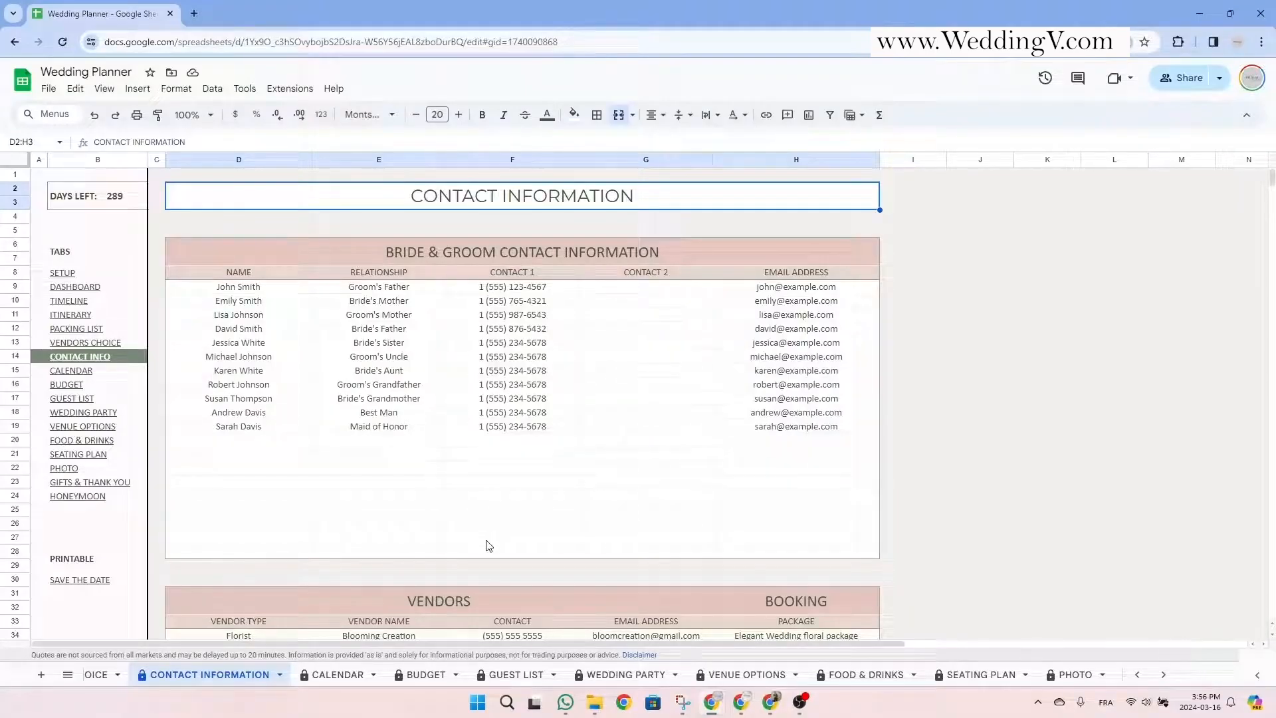
{"action": "left_click", "coordinate": [457, 608]}
{"action": "left_click", "coordinate": [580, 258]}
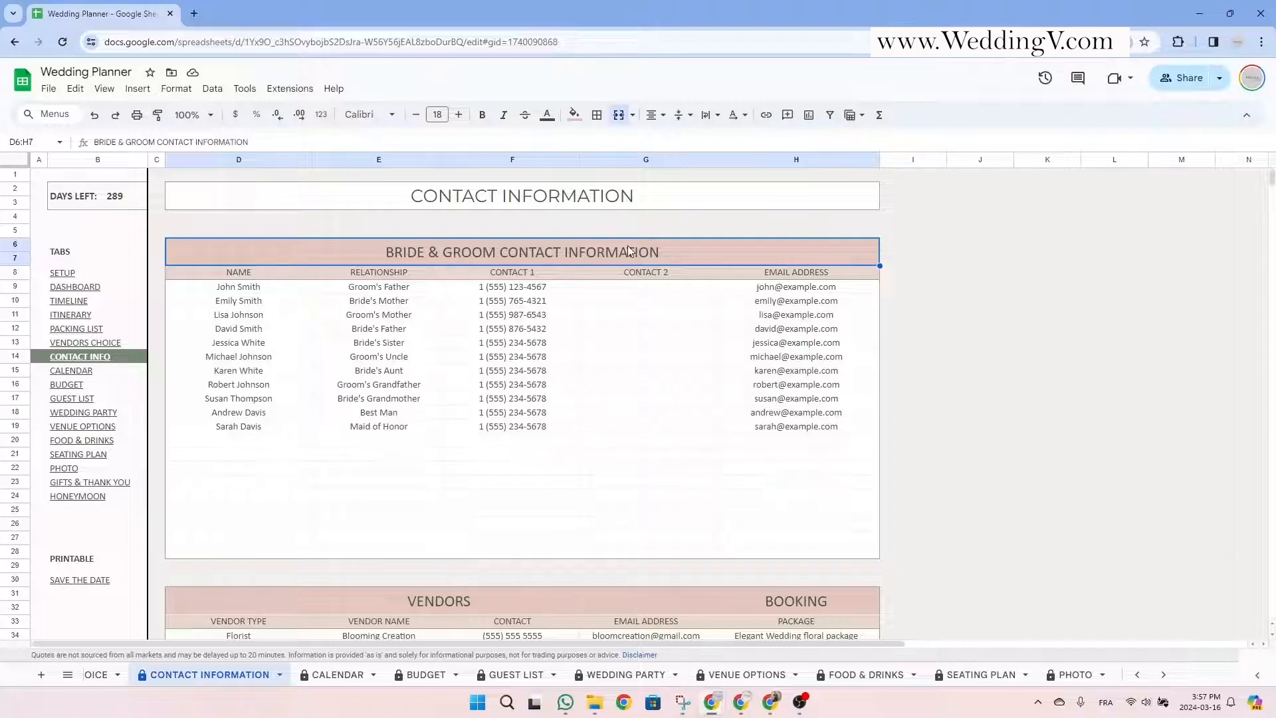
{"action": "left_click_drag", "start_coordinate": [521, 258], "coordinate": [522, 553]}
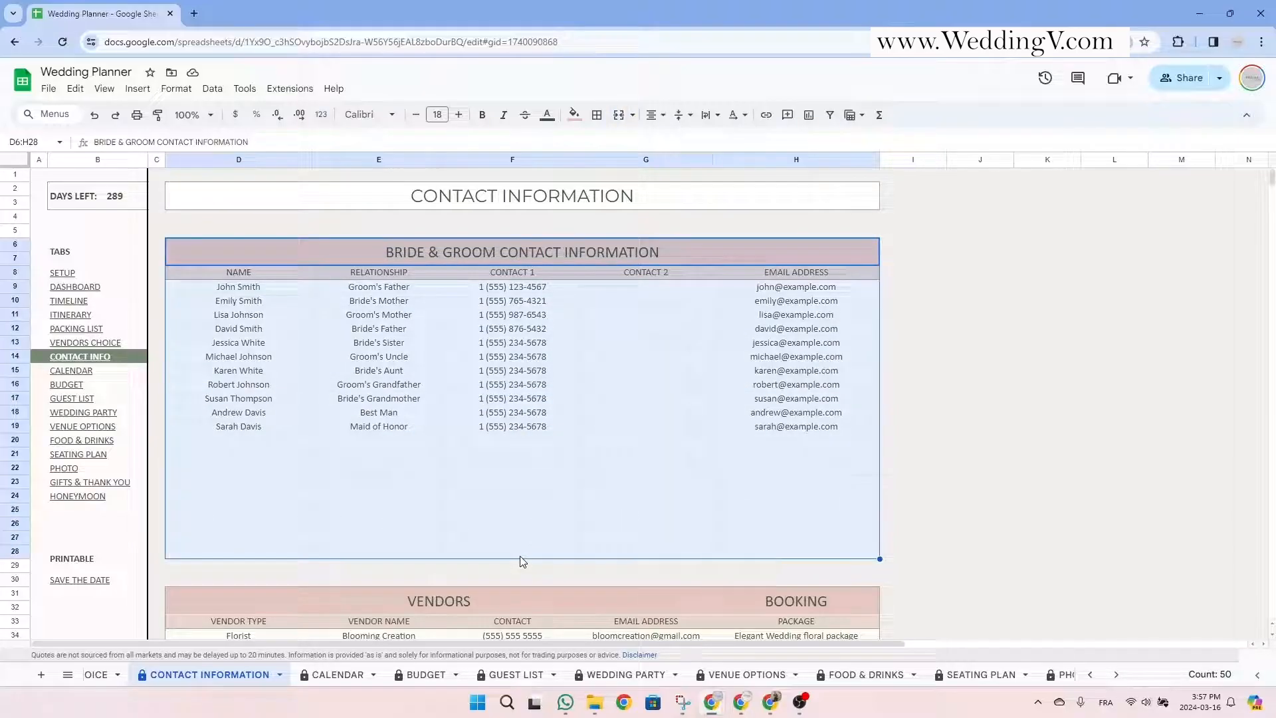
{"action": "left_click", "coordinate": [277, 291]}
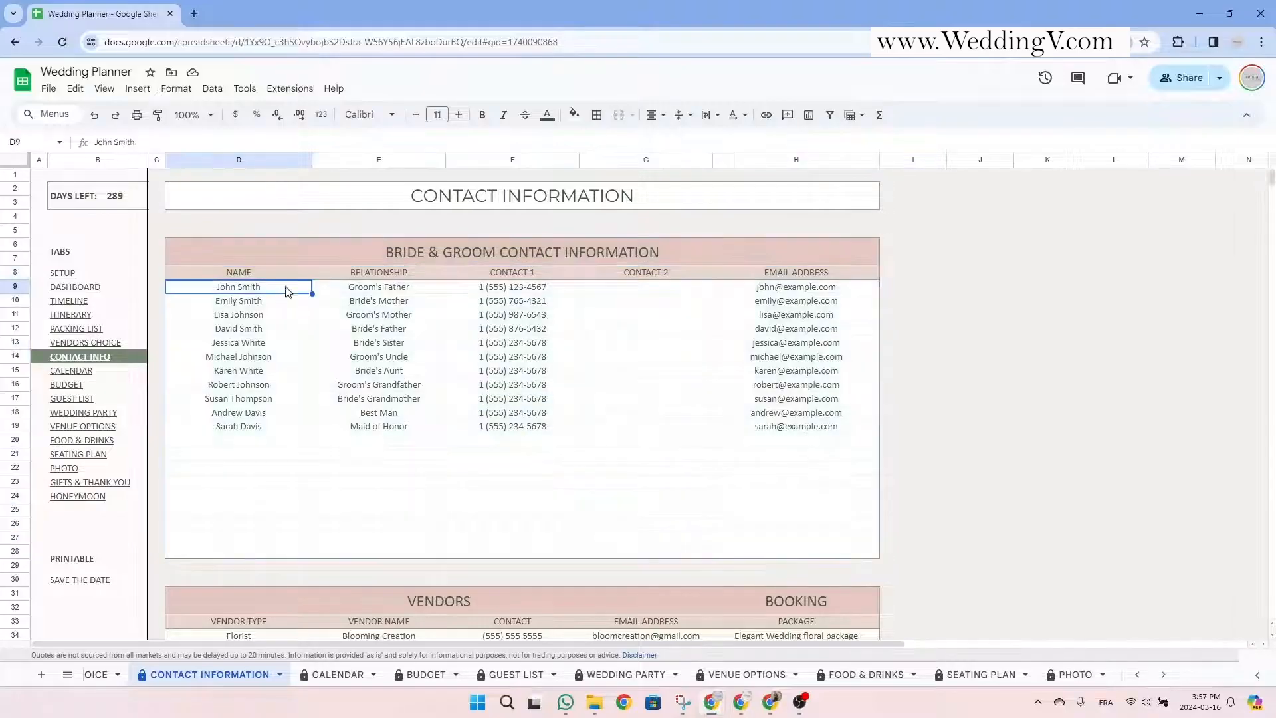
{"action": "left_click", "coordinate": [271, 442]}
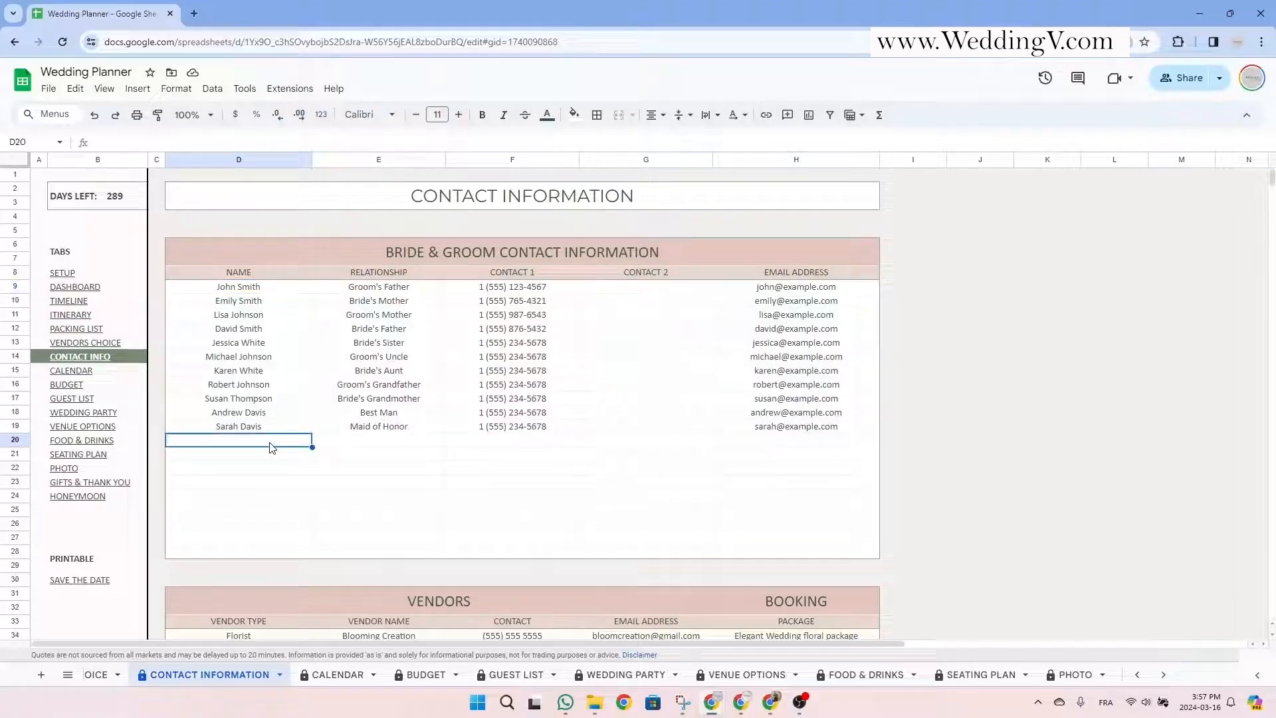
{"action": "left_click", "coordinate": [398, 274]}
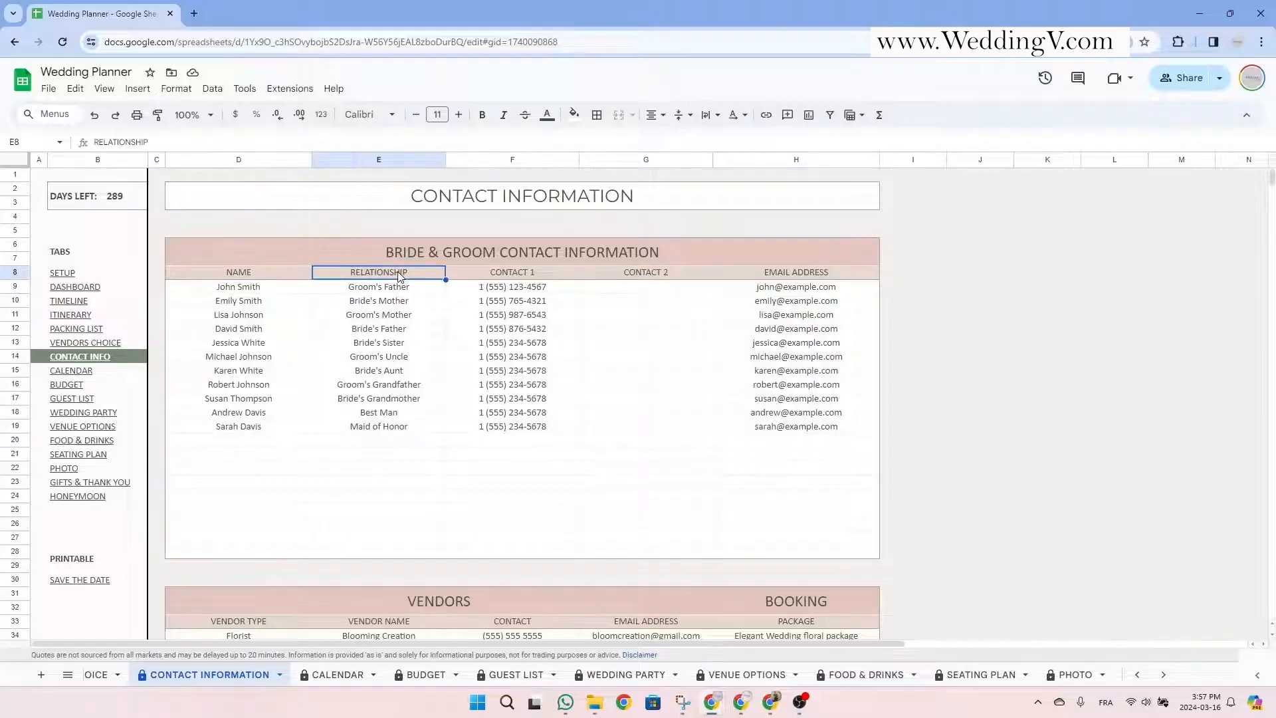
{"action": "left_click", "coordinate": [529, 275]}
{"action": "left_click", "coordinate": [654, 276]}
{"action": "left_click", "coordinate": [534, 279]}
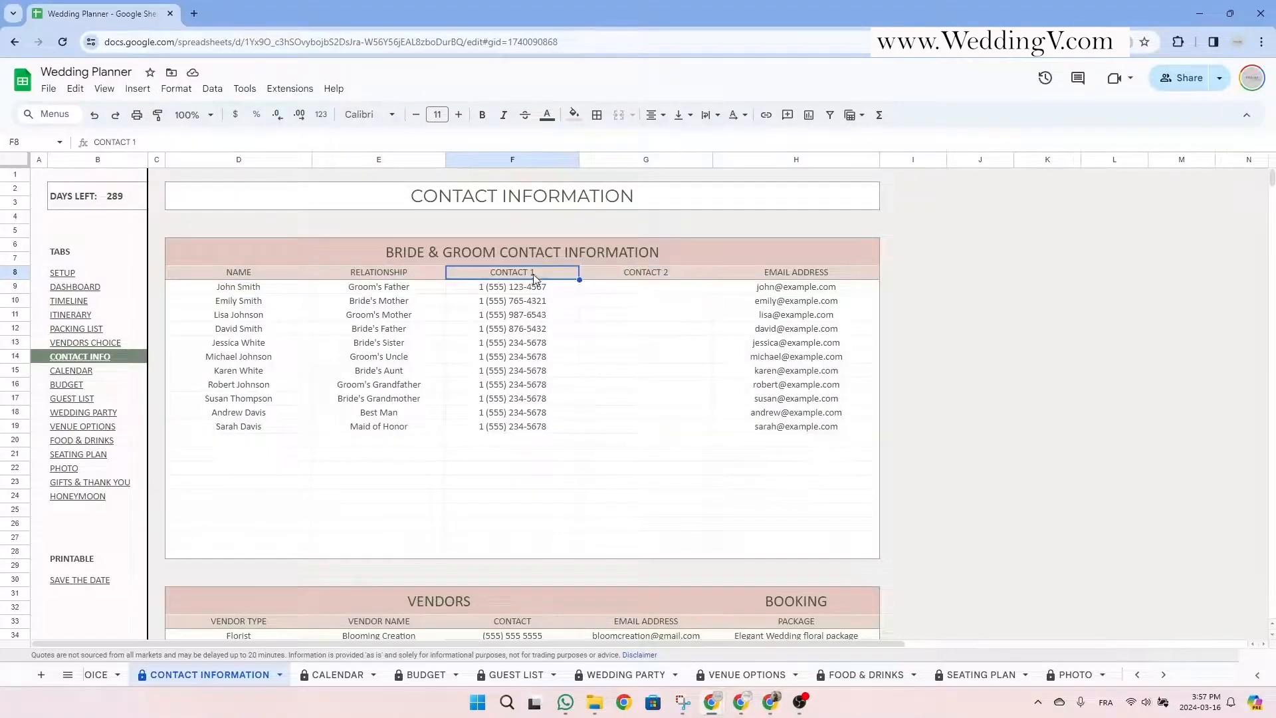
{"action": "left_click", "coordinate": [630, 276]}
{"action": "left_click", "coordinate": [805, 277]}
{"action": "left_click", "coordinate": [531, 256]}
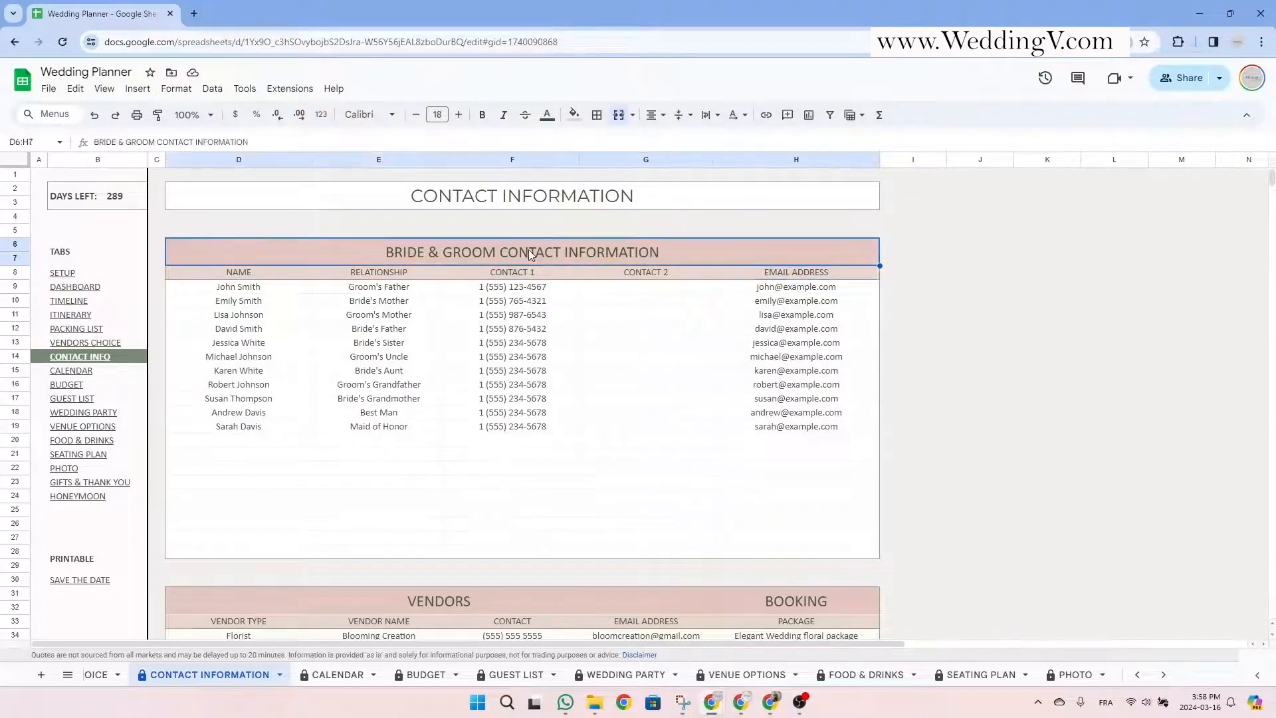
Add a new contact with the friend's name, relationship 'Bride's best friend' and her phone number.
{"action": "left_click", "coordinate": [272, 442]}
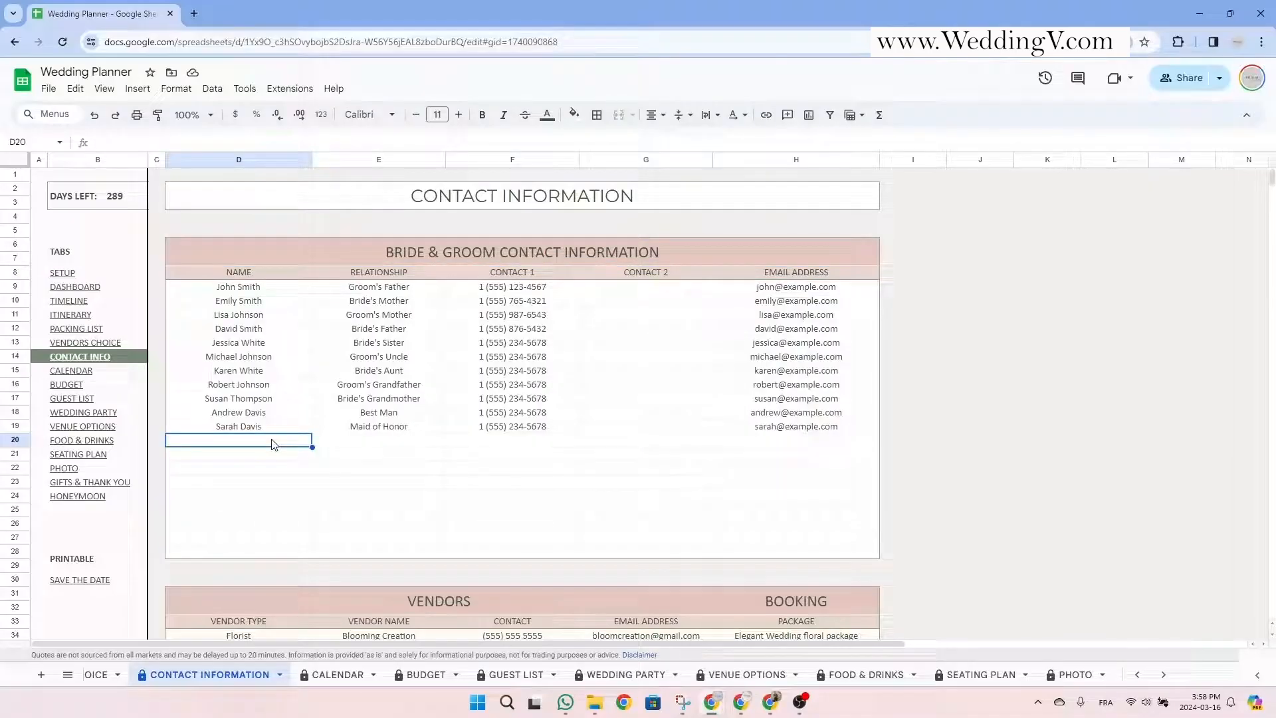
{"action": "type", "text": "Jane"}
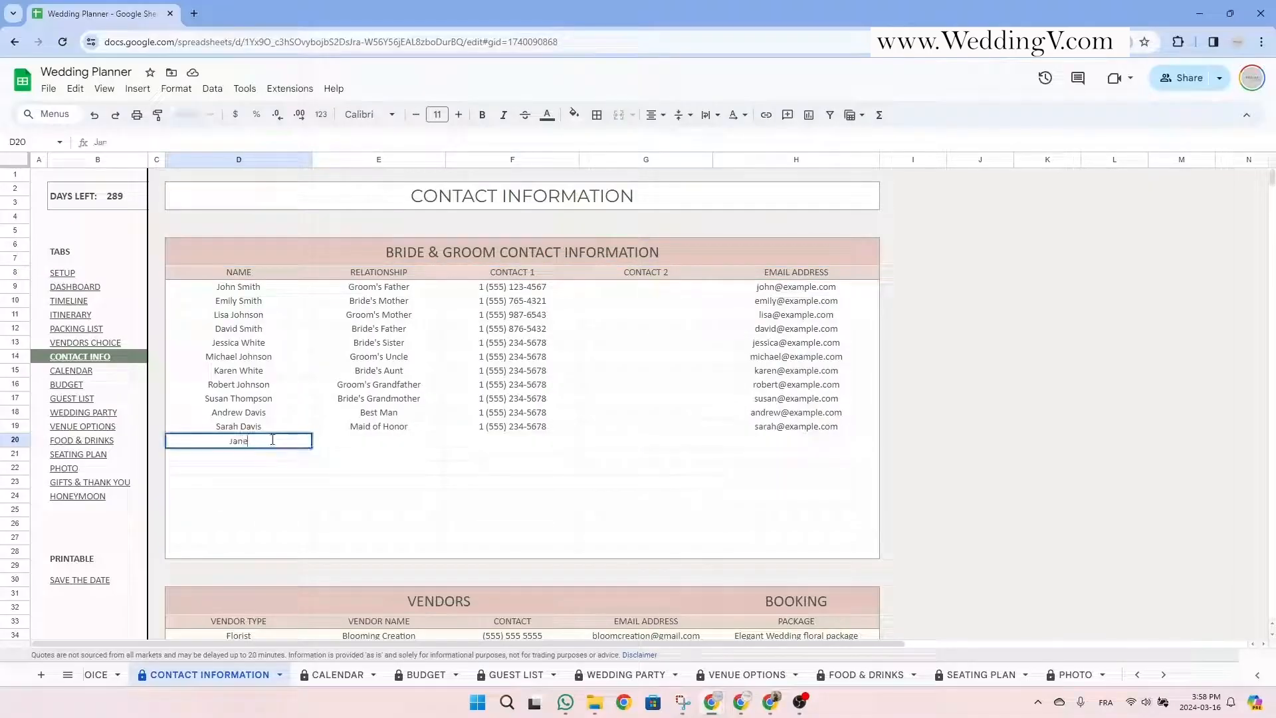
{"action": "type", "text": " Doe"}
{"action": "key", "text": "Tab"}
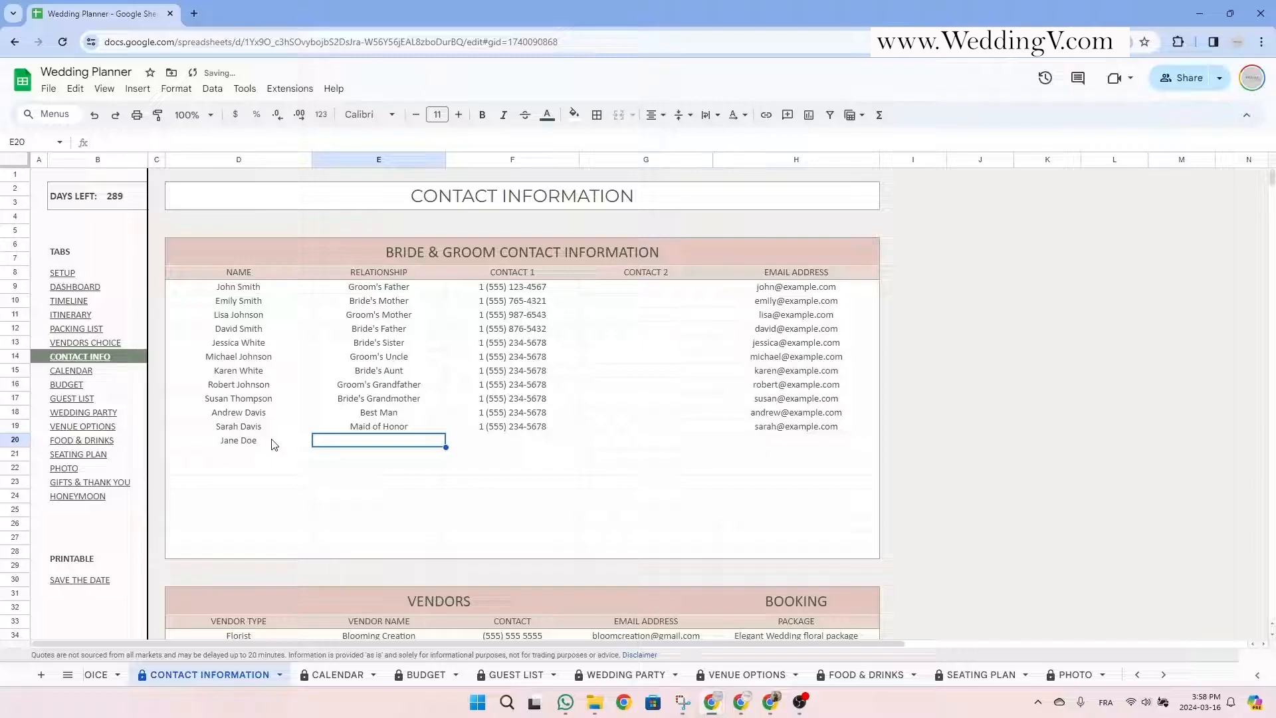
{"action": "type", "text": "Bride's be"}
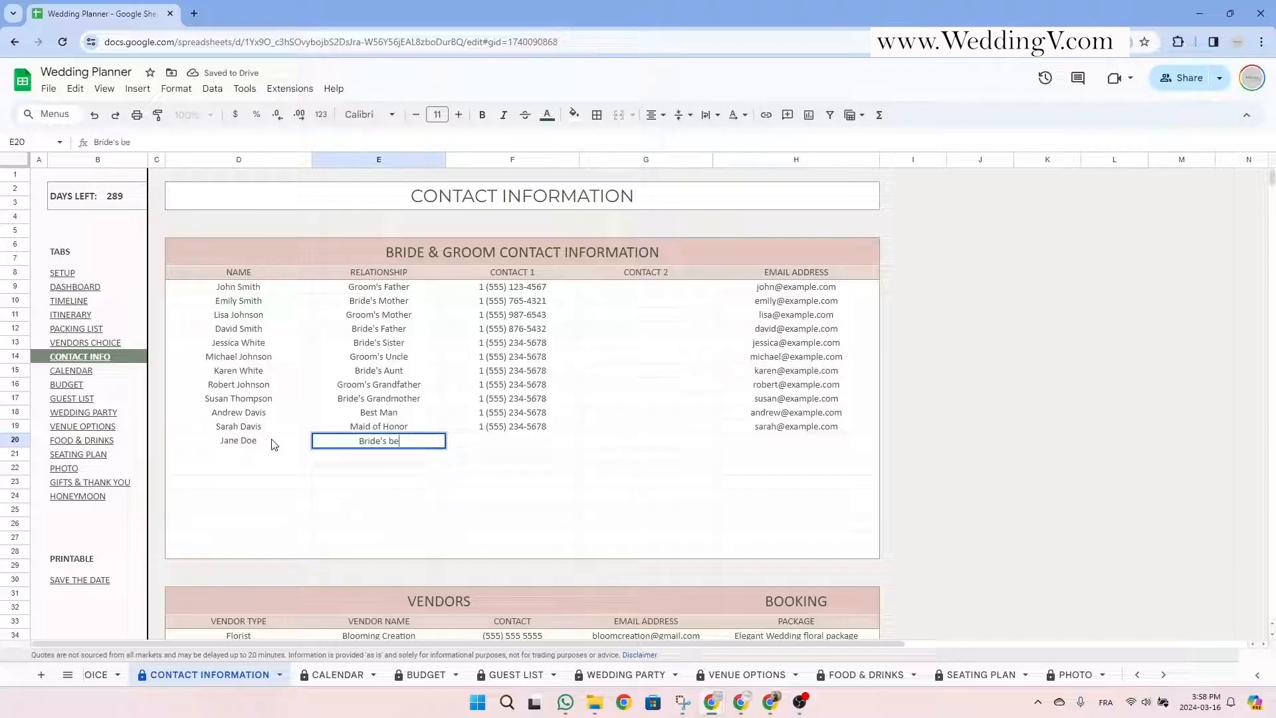
{"action": "type", "text": "st friend"}
{"action": "left_click", "coordinate": [544, 451]}
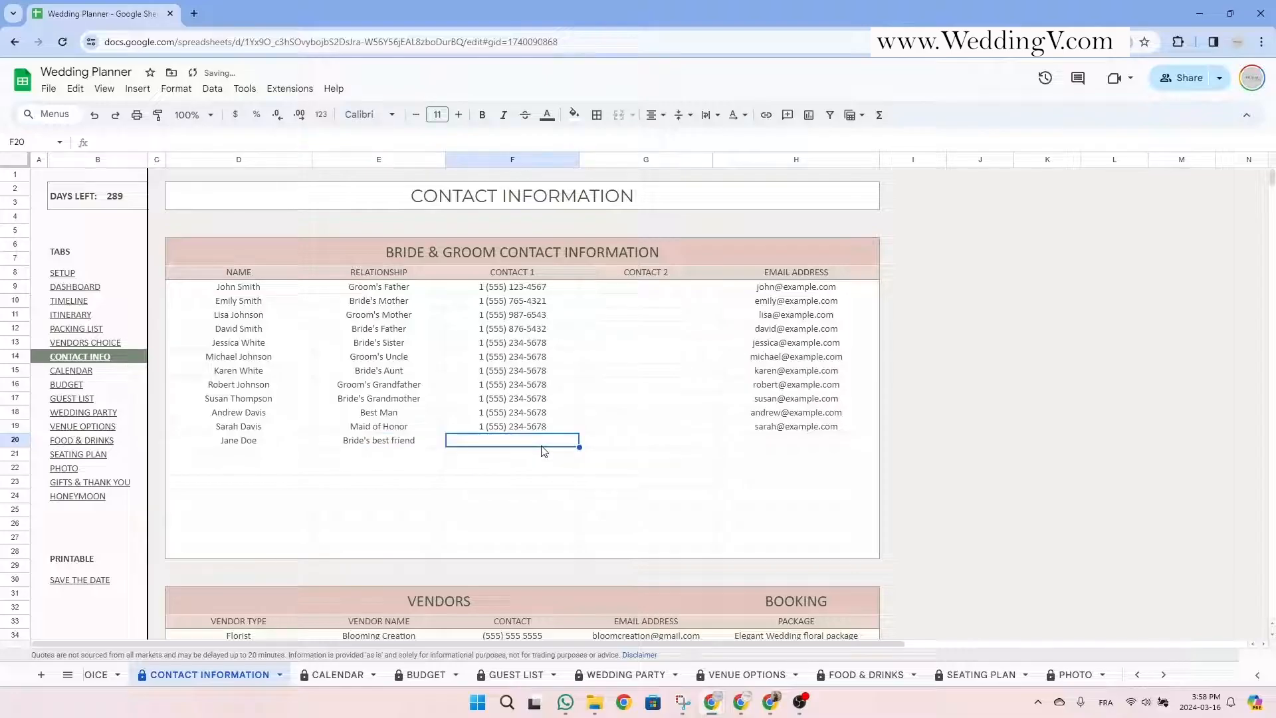
{"action": "type", "text": "1 555-555-5"}
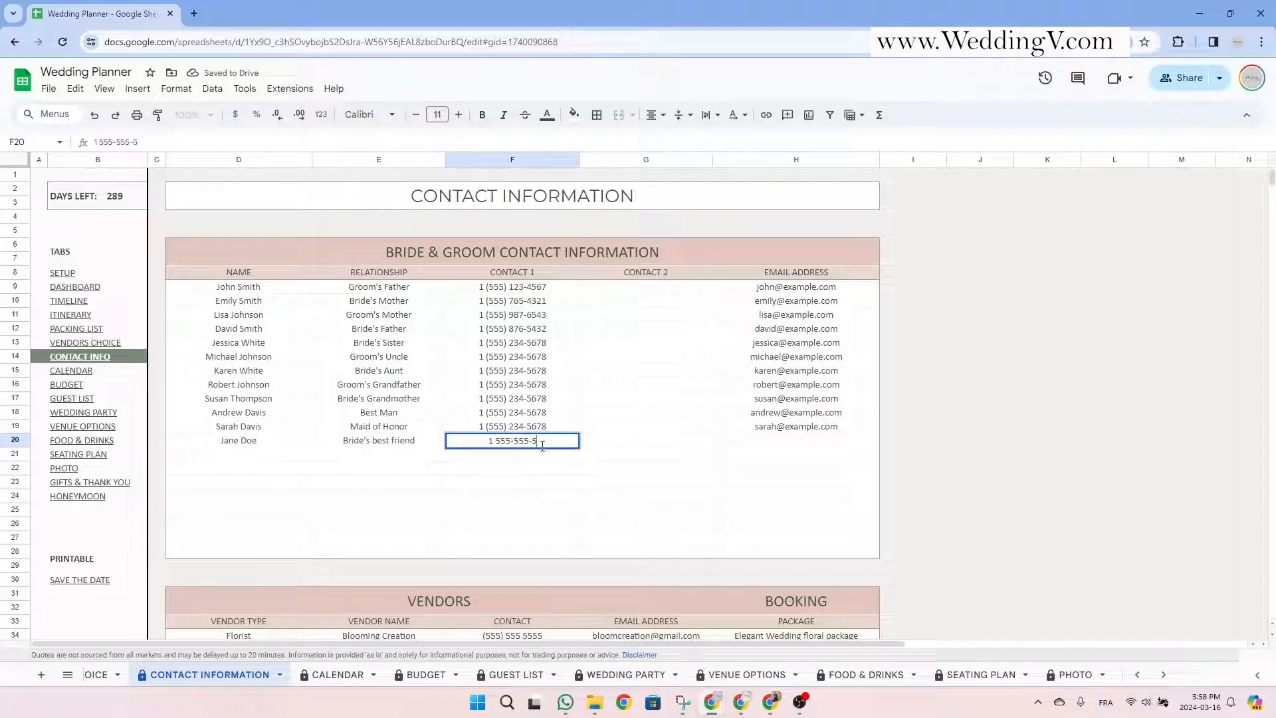
{"action": "type", "text": "555"}
{"action": "left_click", "coordinate": [794, 443]}
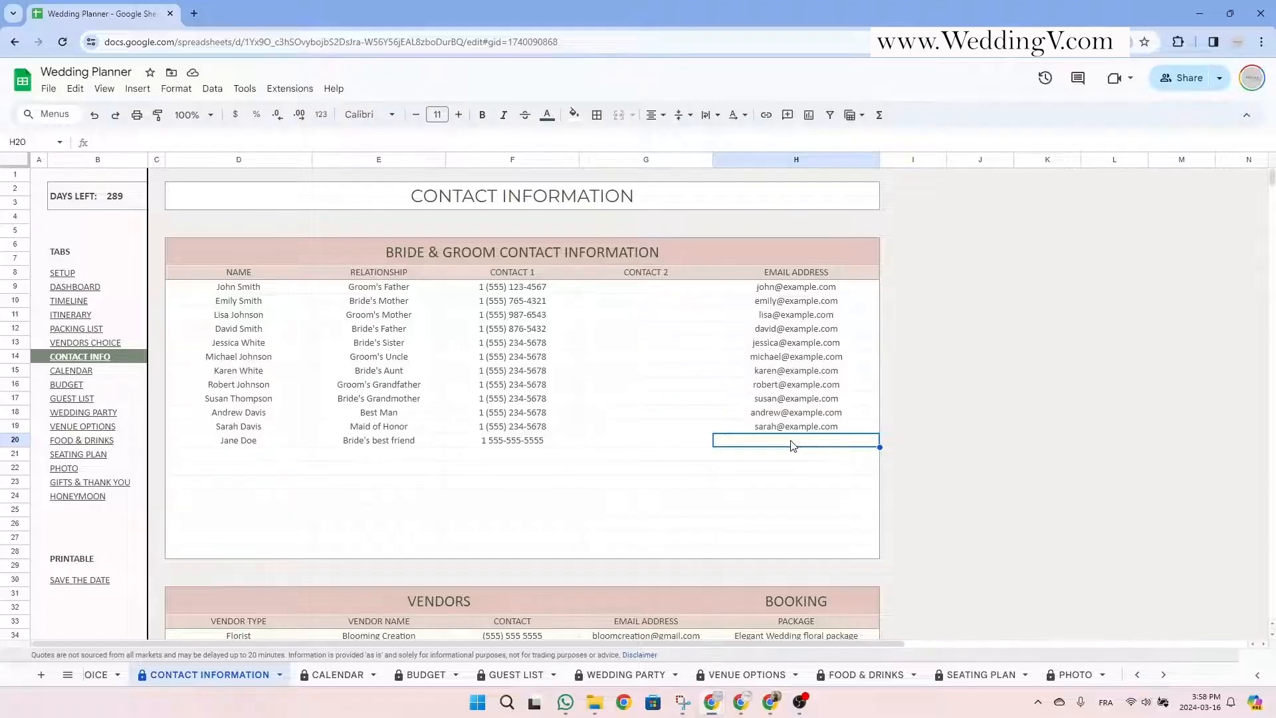
Review the VENDORS table rows from Florist downward on the contact sheet.
{"action": "scroll", "coordinate": [790, 445], "scroll_direction": "down", "scroll_amount": 6}
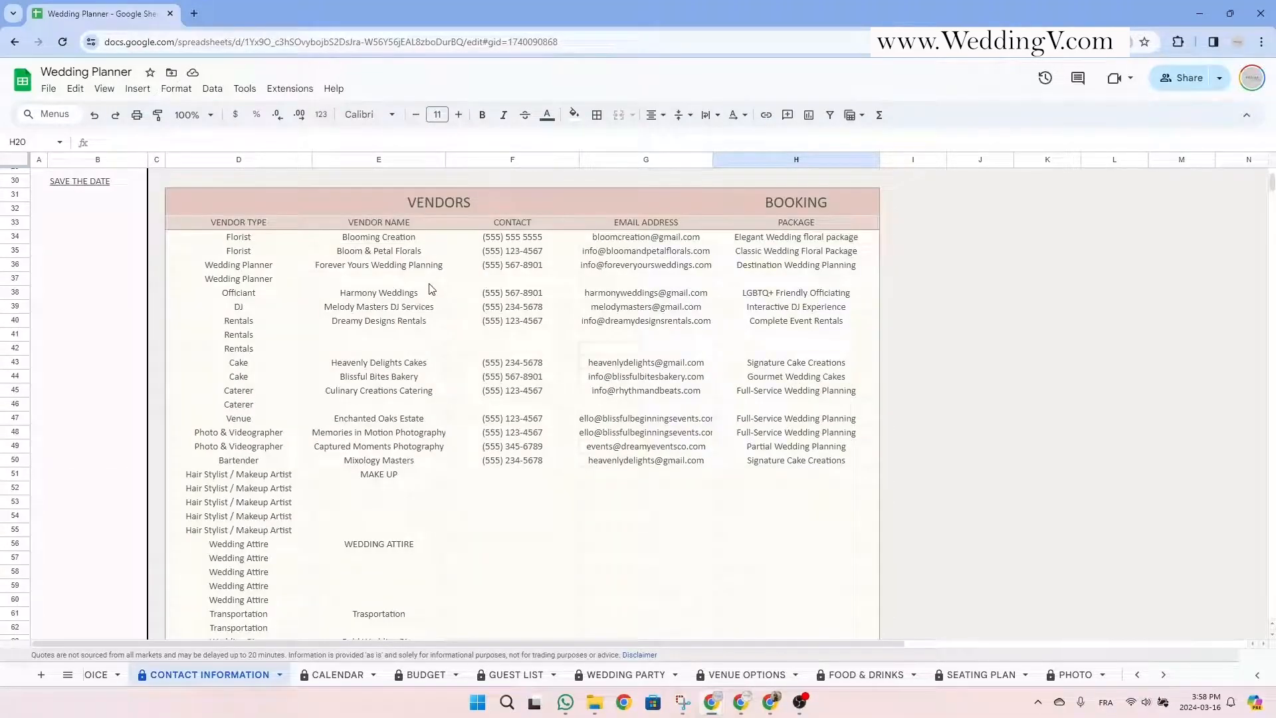
{"action": "left_click", "coordinate": [408, 198]}
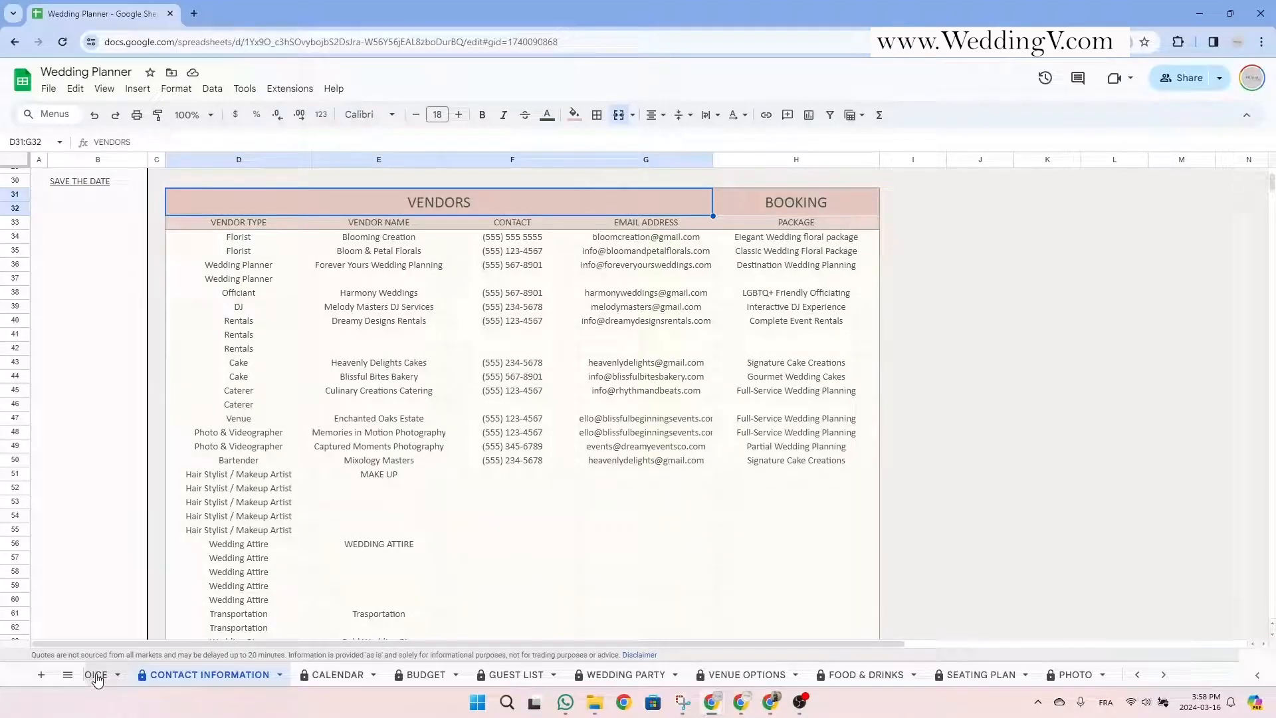
{"action": "scroll", "coordinate": [97, 676], "scroll_direction": "up", "scroll_amount": 2}
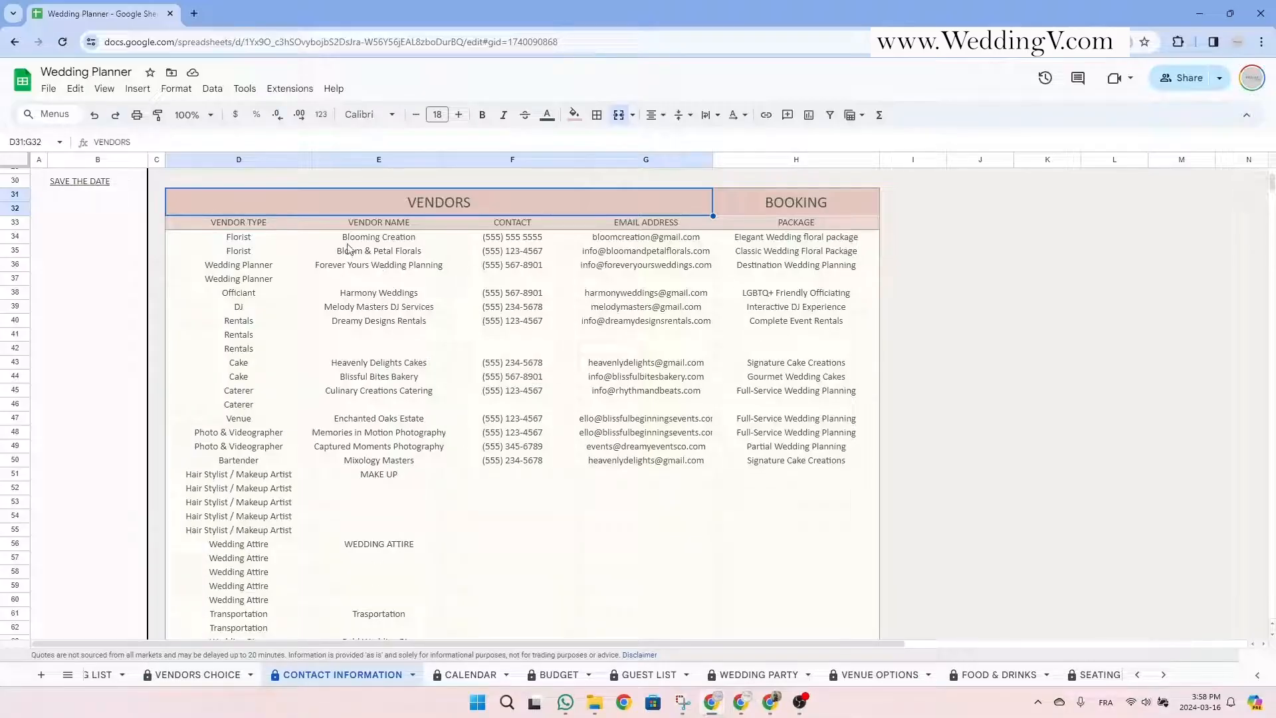
{"action": "left_click_drag", "start_coordinate": [259, 241], "coordinate": [827, 529]}
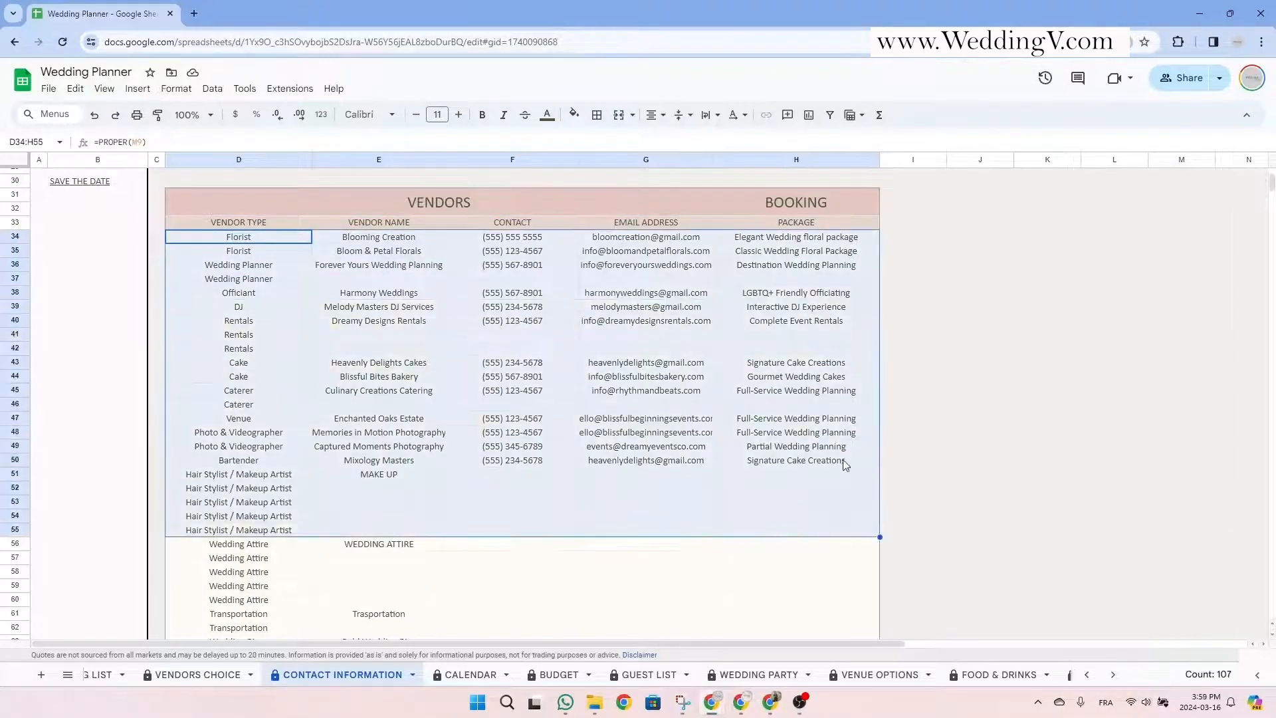
{"action": "left_click", "coordinate": [790, 554]}
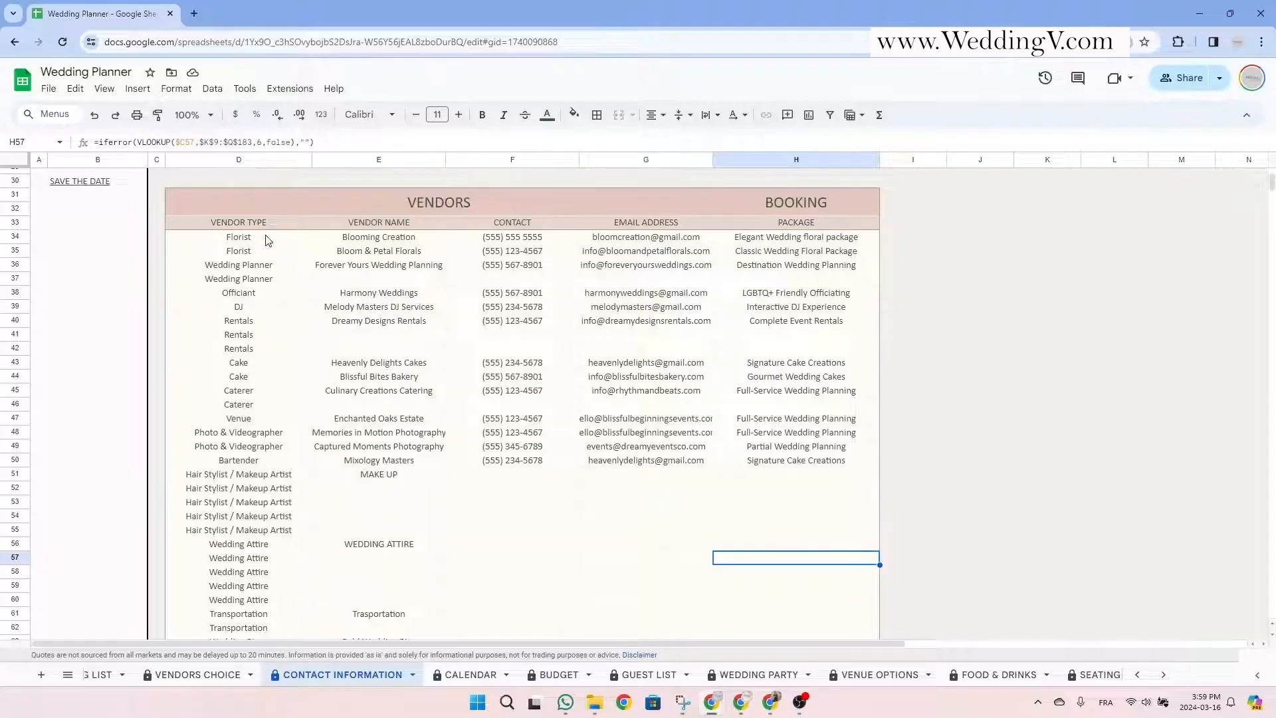
{"action": "left_click", "coordinate": [427, 201]}
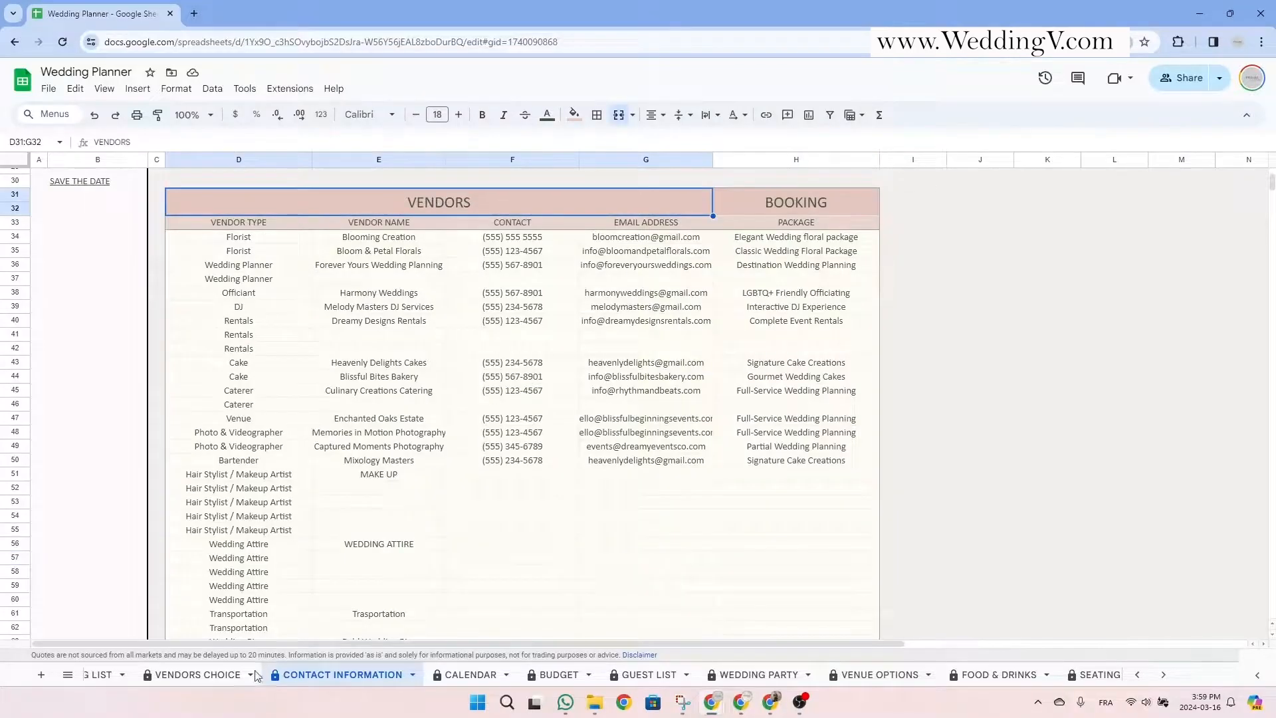
Glance at the VENDORS CHOICE sheet, return to CONTACT INFORMATION and select the two Florist cells.
{"action": "left_click", "coordinate": [199, 674]}
{"action": "scroll", "coordinate": [533, 492], "scroll_direction": "down", "scroll_amount": 6}
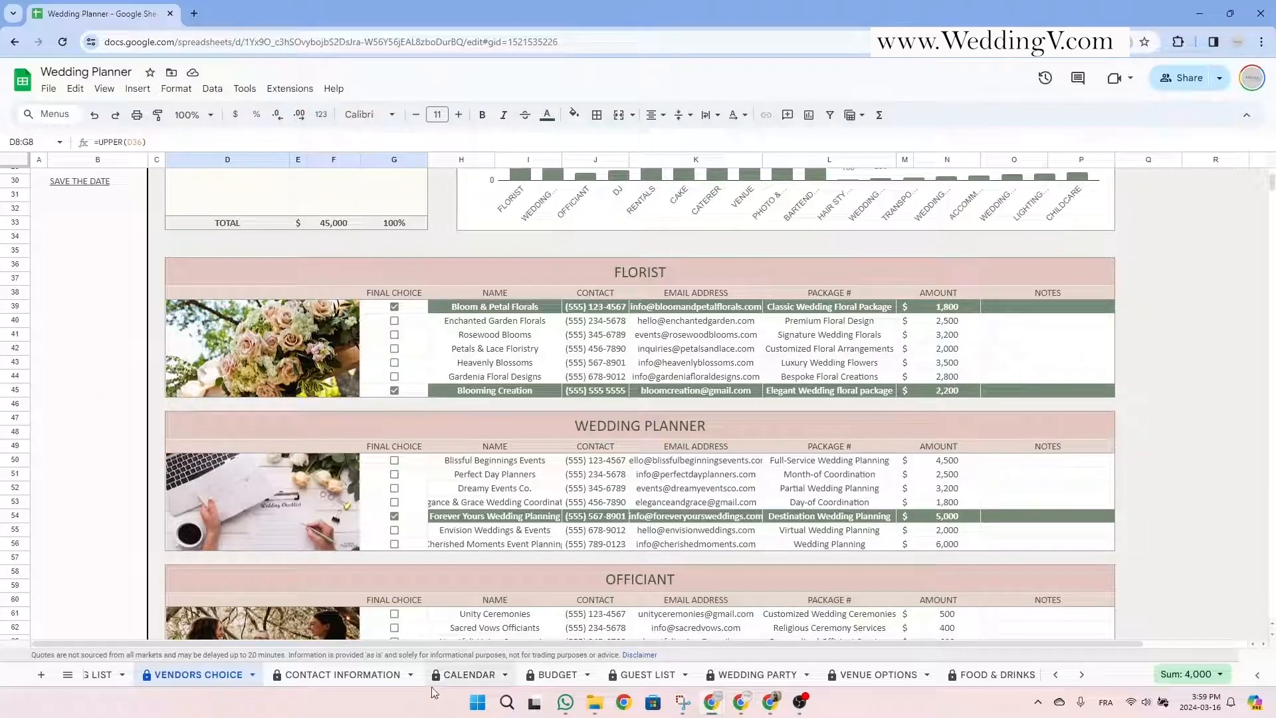
{"action": "left_click", "coordinate": [345, 676]}
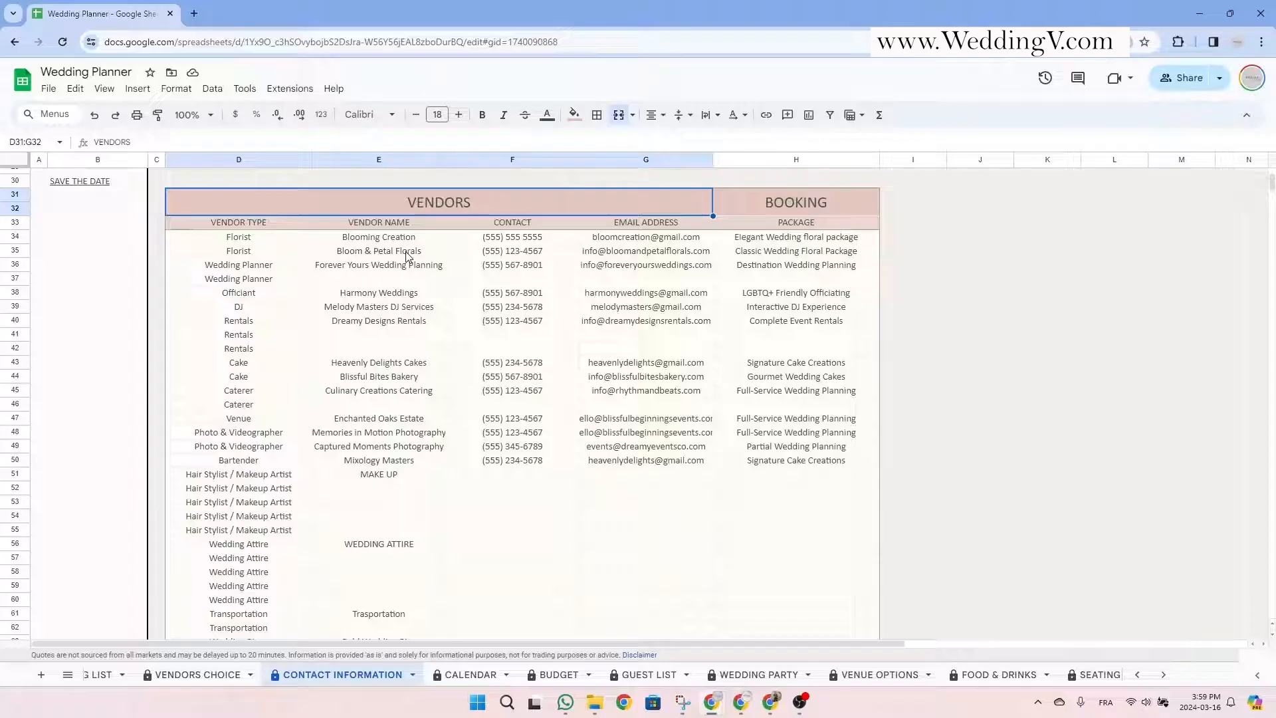
{"action": "left_click_drag", "start_coordinate": [258, 239], "coordinate": [260, 349]}
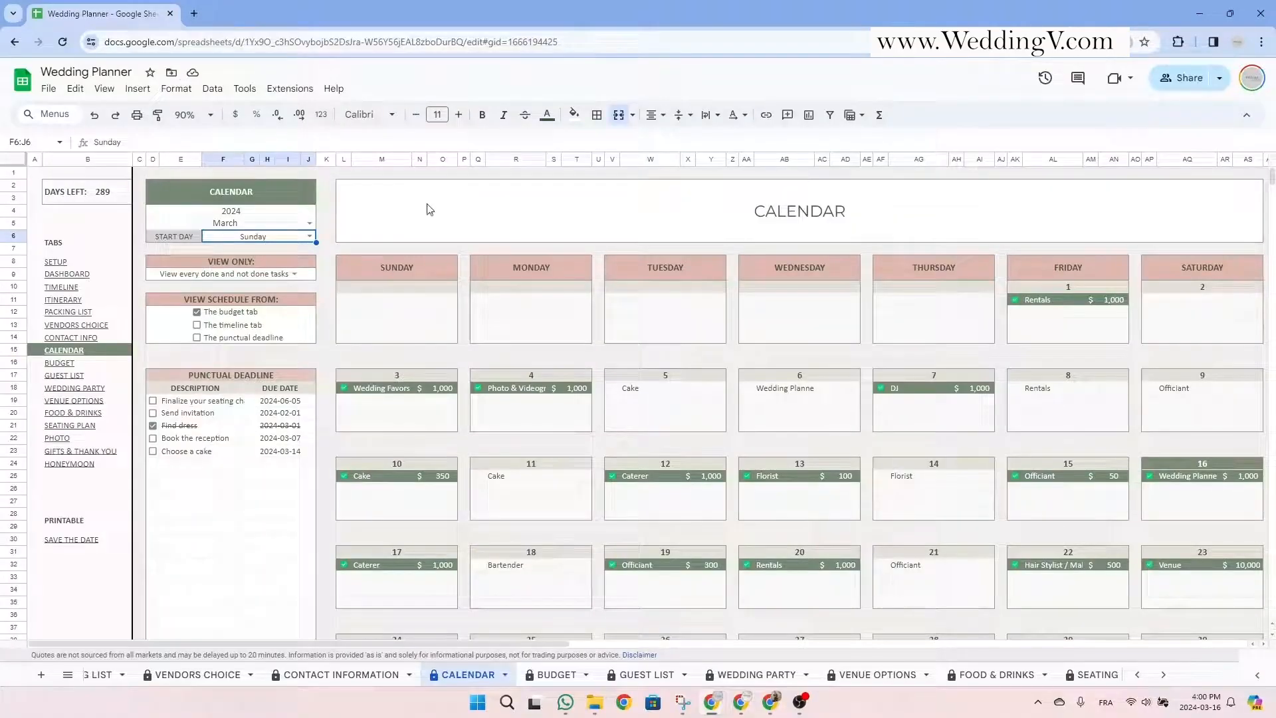
{"action": "left_click", "coordinate": [426, 205]}
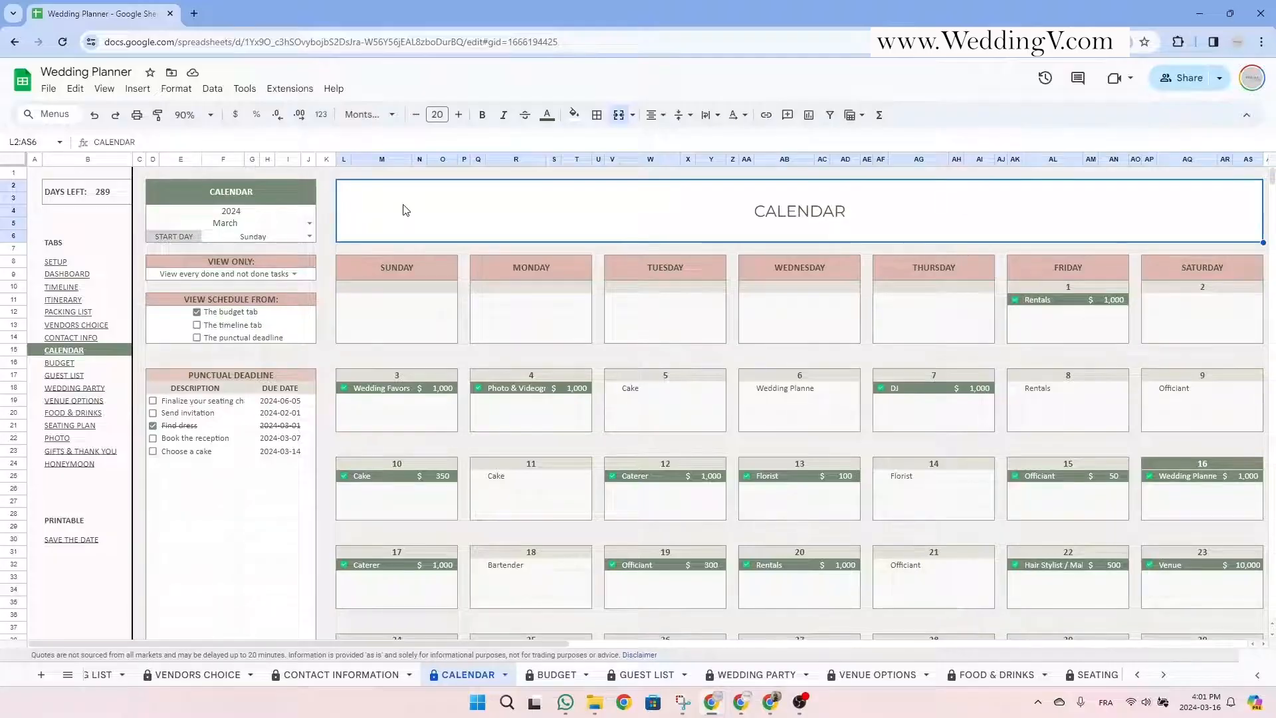
{"action": "double_click", "coordinate": [308, 223]}
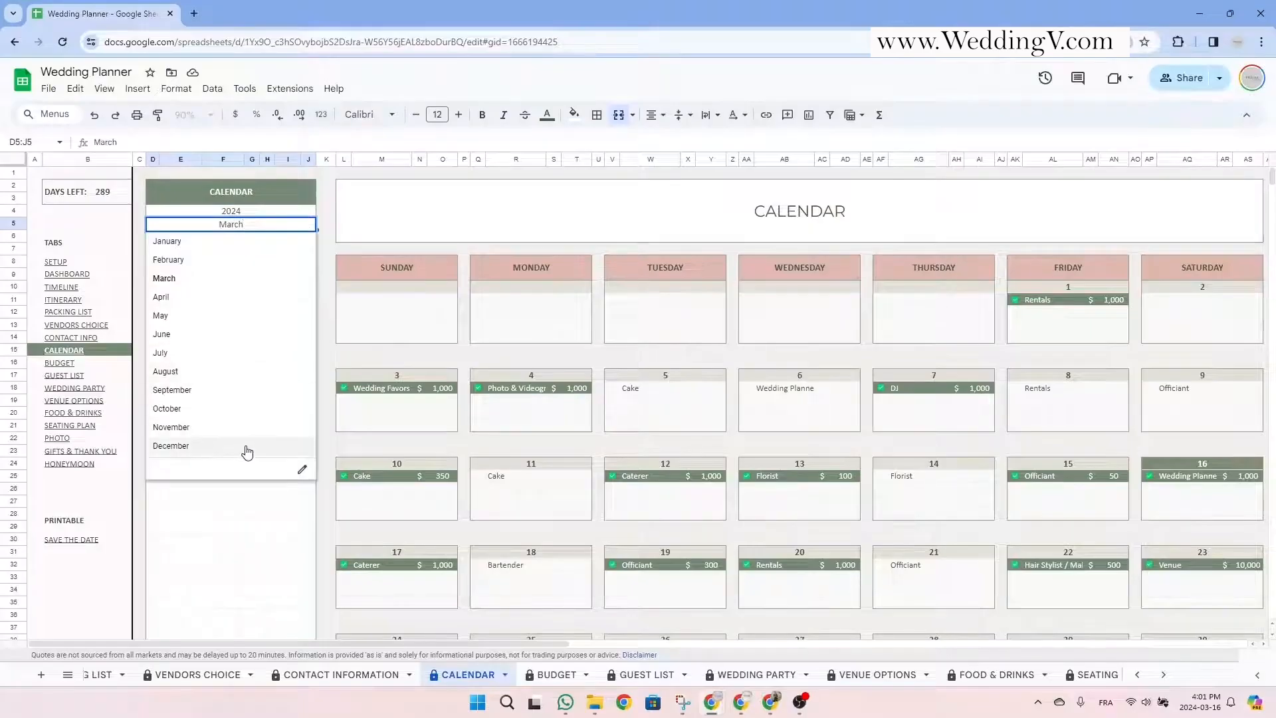
{"action": "left_click", "coordinate": [257, 296]}
{"action": "key", "text": "Return"}
{"action": "left_click", "coordinate": [244, 281]}
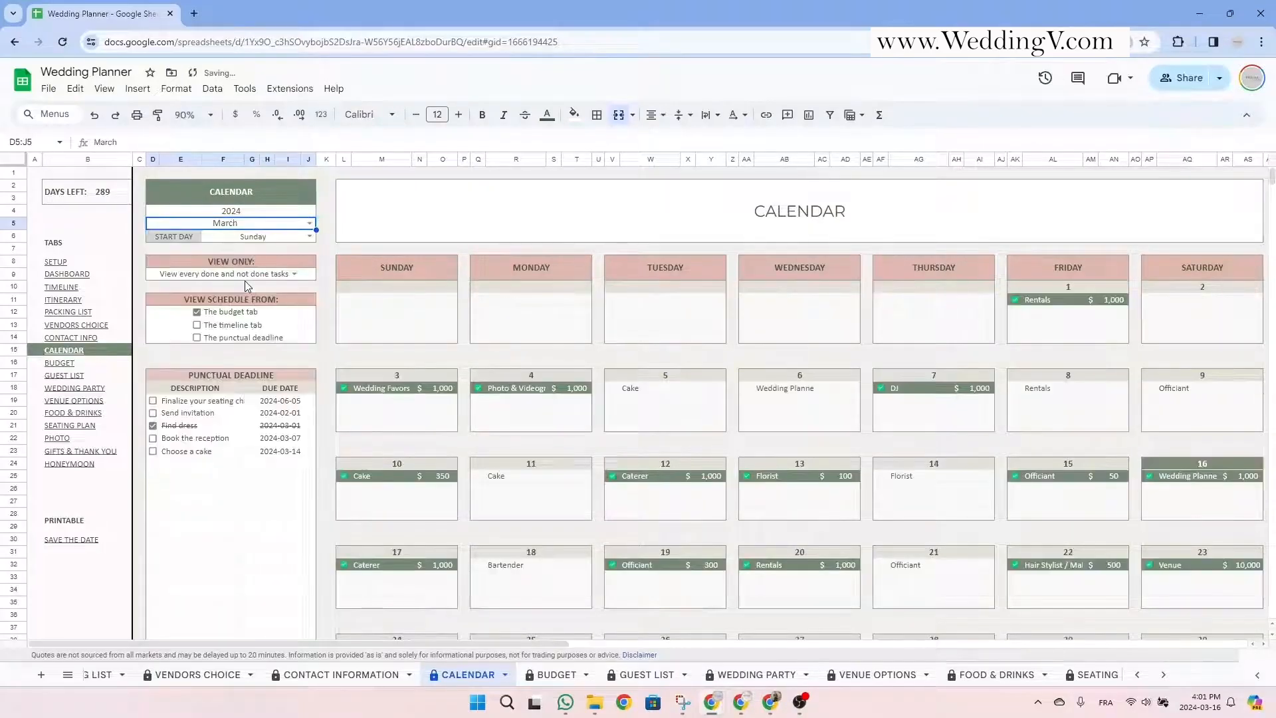
{"action": "left_click", "coordinate": [308, 236]}
{"action": "left_click", "coordinate": [405, 223]}
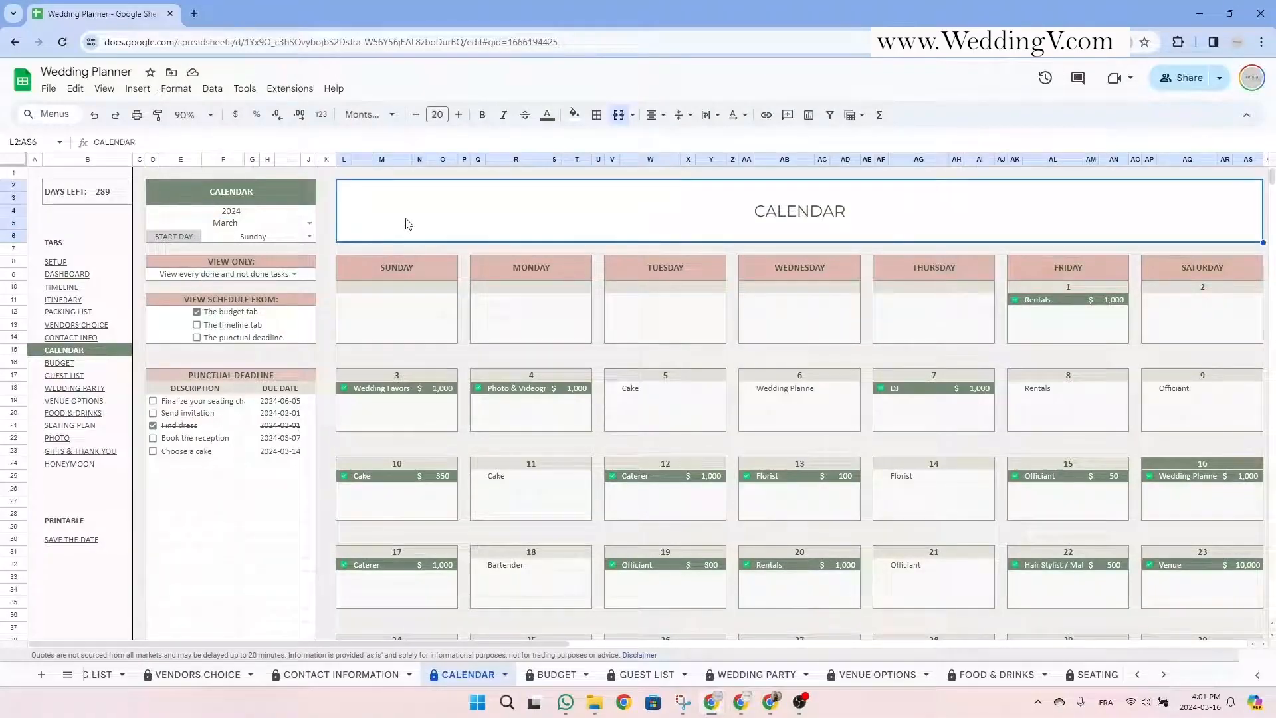
{"action": "left_click", "coordinate": [421, 271]}
{"action": "left_click", "coordinate": [949, 211]}
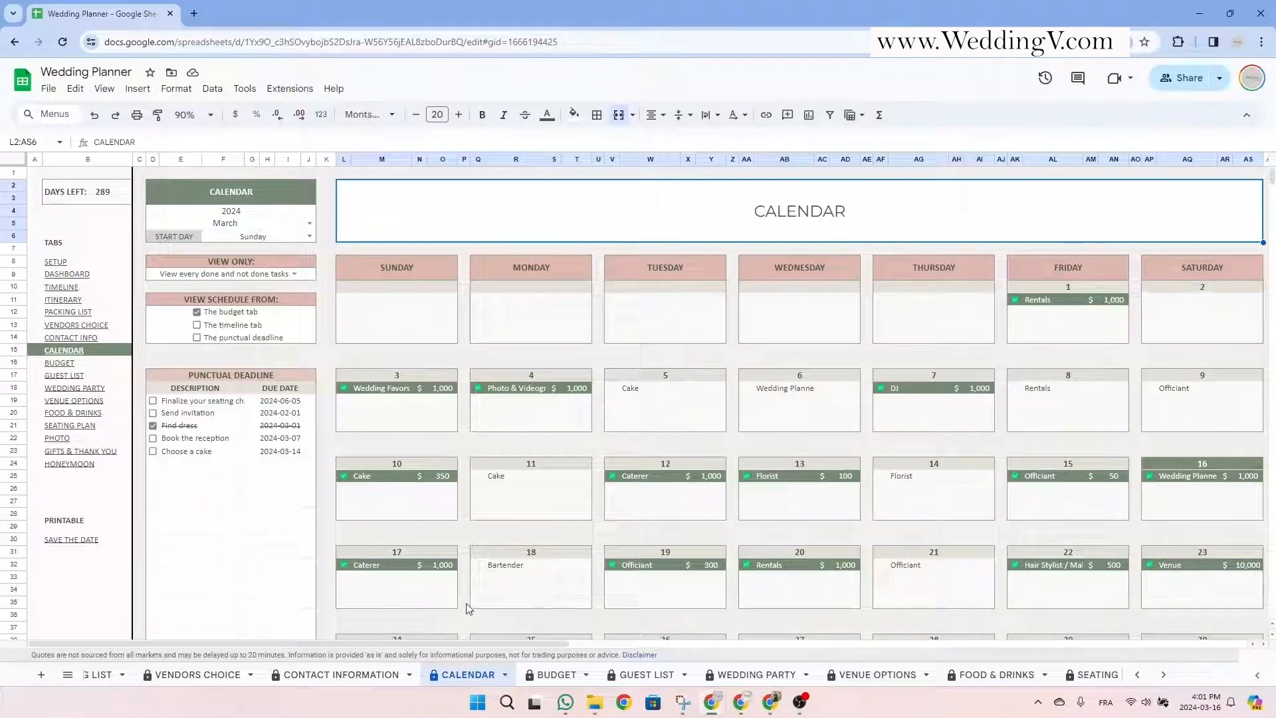
{"action": "scroll", "coordinate": [311, 684], "scroll_direction": "up", "scroll_amount": 5}
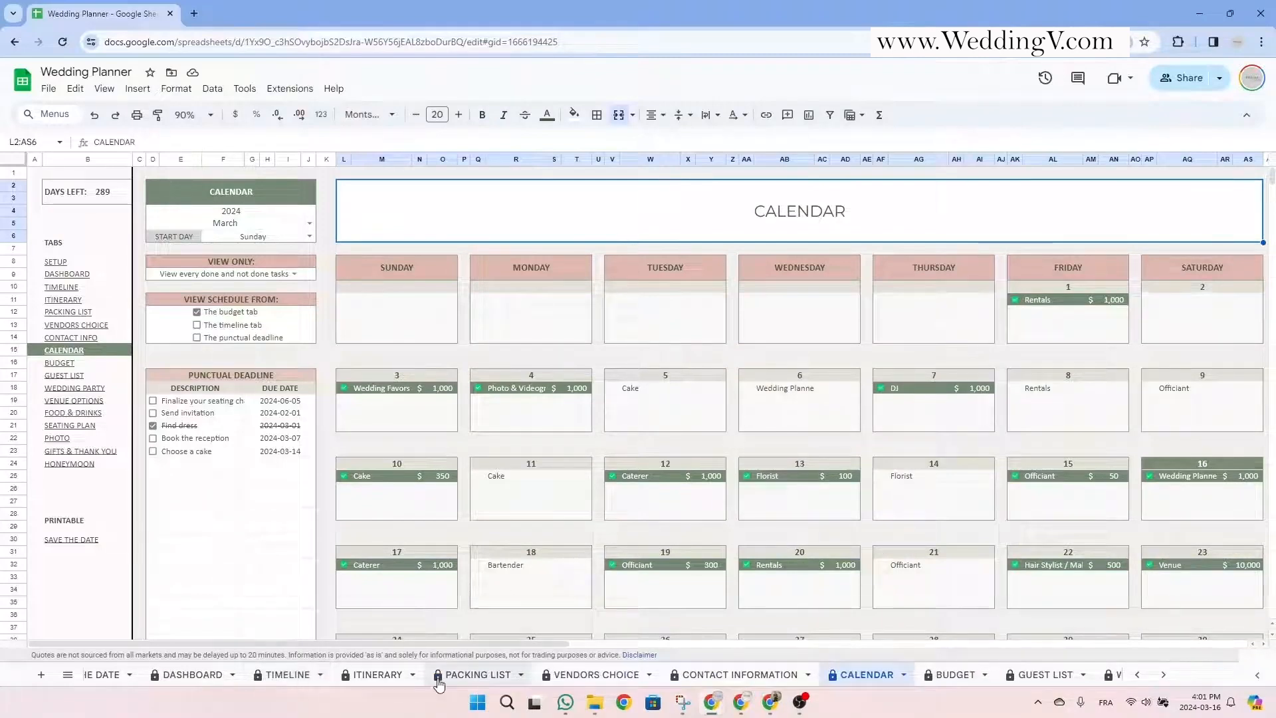
Tick Find dress and Book the reception as done in the punctual deadline list.
{"action": "scroll", "coordinate": [630, 686], "scroll_direction": "down", "scroll_amount": 5}
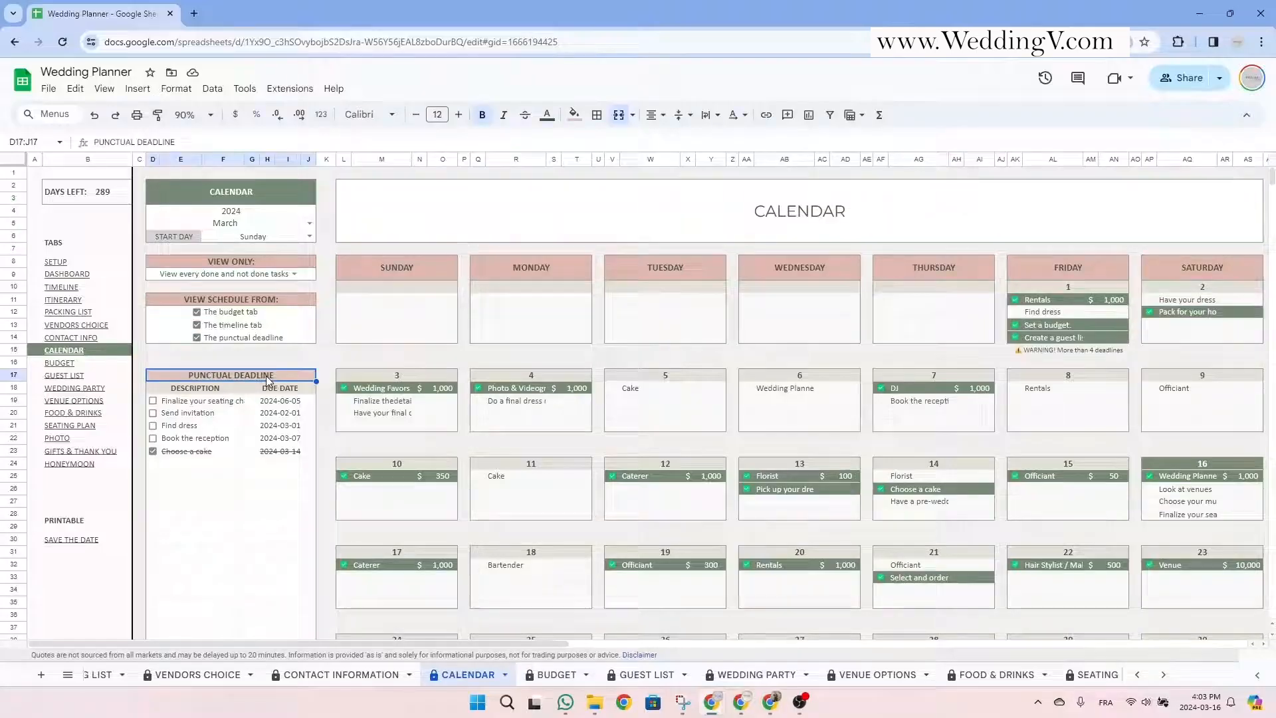
{"action": "left_click_drag", "start_coordinate": [270, 378], "coordinate": [261, 526]}
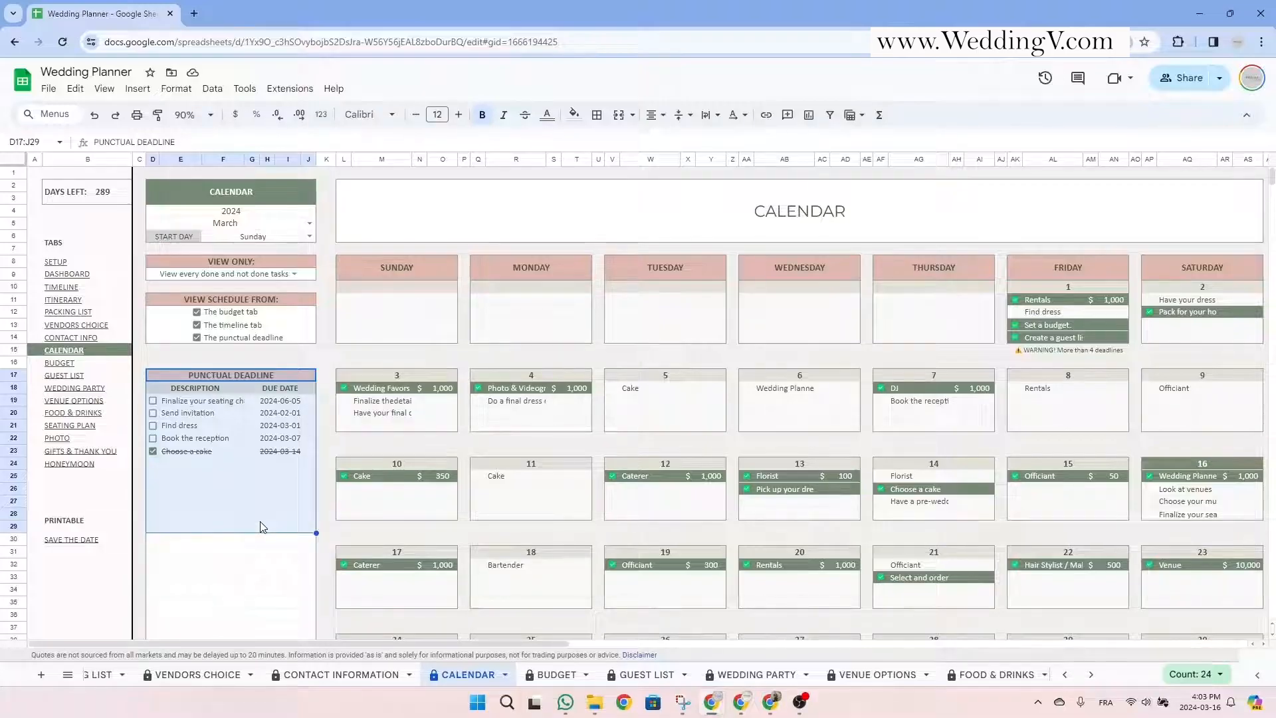
{"action": "left_click", "coordinate": [287, 391]}
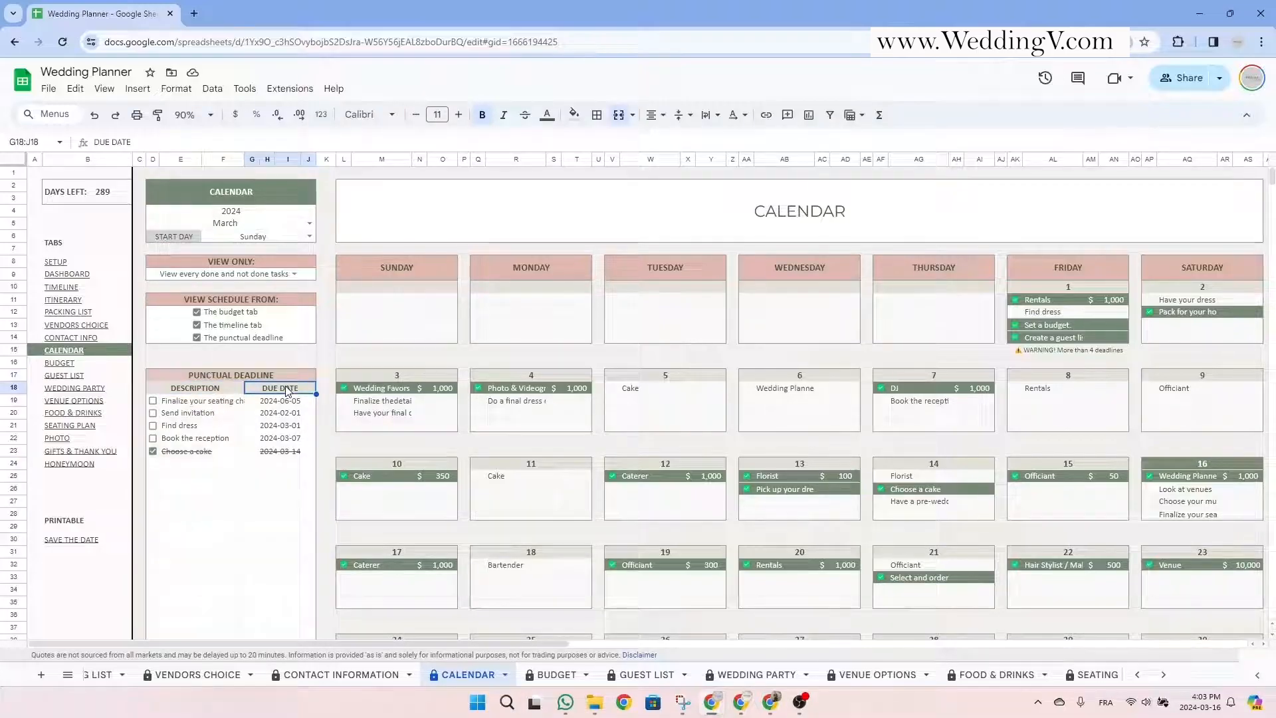
{"action": "left_click", "coordinate": [153, 425]}
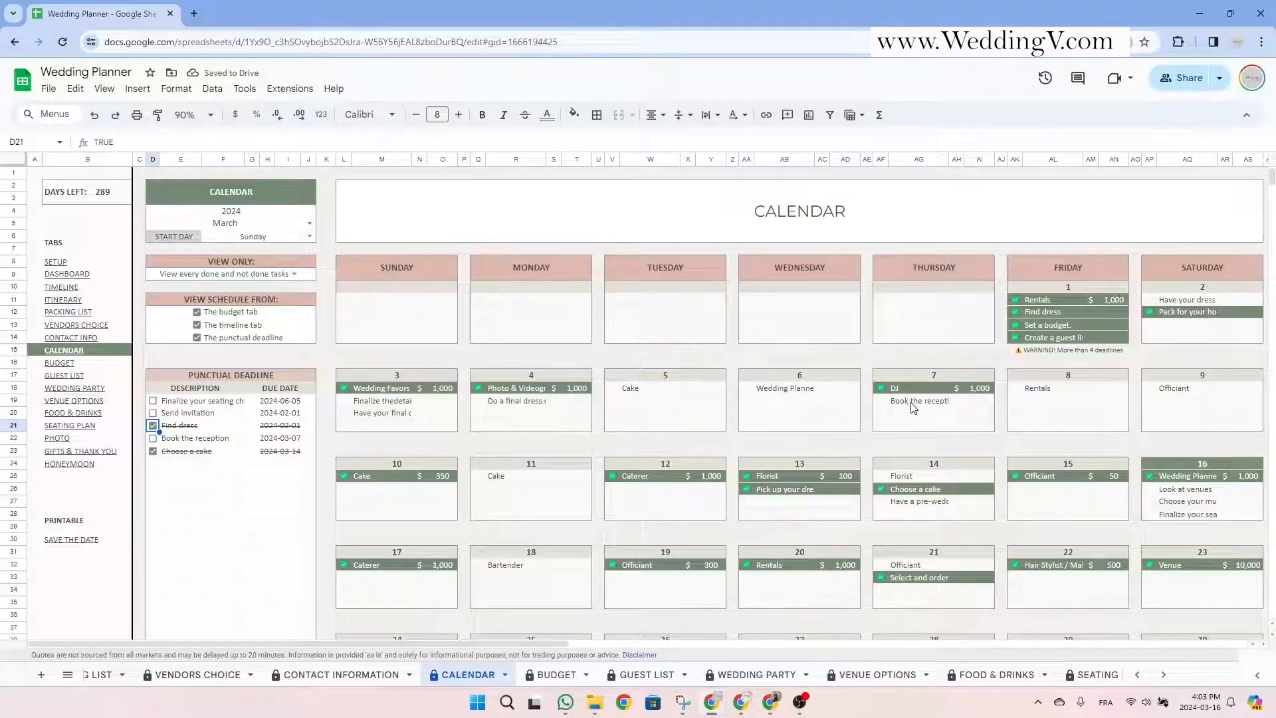
{"action": "left_click", "coordinate": [153, 439]}
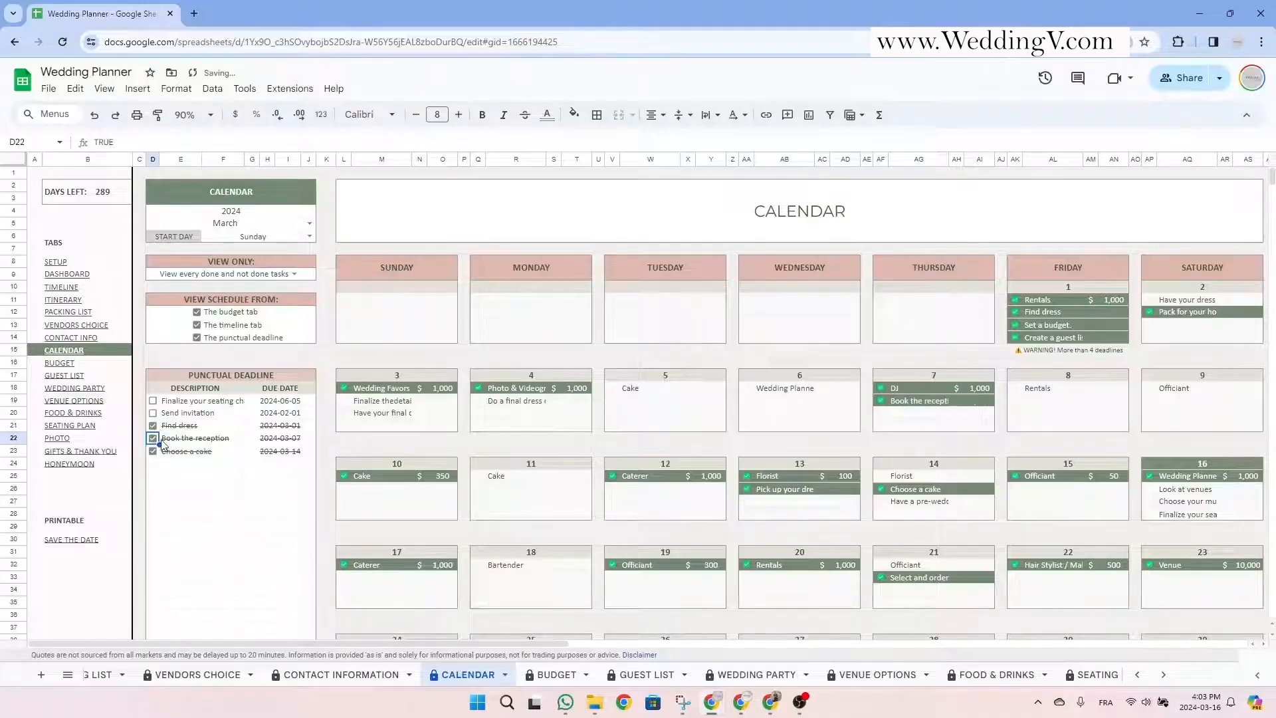
{"action": "left_click", "coordinate": [258, 511]}
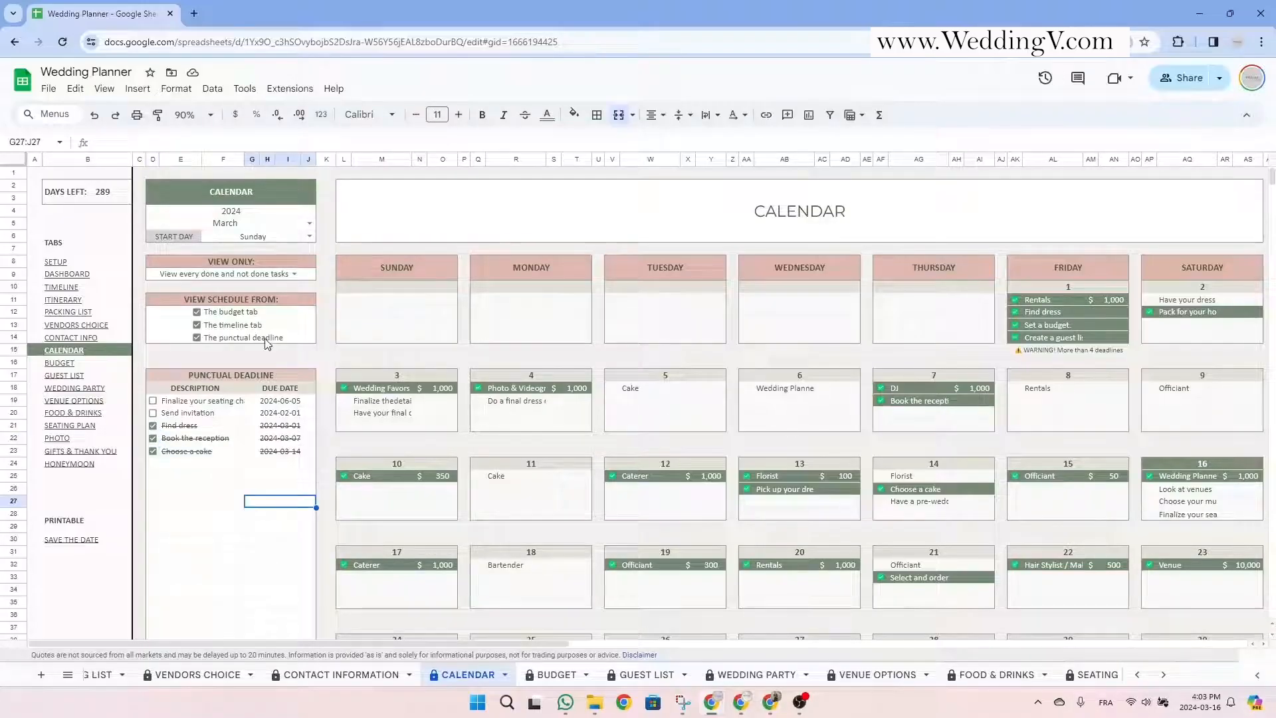
{"action": "left_click_drag", "start_coordinate": [277, 269], "coordinate": [276, 336]}
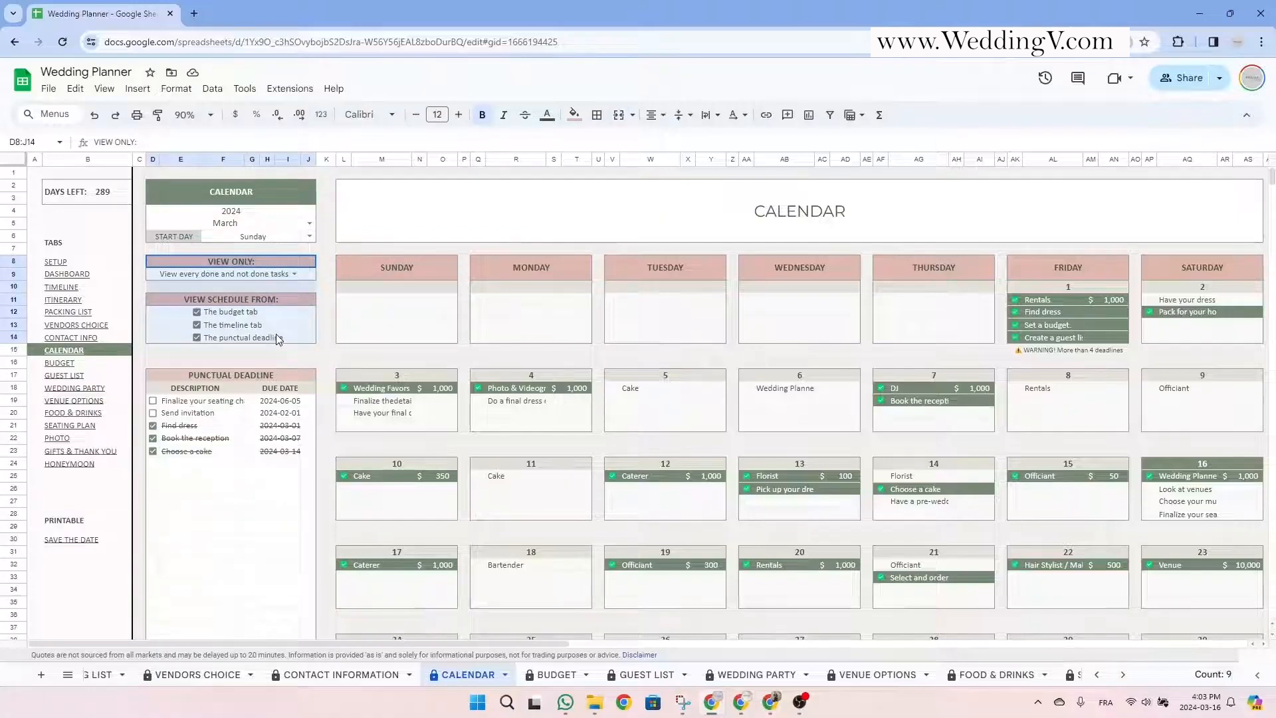
Try the VIEW ONLY filter with Not Done tasks, Done tasks, then both.
{"action": "left_click", "coordinate": [324, 287]}
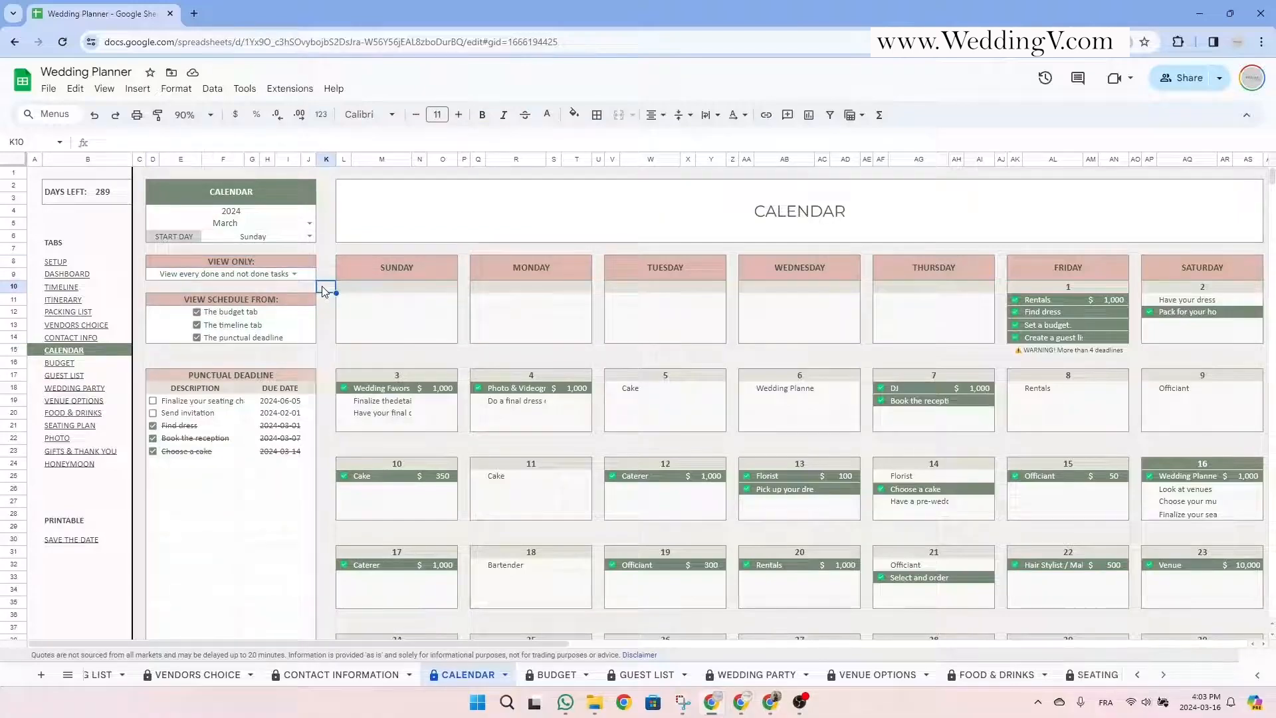
{"action": "left_click", "coordinate": [299, 275]}
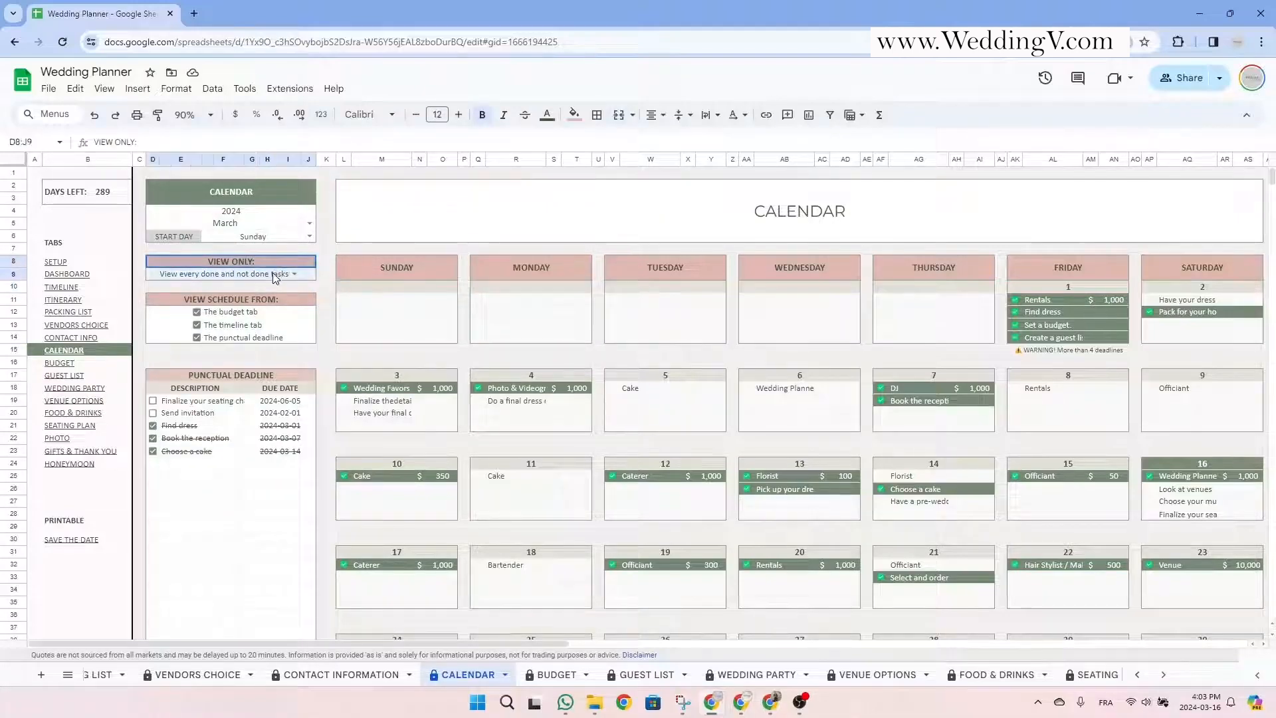
{"action": "left_click", "coordinate": [295, 275]}
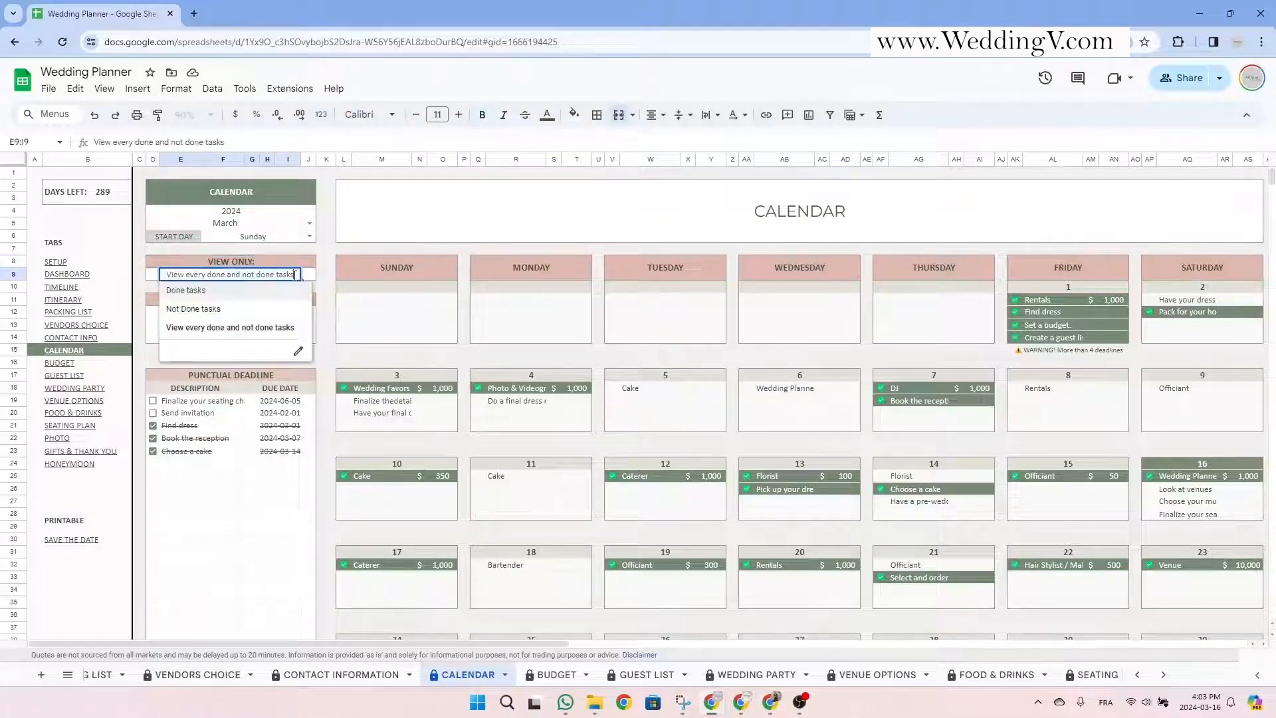
{"action": "left_click", "coordinate": [225, 309]}
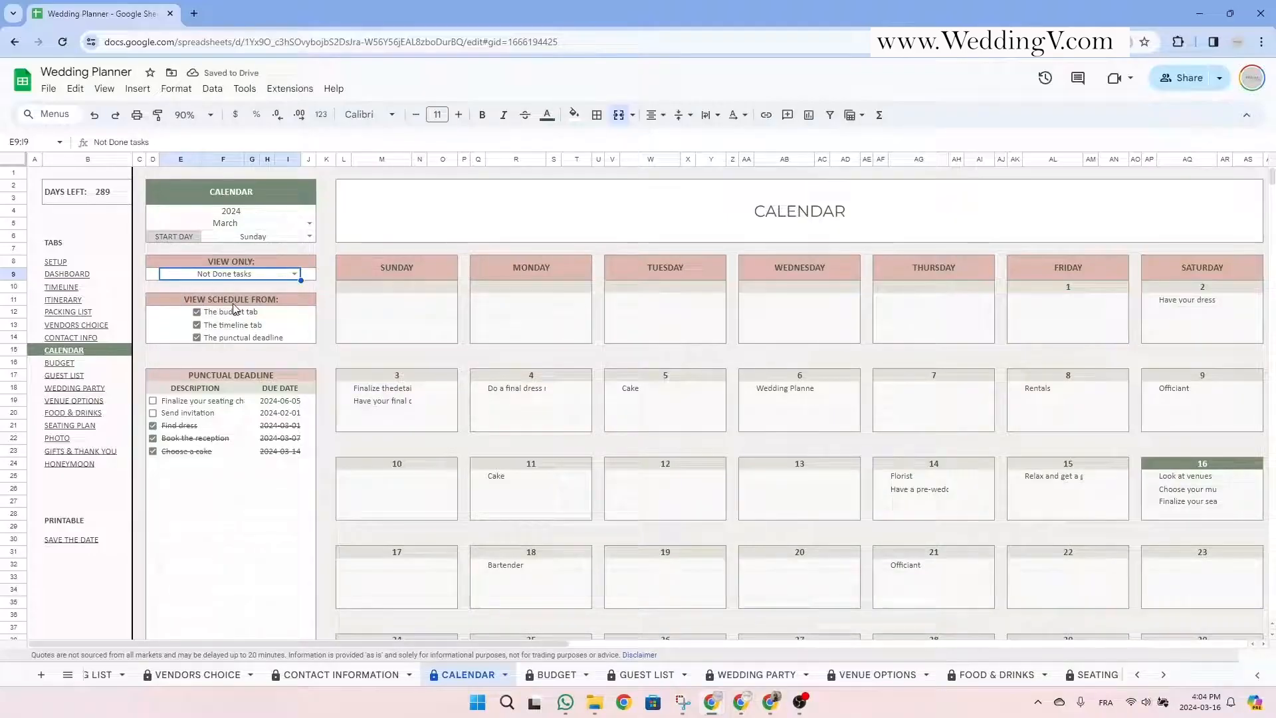
{"action": "double_click", "coordinate": [293, 275]}
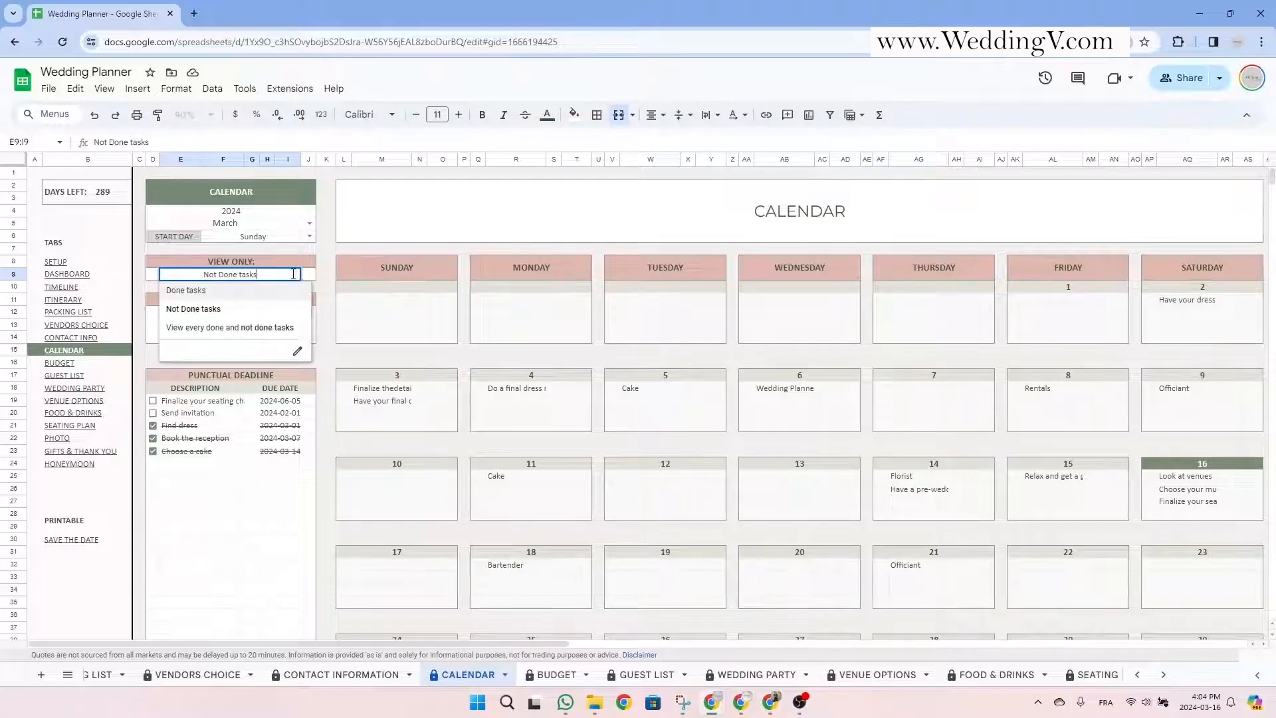
{"action": "left_click", "coordinate": [238, 292]}
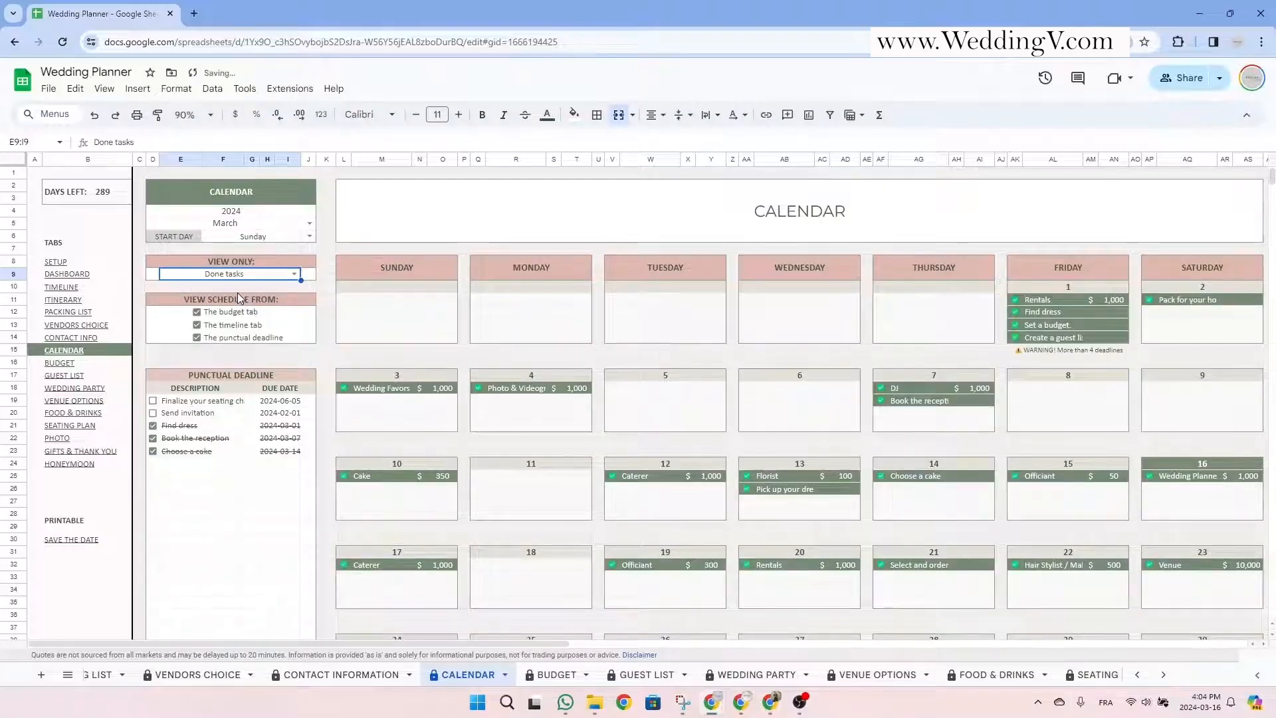
{"action": "left_click", "coordinate": [293, 273]}
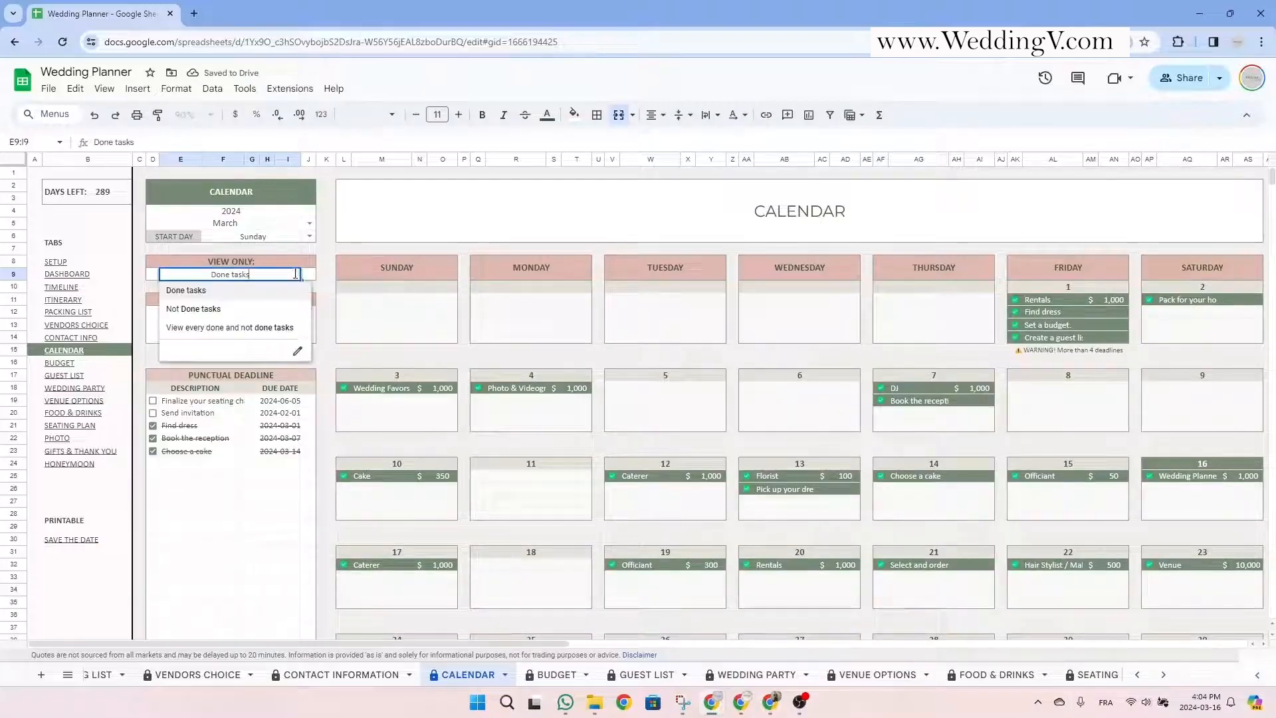
{"action": "left_click", "coordinate": [259, 332]}
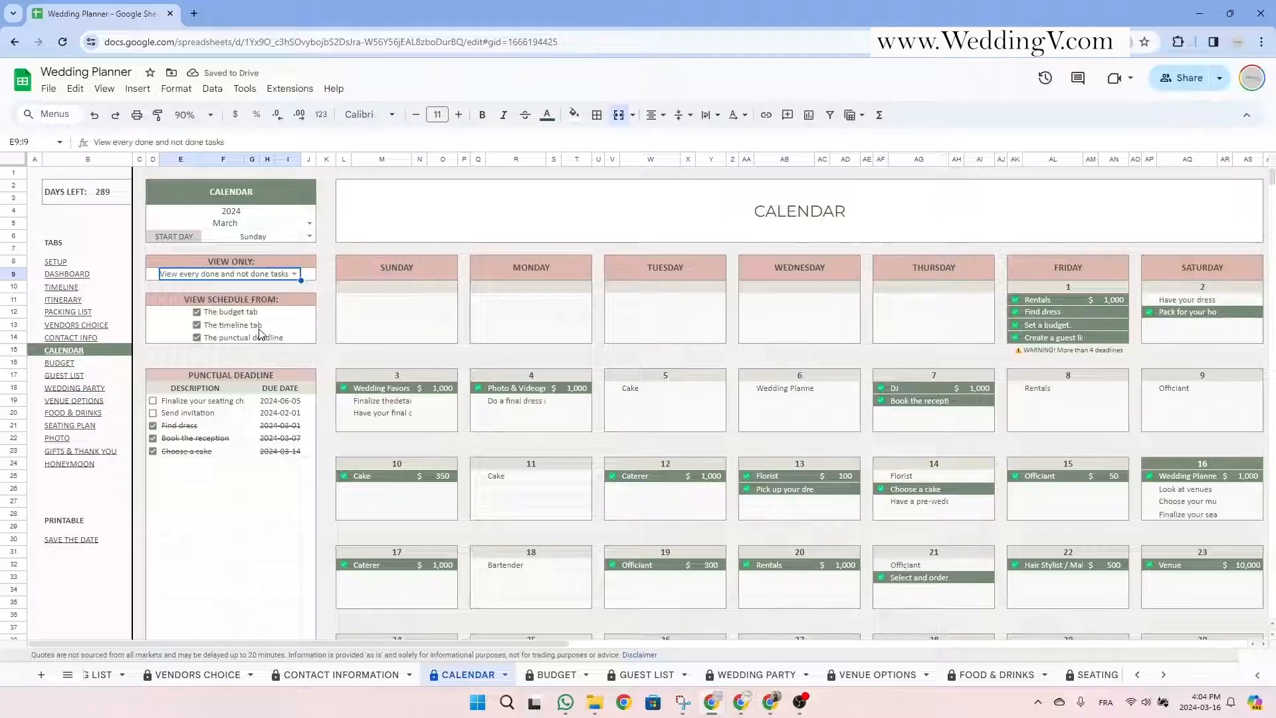
Review the schedule options and deadline list, then set VIEW ONLY to Not Done tasks.
{"action": "left_click_drag", "start_coordinate": [260, 301], "coordinate": [269, 345]}
{"action": "left_click", "coordinate": [265, 354]}
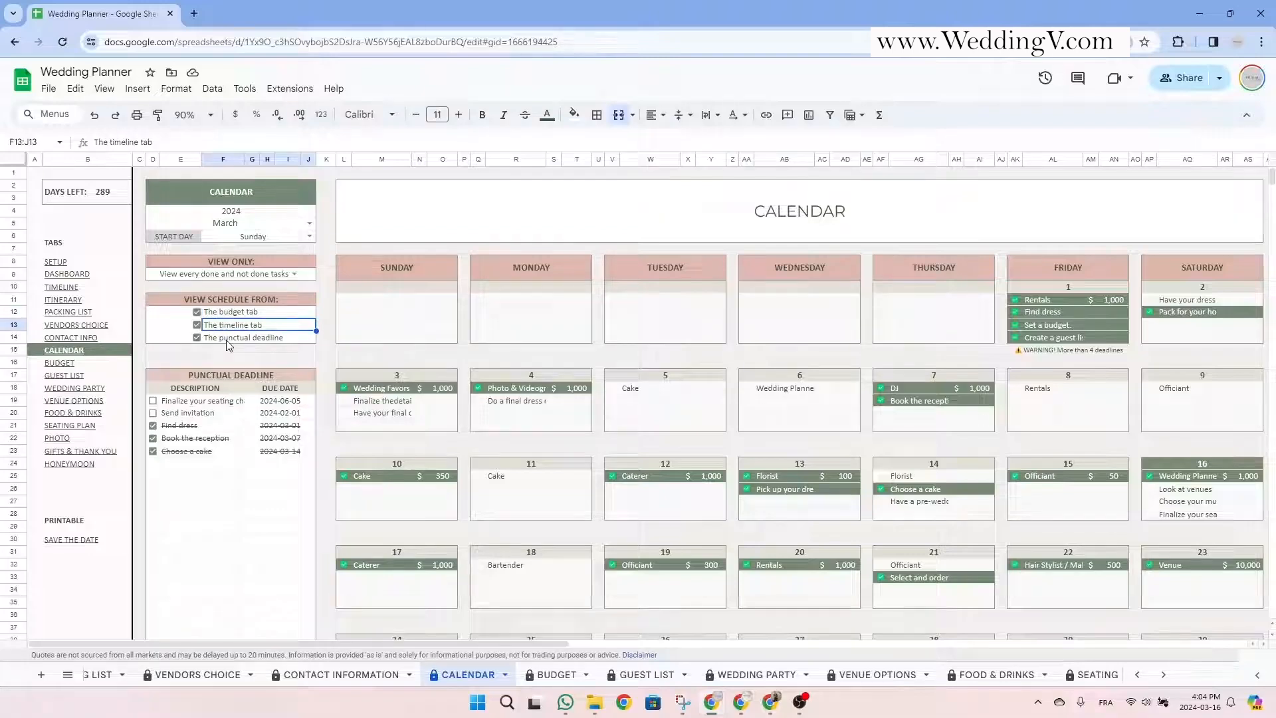
{"action": "left_click", "coordinate": [227, 339]}
{"action": "left_click_drag", "start_coordinate": [220, 373], "coordinate": [210, 490]}
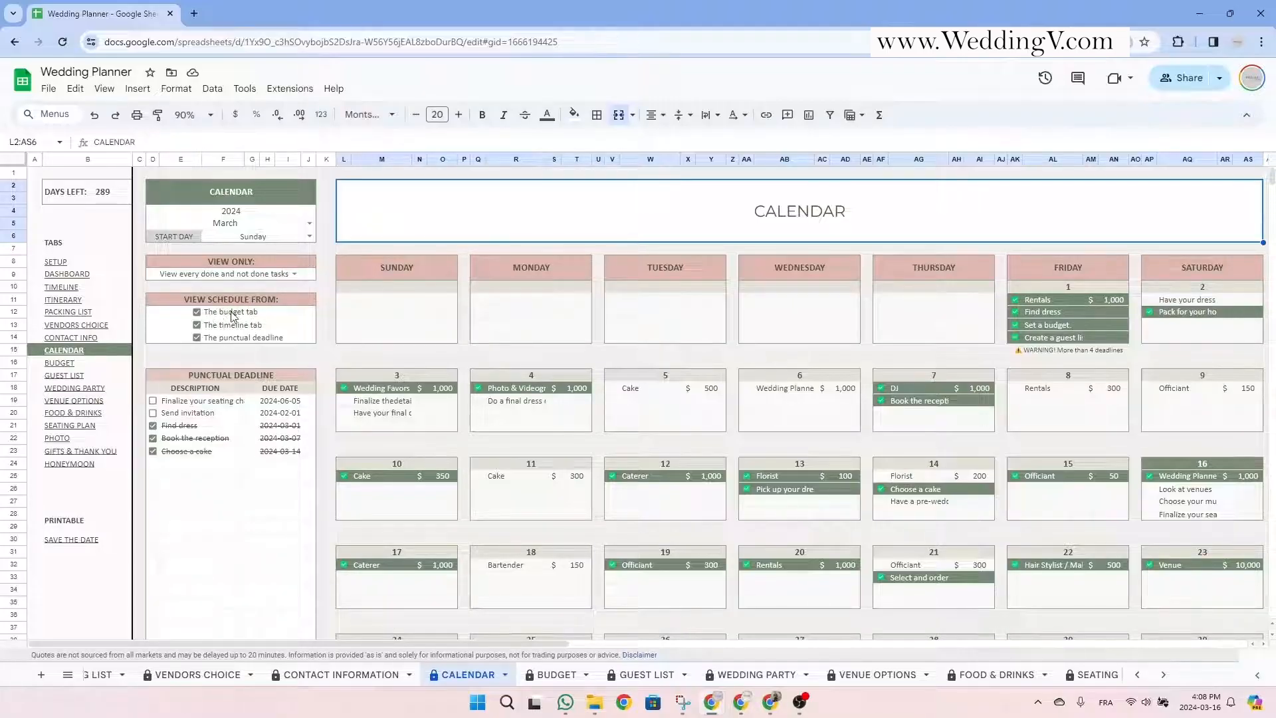
{"action": "left_click", "coordinate": [295, 275]}
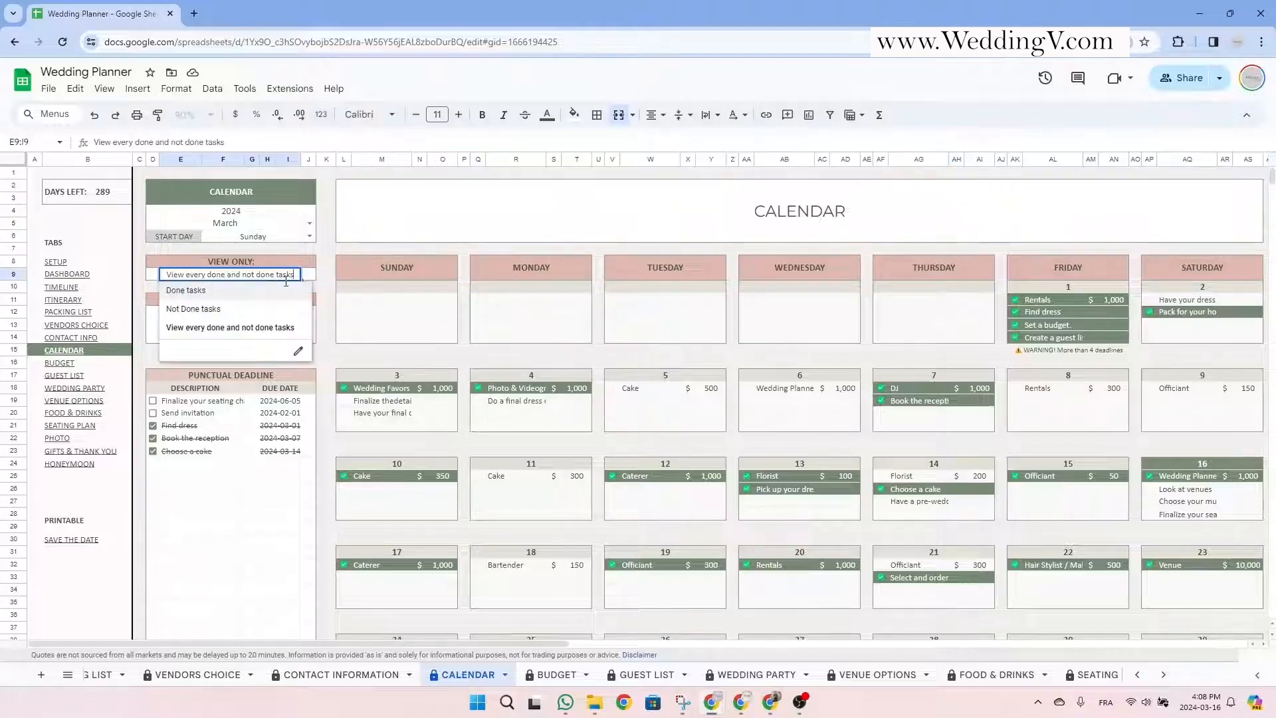
{"action": "left_click", "coordinate": [213, 311]}
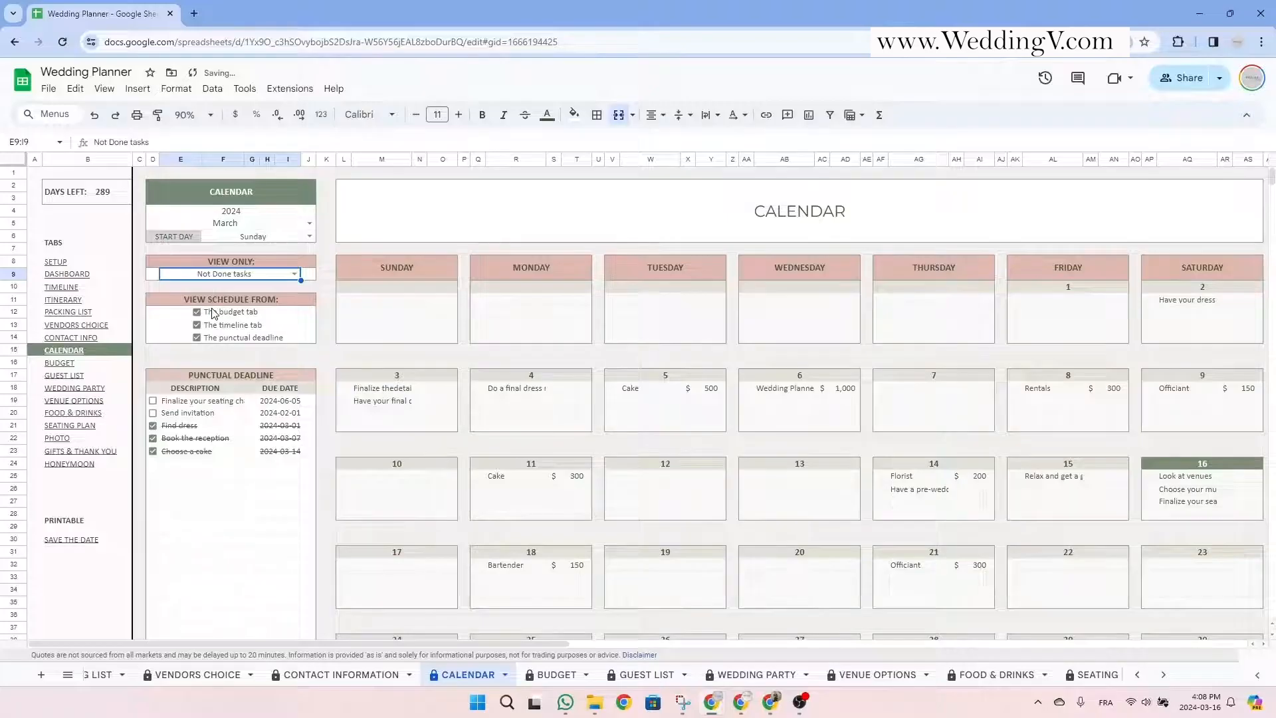
{"action": "left_click", "coordinate": [226, 315]}
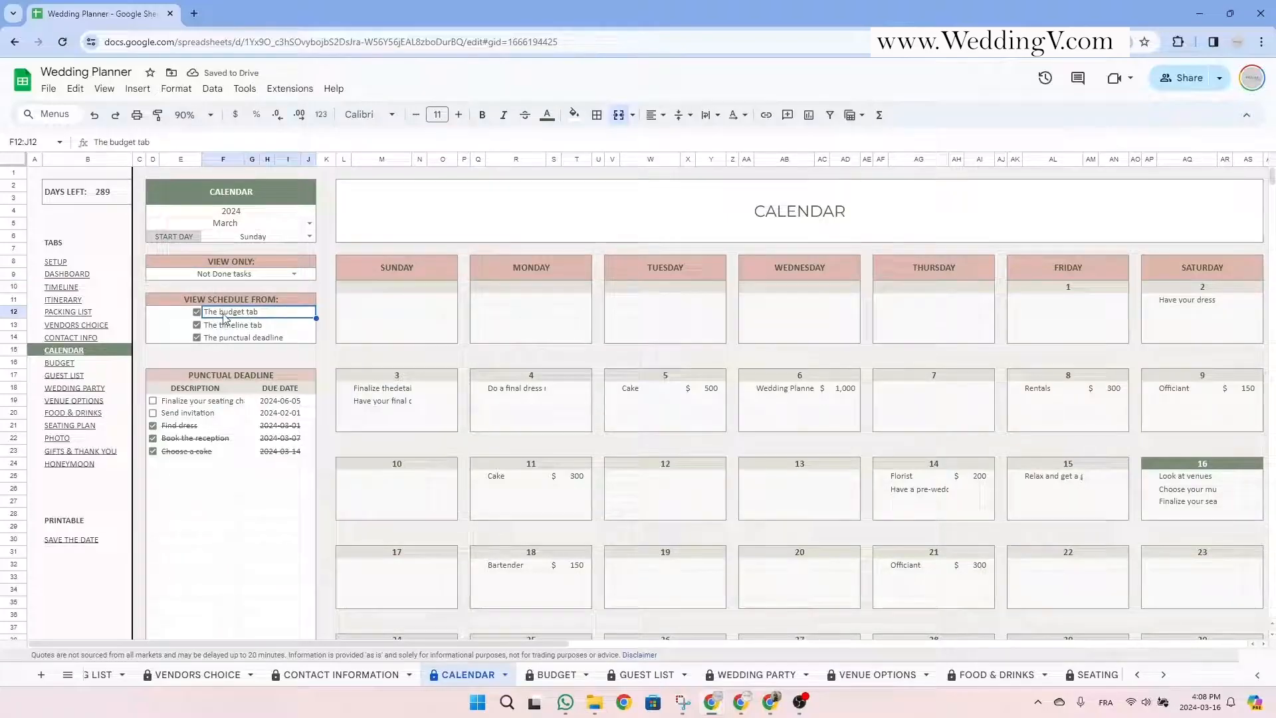
Uncheck the timeline and punctual deadline sources and inspect the Cake, Wedding Planner and Rentals entries.
{"action": "left_click", "coordinate": [197, 325]}
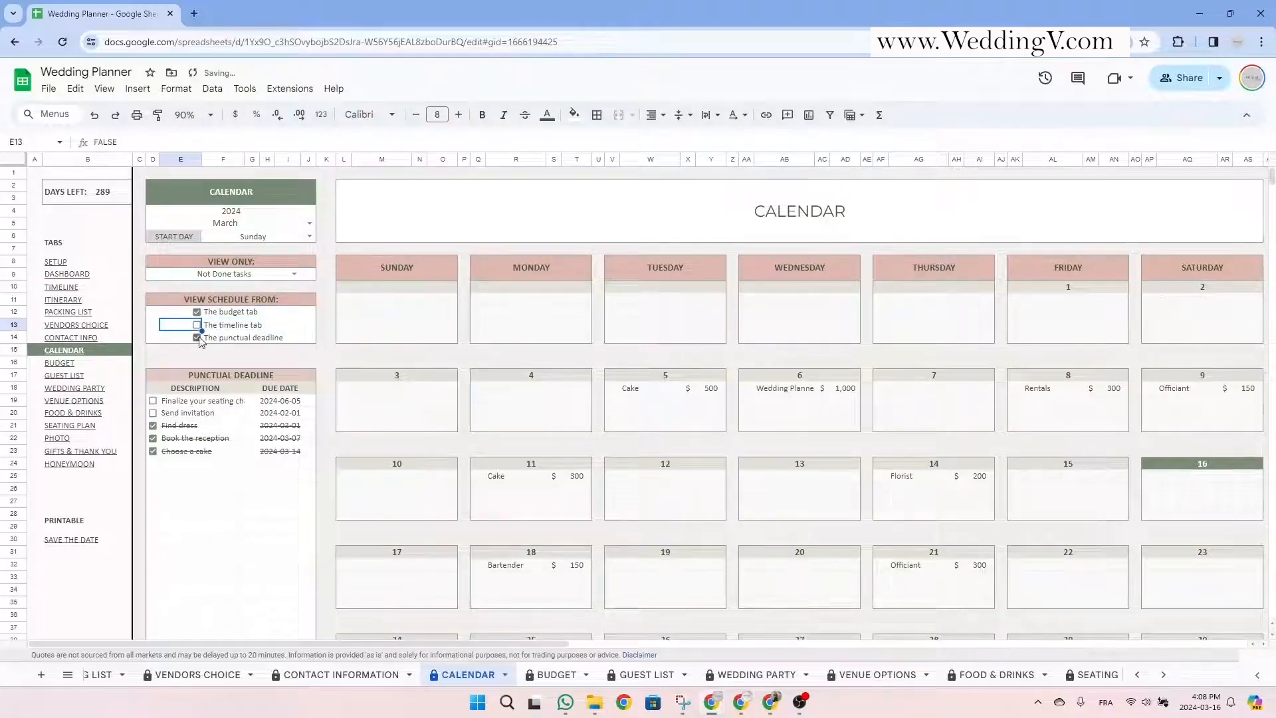
{"action": "left_click", "coordinate": [197, 337]}
{"action": "left_click", "coordinate": [279, 340]}
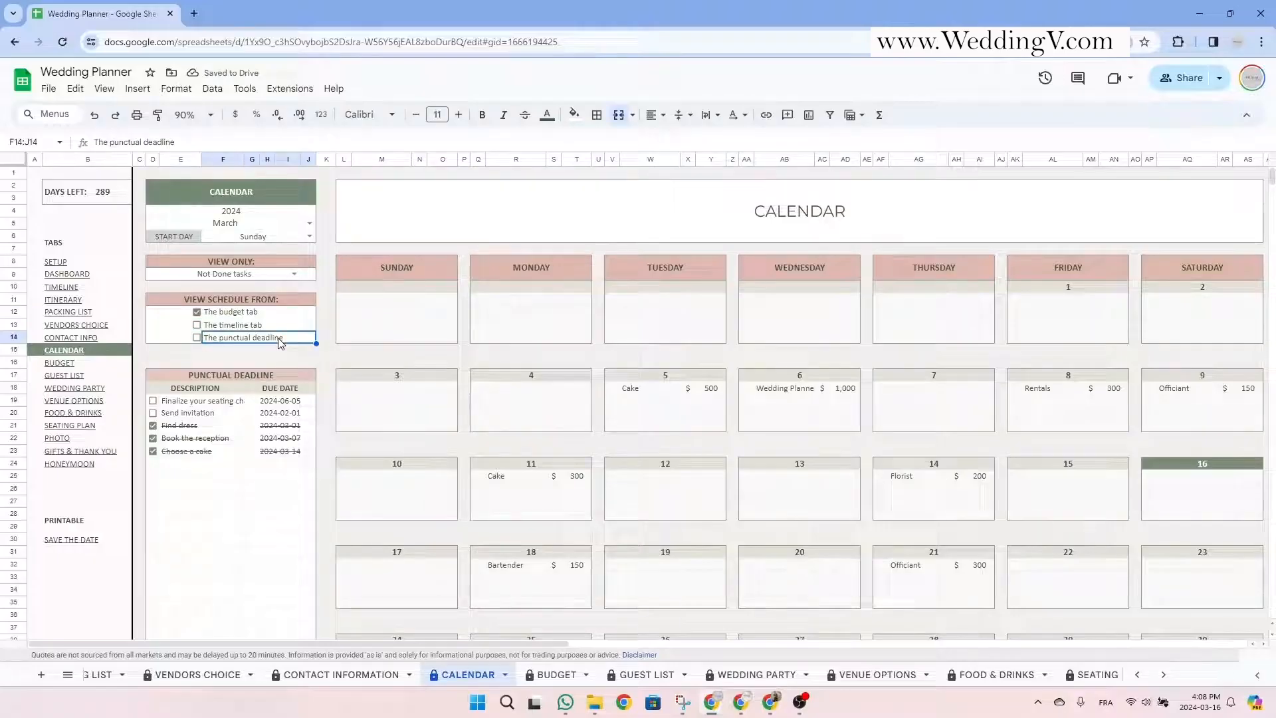
{"action": "left_click", "coordinate": [638, 392]}
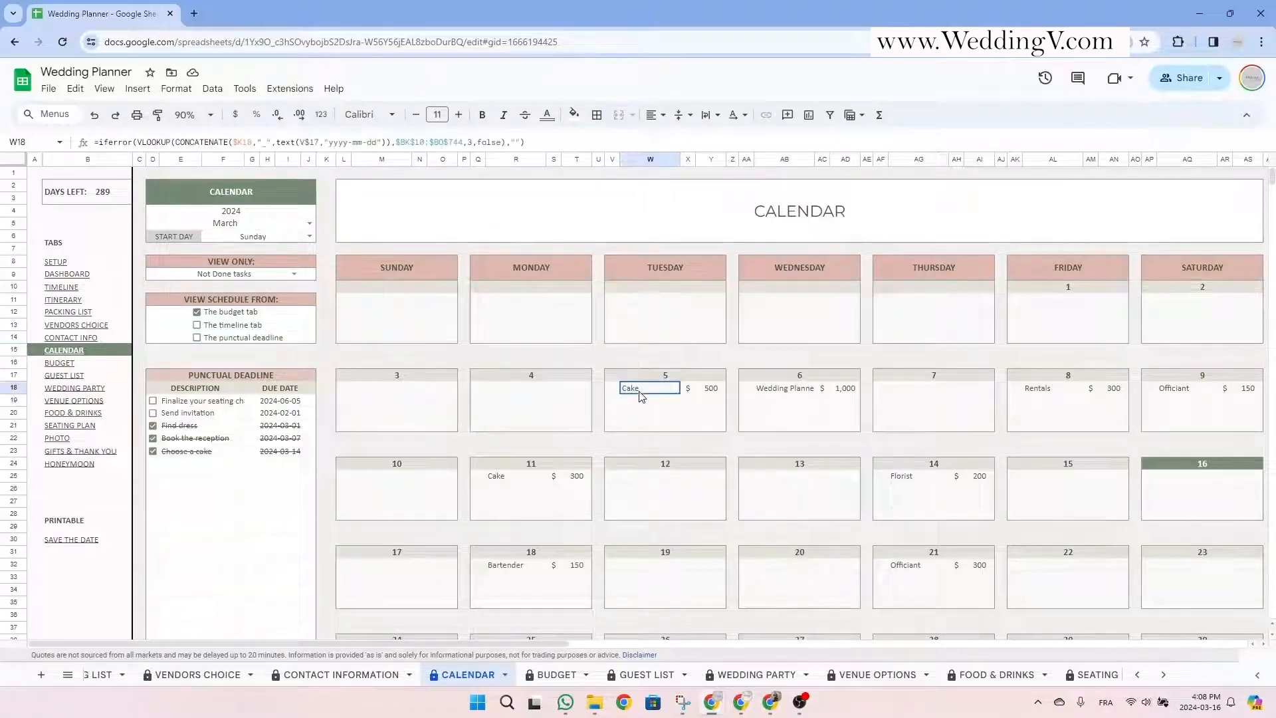
{"action": "left_click", "coordinate": [774, 392]}
{"action": "left_click", "coordinate": [1045, 390]}
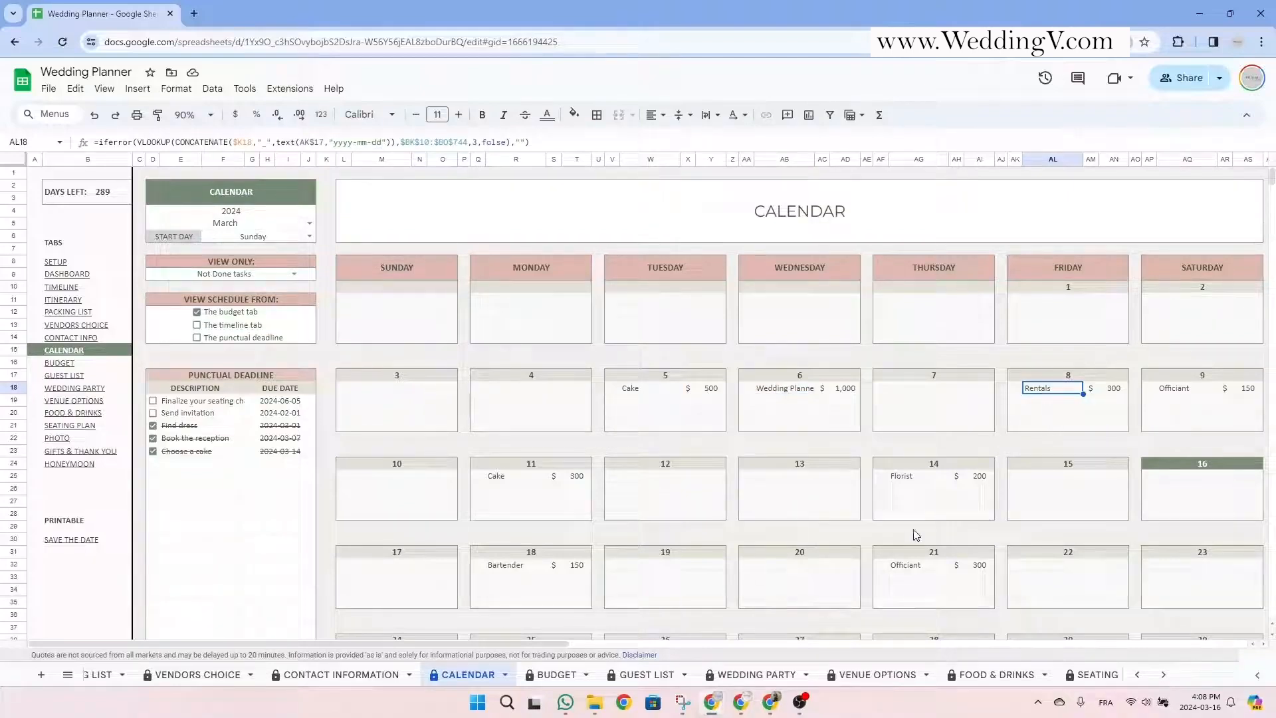
Uncheck the budget tab source so the calendar grid empties.
{"action": "left_click", "coordinate": [197, 312]}
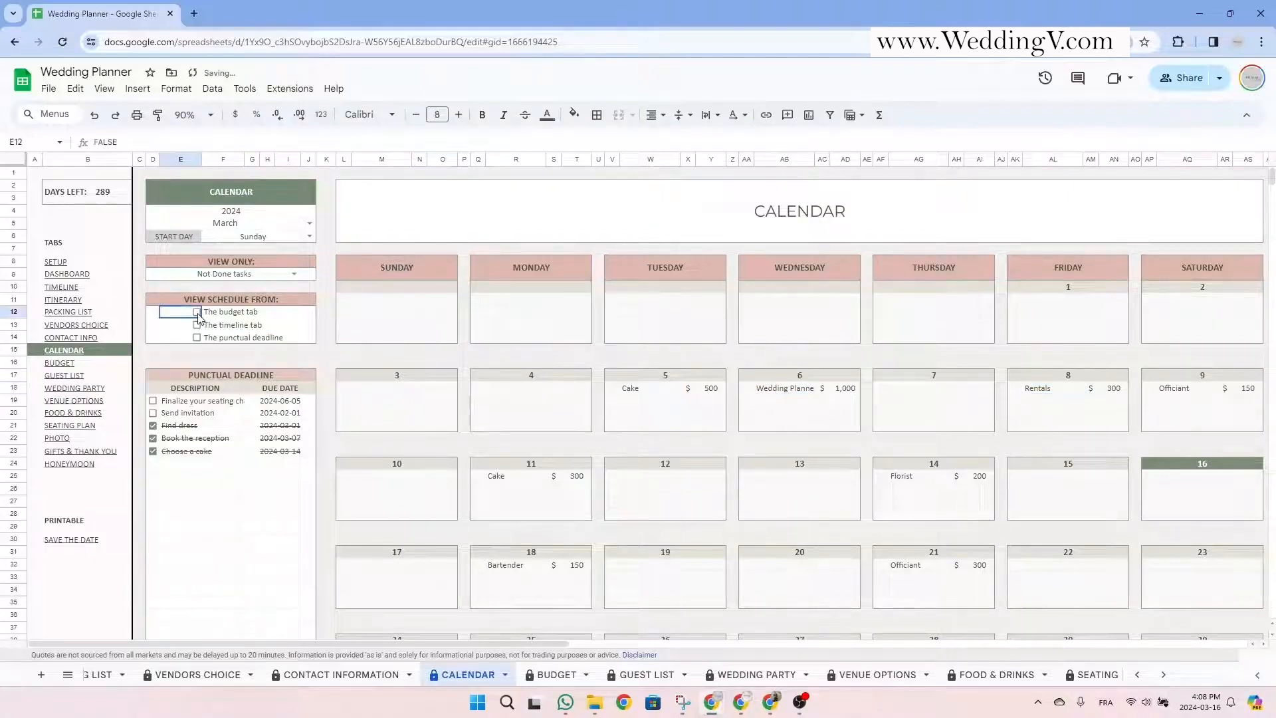
{"action": "left_click_drag", "start_coordinate": [364, 268], "coordinate": [1261, 596]}
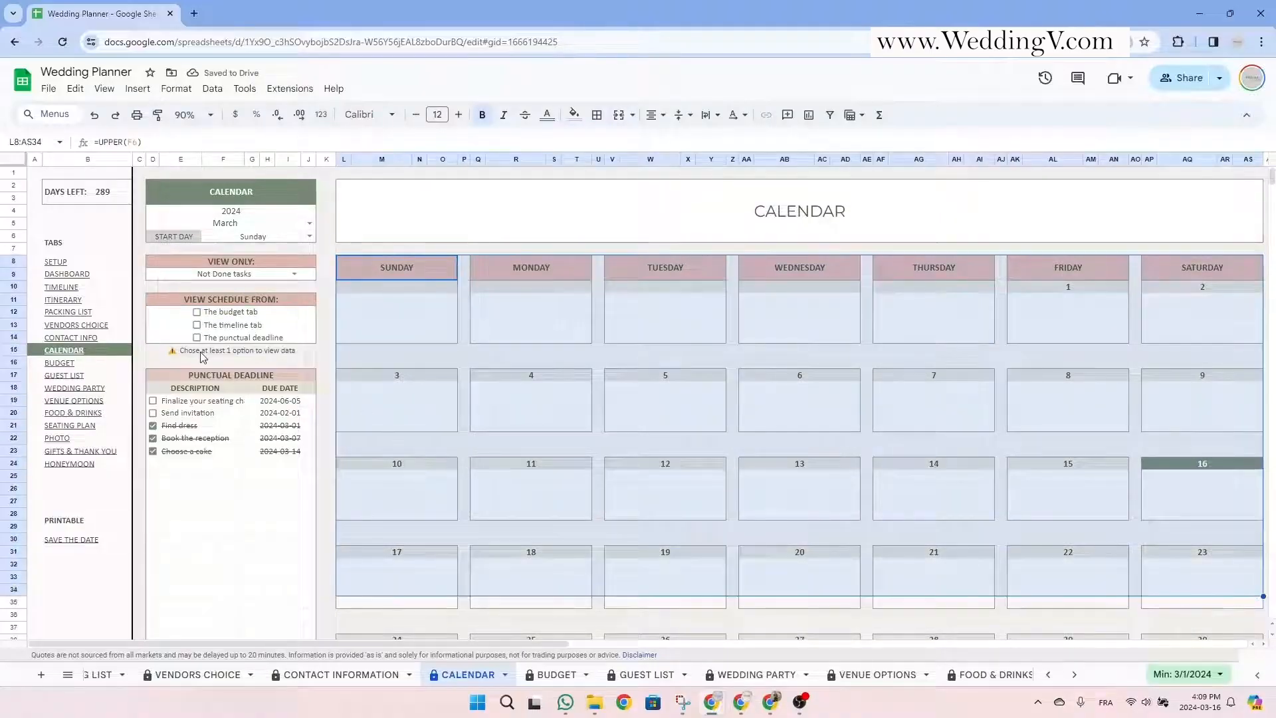
{"action": "left_click", "coordinate": [290, 356]}
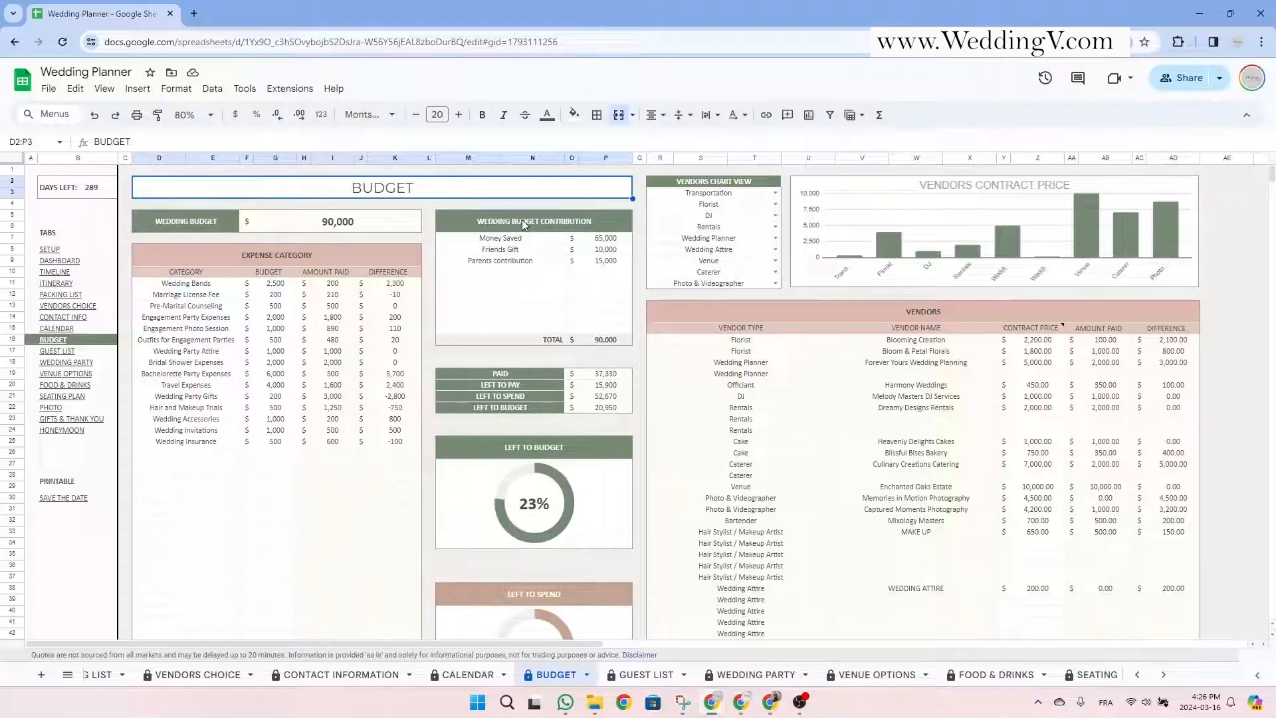
{"action": "left_click_drag", "start_coordinate": [521, 219], "coordinate": [523, 342]}
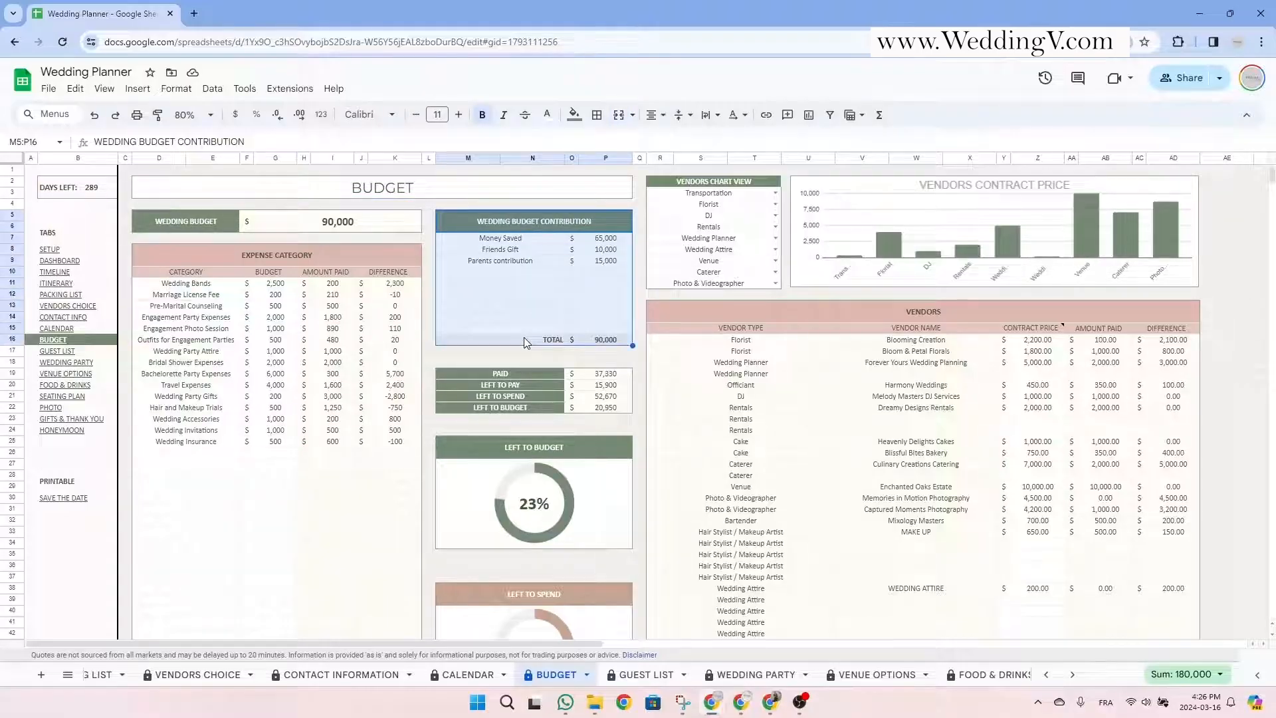
{"action": "left_click", "coordinate": [529, 244]}
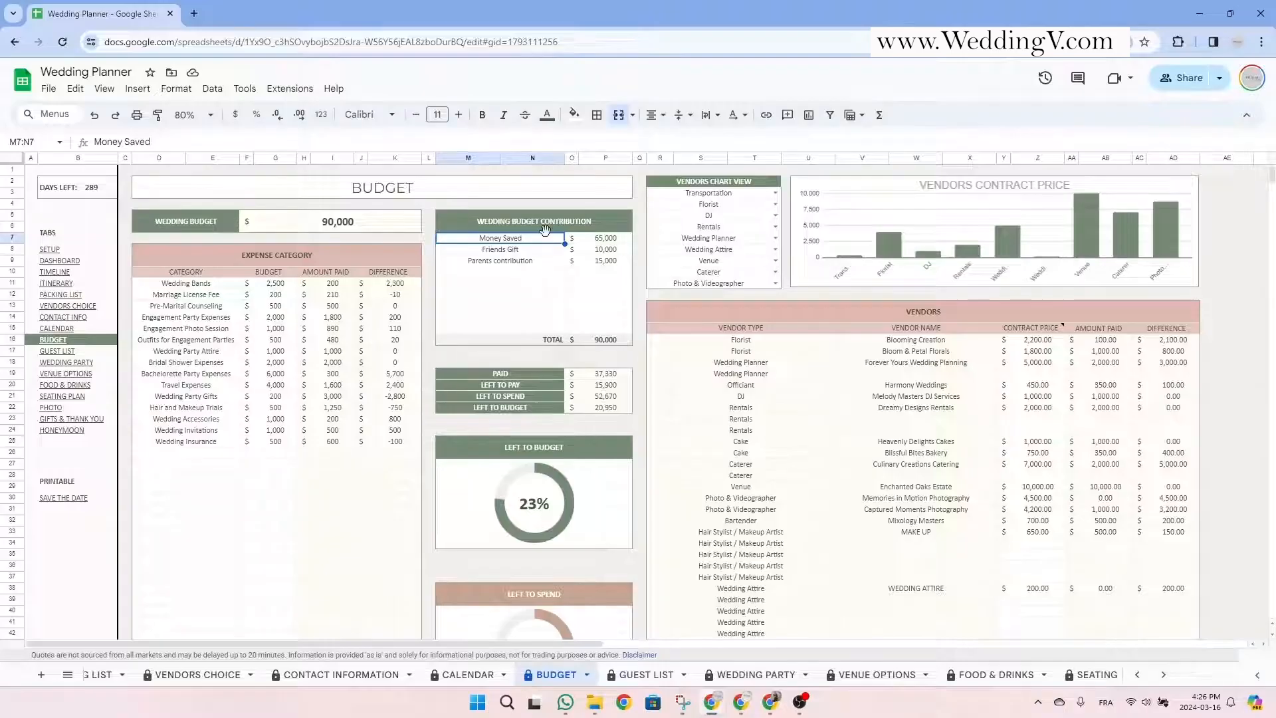
{"action": "left_click_drag", "start_coordinate": [554, 221], "coordinate": [556, 324]}
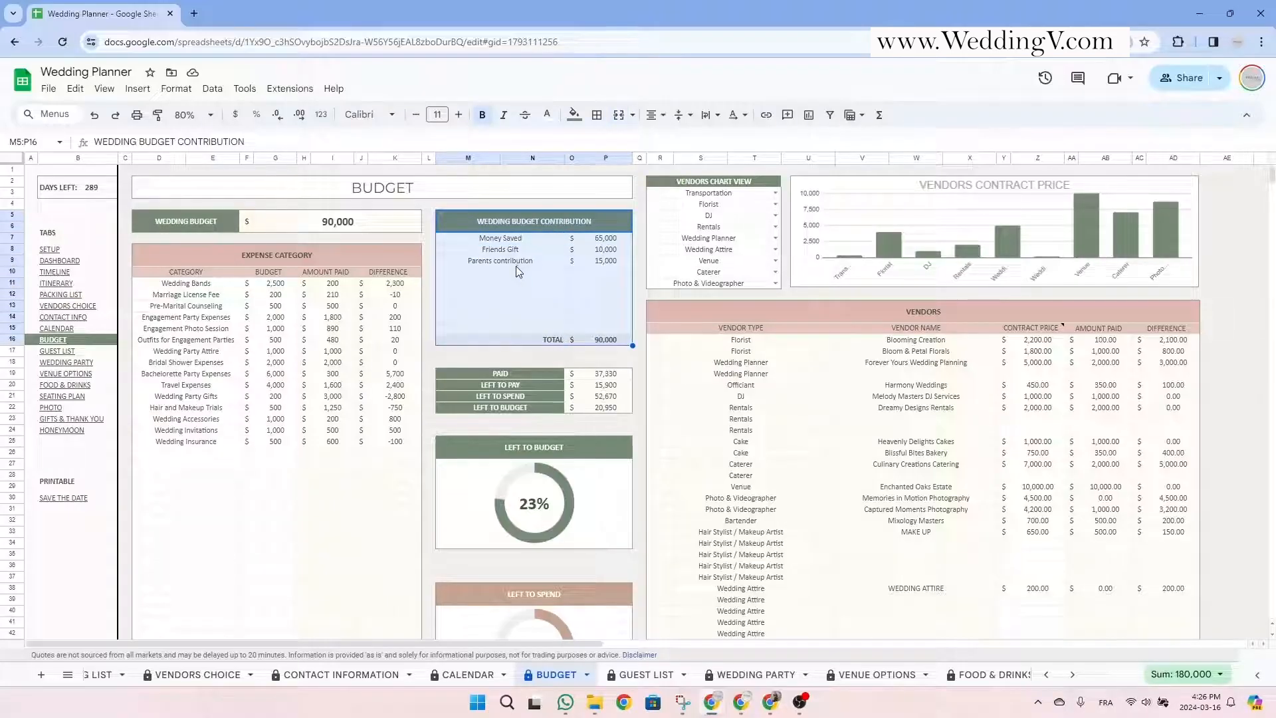
{"action": "left_click", "coordinate": [516, 263]}
{"action": "mouse_move", "coordinate": [516, 264]}
{"action": "left_mouse_down"}
{"action": "mouse_move", "coordinate": [518, 277]}
{"action": "mouse_move", "coordinate": [520, 243]}
{"action": "left_mouse_up"}
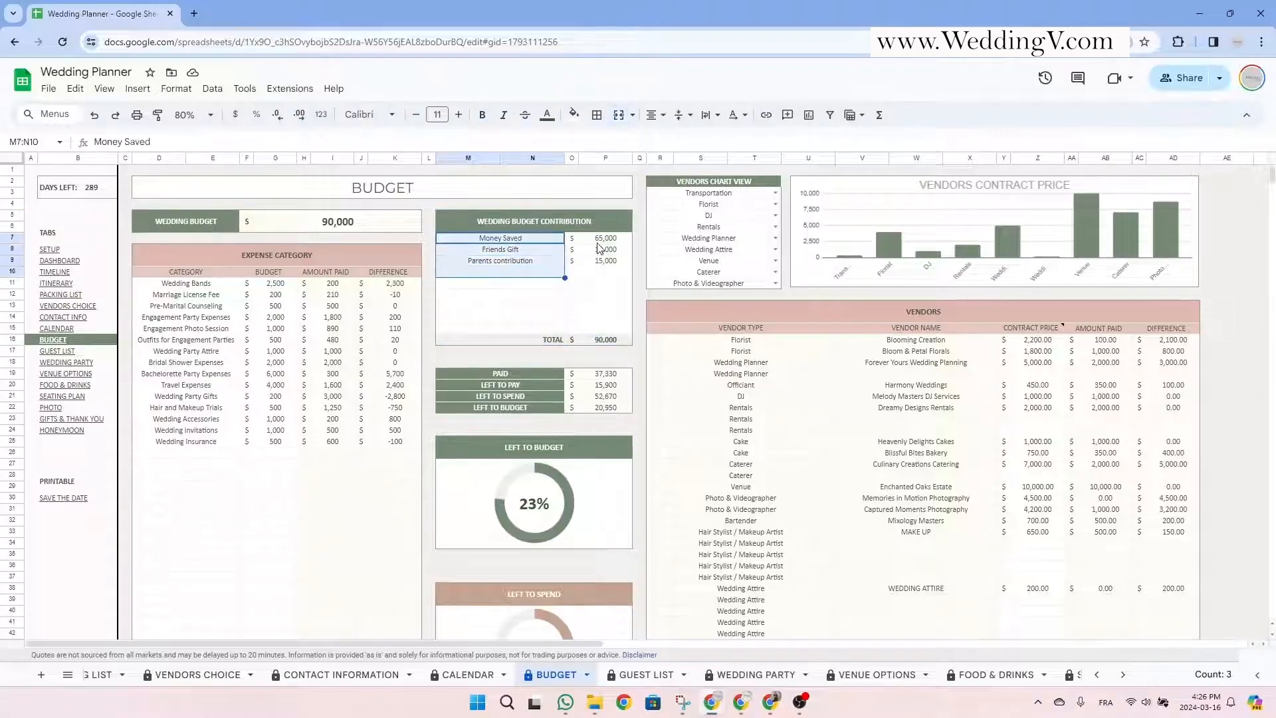
{"action": "left_click_drag", "start_coordinate": [602, 241], "coordinate": [612, 272]}
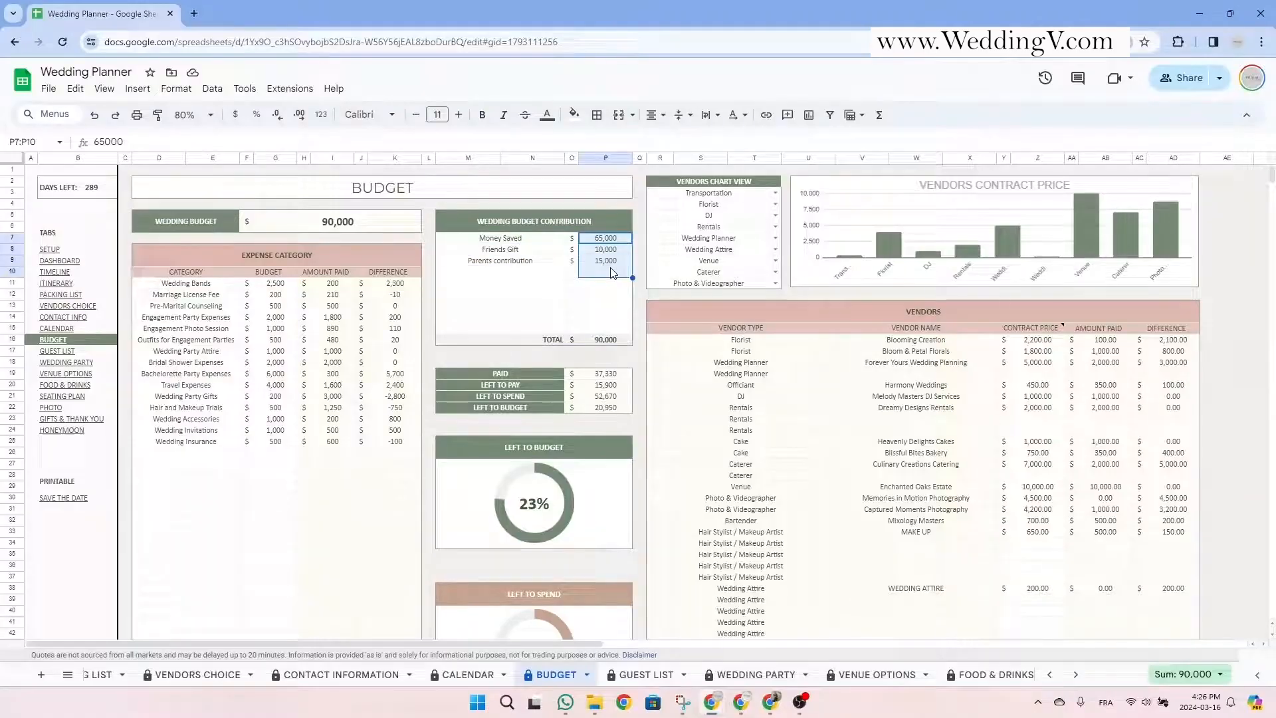
{"action": "left_click", "coordinate": [518, 241]}
{"action": "left_click", "coordinate": [521, 252]}
{"action": "left_click", "coordinate": [521, 262]}
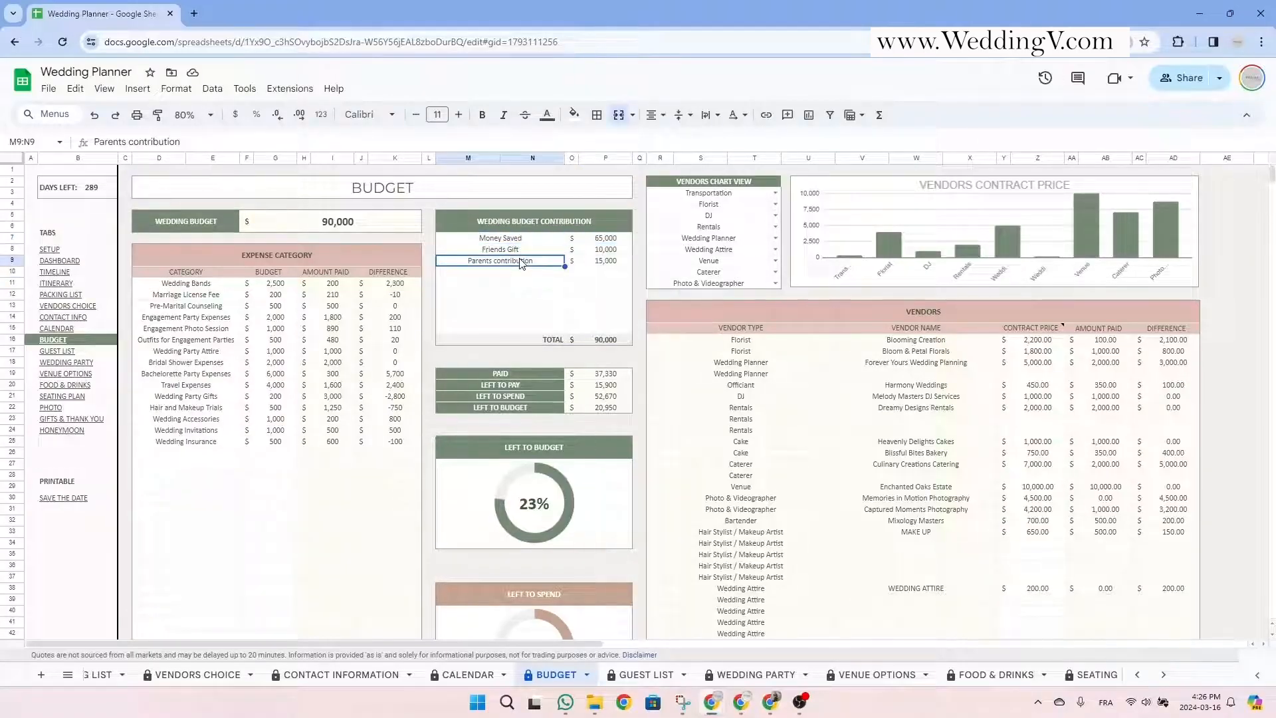
{"action": "left_click", "coordinate": [520, 276]}
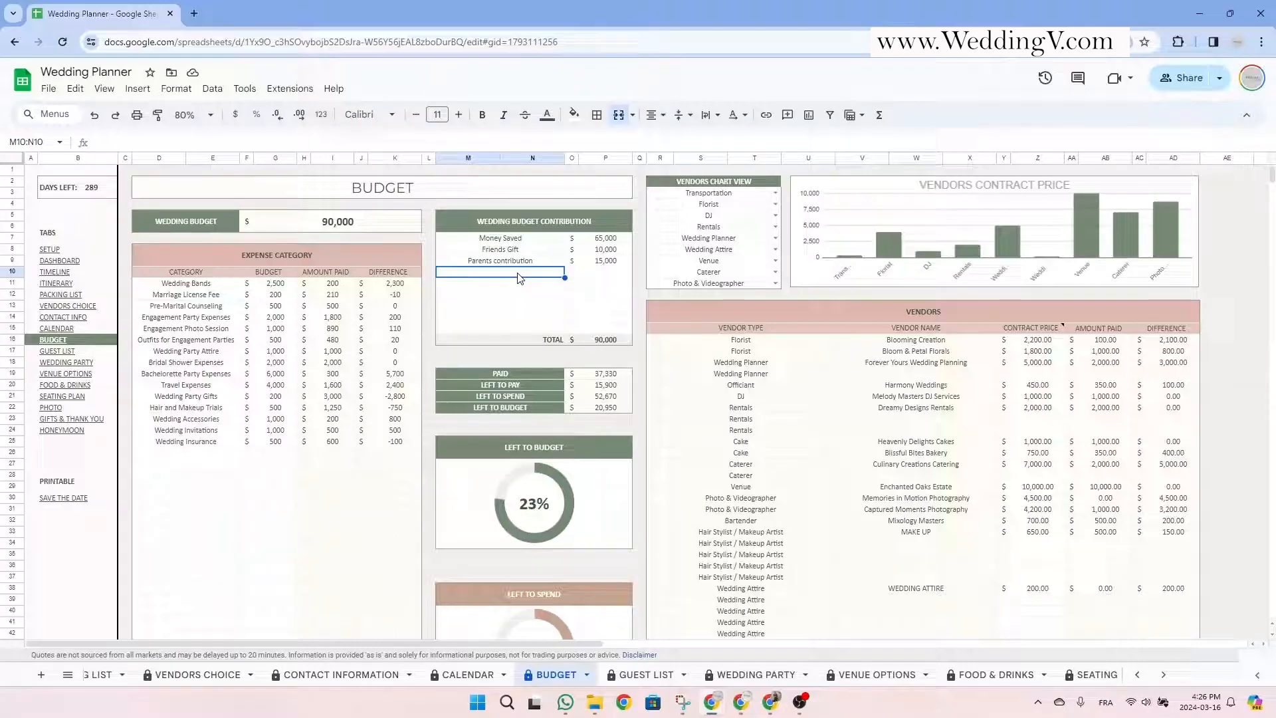
{"action": "left_click", "coordinate": [539, 226]}
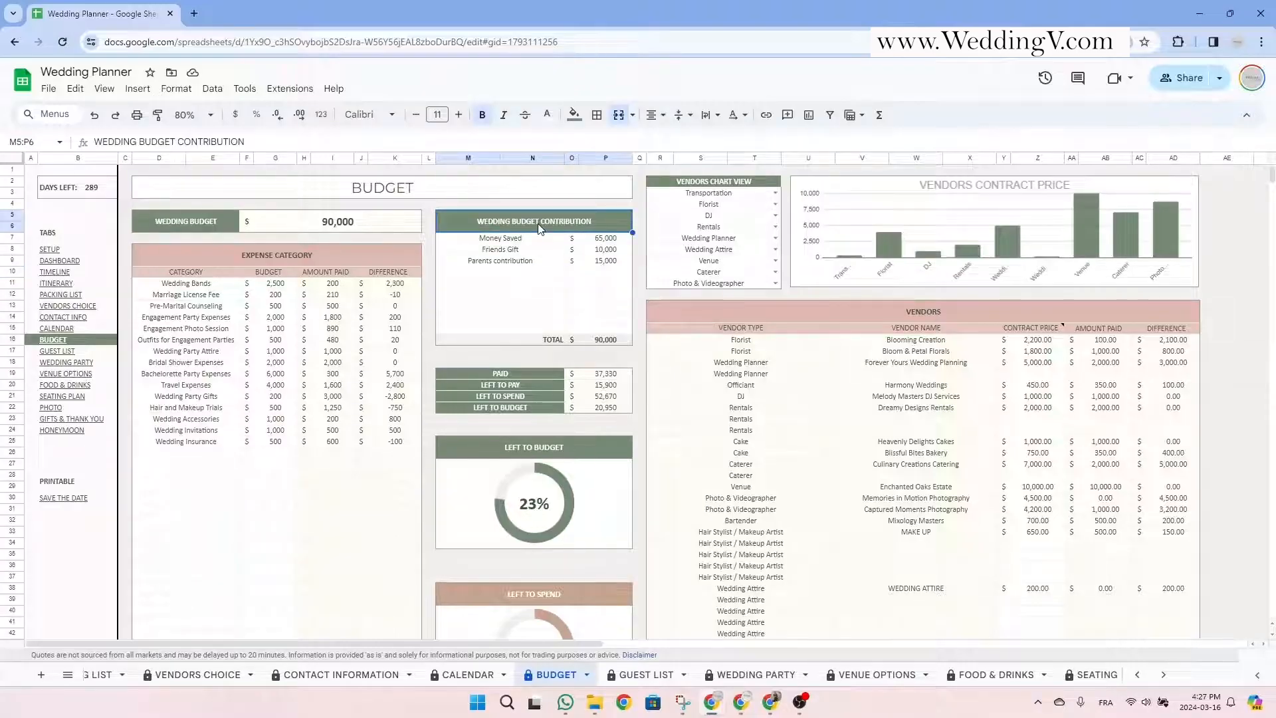
{"action": "left_click_drag", "start_coordinate": [304, 251], "coordinate": [305, 461]}
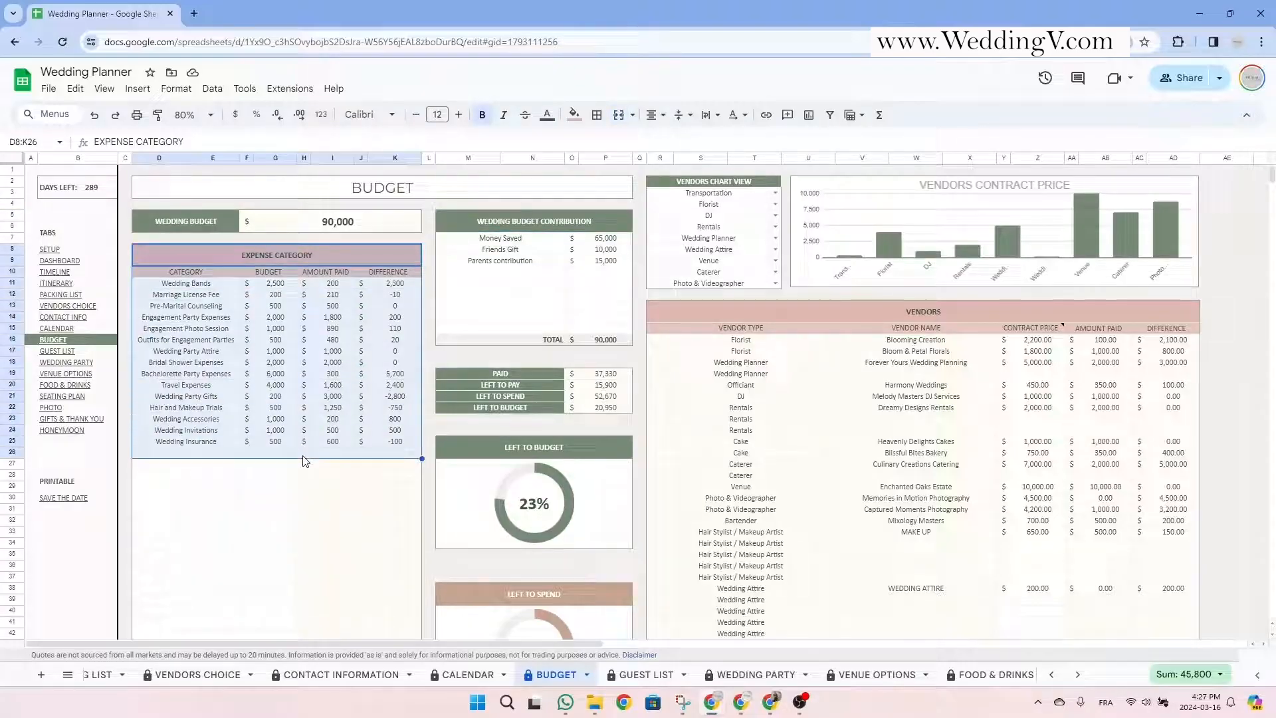
Review the expense category table's budget, amount paid and difference columns.
{"action": "left_click", "coordinate": [325, 260]}
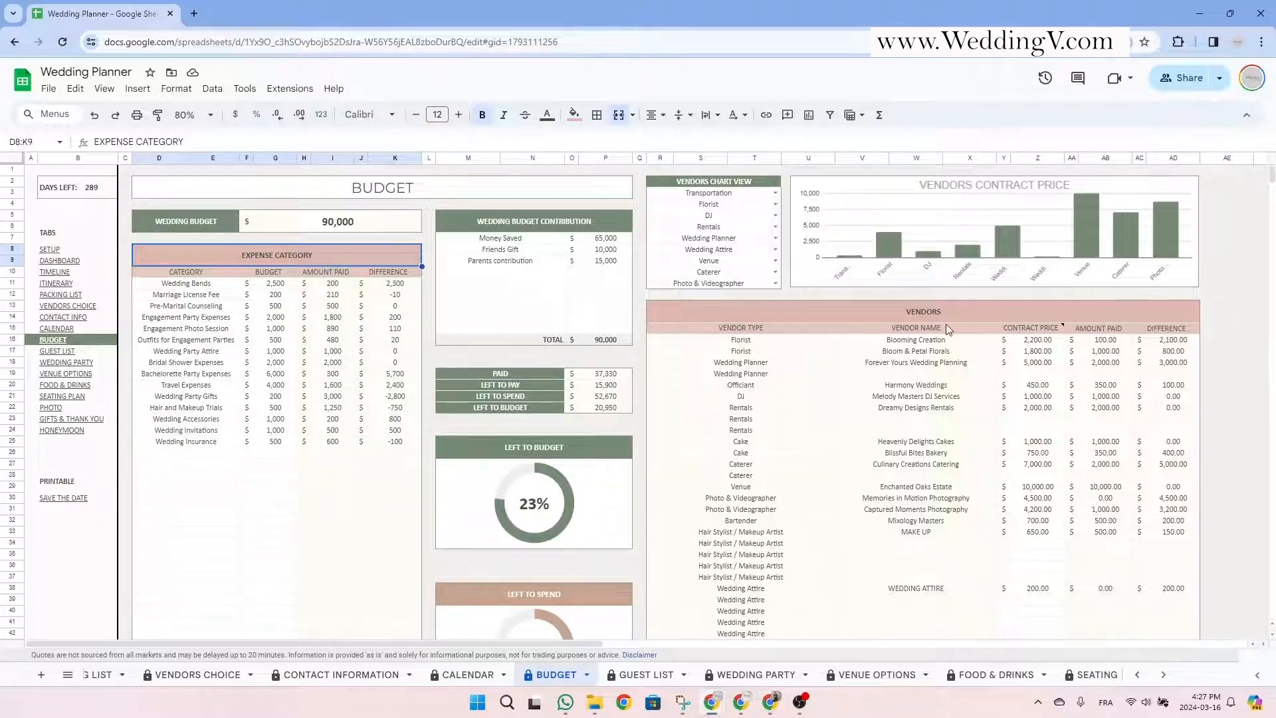
{"action": "left_click_drag", "start_coordinate": [991, 313], "coordinate": [995, 583]}
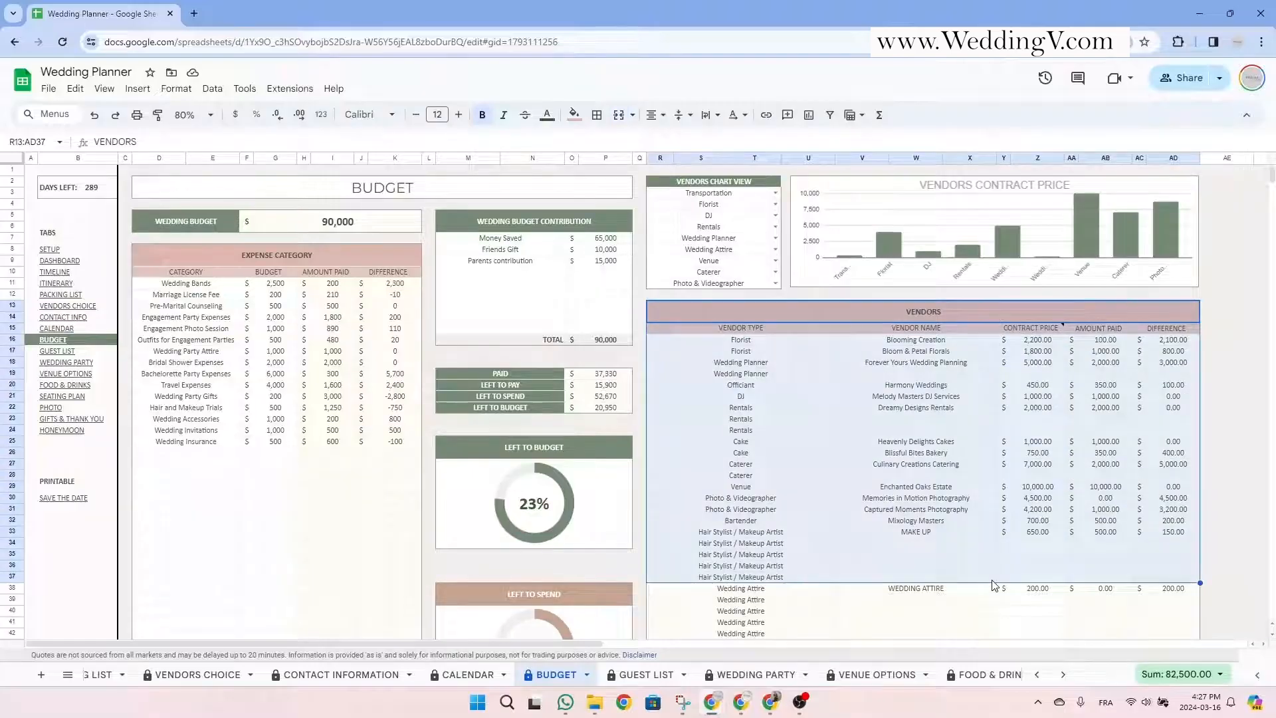
{"action": "left_click", "coordinate": [331, 258]}
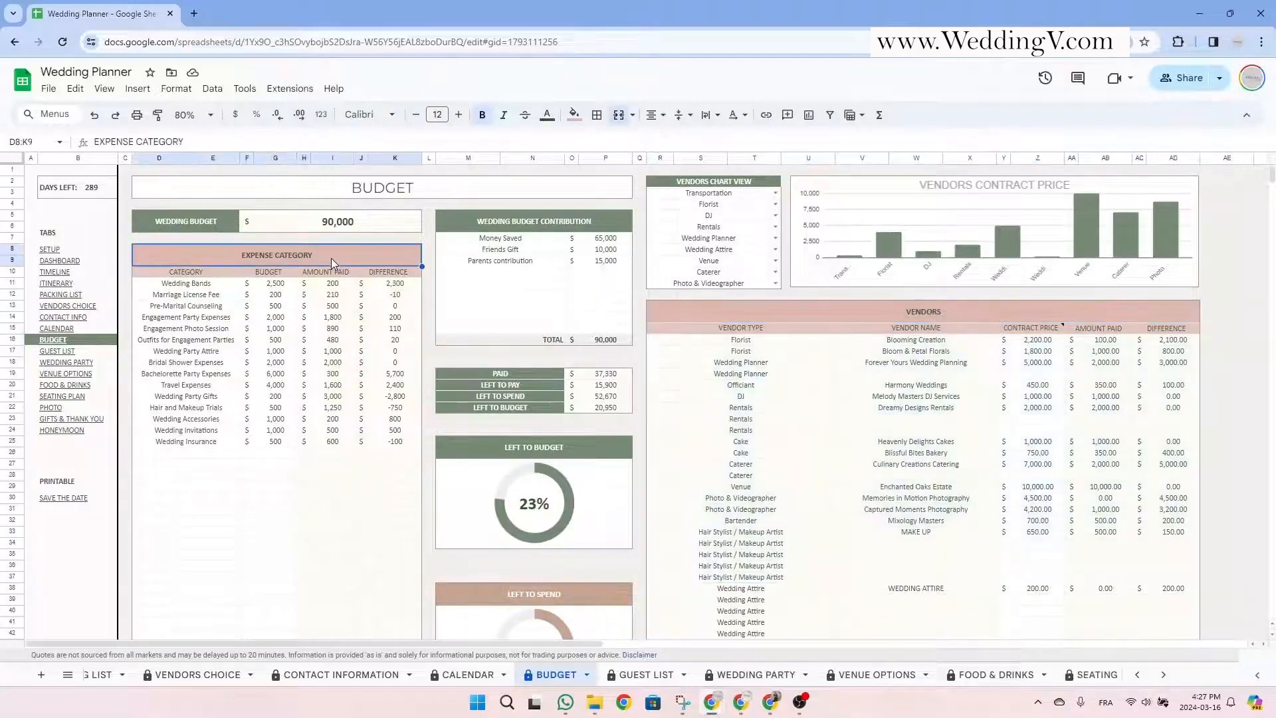
{"action": "left_click", "coordinate": [180, 273]}
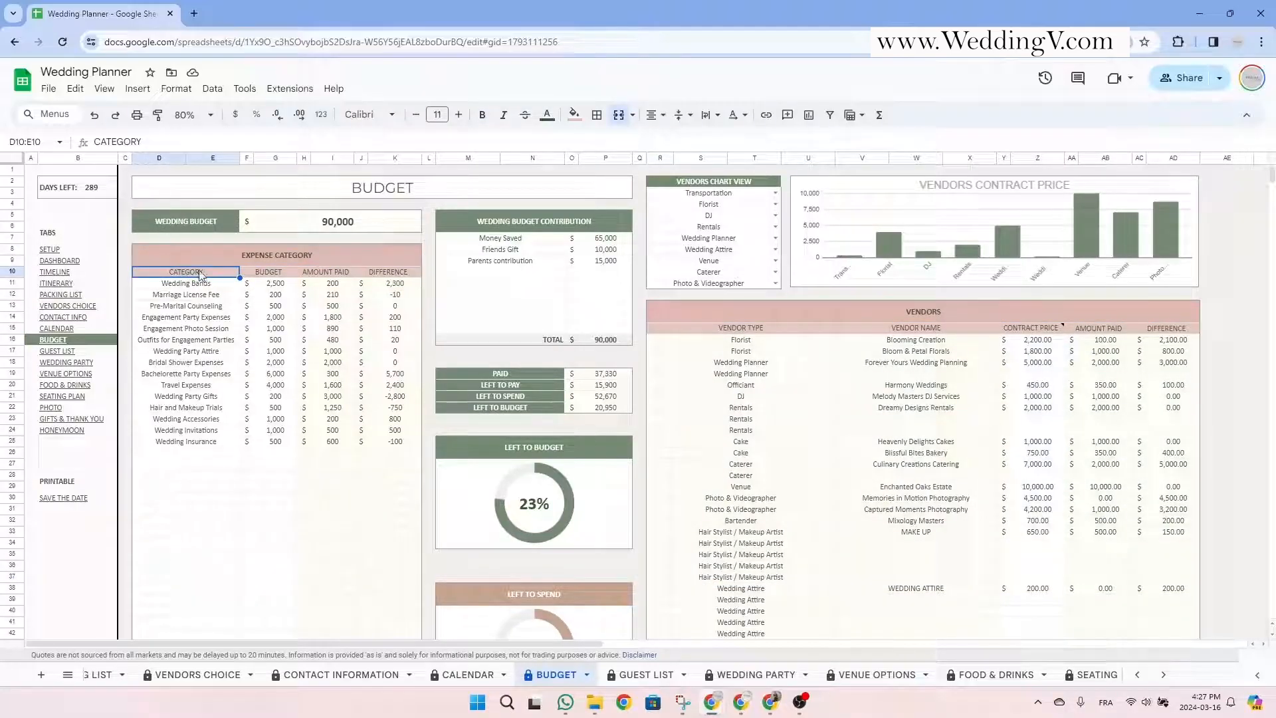
{"action": "left_click", "coordinate": [271, 276]}
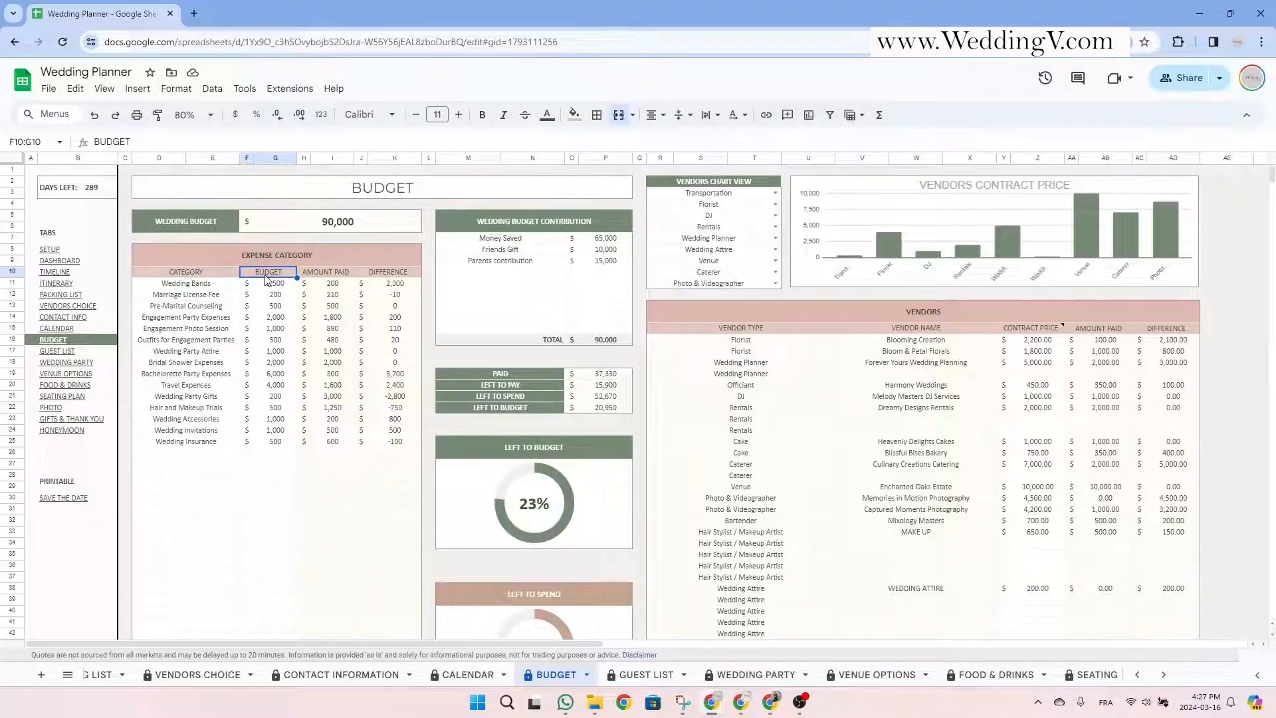
{"action": "left_click", "coordinate": [320, 277]}
{"action": "left_click", "coordinate": [402, 280]}
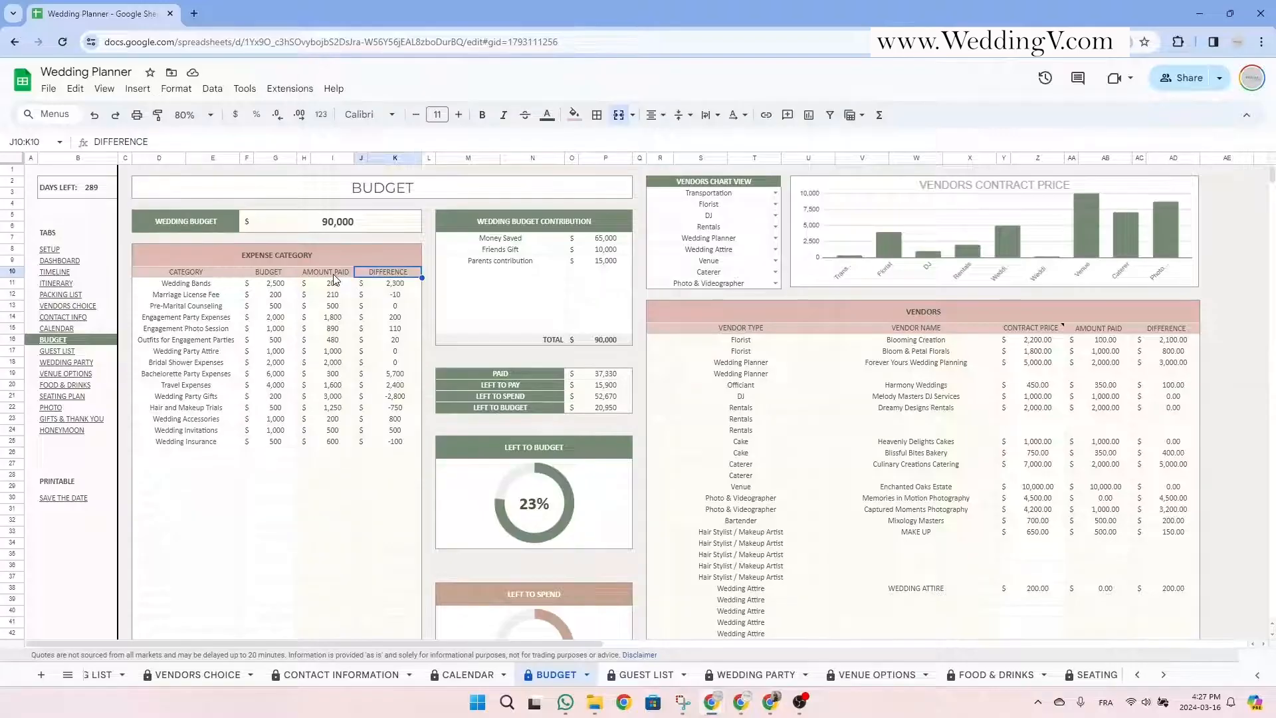
{"action": "left_click_drag", "start_coordinate": [334, 284], "coordinate": [395, 431]}
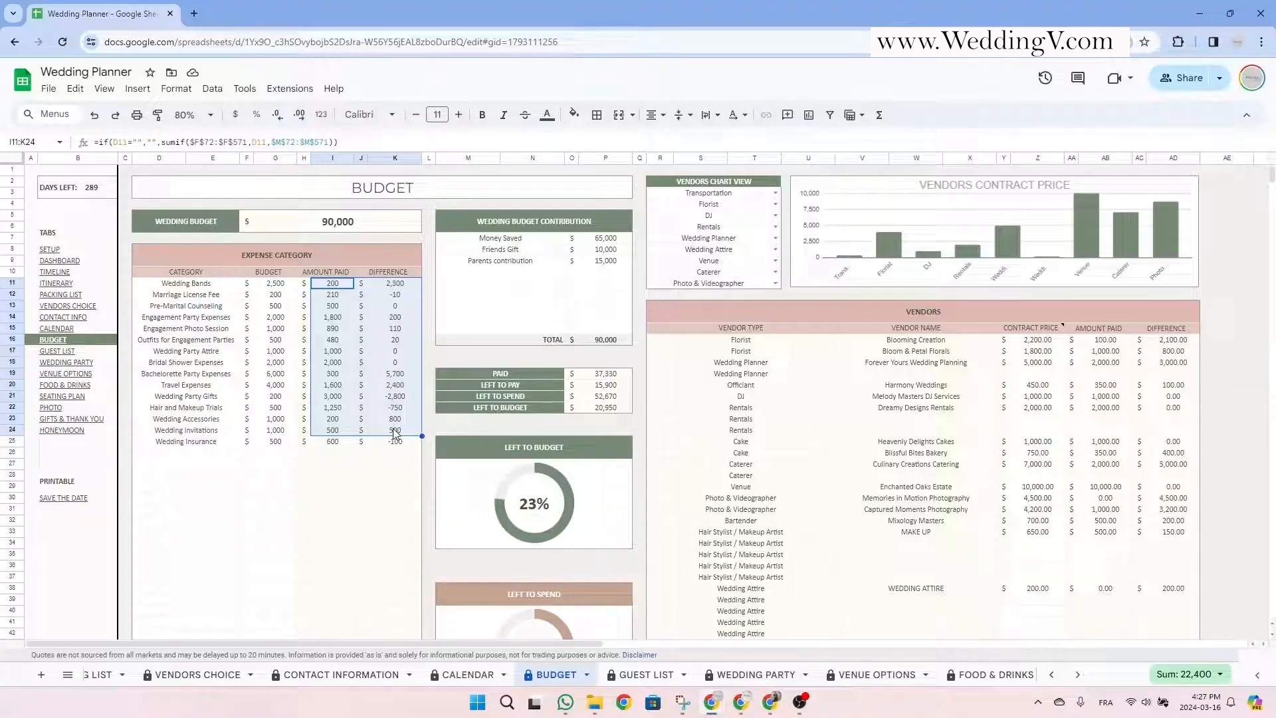
Inspect the vendors' contract prices, including the Officiant's 450.00 lookup formula, without editing.
{"action": "left_click_drag", "start_coordinate": [933, 312], "coordinate": [928, 575]}
{"action": "left_click", "coordinate": [1014, 444]}
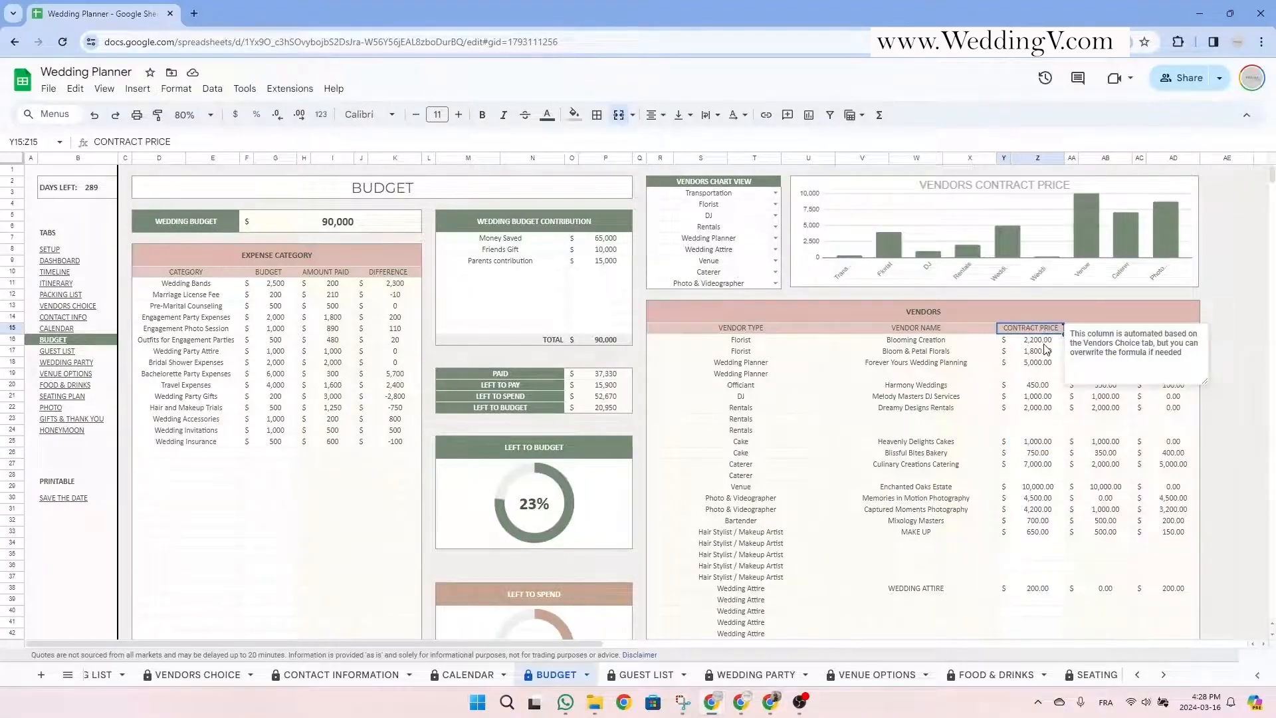
{"action": "left_click_drag", "start_coordinate": [1036, 340], "coordinate": [1047, 582]}
{"action": "left_click", "coordinate": [1029, 388]}
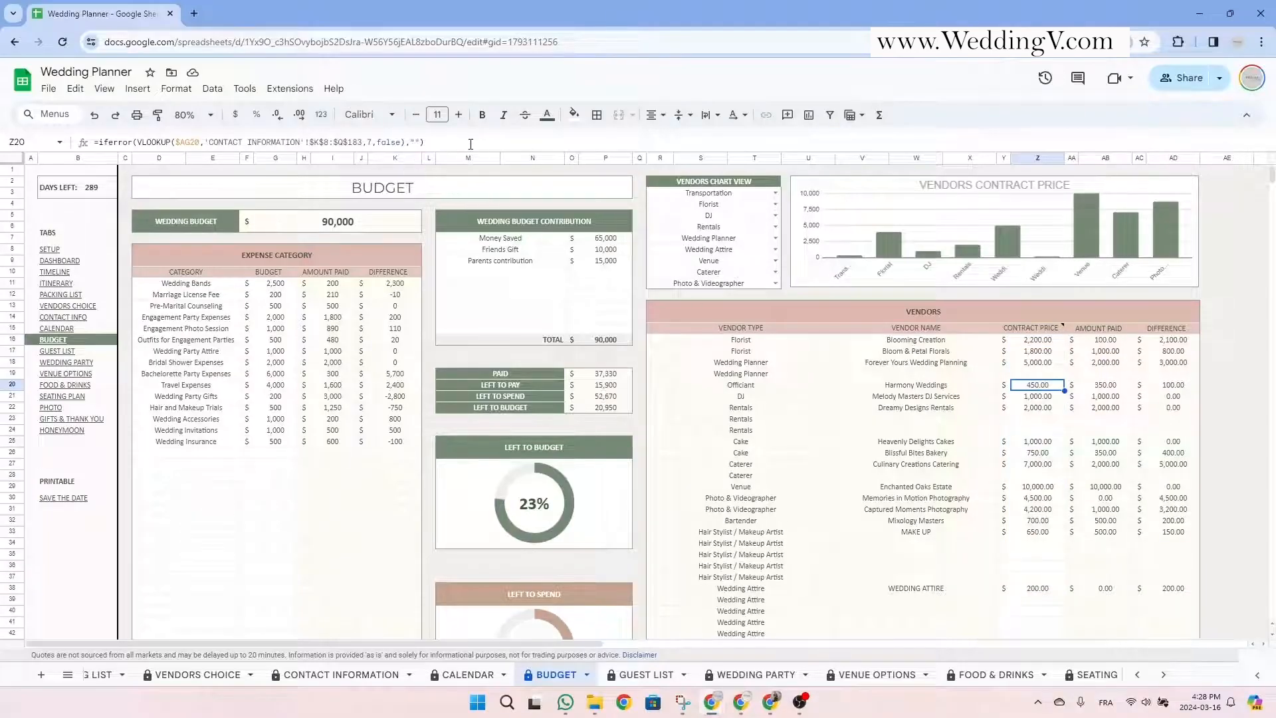
{"action": "left_click_drag", "start_coordinate": [423, 142], "coordinate": [110, 138]}
{"action": "key", "text": "Escape"}
Check the Florist's 2,200.00 price and vendor headings, then delete the Wedding Insurance expense row.
{"action": "left_click", "coordinate": [1044, 341]}
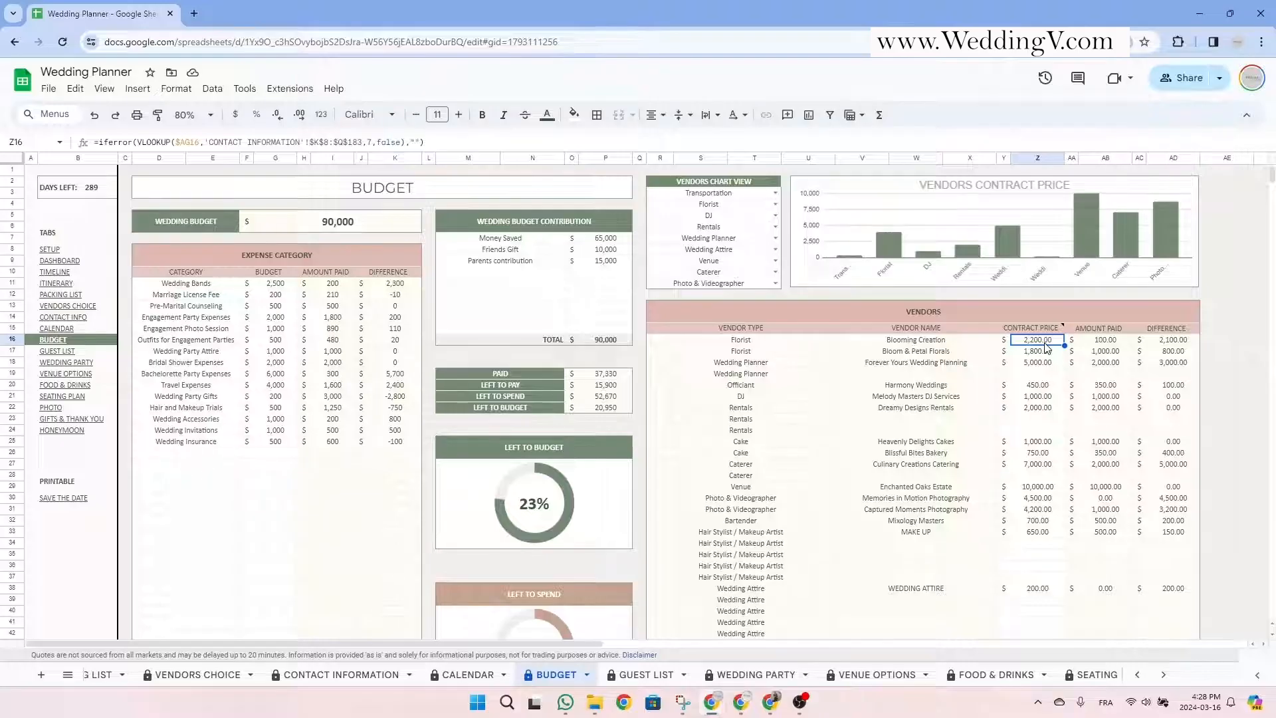
{"action": "left_click", "coordinate": [1116, 330]}
{"action": "left_click", "coordinate": [1159, 330]}
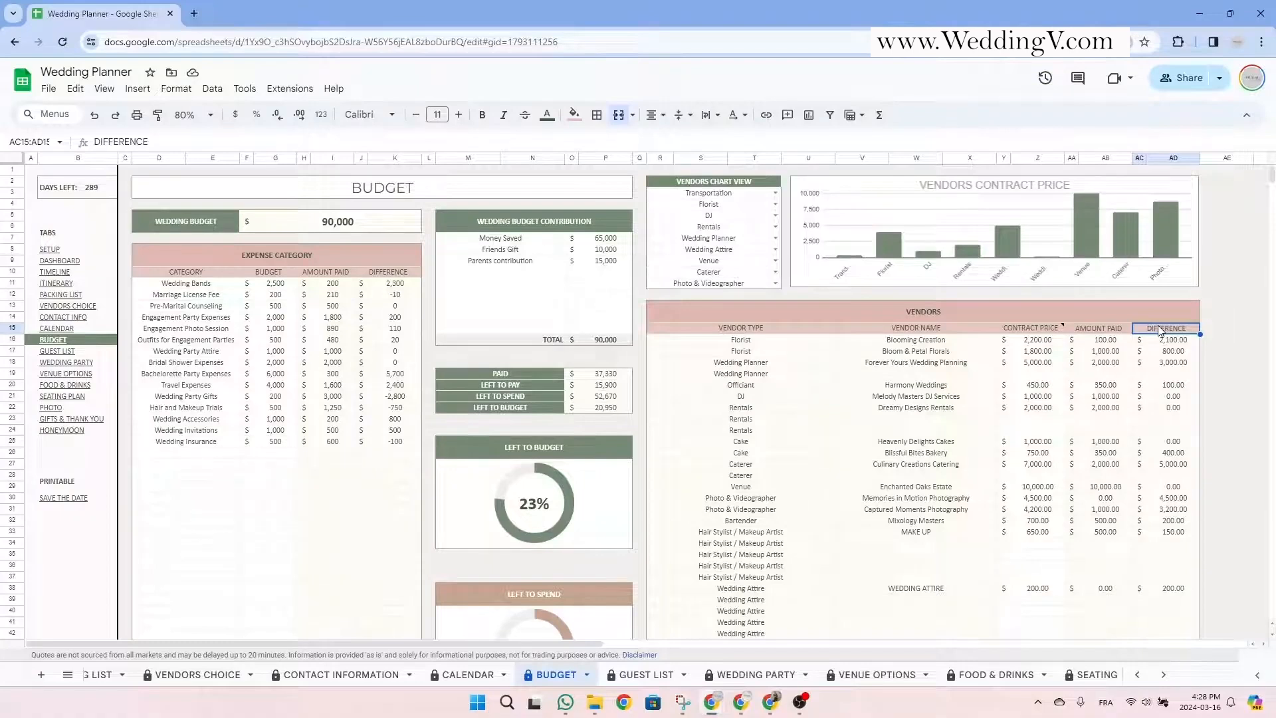
{"action": "left_click", "coordinate": [345, 265]}
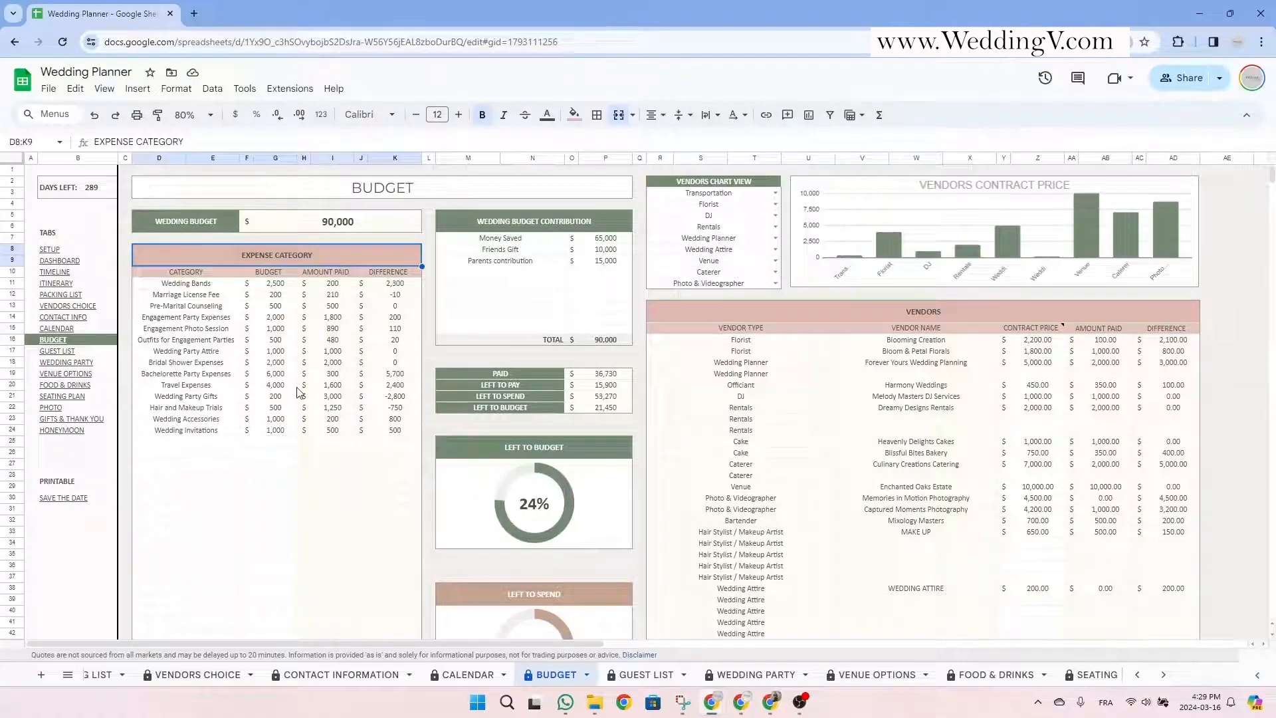
Enter Wedding Insurance with a 500 budget in the empty row below Wedding Invitations.
{"action": "left_click", "coordinate": [203, 272]}
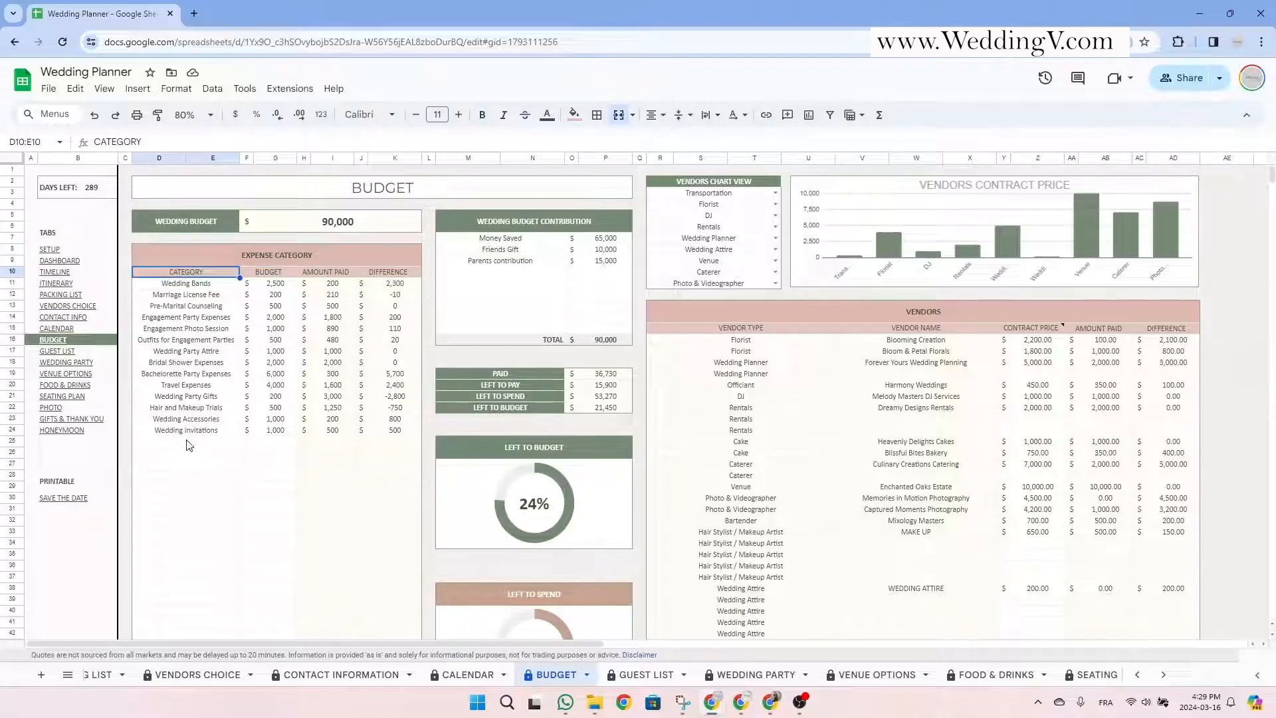
{"action": "left_click", "coordinate": [189, 445]}
{"action": "type", "text": "Weddin"}
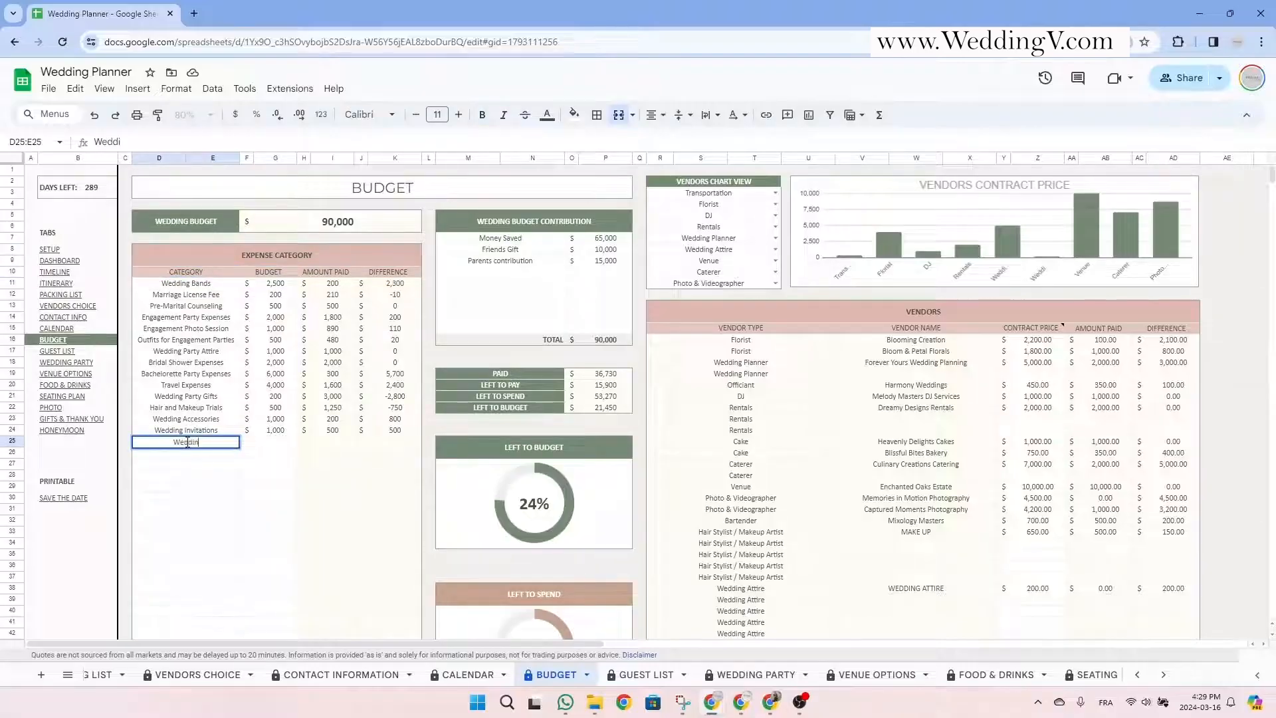
{"action": "type", "text": "g Insurance"}
{"action": "left_click", "coordinate": [269, 443]}
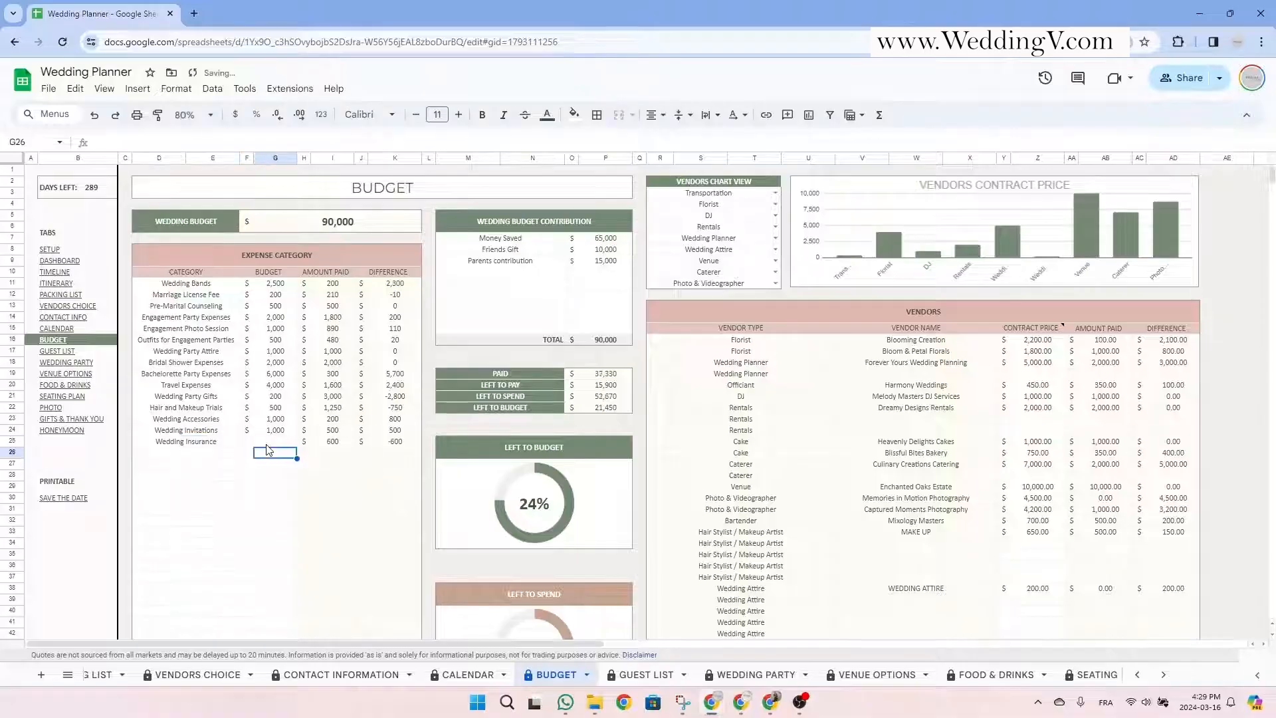
{"action": "type", "text": "500"}
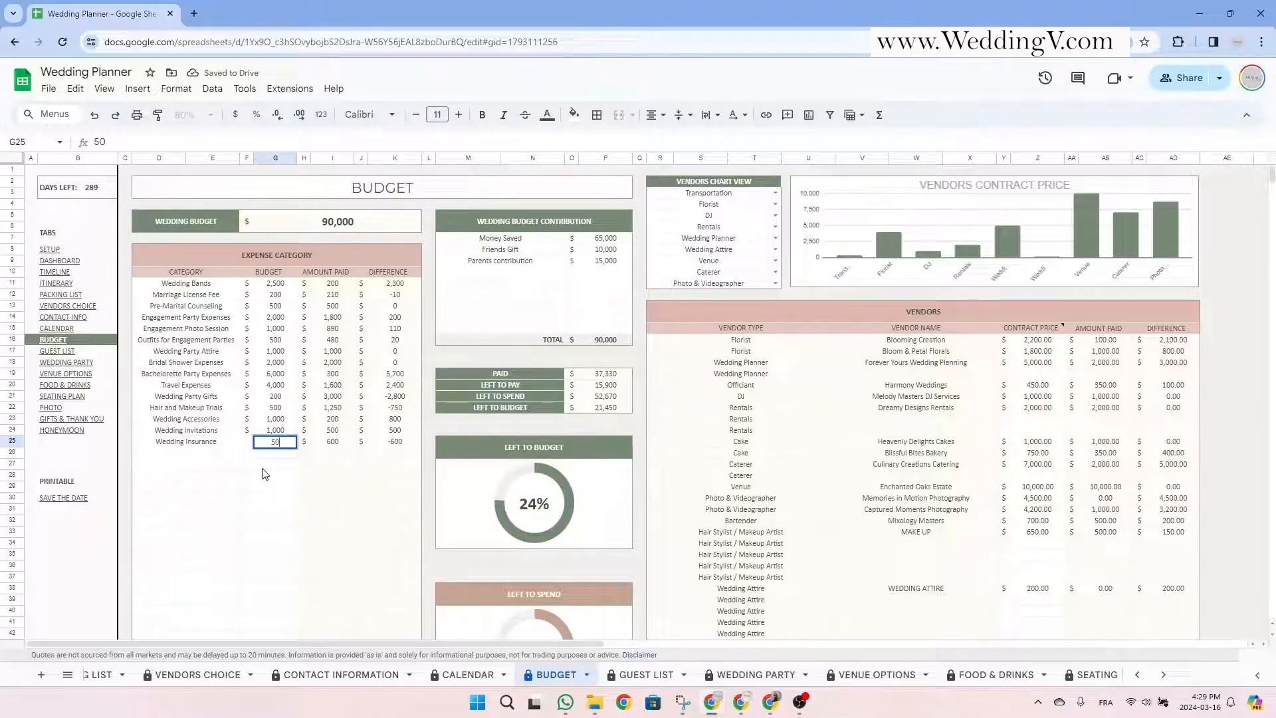
{"action": "key", "text": "Return"}
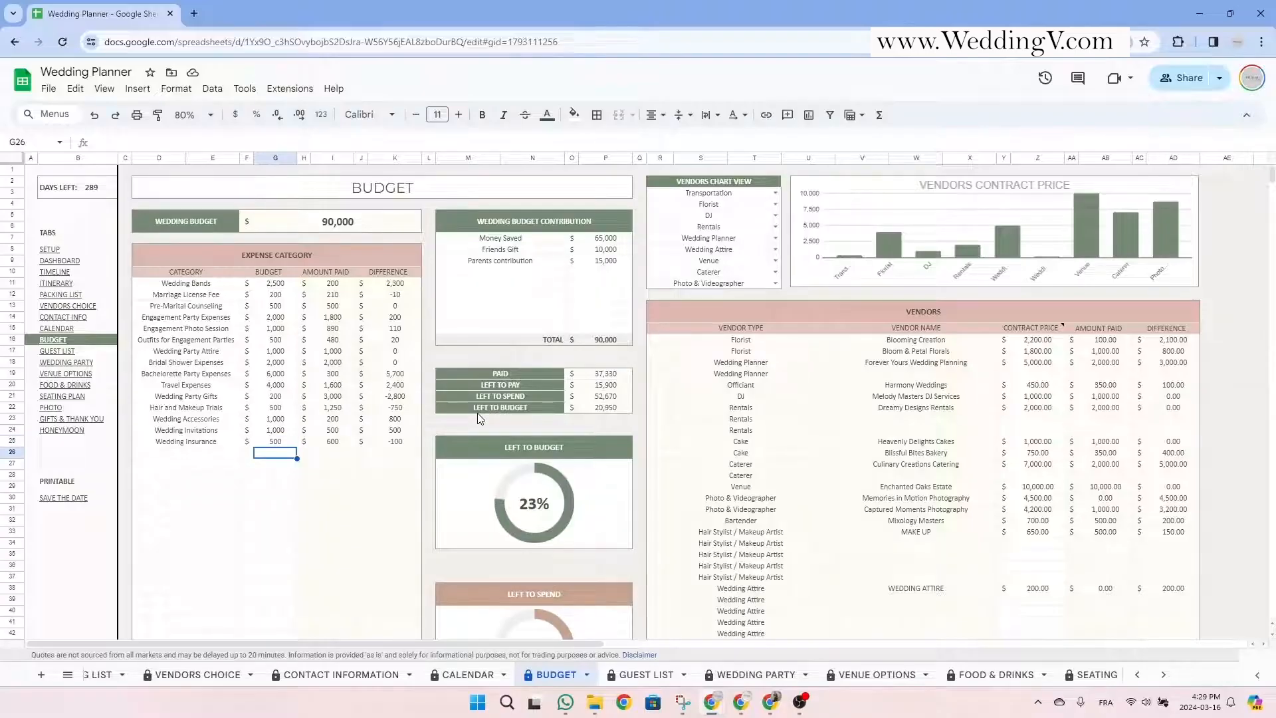
Scroll to the Expense Tracking and Vendors Payment Tracker tables and inspect the expense total formula.
{"action": "scroll", "coordinate": [479, 417], "scroll_direction": "down", "scroll_amount": 10}
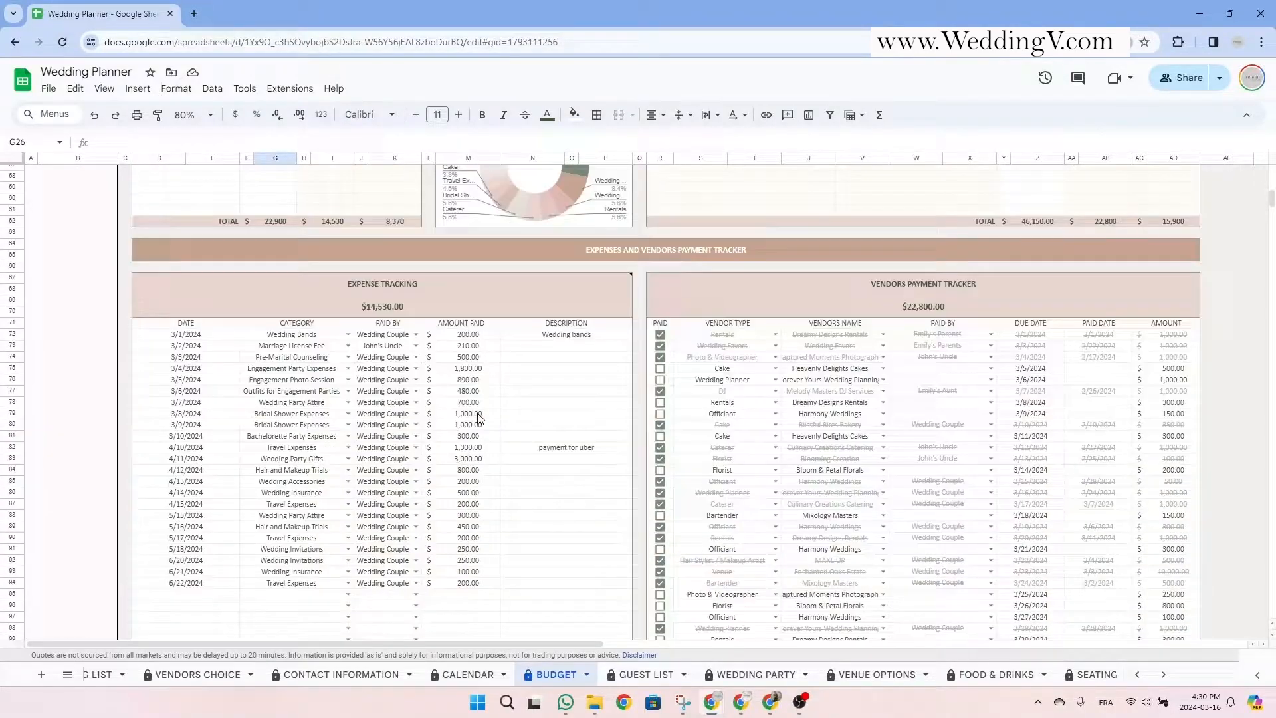
{"action": "left_click", "coordinate": [518, 285]}
{"action": "left_click", "coordinate": [891, 281]}
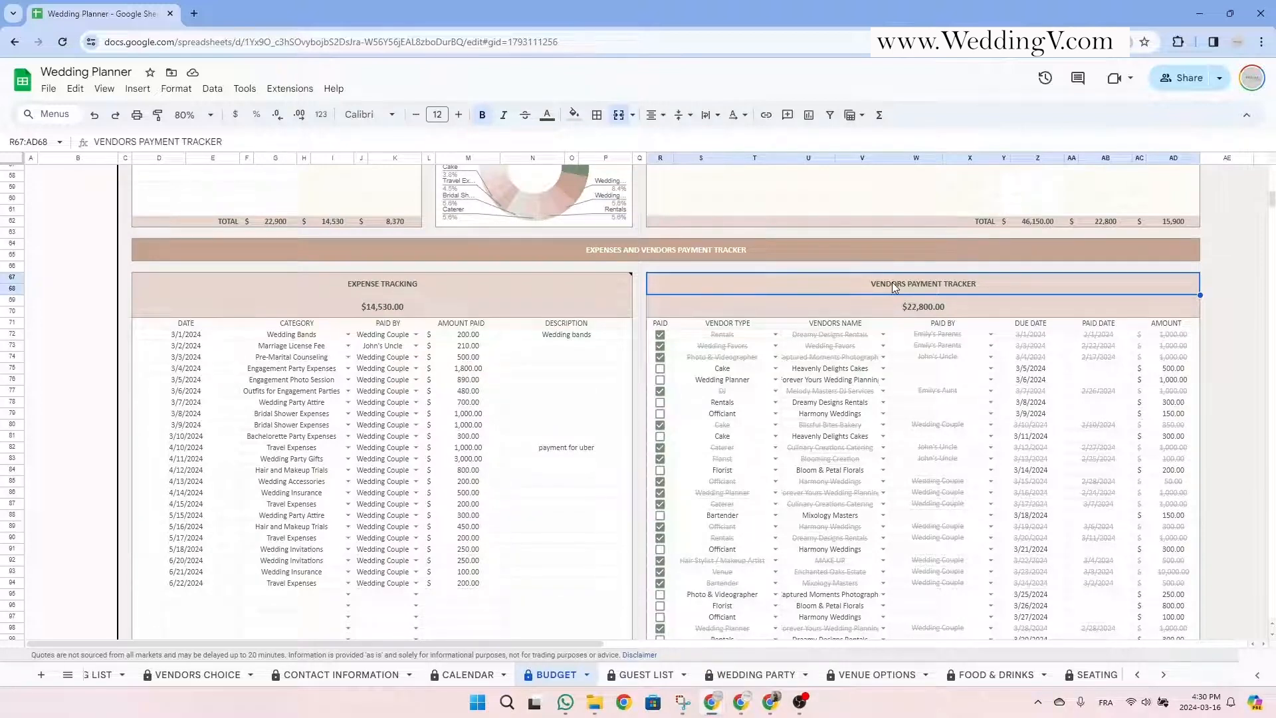
{"action": "left_click", "coordinate": [372, 287]}
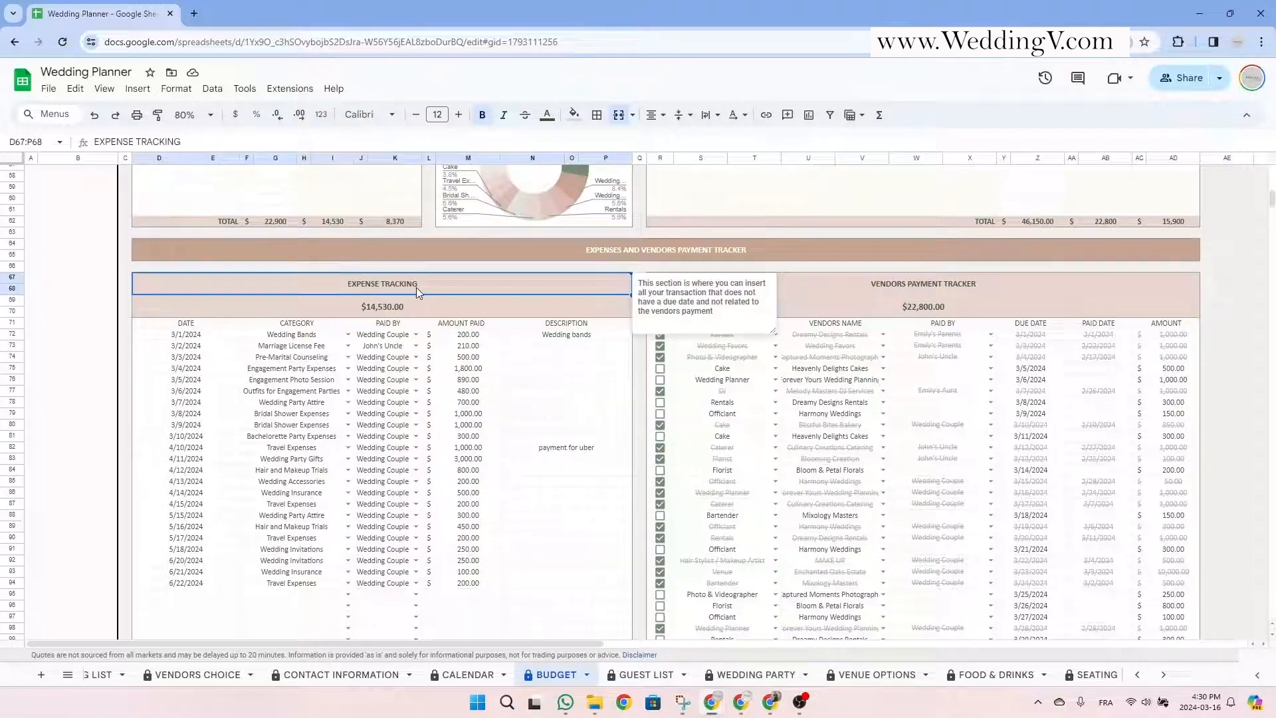
{"action": "left_click", "coordinate": [506, 306]}
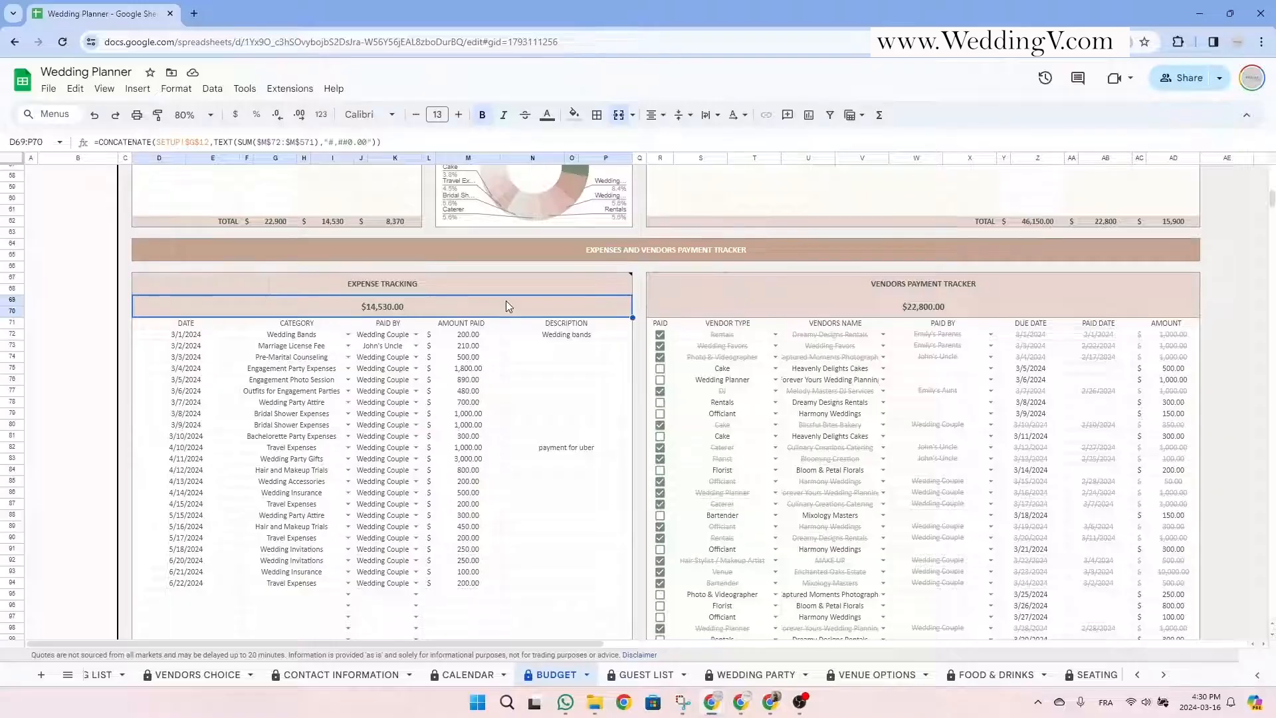
{"action": "left_click", "coordinate": [925, 291]}
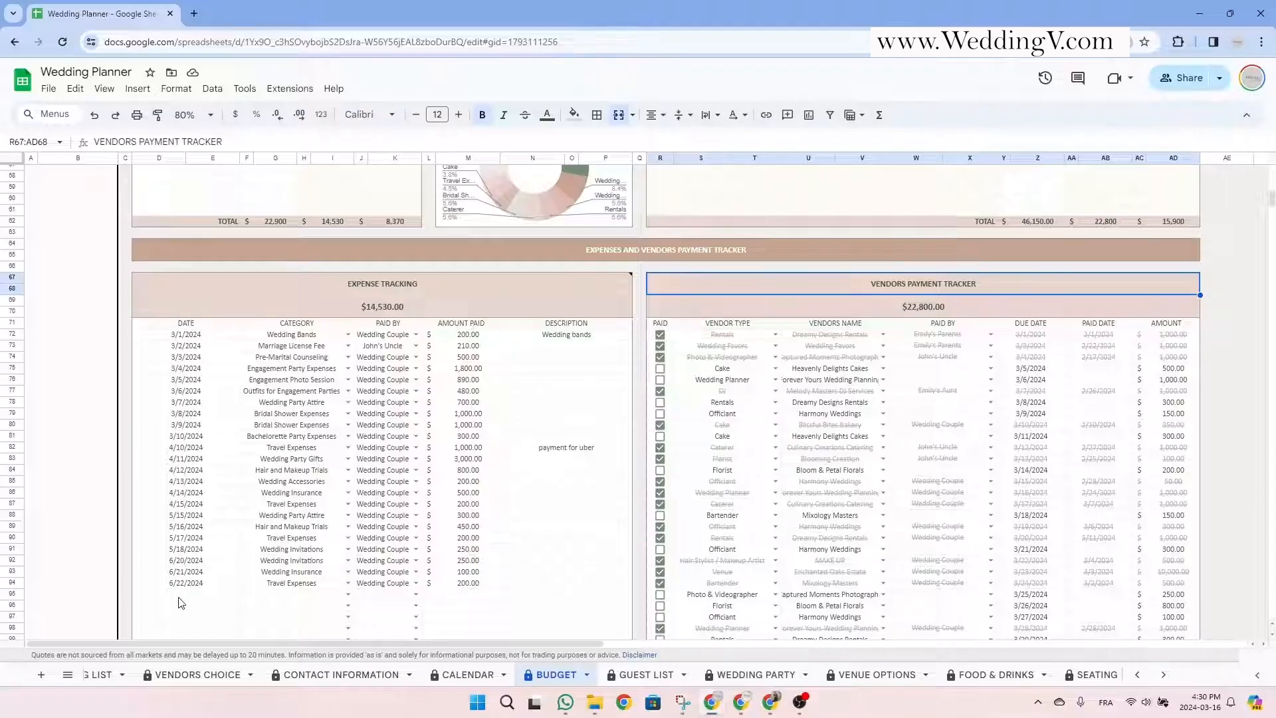
Review the DATE, CATEGORY, PAID BY, AMOUNT PAID and DESCRIPTION columns, ending at the first empty expense row.
{"action": "left_click", "coordinate": [210, 325]}
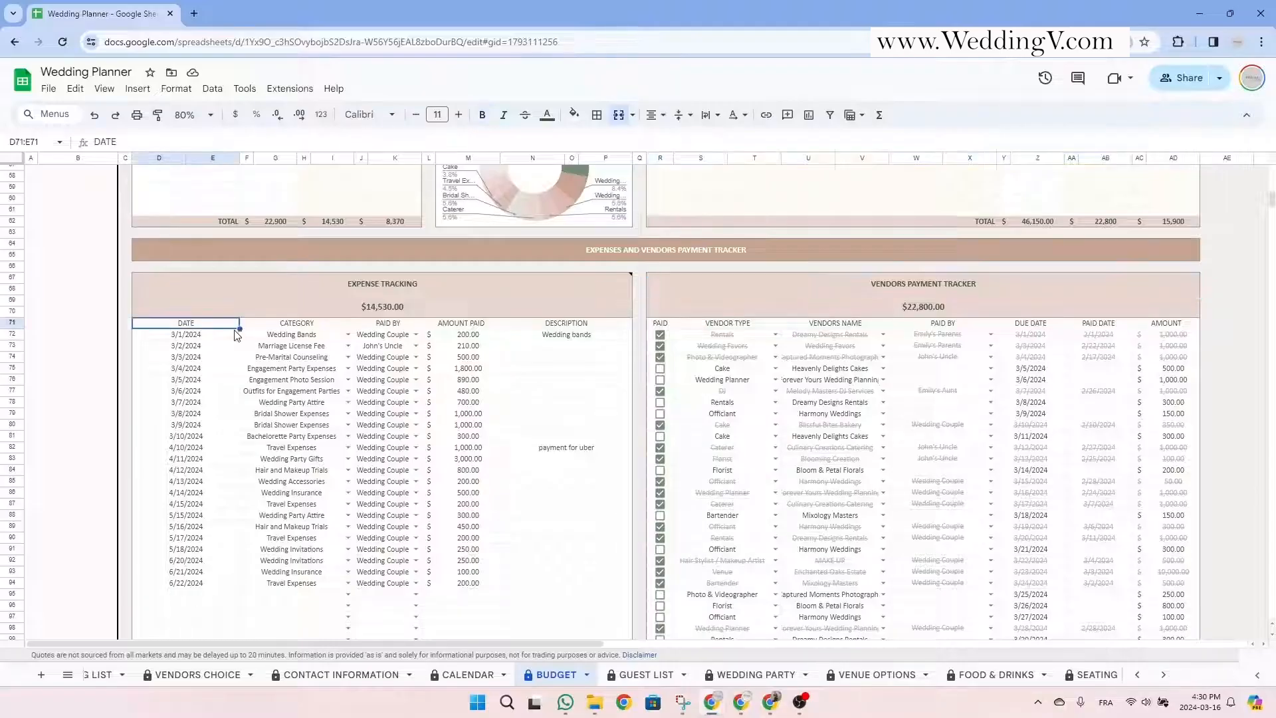
{"action": "left_click", "coordinate": [280, 327]}
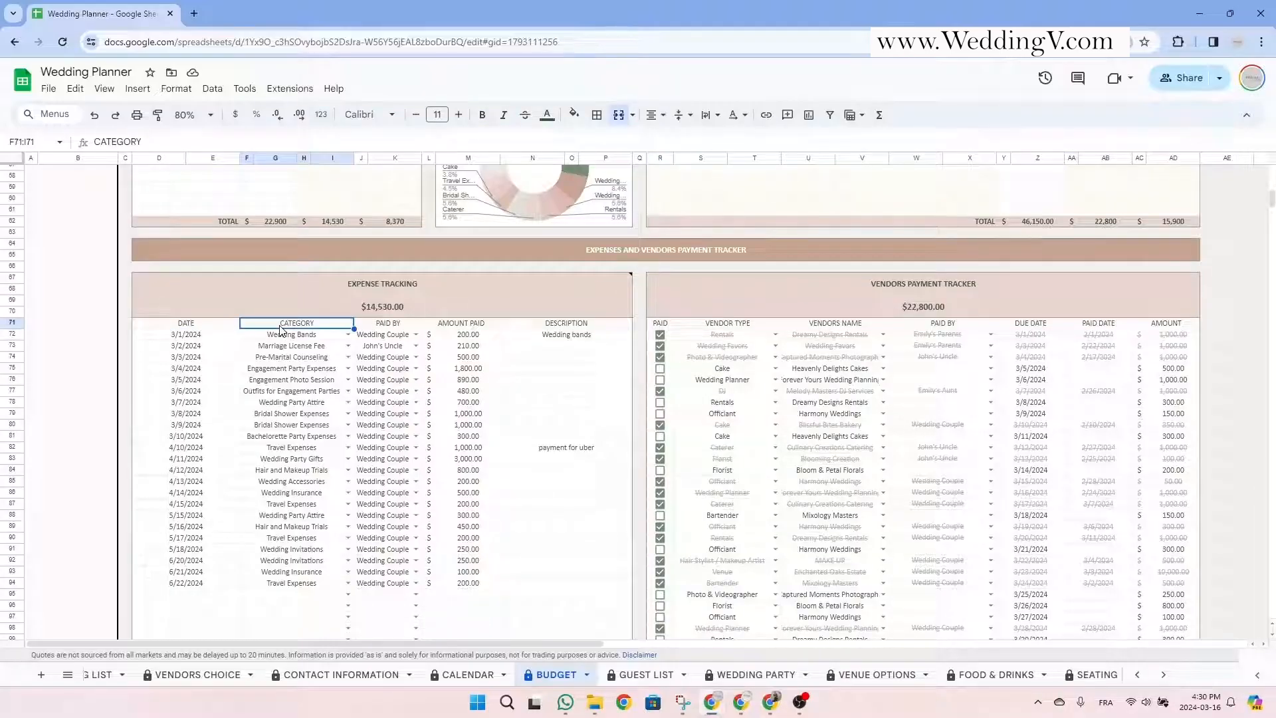
{"action": "left_click", "coordinate": [392, 327]}
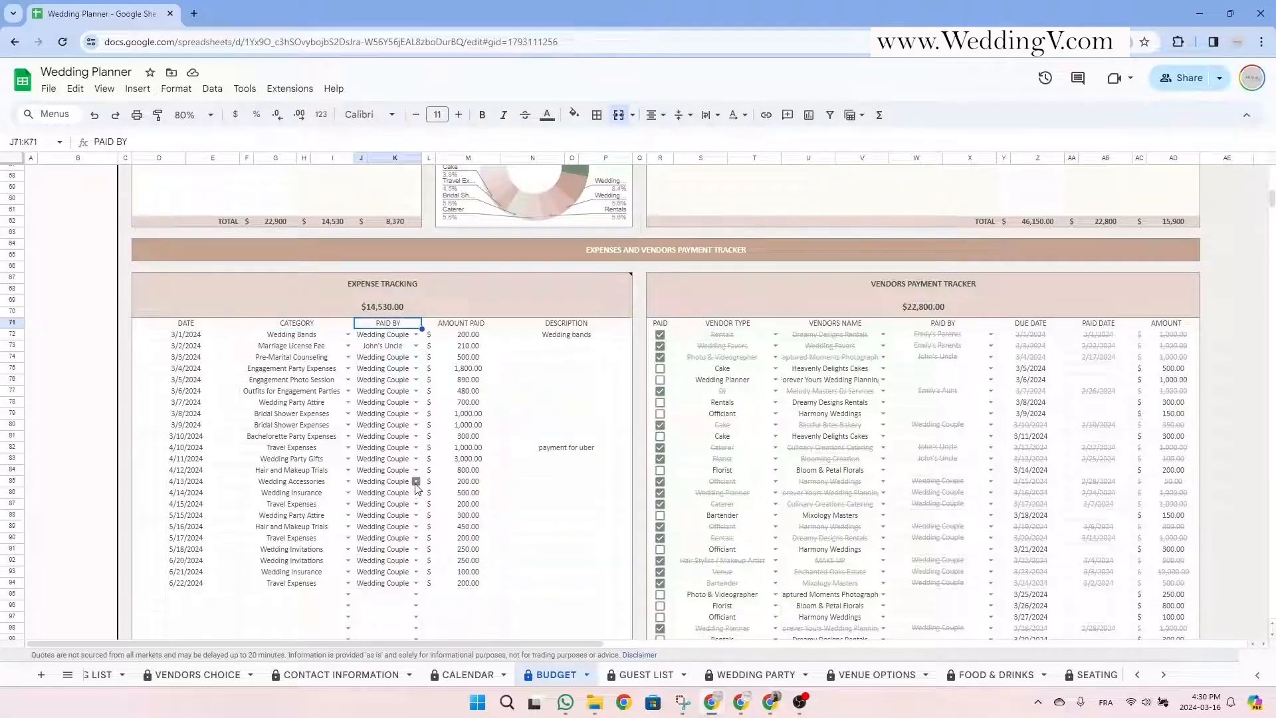
{"action": "left_click", "coordinate": [464, 327]}
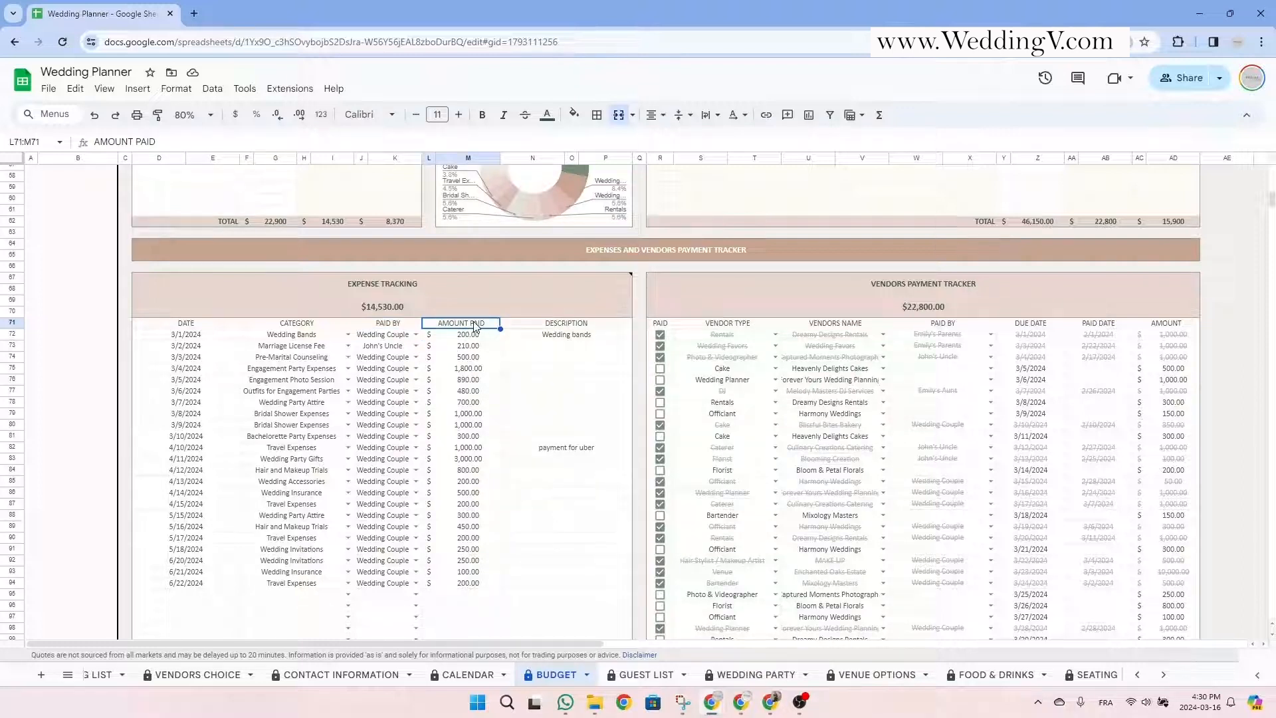
{"action": "left_click", "coordinate": [539, 325]}
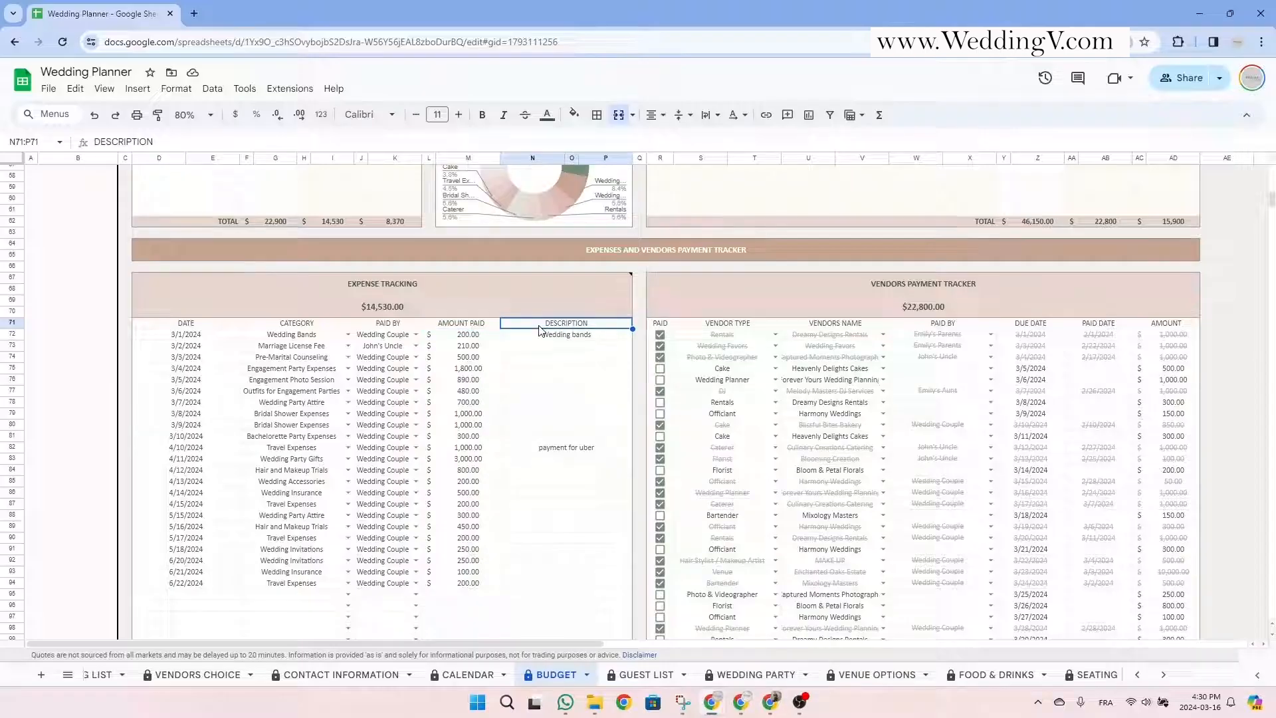
{"action": "left_click", "coordinate": [292, 593]}
Fill in the new row 95 expense: date 3/16/2024, category Engagement Party Expenses, paid by the uncle.
{"action": "left_click", "coordinate": [212, 594]}
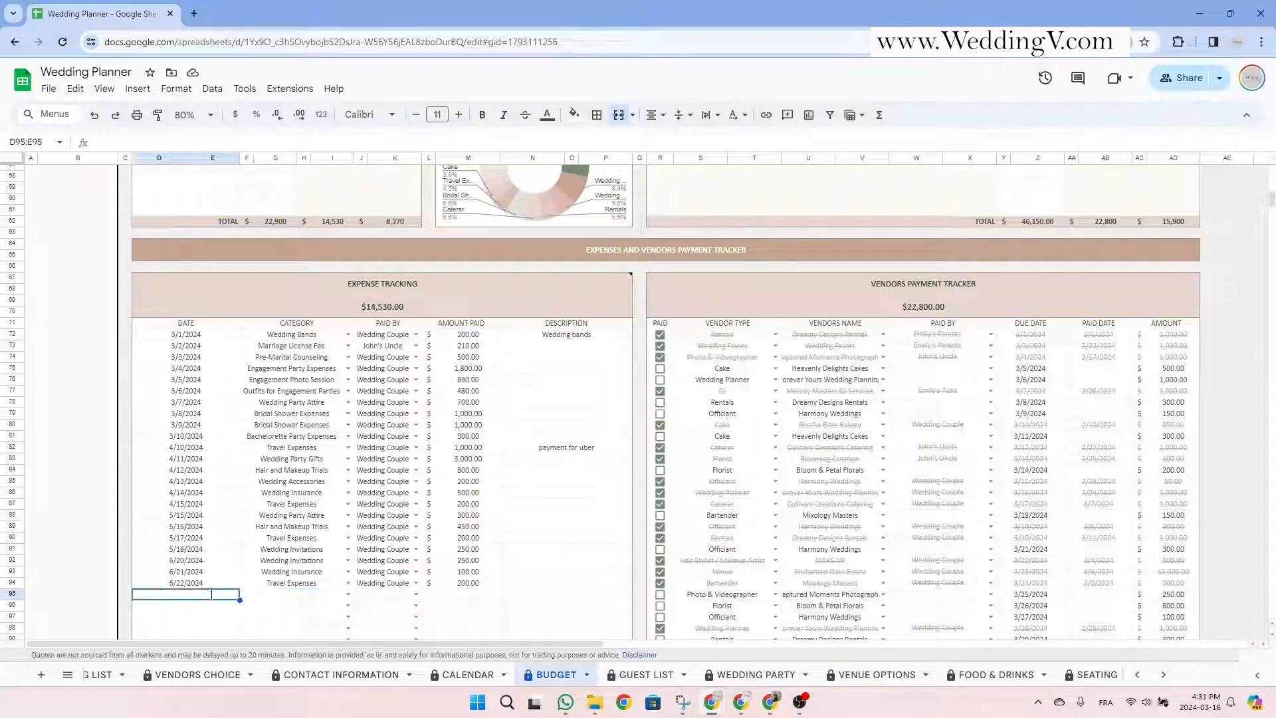
{"action": "double_click", "coordinate": [212, 594]}
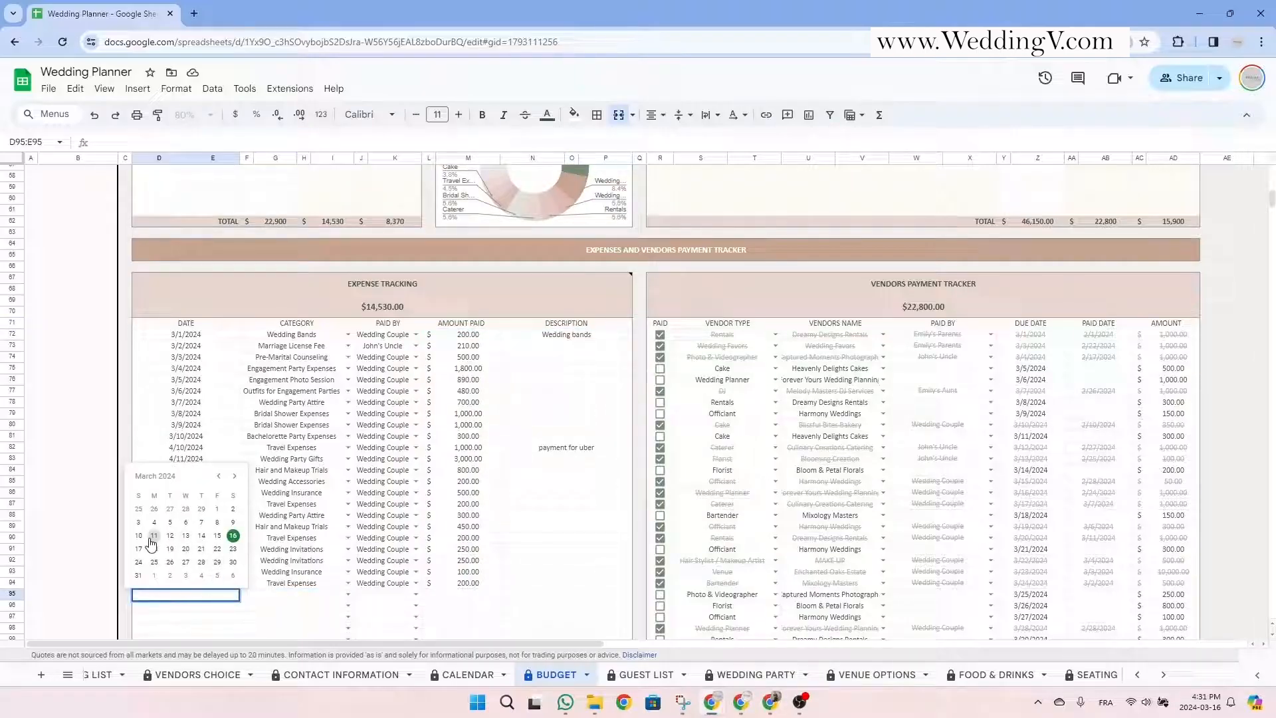
{"action": "left_click", "coordinate": [233, 536]}
{"action": "left_click", "coordinate": [312, 597]}
{"action": "left_click", "coordinate": [345, 592]}
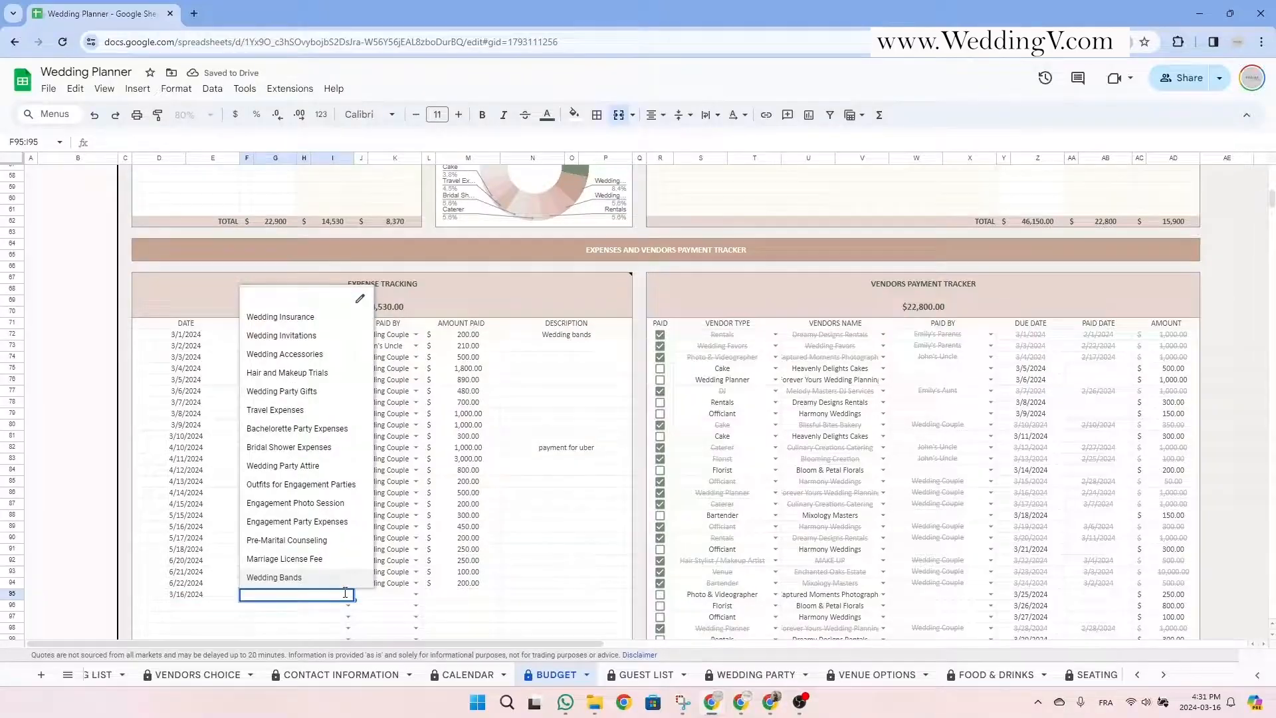
{"action": "left_click", "coordinate": [328, 521]}
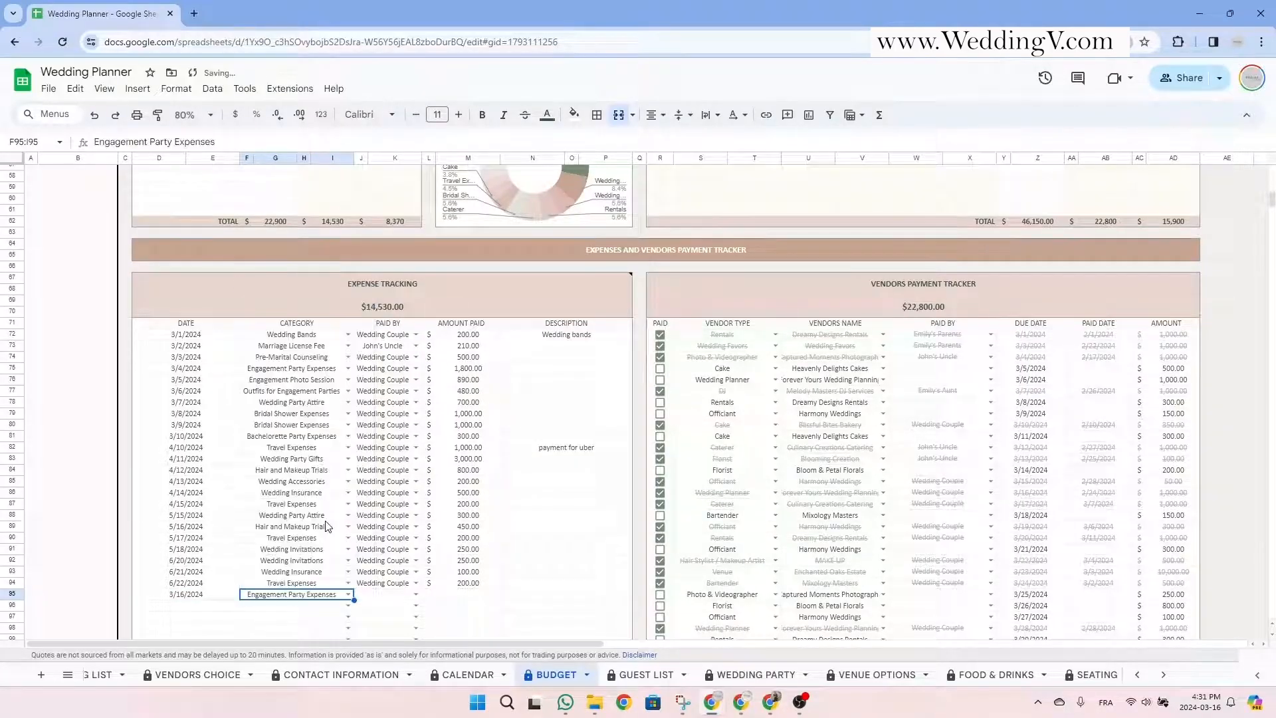
{"action": "left_click", "coordinate": [416, 593]}
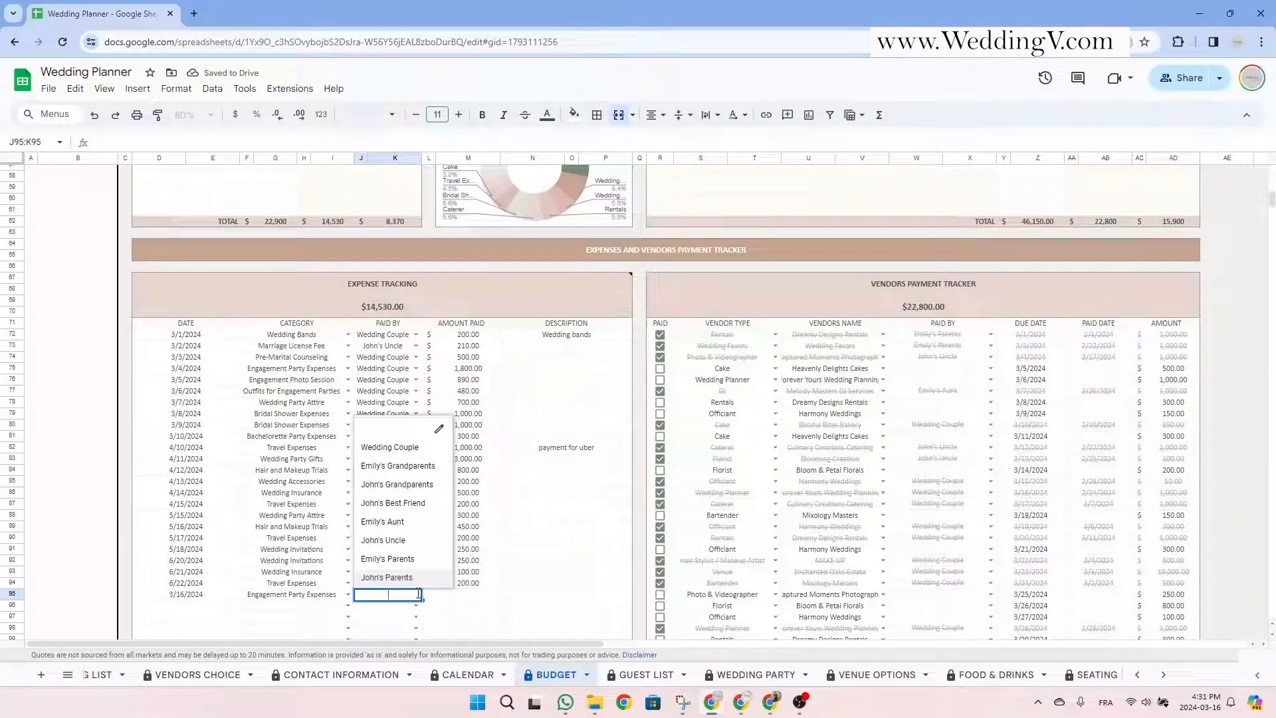
{"action": "left_click", "coordinate": [408, 545]}
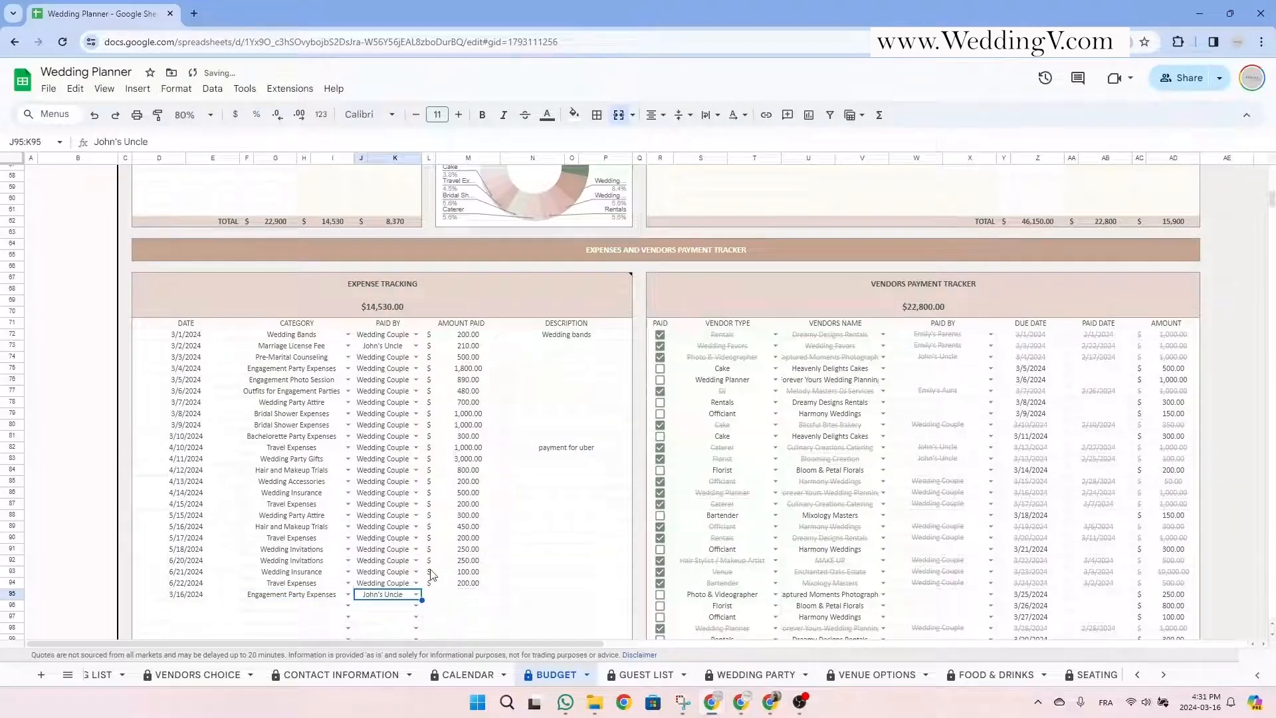
Enter 500 as the expense's amount paid and check the entered value.
{"action": "left_click", "coordinate": [460, 597]}
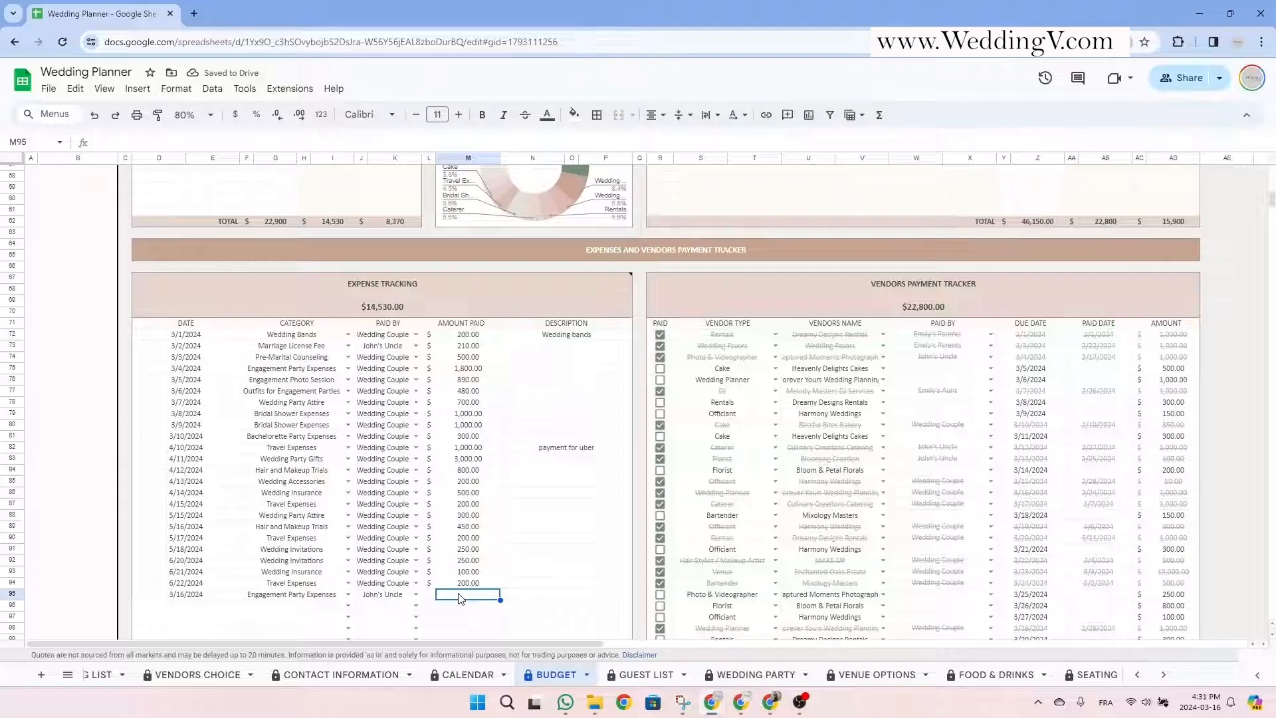
{"action": "type", "text": "500"}
{"action": "key", "text": "Tab"}
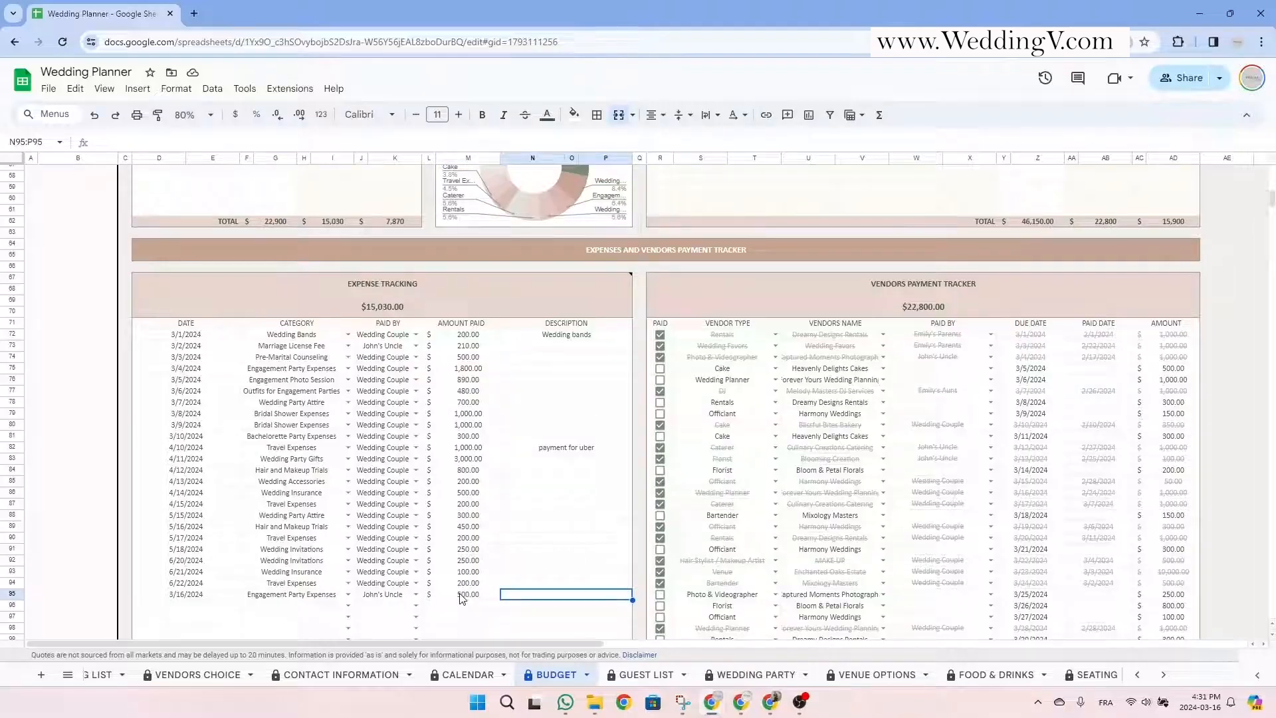
{"action": "left_click", "coordinate": [462, 596]}
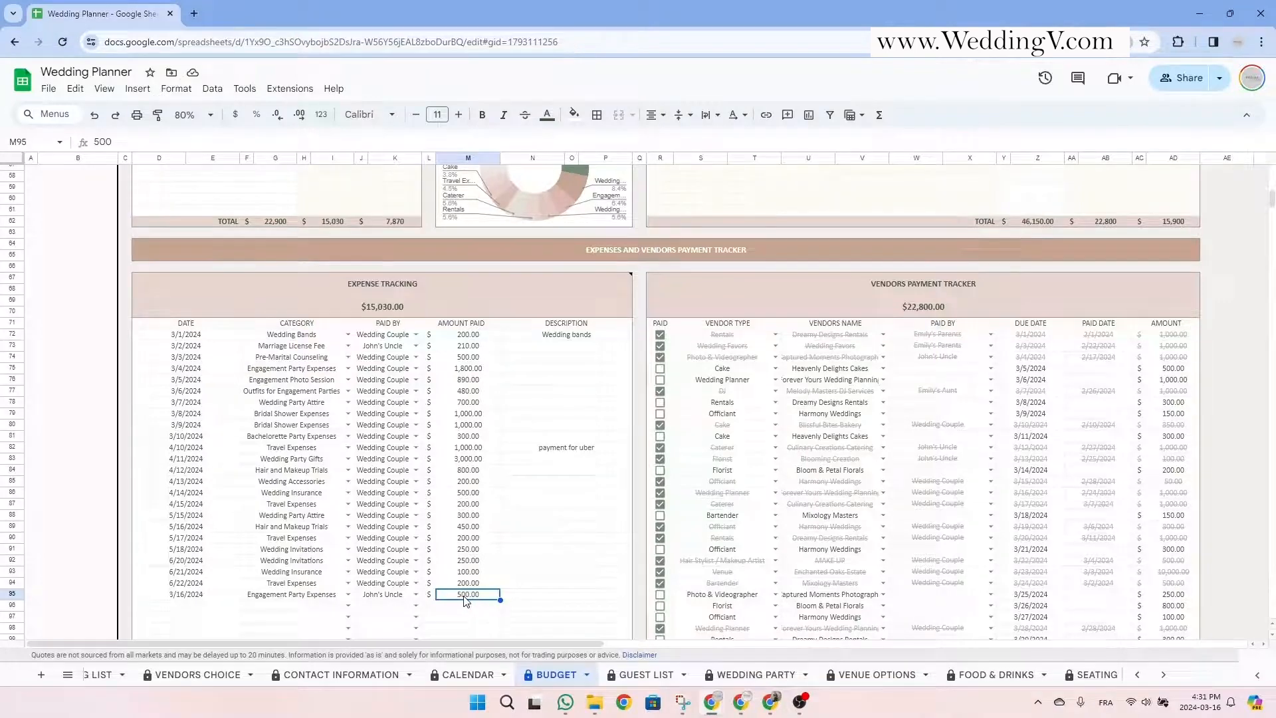
{"action": "scroll", "coordinate": [468, 598], "scroll_direction": "up", "scroll_amount": 10}
{"action": "scroll", "coordinate": [464, 595], "scroll_direction": "up", "scroll_amount": 3}
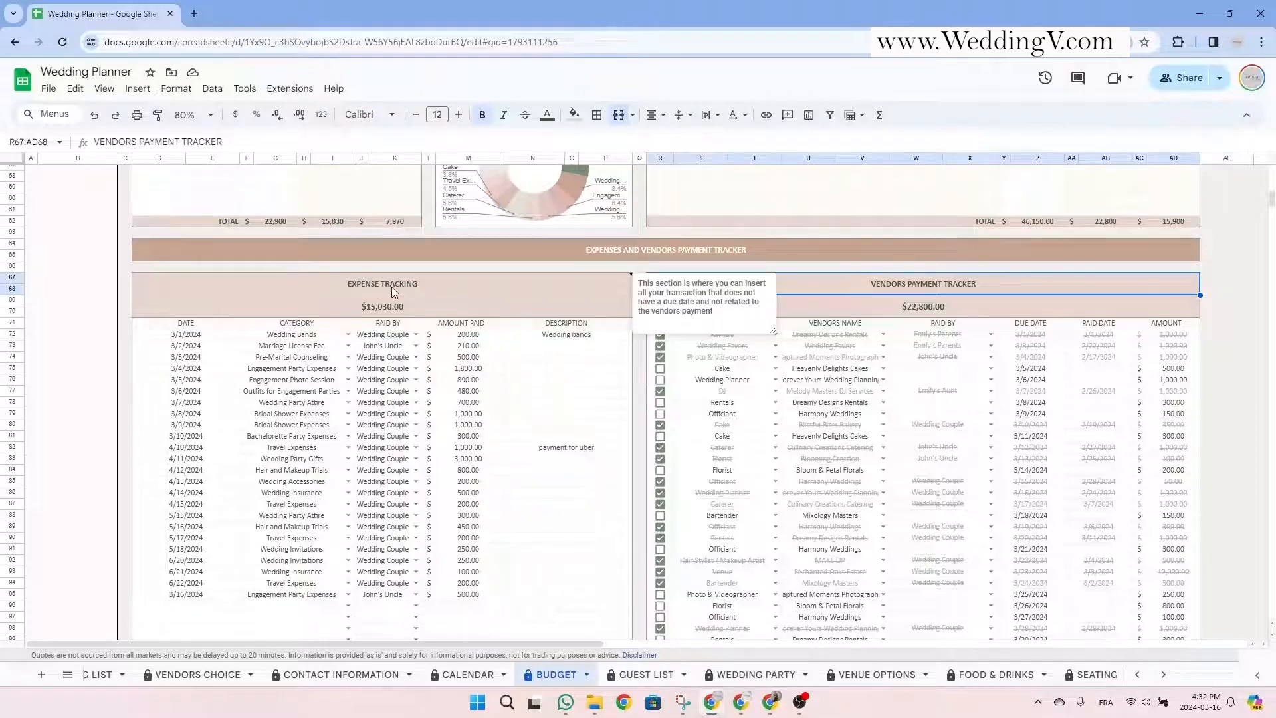
Review the vendor payments total formula and the tracker's Vendor Type, Name, Paid By, Due Date, Amount and Paid Date columns.
{"action": "left_click", "coordinate": [905, 317]}
{"action": "left_click", "coordinate": [728, 325]}
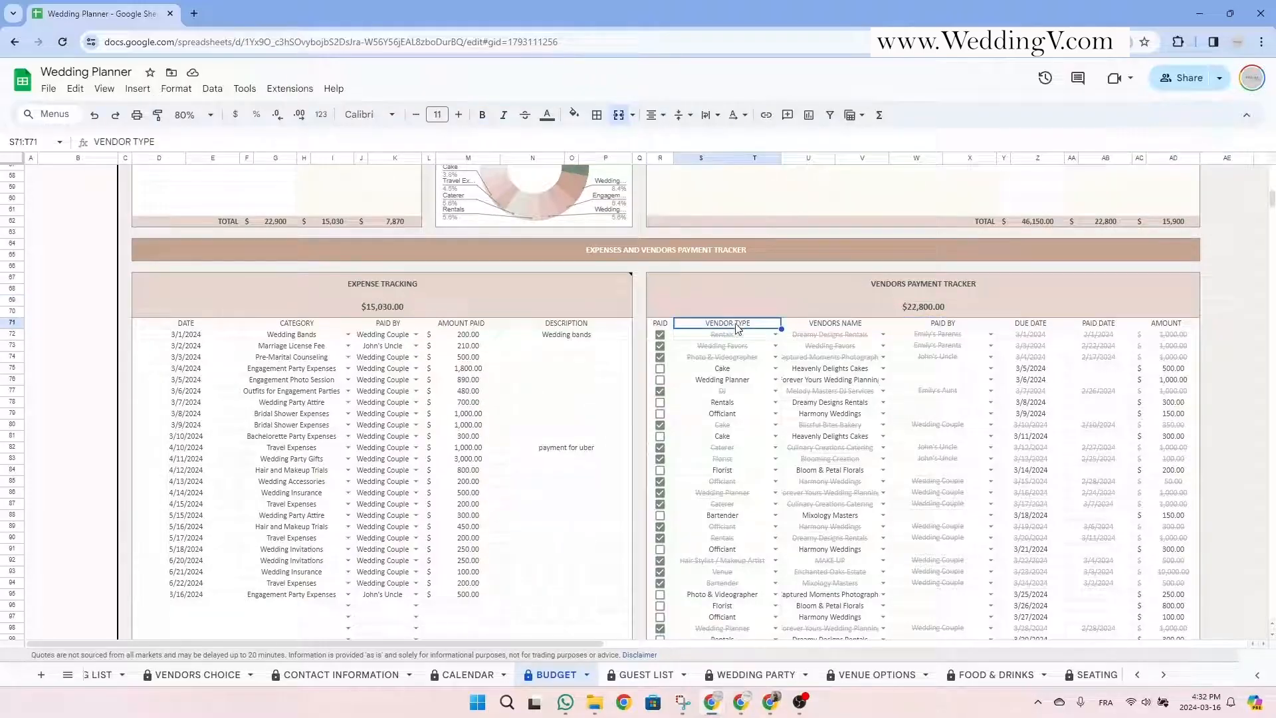
{"action": "left_click", "coordinate": [849, 326]}
{"action": "left_click", "coordinate": [952, 327]}
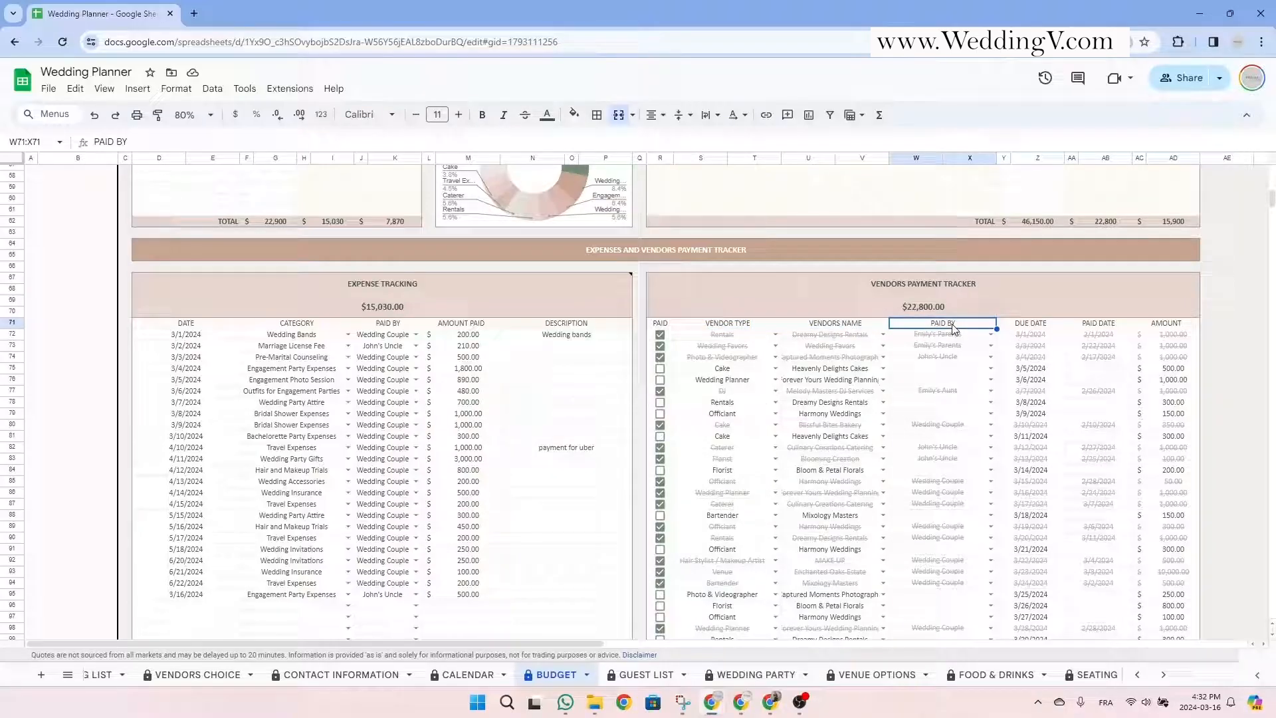
{"action": "left_click", "coordinate": [1029, 325]}
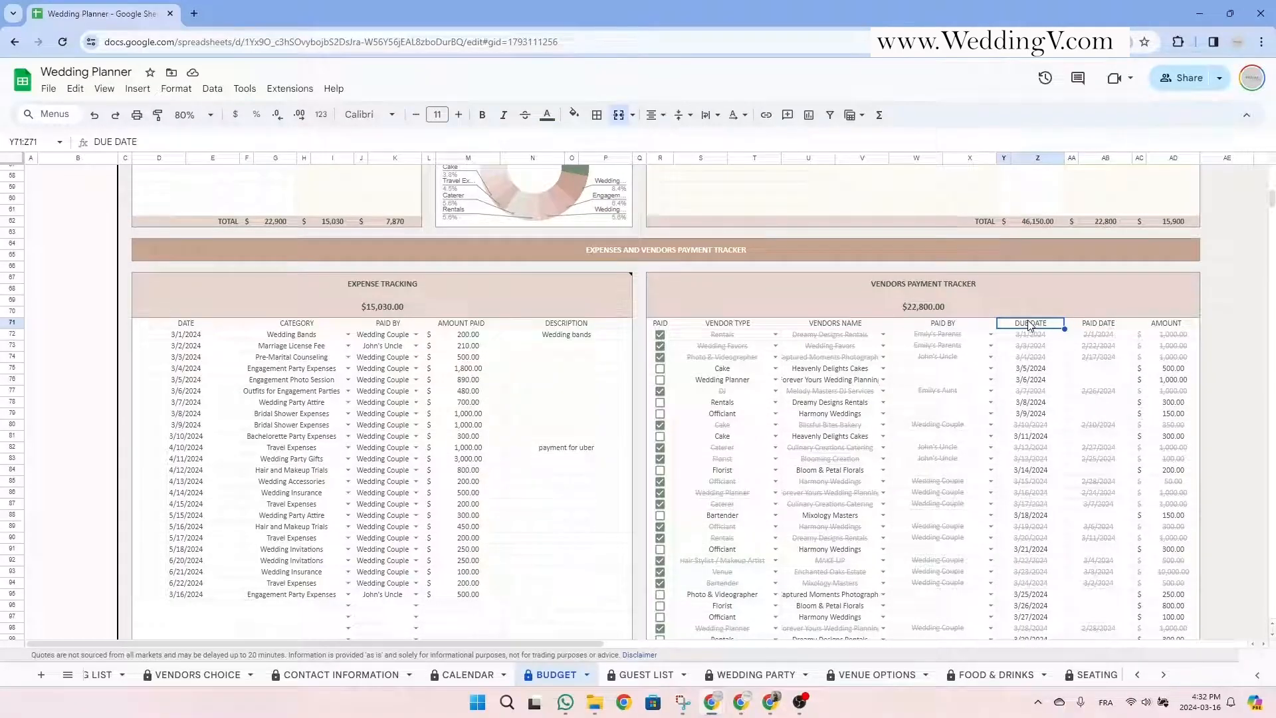
{"action": "left_click", "coordinate": [1162, 324]}
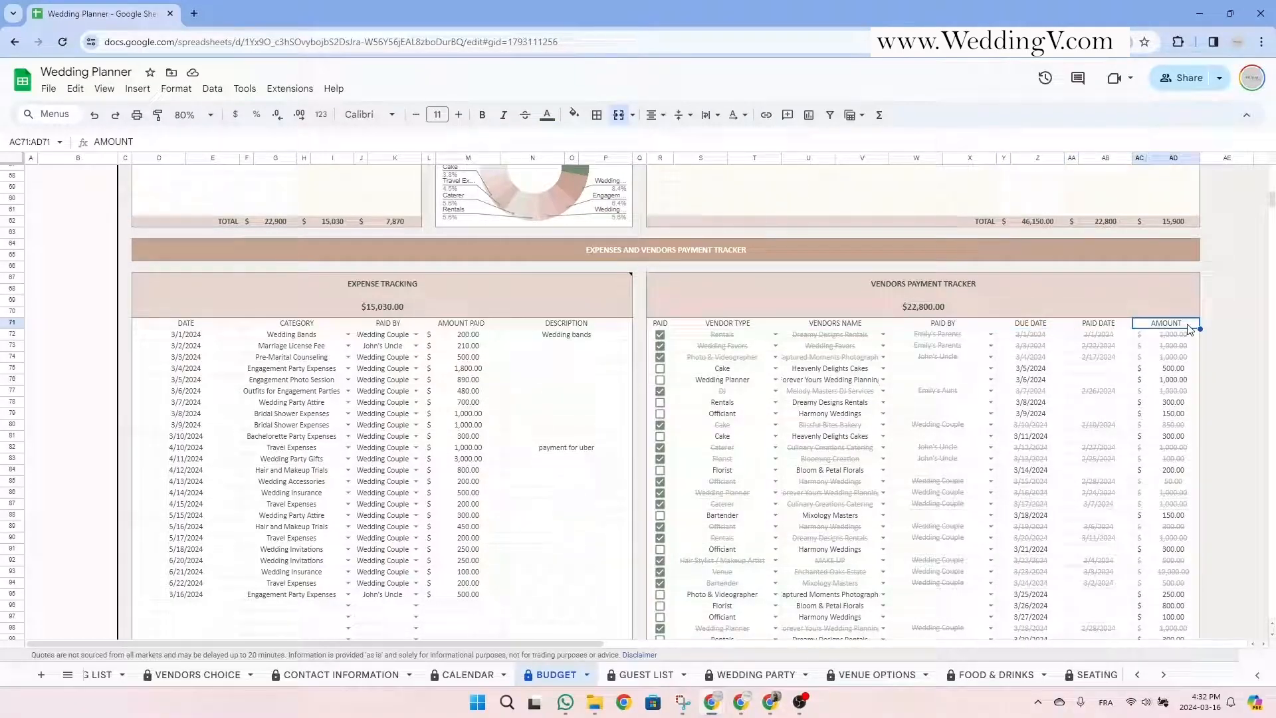
{"action": "left_click", "coordinate": [1120, 324]}
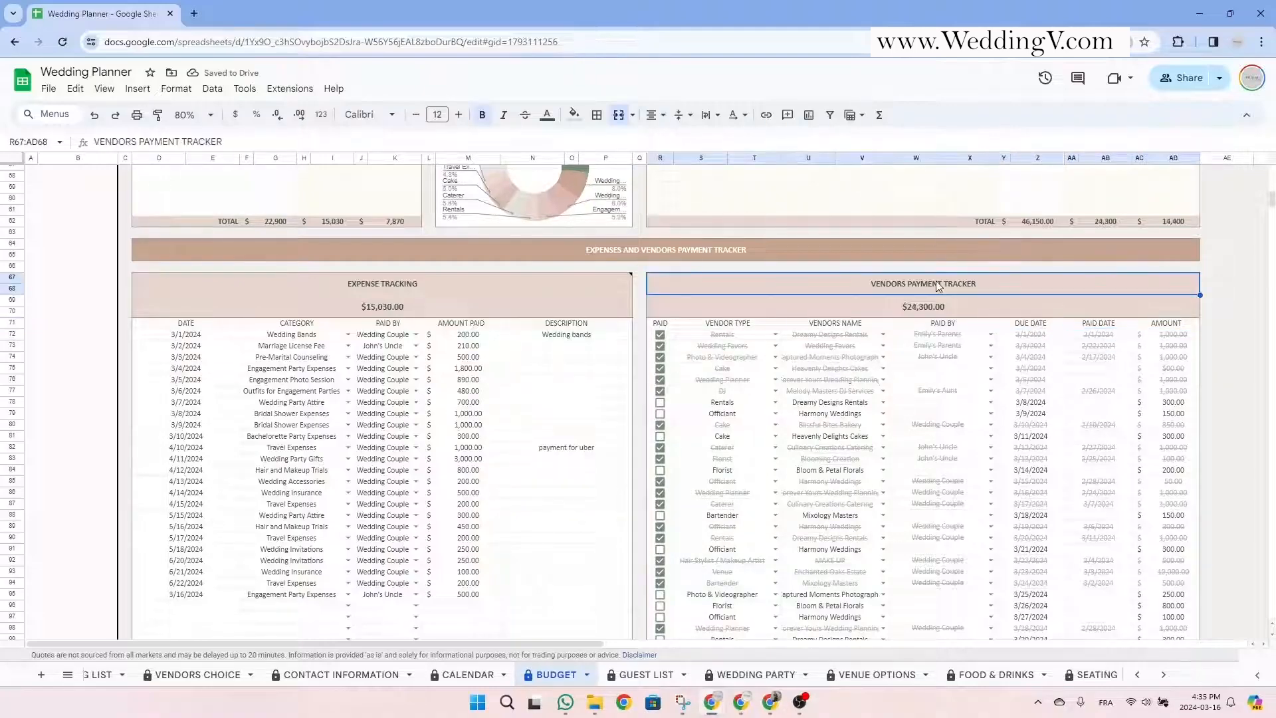
In row 106, set vendor type Photo & Videographer, vendor Captured Moments Photography, paid by the uncle.
{"action": "scroll", "coordinate": [976, 339], "scroll_direction": "down", "scroll_amount": 3}
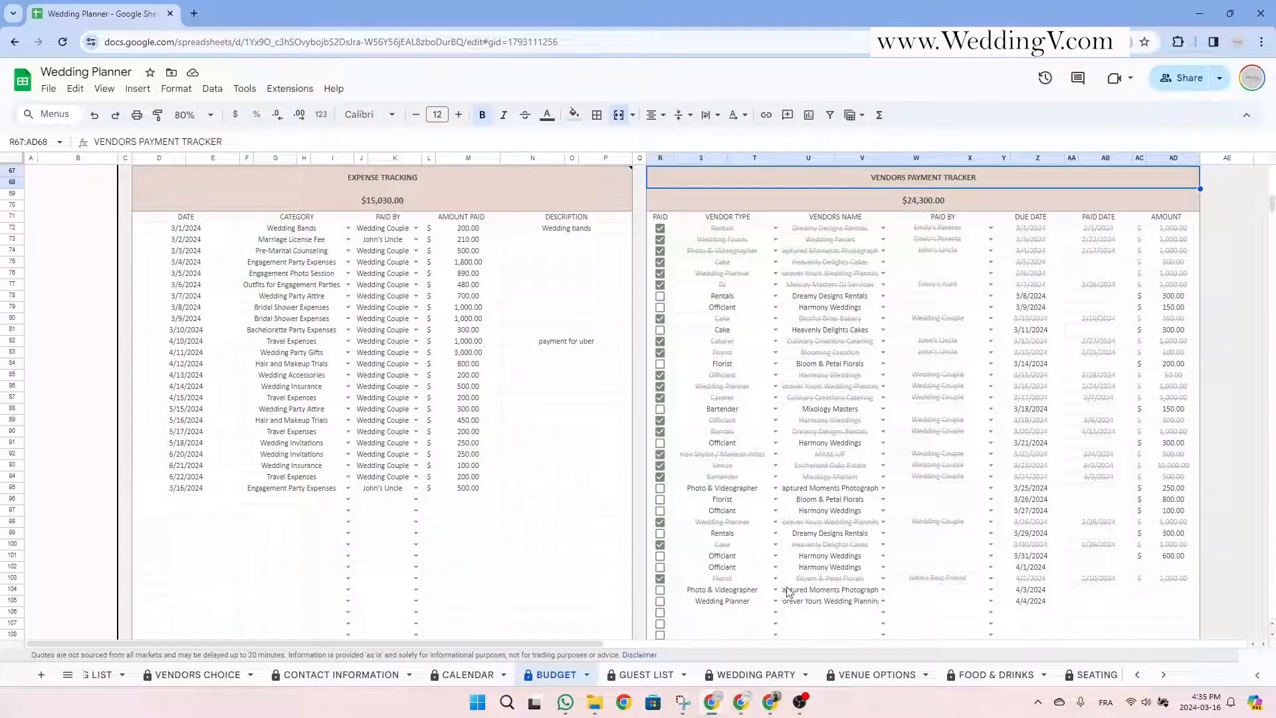
{"action": "left_click", "coordinate": [775, 612]}
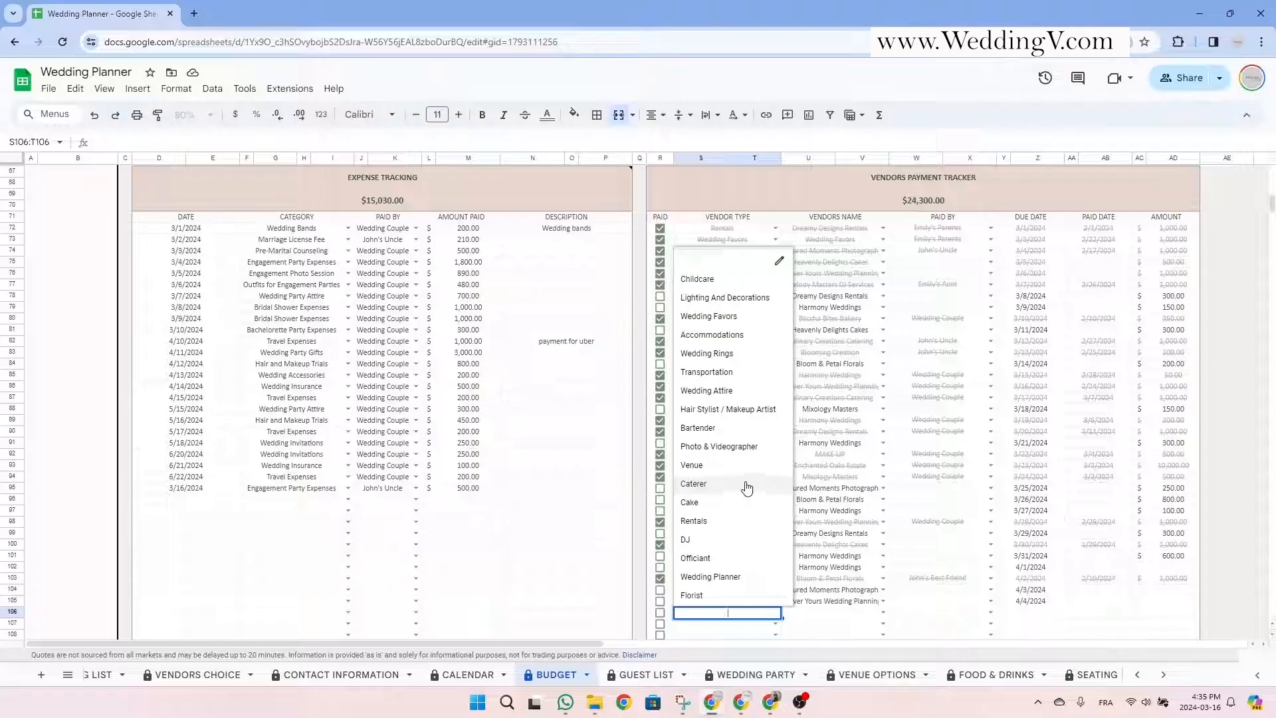
{"action": "left_click", "coordinate": [742, 447]}
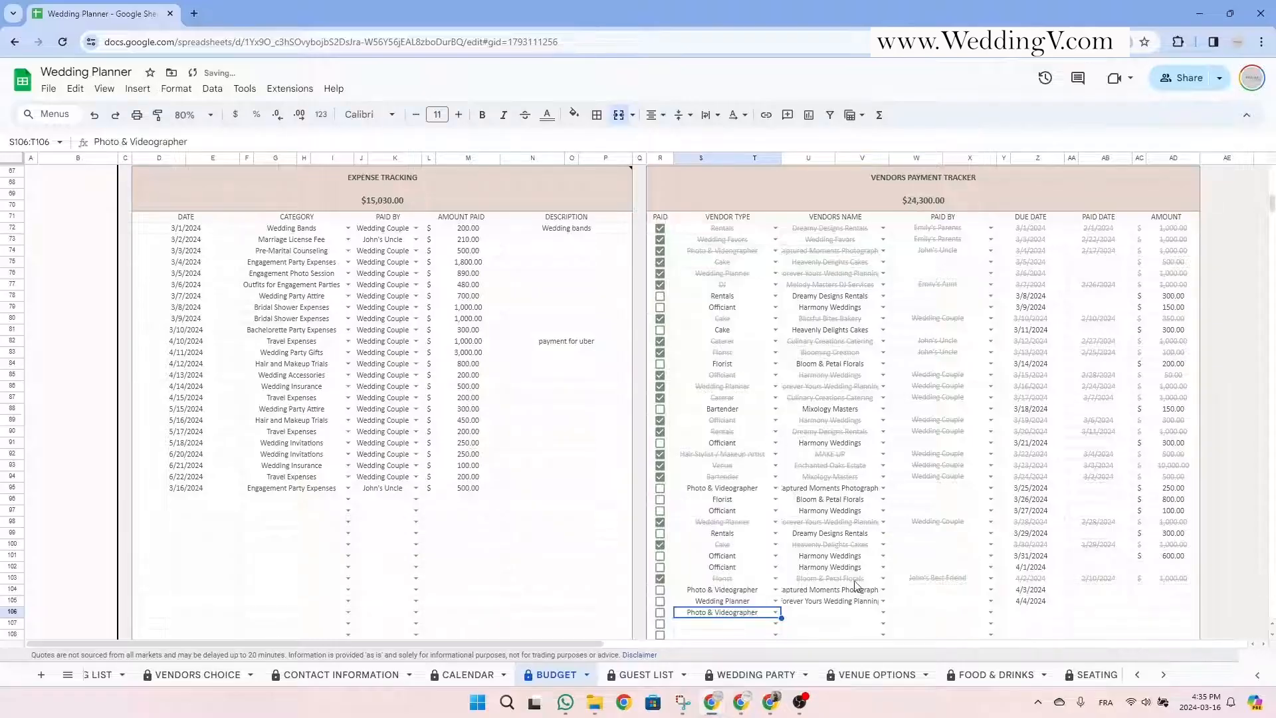
{"action": "left_click", "coordinate": [884, 612]}
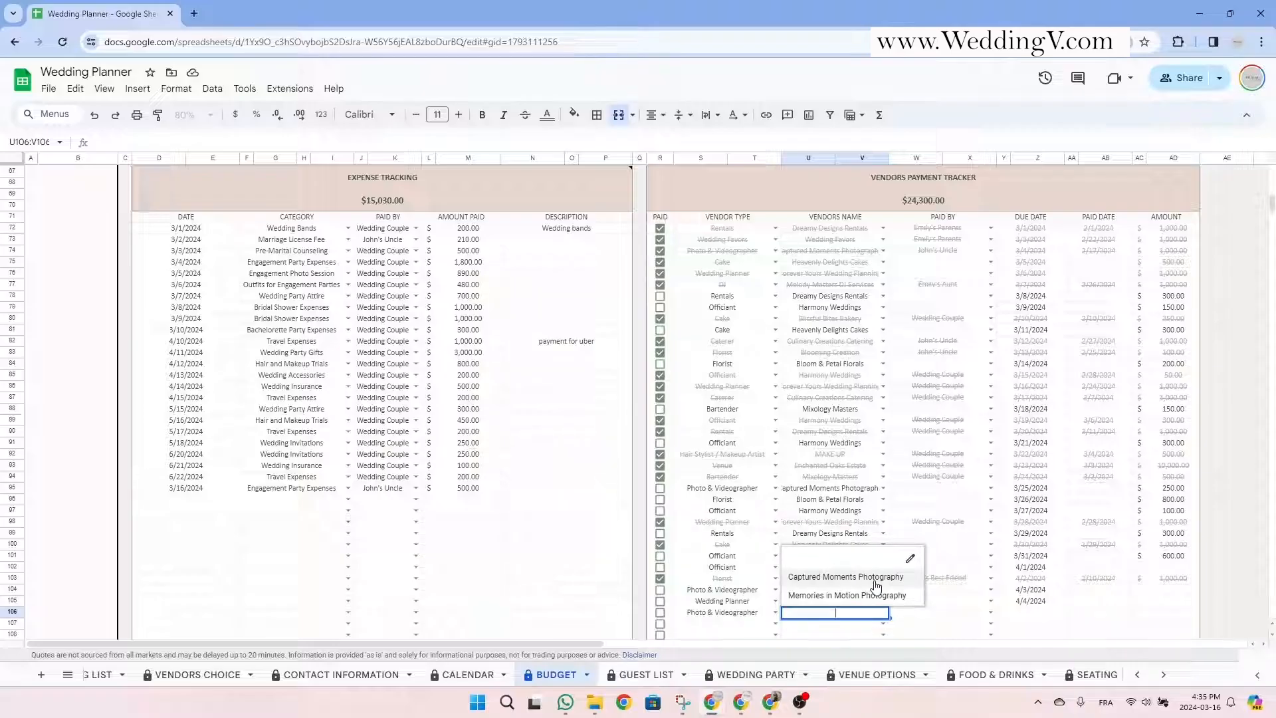
{"action": "left_click", "coordinate": [875, 583]}
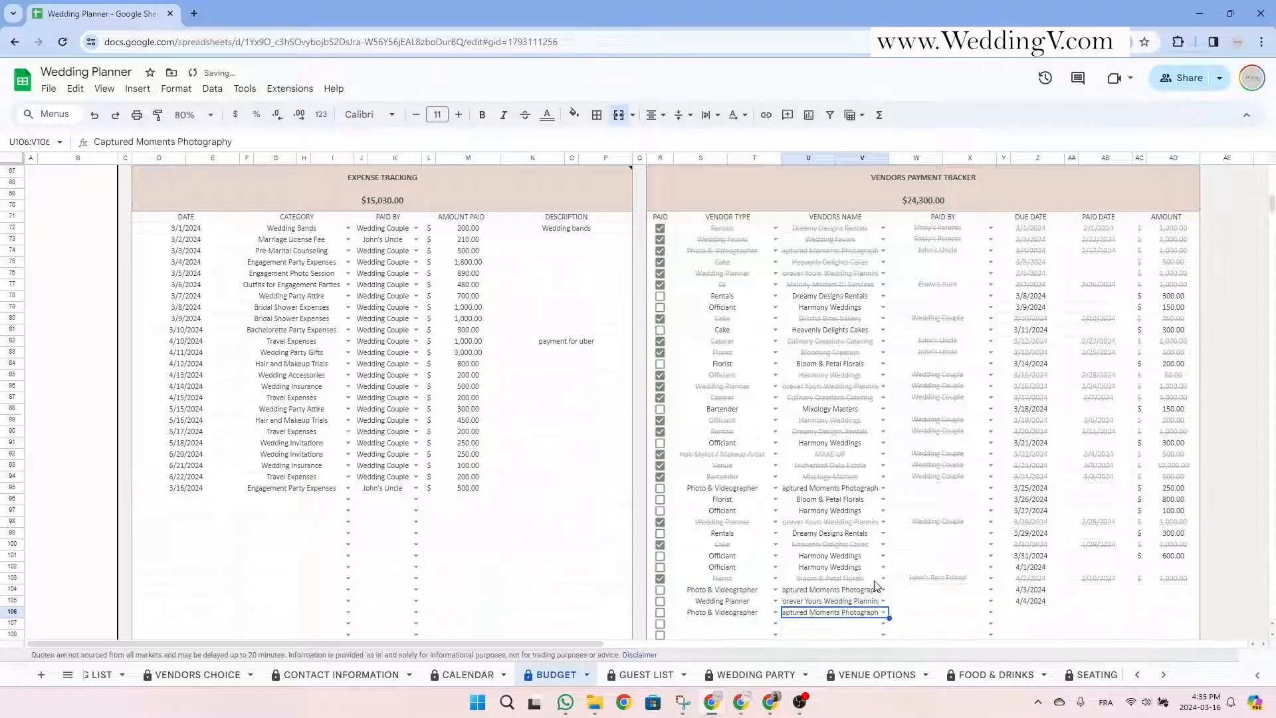
{"action": "left_click", "coordinate": [990, 611]}
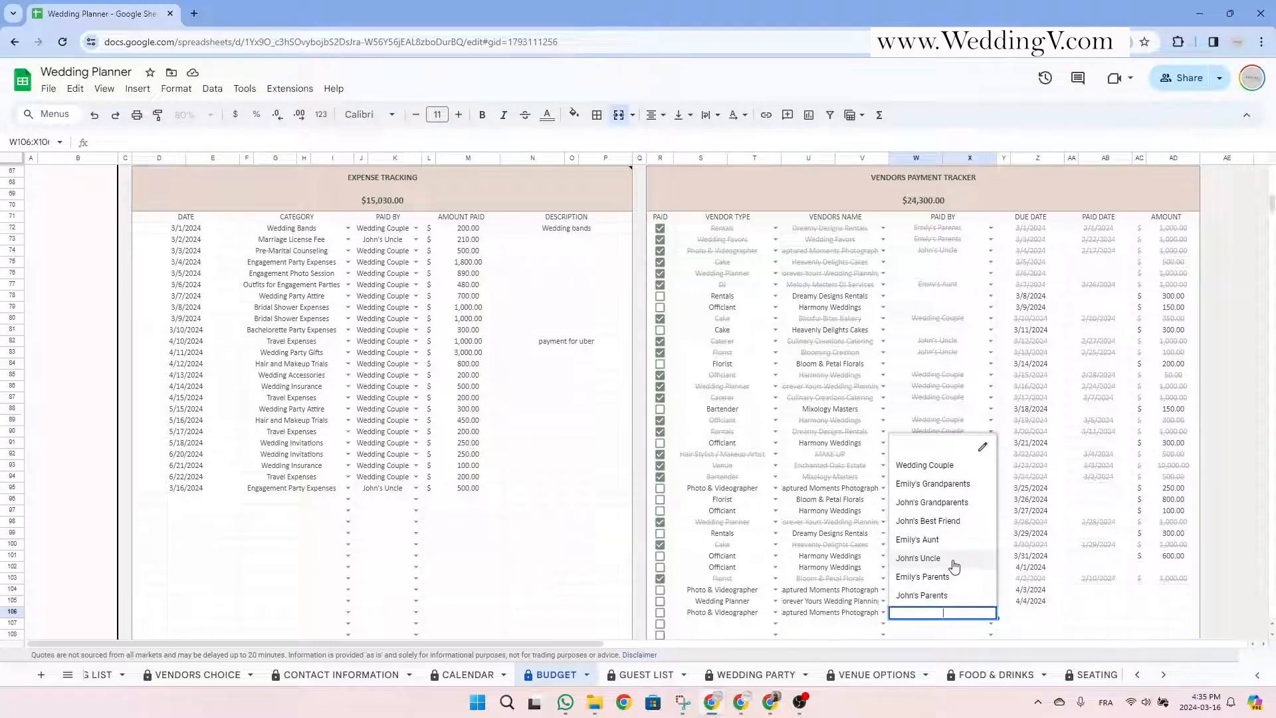
{"action": "left_click", "coordinate": [954, 560]}
Set the row's due and paid dates to 3/16/2024 and enter an amount of 500.
{"action": "left_click", "coordinate": [1026, 614]}
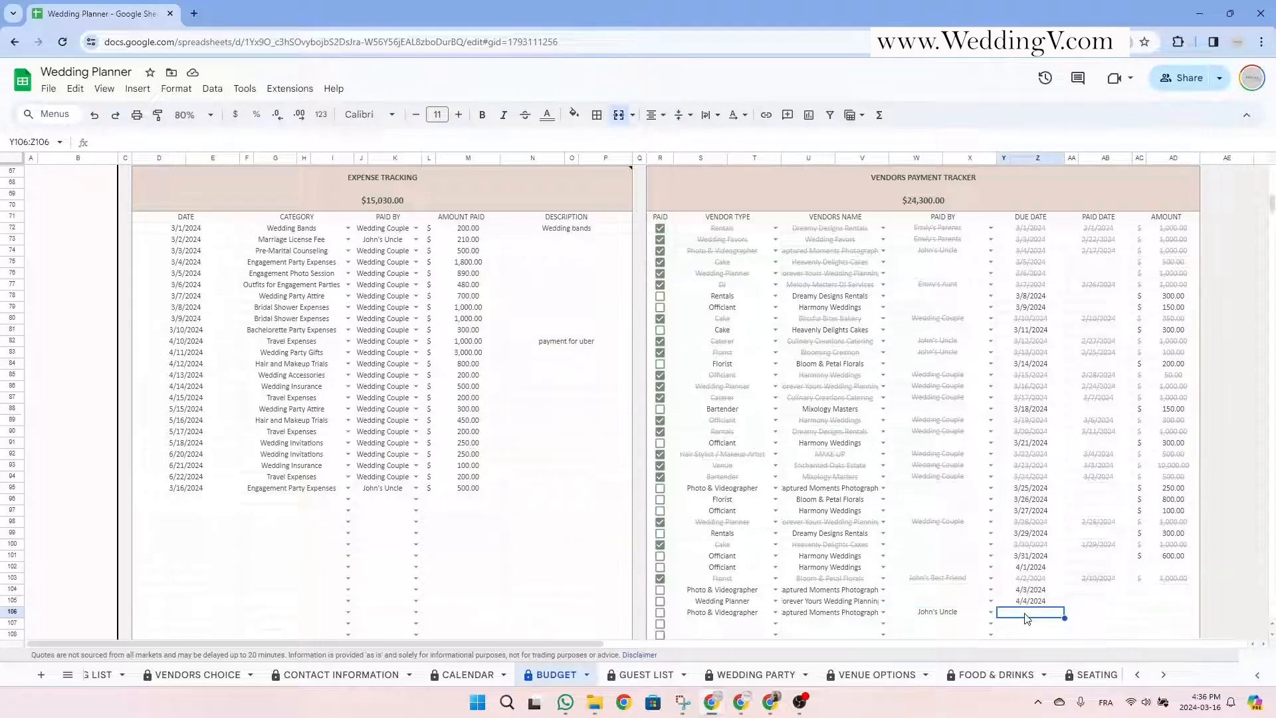
{"action": "double_click", "coordinate": [1027, 616]}
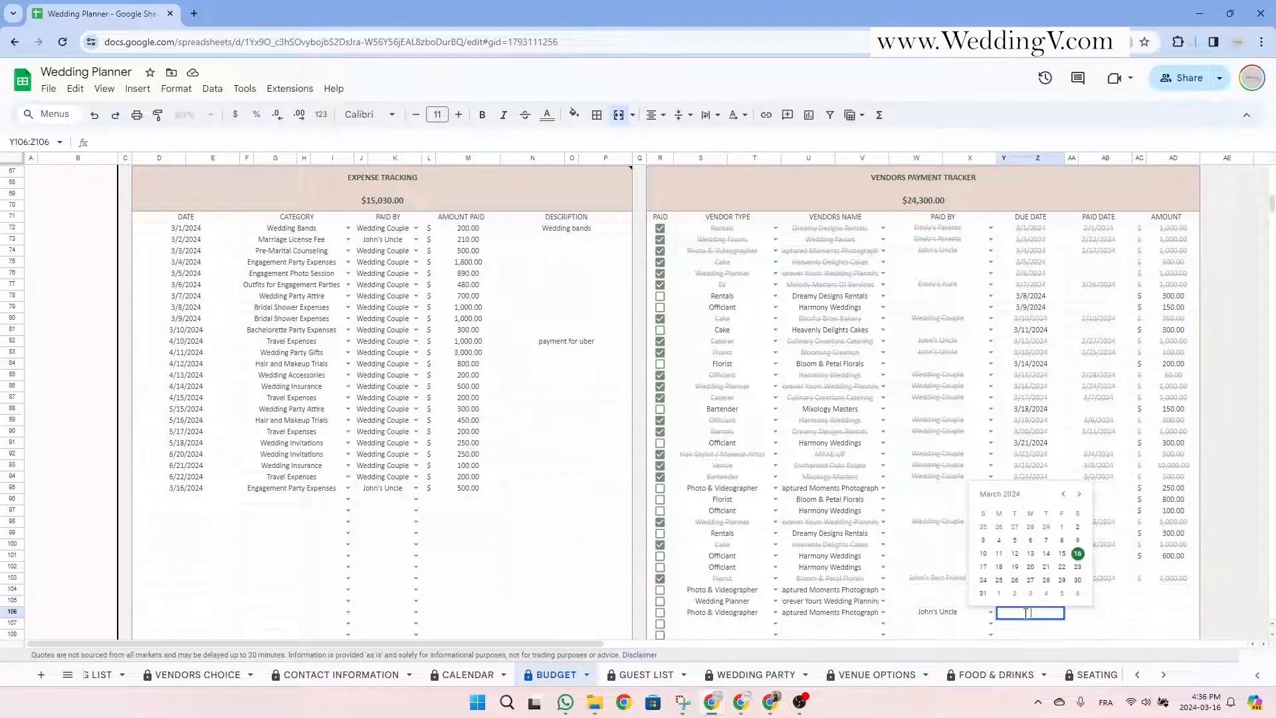
{"action": "left_click", "coordinate": [1077, 552]}
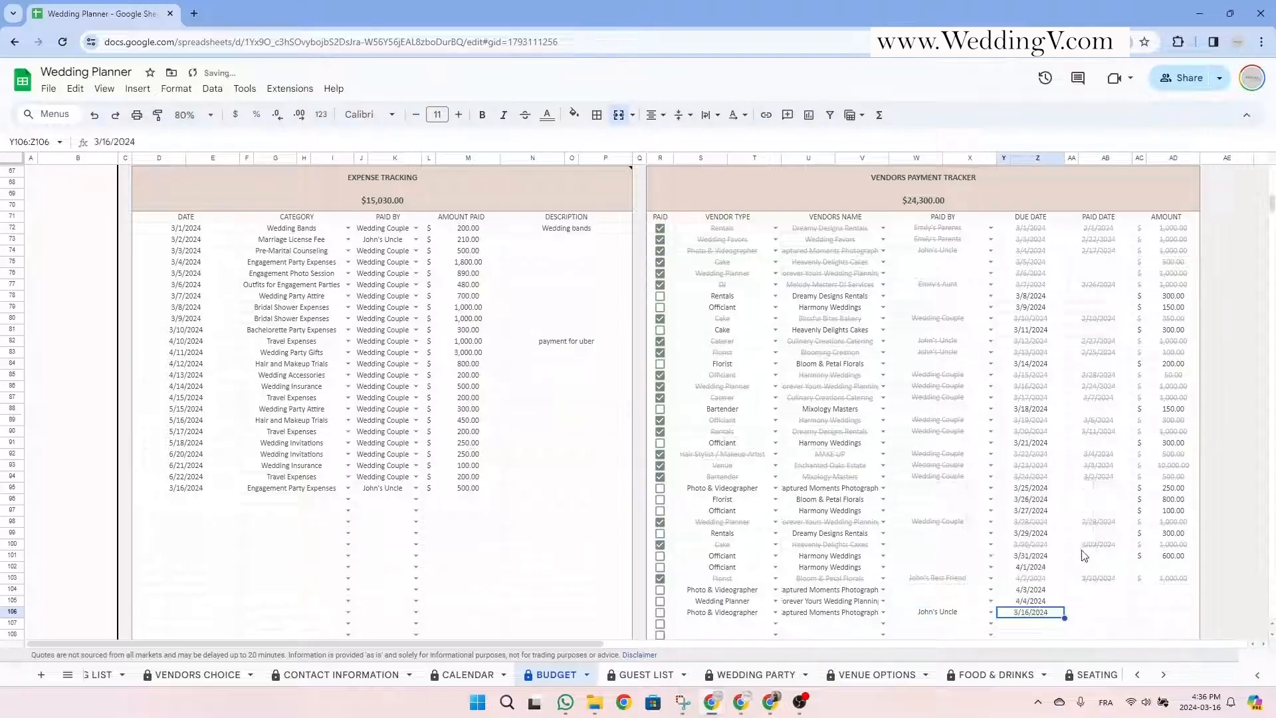
{"action": "double_click", "coordinate": [1104, 616]}
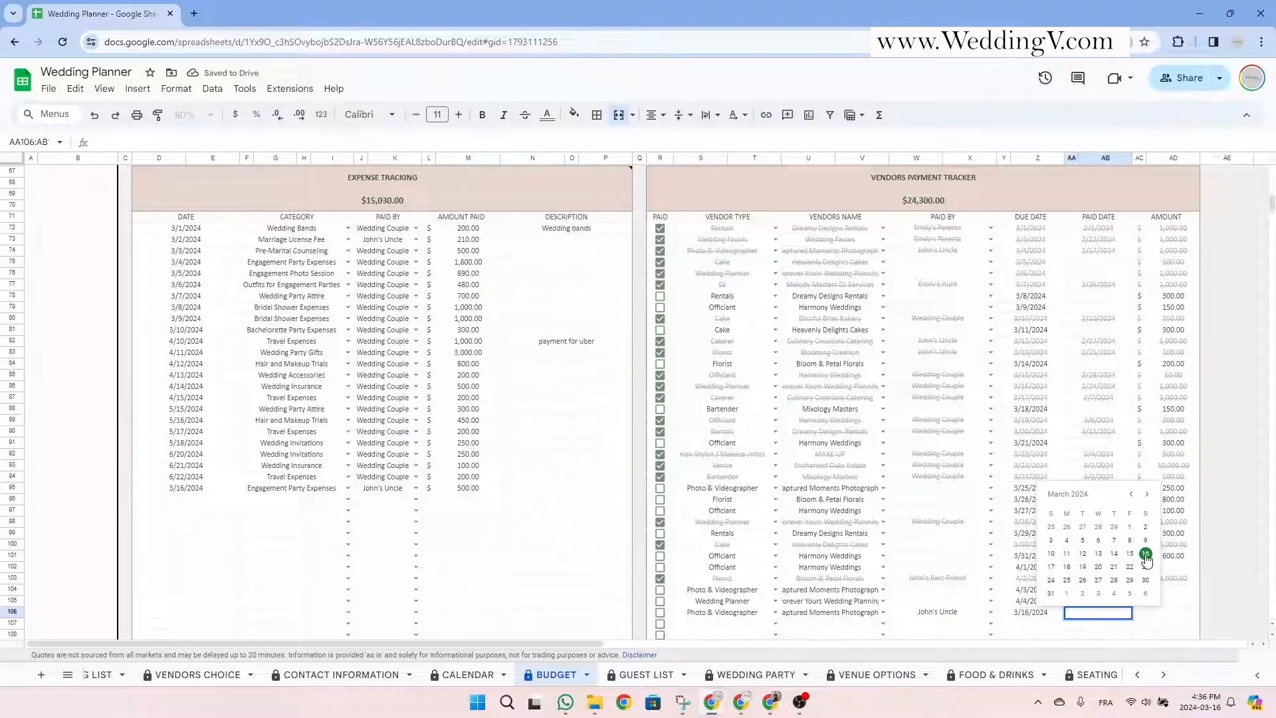
{"action": "left_click", "coordinate": [1146, 555]}
{"action": "left_click", "coordinate": [1176, 614]}
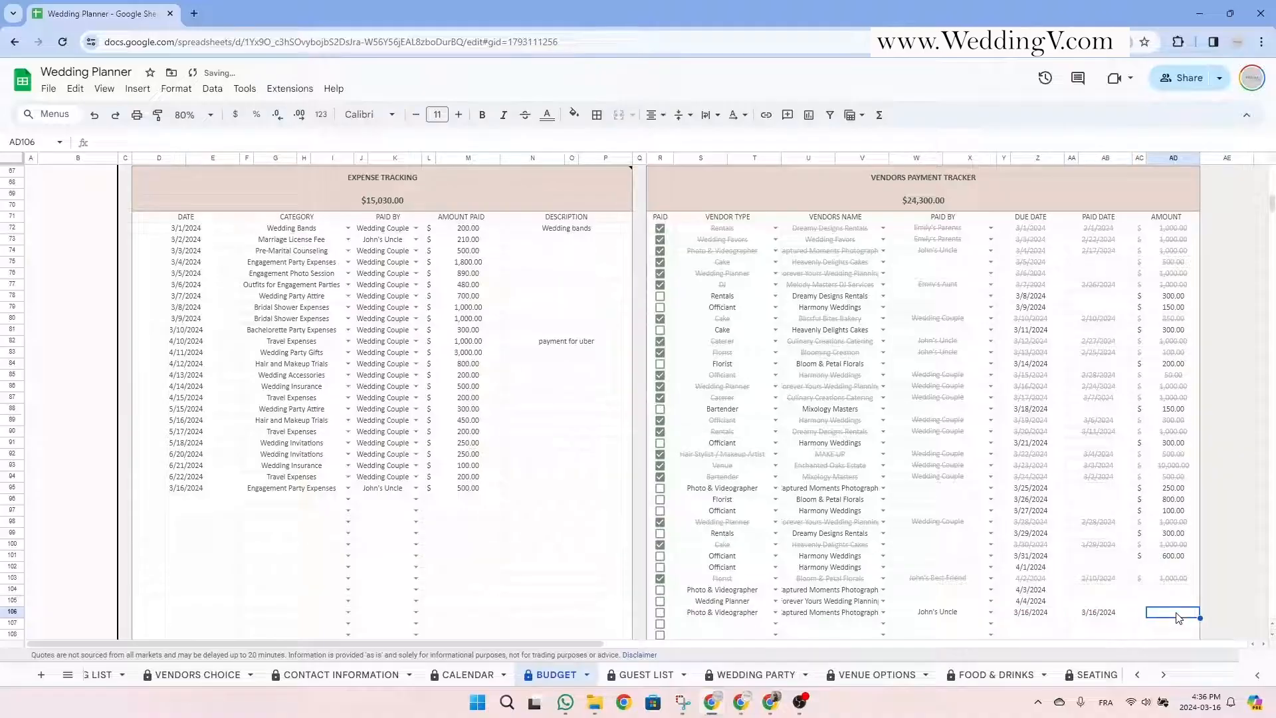
{"action": "type", "text": "500"}
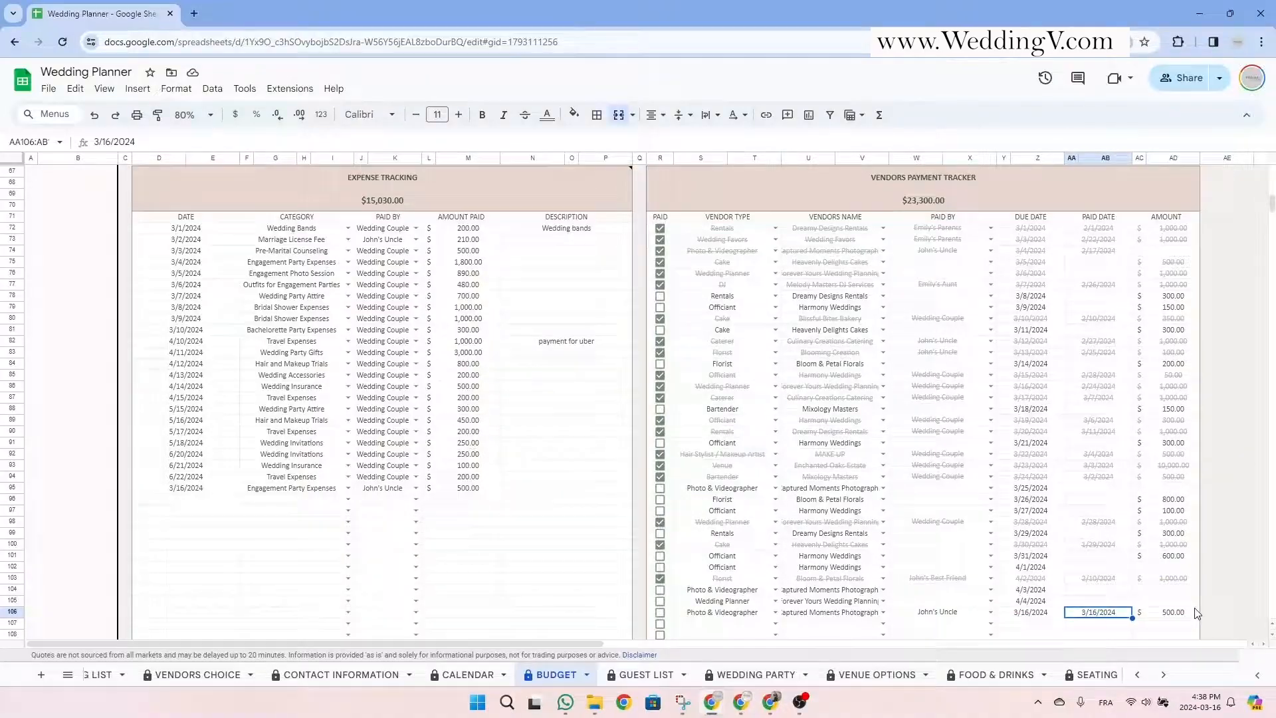
Inspect the Amount Paid formula for Captured Moments Photography in the Vendors table.
{"action": "scroll", "coordinate": [1194, 612], "scroll_direction": "up", "scroll_amount": 15}
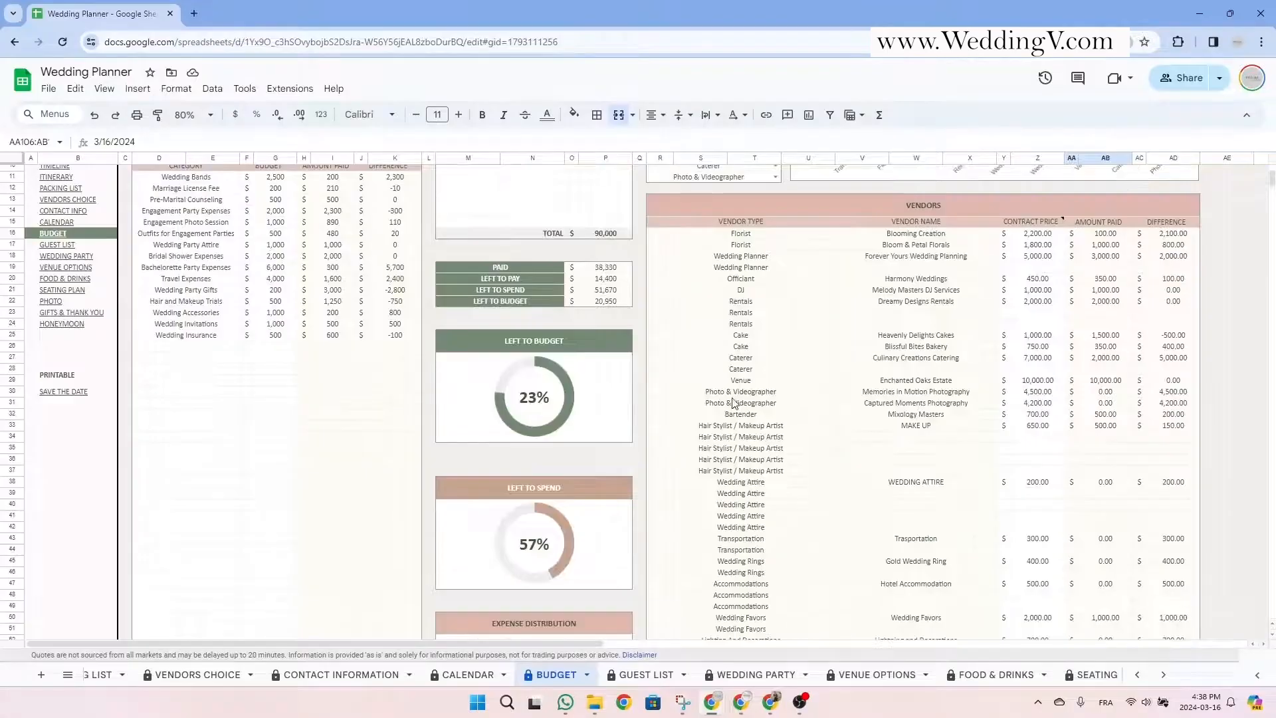
{"action": "left_click_drag", "start_coordinate": [736, 402], "coordinate": [1176, 408]}
{"action": "left_click", "coordinate": [909, 408]}
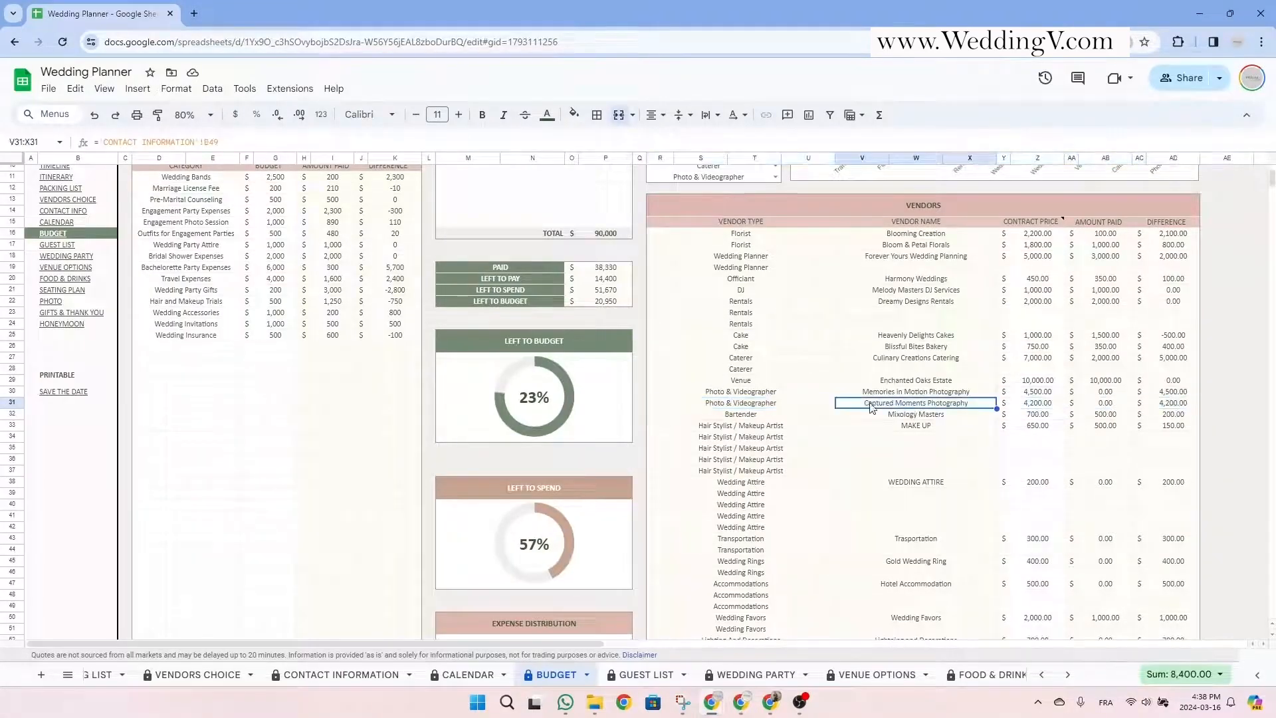
{"action": "left_click", "coordinate": [1102, 406]}
Tick the PAID checkbox for row 106 and confirm Captured Moments Photography's Amount Paid shows 500.
{"action": "scroll", "coordinate": [1076, 448], "scroll_direction": "down", "scroll_amount": 10}
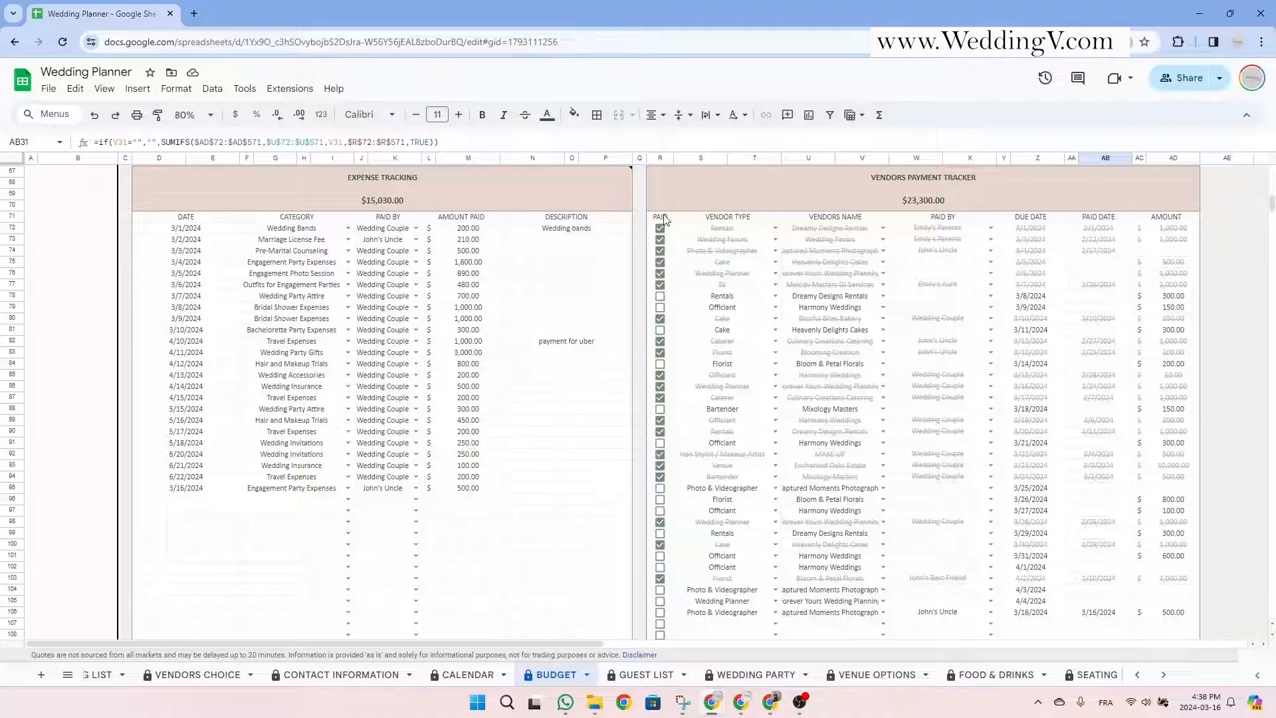
{"action": "left_click", "coordinate": [665, 218]}
{"action": "left_click", "coordinate": [660, 612]}
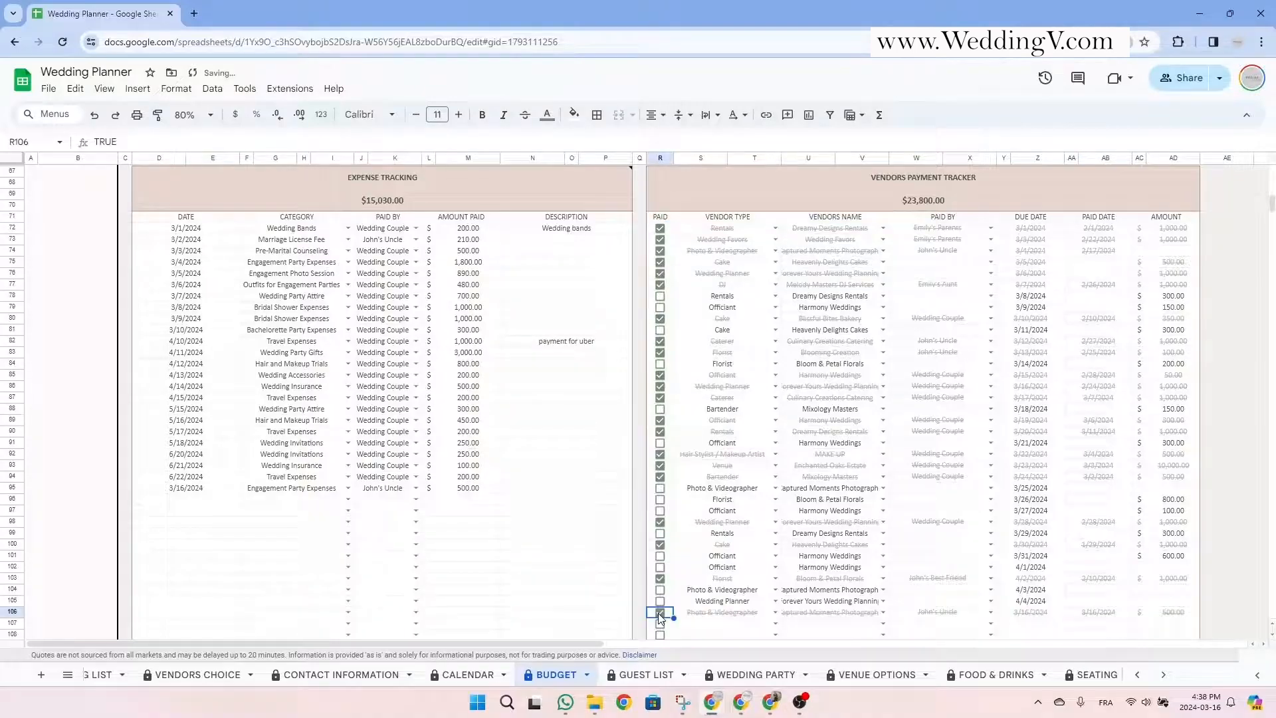
{"action": "scroll", "coordinate": [872, 589], "scroll_direction": "up", "scroll_amount": 10}
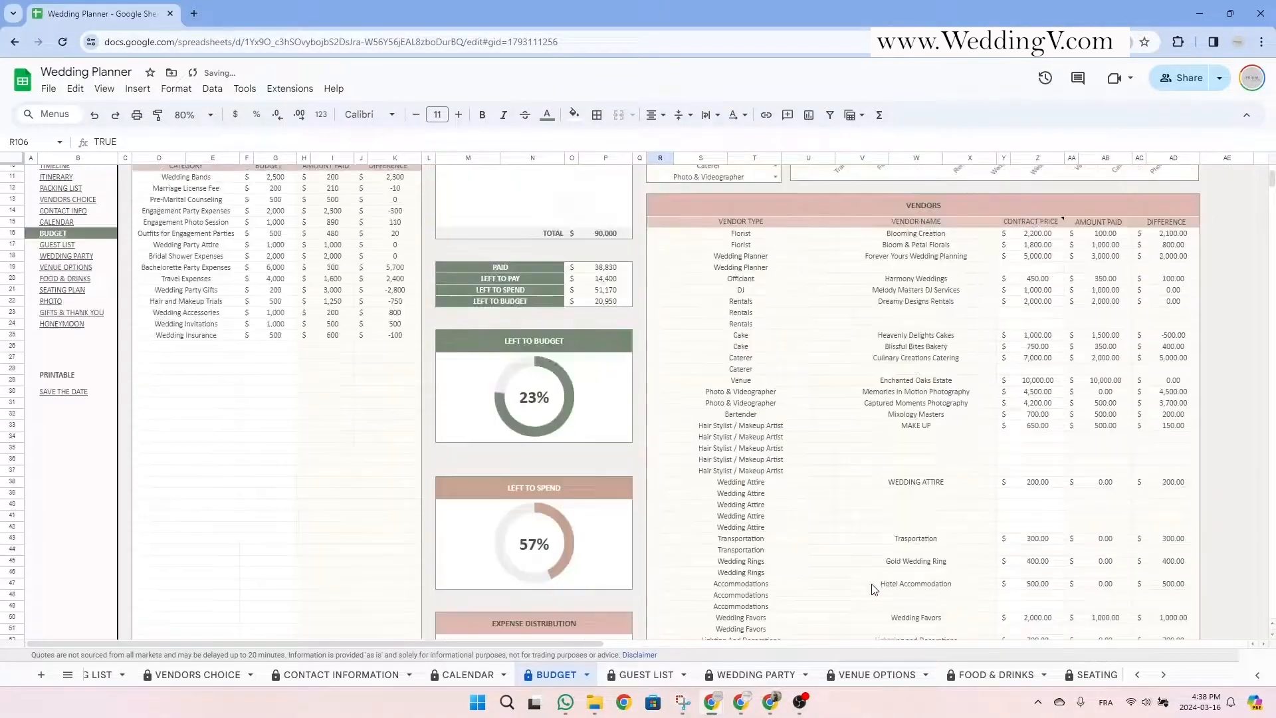
{"action": "left_click_drag", "start_coordinate": [786, 404], "coordinate": [1189, 404]}
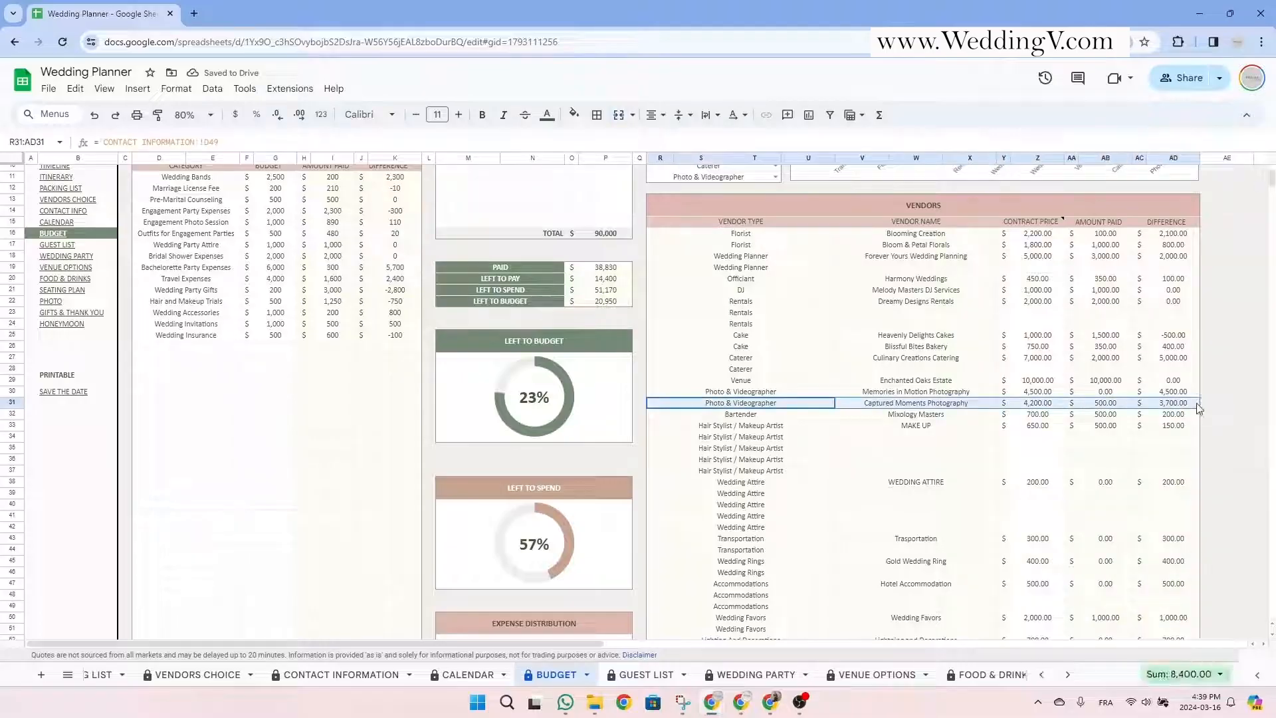
{"action": "left_click", "coordinate": [1107, 403]}
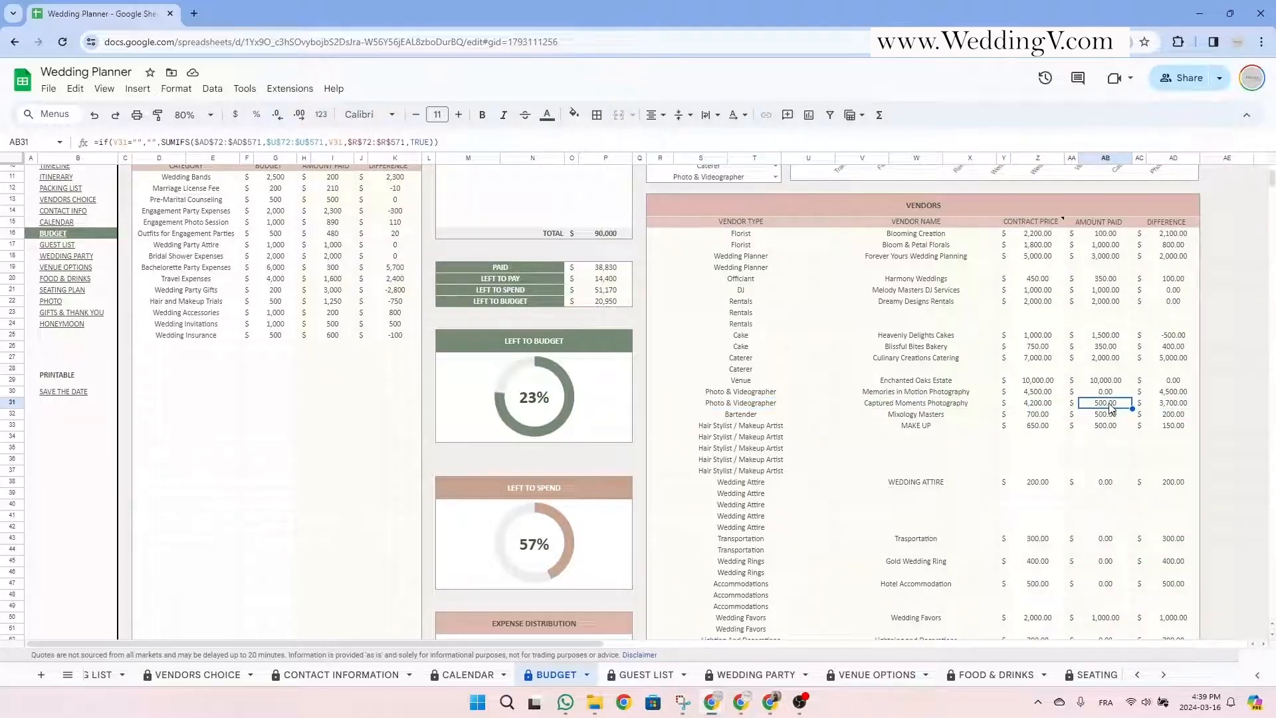
{"action": "scroll", "coordinate": [844, 557], "scroll_direction": "up", "scroll_amount": 3}
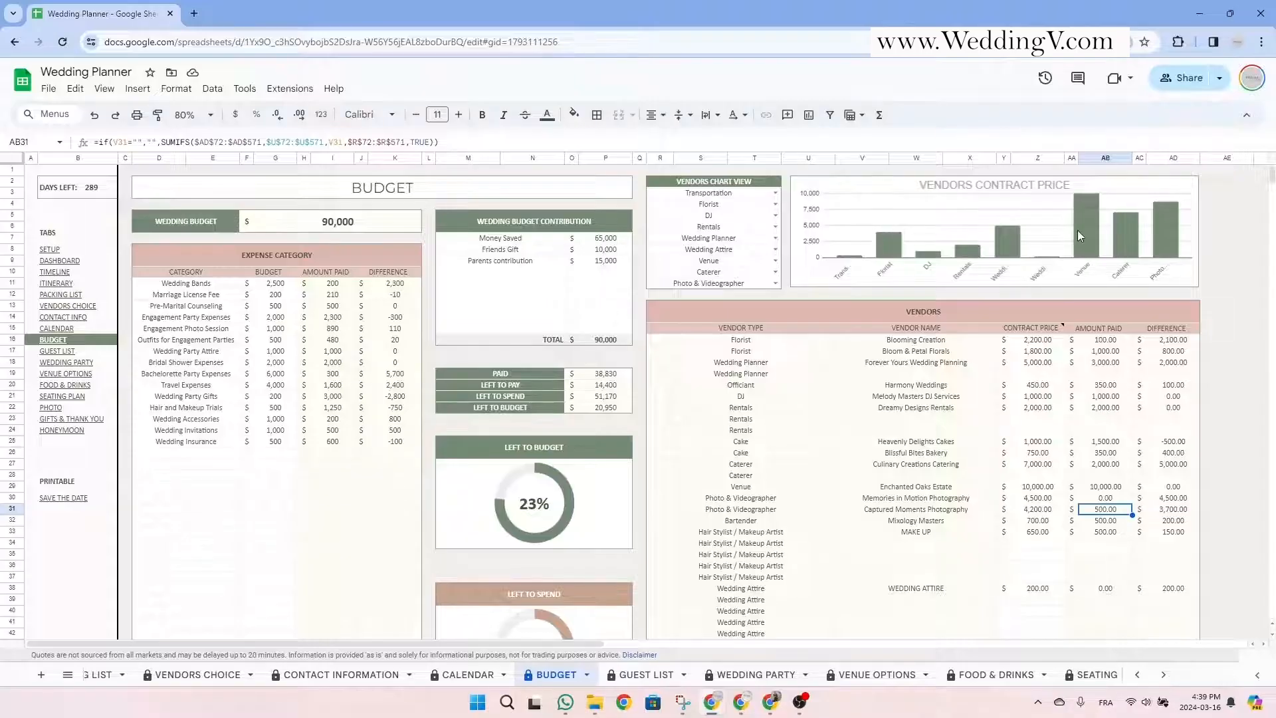
Replace the Rentals chart category with Bartender and Venue with Wedding Rings.
{"action": "left_click", "coordinate": [776, 228]}
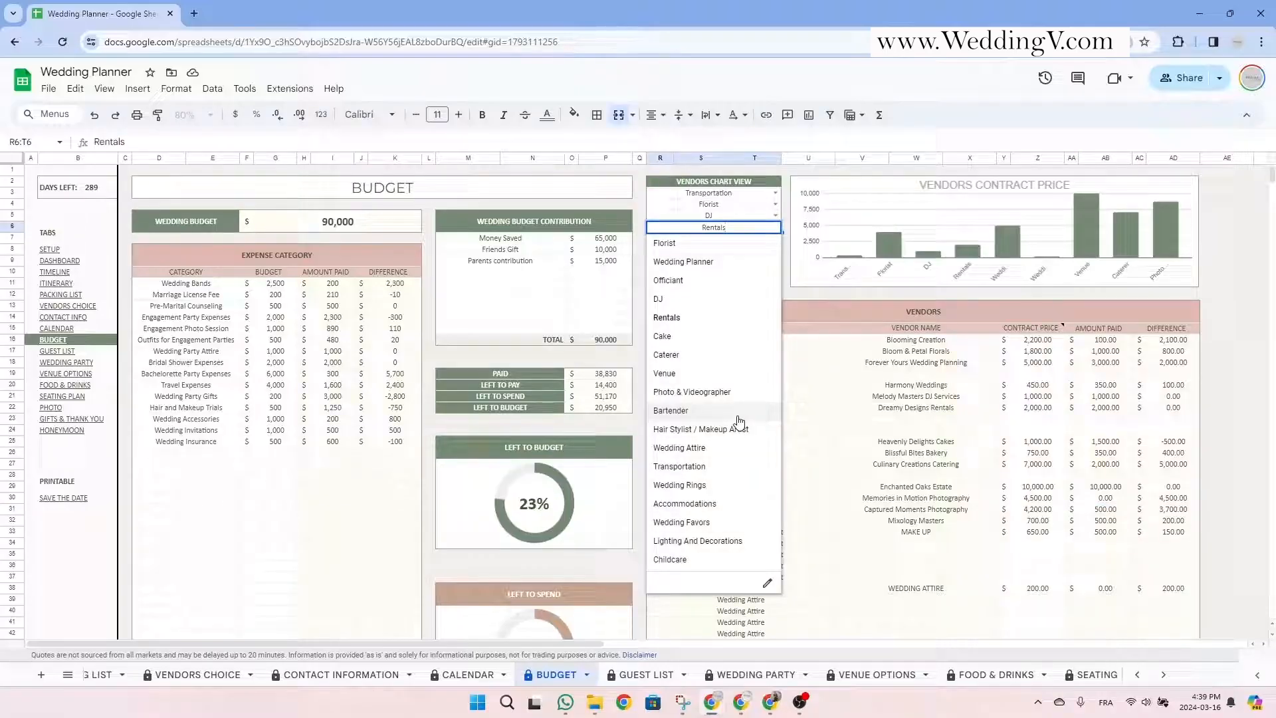
{"action": "left_click", "coordinate": [738, 413]}
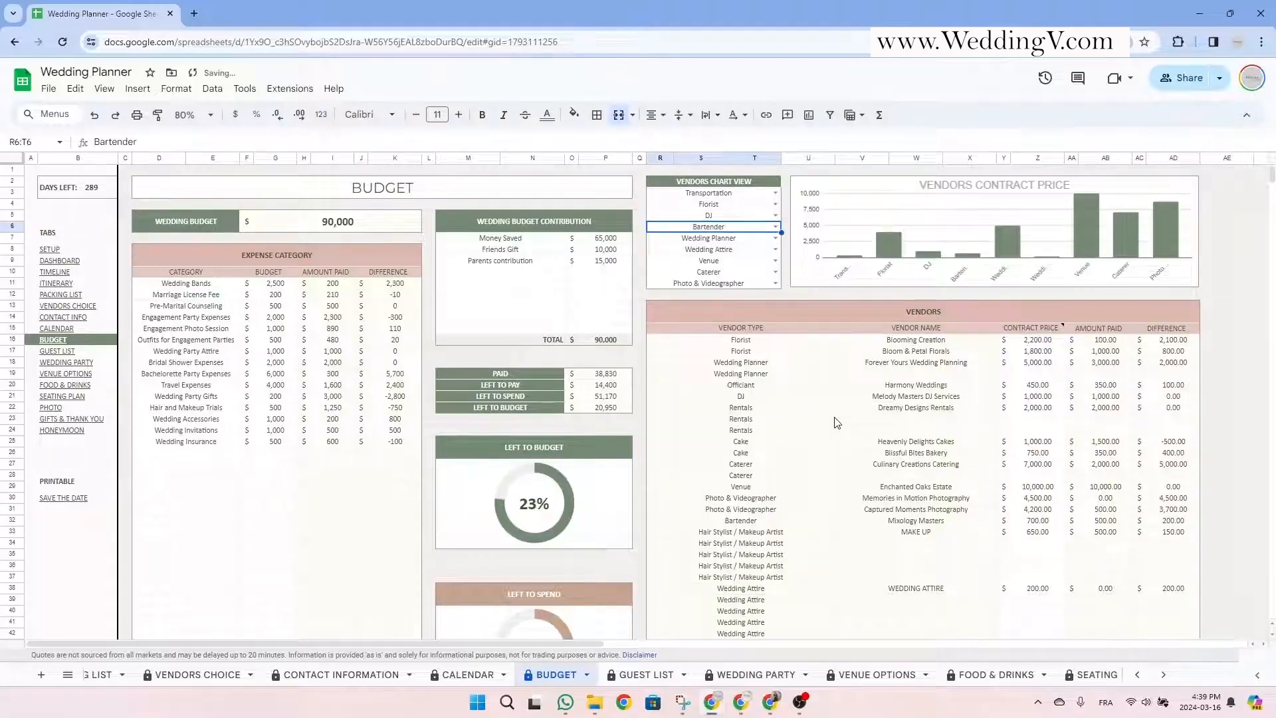
{"action": "left_click", "coordinate": [775, 260]}
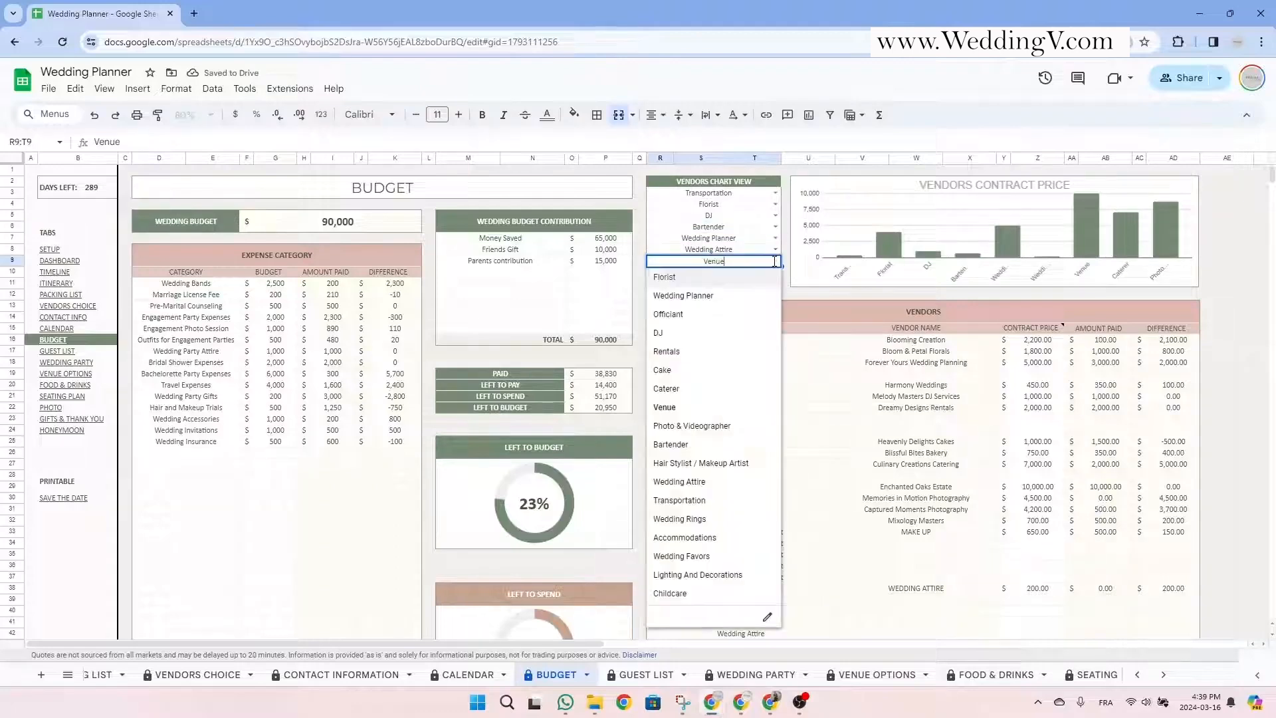
{"action": "left_click", "coordinate": [730, 519]}
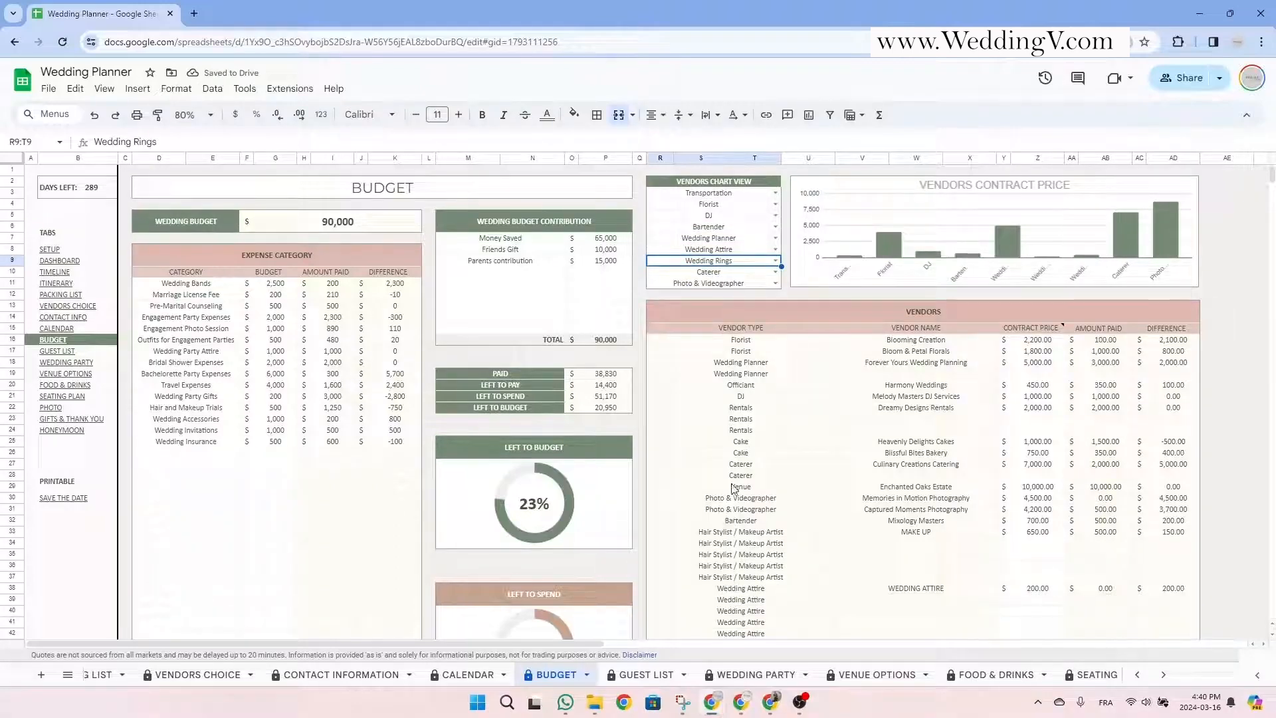
Swap the Florist and DJ chart categories so DJ comes before Florist.
{"action": "left_click", "coordinate": [775, 204]}
{"action": "left_click", "coordinate": [731, 277]}
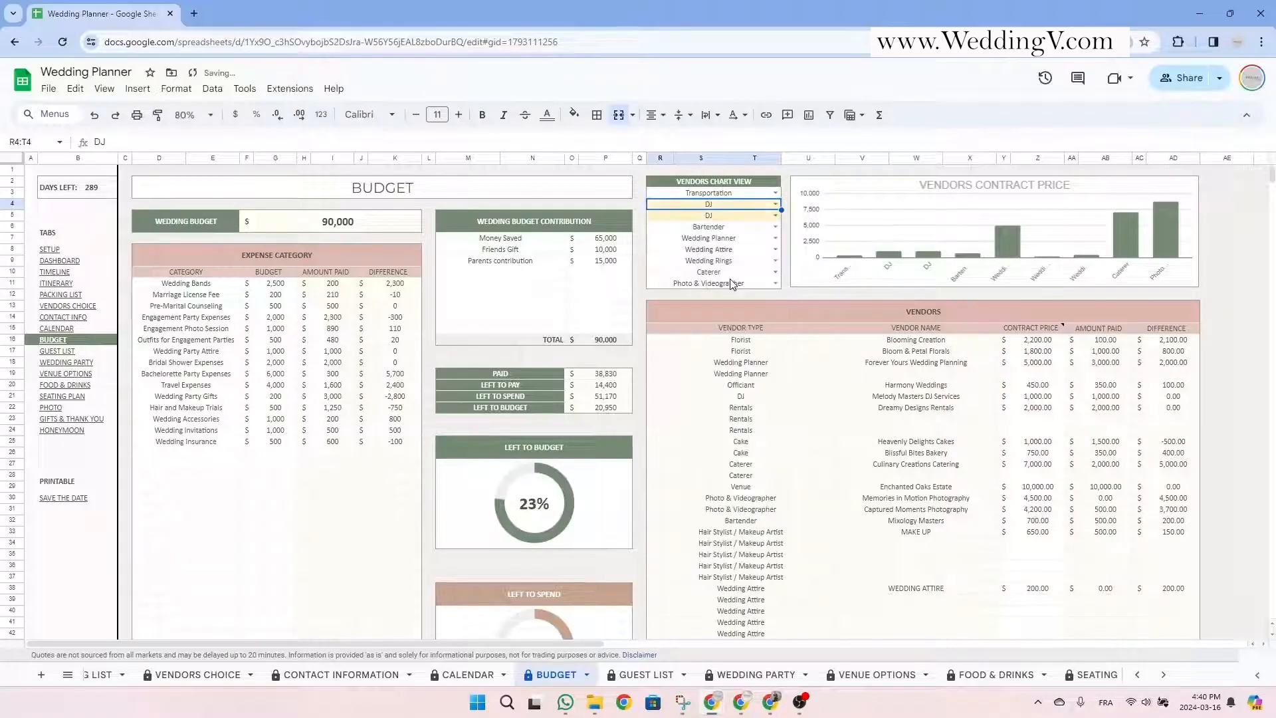
{"action": "left_click", "coordinate": [752, 216]}
{"action": "left_click", "coordinate": [729, 205]}
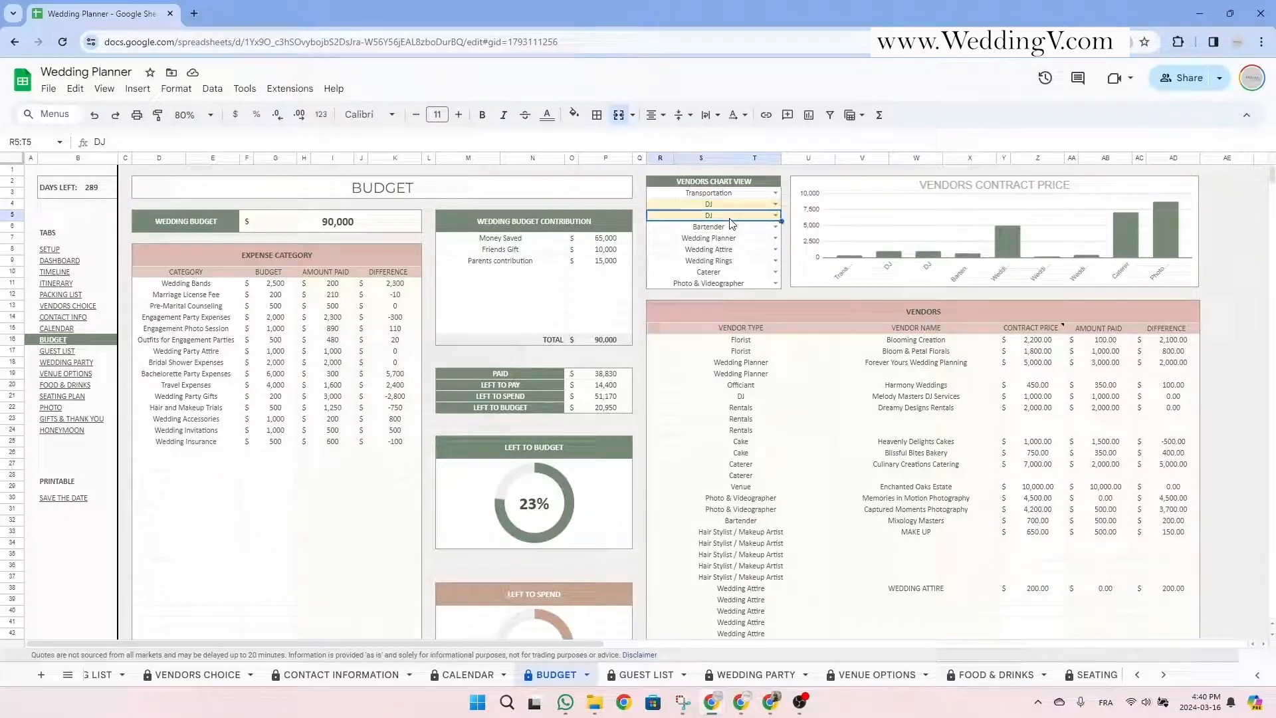
{"action": "left_click", "coordinate": [735, 217]}
{"action": "left_click", "coordinate": [771, 216]}
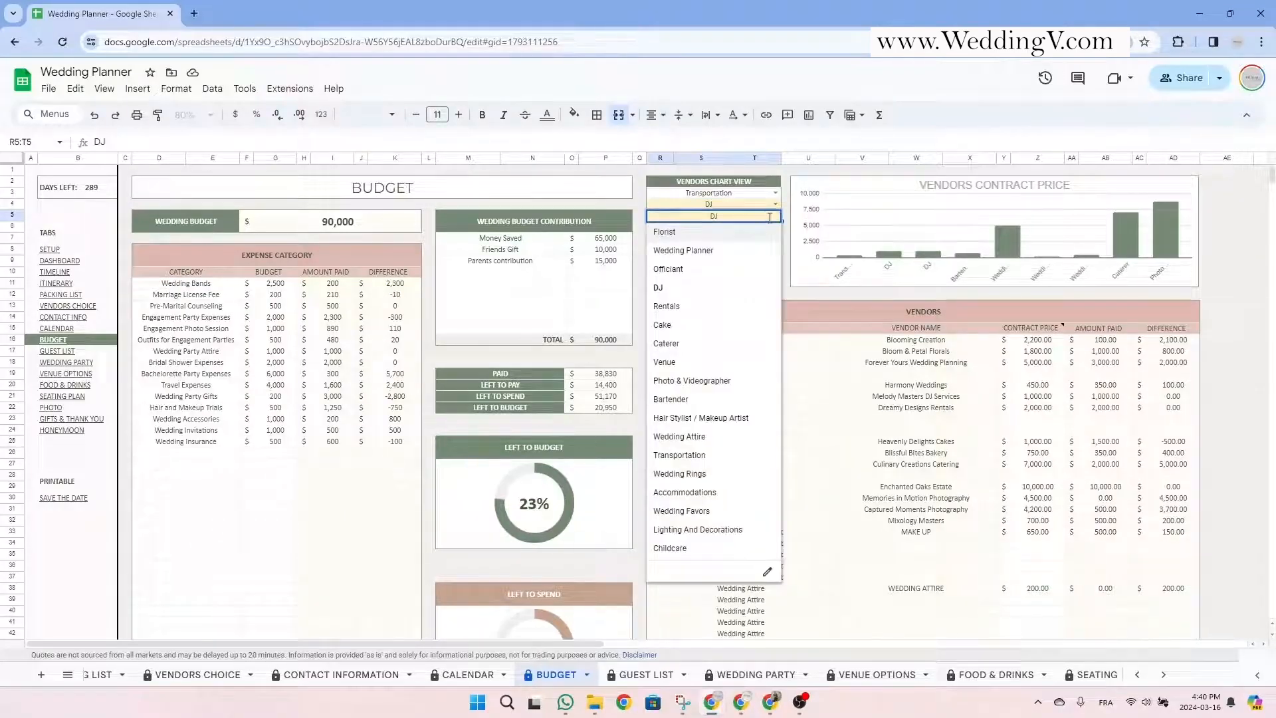
{"action": "left_click", "coordinate": [750, 232]}
{"action": "scroll", "coordinate": [661, 454], "scroll_direction": "down", "scroll_amount": 3}
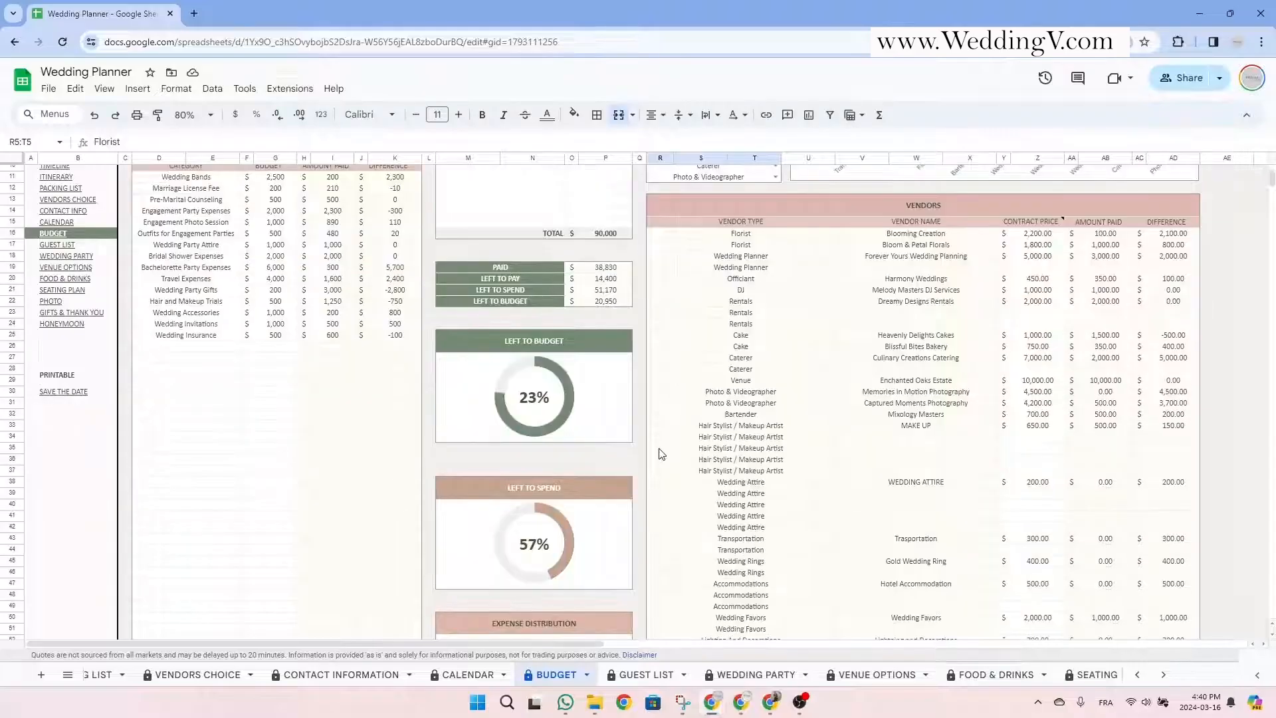
{"action": "scroll", "coordinate": [661, 454], "scroll_direction": "down", "scroll_amount": 3}
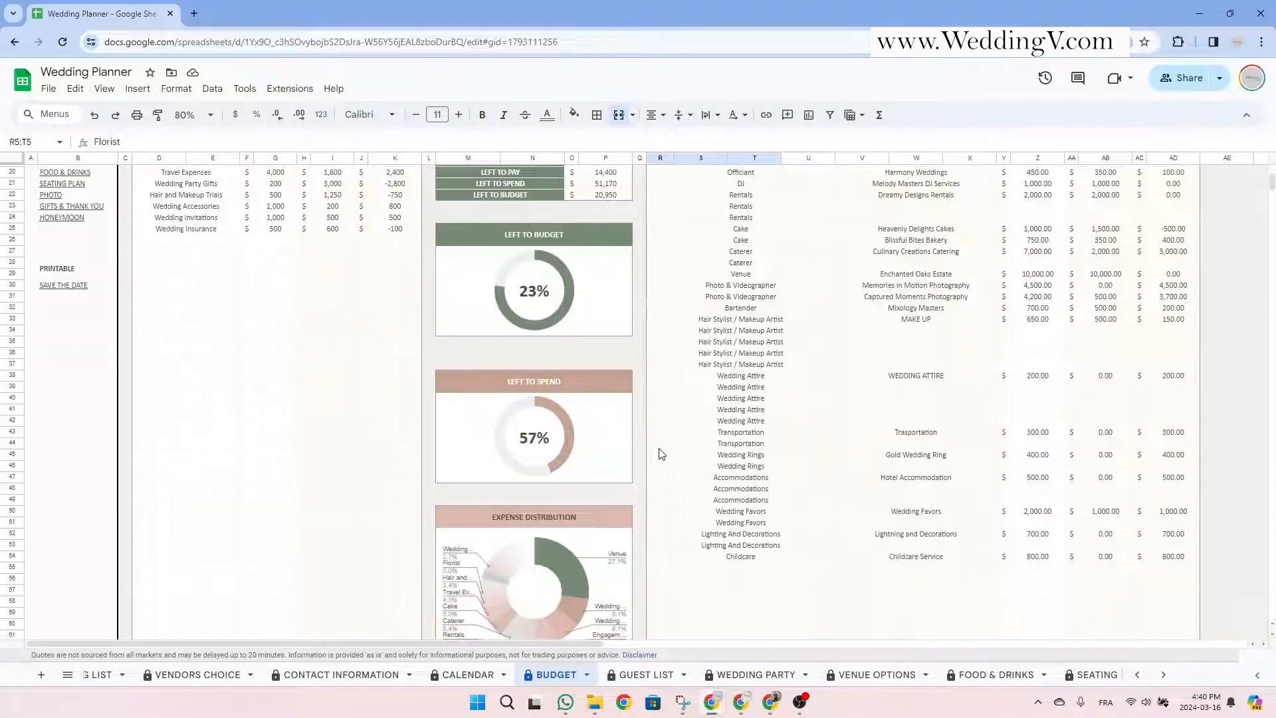
{"action": "left_click", "coordinate": [588, 234]}
{"action": "left_click", "coordinate": [570, 389]}
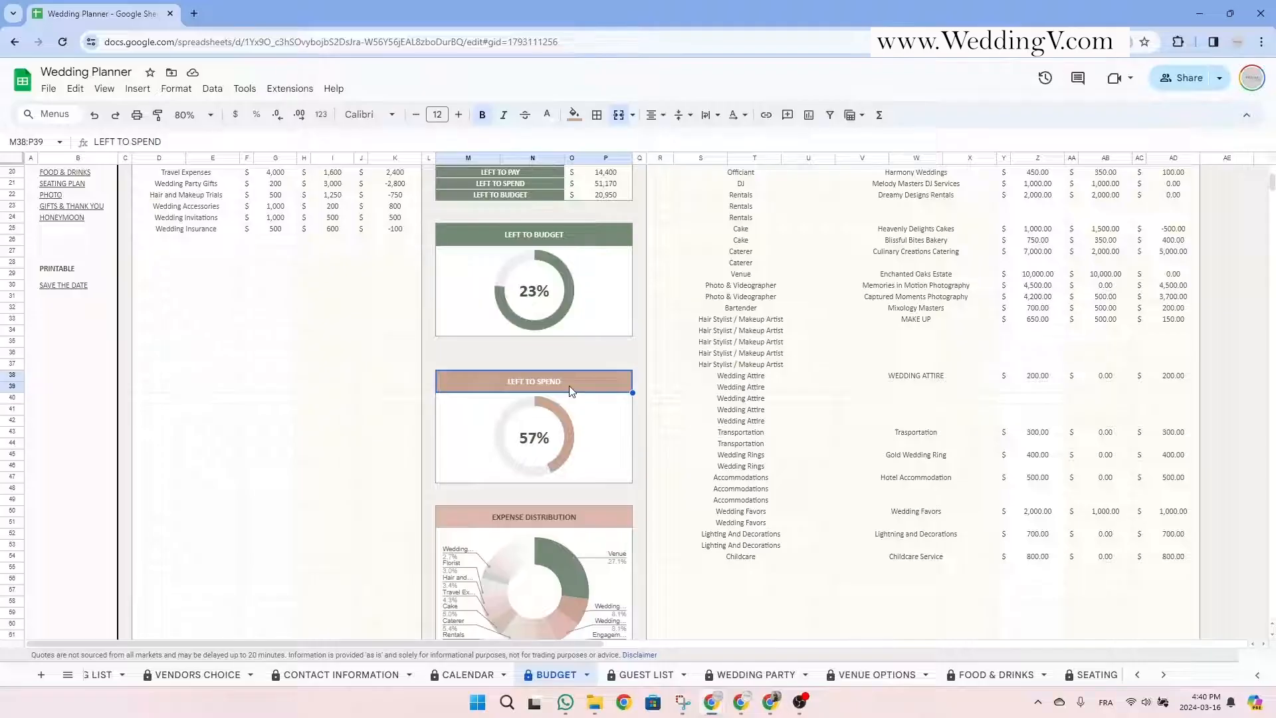
{"action": "scroll", "coordinate": [565, 387], "scroll_direction": "down", "scroll_amount": 3}
{"action": "left_click", "coordinate": [548, 407]}
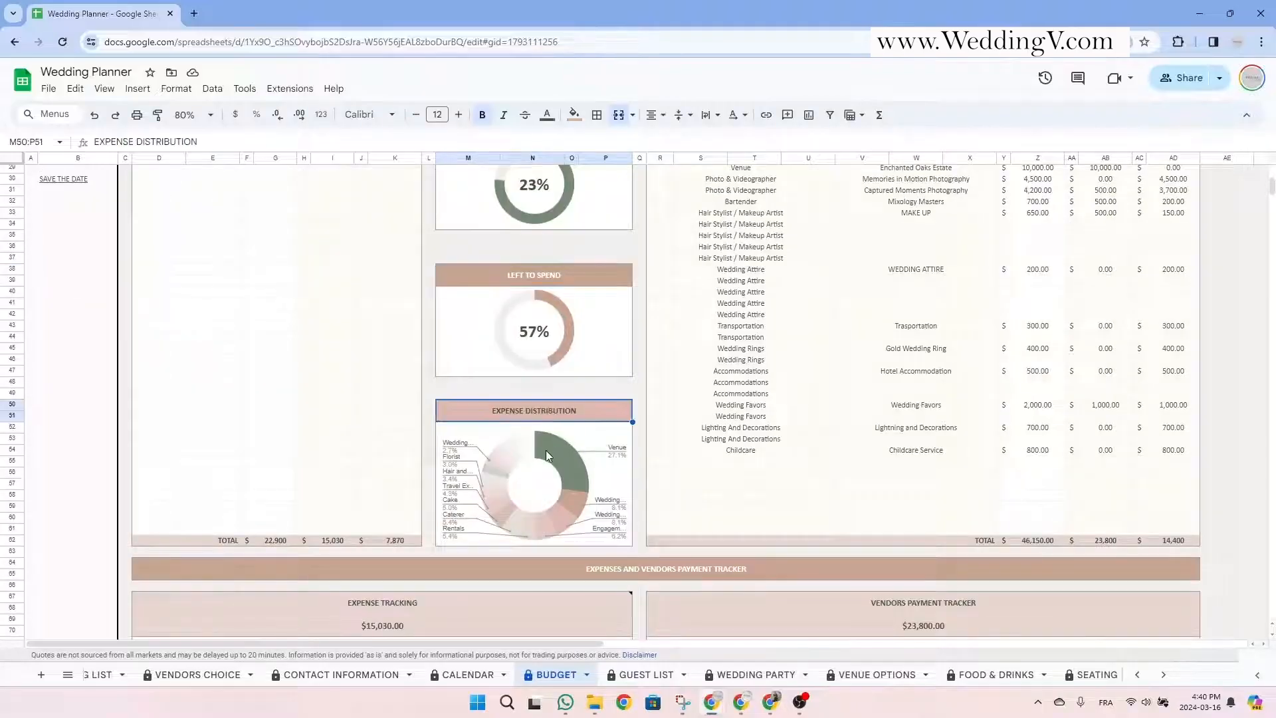
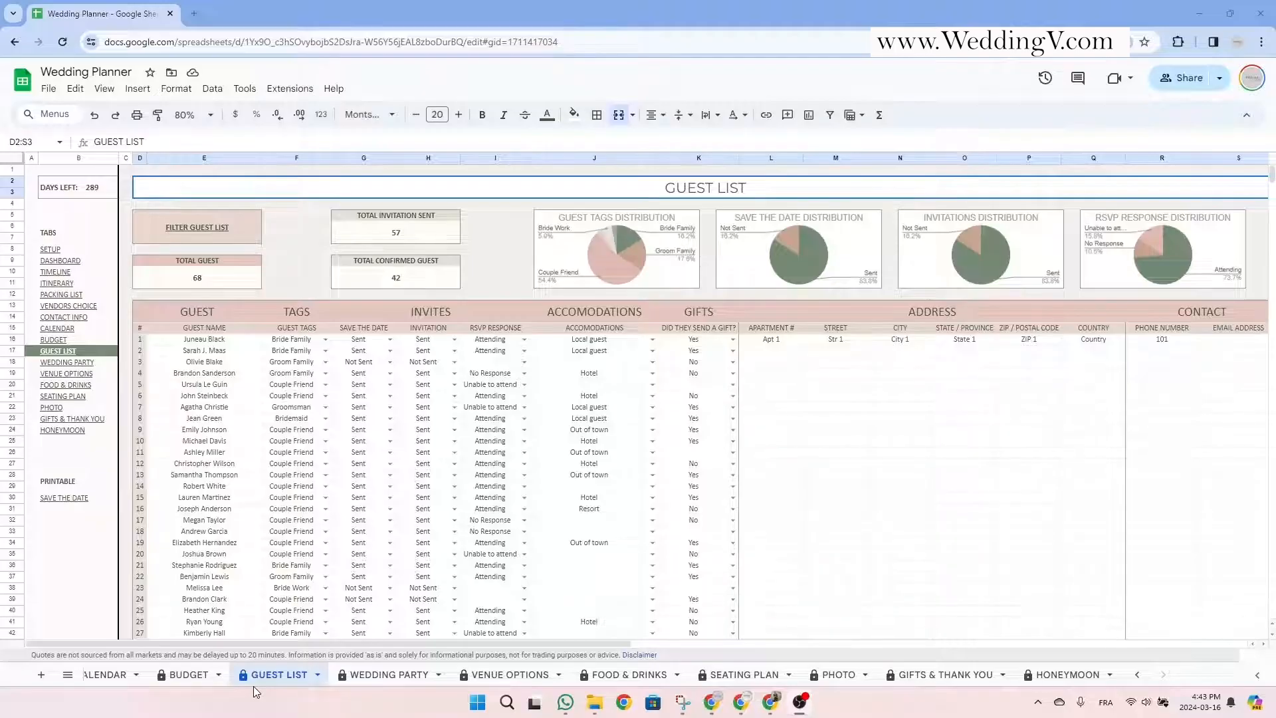
Review the guest list columns, from guest names and tags through gifts, address and email.
{"action": "left_click_drag", "start_coordinate": [220, 339], "coordinate": [224, 560]}
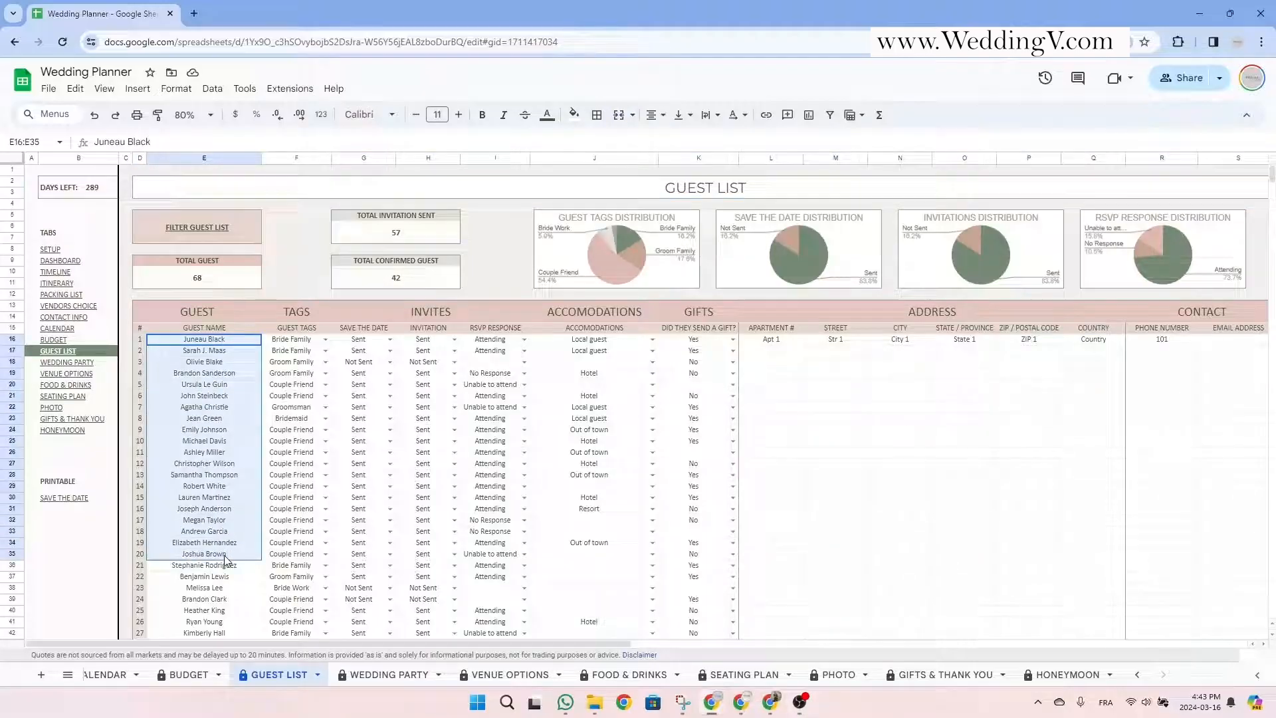
{"action": "left_click", "coordinate": [293, 328]}
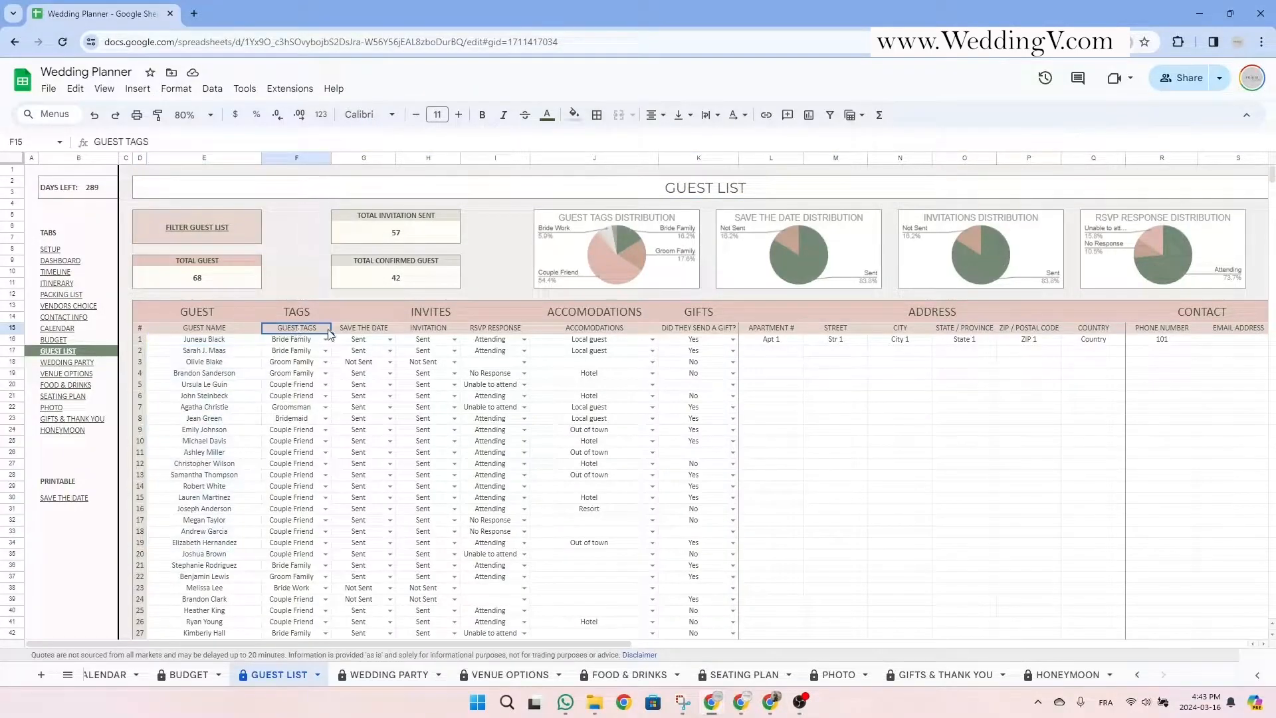
{"action": "left_click", "coordinate": [362, 333]}
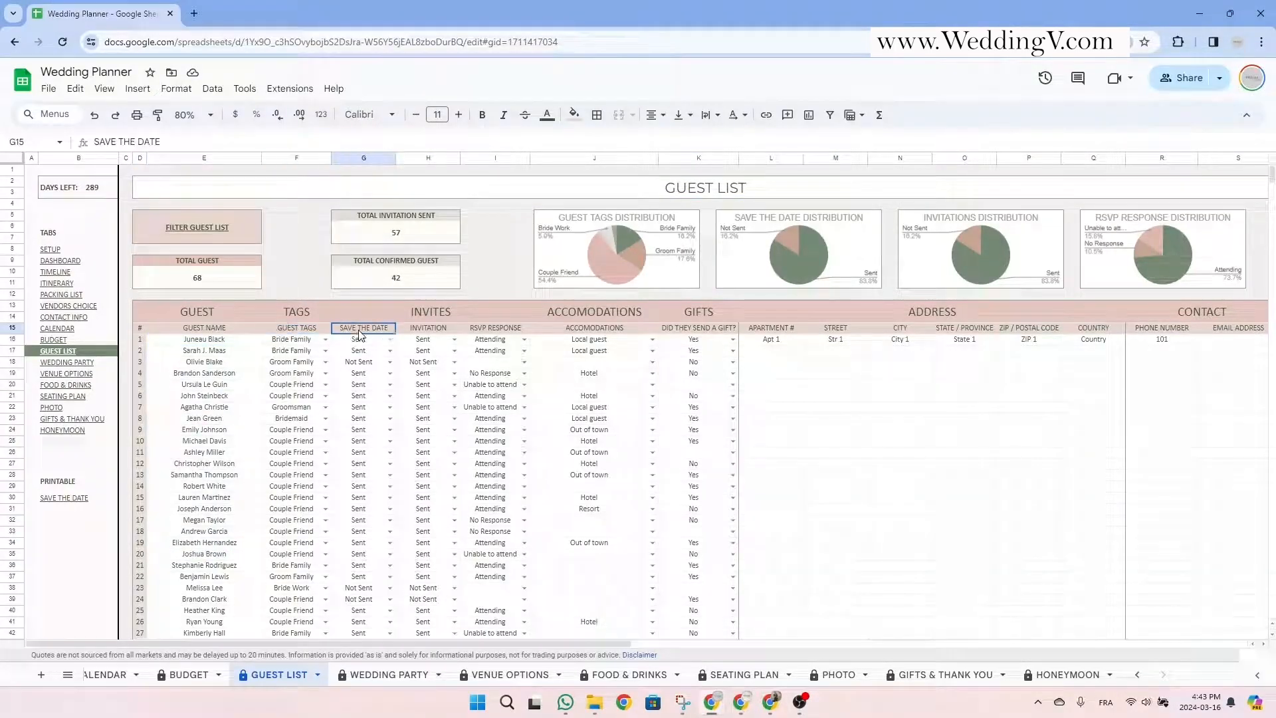
{"action": "left_click", "coordinate": [417, 332]}
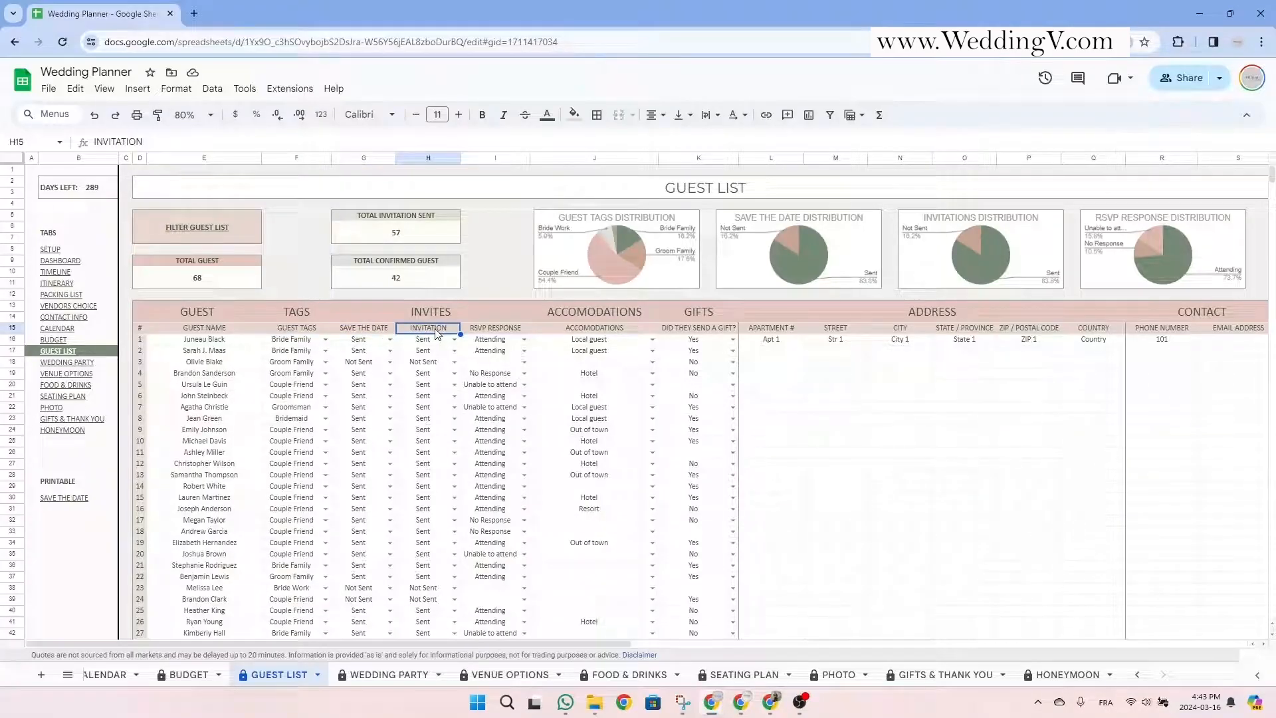
{"action": "left_click", "coordinate": [602, 332]}
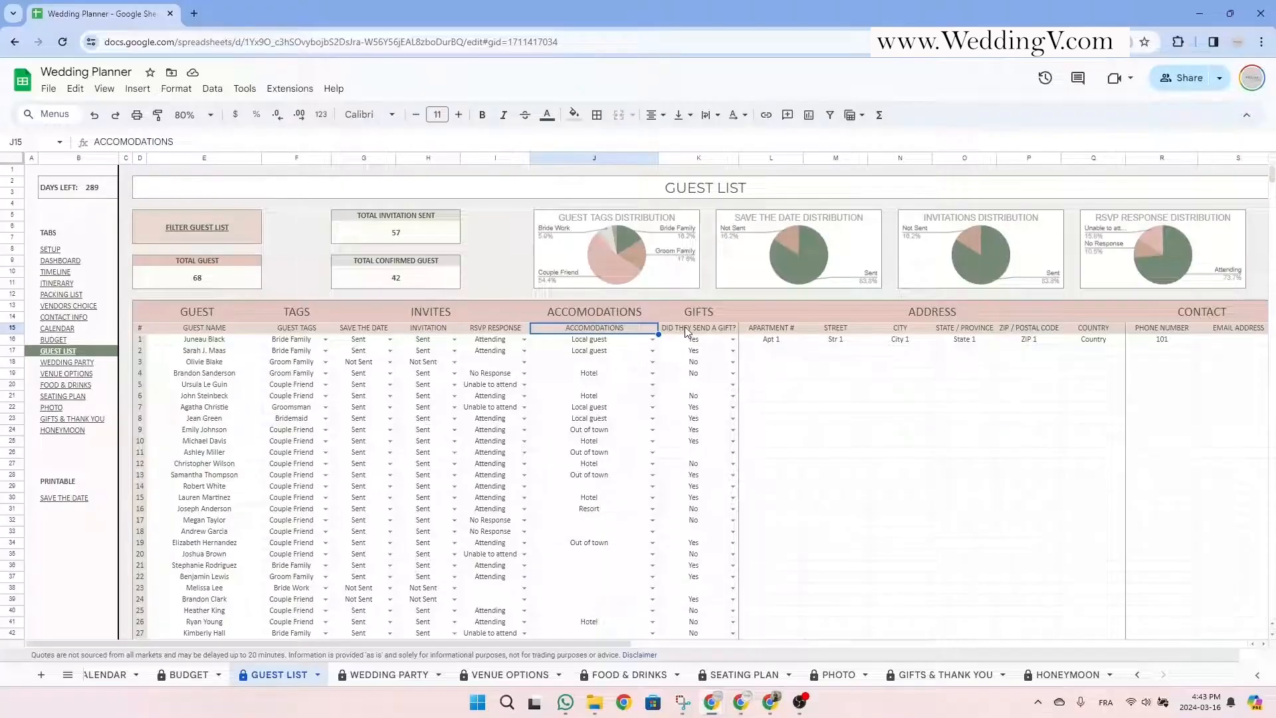
{"action": "left_click", "coordinate": [654, 352]}
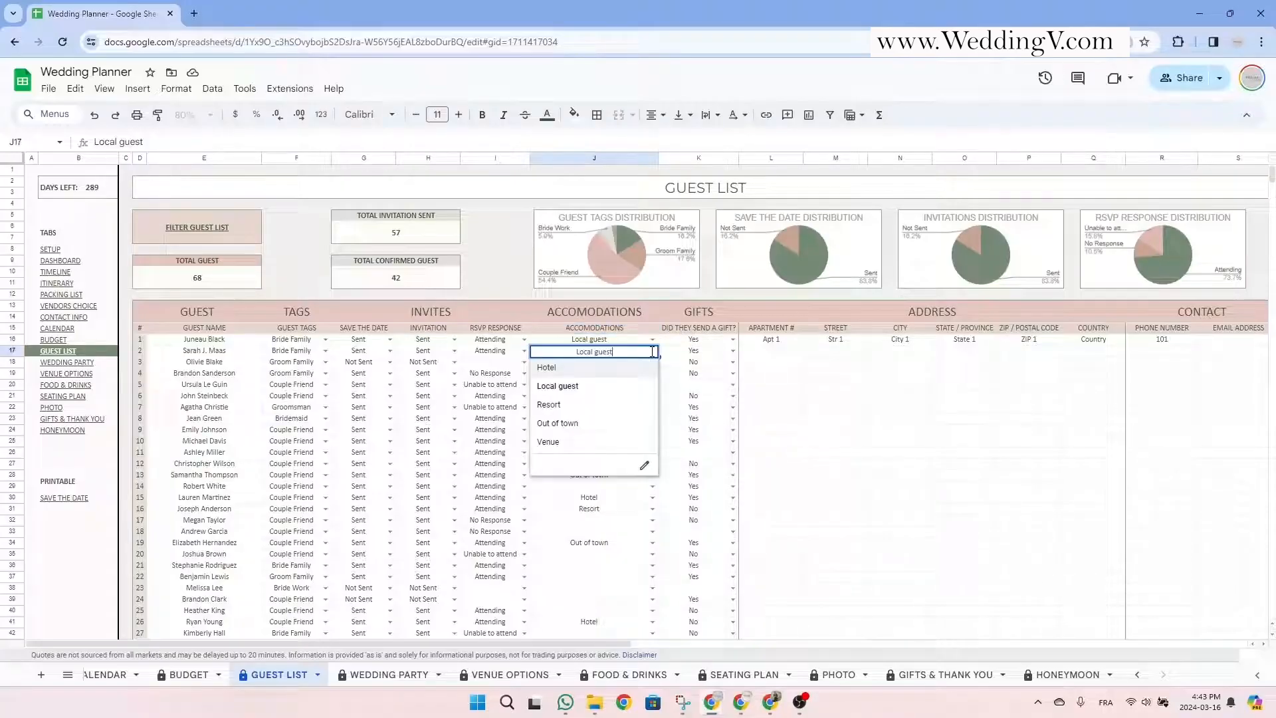
{"action": "left_click", "coordinate": [706, 331]}
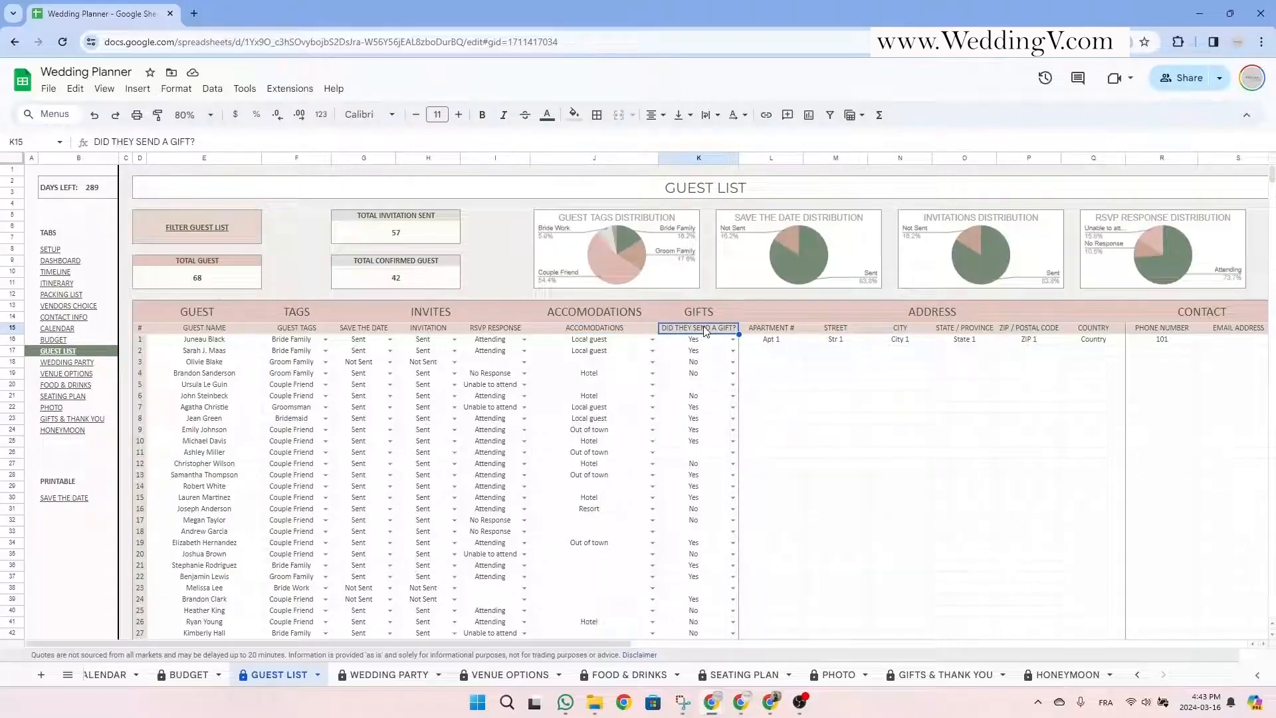
{"action": "left_click", "coordinate": [706, 311]}
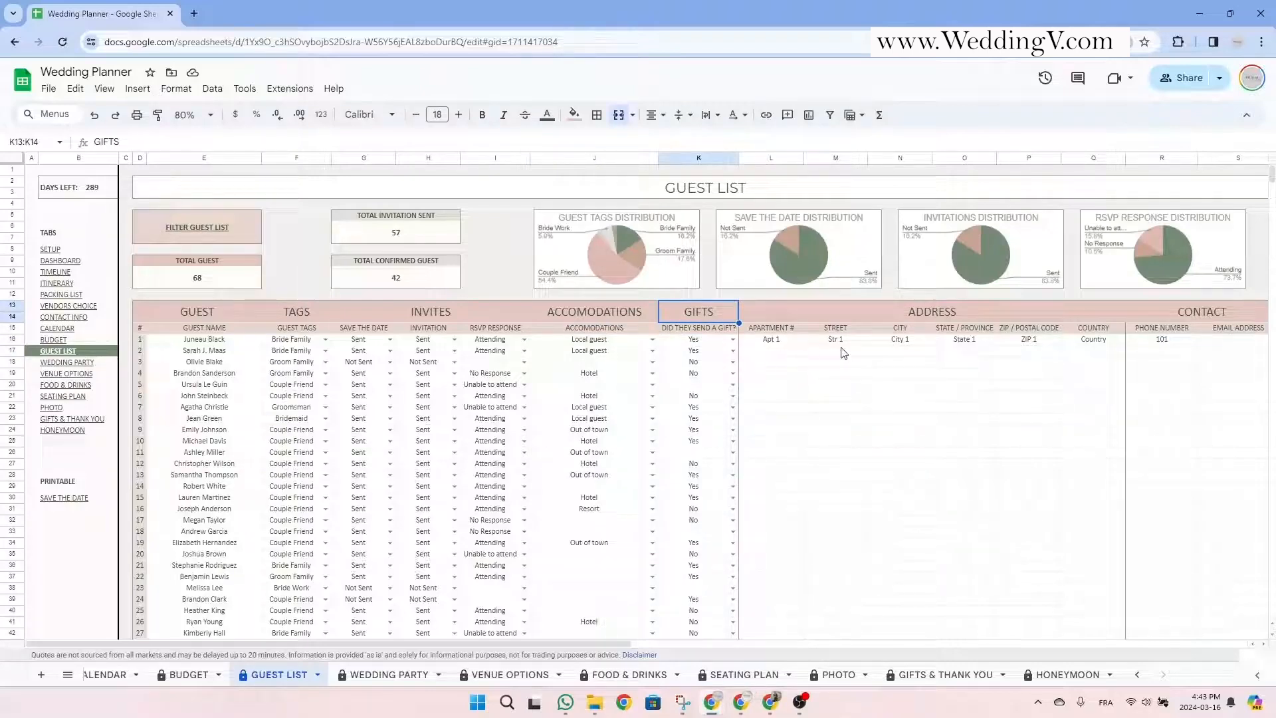
{"action": "left_click", "coordinate": [901, 318]}
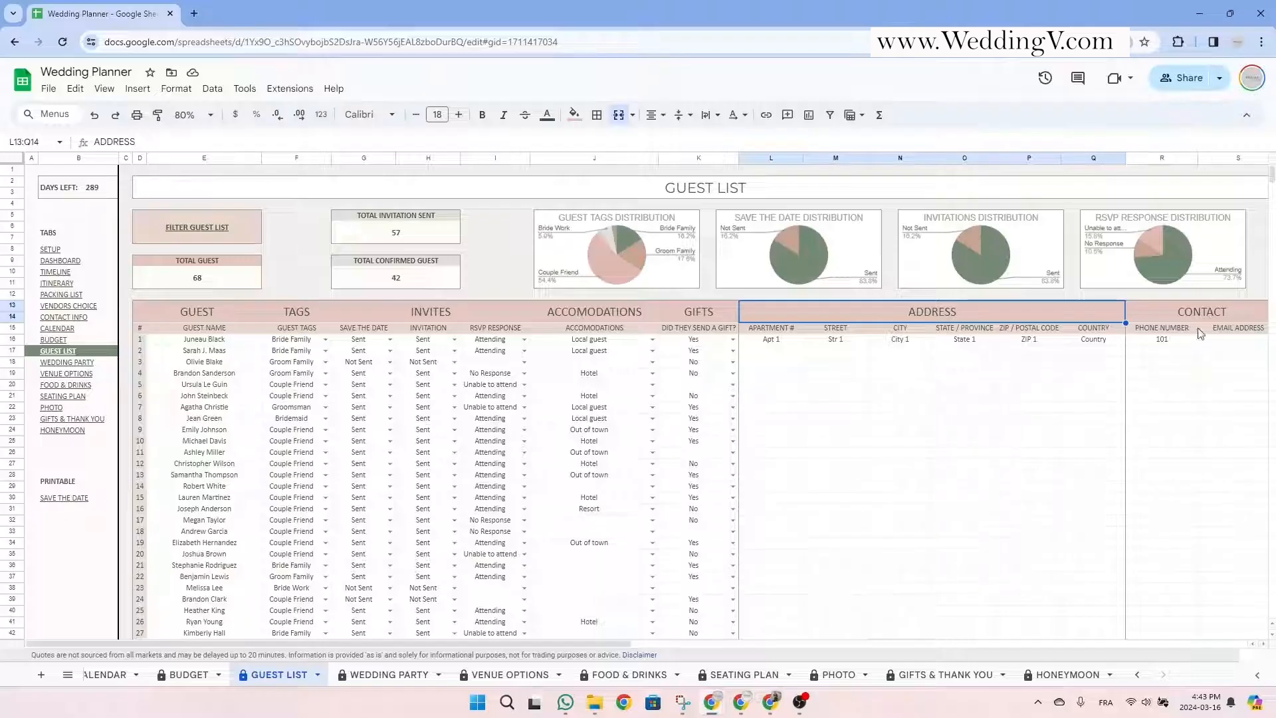
{"action": "left_click", "coordinate": [1212, 318]}
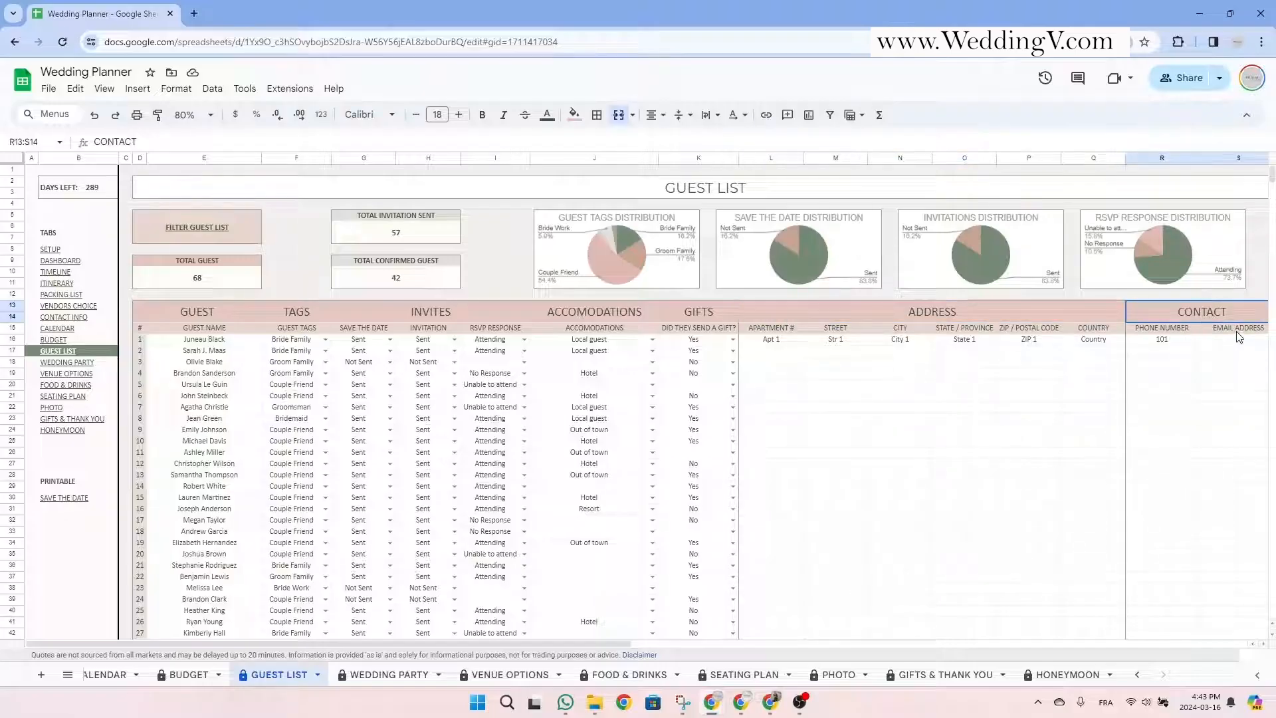
{"action": "left_click", "coordinate": [1239, 332]}
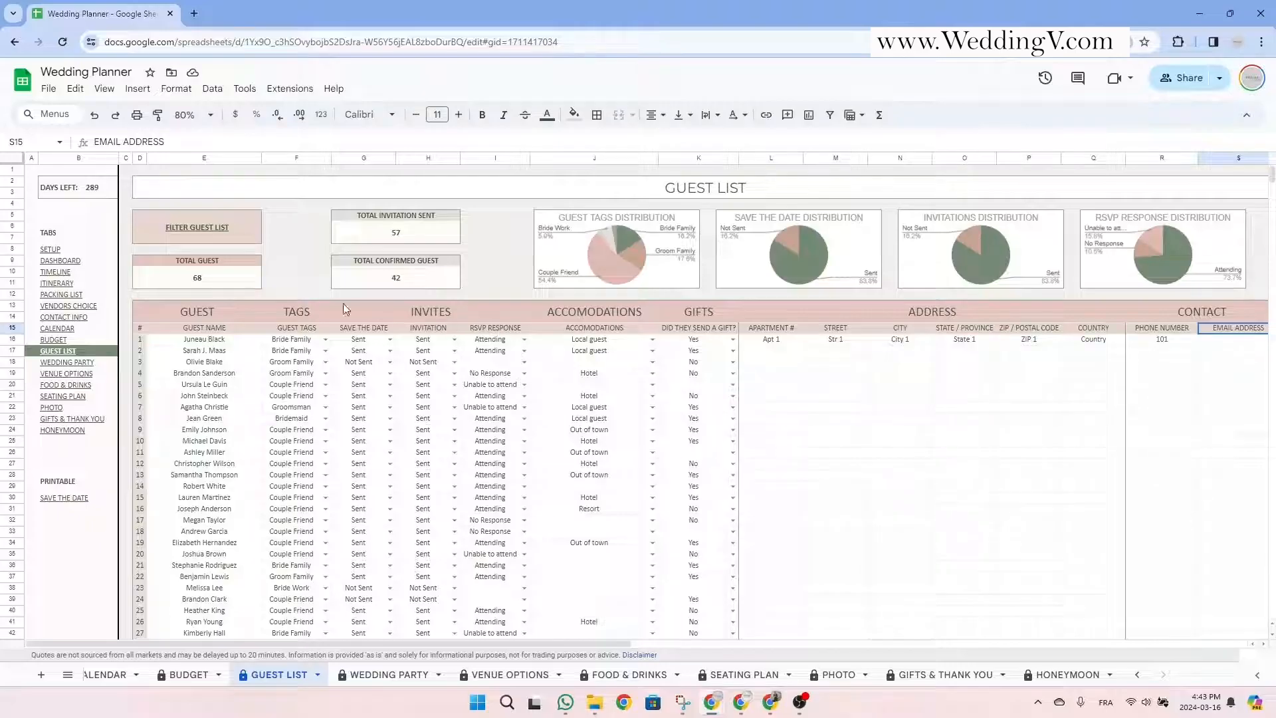
Check the summary totals: 68 guests, 57 invitations sent, 42 confirmed.
{"action": "left_click", "coordinate": [234, 274]}
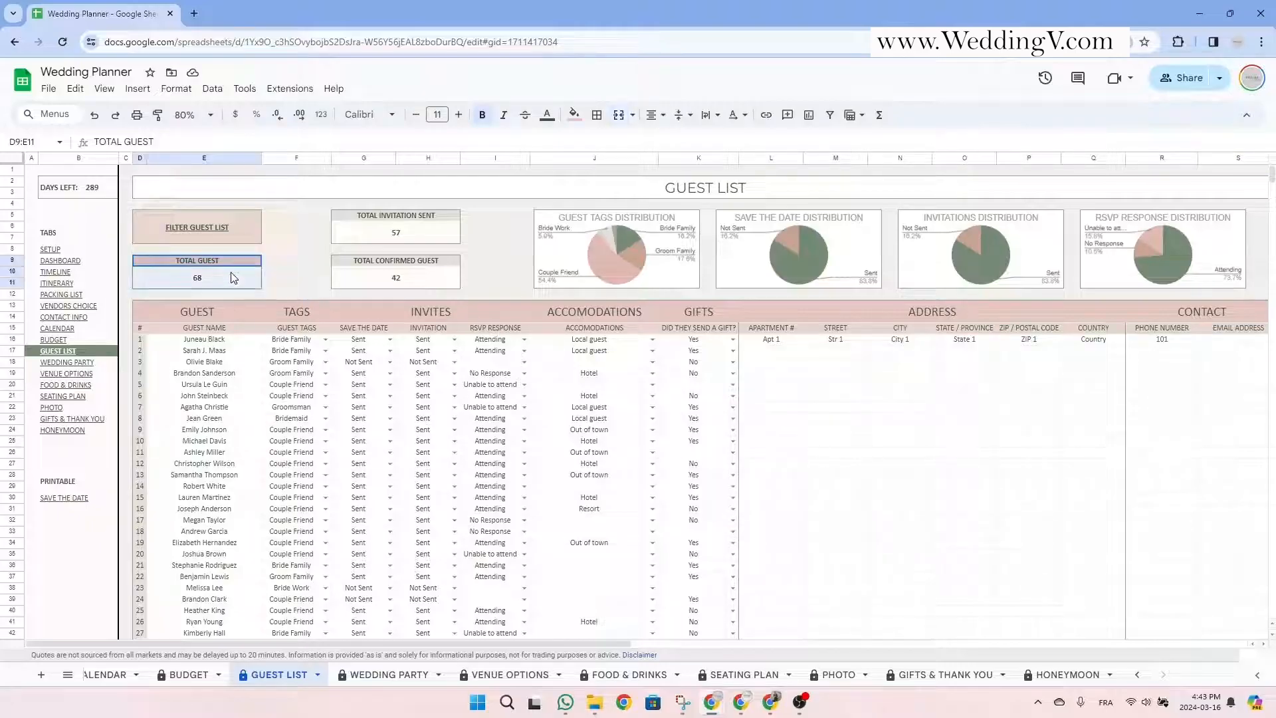
{"action": "left_click", "coordinate": [392, 236]}
{"action": "left_click", "coordinate": [392, 263]}
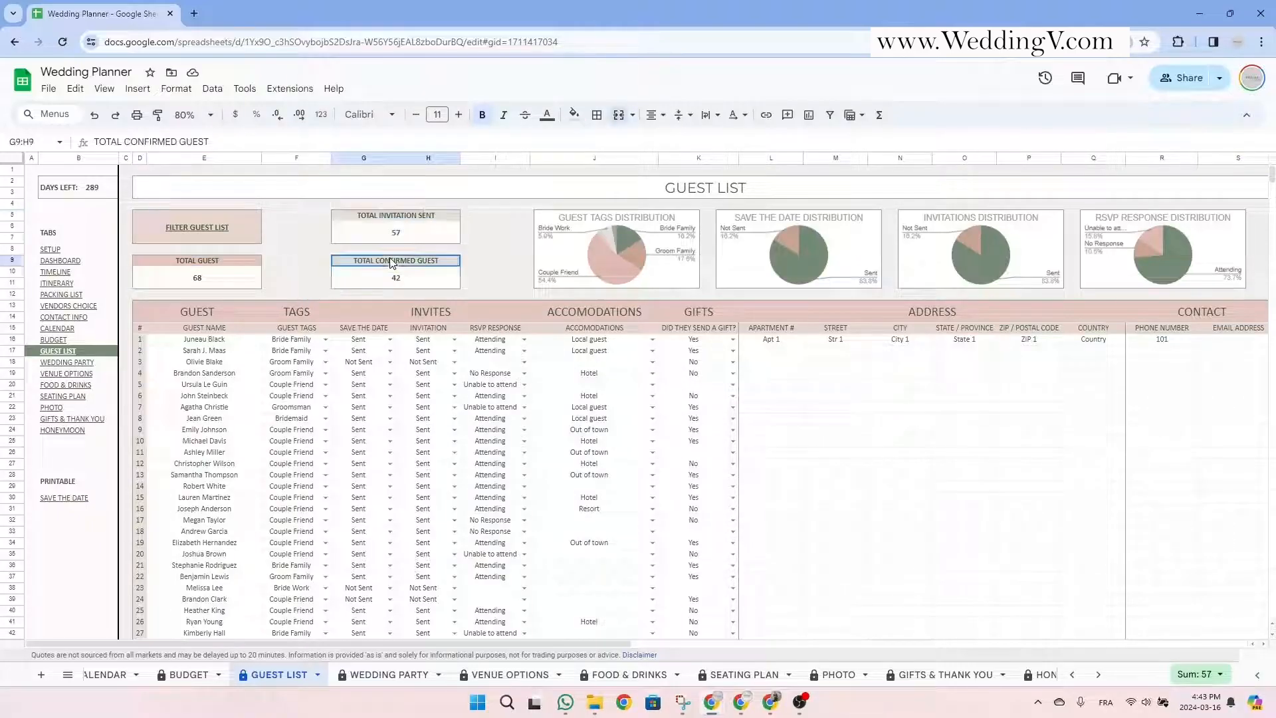
{"action": "left_click_drag", "start_coordinate": [392, 264], "coordinate": [393, 278]}
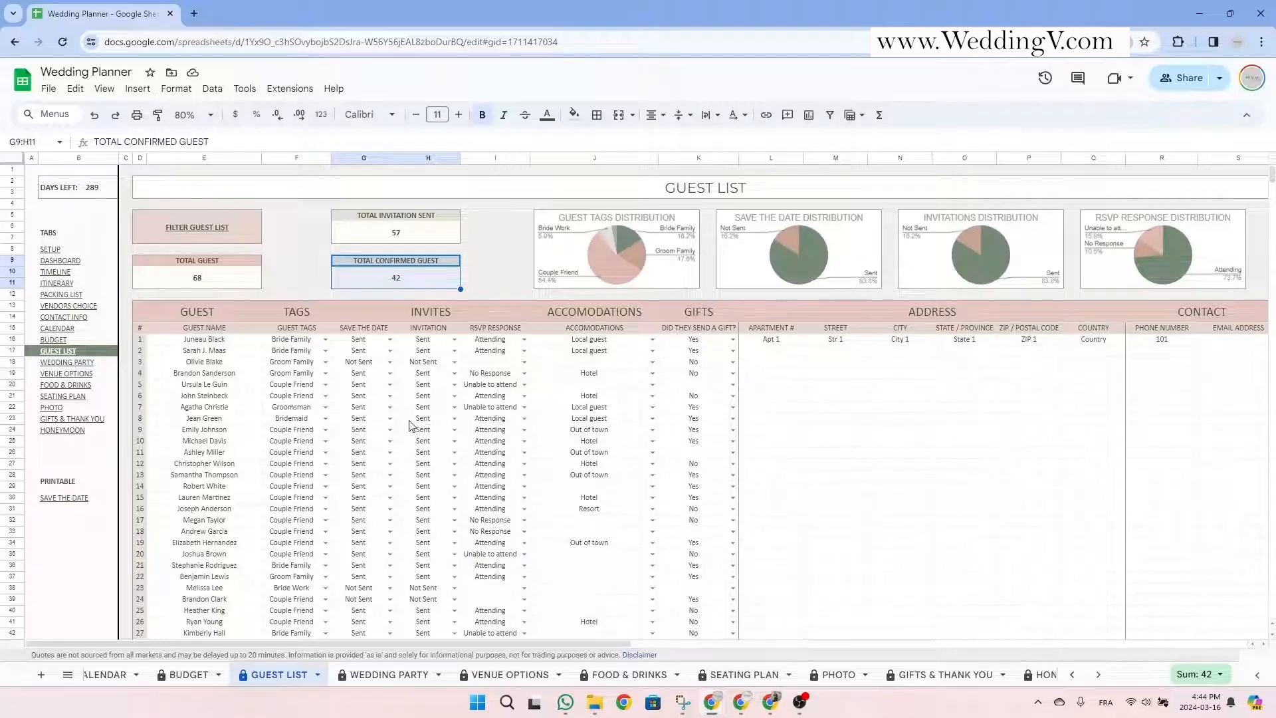
Enter the new guest's name in row 69 and tag them as Bride Friend.
{"action": "scroll", "coordinate": [410, 425], "scroll_direction": "down", "scroll_amount": 6}
{"action": "scroll", "coordinate": [410, 425], "scroll_direction": "down", "scroll_amount": 12}
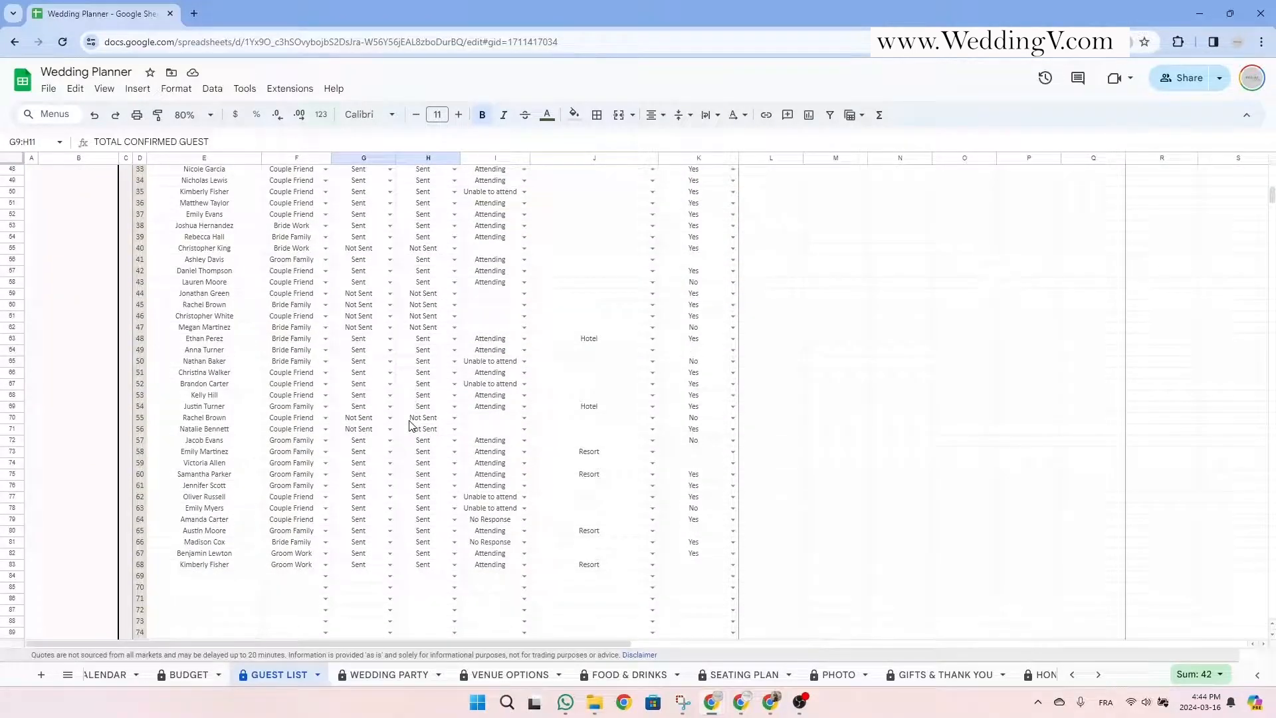
{"action": "left_click", "coordinate": [226, 471]}
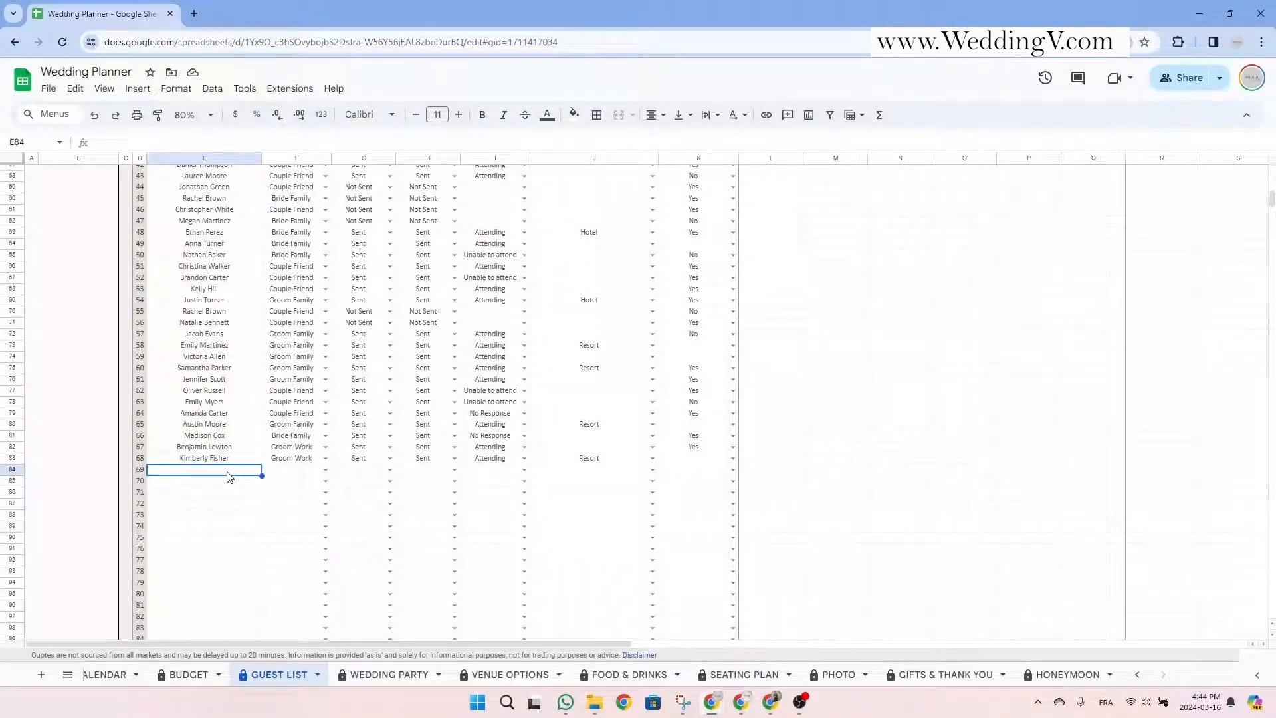
{"action": "type", "text": "Jane Doe"}
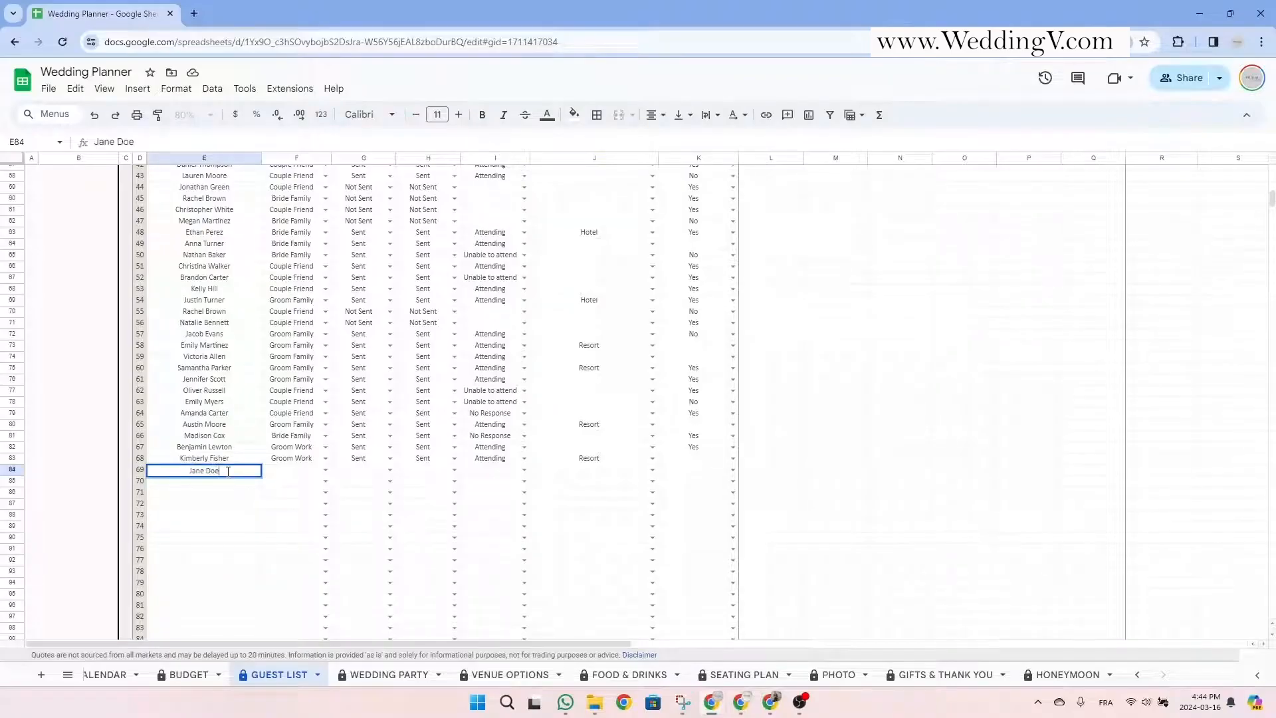
{"action": "key", "text": "Tab"}
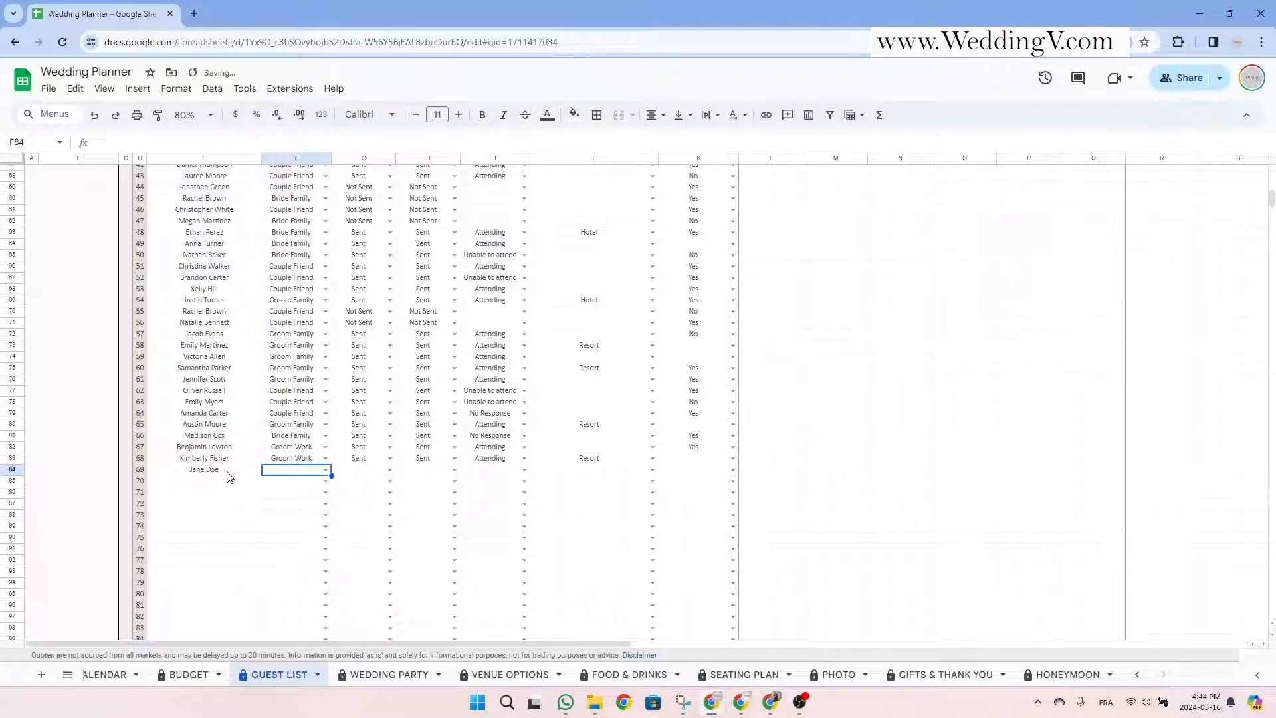
{"action": "left_click", "coordinate": [324, 469]}
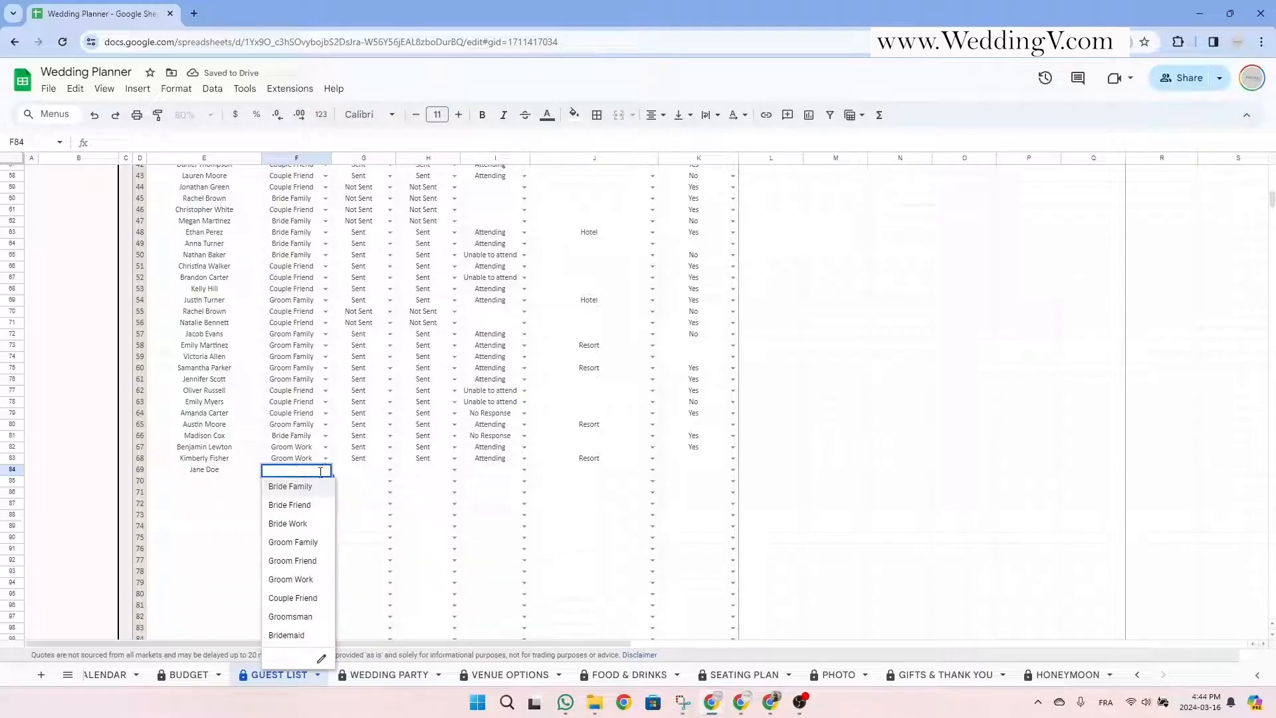
{"action": "left_click", "coordinate": [307, 505]}
Mark save-the-date and invitation Sent, RSVP Attending, accommodation Venue, and gift received Yes.
{"action": "left_click", "coordinate": [387, 469]}
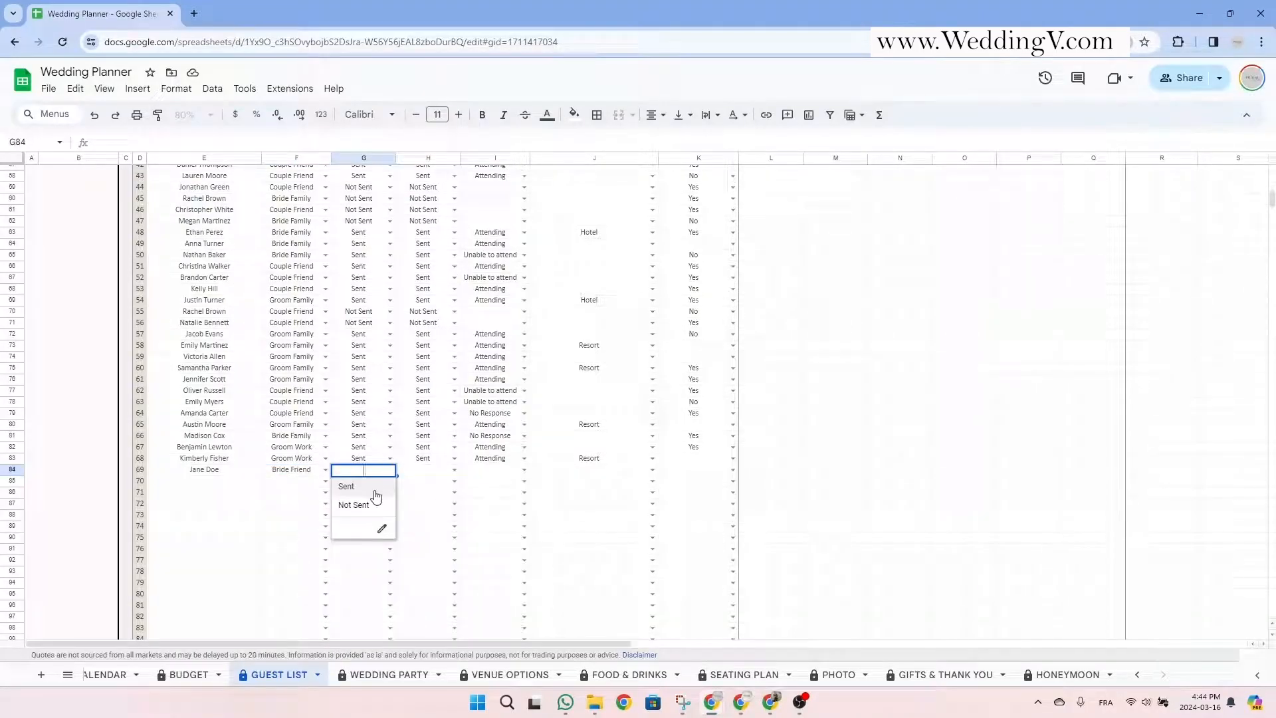
{"action": "left_click", "coordinate": [376, 496]}
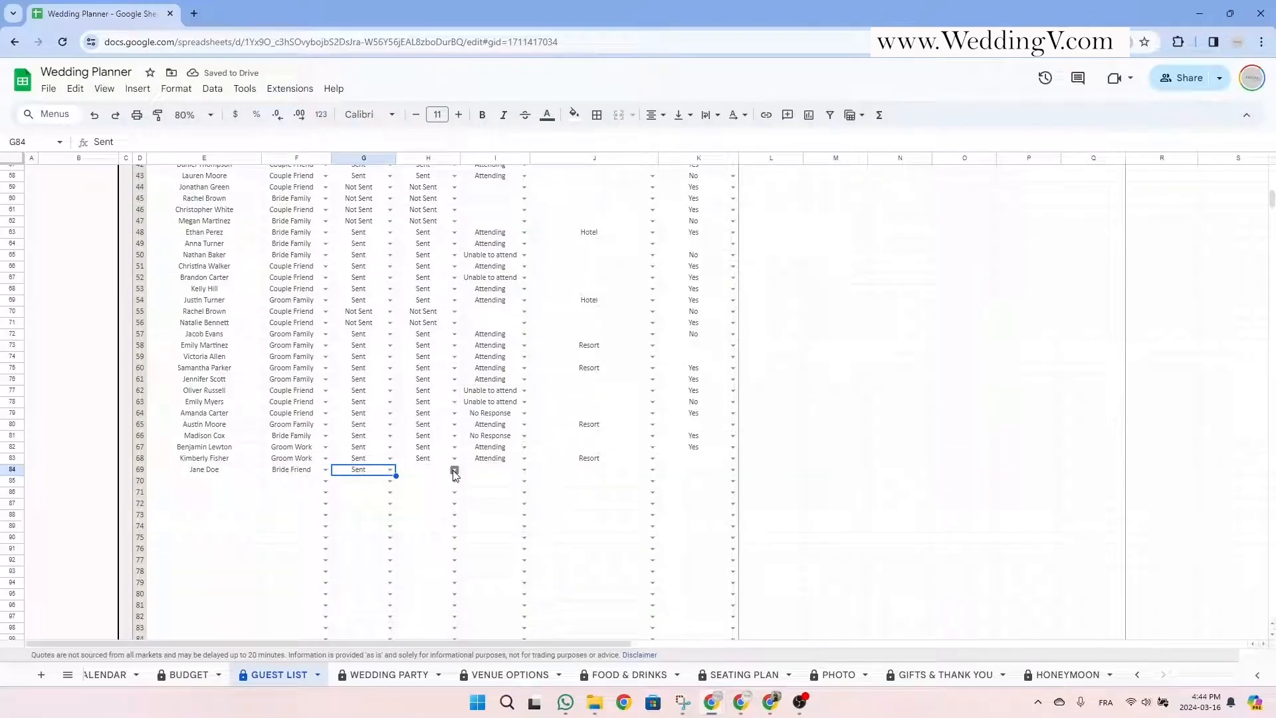
{"action": "left_click", "coordinate": [454, 470]}
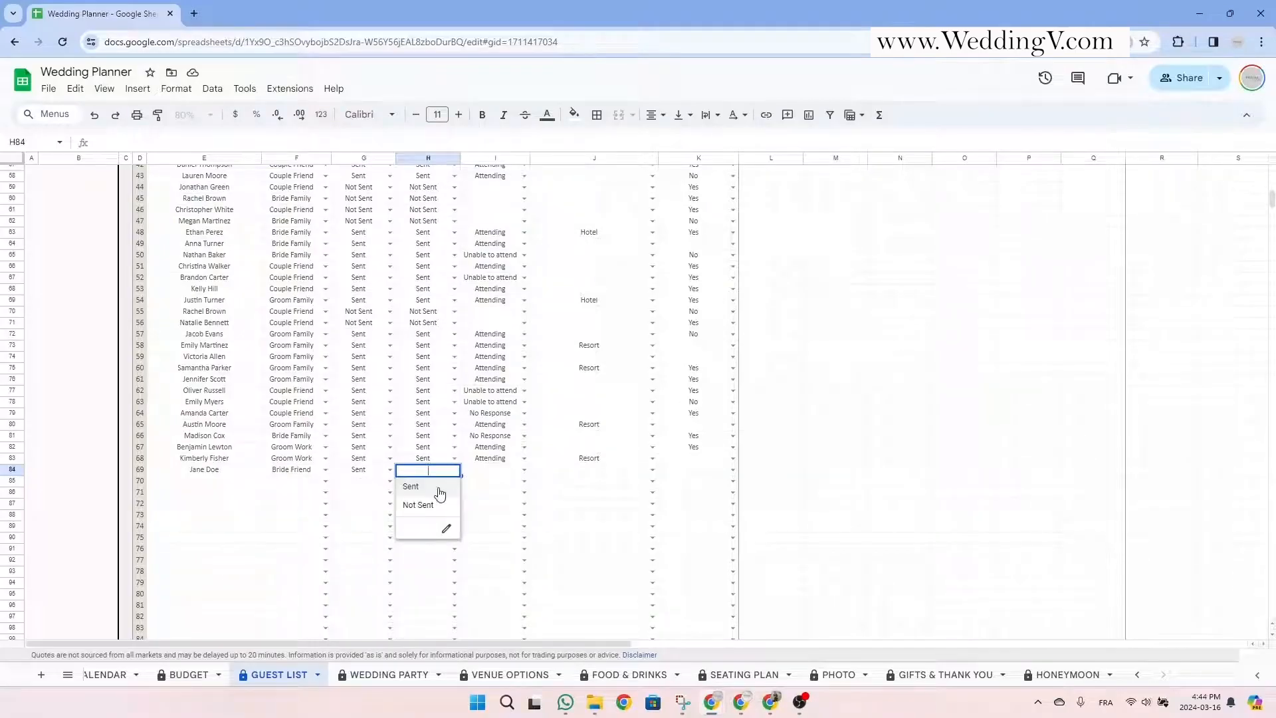
{"action": "left_click", "coordinate": [440, 493]}
{"action": "left_click", "coordinate": [524, 471]}
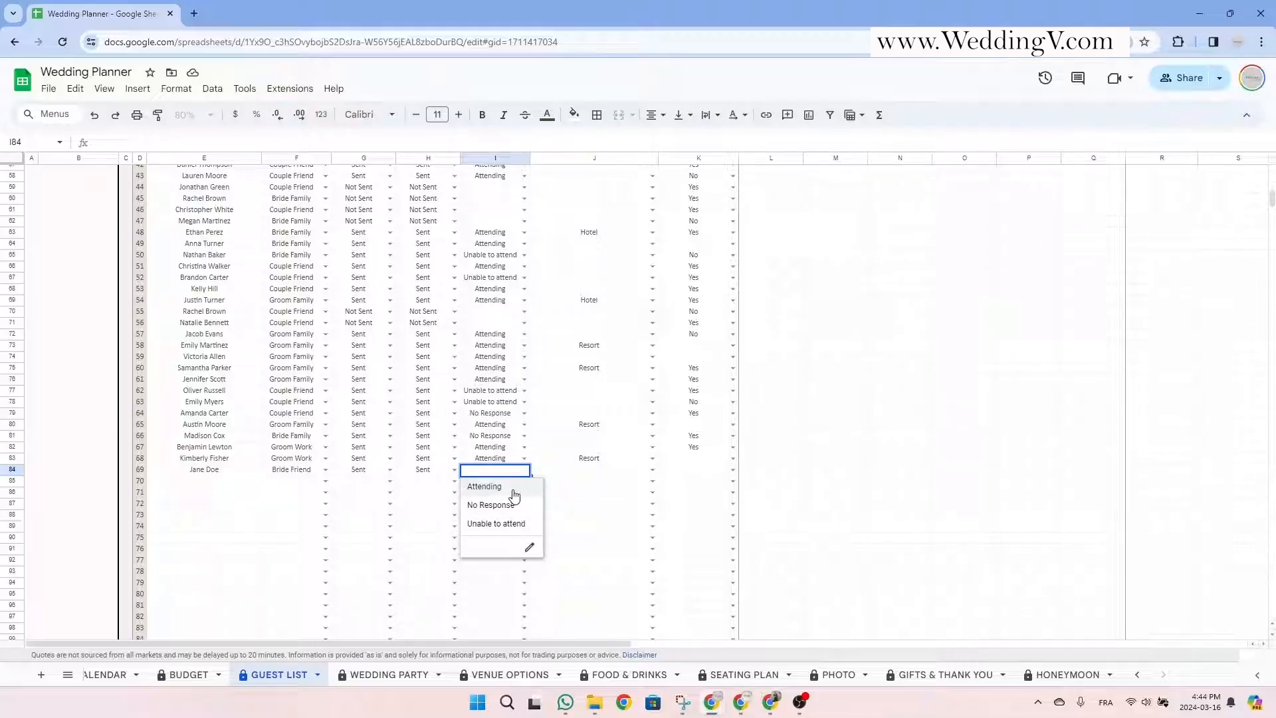
{"action": "left_click", "coordinate": [511, 488]}
{"action": "left_click", "coordinate": [657, 472]}
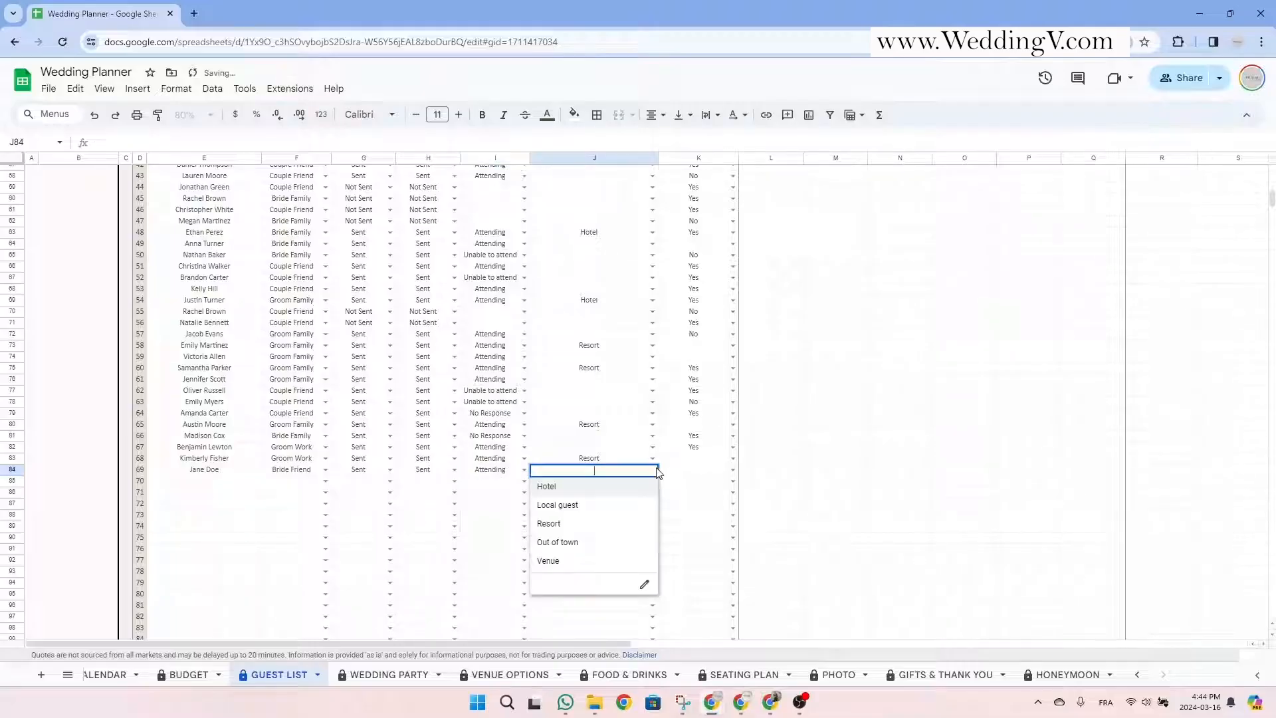
{"action": "left_click", "coordinate": [582, 562]}
{"action": "left_click", "coordinate": [699, 470]}
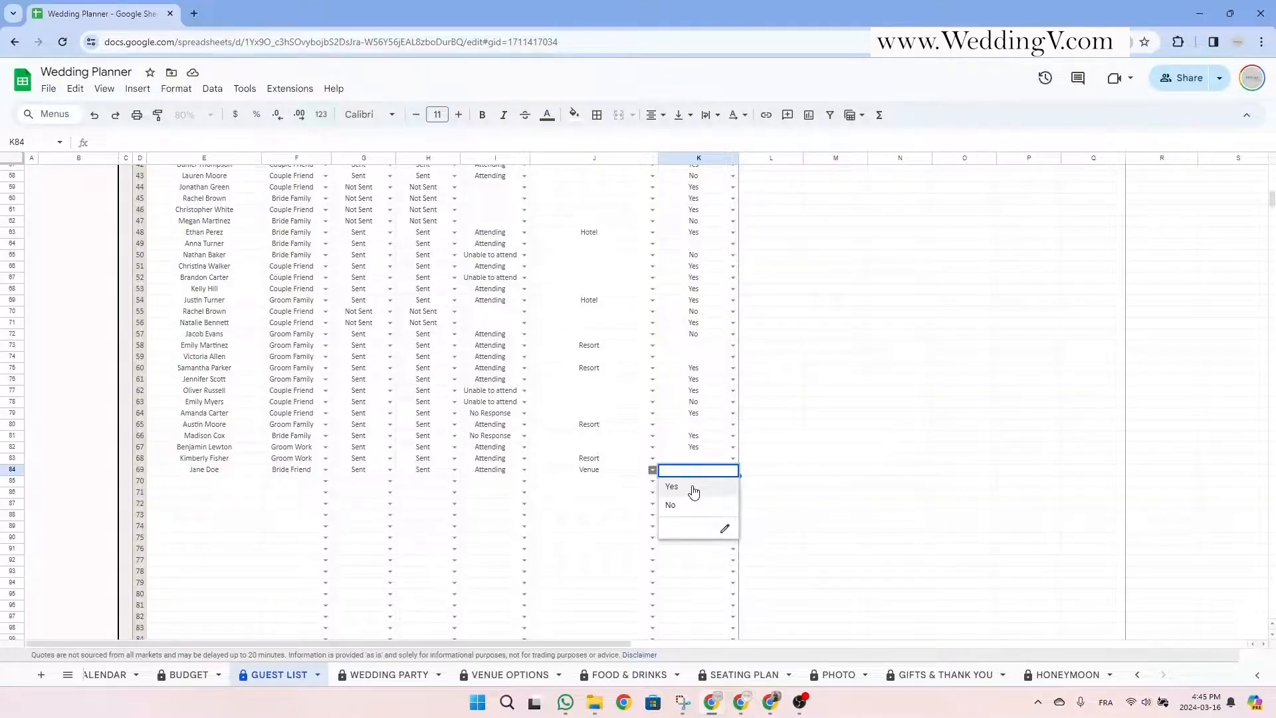
{"action": "left_click", "coordinate": [694, 492]}
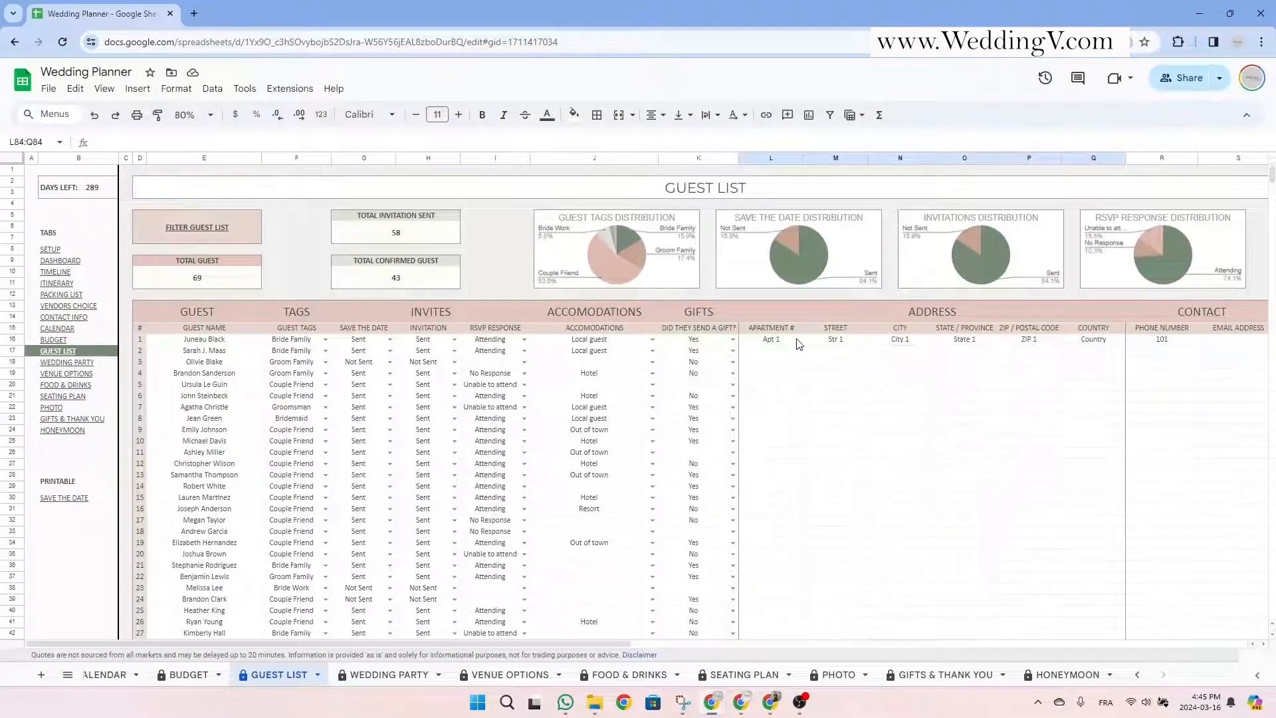
Look over the address and contact columns, then follow the link to the Filter Guest List section.
{"action": "left_click_drag", "start_coordinate": [771, 329], "coordinate": [1104, 490]}
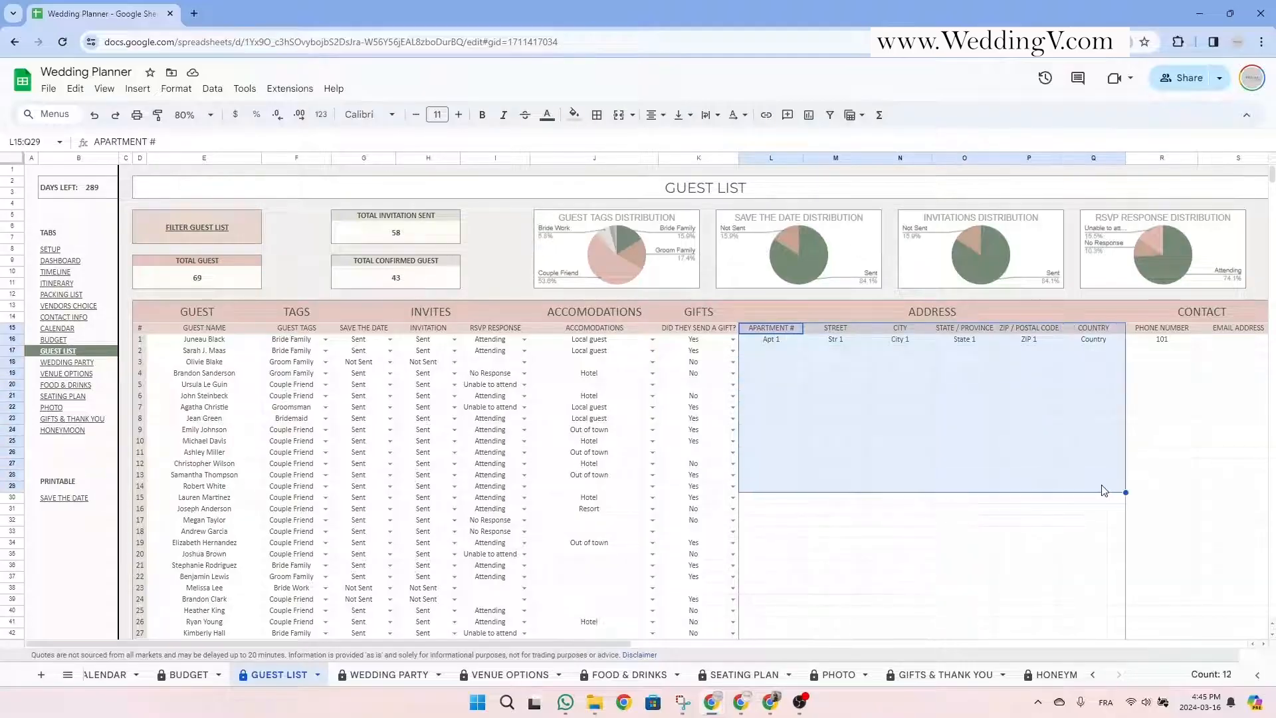
{"action": "left_click", "coordinate": [1164, 331]}
{"action": "key", "text": "Tab"}
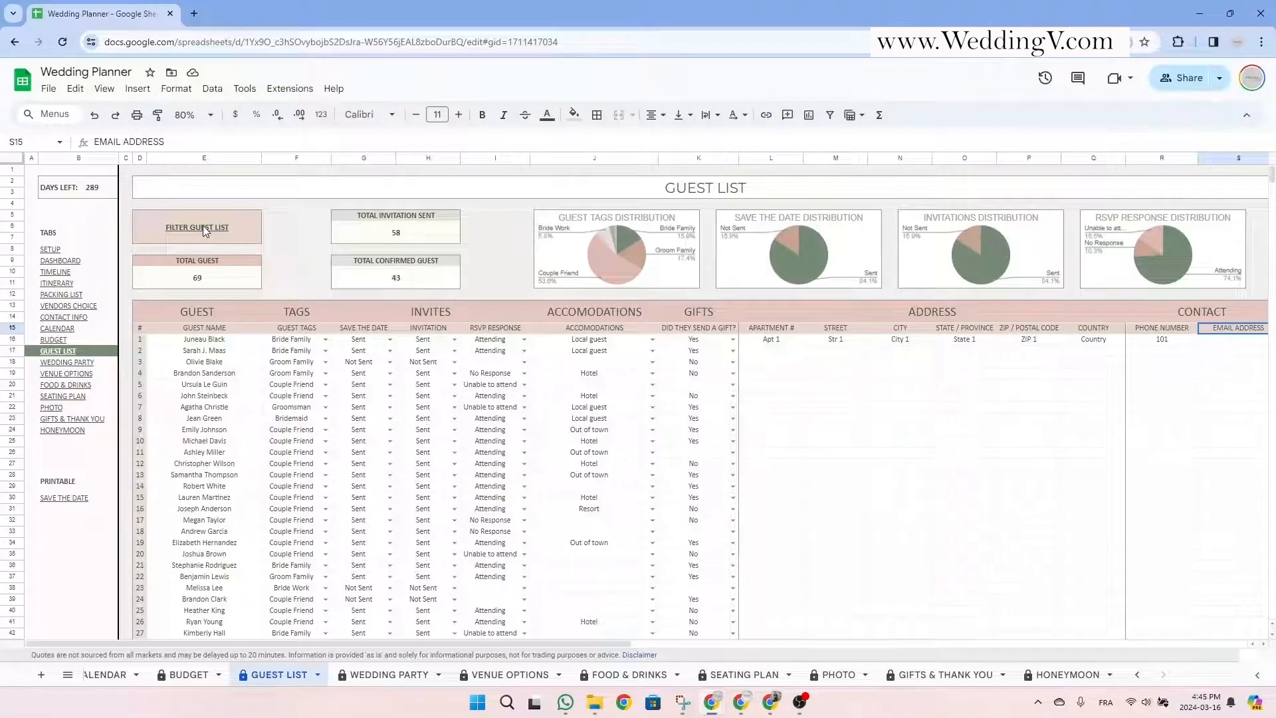
{"action": "mouse_move", "coordinate": [206, 231]}
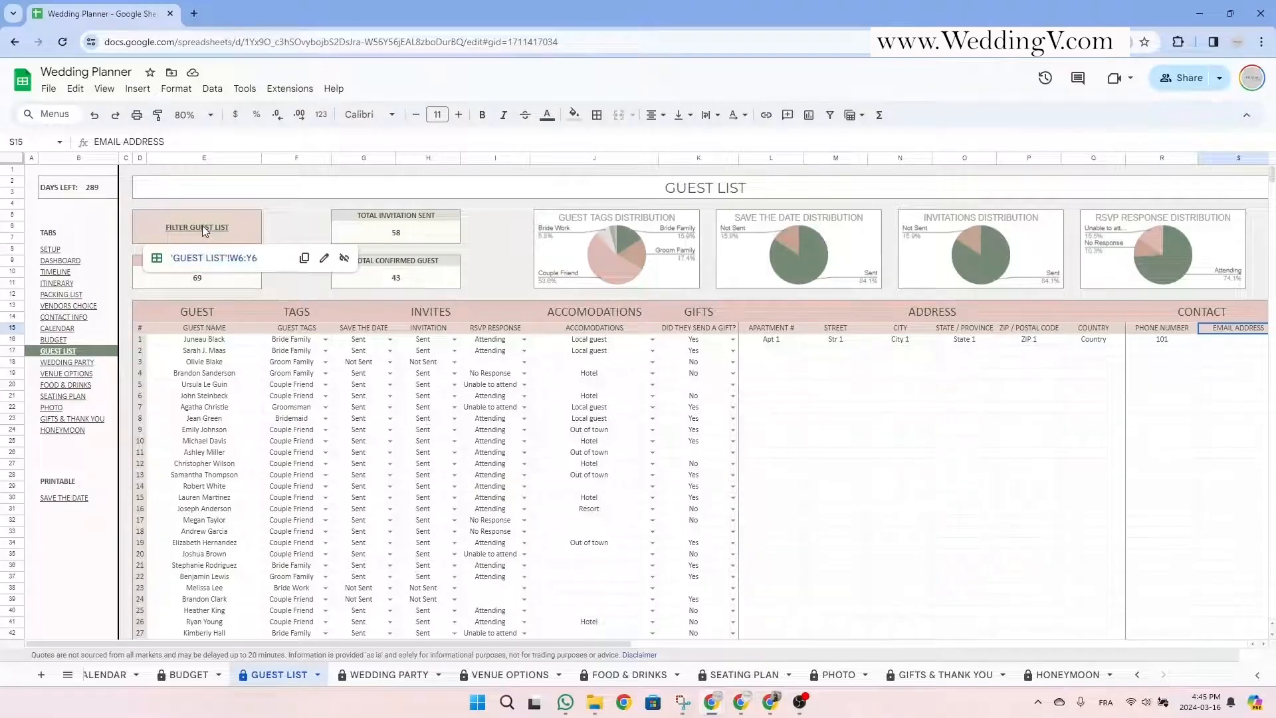
{"action": "left_click", "coordinate": [206, 259]}
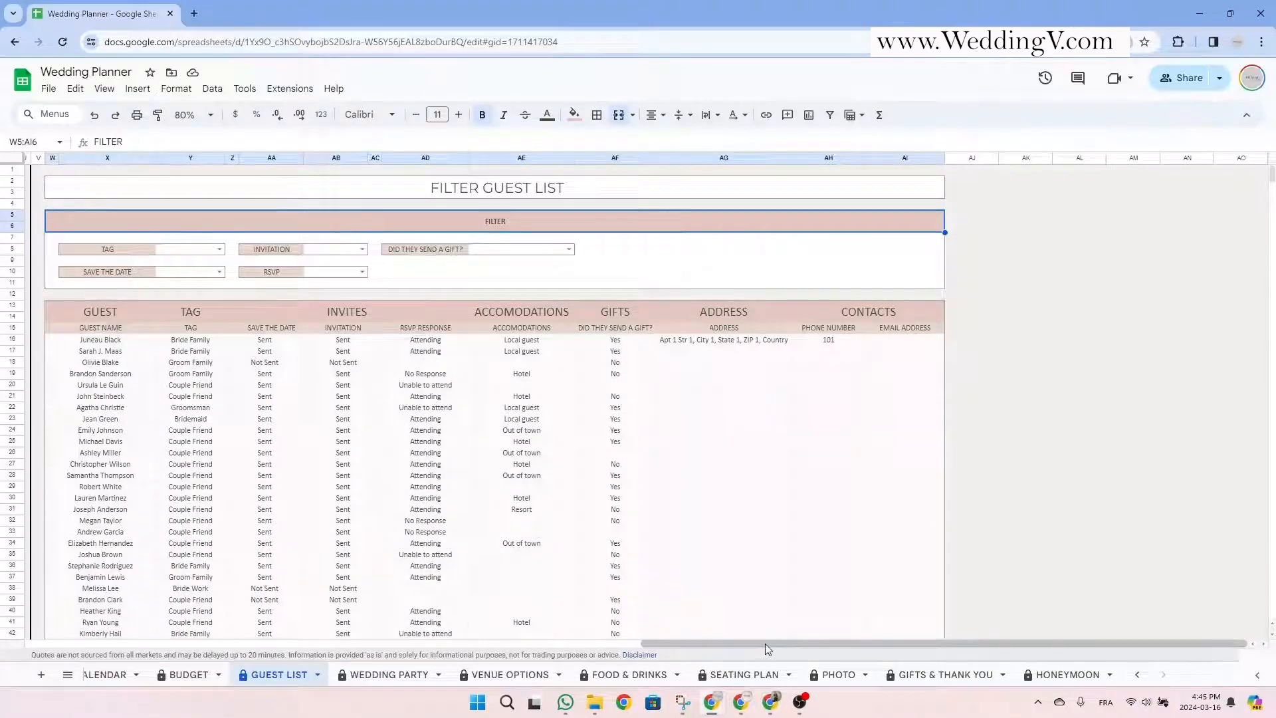
Preview the TAG and INVITATION filter choices, note SAVE THE DATE and RSVP, then reopen TAG choices.
{"action": "mouse_move", "coordinate": [764, 643]}
{"action": "left_mouse_down"}
{"action": "mouse_move", "coordinate": [392, 641]}
{"action": "mouse_move", "coordinate": [143, 610]}
{"action": "mouse_move", "coordinate": [764, 637]}
{"action": "left_mouse_up"}
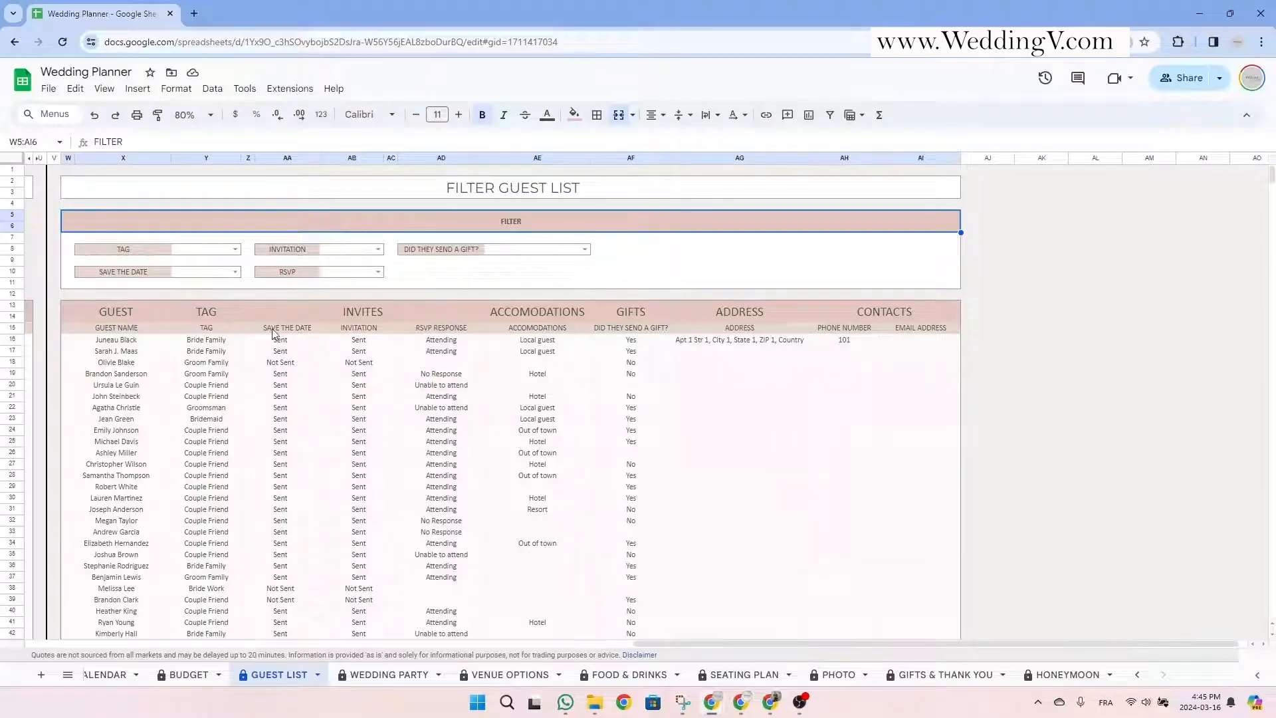
{"action": "left_click", "coordinate": [235, 251]}
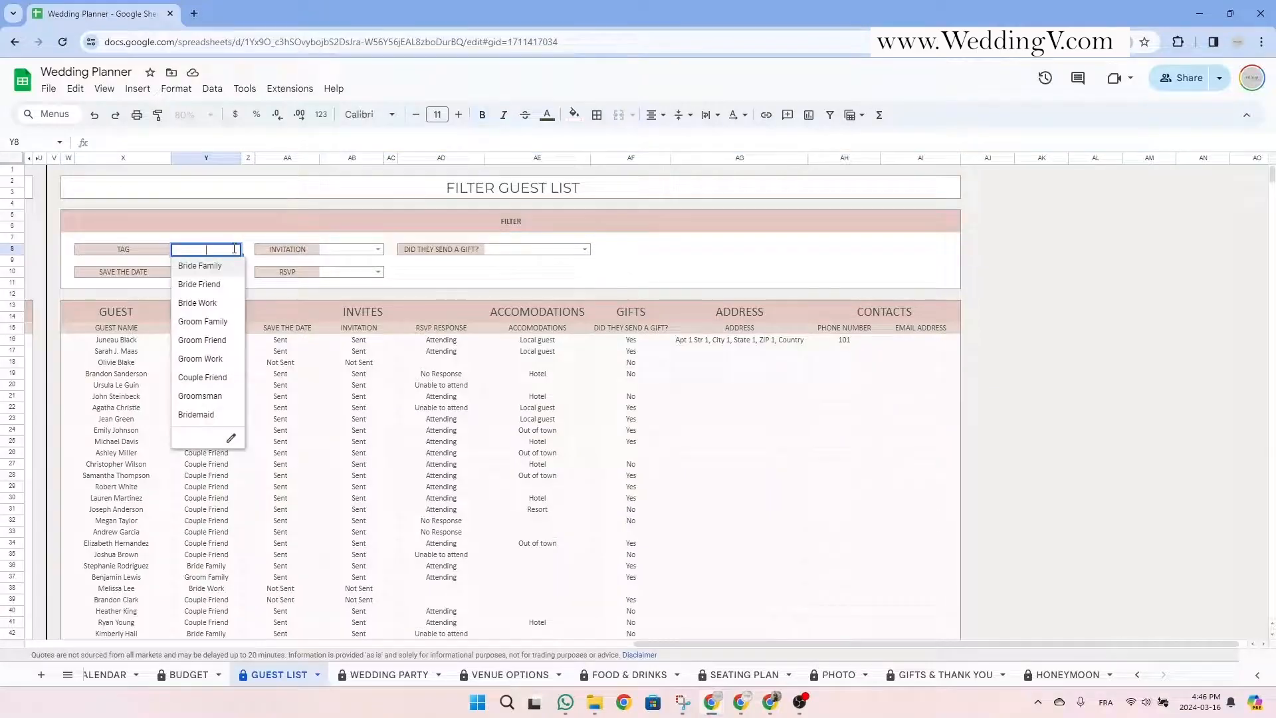
{"action": "left_click", "coordinate": [291, 251]}
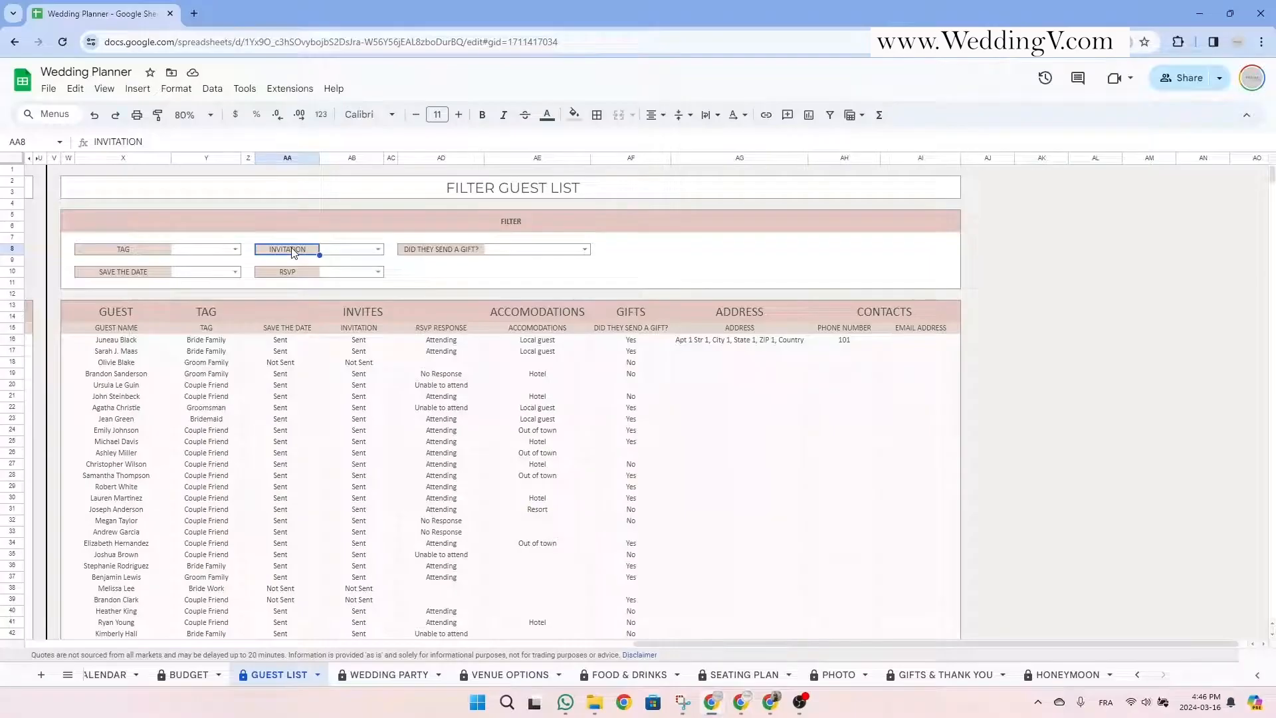
{"action": "left_click", "coordinate": [377, 250]}
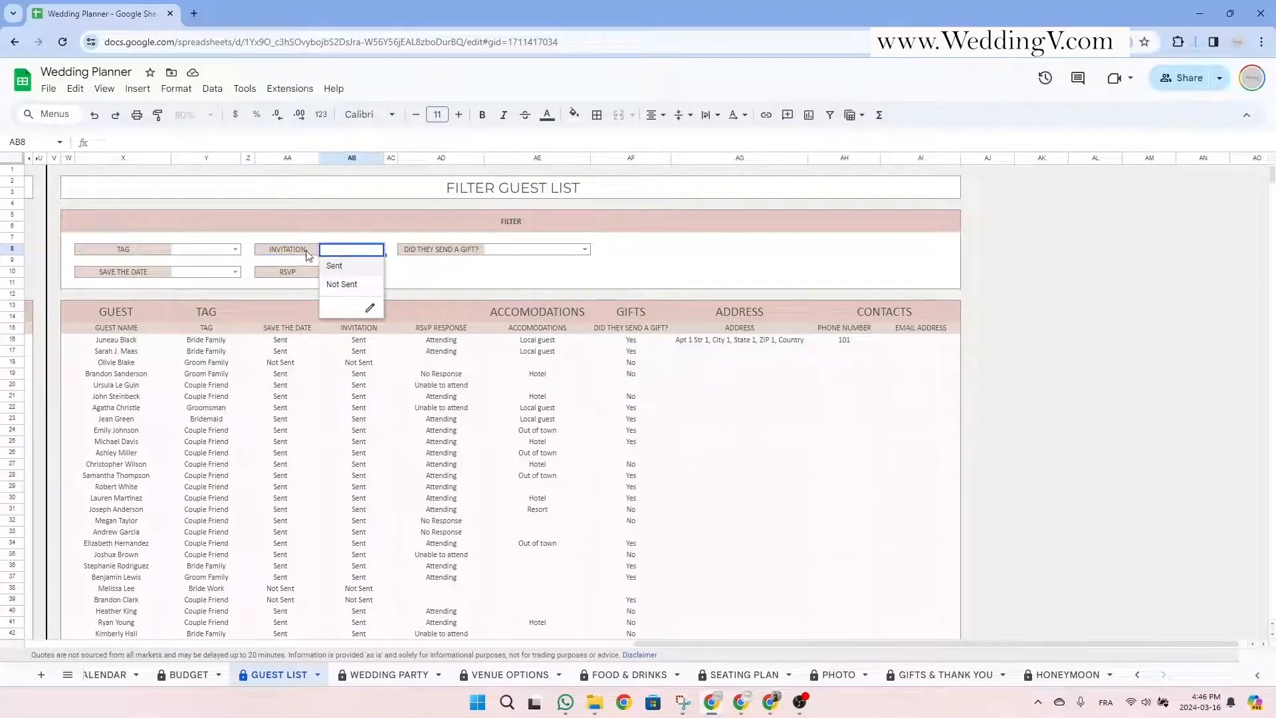
{"action": "left_click", "coordinate": [441, 256]}
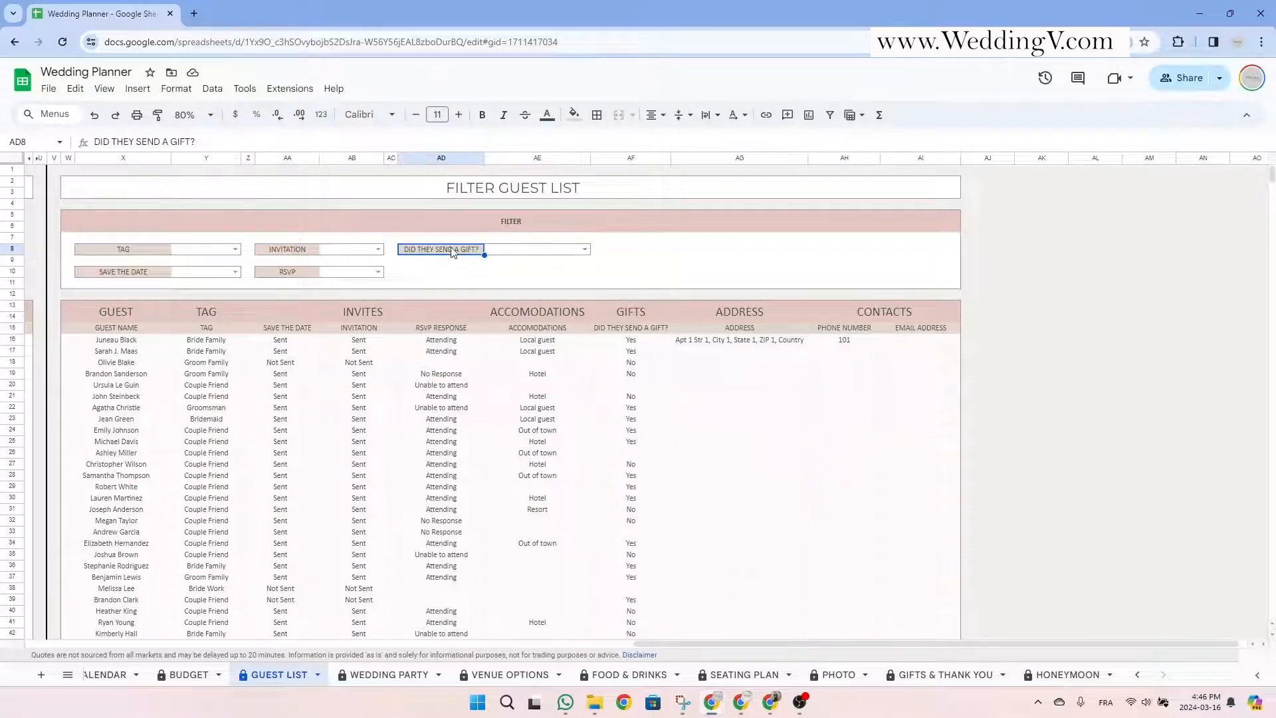
{"action": "left_click", "coordinate": [141, 276]}
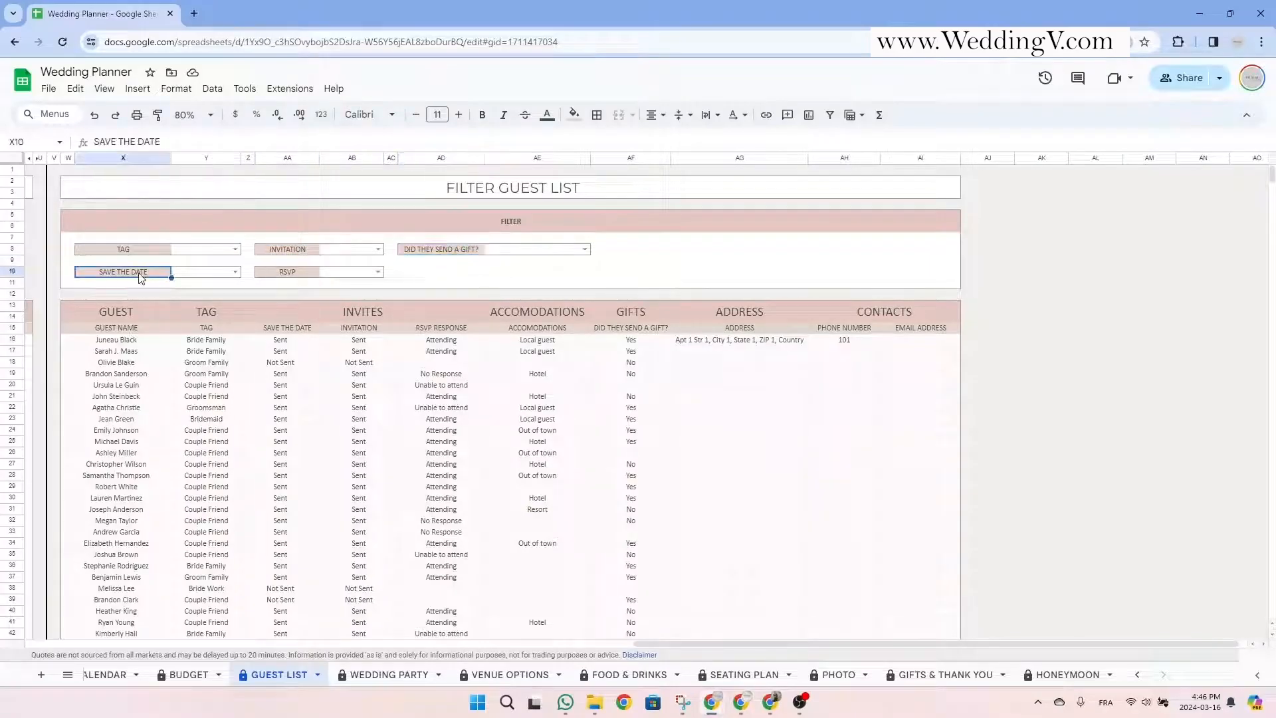
{"action": "left_click", "coordinate": [296, 273]}
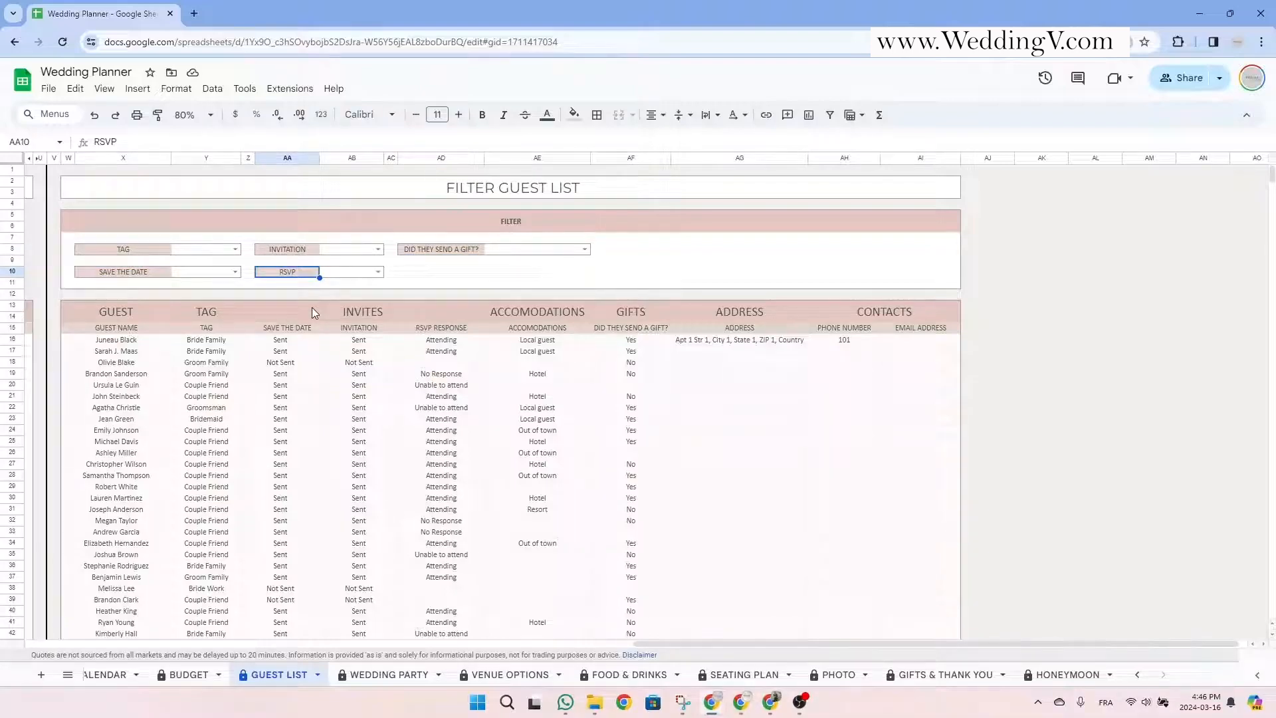
{"action": "left_click", "coordinate": [236, 249]}
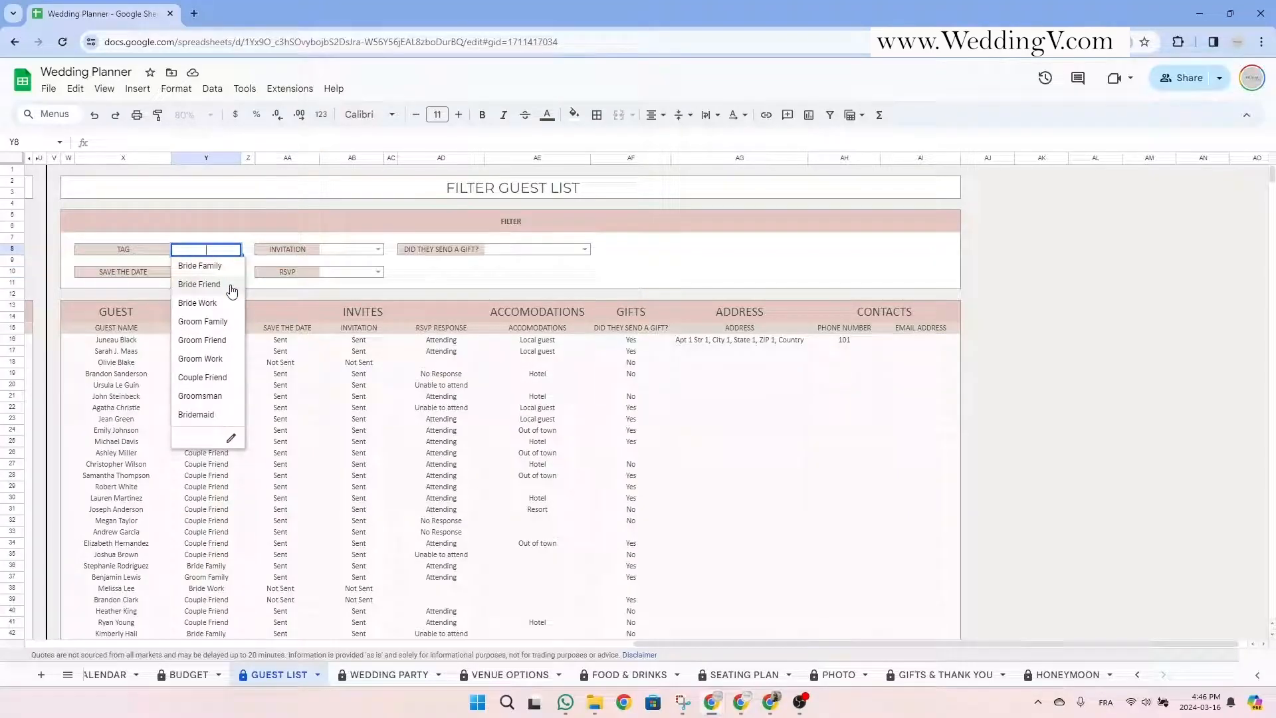
Filter the guest list to Bride Friend and check the new guest's result row.
{"action": "left_click", "coordinate": [230, 287]}
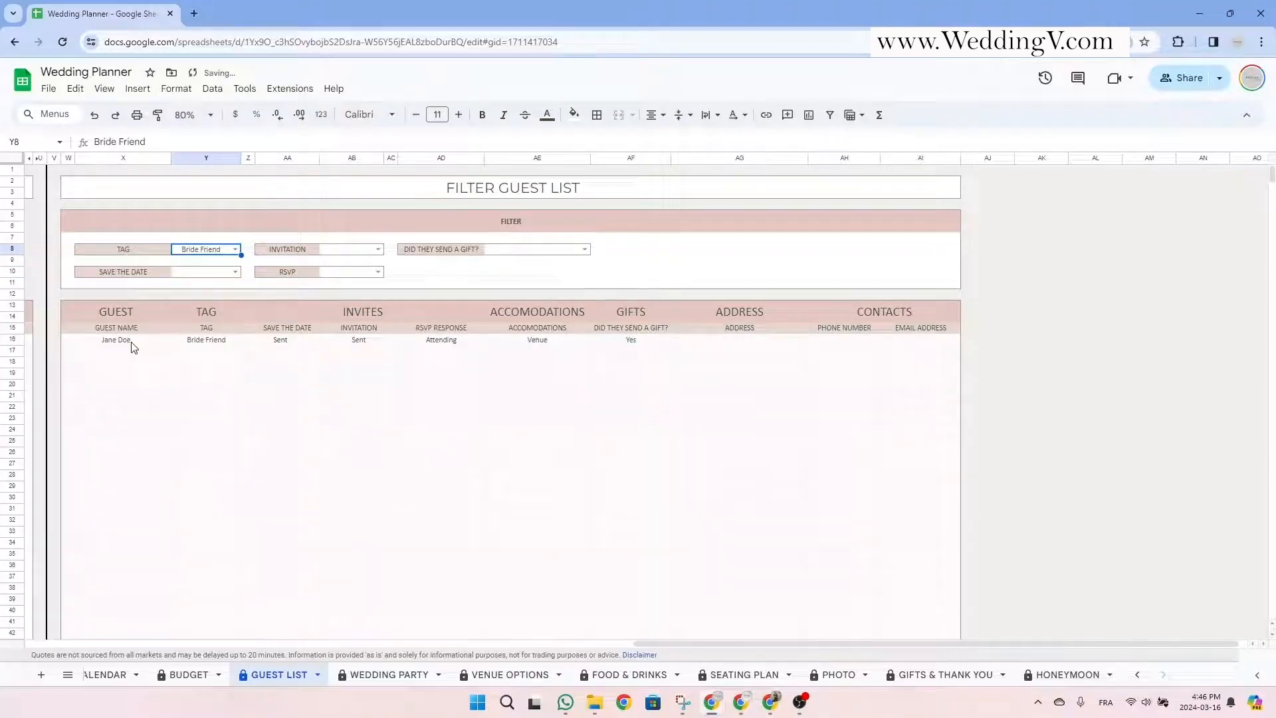
{"action": "left_click_drag", "start_coordinate": [133, 342], "coordinate": [610, 348]}
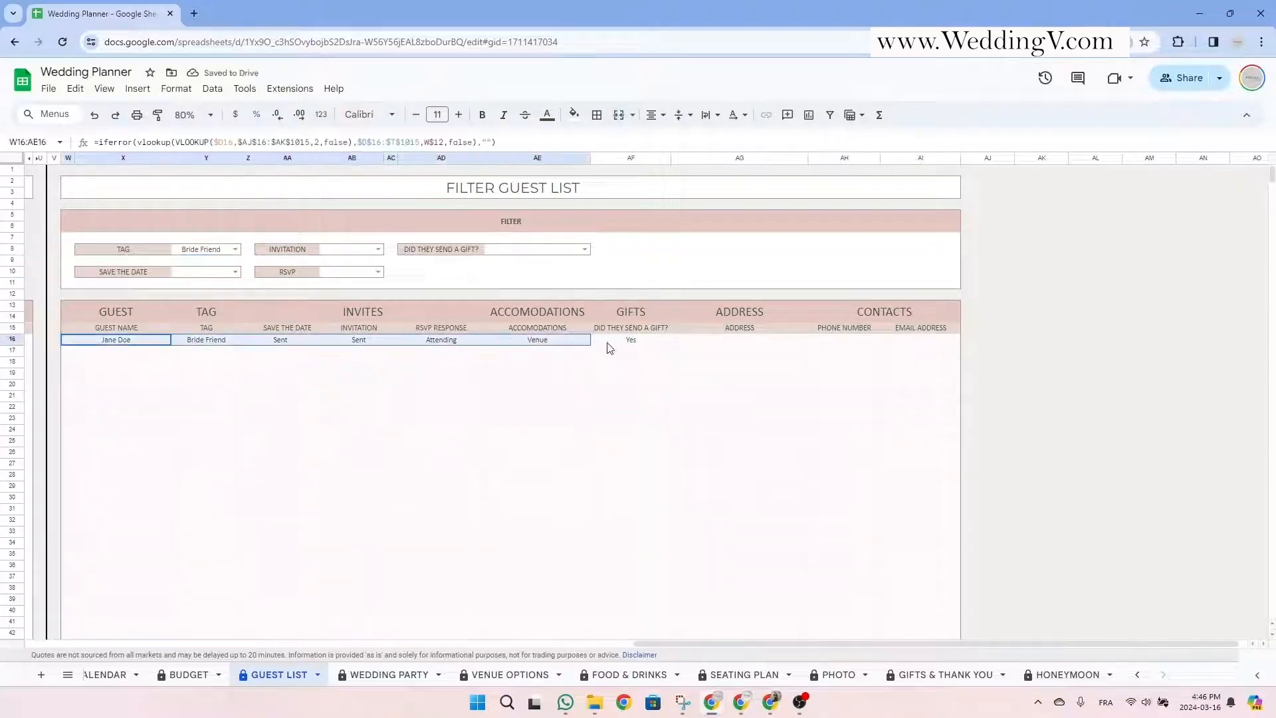
{"action": "left_click", "coordinate": [203, 250]}
{"action": "left_click", "coordinate": [220, 250]}
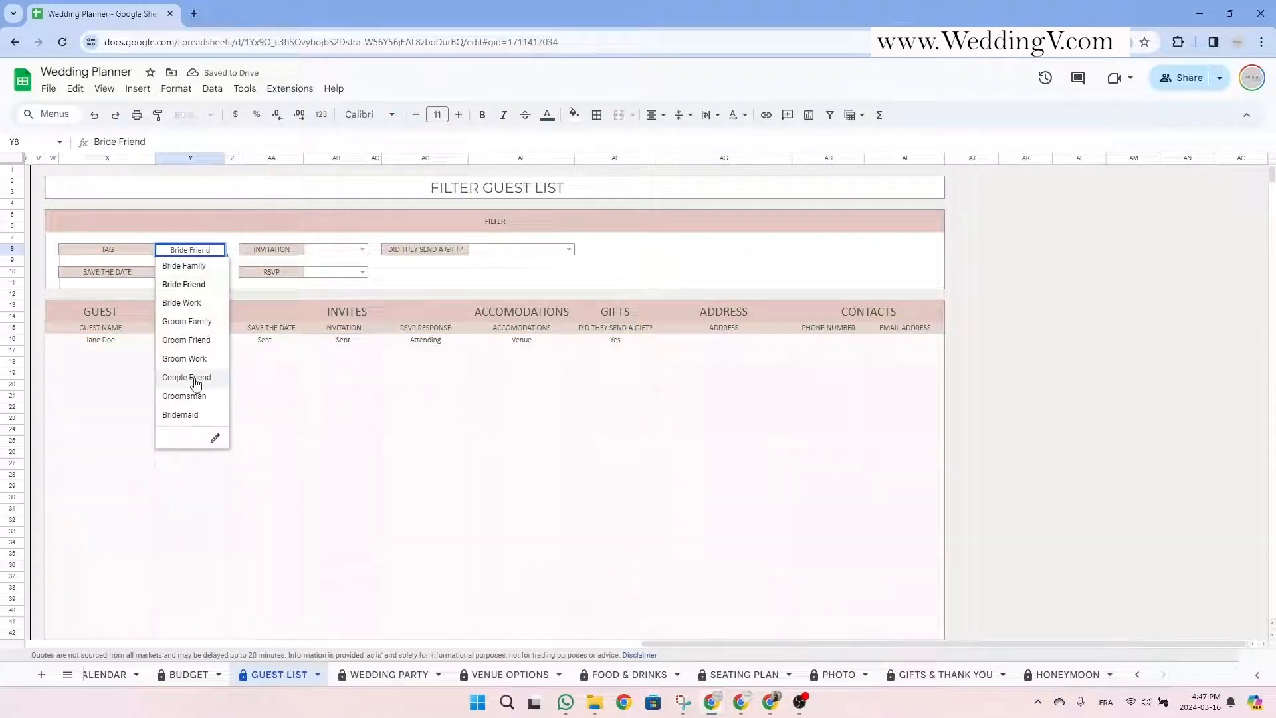
Filter to Couple Friend guests with invitation Sent and RSVP Attending, and check the results.
{"action": "left_click", "coordinate": [212, 378]}
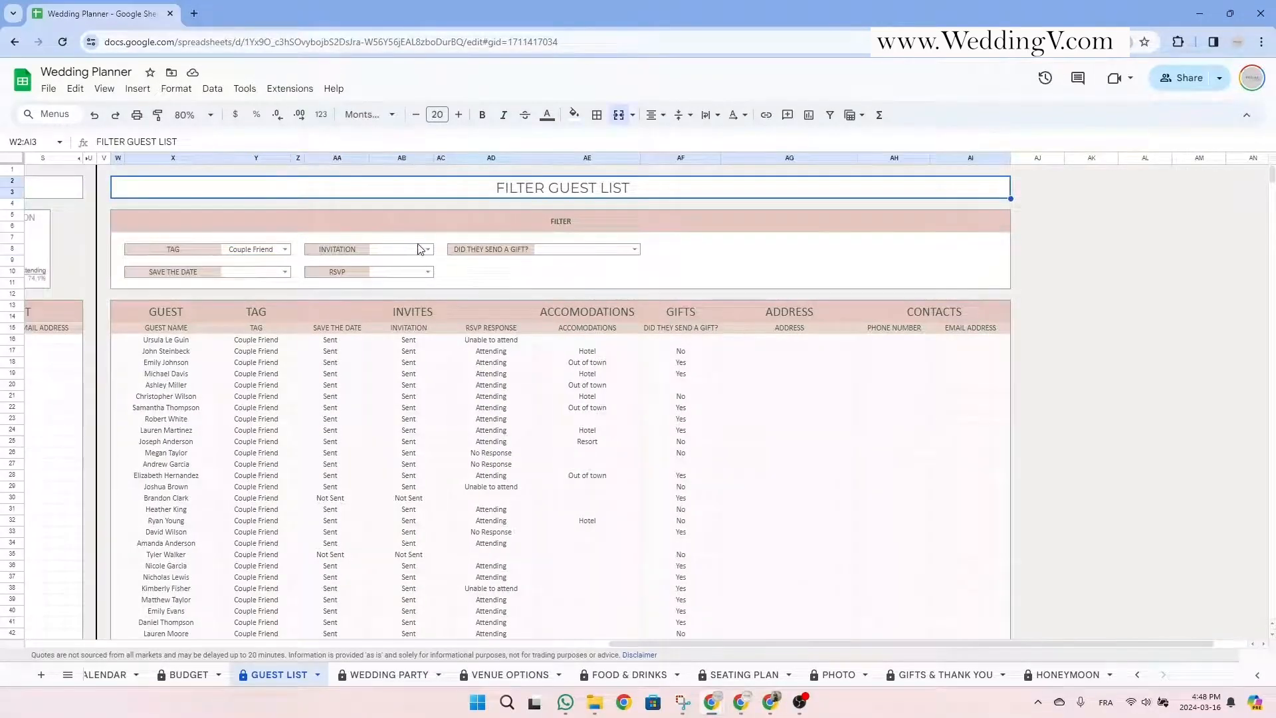
{"action": "left_click", "coordinate": [427, 249]}
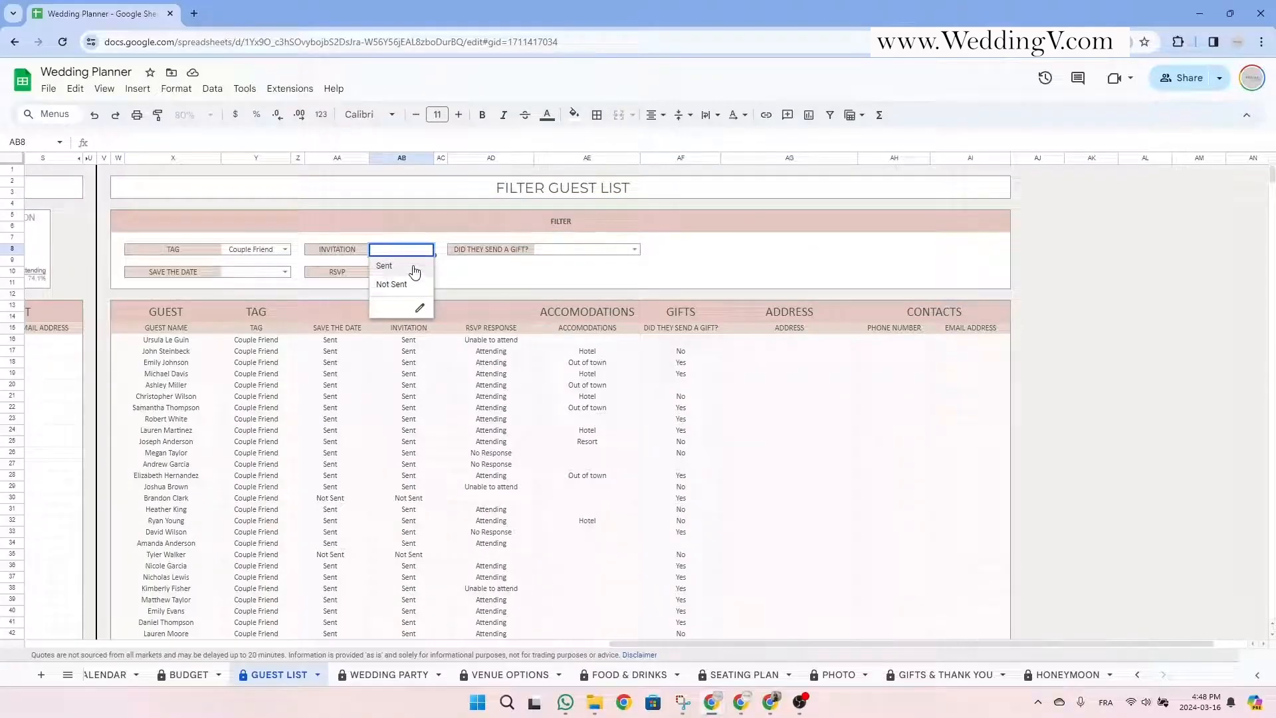
{"action": "left_click", "coordinate": [414, 266]}
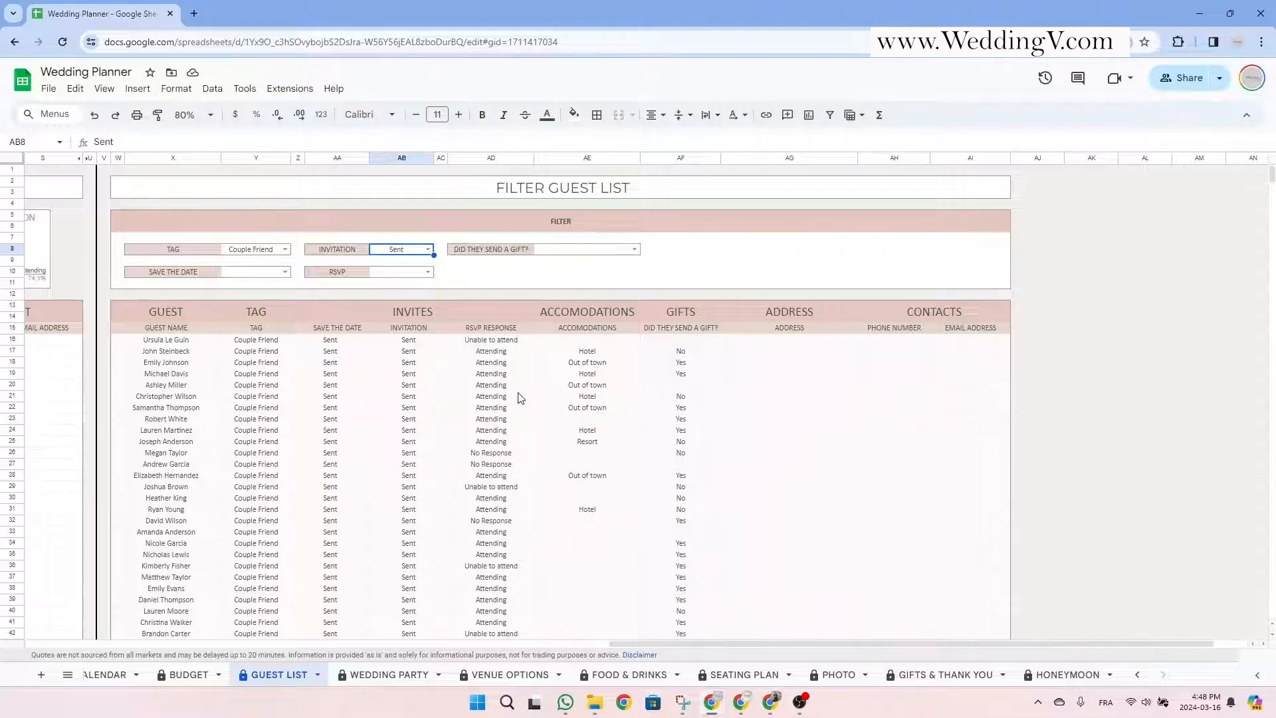
{"action": "left_click", "coordinate": [428, 272]}
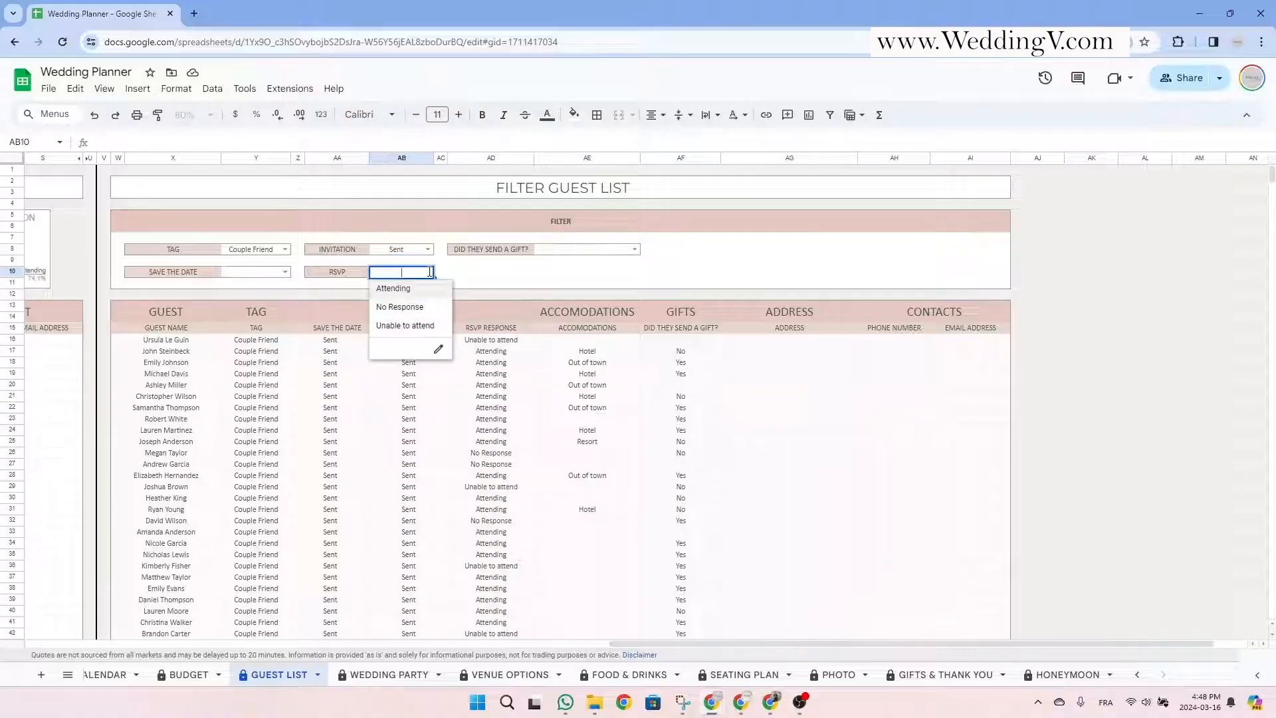
{"action": "left_click", "coordinate": [413, 290]}
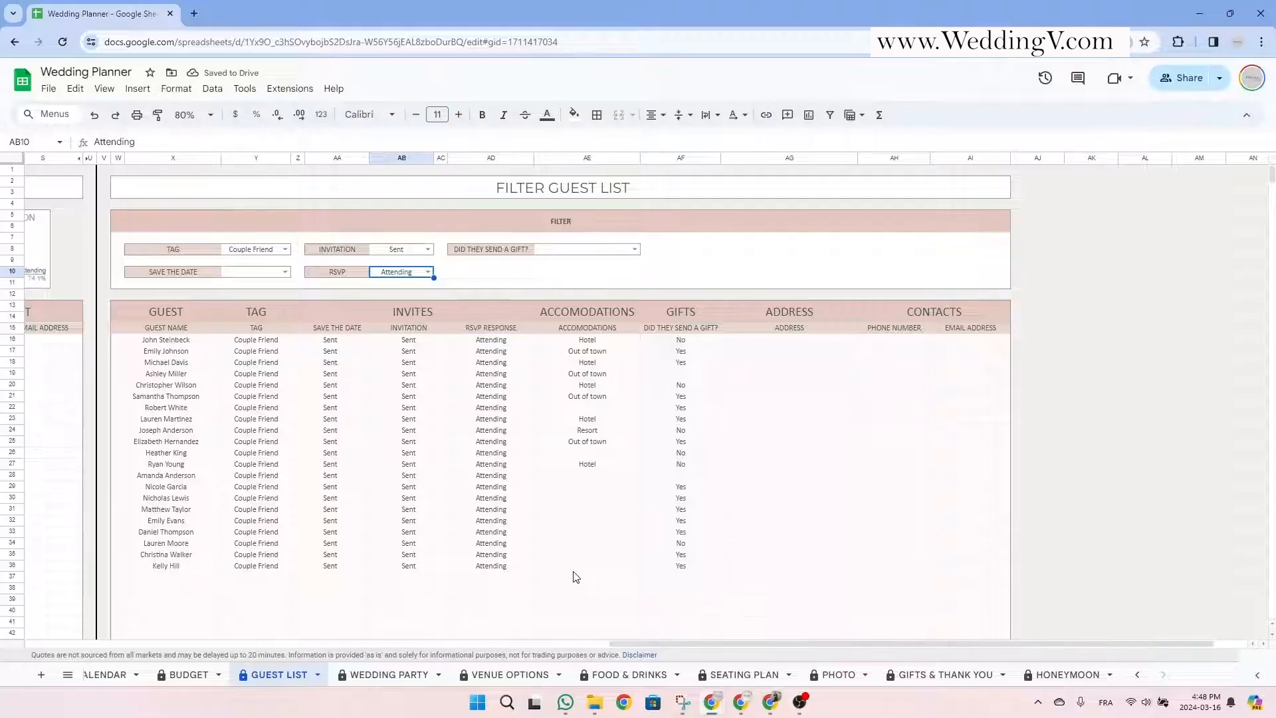
{"action": "left_click_drag", "start_coordinate": [269, 341], "coordinate": [286, 464]}
{"action": "left_click_drag", "start_coordinate": [326, 362], "coordinate": [330, 474]}
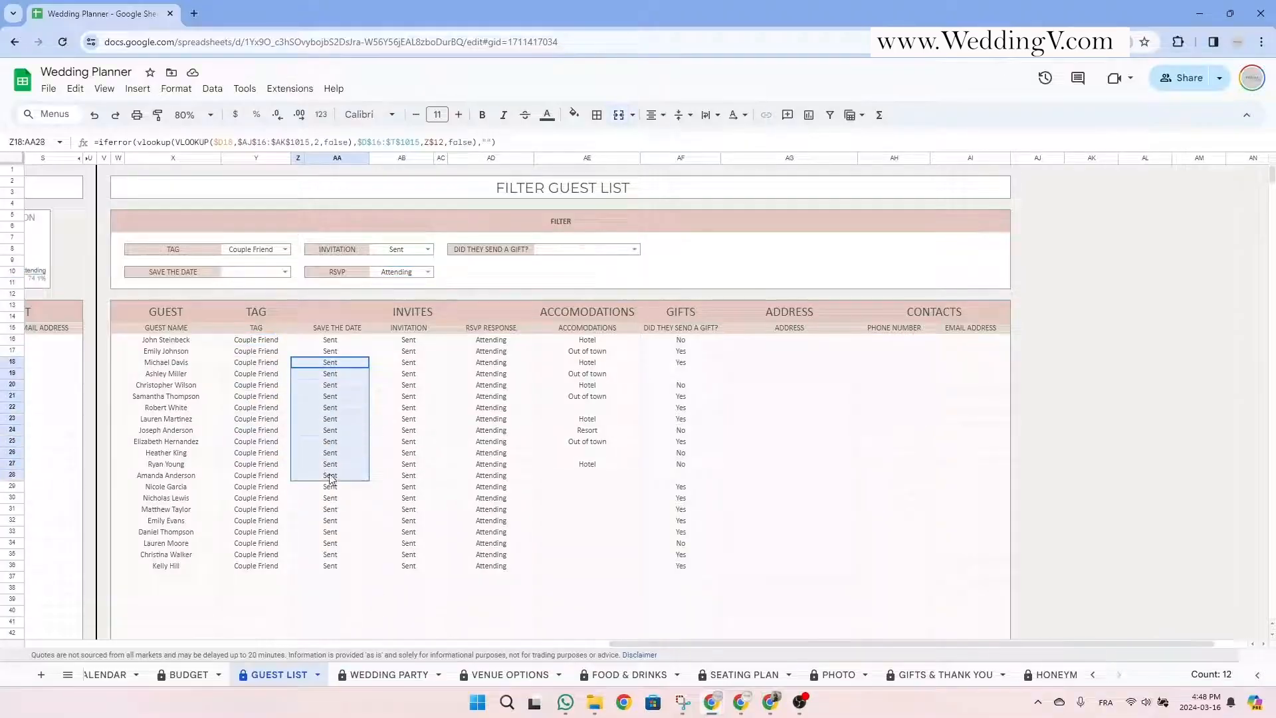
{"action": "left_click_drag", "start_coordinate": [490, 363], "coordinate": [492, 494]}
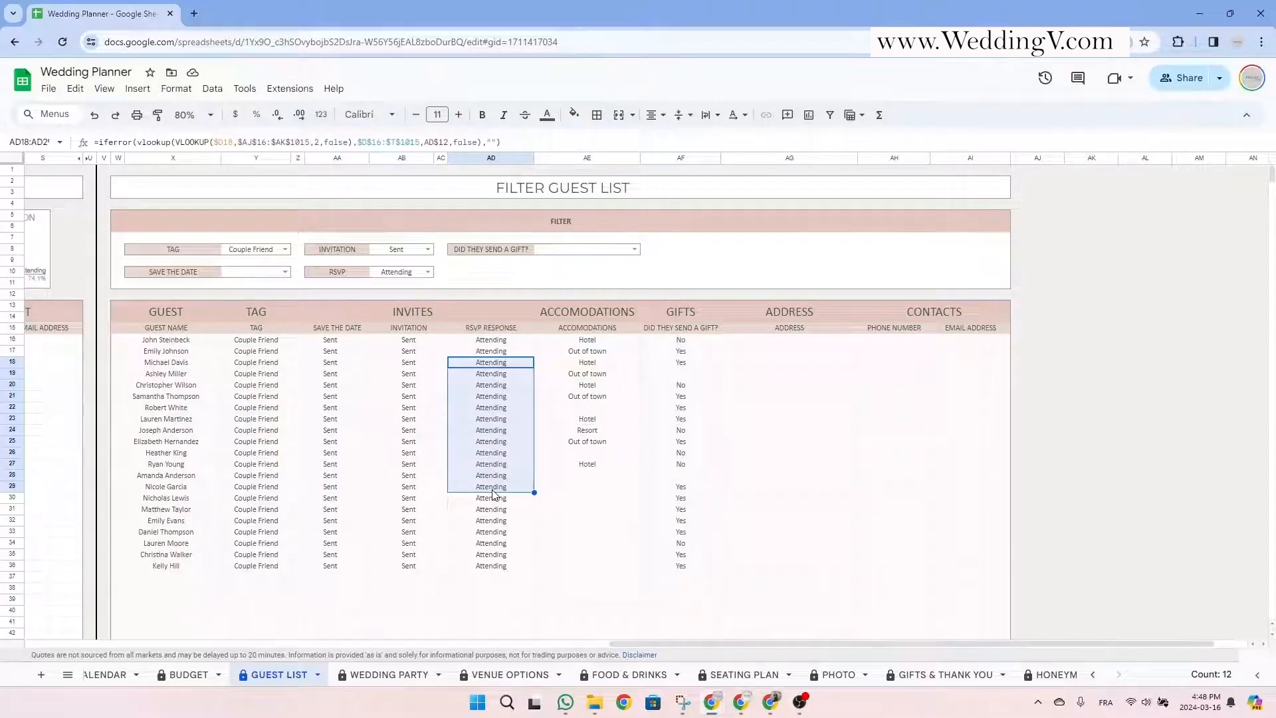
Clear the RSVP, invitation and tag filters, then switch to the Wedding Party sheet.
{"action": "left_click", "coordinate": [408, 275]}
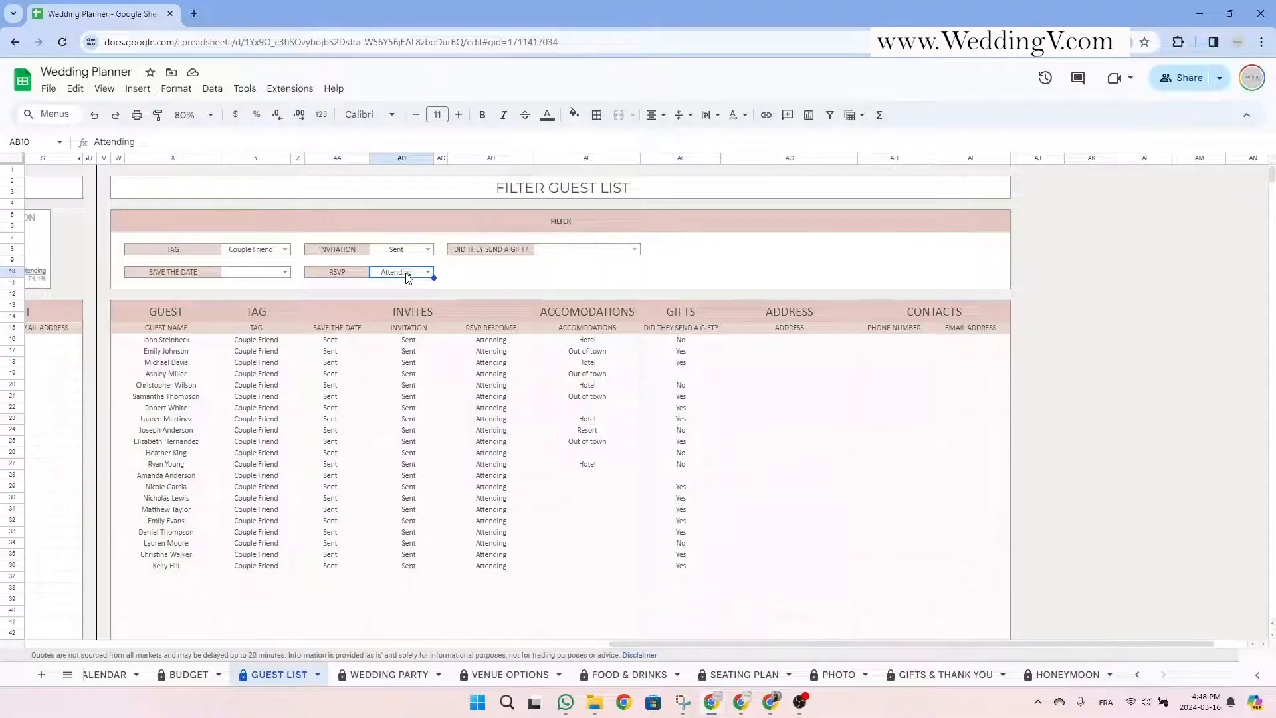
{"action": "key", "text": "Delete"}
{"action": "left_click", "coordinate": [405, 251]}
{"action": "key", "text": "Delete"}
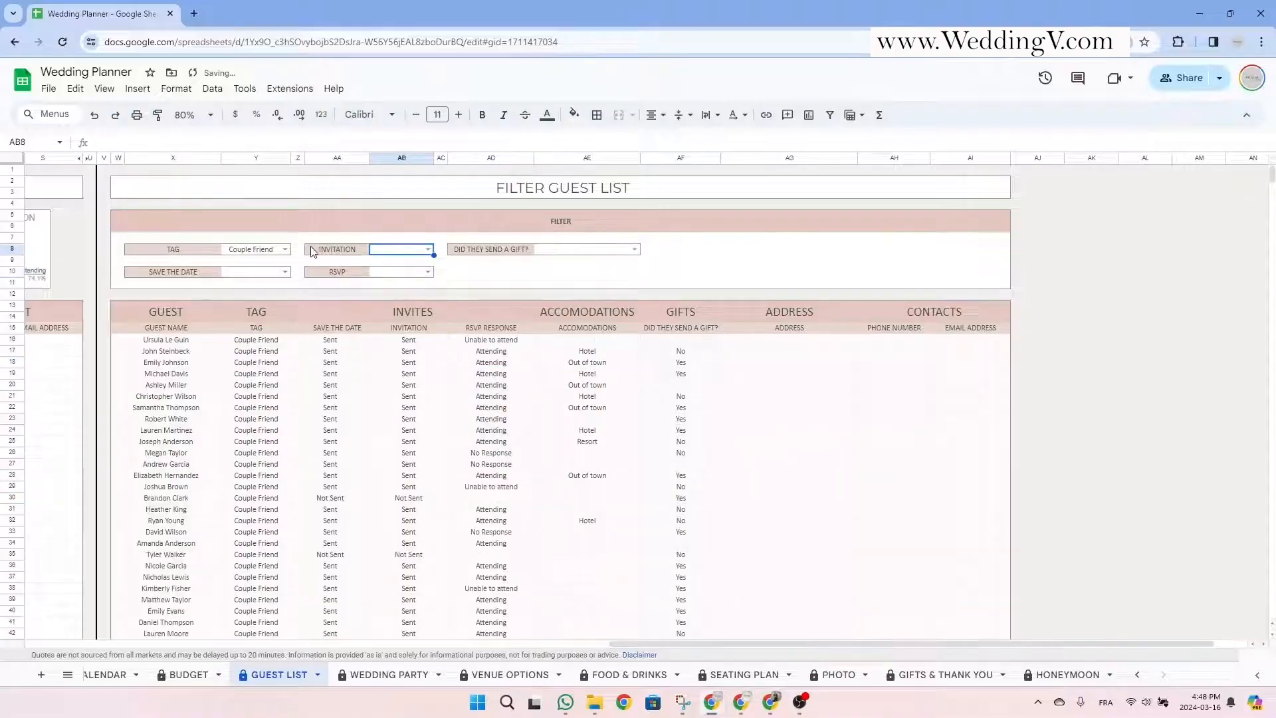
{"action": "left_click", "coordinate": [264, 244]}
{"action": "key", "text": "Delete"}
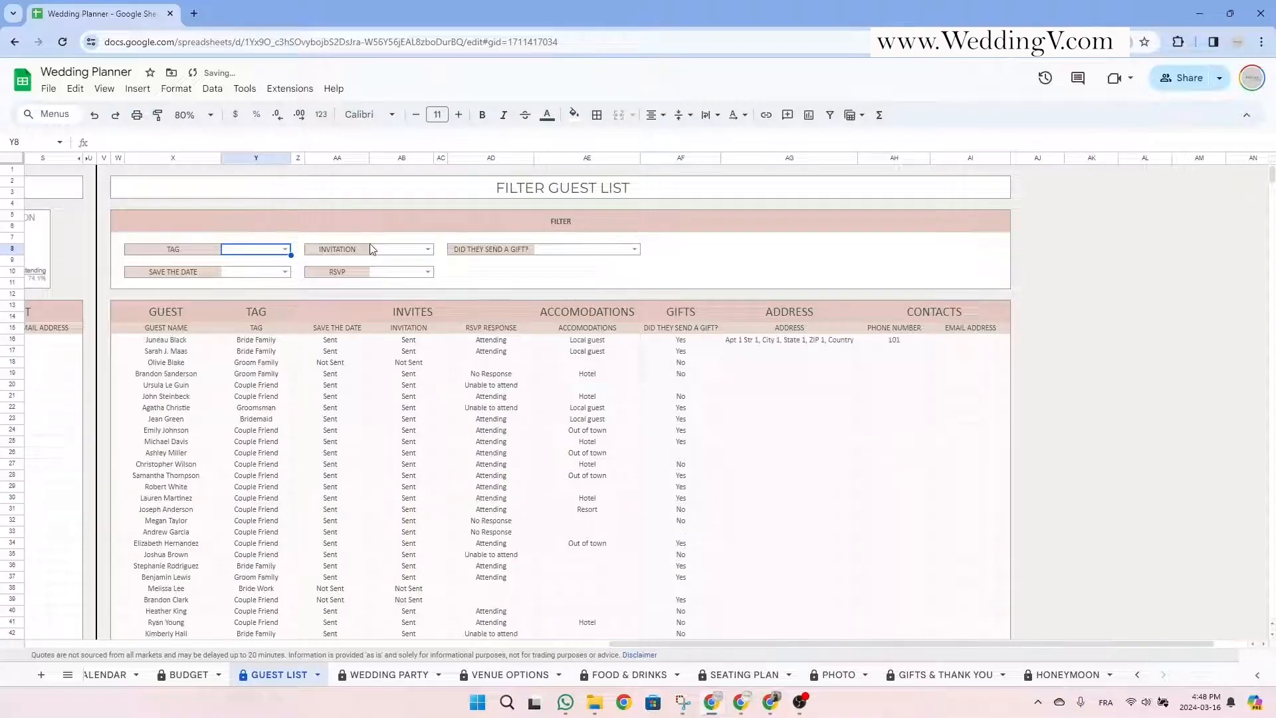
{"action": "left_click", "coordinate": [648, 189]}
{"action": "key", "text": "ctrl+Page_Down"}
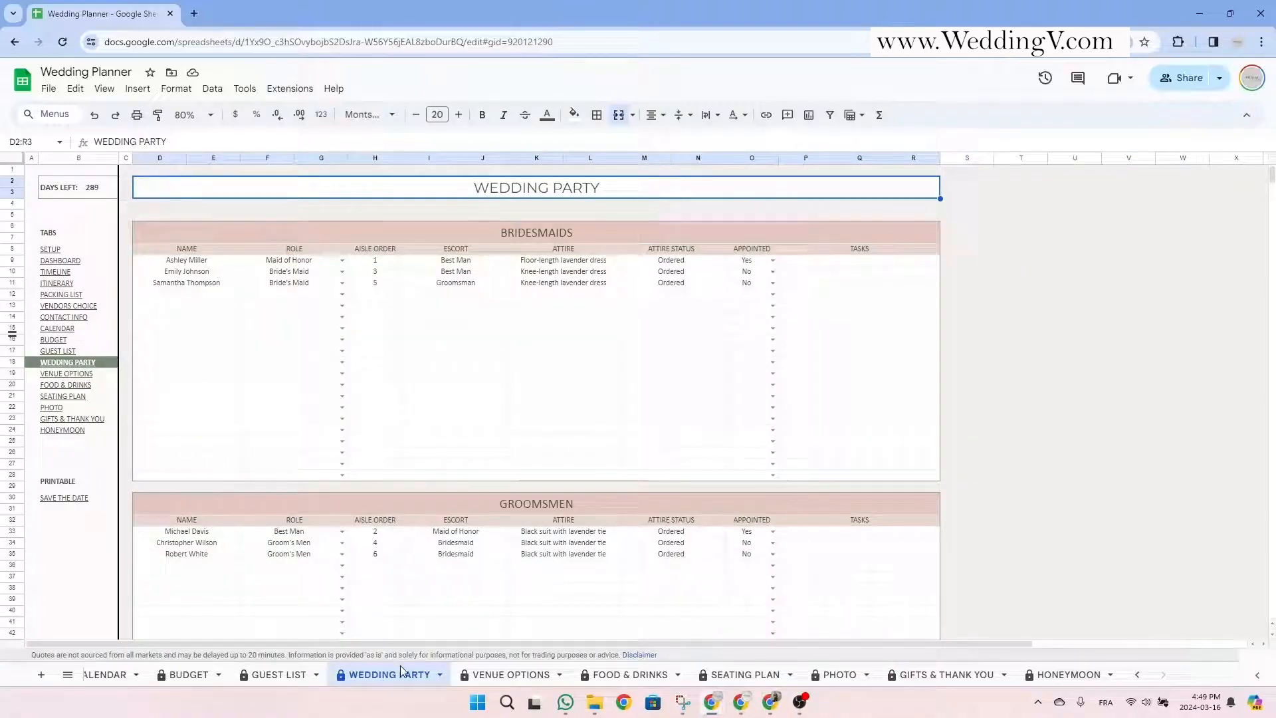
{"action": "left_click", "coordinate": [567, 227]}
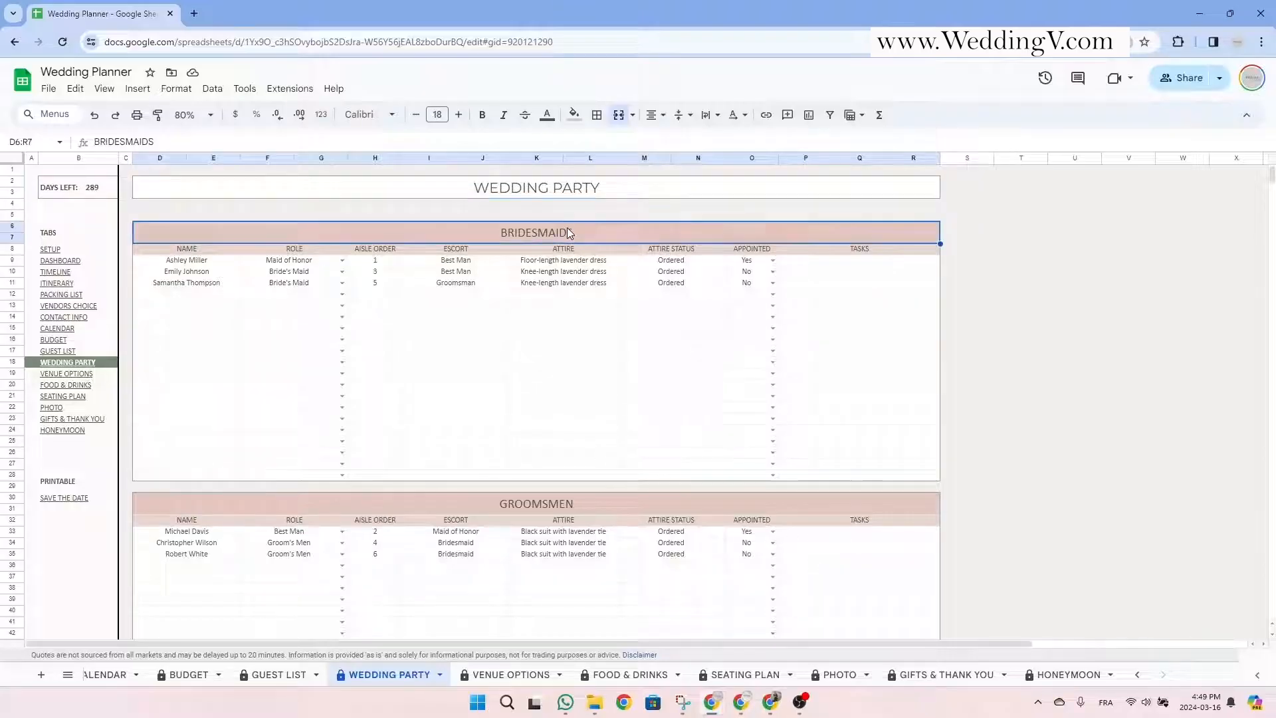
{"action": "left_click", "coordinate": [561, 510]}
{"action": "scroll", "coordinate": [558, 517], "scroll_direction": "down", "scroll_amount": 3}
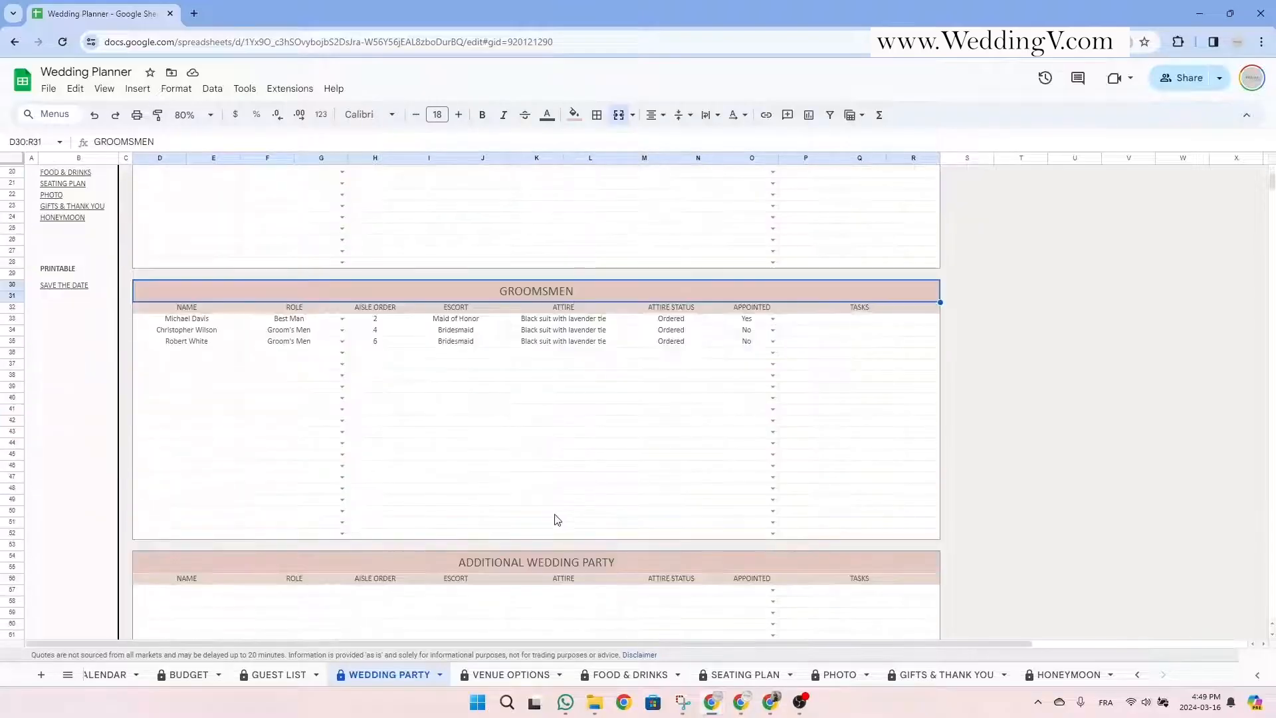
{"action": "scroll", "coordinate": [550, 459], "scroll_direction": "up", "scroll_amount": 3}
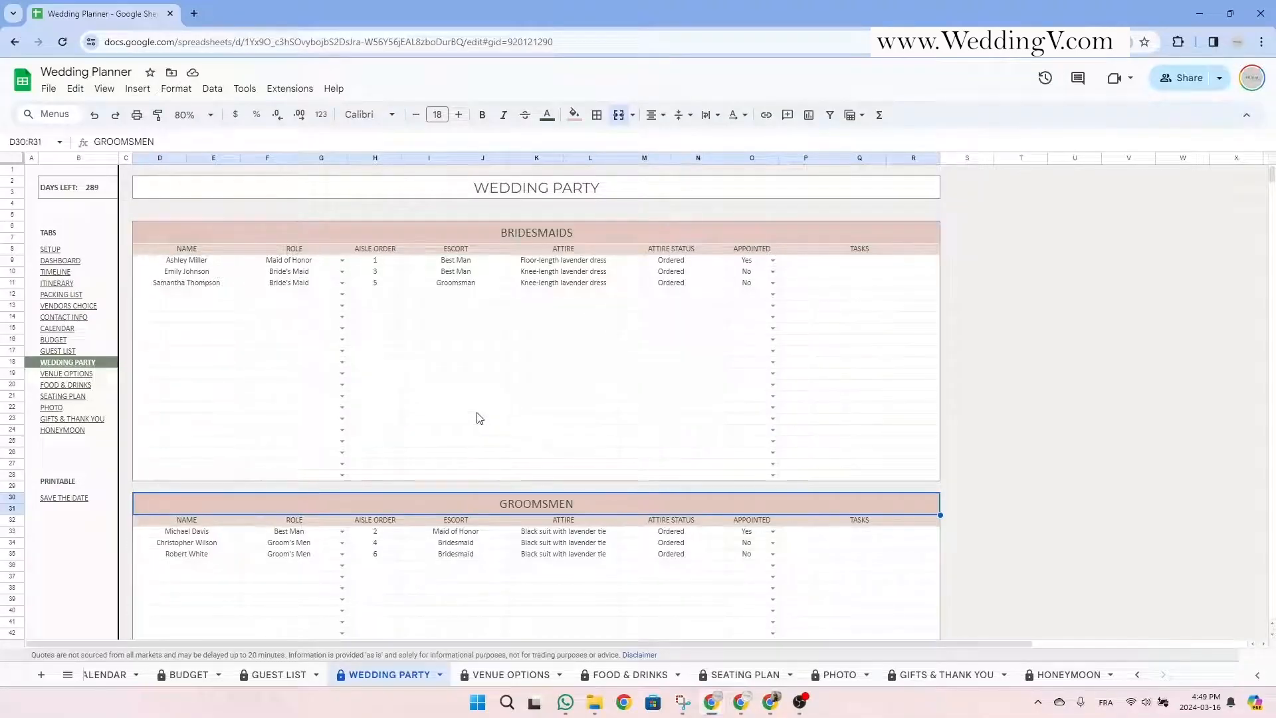
{"action": "left_click", "coordinate": [193, 261]}
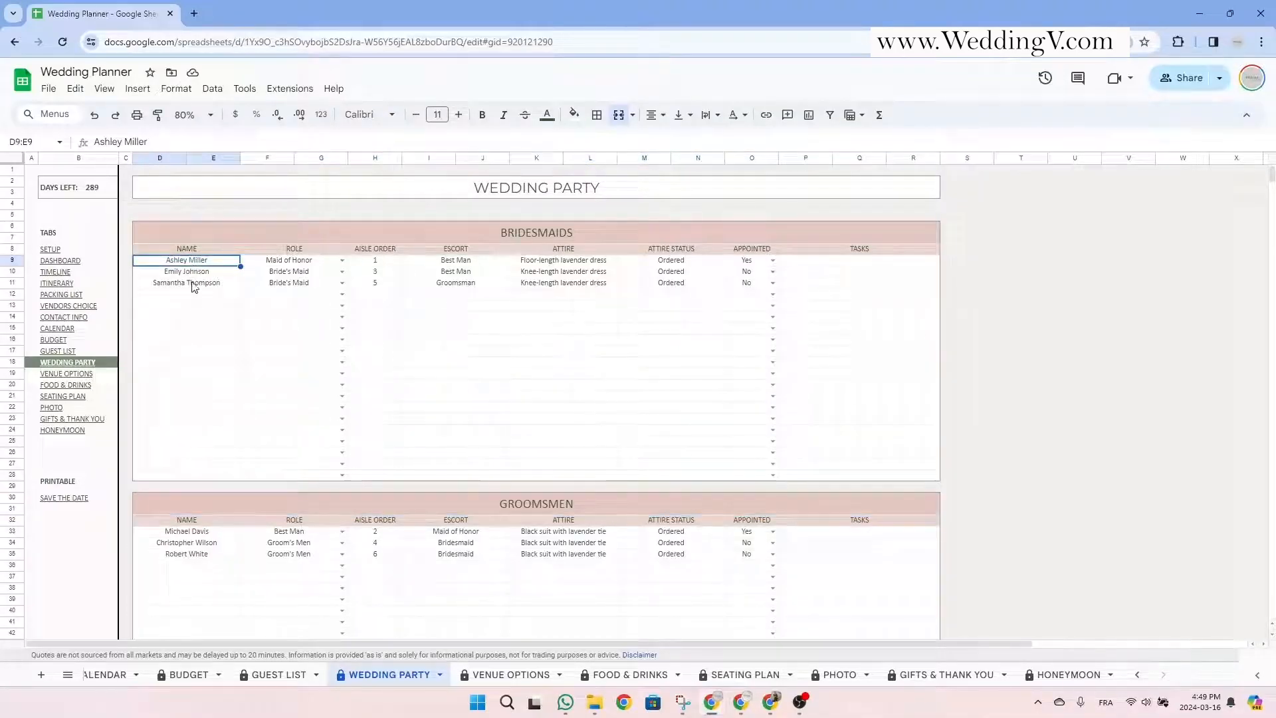
{"action": "left_click", "coordinate": [198, 296]}
{"action": "left_click", "coordinate": [330, 295]}
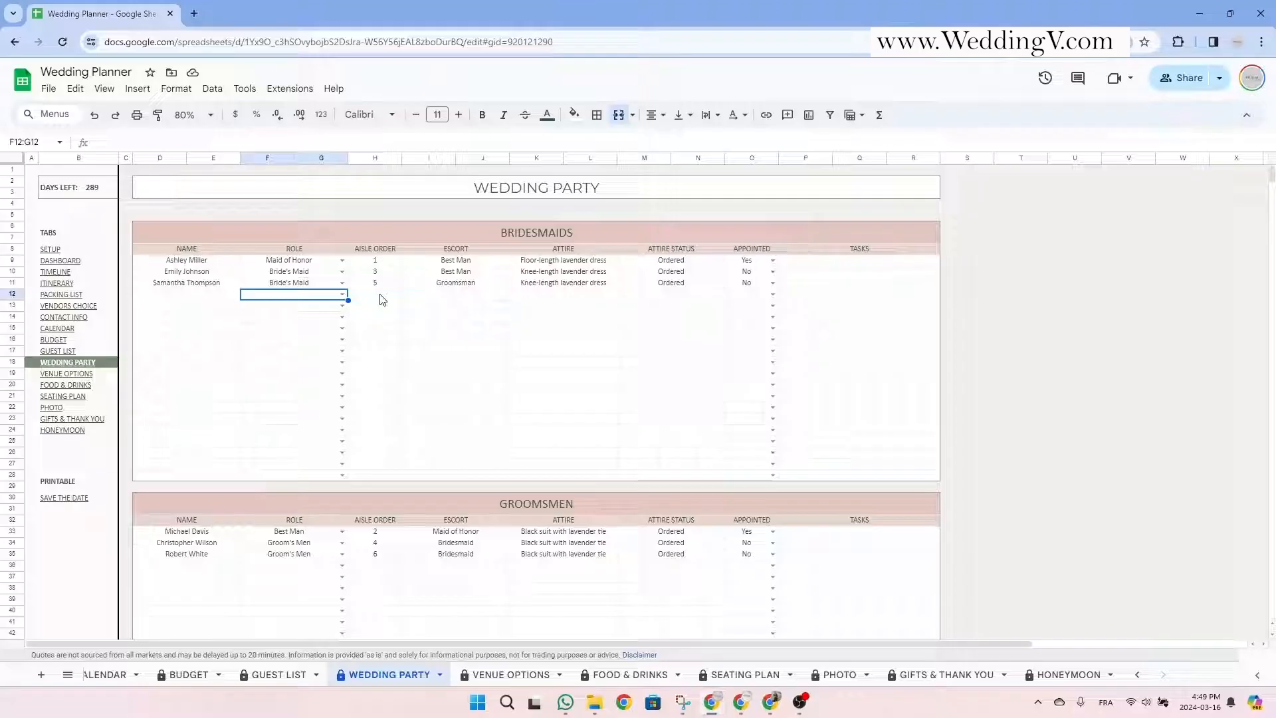
{"action": "left_click", "coordinate": [383, 299]}
{"action": "left_click", "coordinate": [390, 249]}
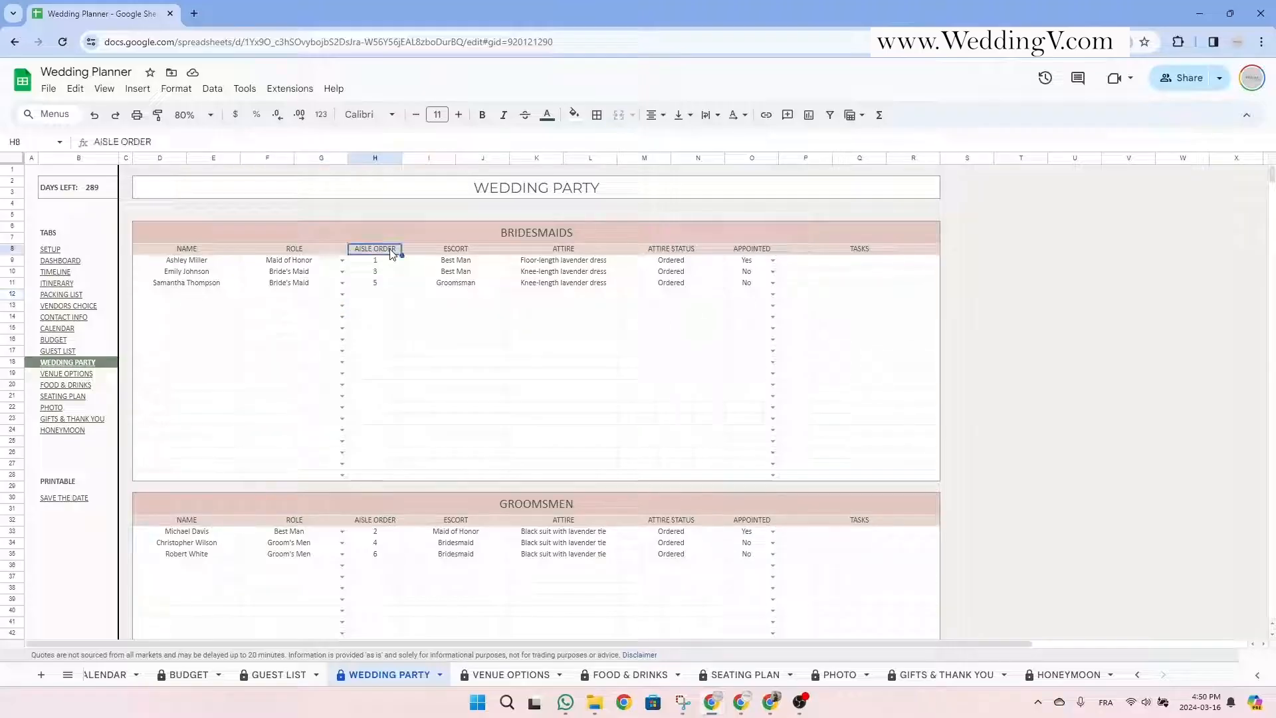
{"action": "left_click", "coordinate": [473, 250]}
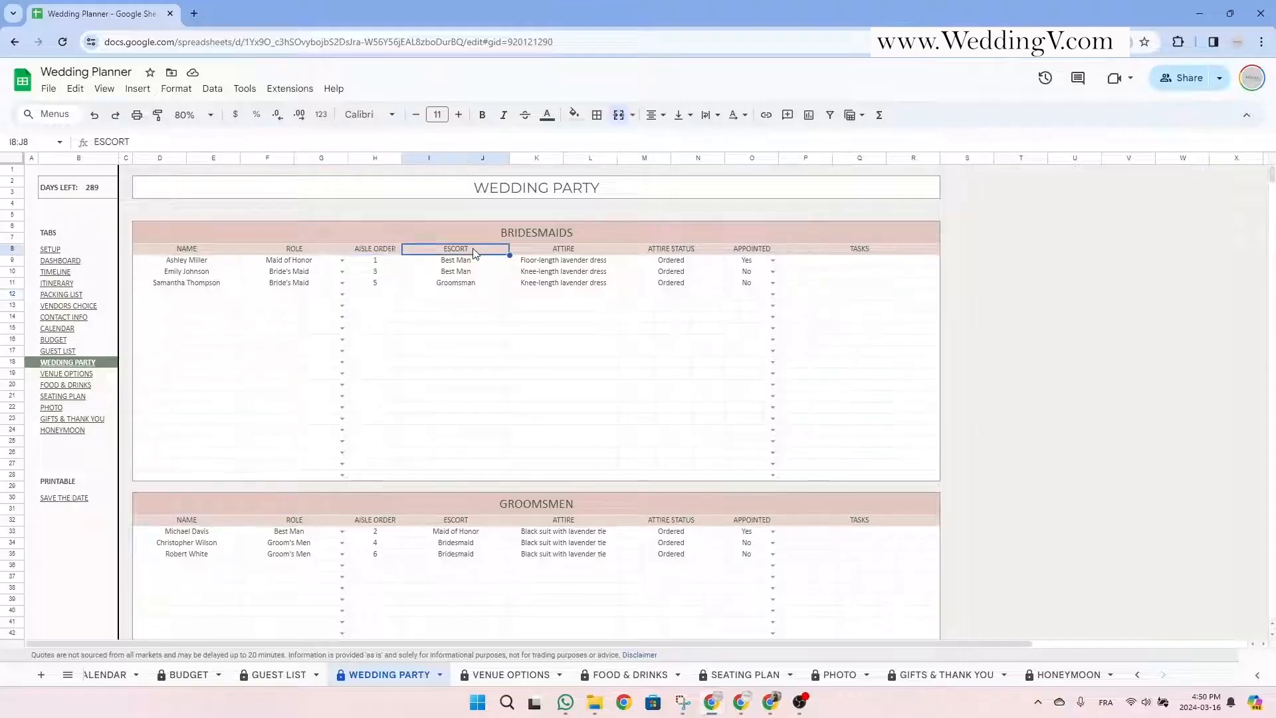
{"action": "left_click", "coordinate": [575, 252]}
{"action": "left_click", "coordinate": [663, 253]}
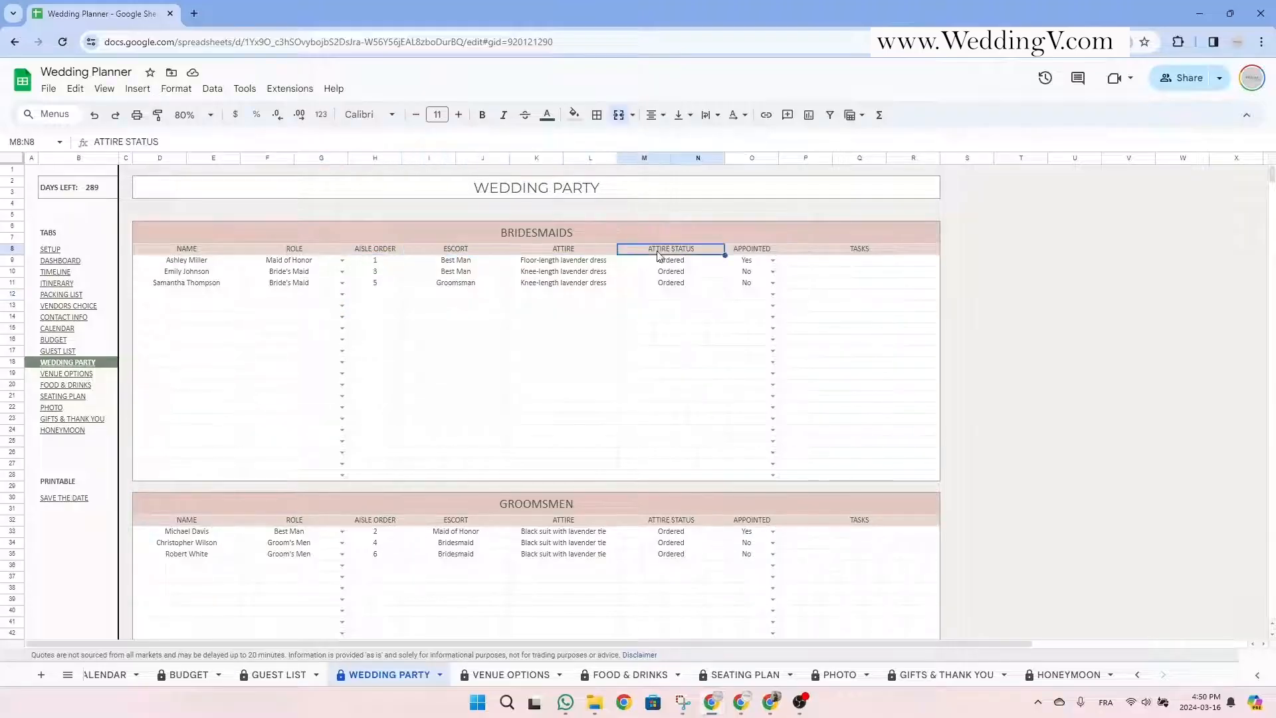
{"action": "left_click", "coordinate": [770, 250]}
{"action": "left_click", "coordinate": [838, 252]}
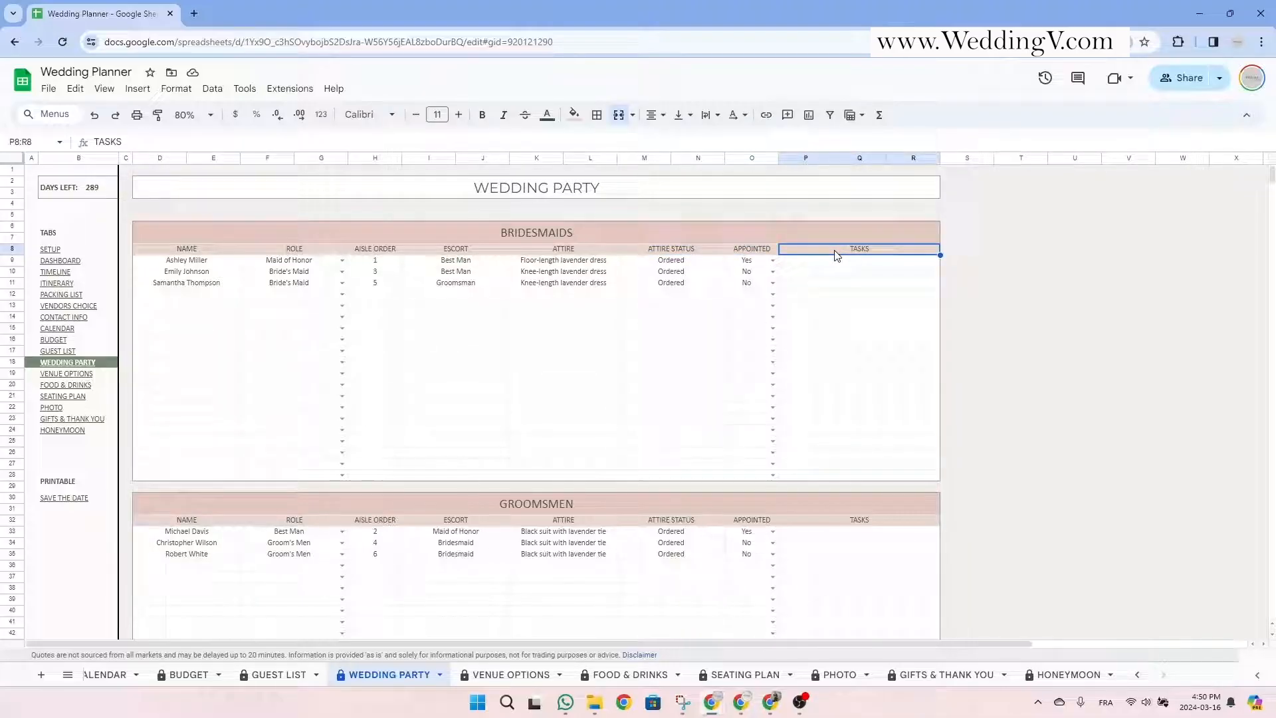
{"action": "left_click", "coordinate": [224, 296]}
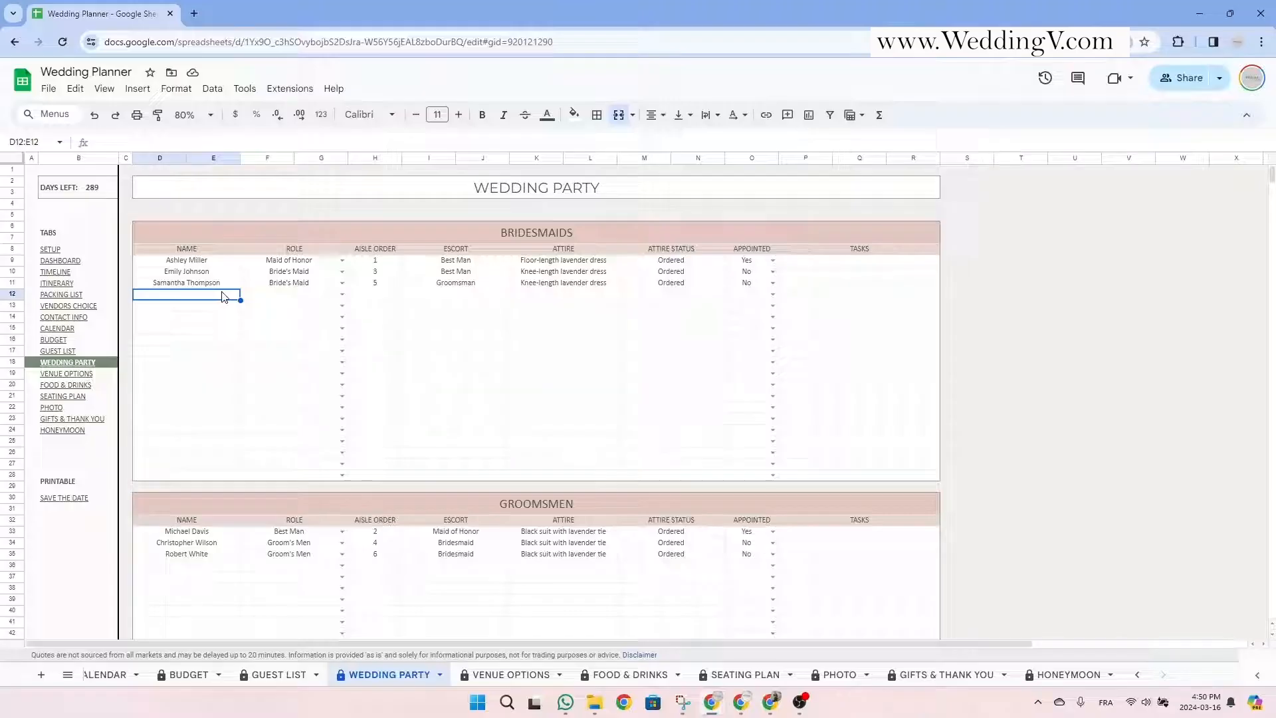
Add the new bridesmaid's name in row 12 with role Bride's Maid and aisle order 2.
{"action": "type", "text": "Jane"}
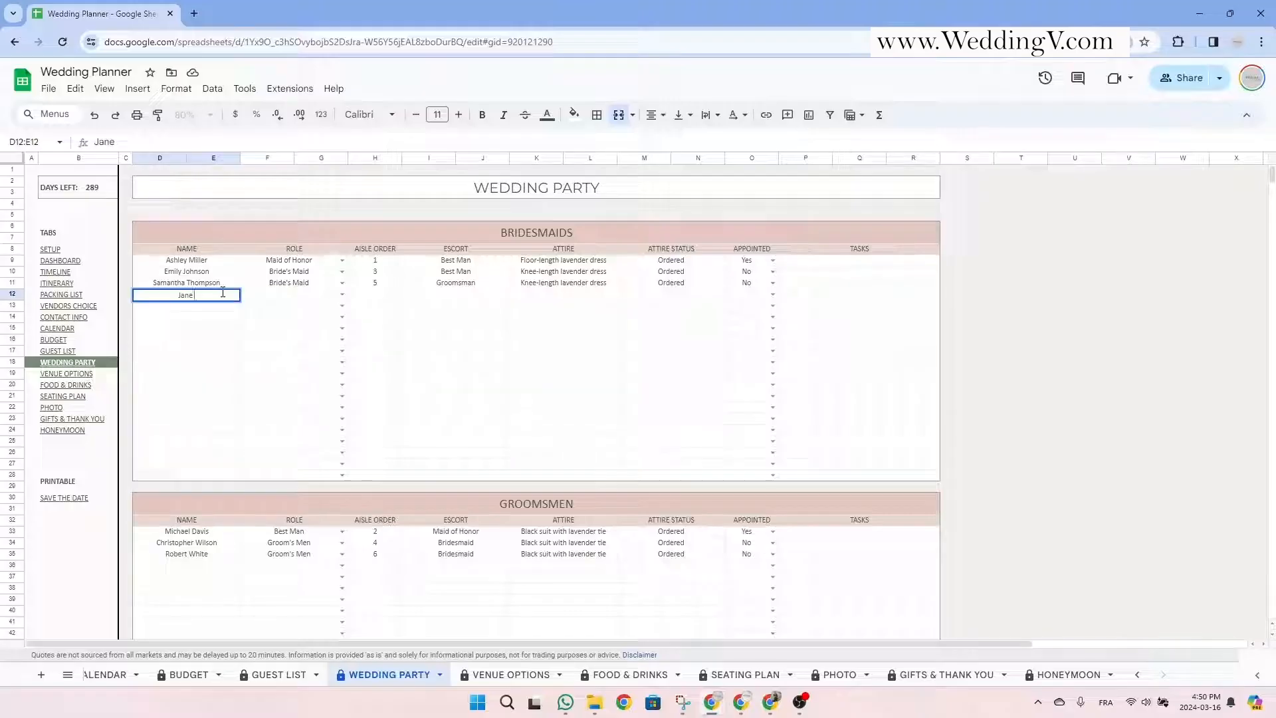
{"action": "type", "text": " Doe"}
{"action": "key", "text": "Tab"}
{"action": "left_click", "coordinate": [223, 294]}
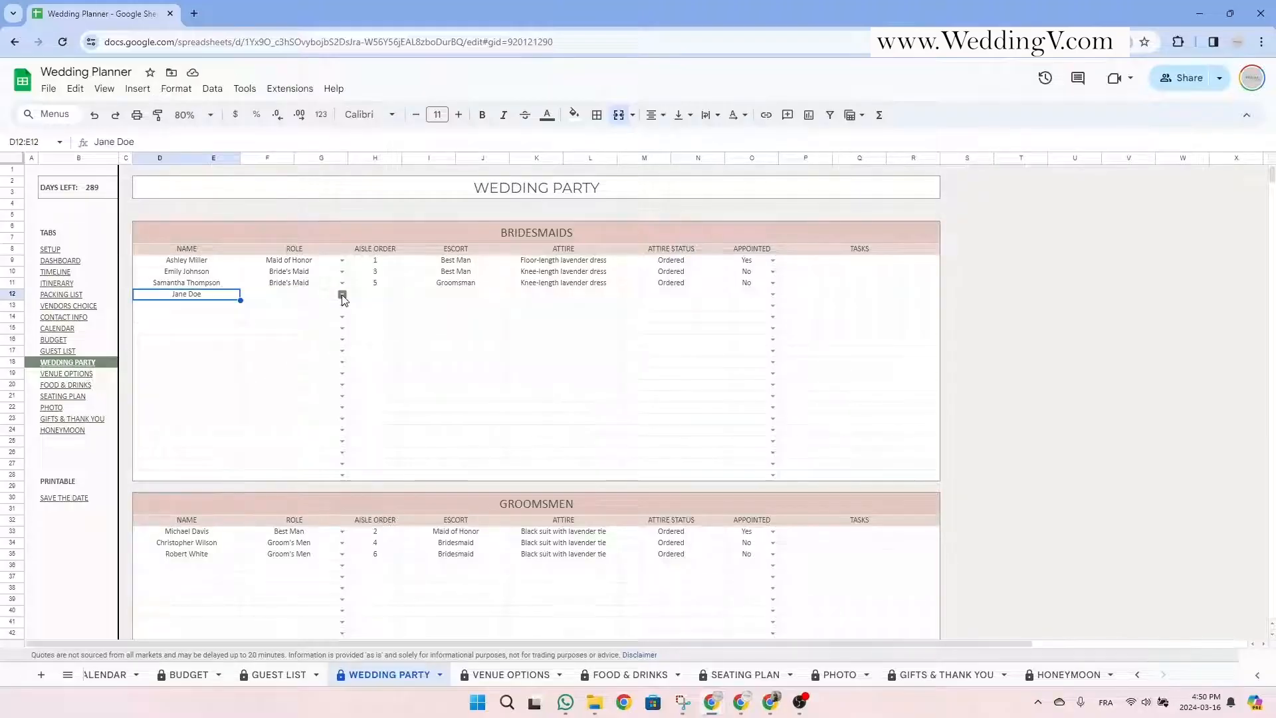
{"action": "left_click", "coordinate": [342, 294]}
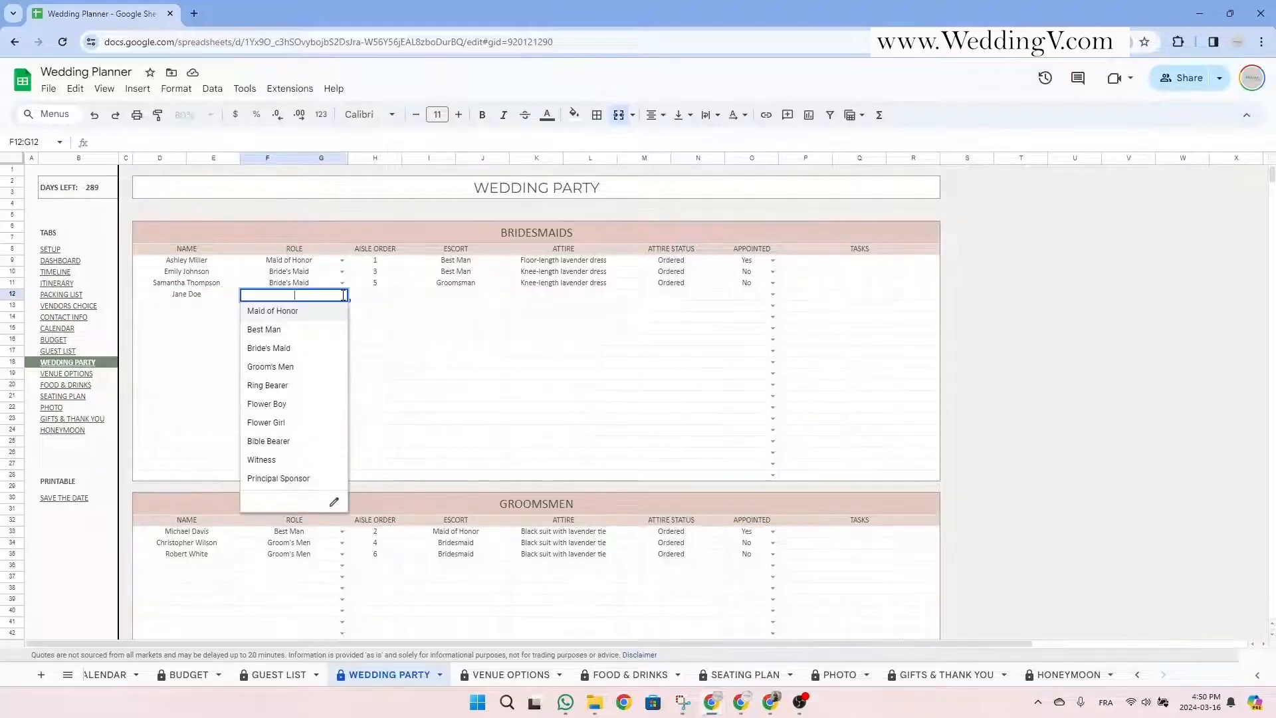
{"action": "left_click", "coordinate": [321, 349]}
{"action": "left_click", "coordinate": [388, 297]}
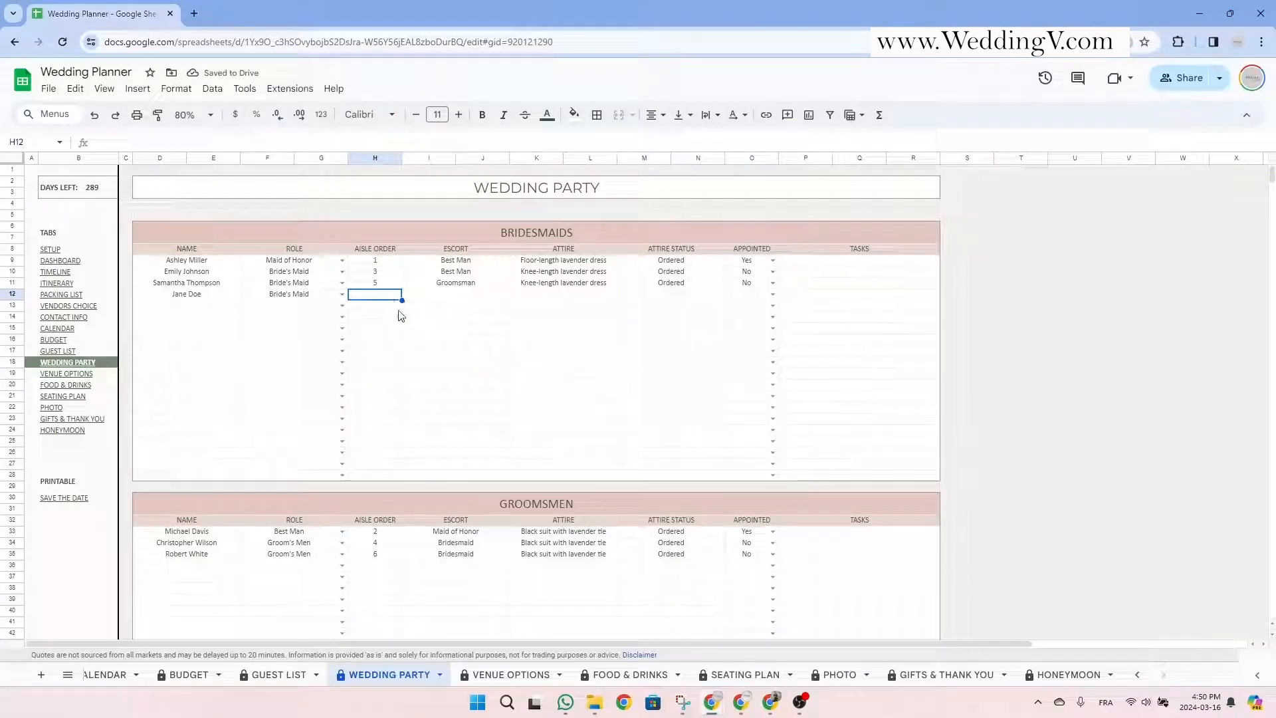
{"action": "type", "text": "2"}
{"action": "left_click", "coordinate": [450, 297]}
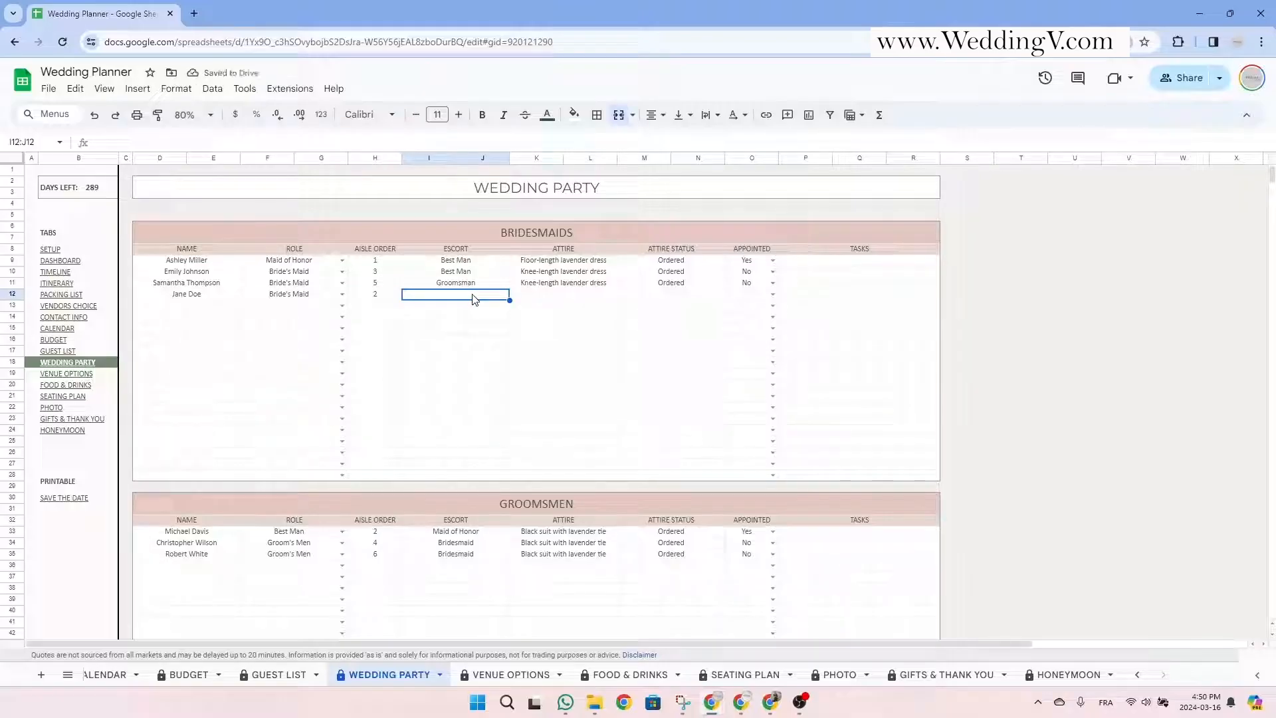
Set her escort to Groomsmen, attire Purple dress, status Ordered, appointed Yes, then go to Venue Options.
{"action": "type", "text": "Groomsmen"}
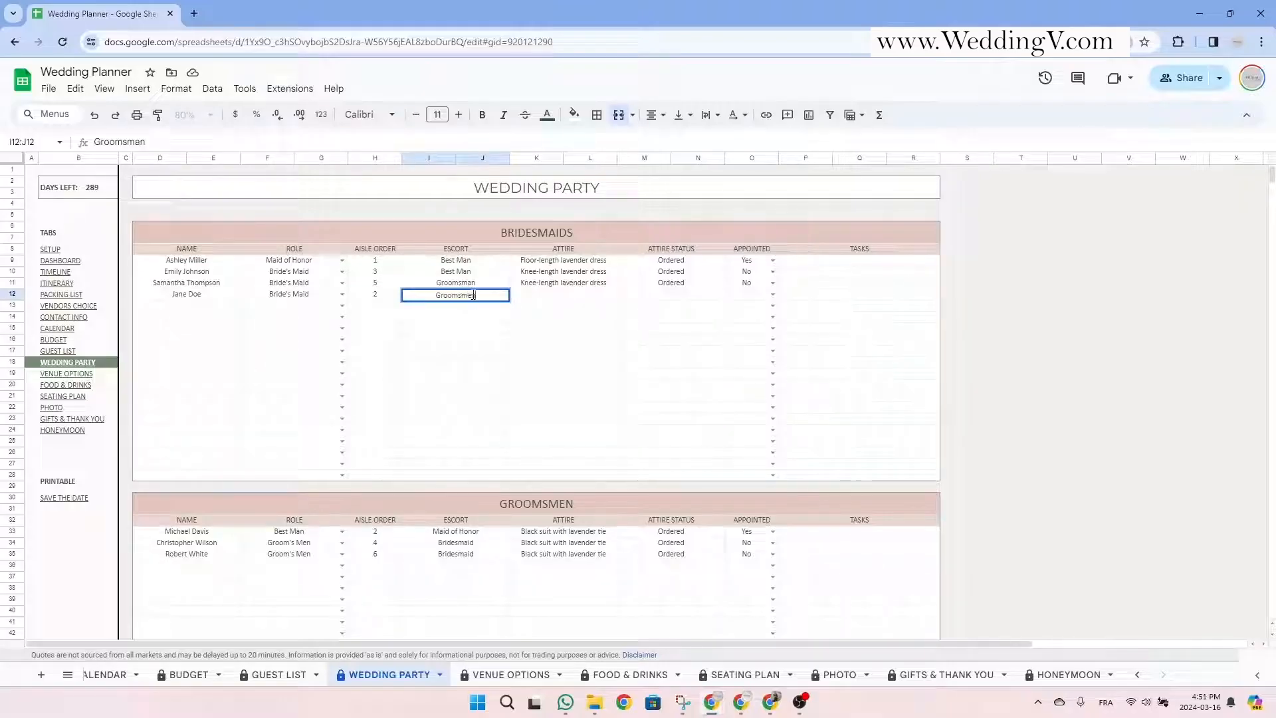
{"action": "left_click", "coordinate": [552, 298]}
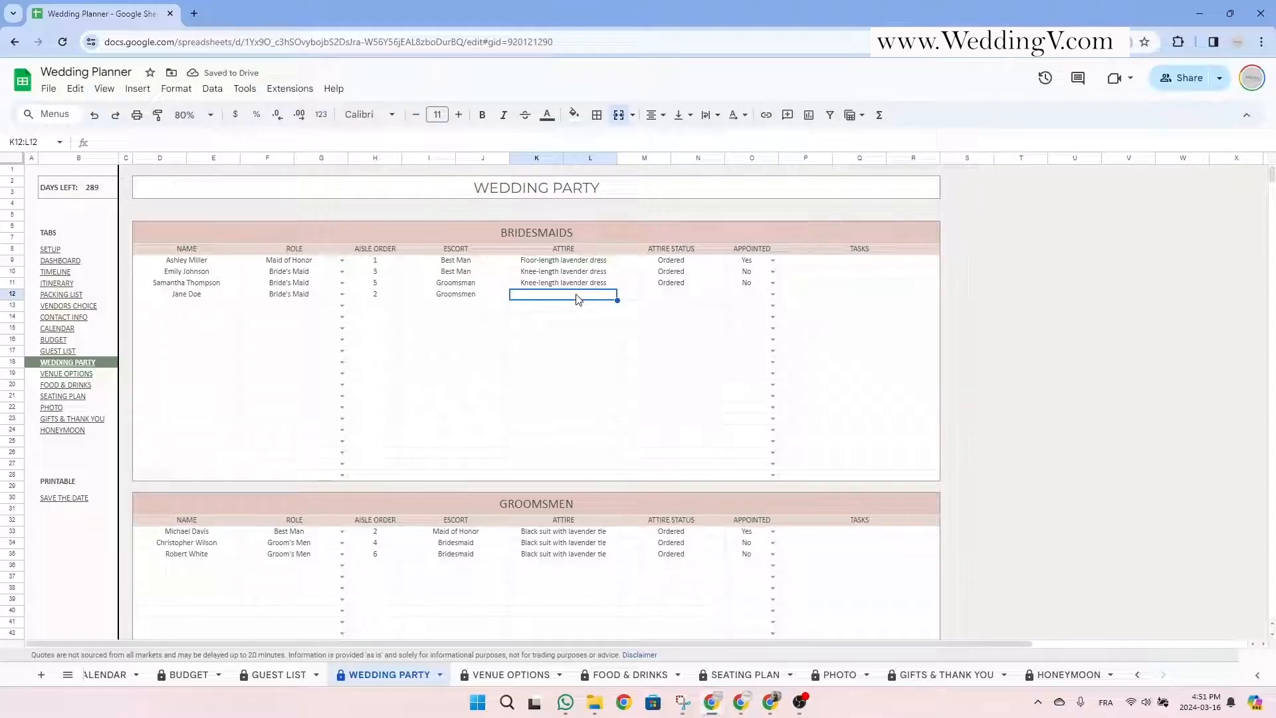
{"action": "type", "text": "Purple d"}
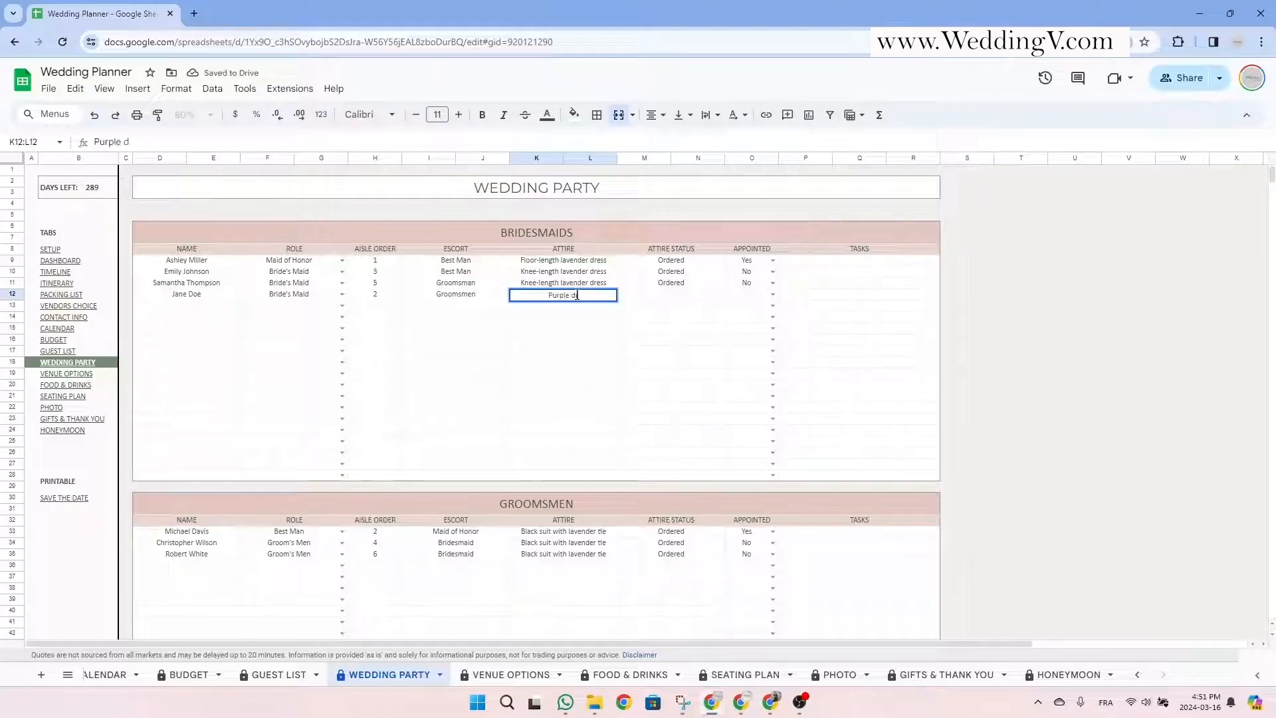
{"action": "type", "text": "ress"}
{"action": "left_click", "coordinate": [647, 298]}
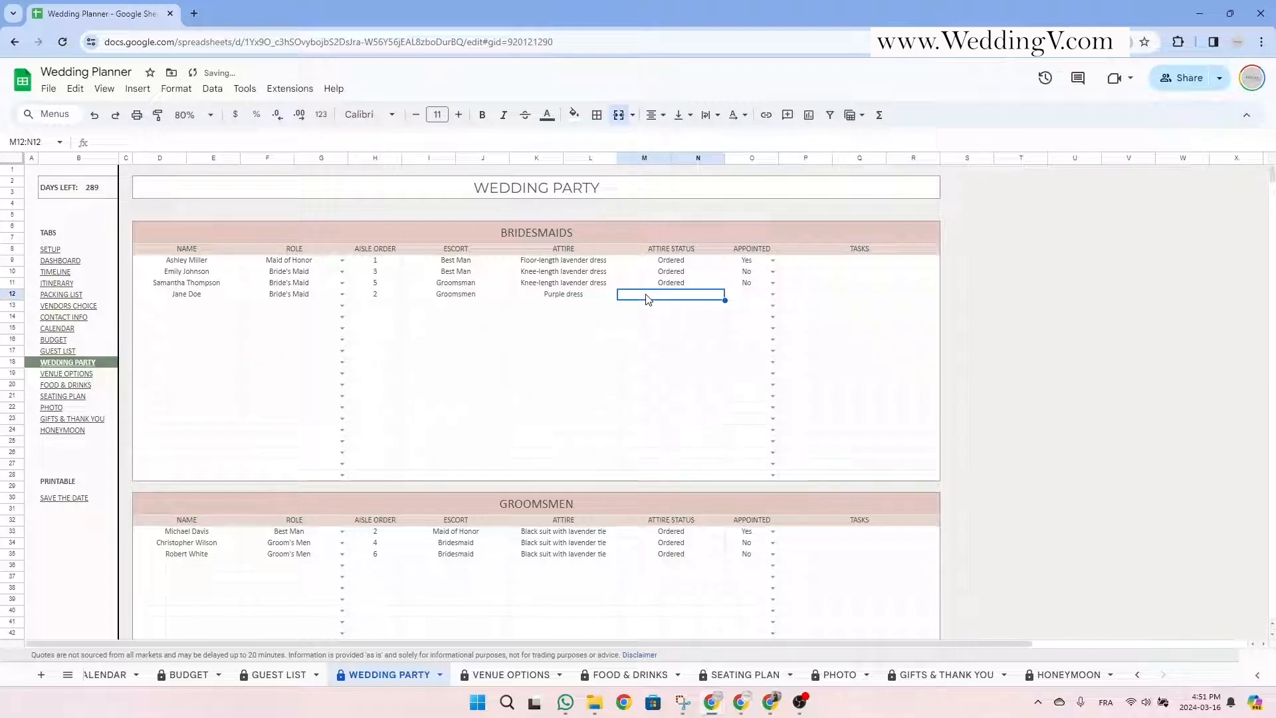
{"action": "type", "text": "O"}
{"action": "left_click", "coordinate": [772, 296]}
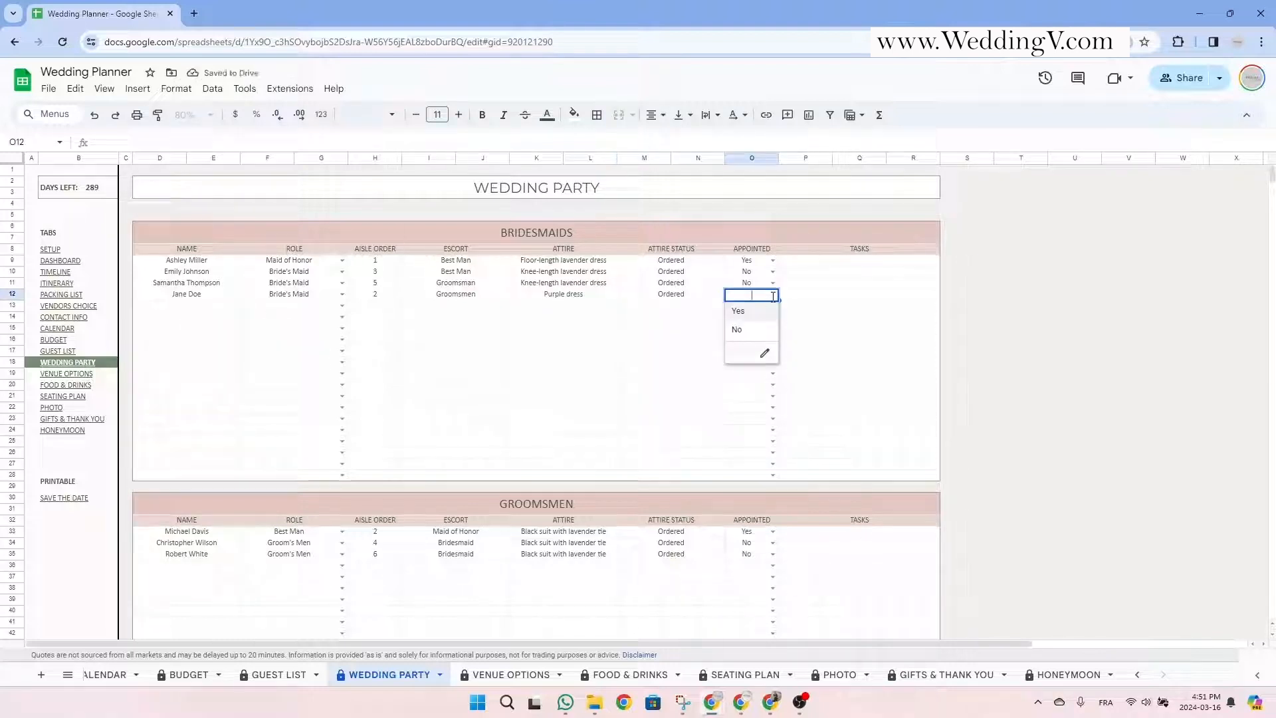
{"action": "left_click", "coordinate": [739, 311]}
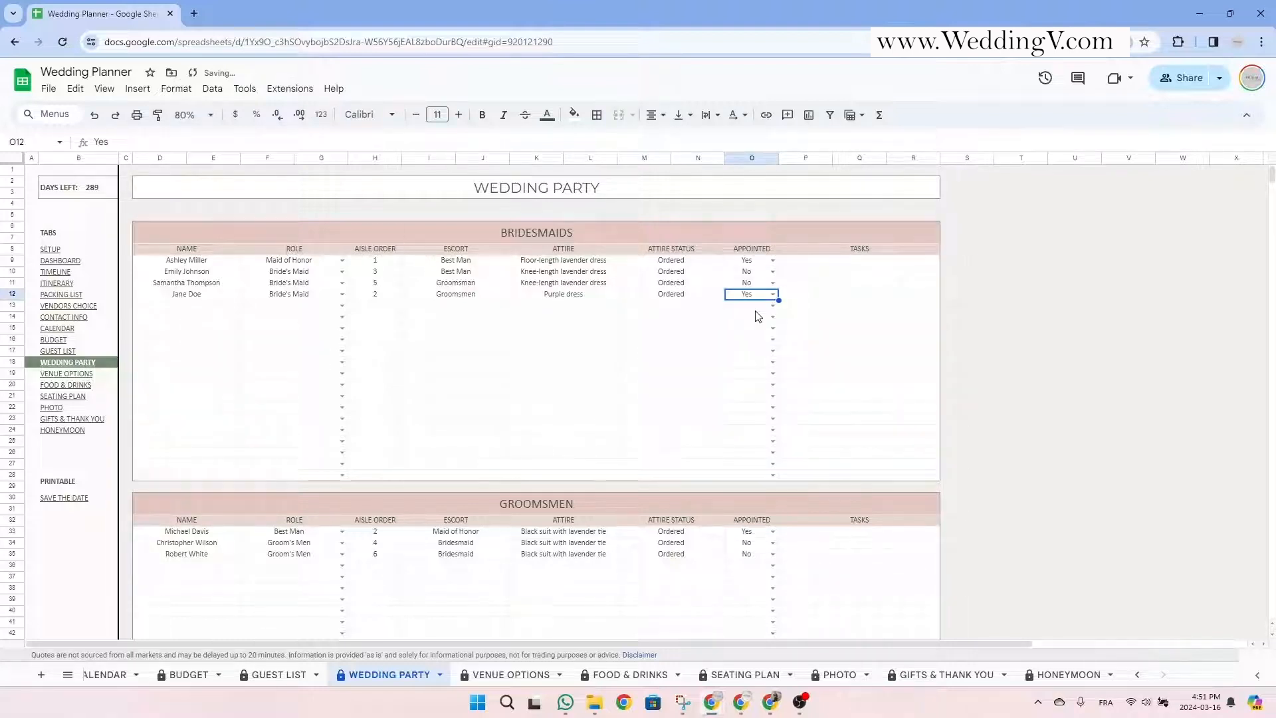
{"action": "left_click", "coordinate": [865, 297]}
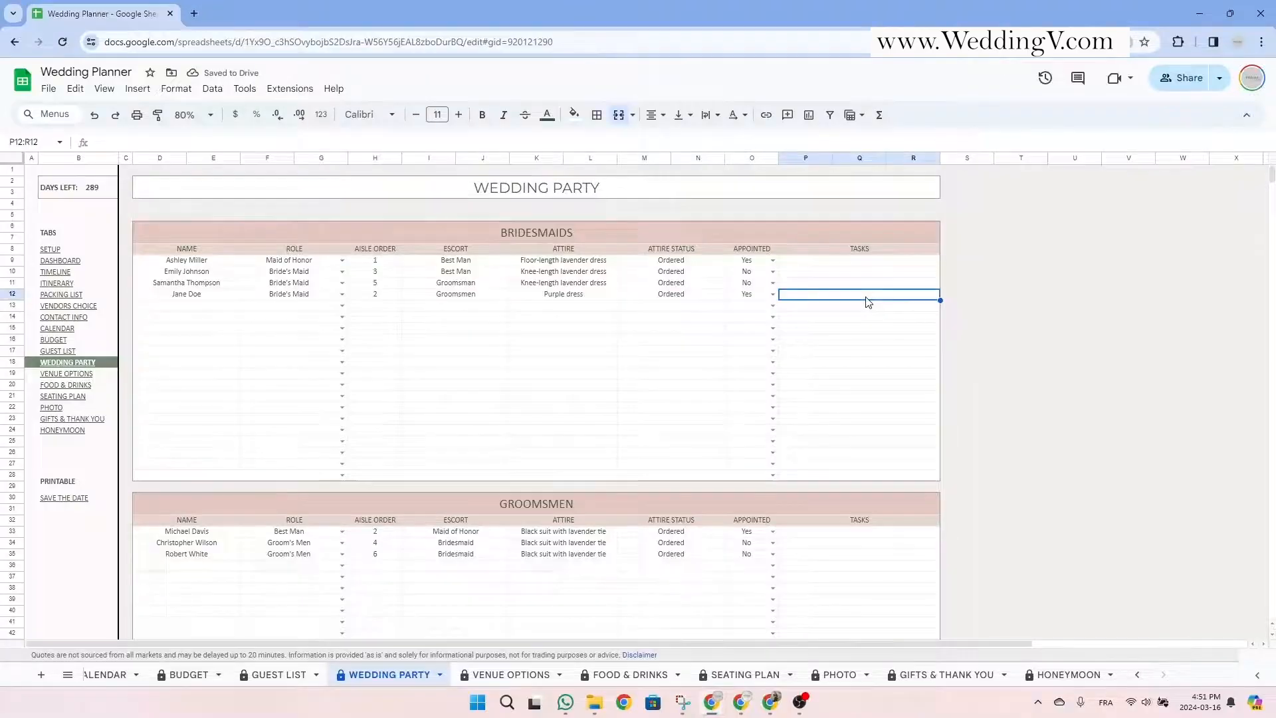
{"action": "key", "text": "ctrl+shift+Page_Down"}
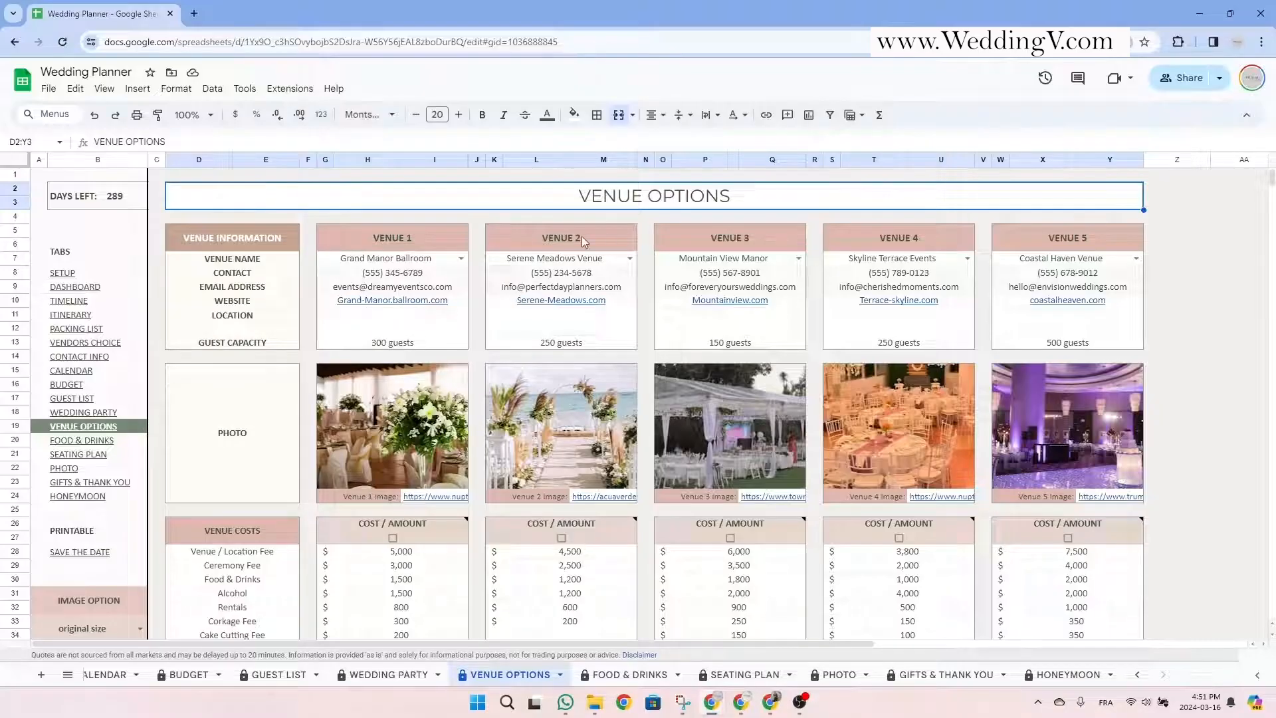
{"action": "left_click_drag", "start_coordinate": [377, 242], "coordinate": [1015, 238]}
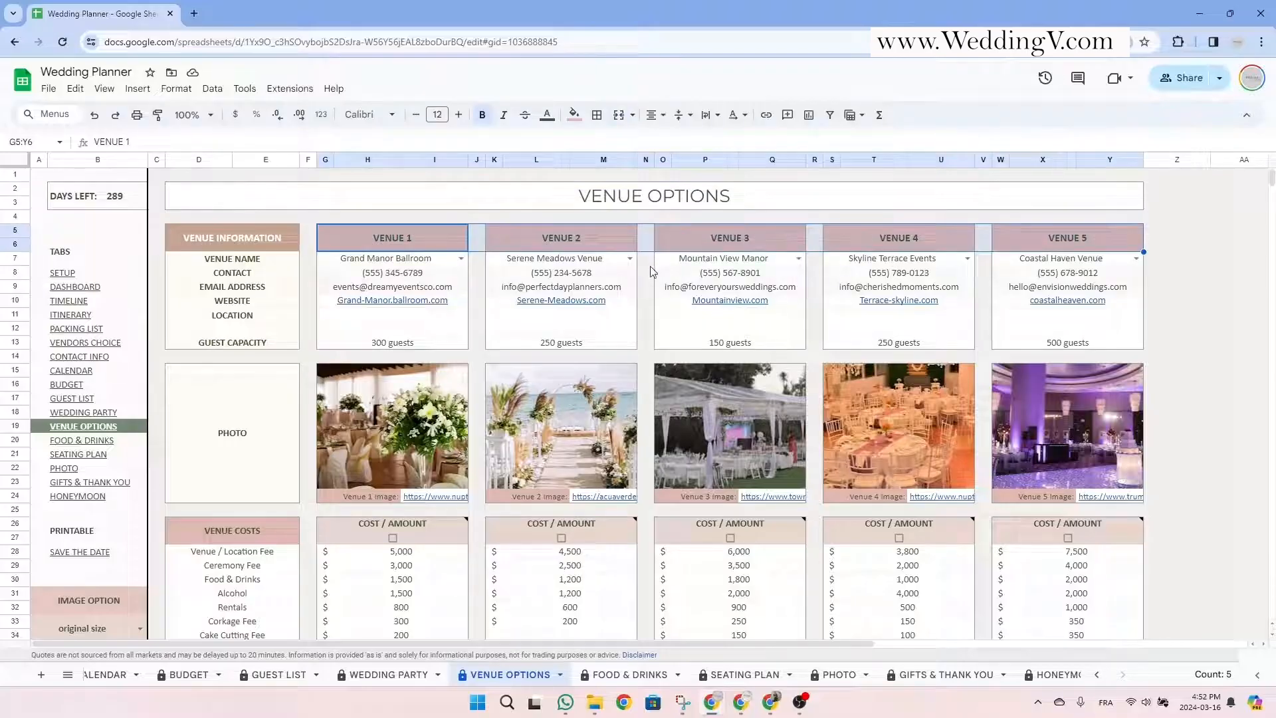
{"action": "left_click", "coordinate": [461, 258]}
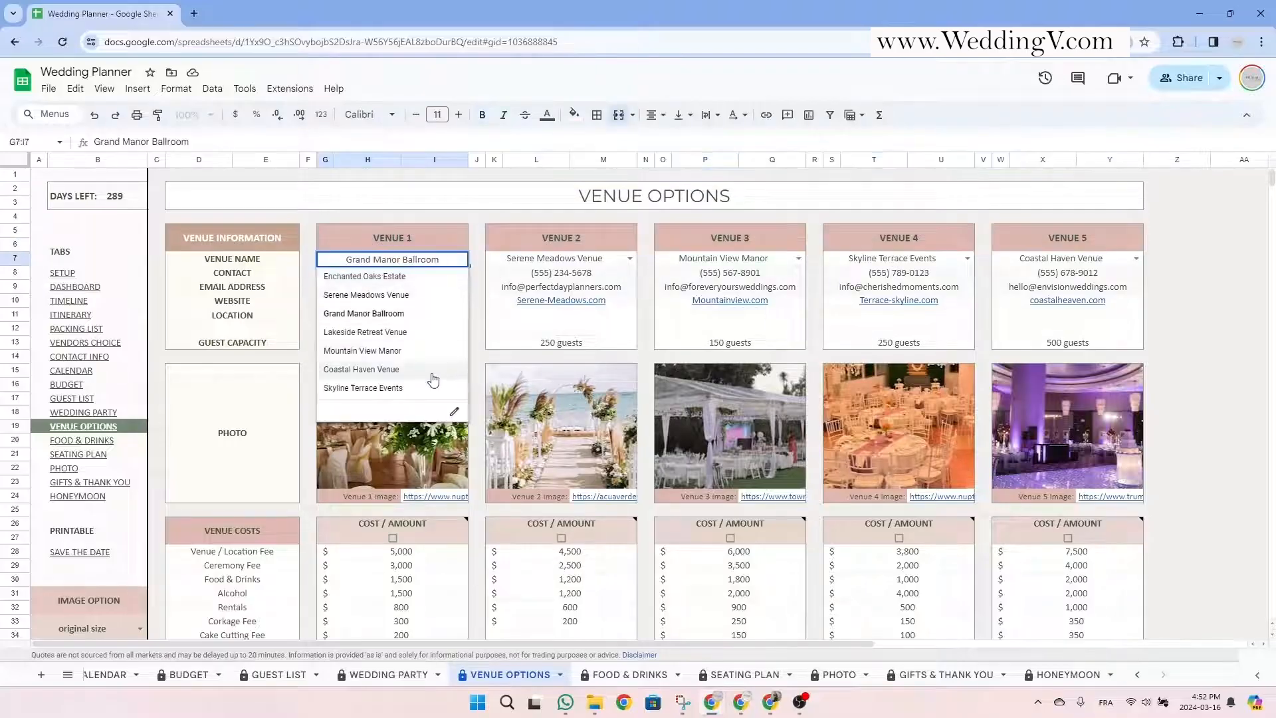
{"action": "left_click", "coordinate": [631, 259]}
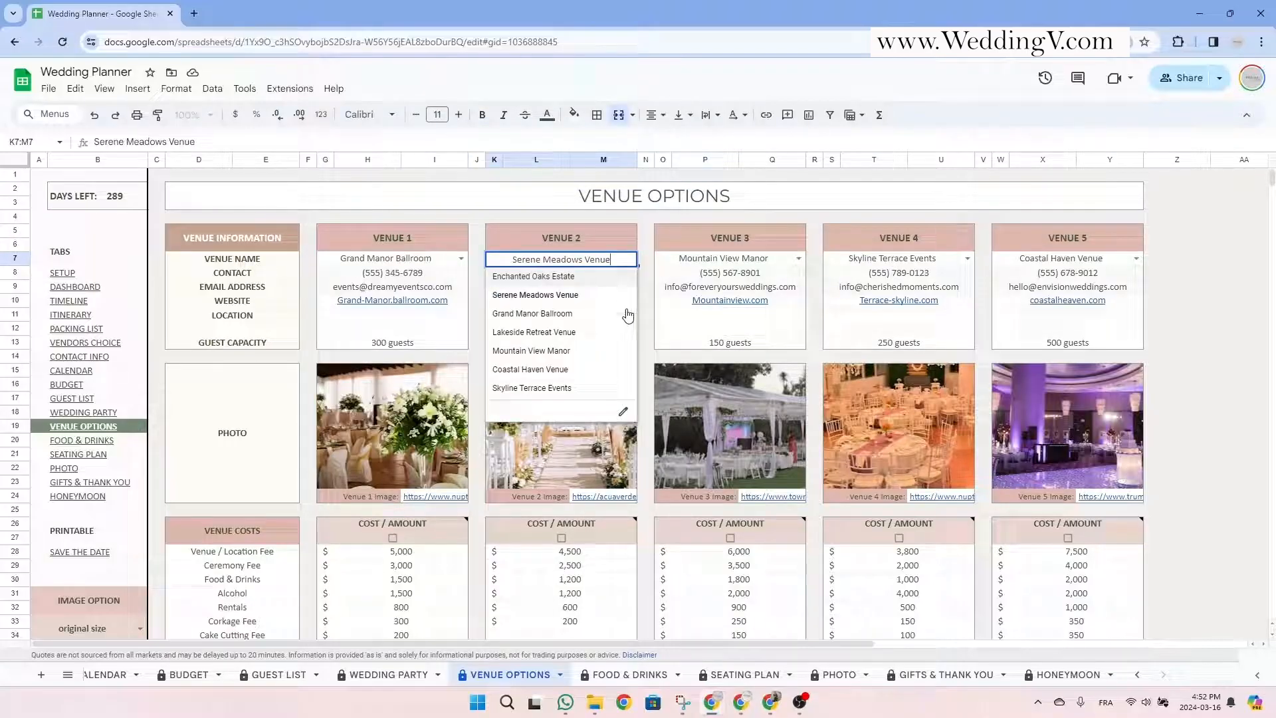
{"action": "left_click", "coordinate": [798, 259]}
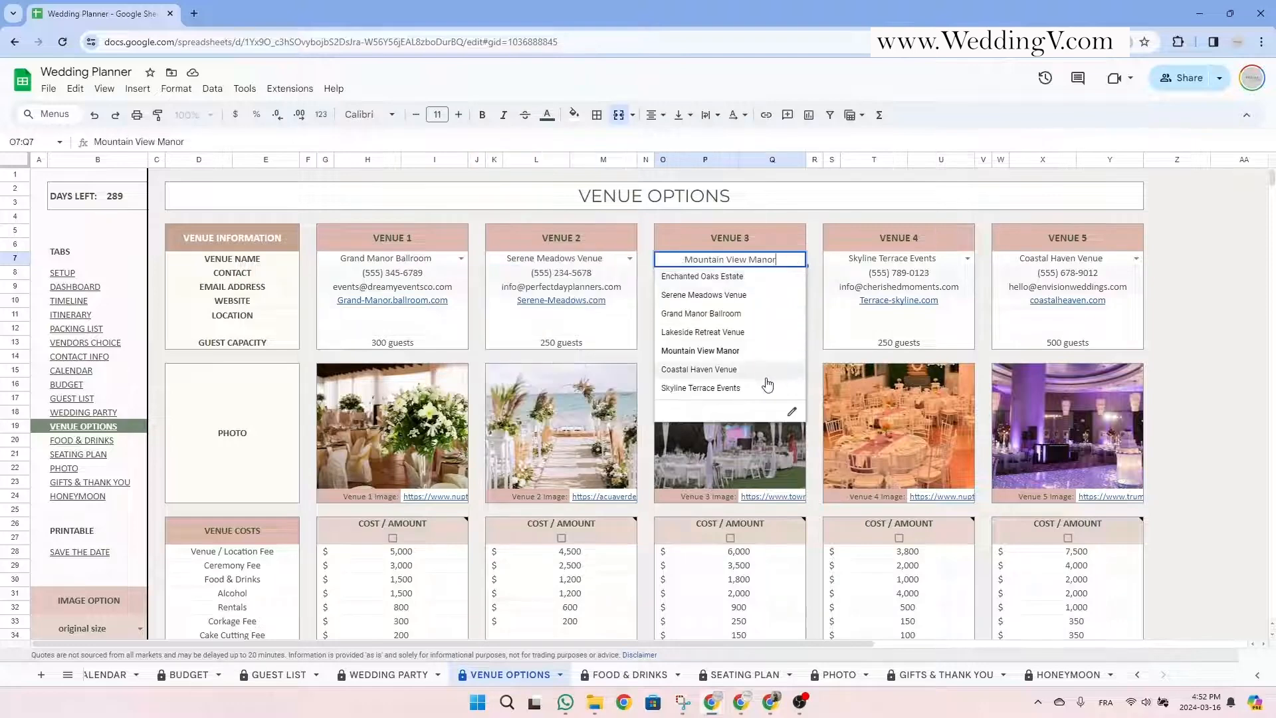
{"action": "left_click", "coordinate": [967, 258]}
{"action": "left_click", "coordinate": [1093, 238]}
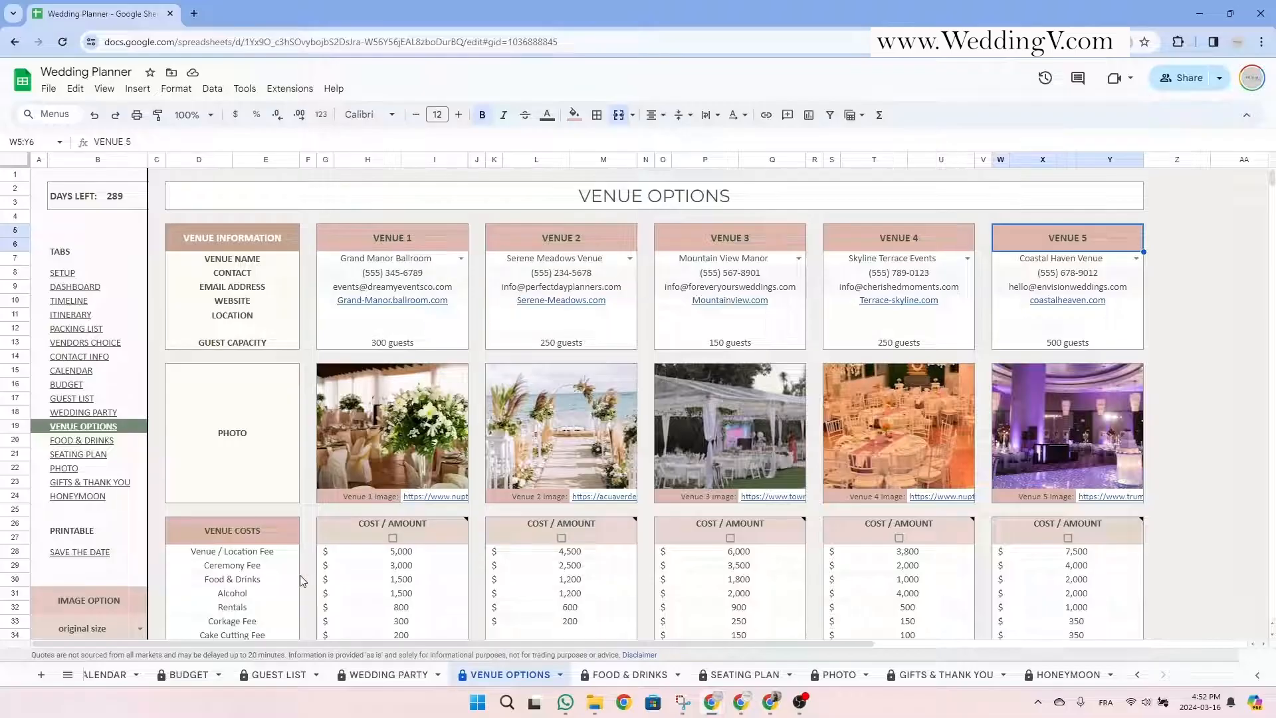
{"action": "scroll", "coordinate": [147, 685], "scroll_direction": "up", "scroll_amount": 3}
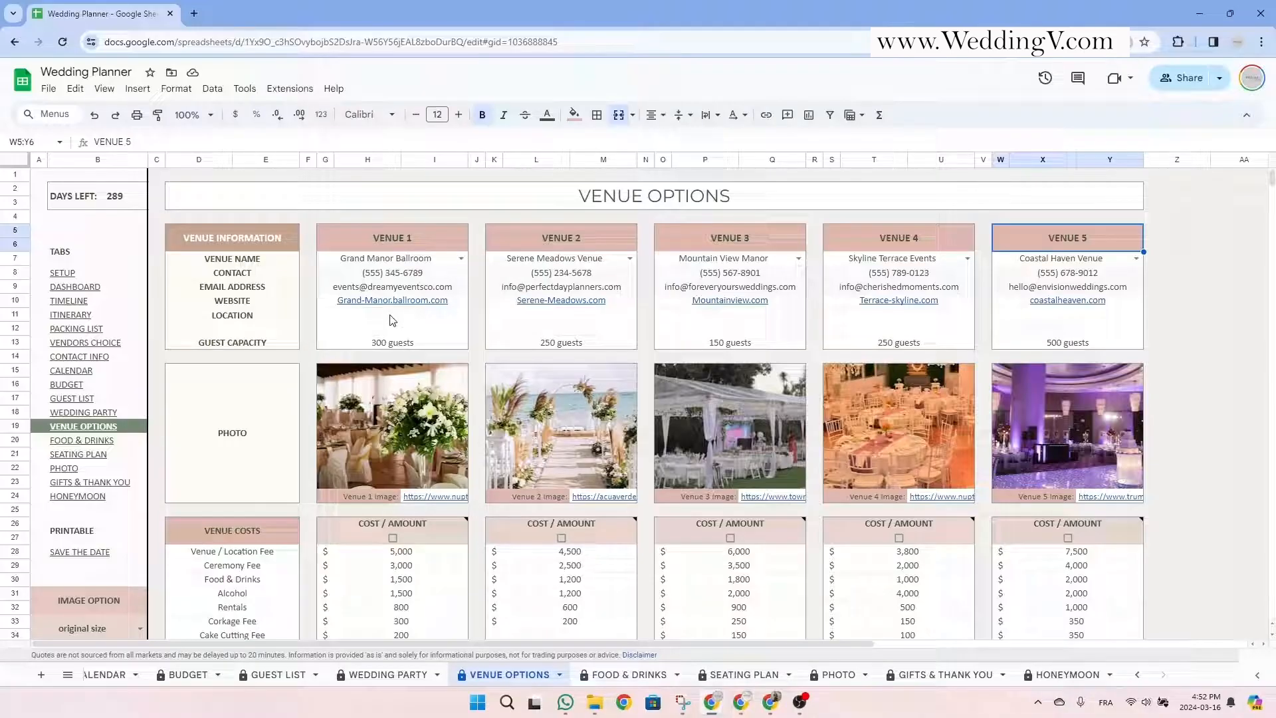
{"action": "left_click", "coordinate": [258, 318]}
{"action": "left_click", "coordinate": [258, 340]}
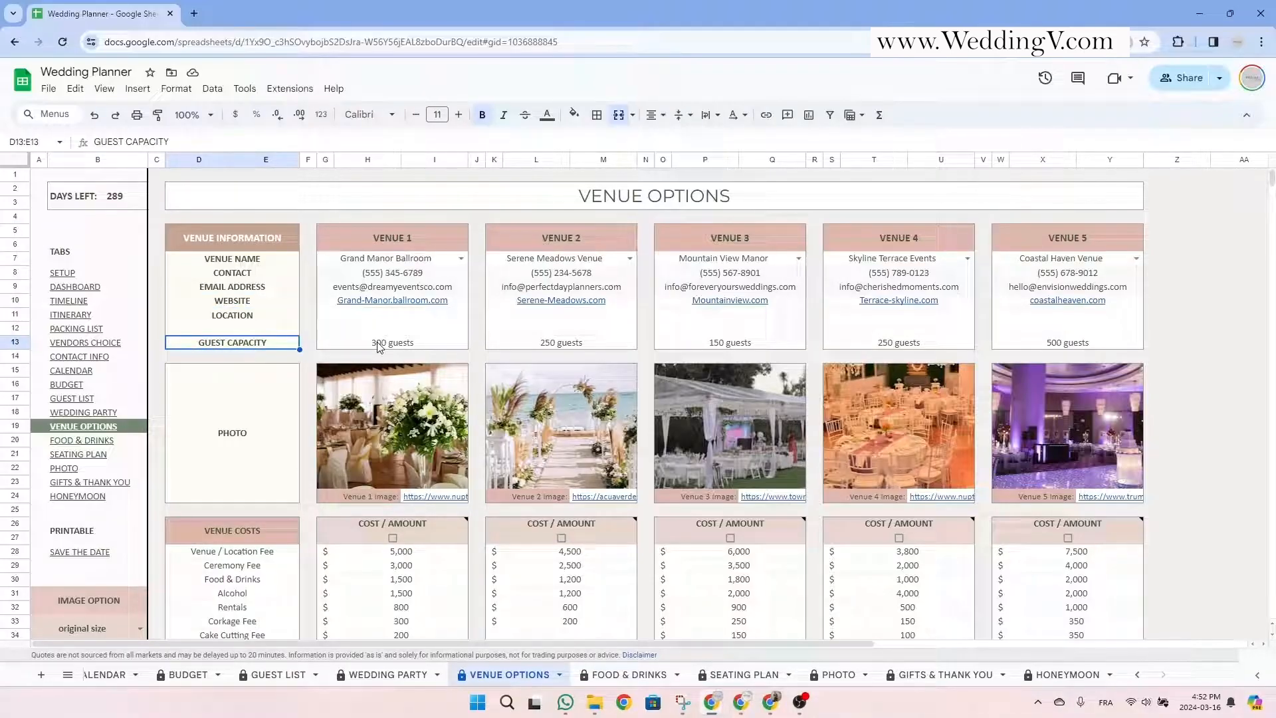
Set Venue 1's guest capacity to 150 and its location to California.
{"action": "left_click", "coordinate": [425, 346]}
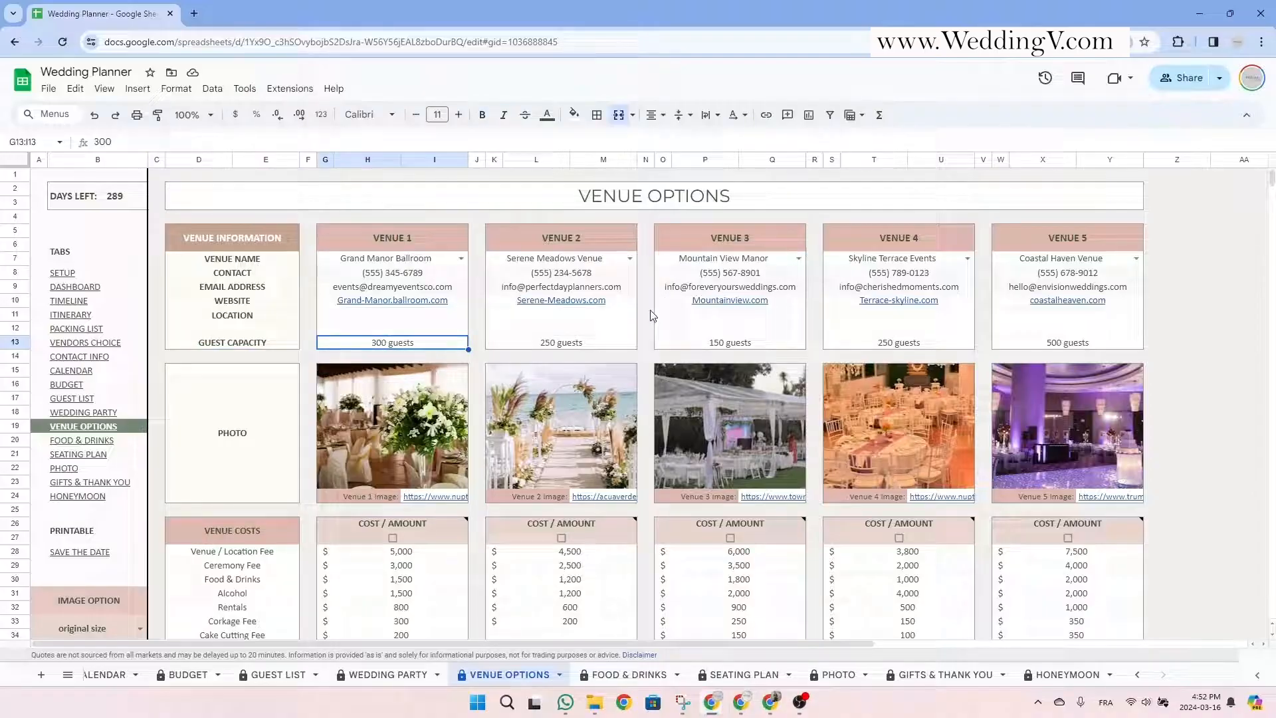
{"action": "type", "text": "150"}
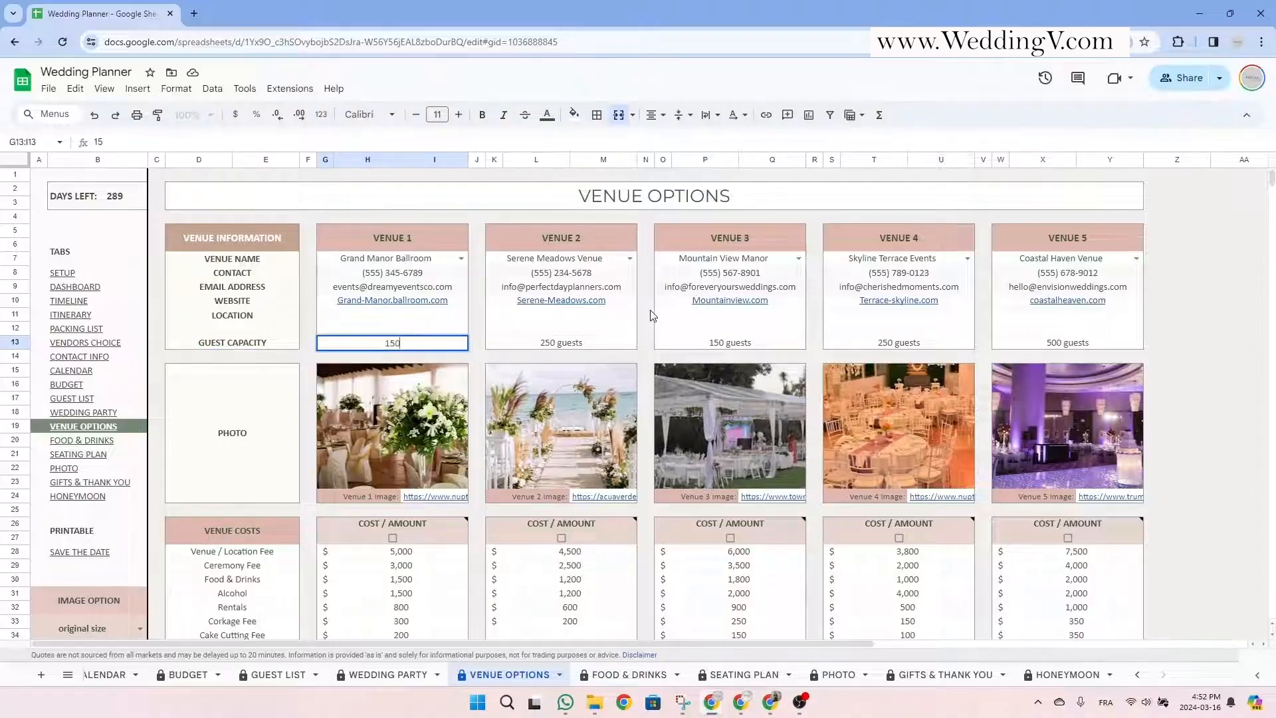
{"action": "key", "text": "Return"}
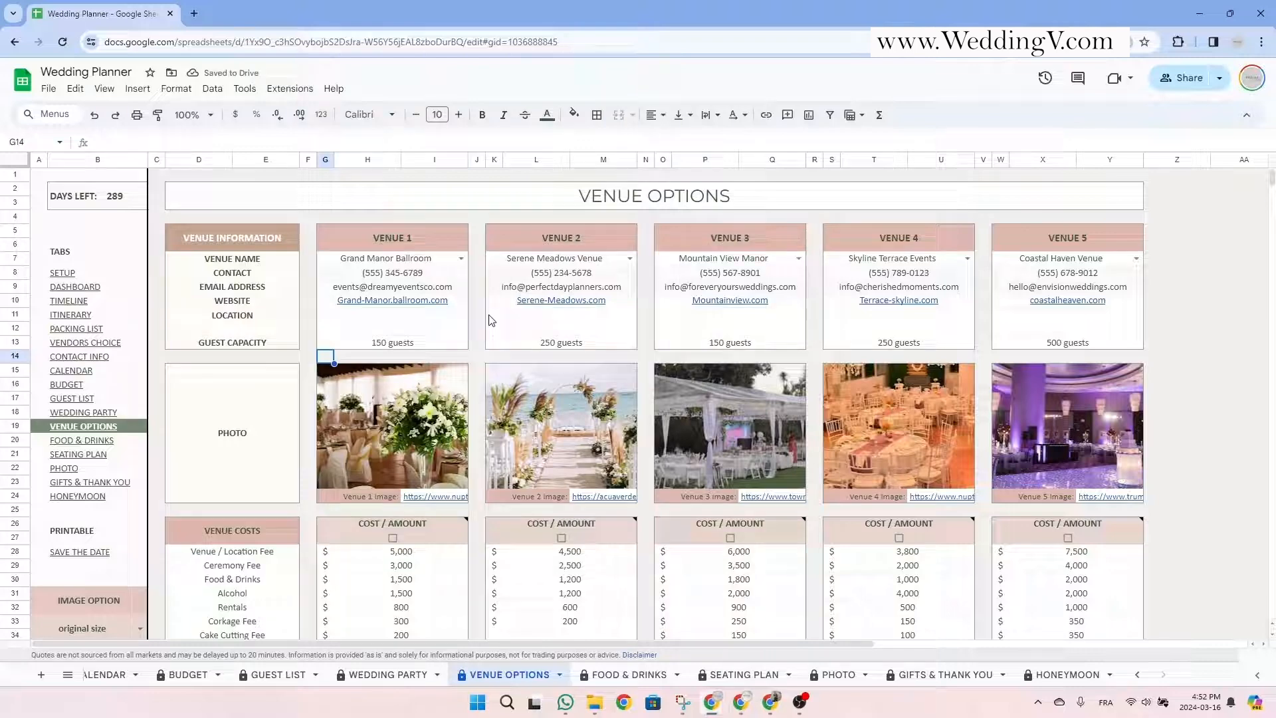
{"action": "left_click", "coordinate": [432, 333]}
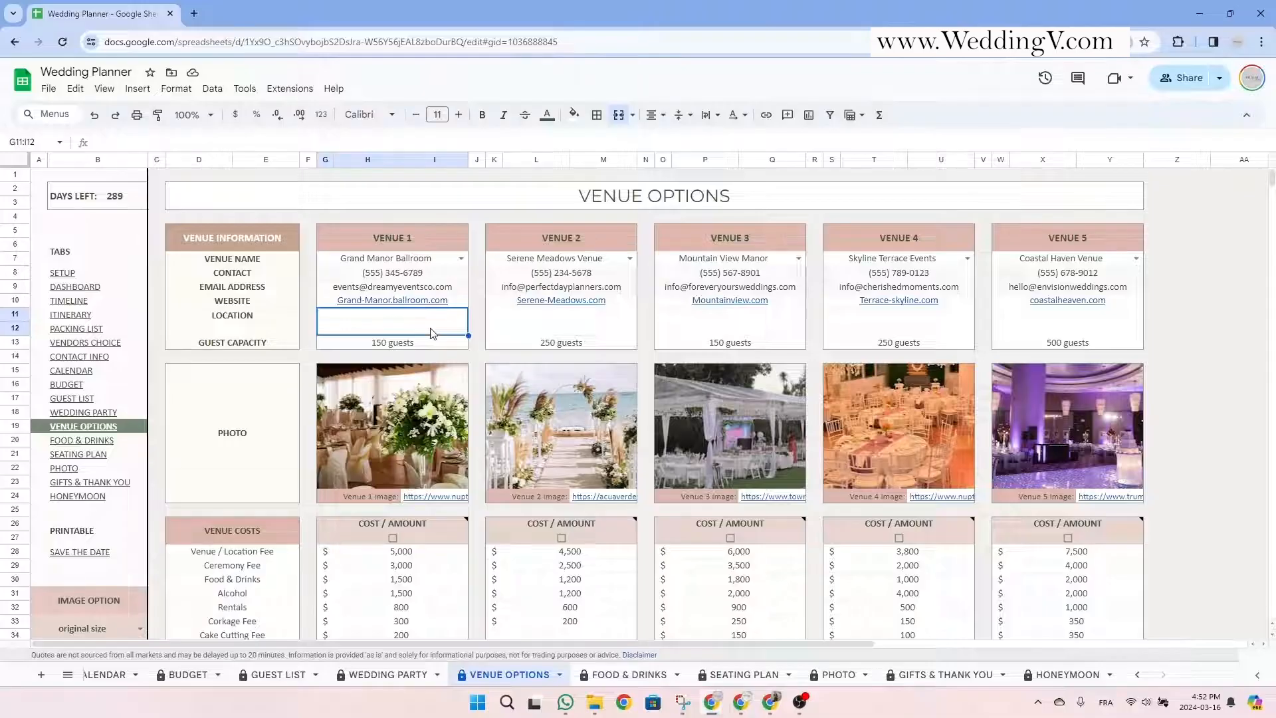
{"action": "type", "text": "California"}
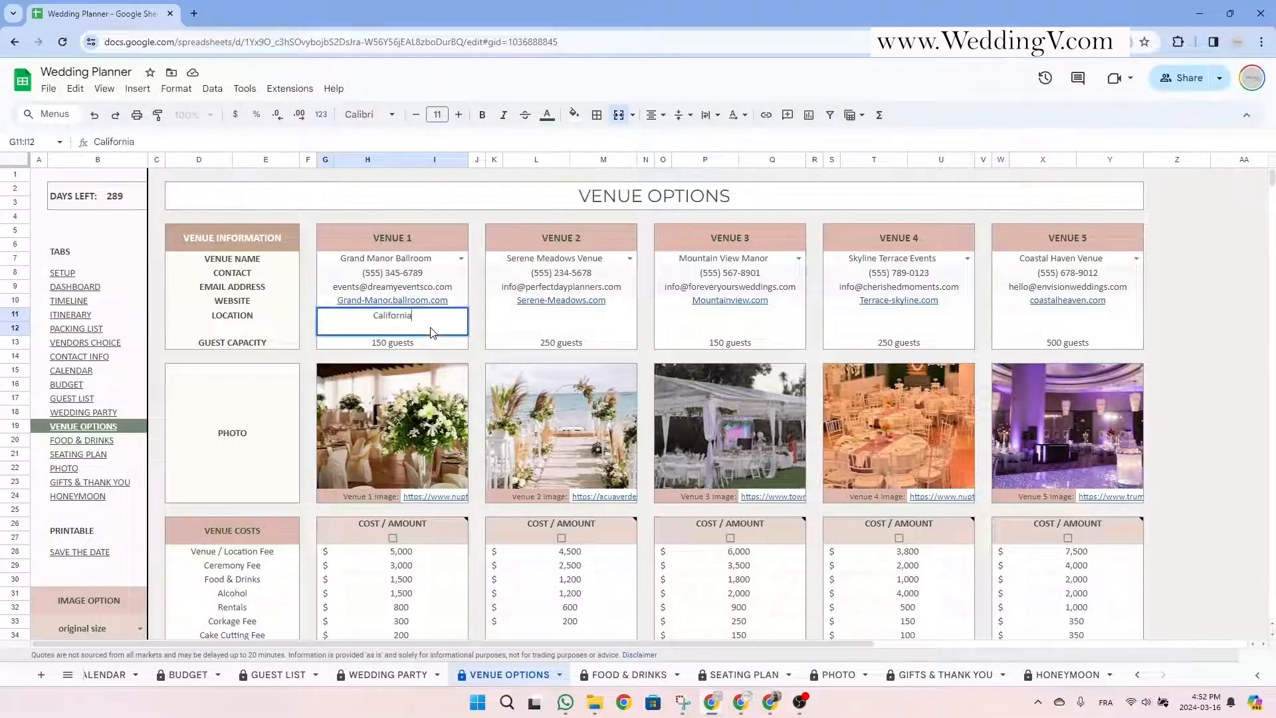
{"action": "key", "text": "Return"}
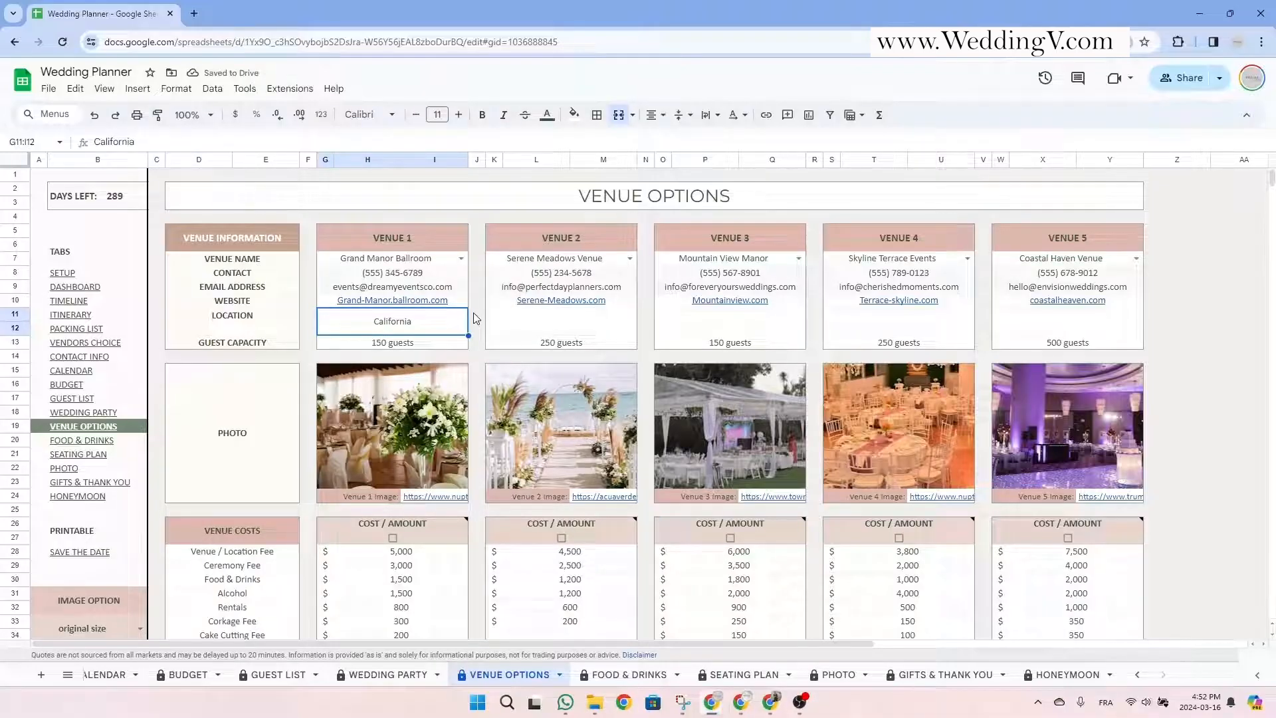
Inspect the Venue 1 picture formula, then delete its old image link.
{"action": "left_click", "coordinate": [252, 432]}
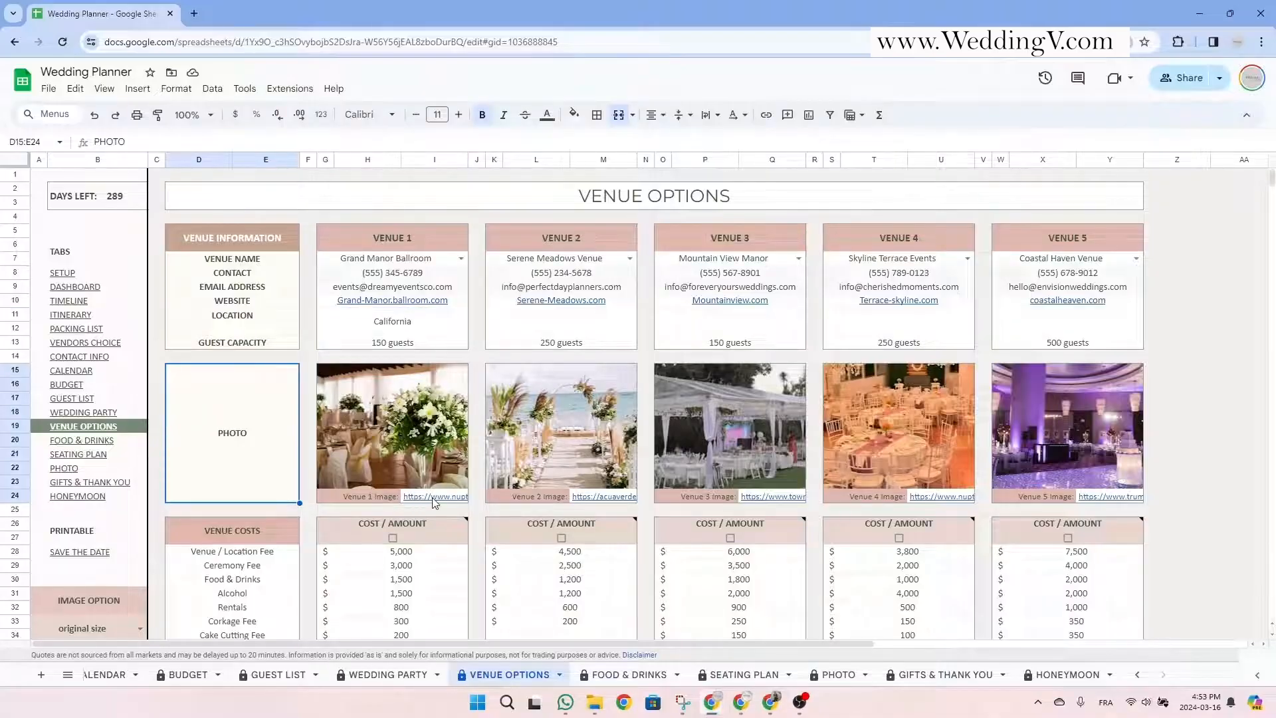
{"action": "mouse_move", "coordinate": [433, 498]}
{"action": "left_click", "coordinate": [382, 498]}
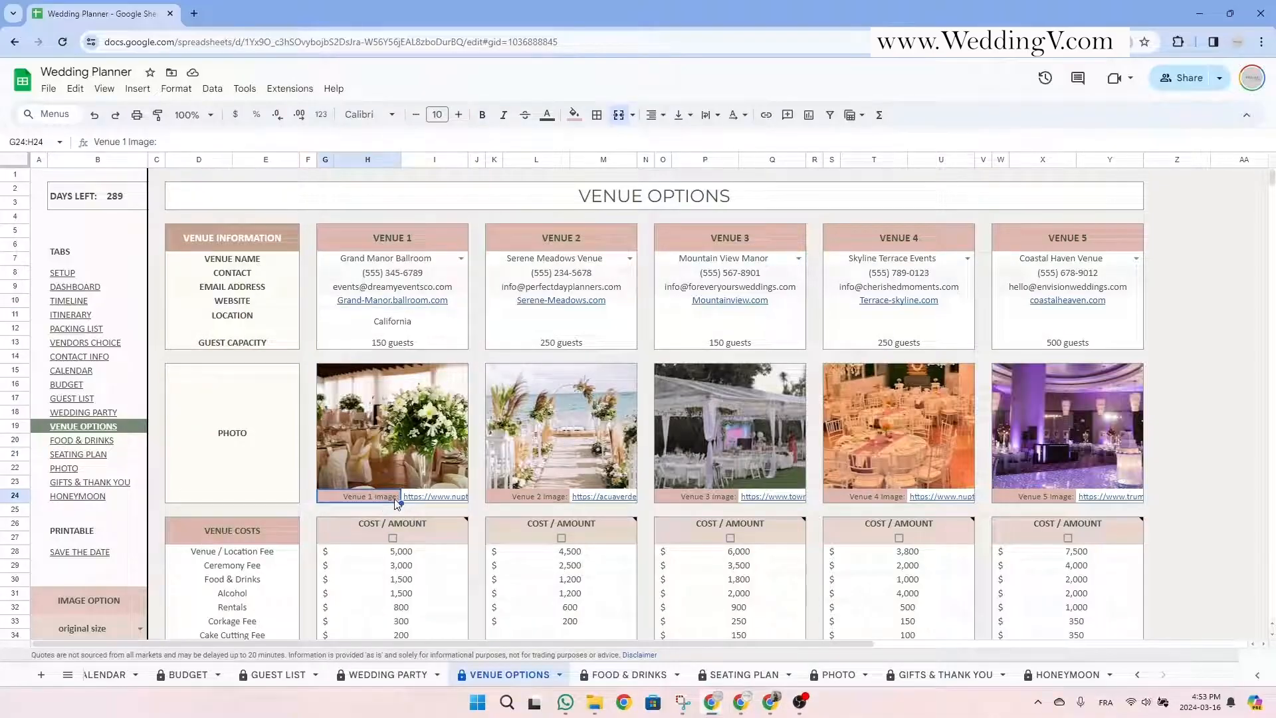
{"action": "left_click", "coordinate": [401, 451]}
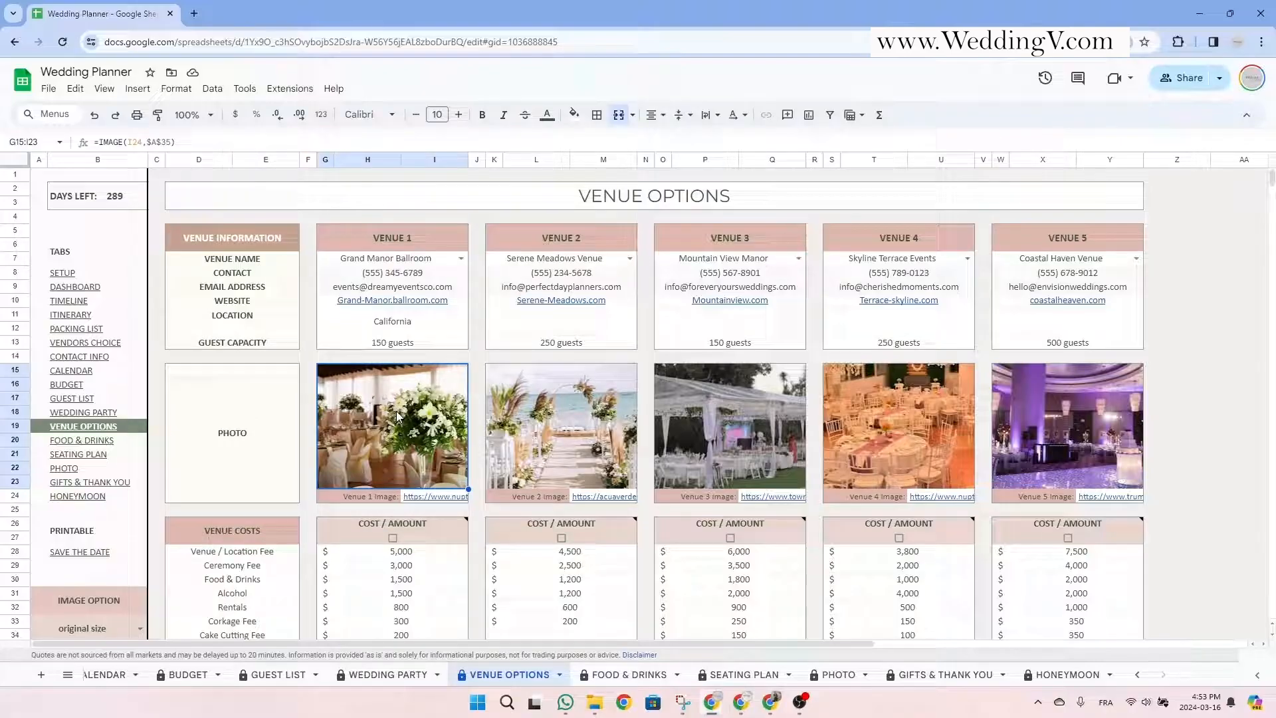
{"action": "double_click", "coordinate": [397, 416]}
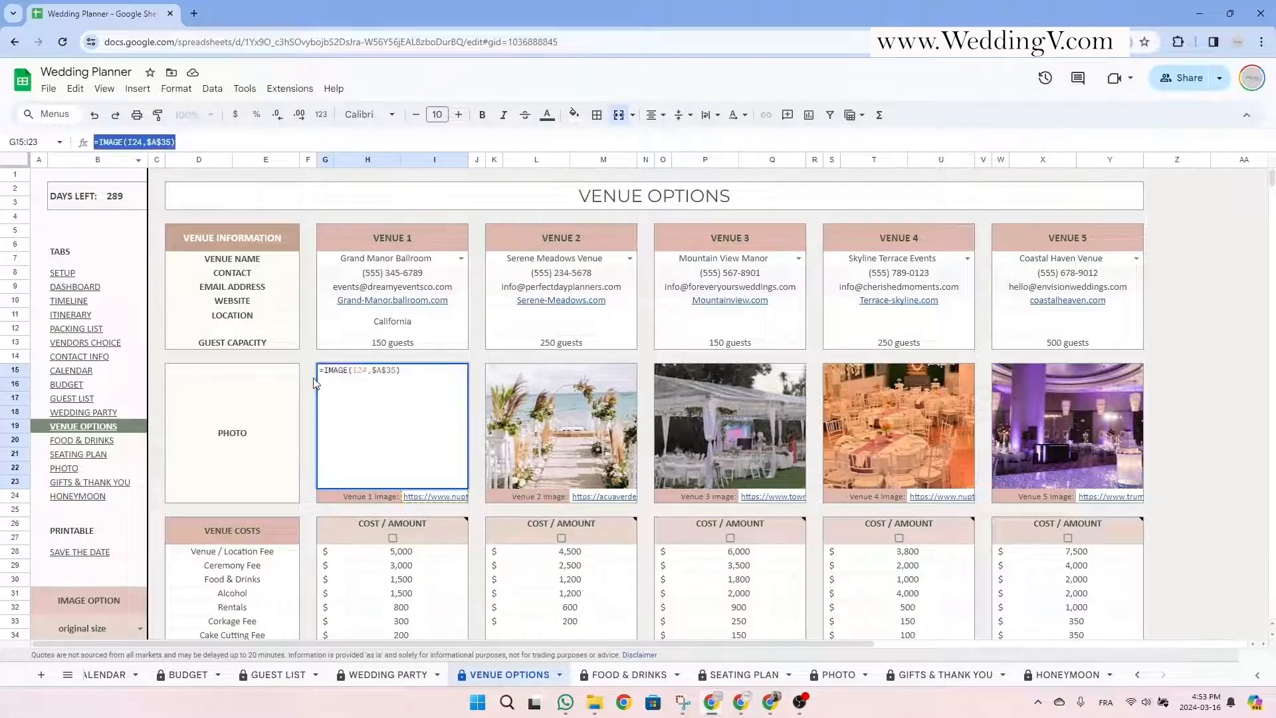
{"action": "key", "text": "Escape"}
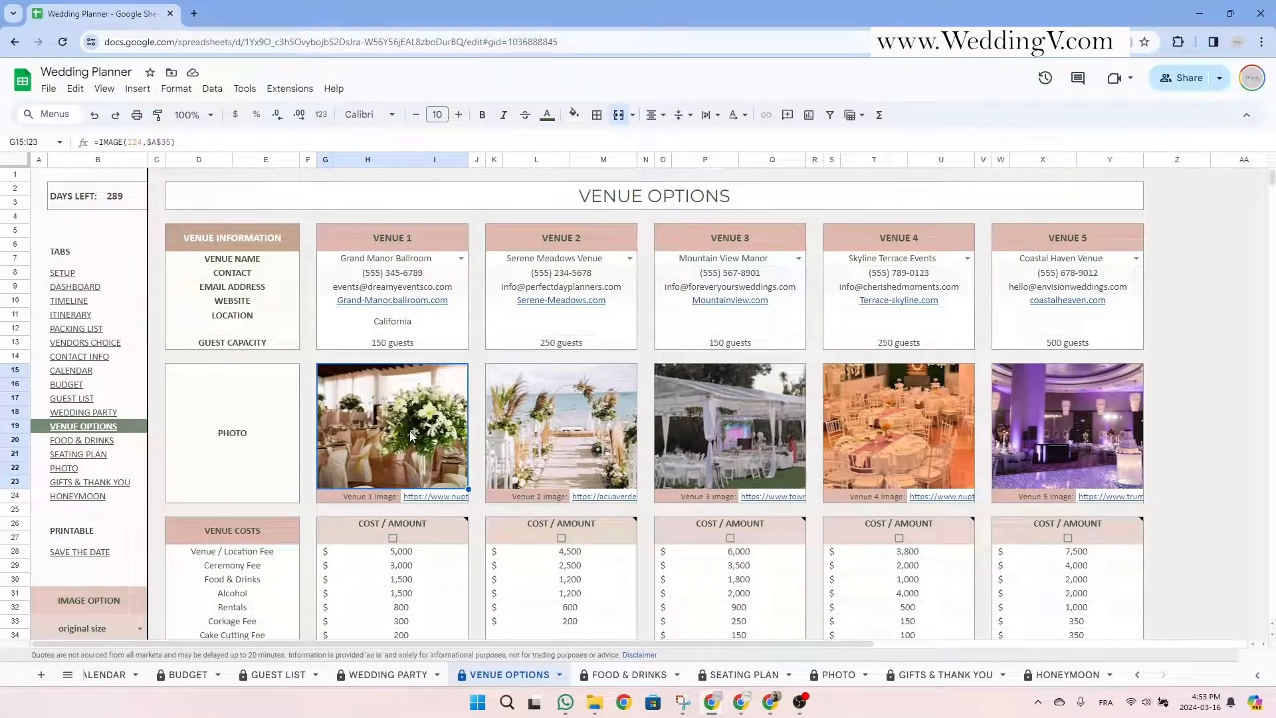
{"action": "left_click", "coordinate": [435, 497]}
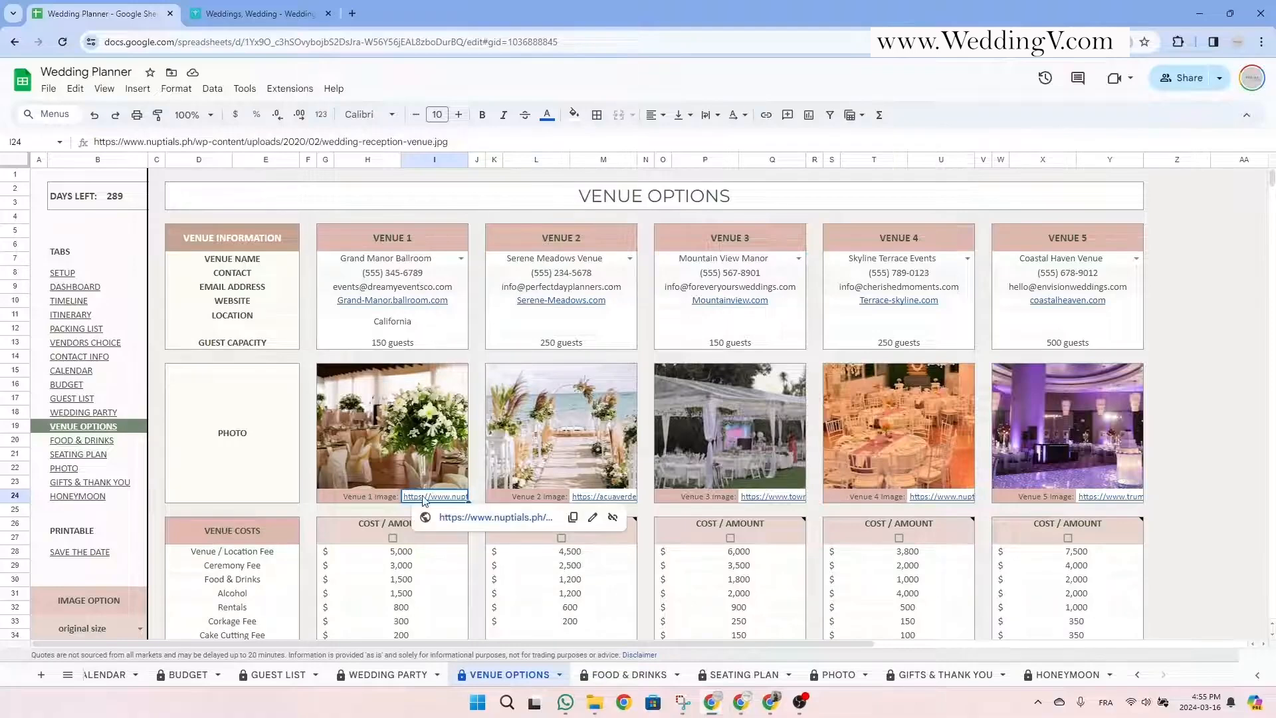
{"action": "key", "text": "Delete"}
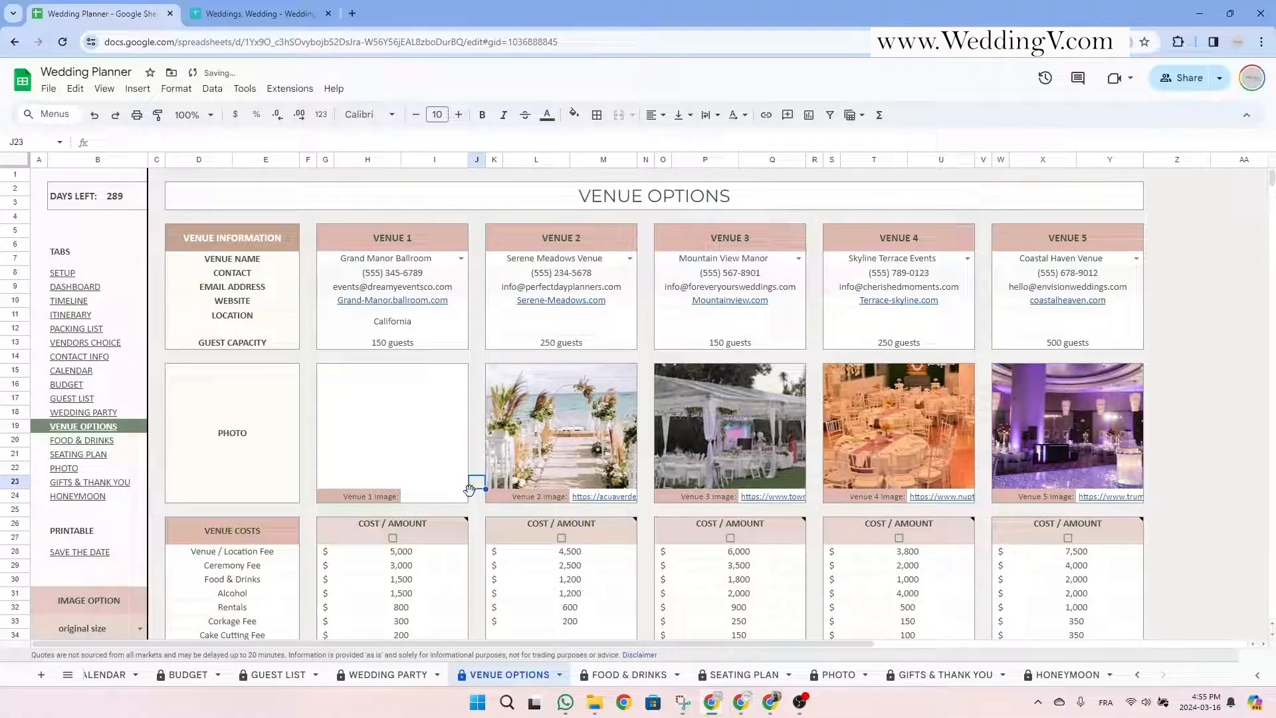
Copy the Le Windsor ballroom photo's image address from WeddingWire and paste it into Venue 1's link cell.
{"action": "left_click", "coordinate": [241, 12]}
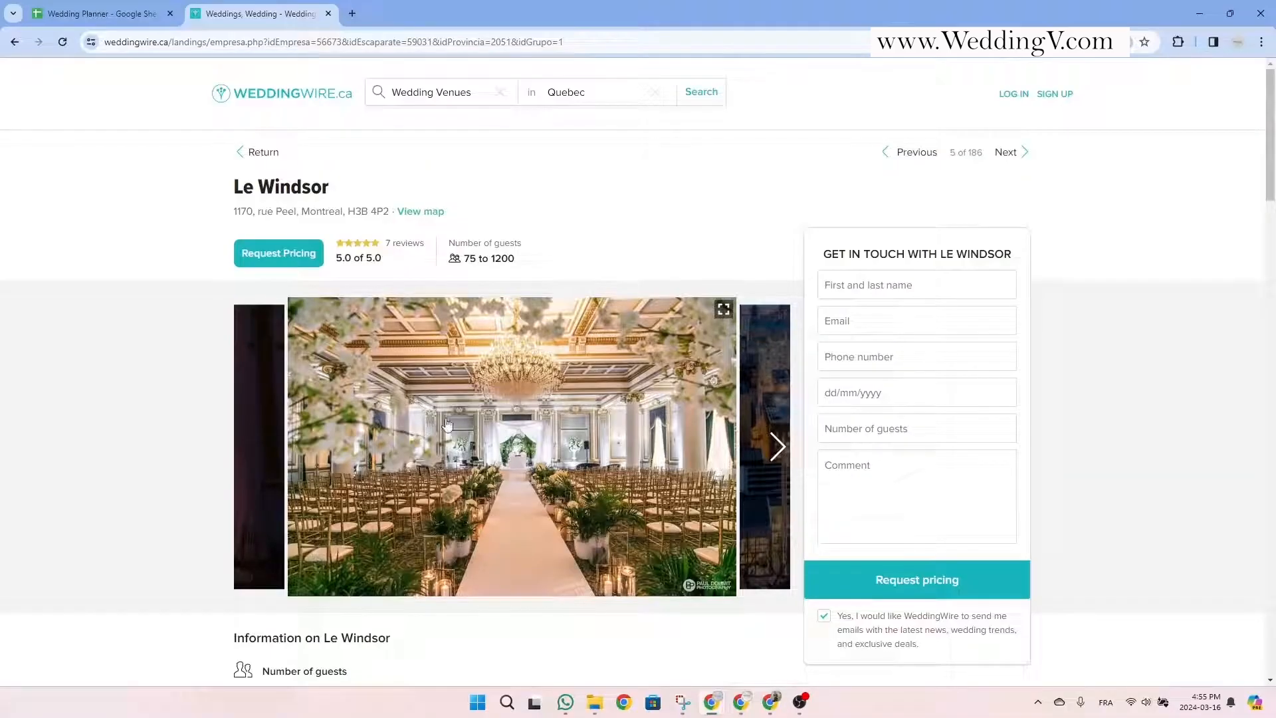
{"action": "right_click", "coordinate": [478, 420]}
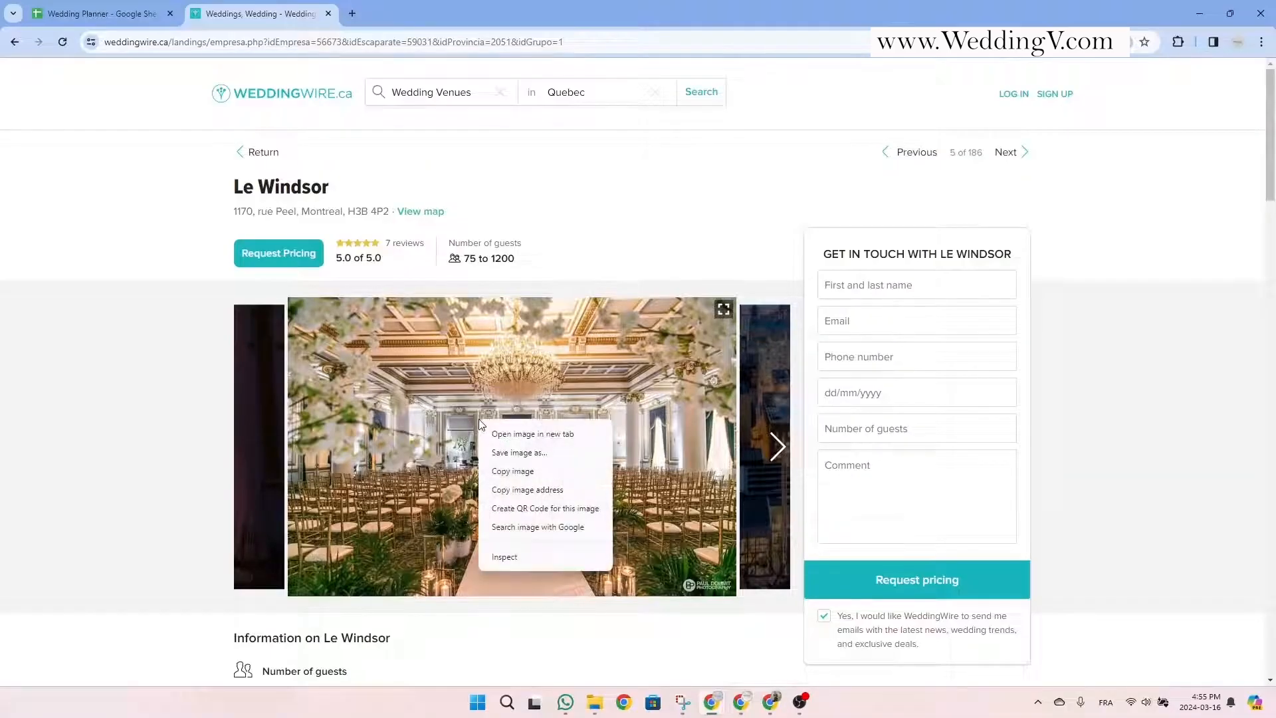
{"action": "left_click", "coordinate": [569, 437]}
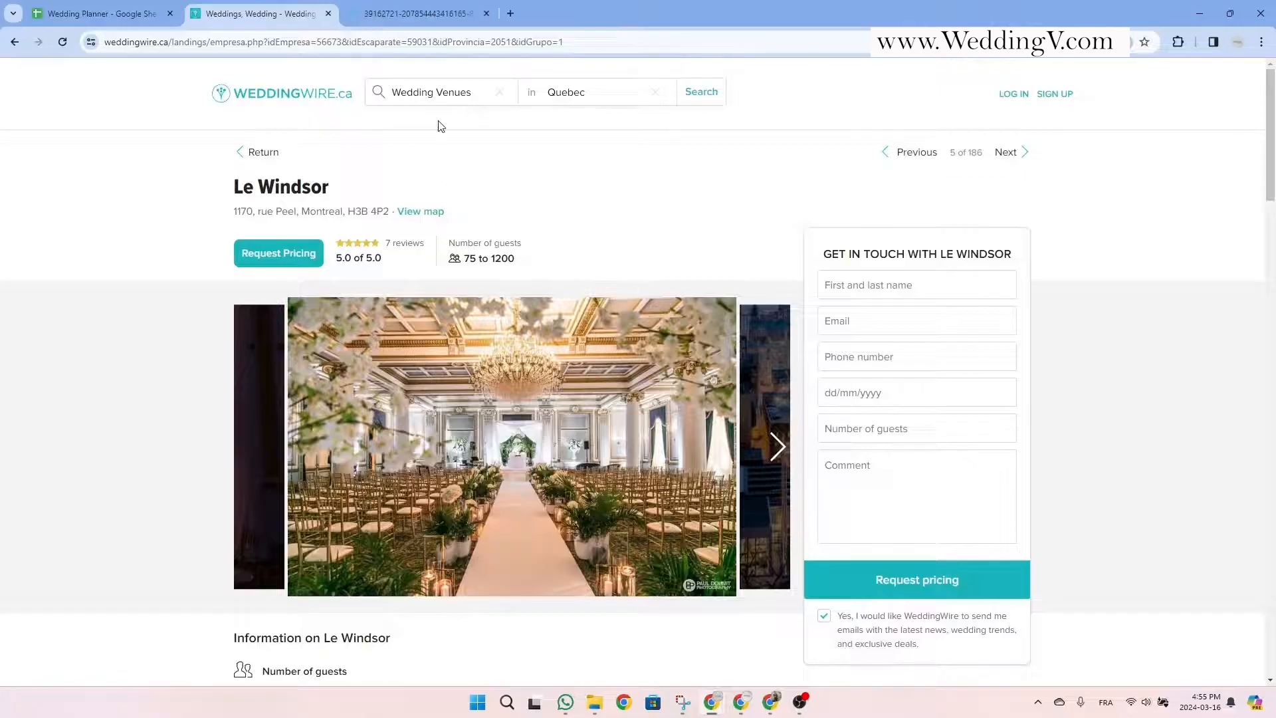
{"action": "left_click", "coordinate": [410, 12]}
{"action": "left_click", "coordinate": [675, 43]}
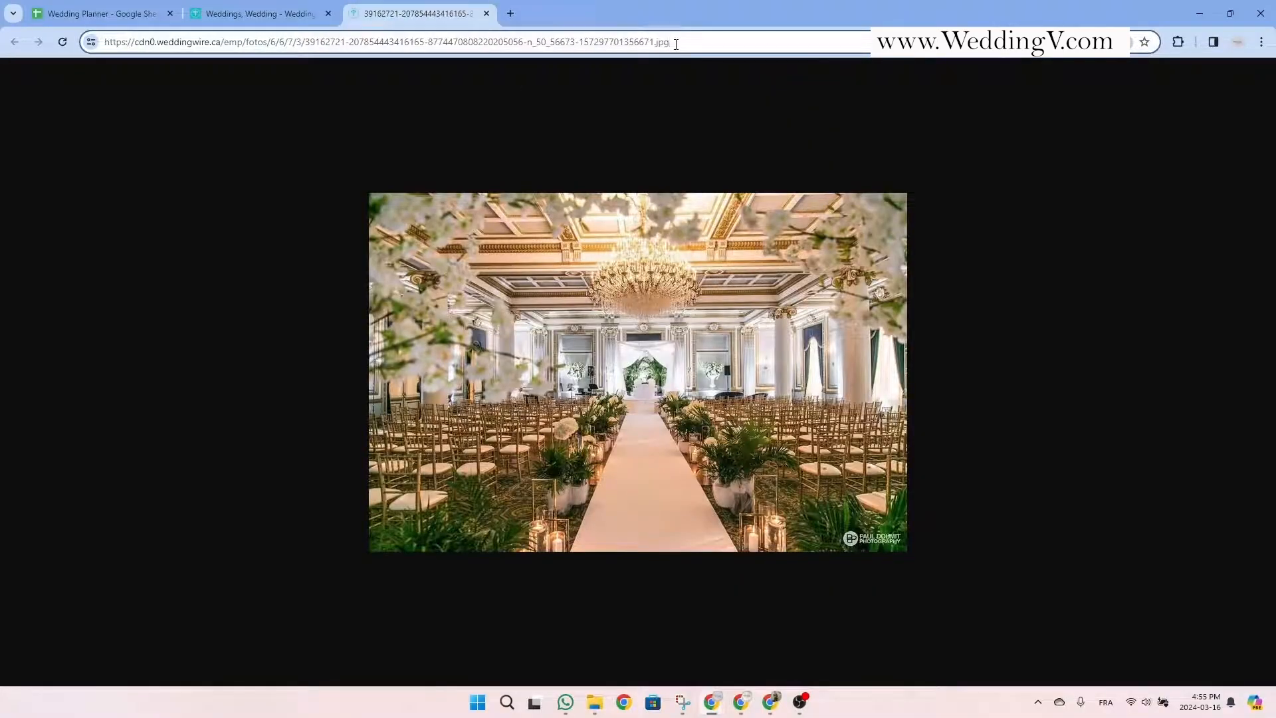
{"action": "left_click_drag", "start_coordinate": [676, 42], "coordinate": [107, 44]}
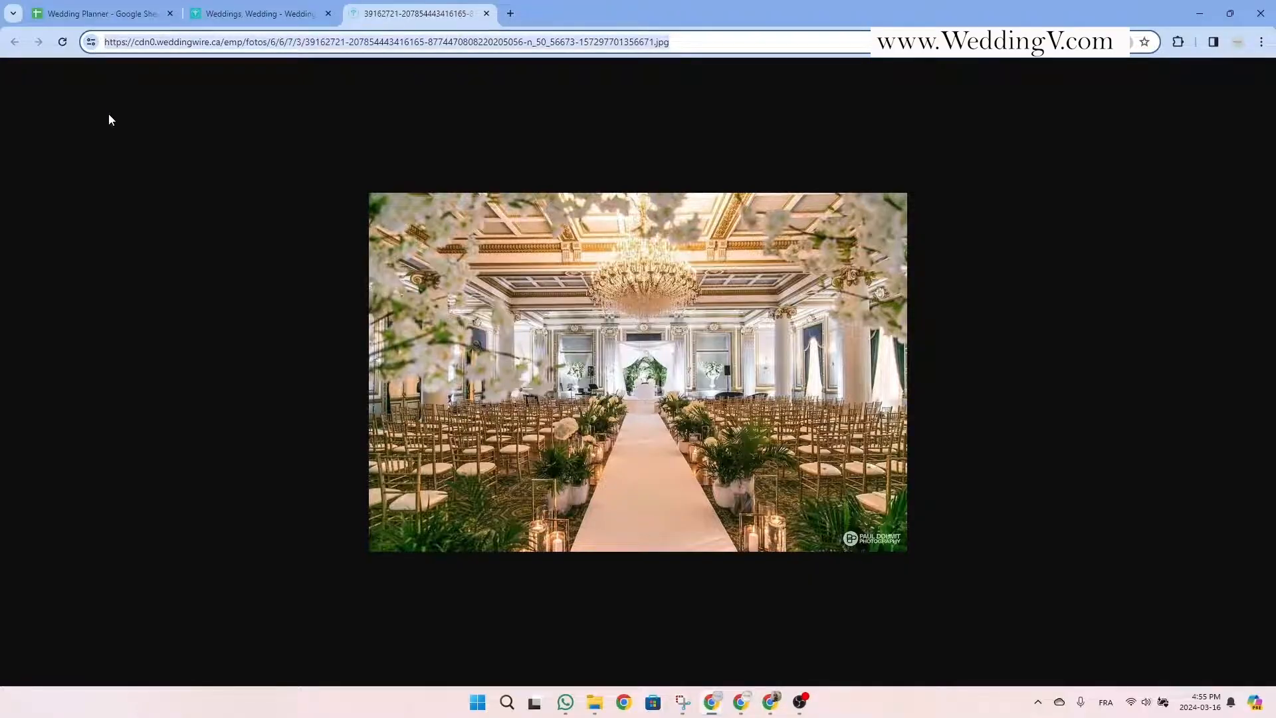
{"action": "key", "text": "ctrl+c"}
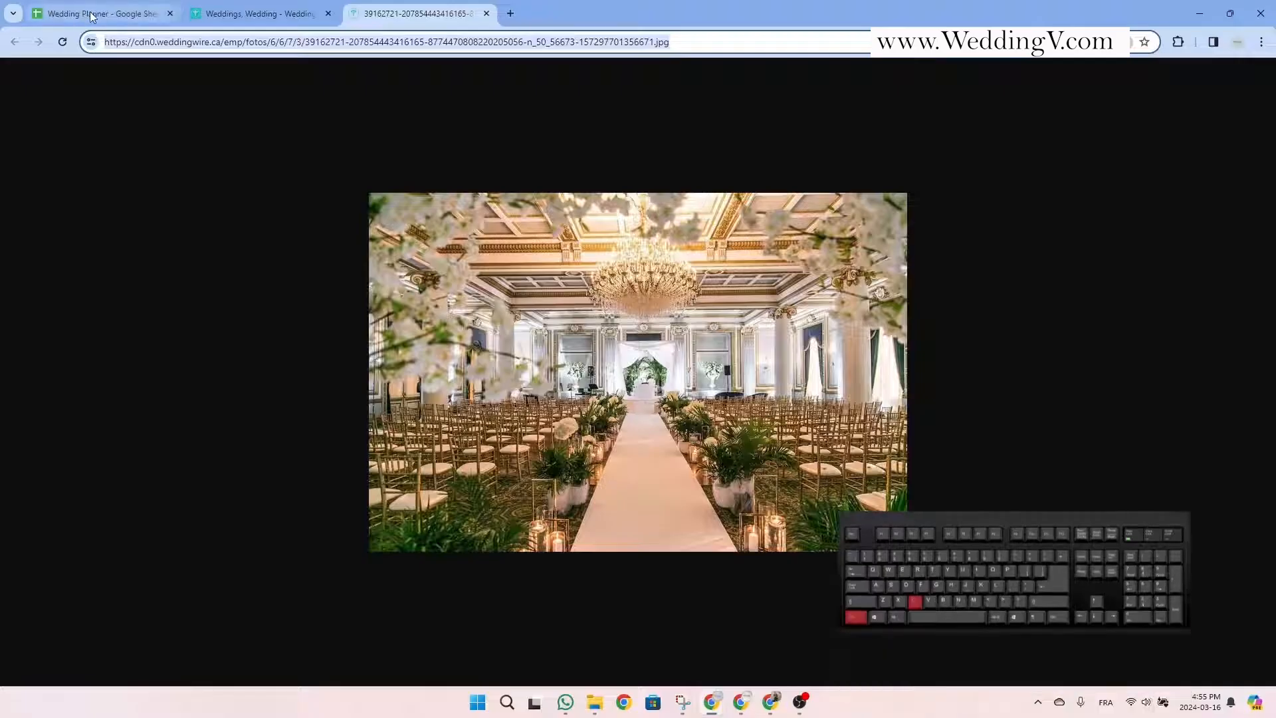
{"action": "left_click", "coordinate": [92, 15]}
{"action": "key", "text": "ctrl+v"}
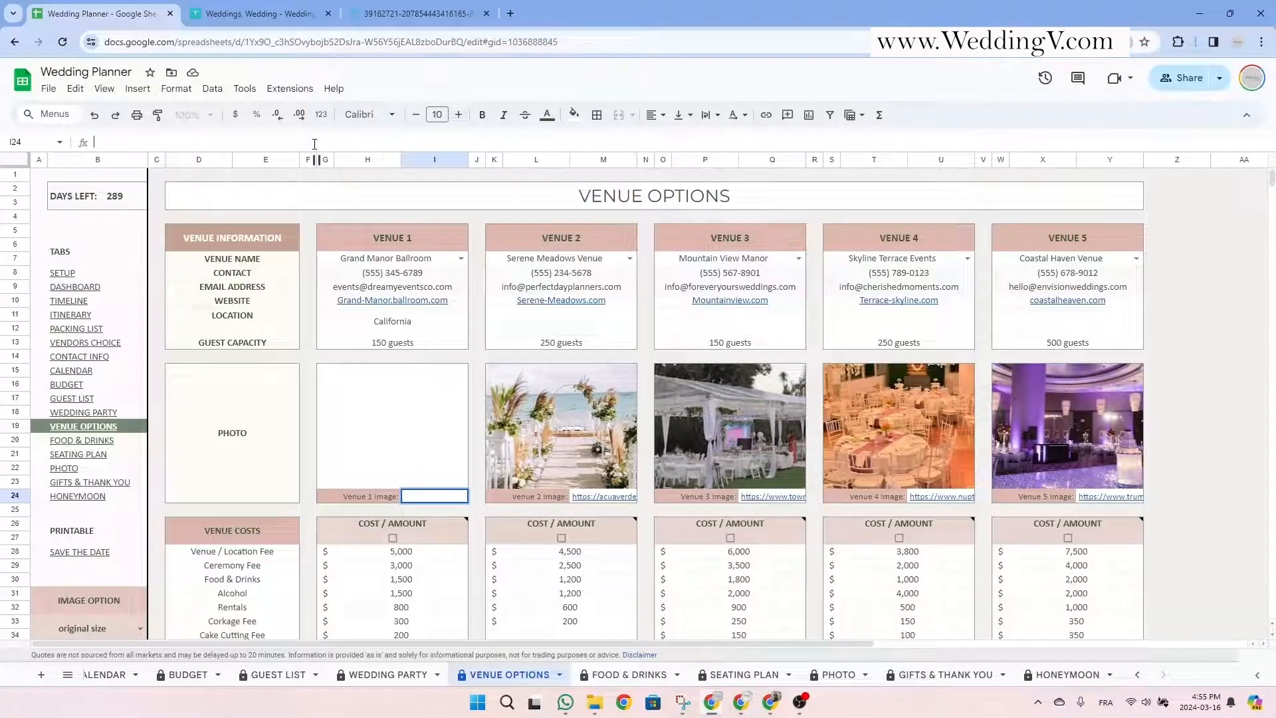
Commit the pasted Venue 1 image link so the ballroom photo shows, then review the venue cost items.
{"action": "key", "text": "Return"}
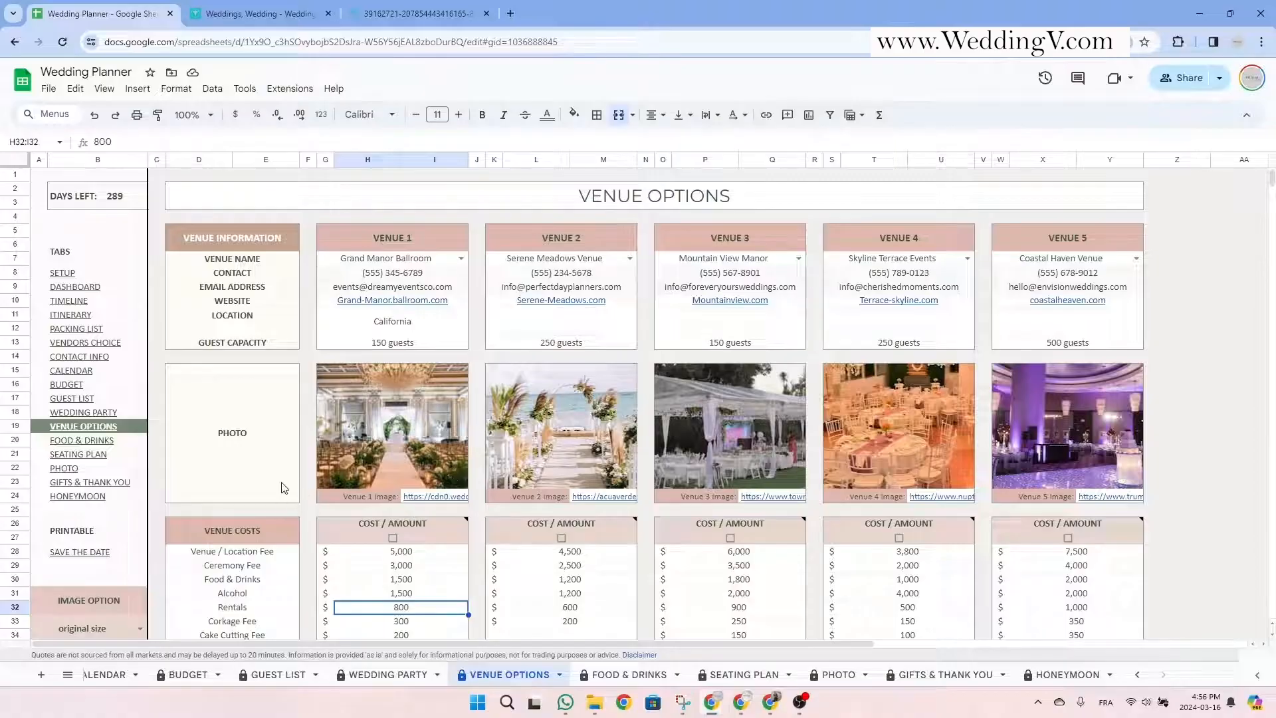
{"action": "left_click", "coordinate": [284, 489]}
{"action": "scroll", "coordinate": [276, 485], "scroll_direction": "down", "scroll_amount": 5}
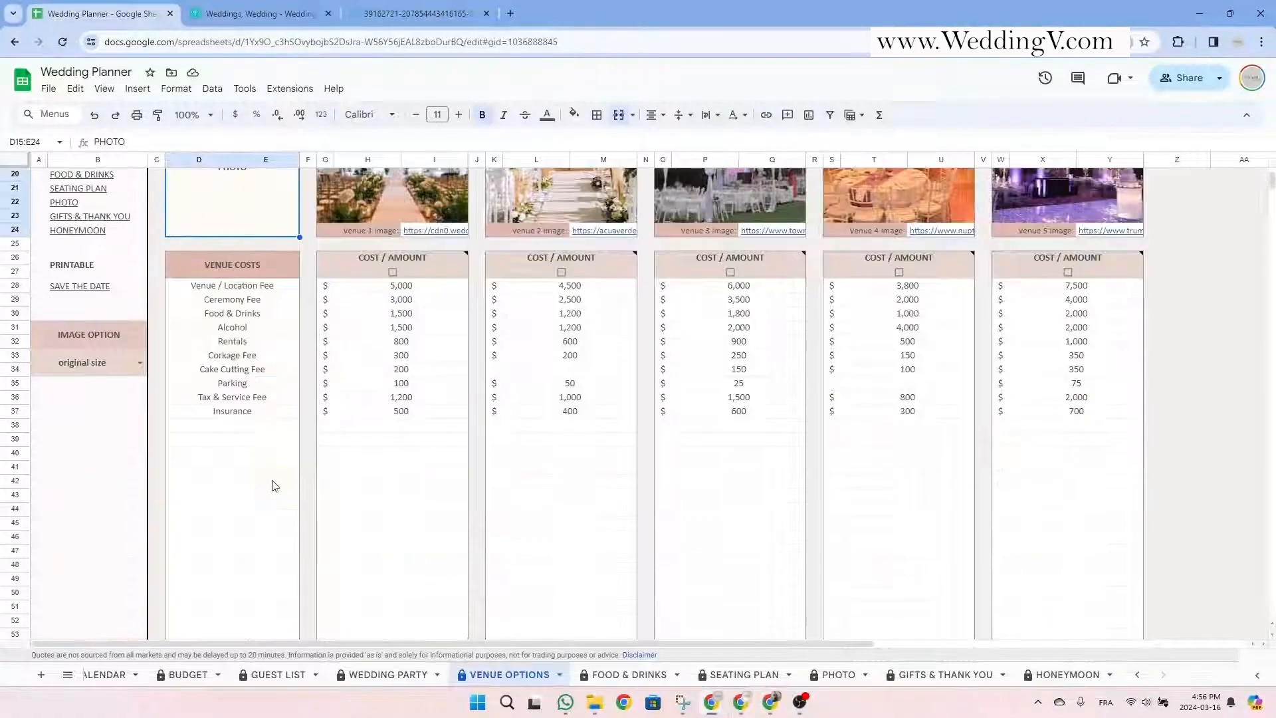
{"action": "left_click", "coordinate": [228, 263]}
{"action": "left_click_drag", "start_coordinate": [261, 291], "coordinate": [257, 417]}
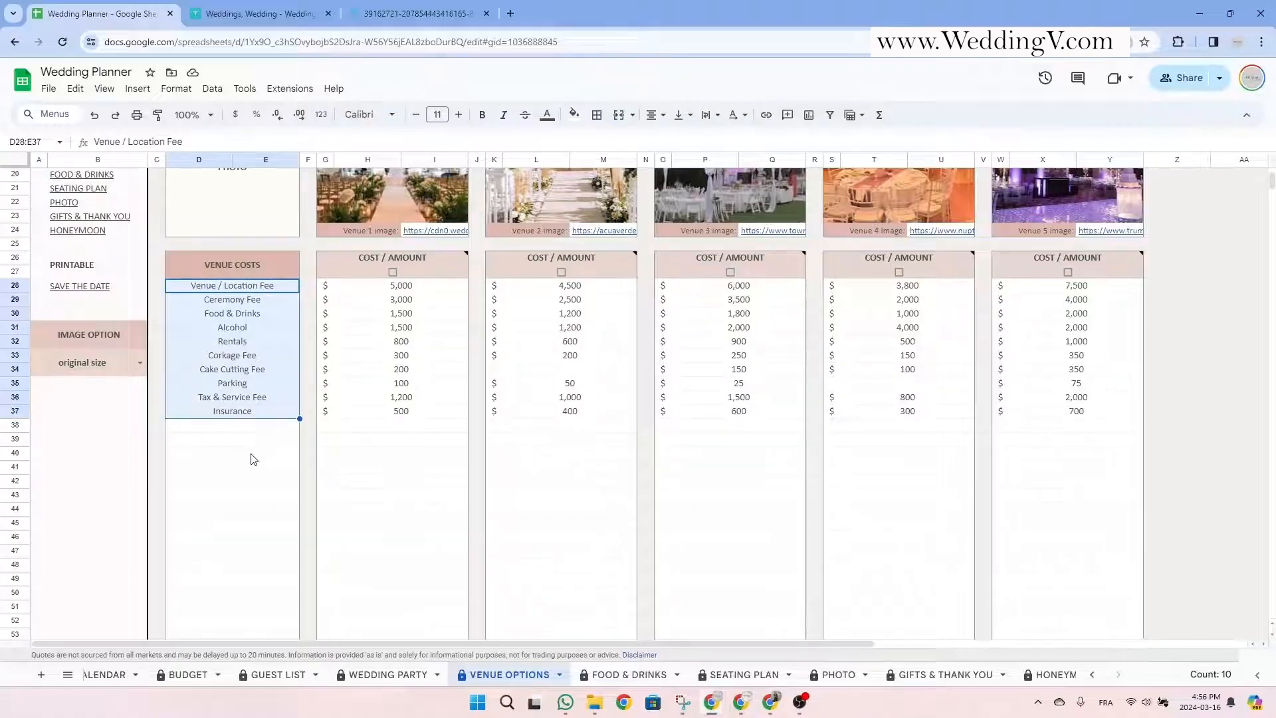
Add a 'Valet fees' row under Insurance costing 100, 200 and 50 for Venues 1, 2, 3.
{"action": "left_click", "coordinate": [270, 431]}
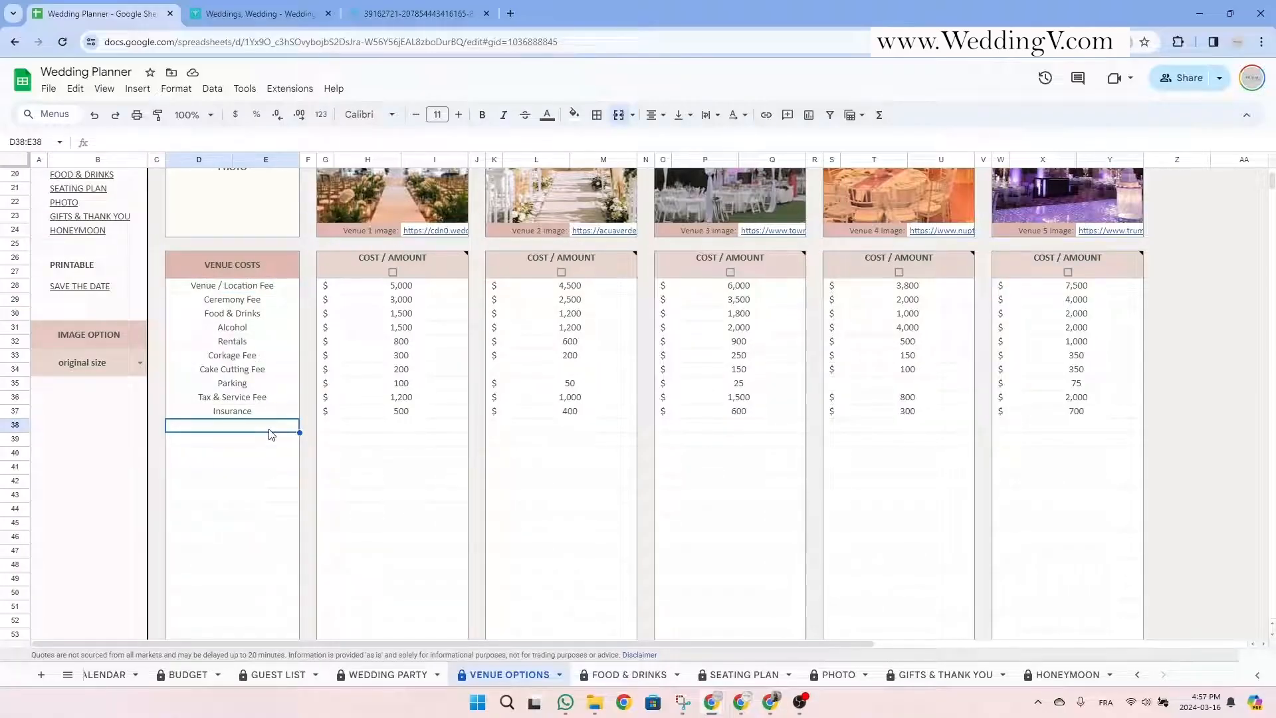
{"action": "type", "text": "Valet fee"}
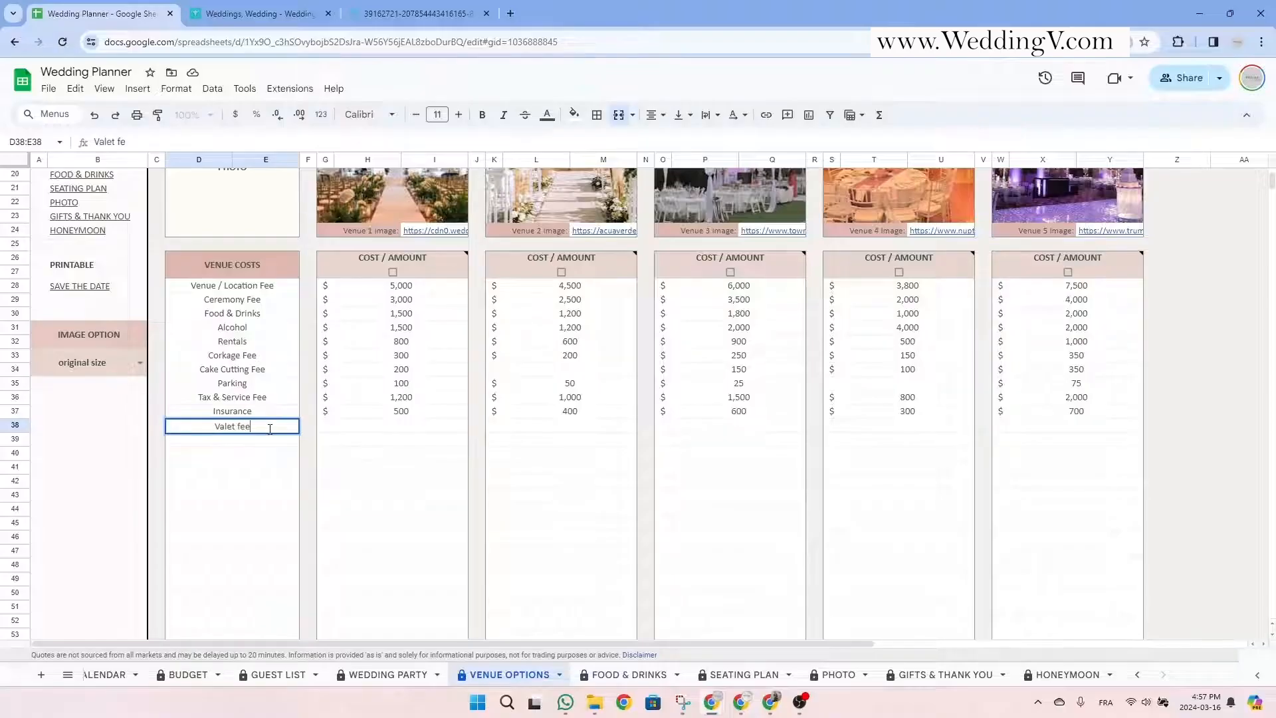
{"action": "type", "text": "s"}
{"action": "key", "text": "Tab"}
{"action": "key", "text": "Tab"}
{"action": "key", "text": "Tab"}
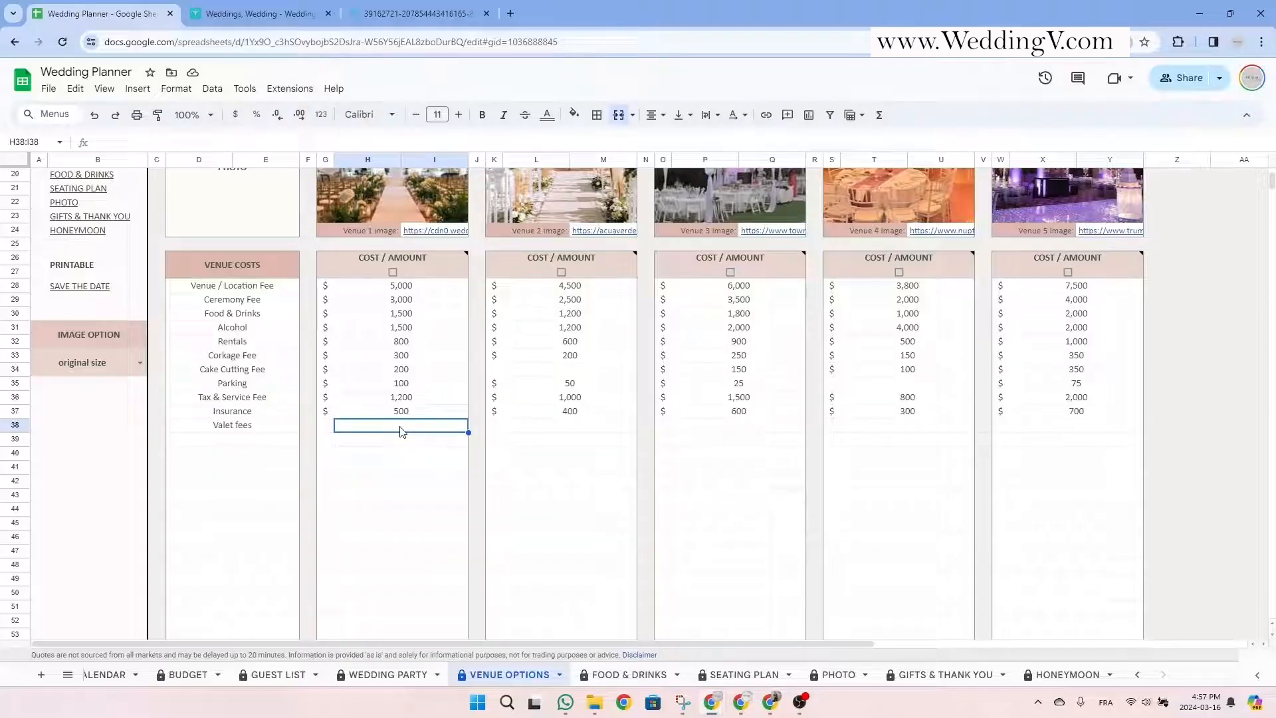
{"action": "type", "text": "100"}
{"action": "key", "text": "Return"}
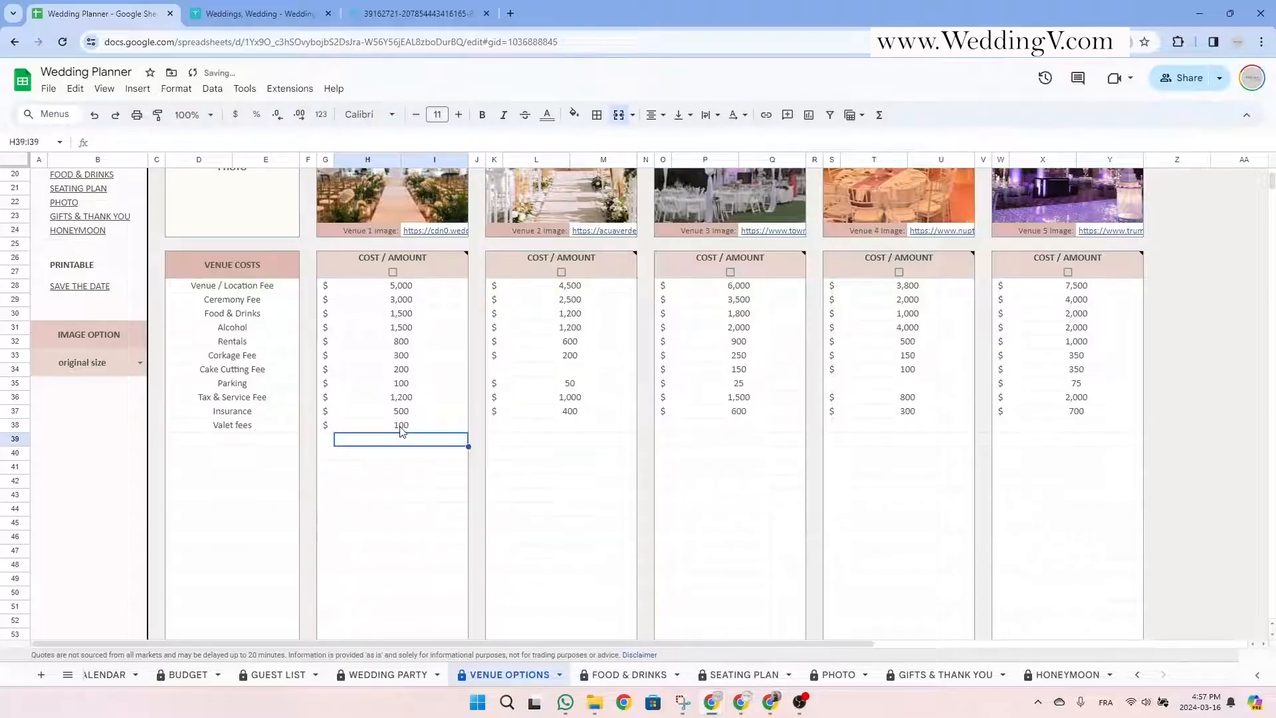
{"action": "left_click", "coordinate": [577, 430]}
{"action": "type", "text": "200"}
{"action": "key", "text": "Return"}
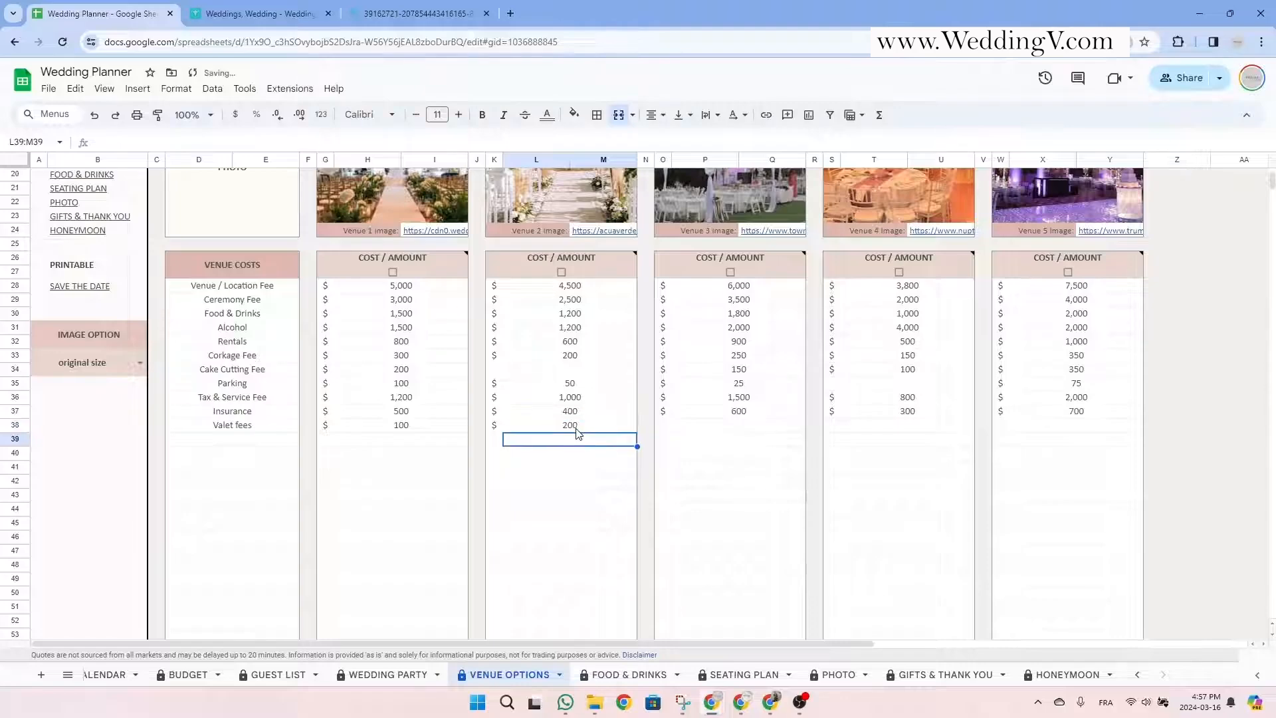
{"action": "left_click", "coordinate": [736, 427]}
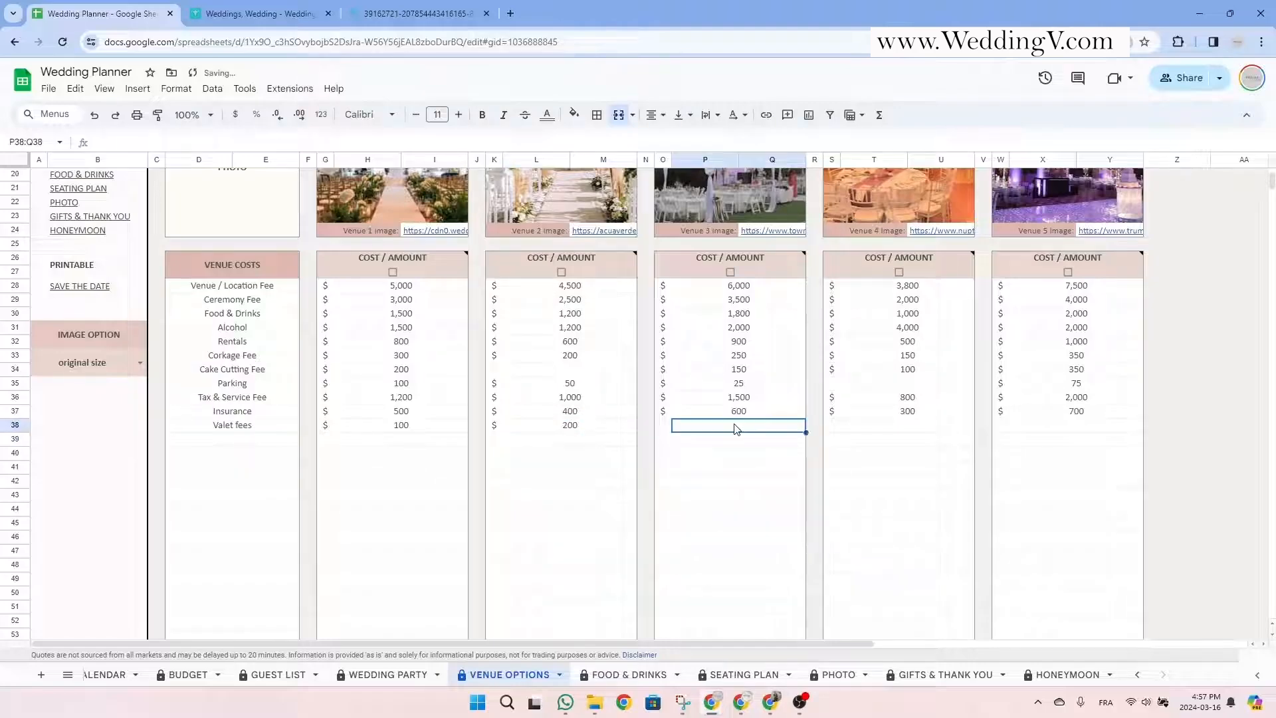
{"action": "type", "text": "50"}
{"action": "key", "text": "Return"}
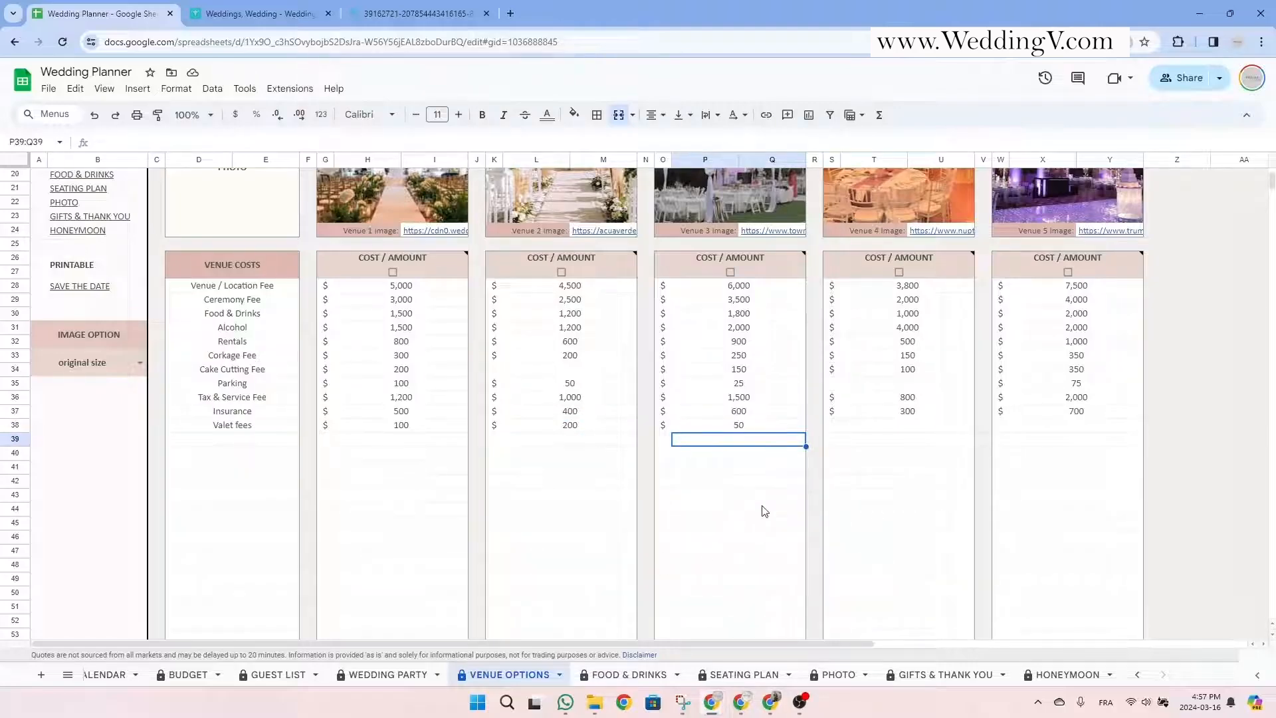
Check the venue cost TOTAL row and the availability notes under Pros / Notes.
{"action": "scroll", "coordinate": [764, 499], "scroll_direction": "down", "scroll_amount": 5}
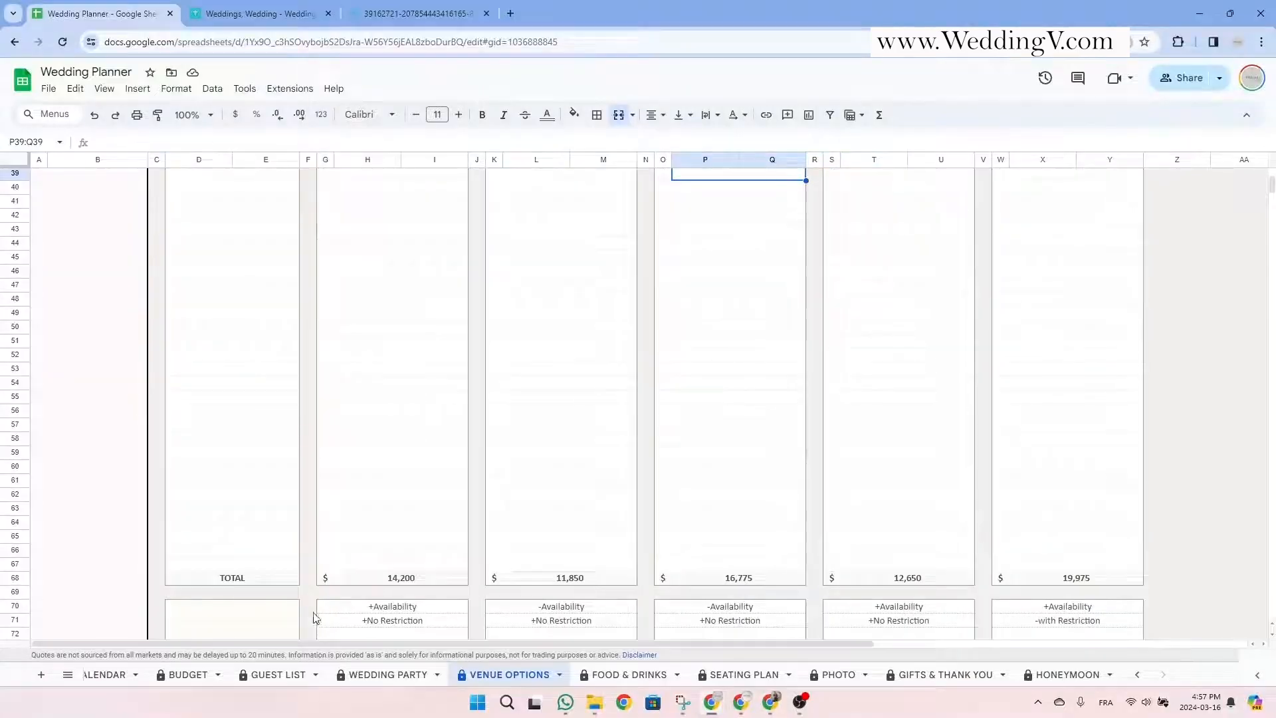
{"action": "left_click_drag", "start_coordinate": [247, 580], "coordinate": [1048, 580]}
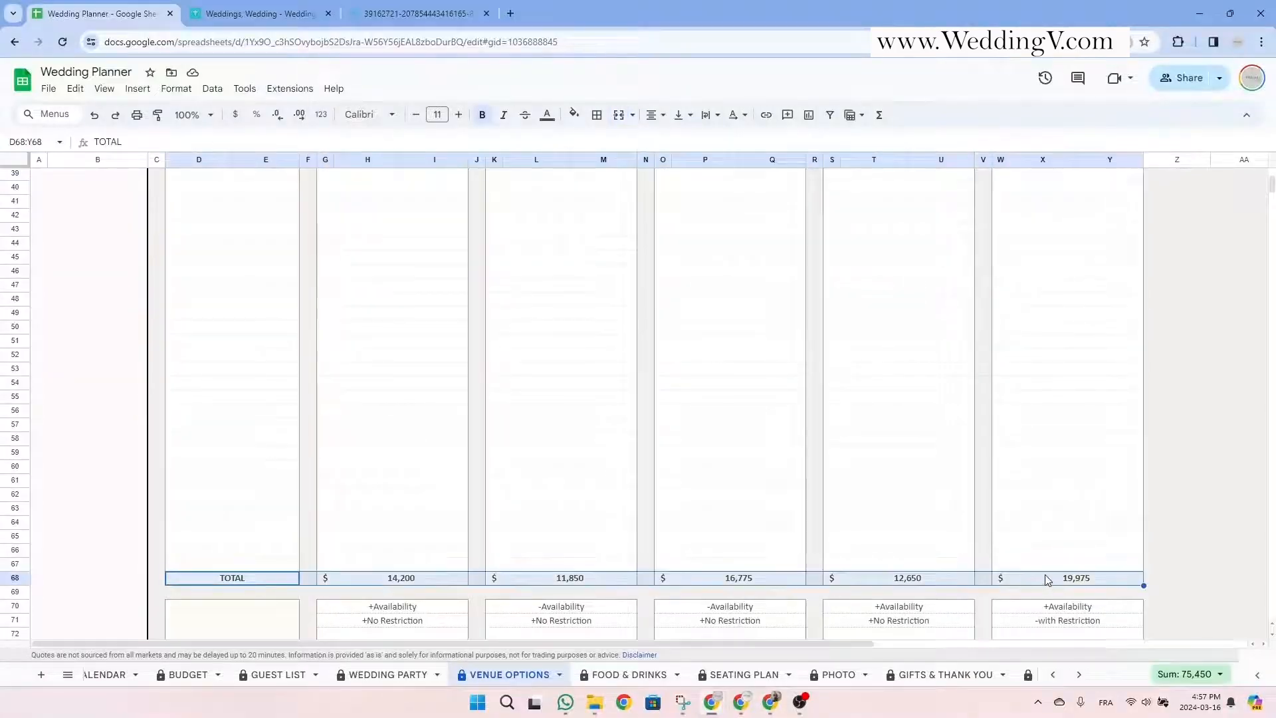
{"action": "scroll", "coordinate": [734, 515], "scroll_direction": "down", "scroll_amount": 7}
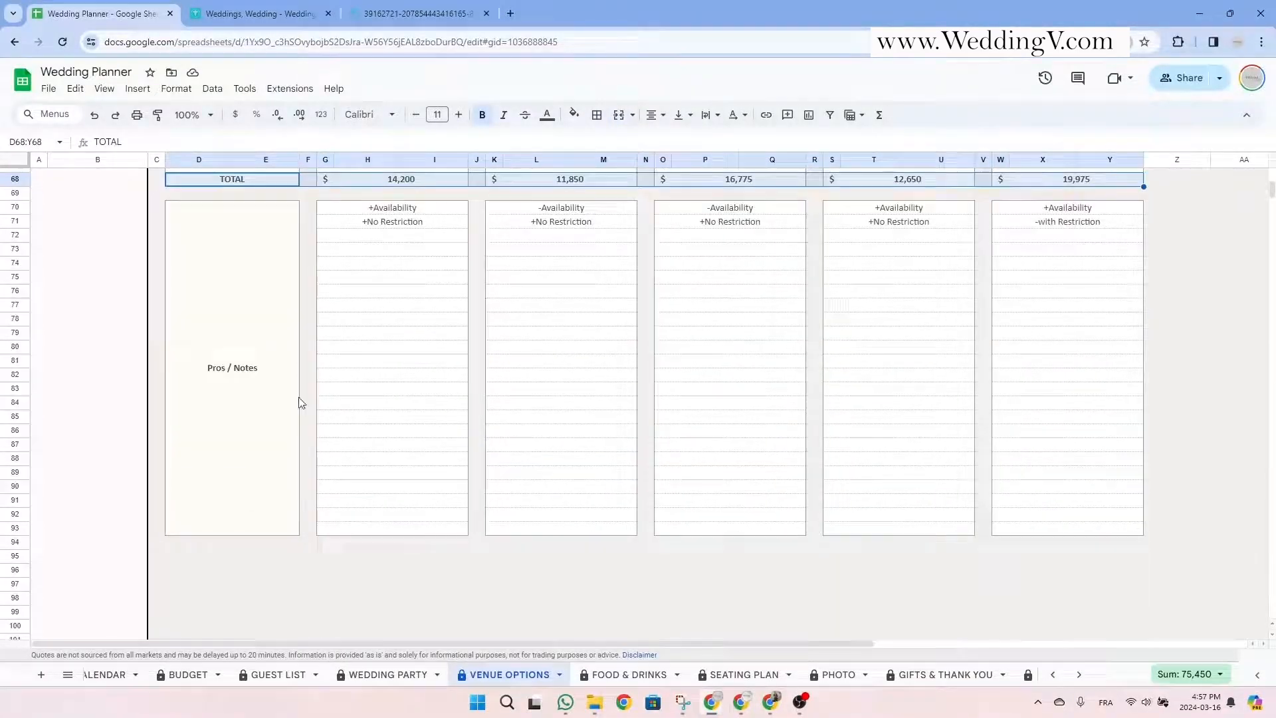
{"action": "left_click", "coordinate": [224, 349]}
{"action": "left_click", "coordinate": [398, 209]}
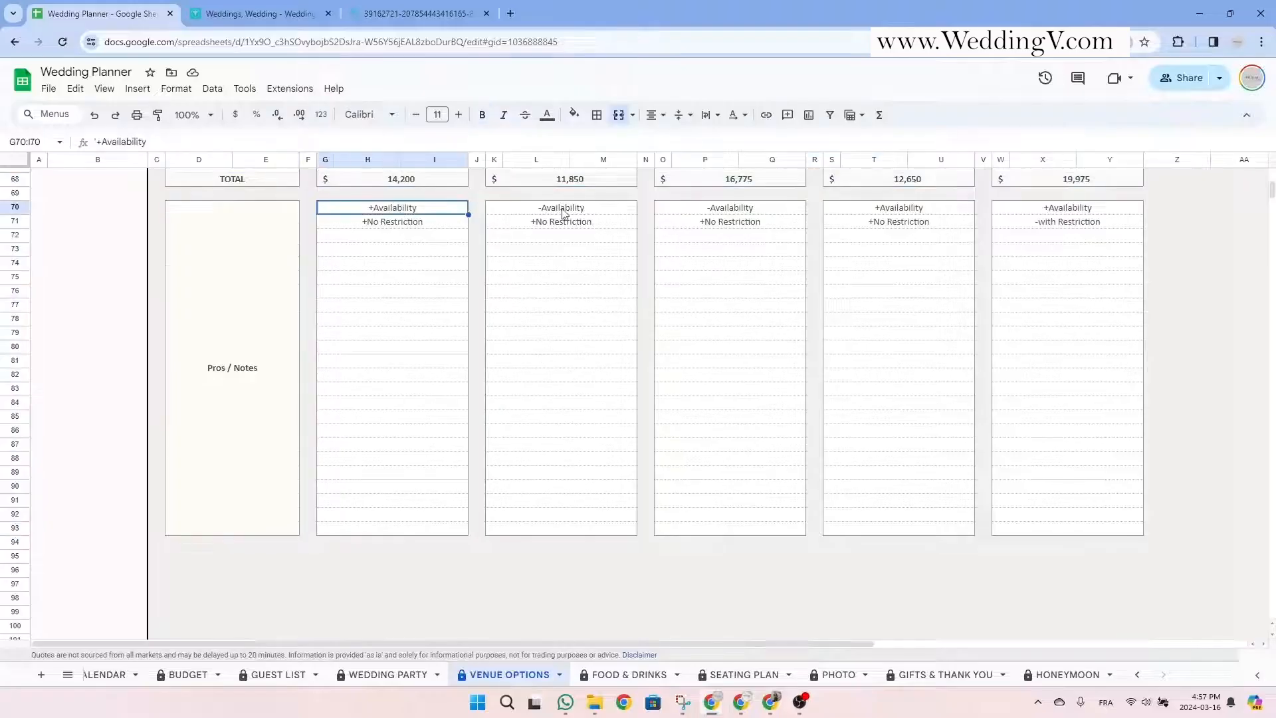
{"action": "left_click", "coordinate": [576, 211]}
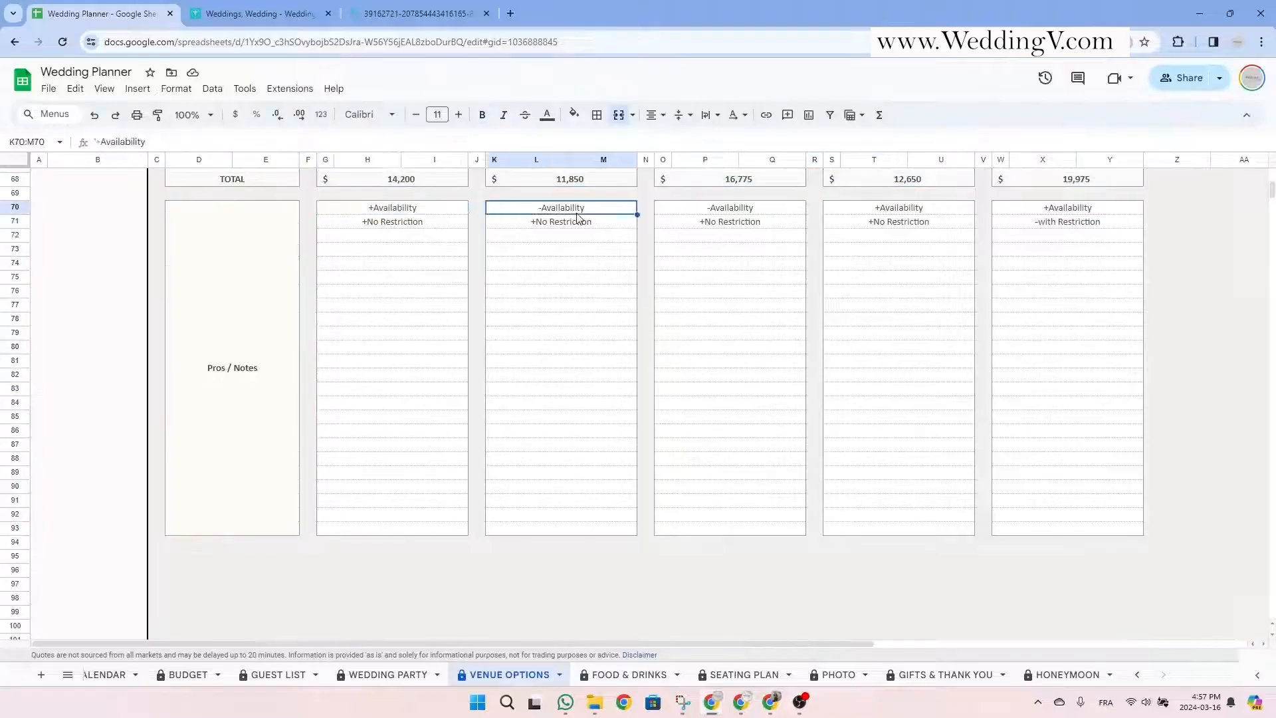
{"action": "left_click", "coordinate": [395, 238]}
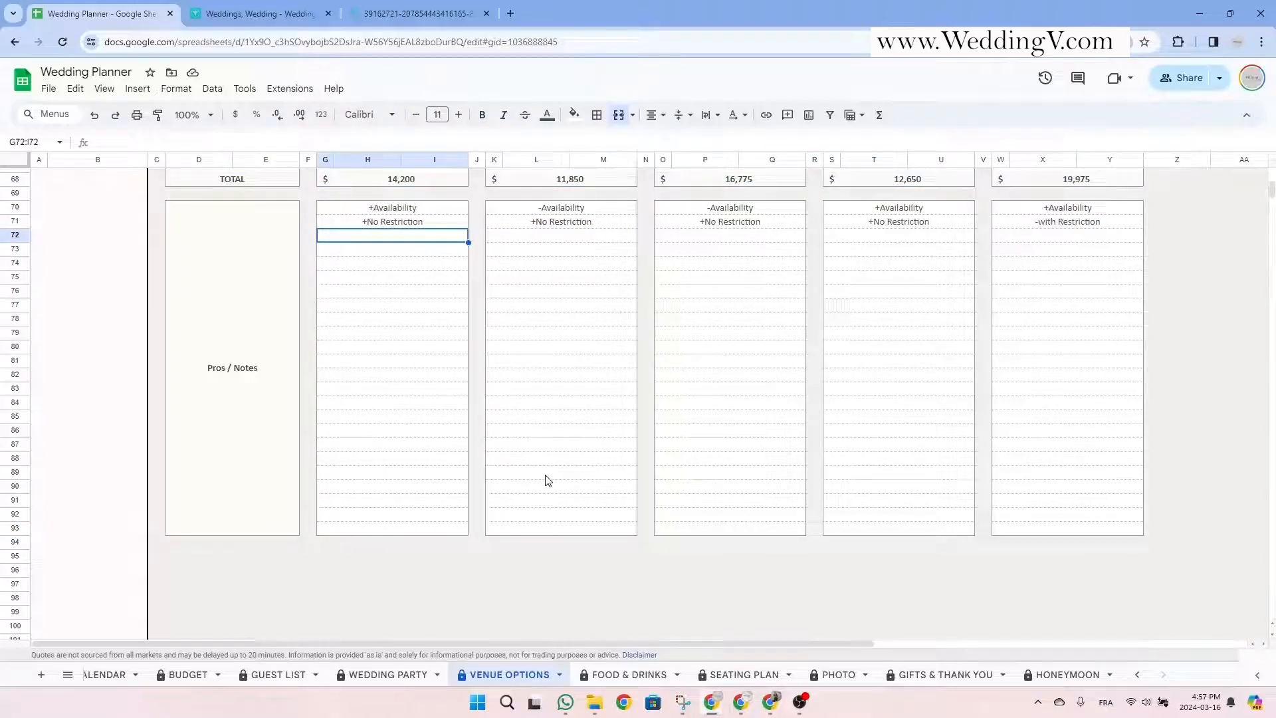
Tick the checkbox marking Venue 1 as chosen and select its costs to confirm 14,200.
{"action": "scroll", "coordinate": [549, 525], "scroll_direction": "up", "scroll_amount": 10}
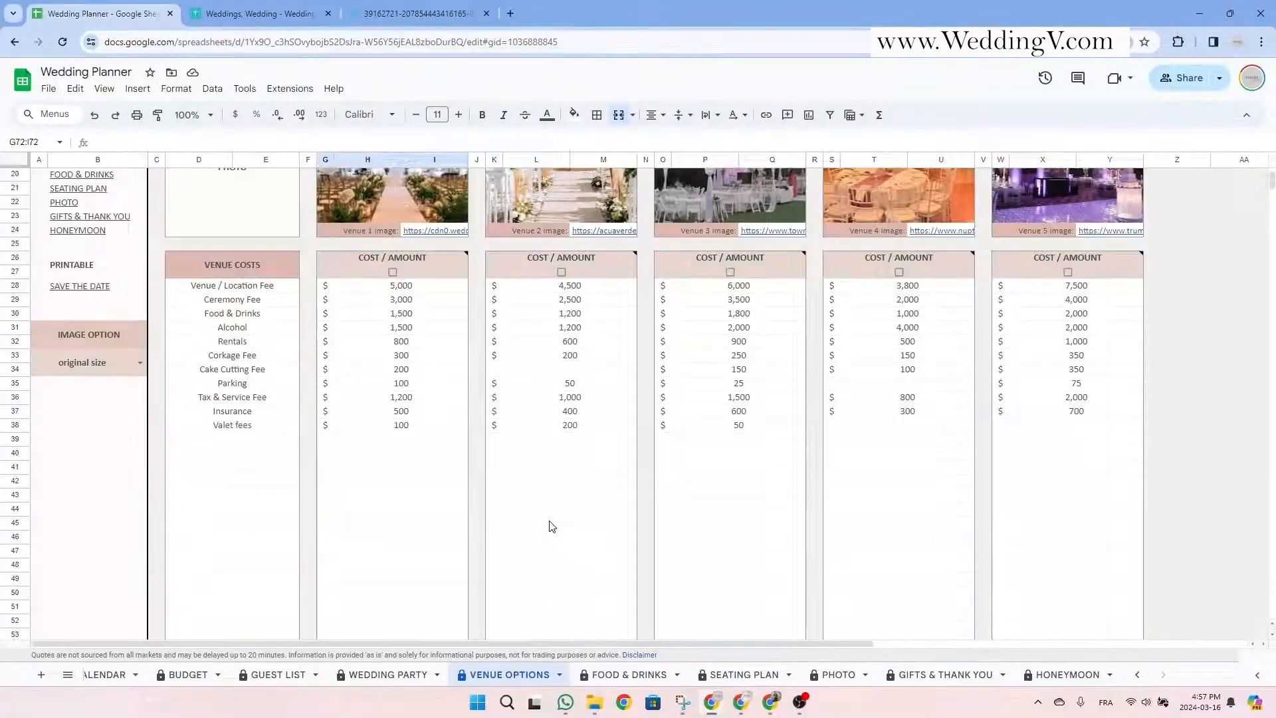
{"action": "scroll", "coordinate": [549, 527], "scroll_direction": "up", "scroll_amount": 3}
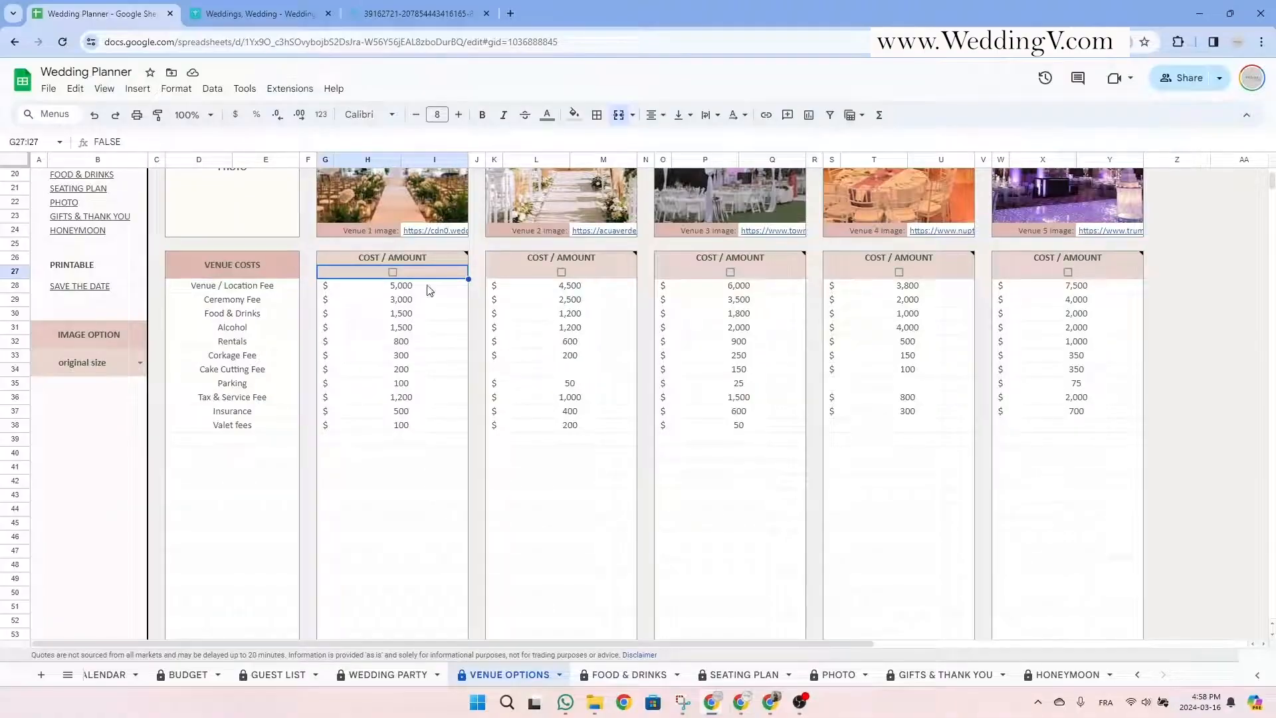
{"action": "left_click", "coordinate": [392, 271]}
{"action": "left_click_drag", "start_coordinate": [437, 290], "coordinate": [452, 517]}
{"action": "scroll", "coordinate": [452, 519], "scroll_direction": "down", "scroll_amount": 4}
{"action": "scroll", "coordinate": [453, 519], "scroll_direction": "up", "scroll_amount": 6}
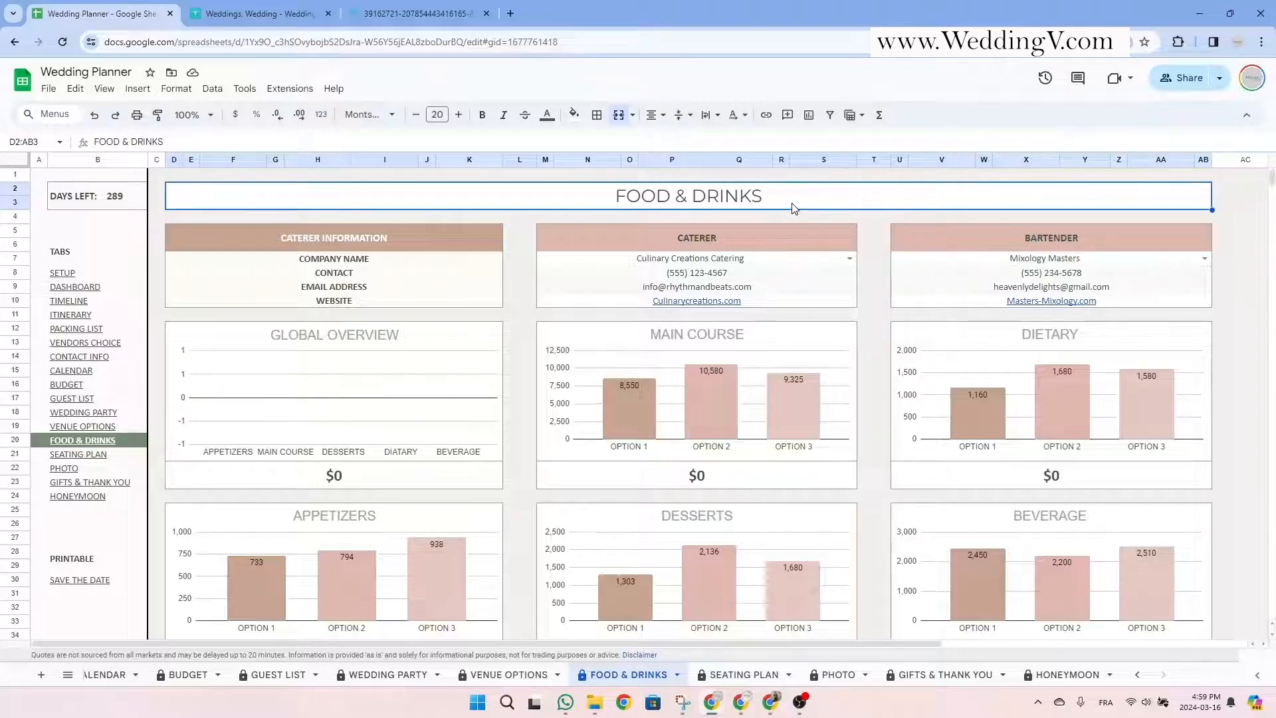
Review the Caterer and Bartender sections and keep Mixology Masters as the bartender.
{"action": "left_click", "coordinate": [743, 232]}
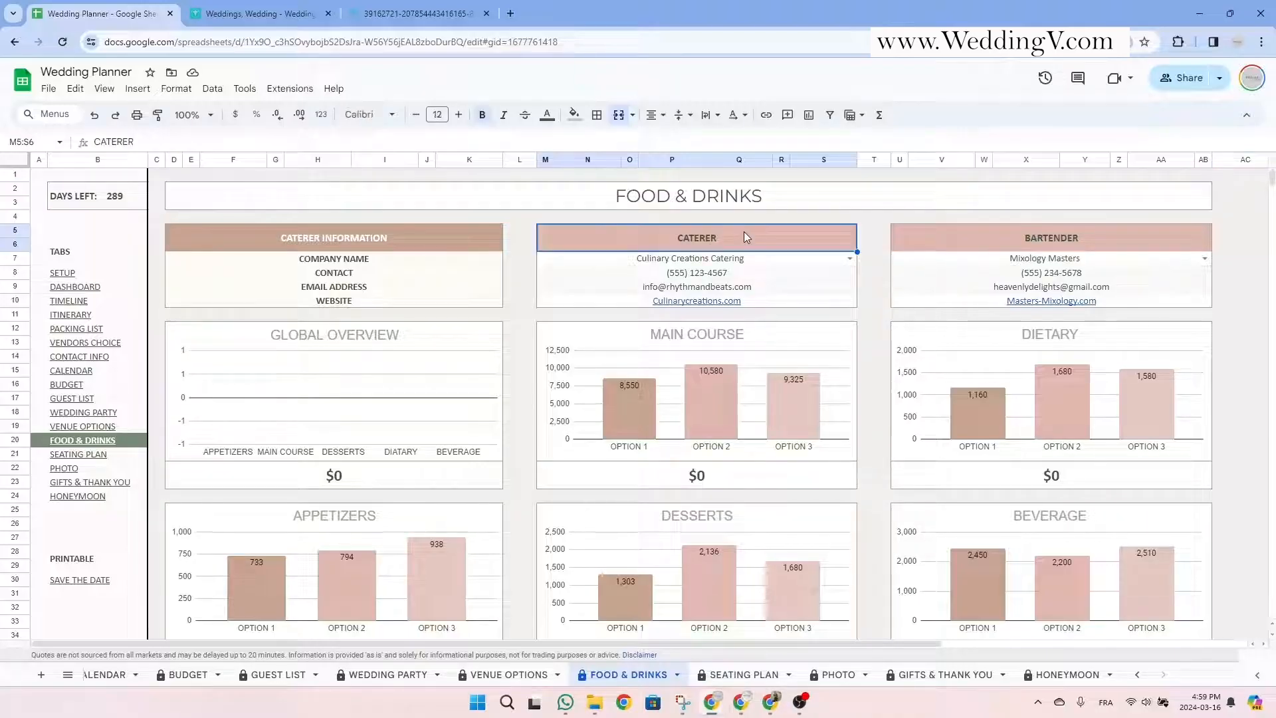
{"action": "left_click", "coordinate": [1070, 245]}
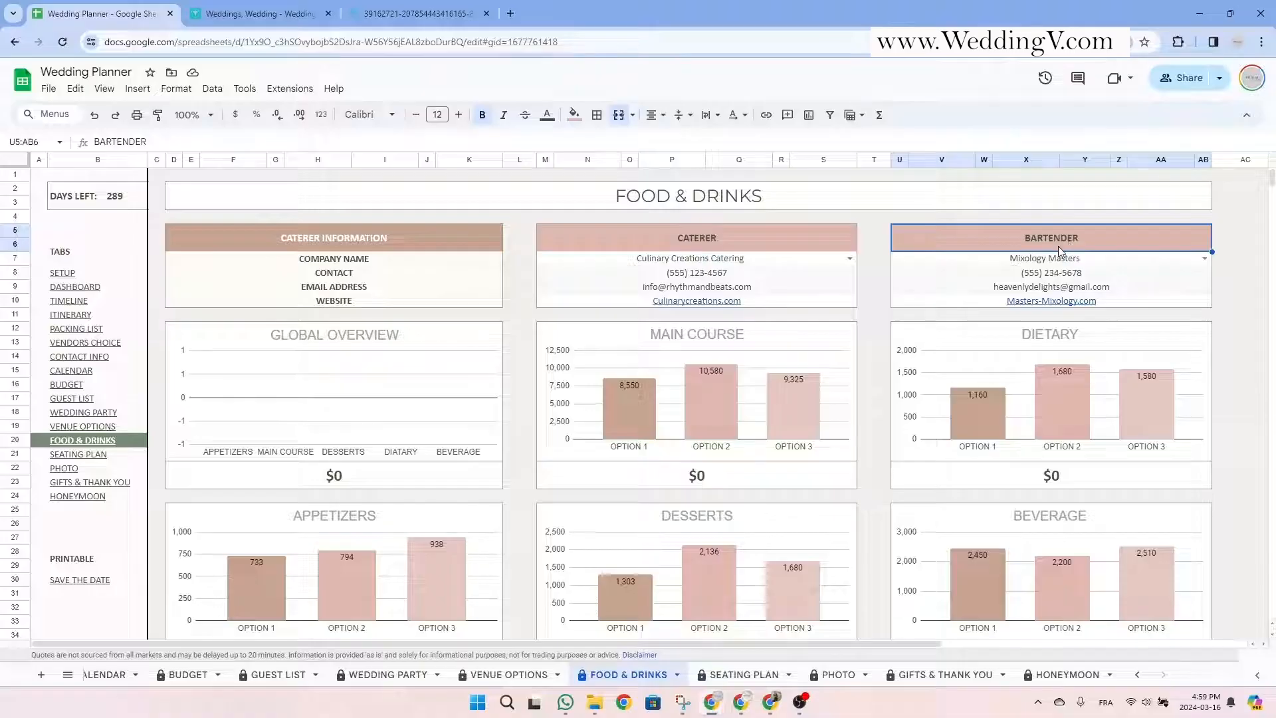
{"action": "double_click", "coordinate": [764, 260]}
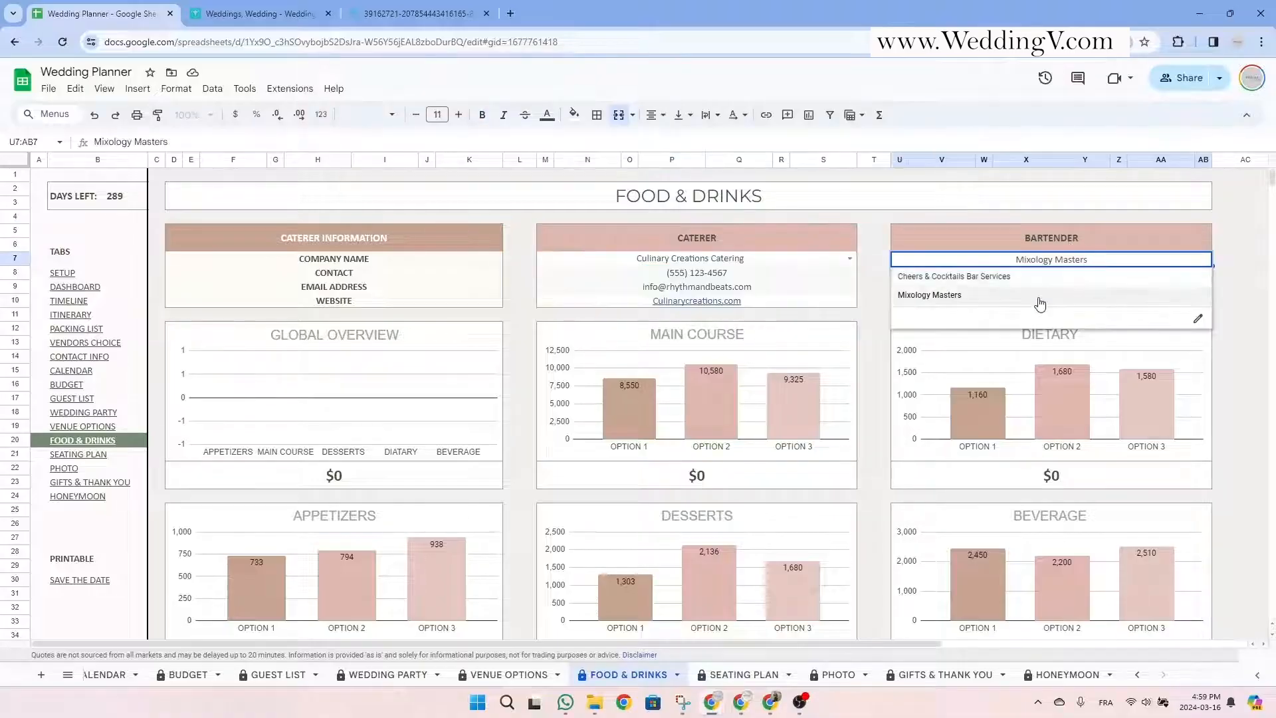
{"action": "left_click", "coordinate": [1111, 232]}
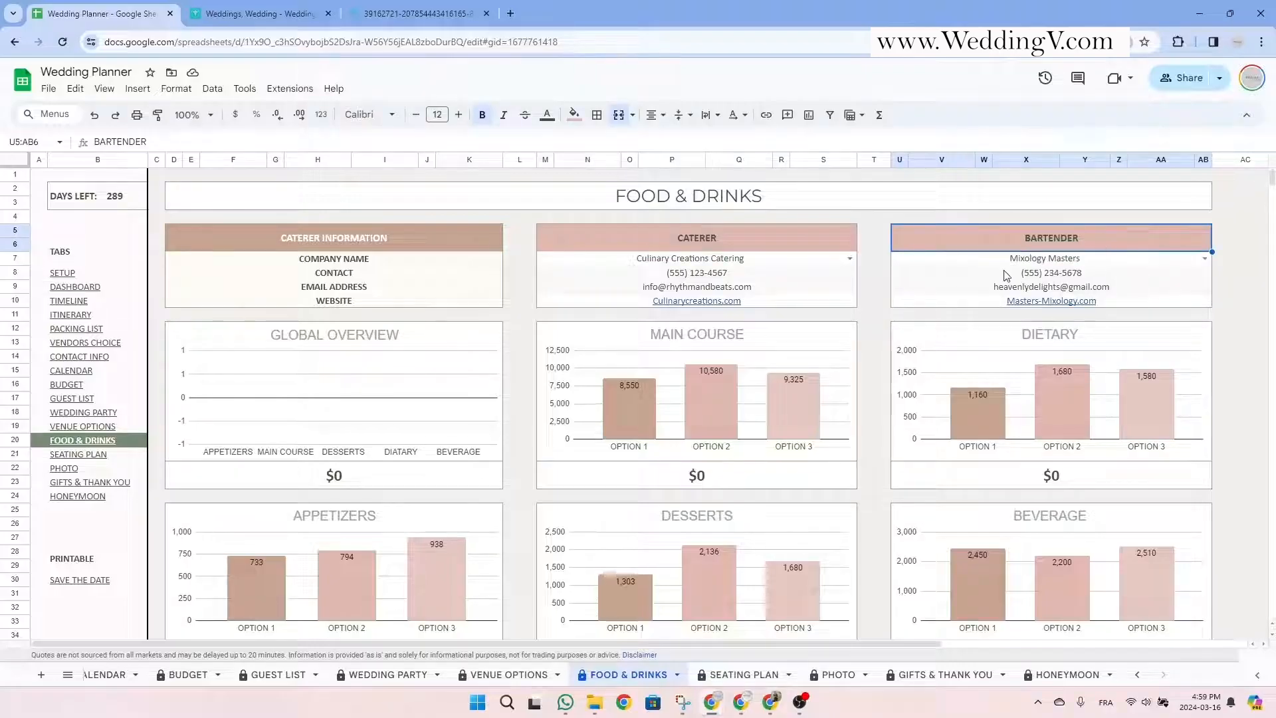
Check the caterer's and bartender's phone, email and website entries.
{"action": "left_click_drag", "start_coordinate": [771, 274], "coordinate": [772, 289]}
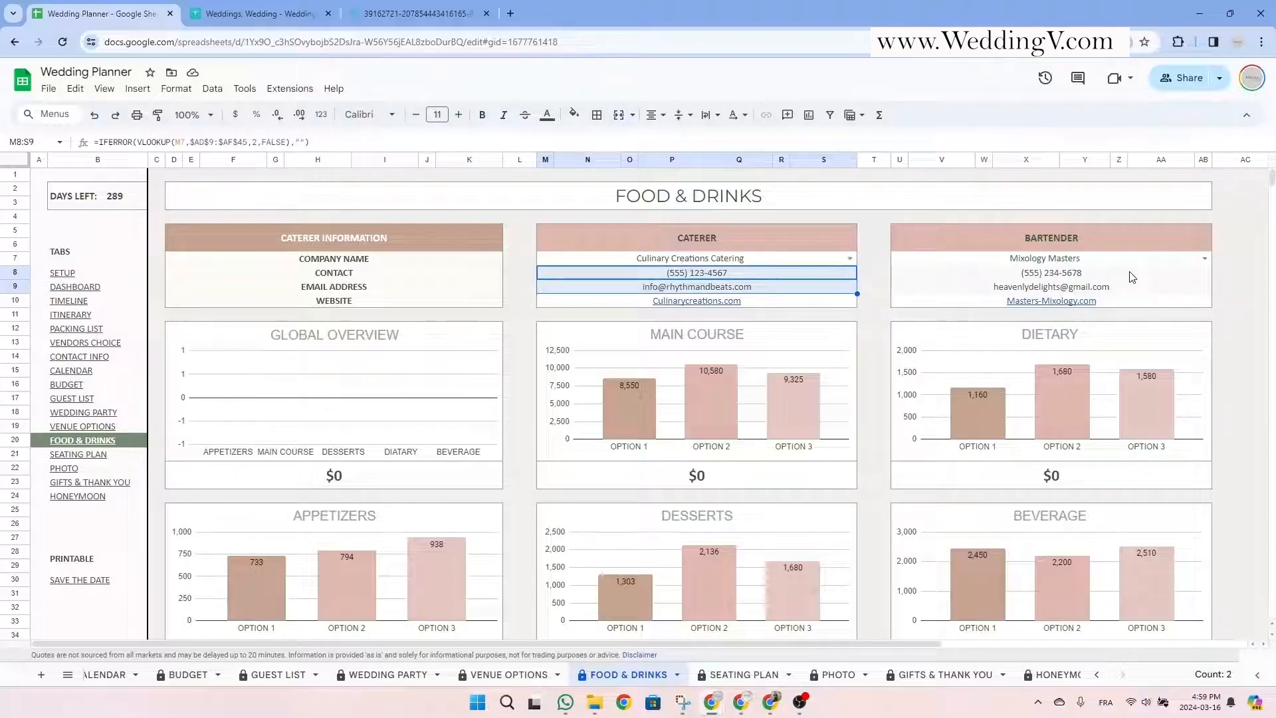
{"action": "left_click_drag", "start_coordinate": [1133, 273], "coordinate": [1131, 289]}
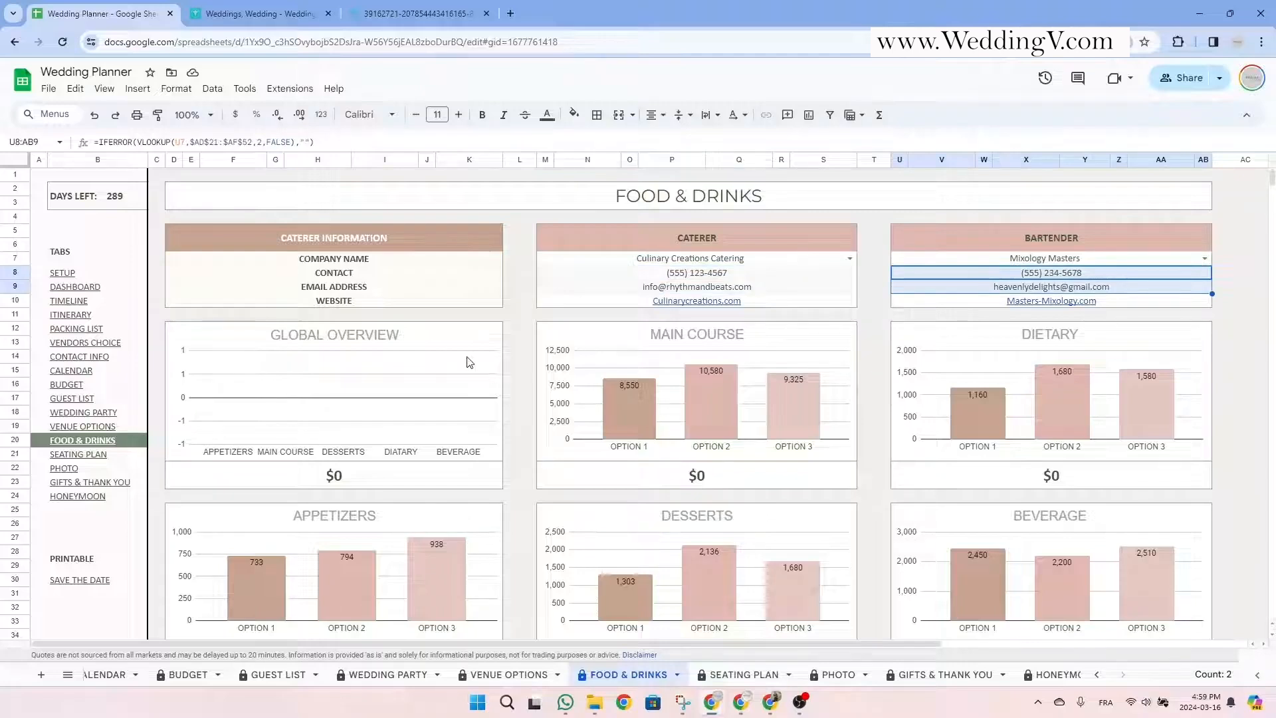
{"action": "left_click", "coordinate": [438, 302]}
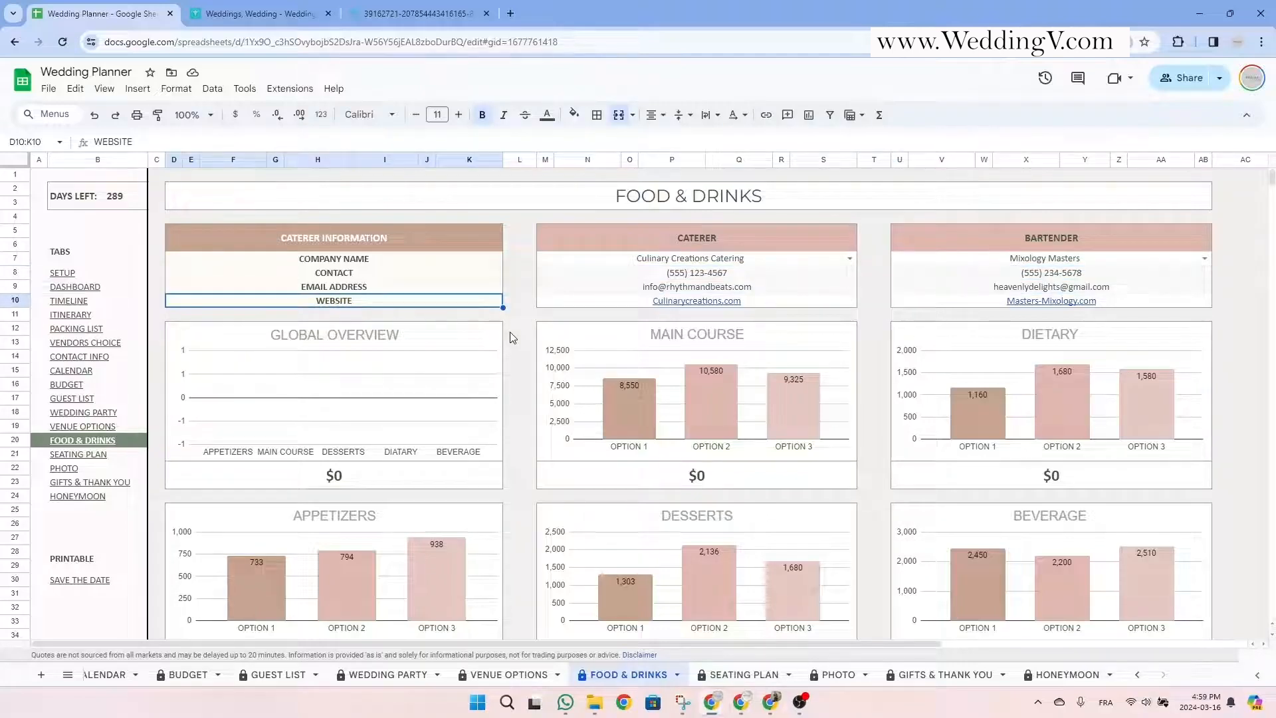
{"action": "mouse_move", "coordinate": [781, 306]}
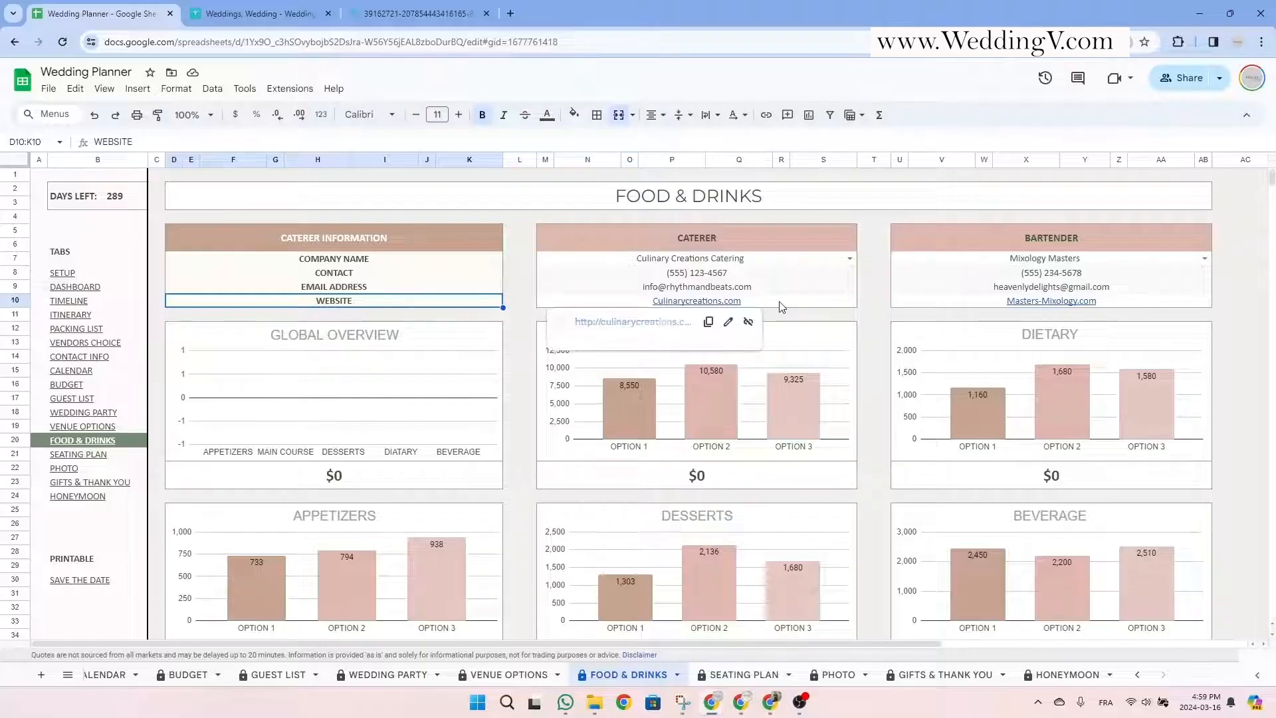
{"action": "left_click", "coordinate": [881, 319]}
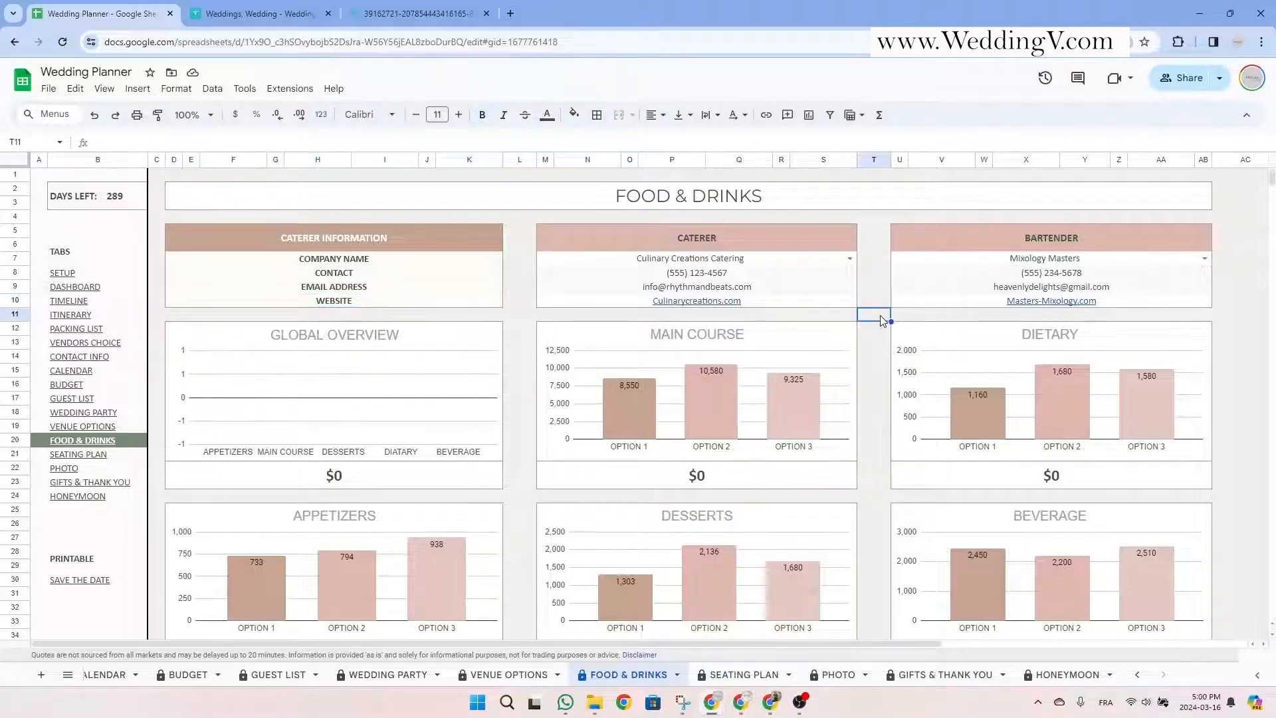
Select the Appetizers Options block and each option's appetizer checkbox.
{"action": "left_click", "coordinate": [928, 200]}
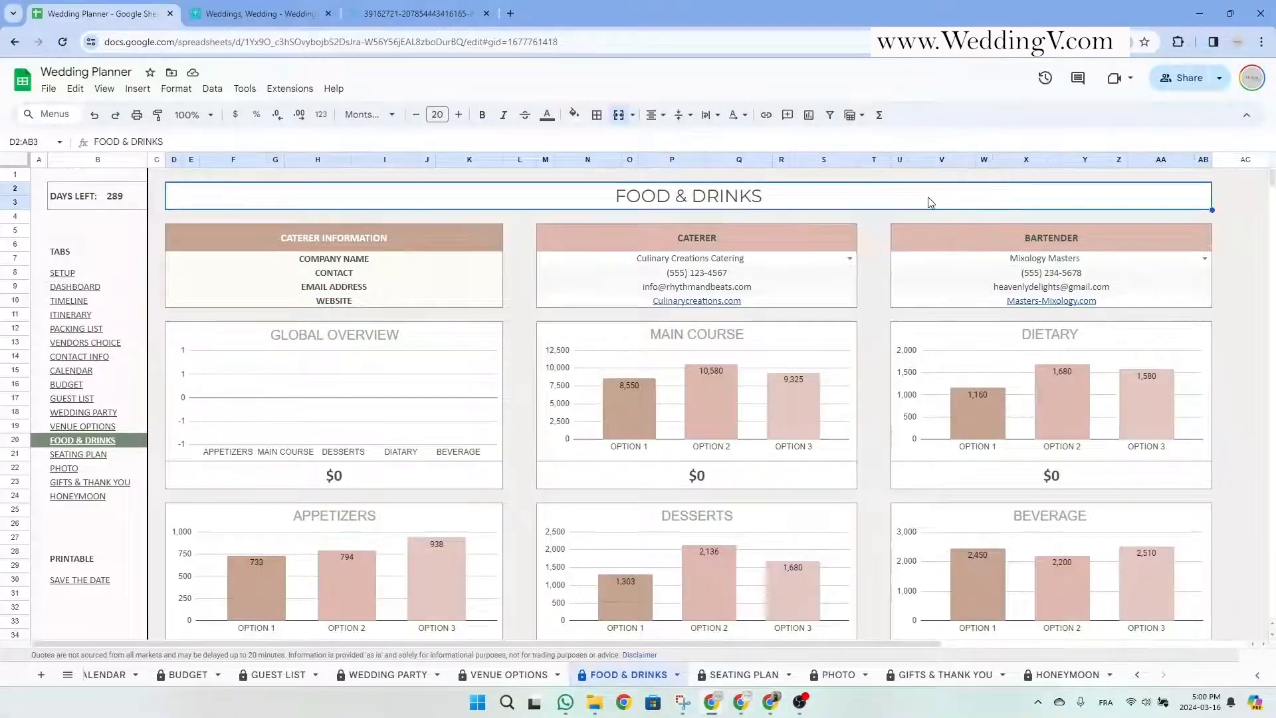
{"action": "scroll", "coordinate": [927, 196], "scroll_direction": "down", "scroll_amount": 10}
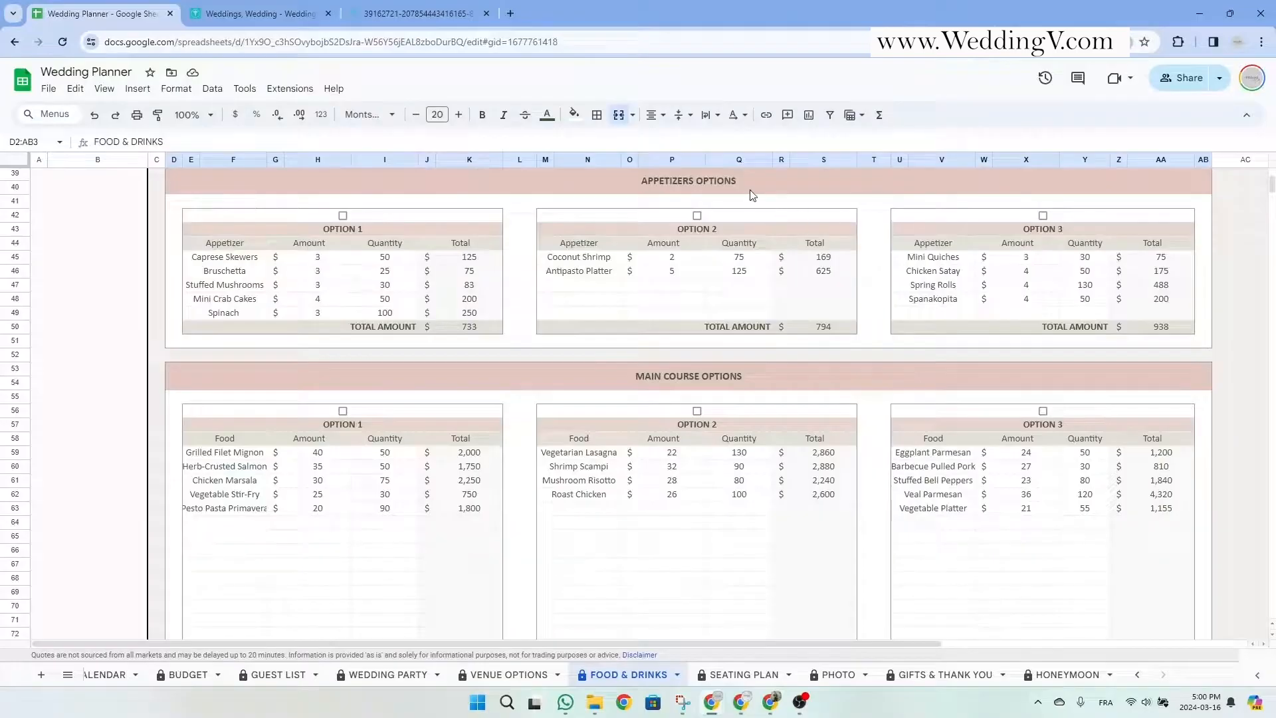
{"action": "left_click_drag", "start_coordinate": [751, 193], "coordinate": [744, 348]}
{"action": "left_click", "coordinate": [418, 214]}
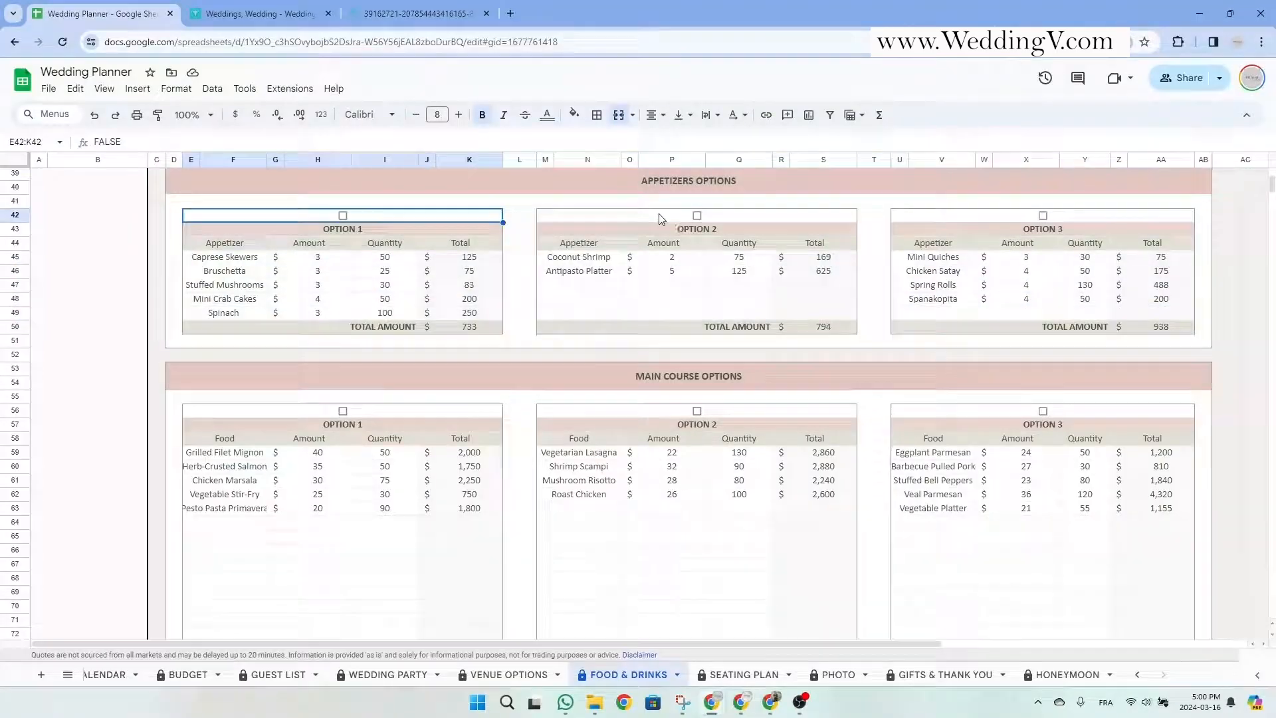
{"action": "left_click", "coordinate": [665, 214]}
{"action": "left_click", "coordinate": [955, 214]}
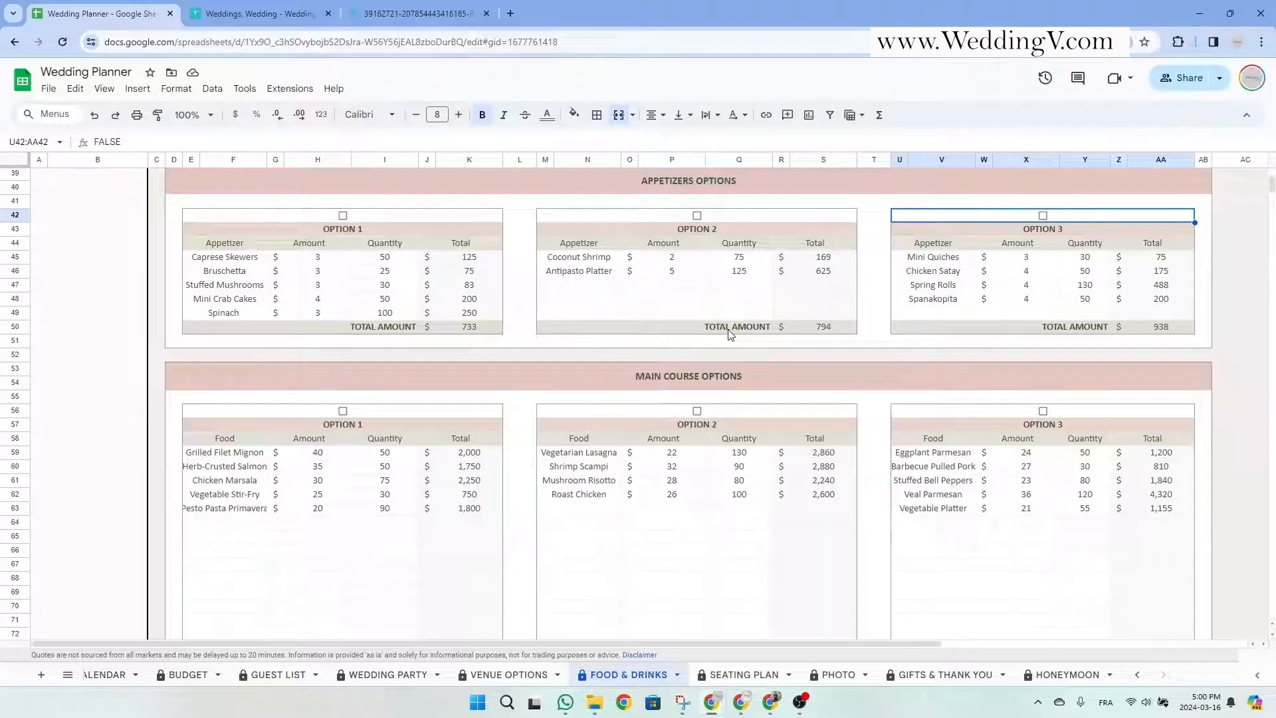
Review the Appetizers, Main Course, Desserts, Dietary and Beverage option sections, then return to the top.
{"action": "left_click", "coordinate": [766, 192]}
{"action": "left_click", "coordinate": [738, 380]}
{"action": "scroll", "coordinate": [739, 380], "scroll_direction": "down", "scroll_amount": 6}
{"action": "left_click", "coordinate": [704, 314]}
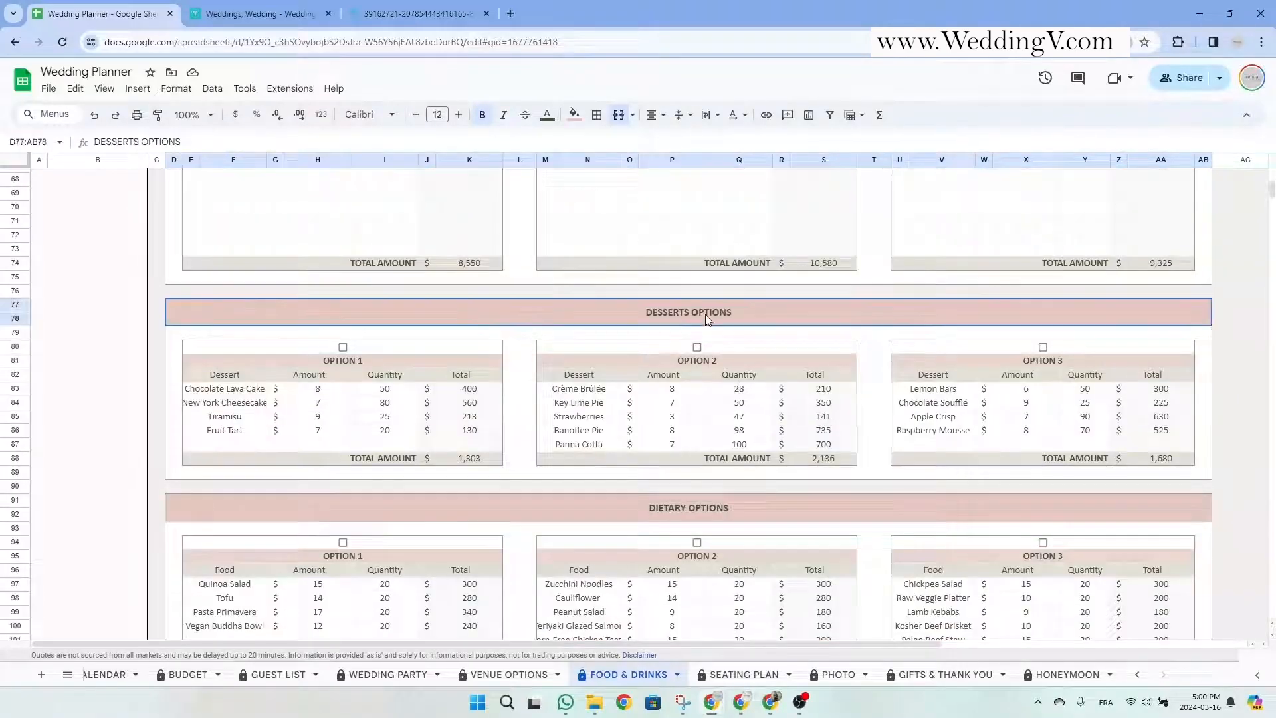
{"action": "left_click", "coordinate": [695, 516]}
{"action": "scroll", "coordinate": [694, 517], "scroll_direction": "down", "scroll_amount": 5}
{"action": "left_click", "coordinate": [698, 506]}
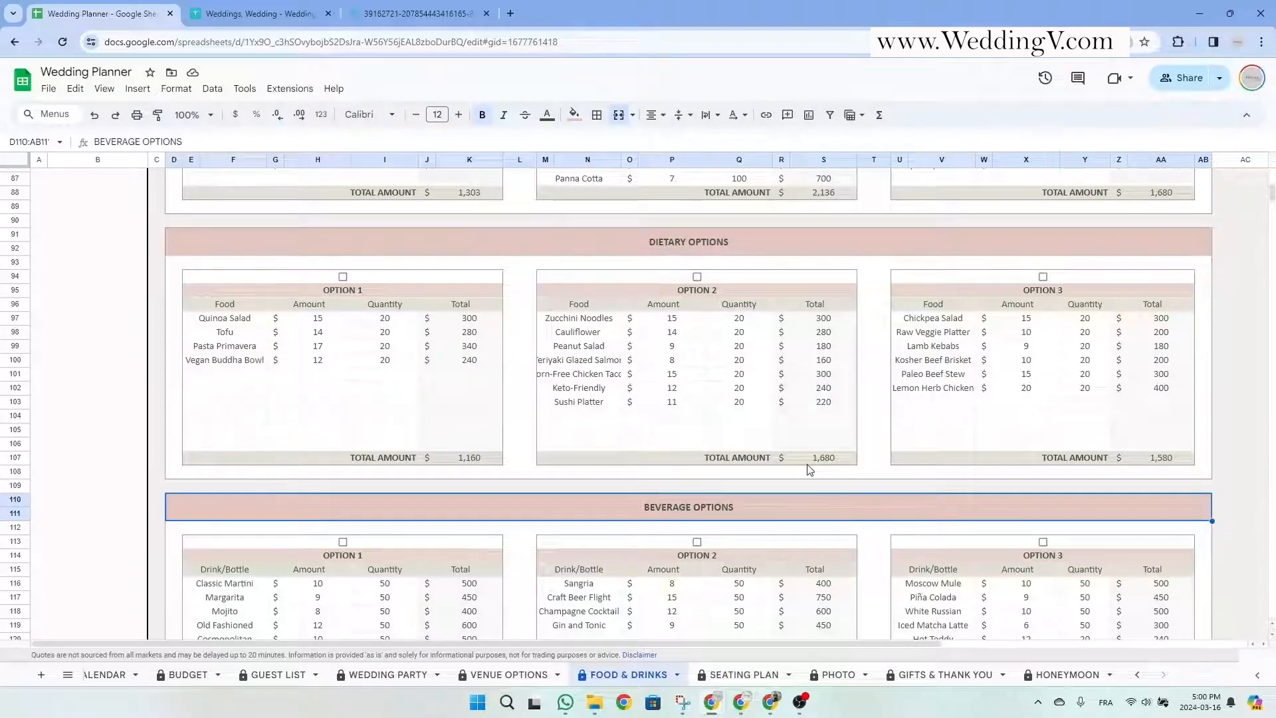
{"action": "scroll", "coordinate": [809, 469], "scroll_direction": "up", "scroll_amount": 15}
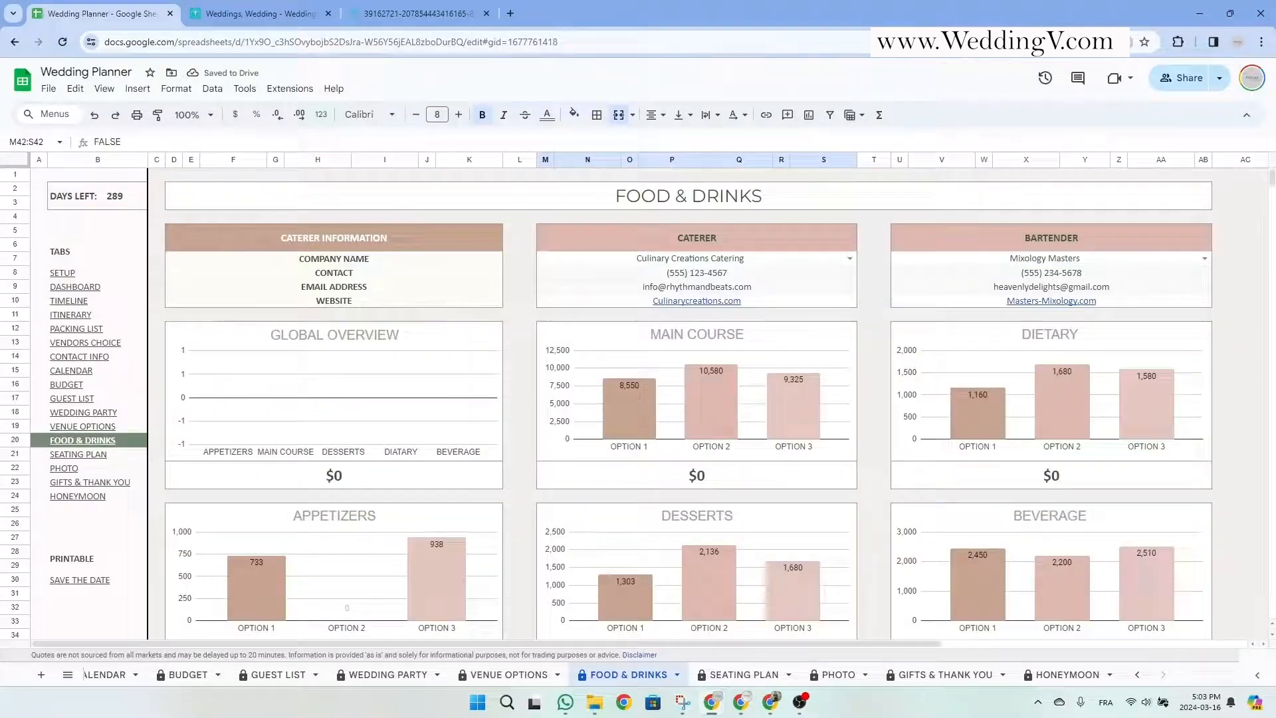
Locate Option 2's first empty row in the Appetizers Options table.
{"action": "left_click", "coordinate": [759, 238]}
{"action": "left_click", "coordinate": [1007, 241]}
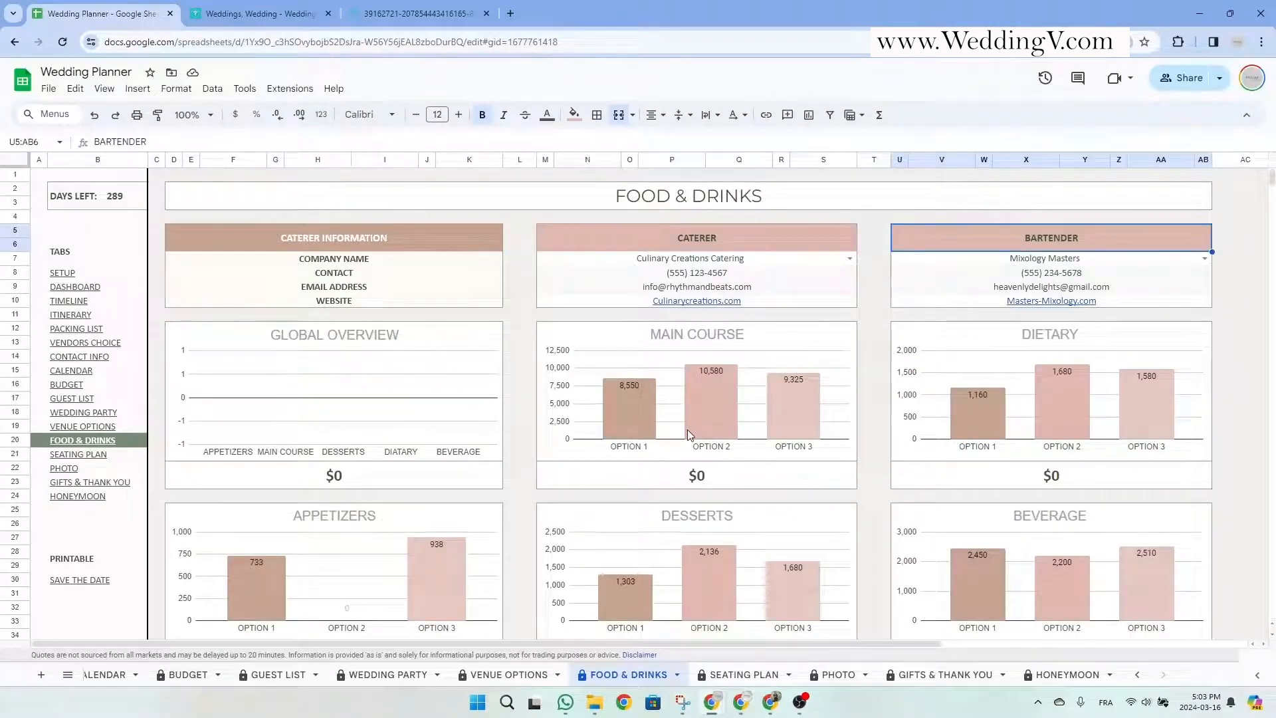
{"action": "scroll", "coordinate": [687, 433], "scroll_direction": "down", "scroll_amount": 4}
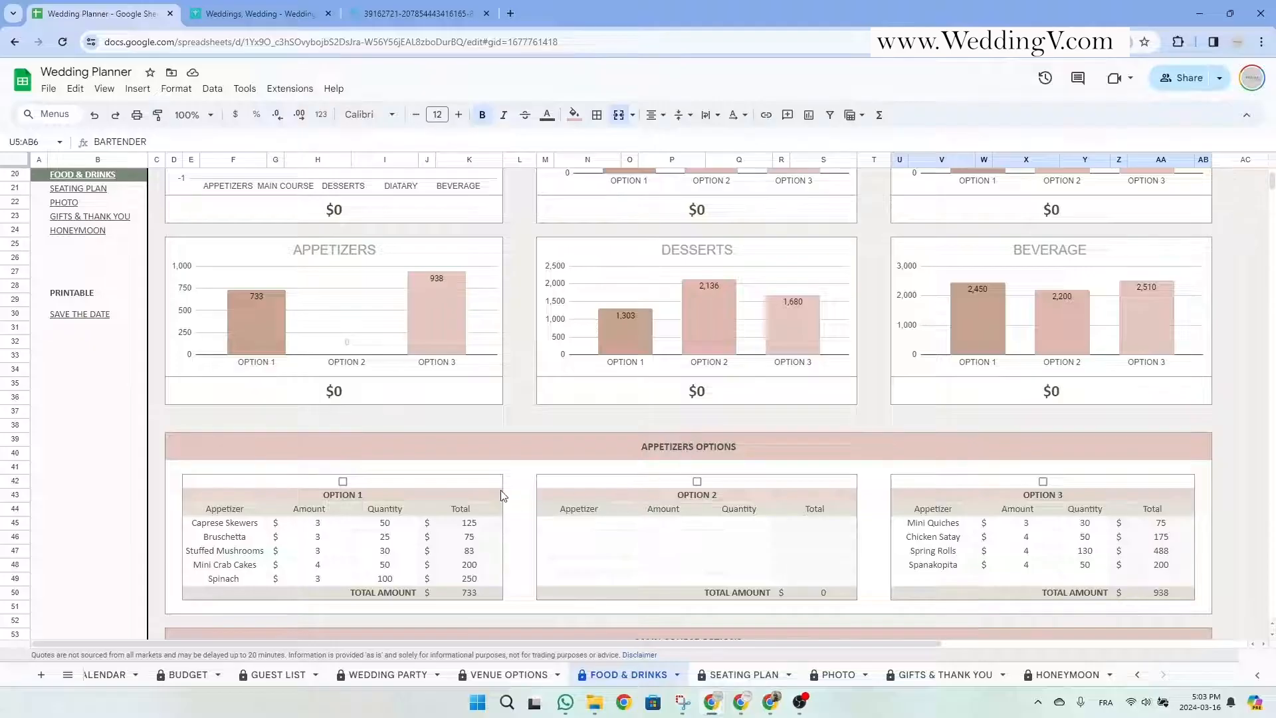
{"action": "left_click", "coordinate": [452, 497]}
{"action": "left_click", "coordinate": [578, 523]}
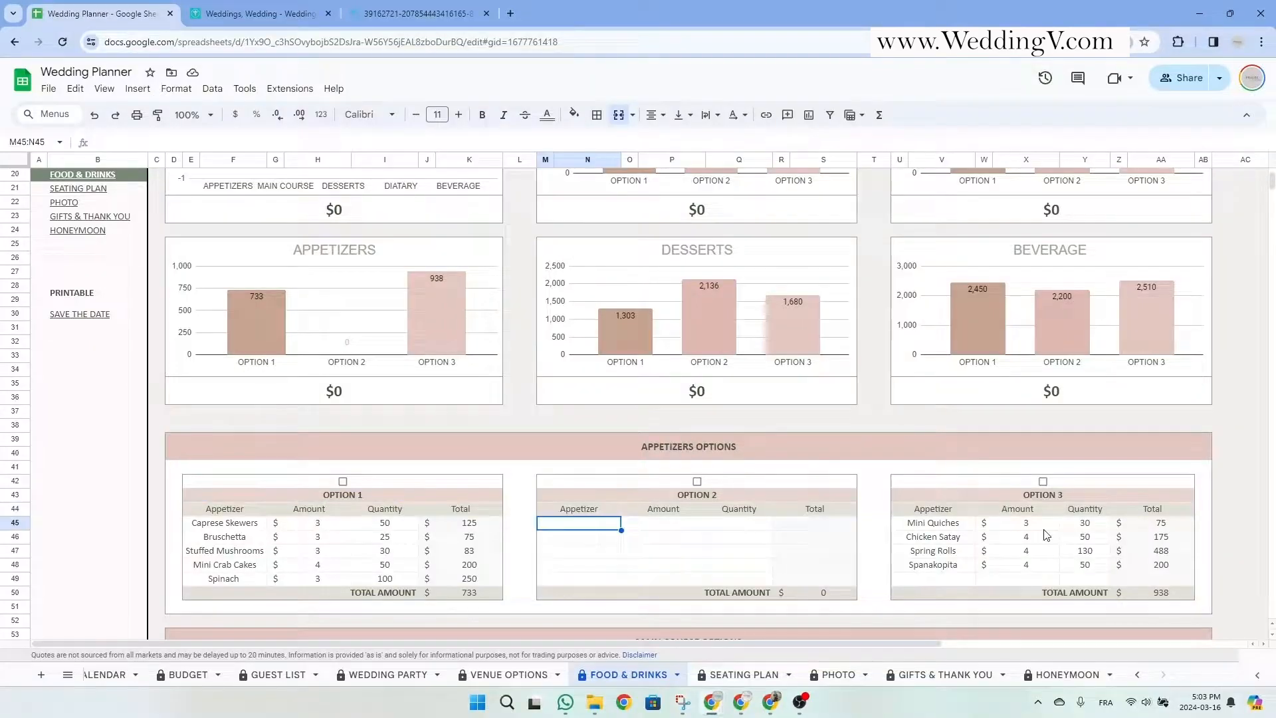
{"action": "left_click", "coordinate": [405, 493]}
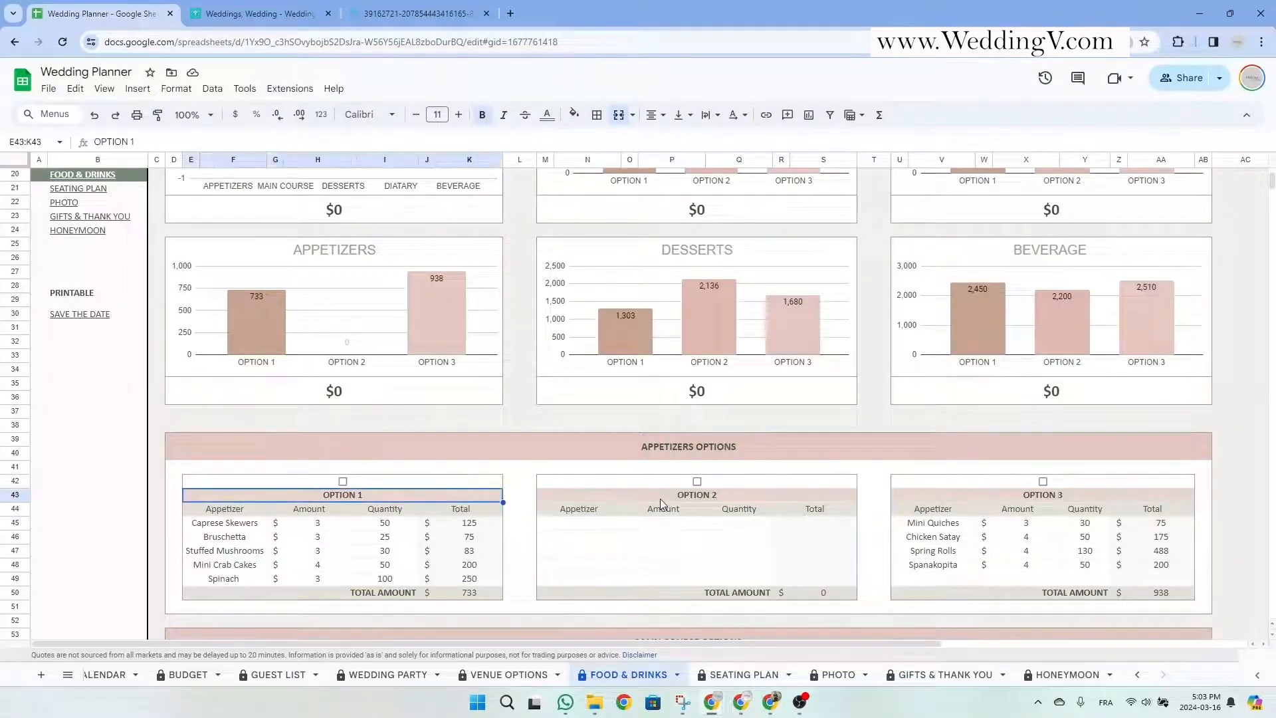
{"action": "left_click", "coordinate": [988, 499]}
{"action": "left_click", "coordinate": [695, 499]}
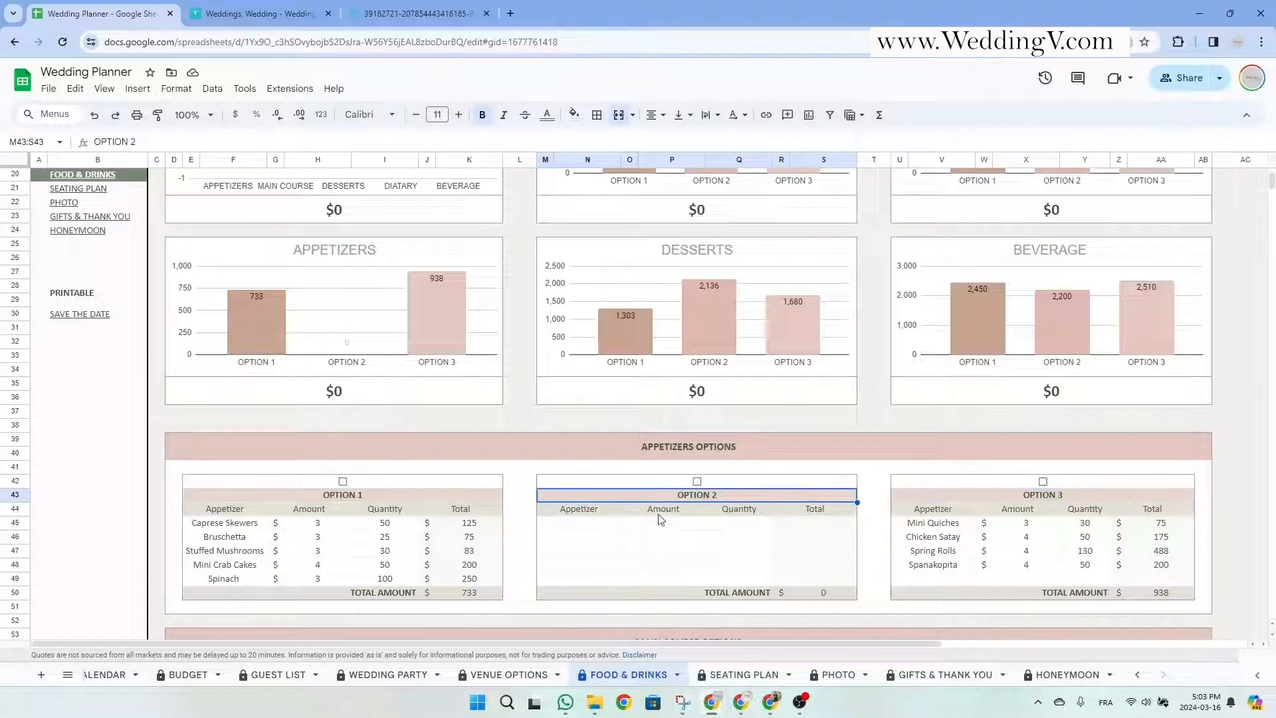
{"action": "left_click", "coordinate": [579, 525]}
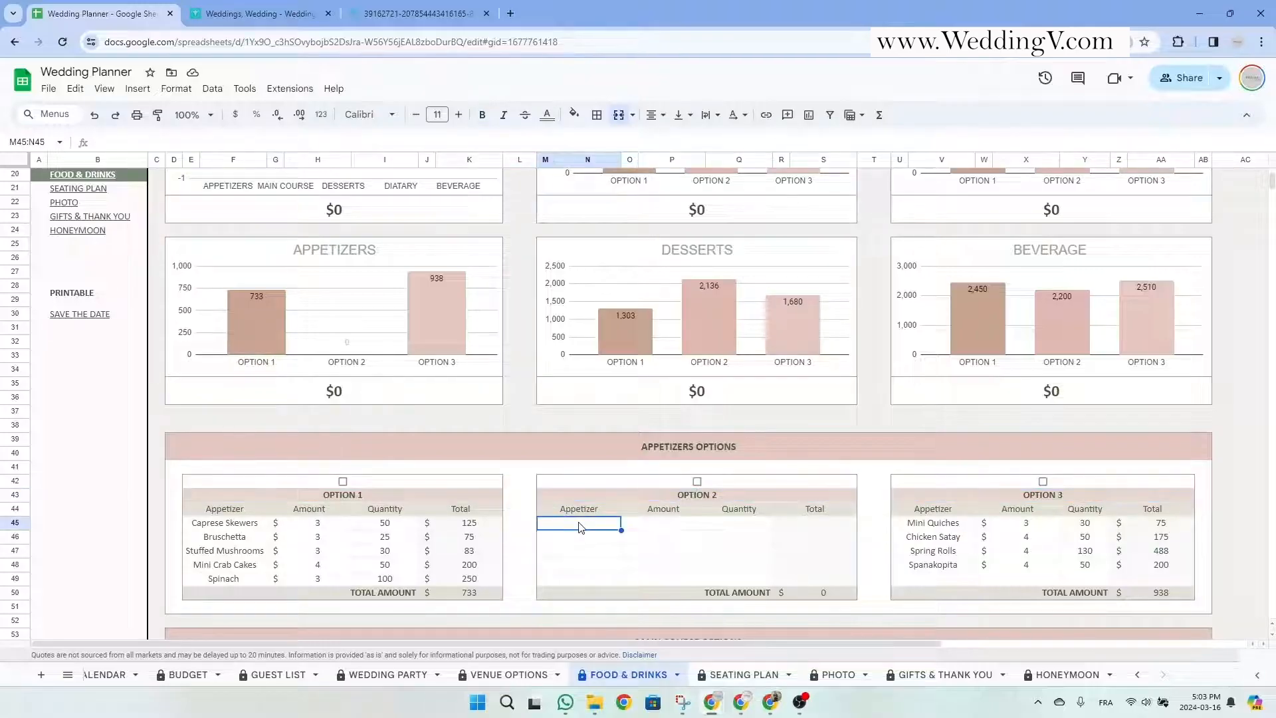
Enter Coconut Shrimps with amount 2 and price 75 in Option 2.
{"action": "type", "text": "Coconut S"}
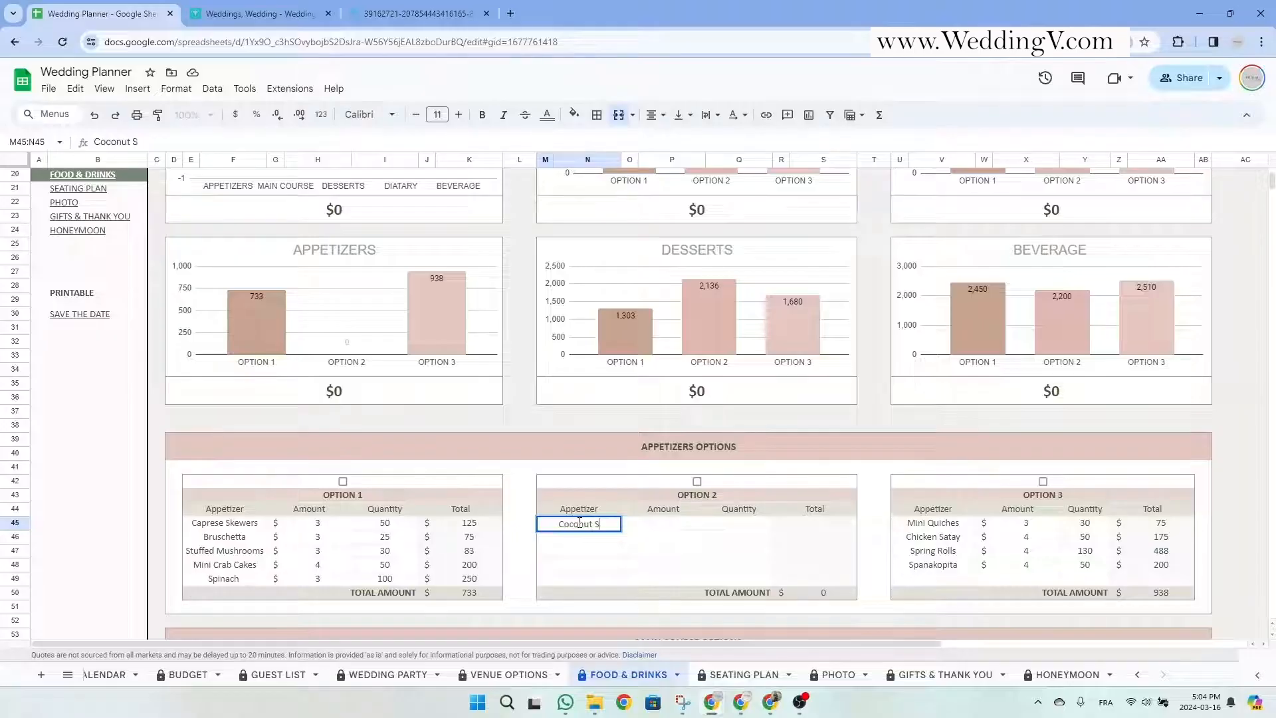
{"action": "type", "text": "hrimps"}
{"action": "key", "text": "Tab"}
{"action": "type", "text": "2"}
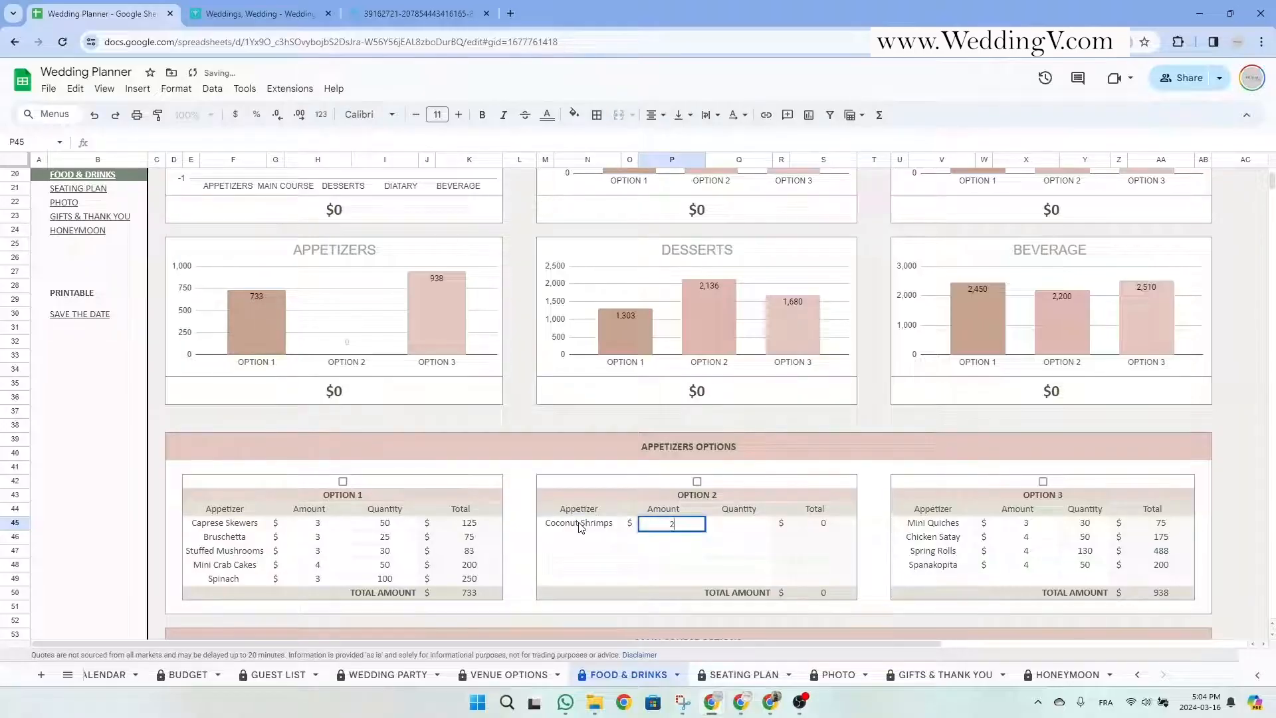
{"action": "key", "text": "Tab"}
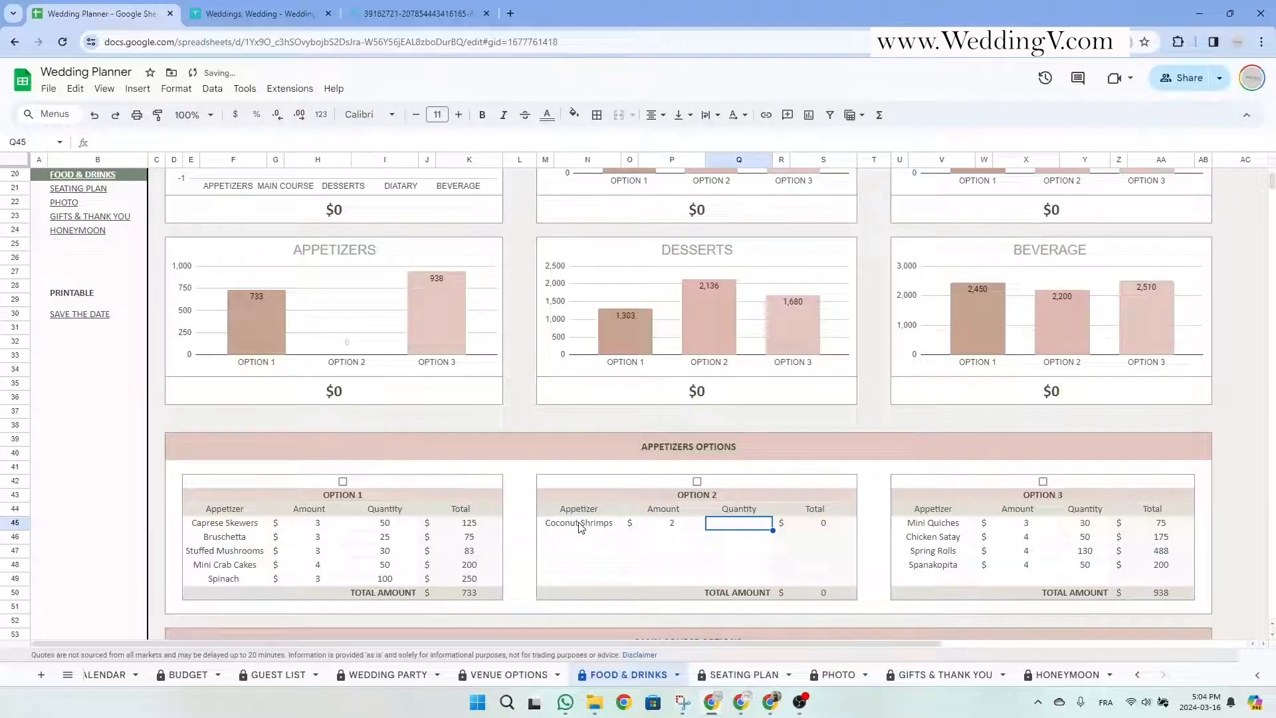
{"action": "type", "text": "75"}
{"action": "key", "text": "Return"}
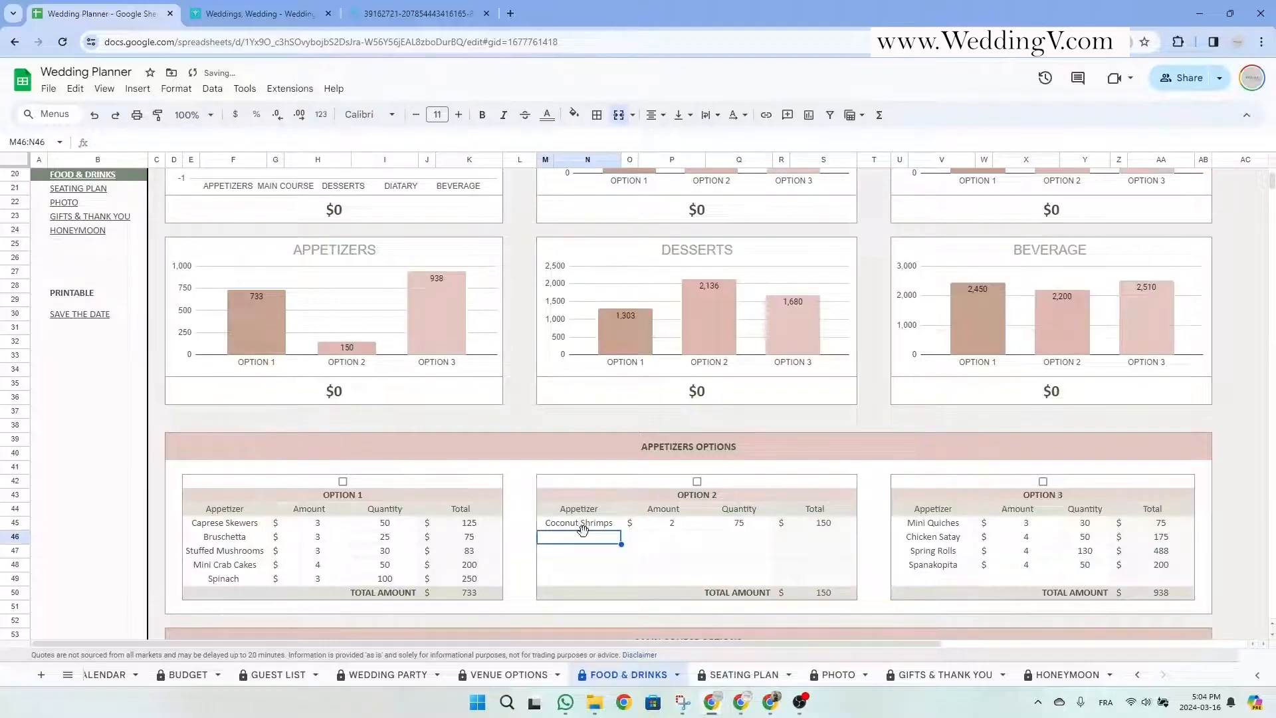
Add Antipasti platter at 5 × 125 and select Option 2's totals to check the sum.
{"action": "type", "text": "An"}
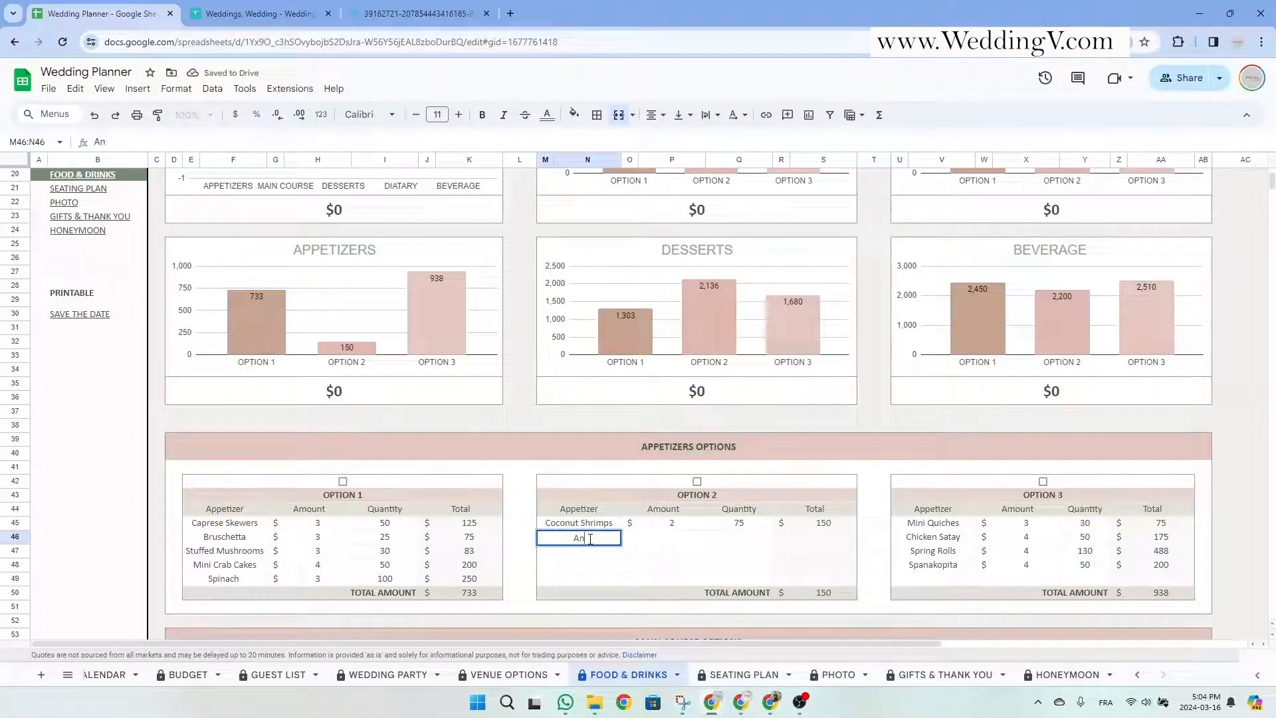
{"action": "type", "text": "tipasy"}
{"action": "key", "text": "BackSpace"}
{"action": "type", "text": "ti"}
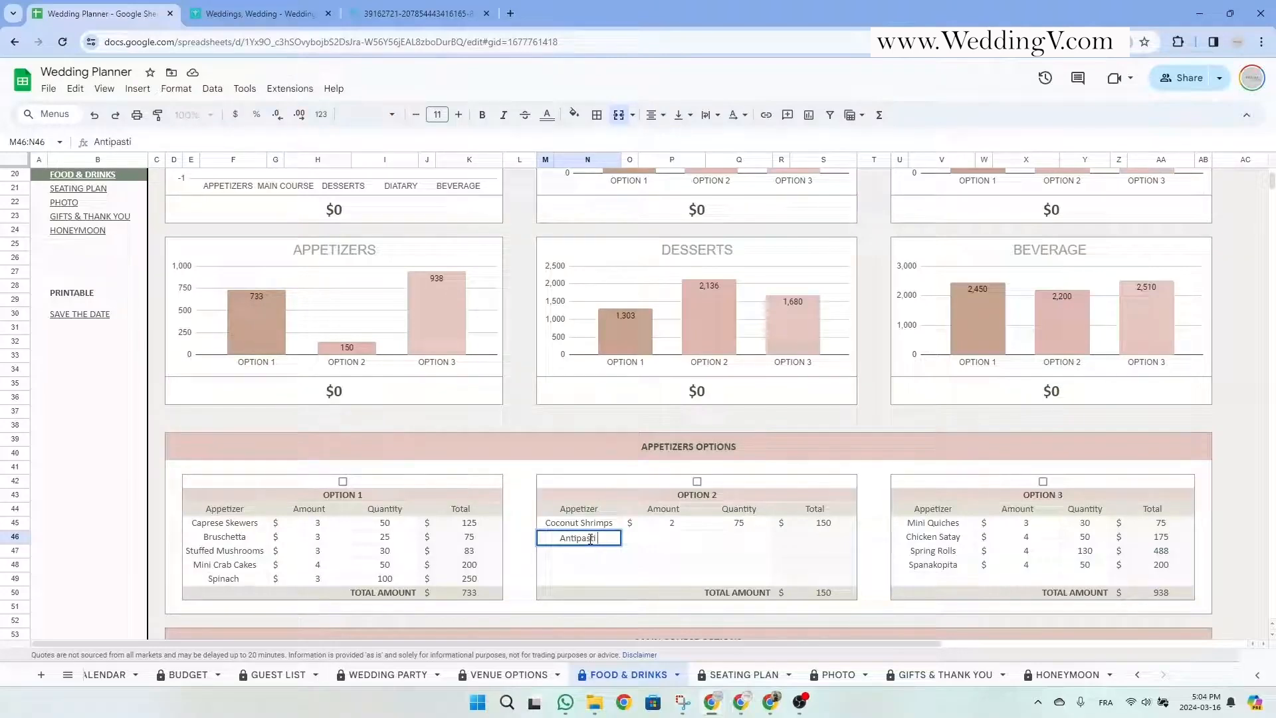
{"action": "type", "text": " platter"}
{"action": "key", "text": "Tab"}
{"action": "type", "text": "5"}
{"action": "key", "text": "Tab"}
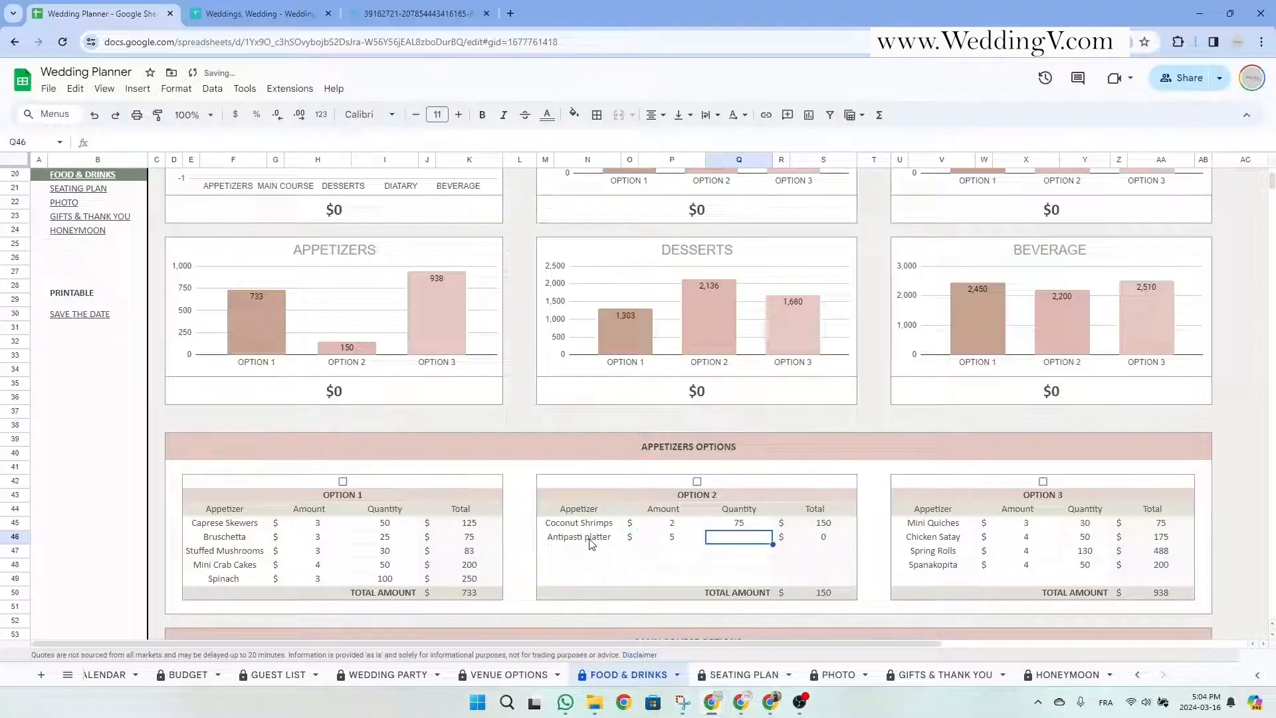
{"action": "type", "text": "125"}
{"action": "key", "text": "Return"}
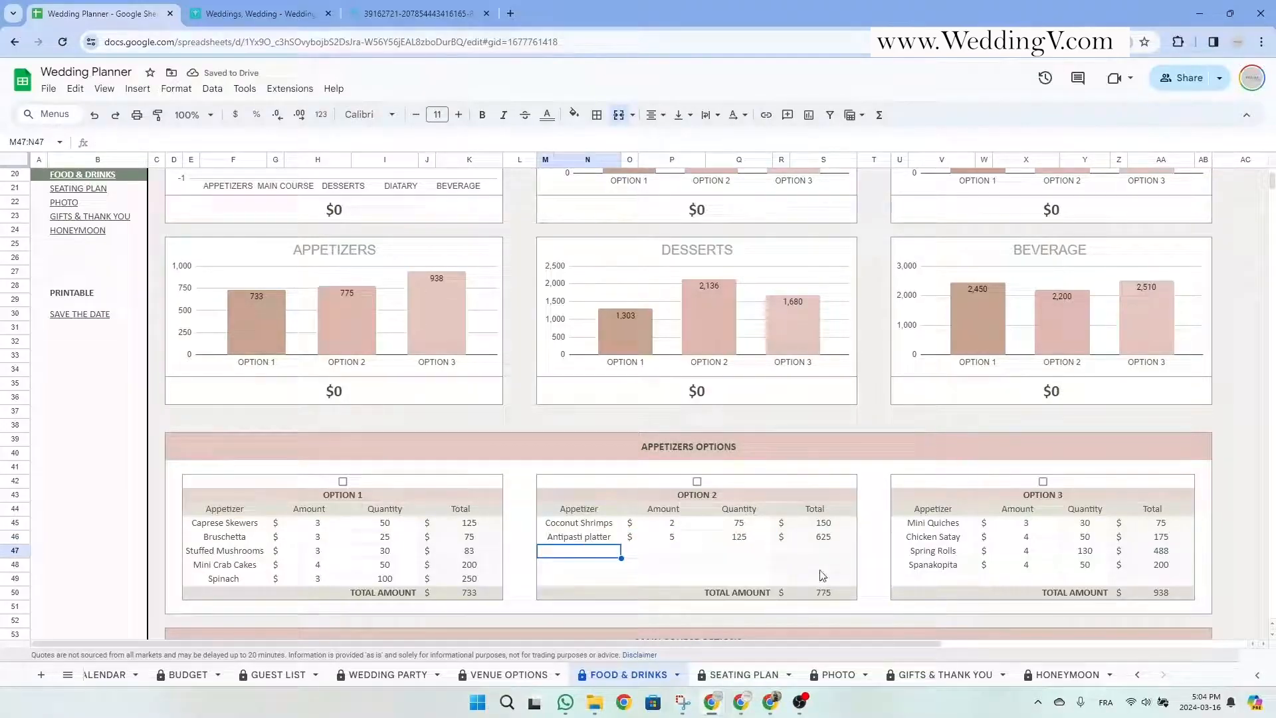
{"action": "left_click_drag", "start_coordinate": [808, 524], "coordinate": [814, 585]}
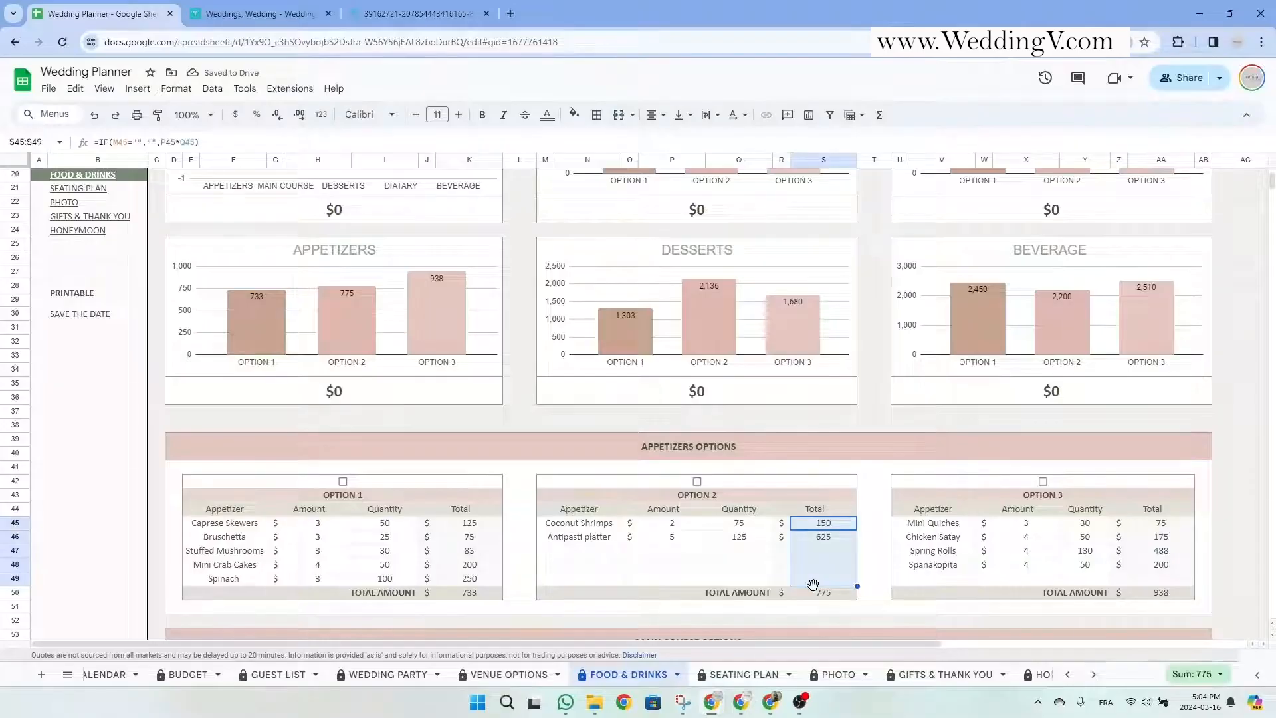
Tick Option 2 for appetizers and main course, then check the $10,580 main course total.
{"action": "left_click", "coordinate": [793, 596]}
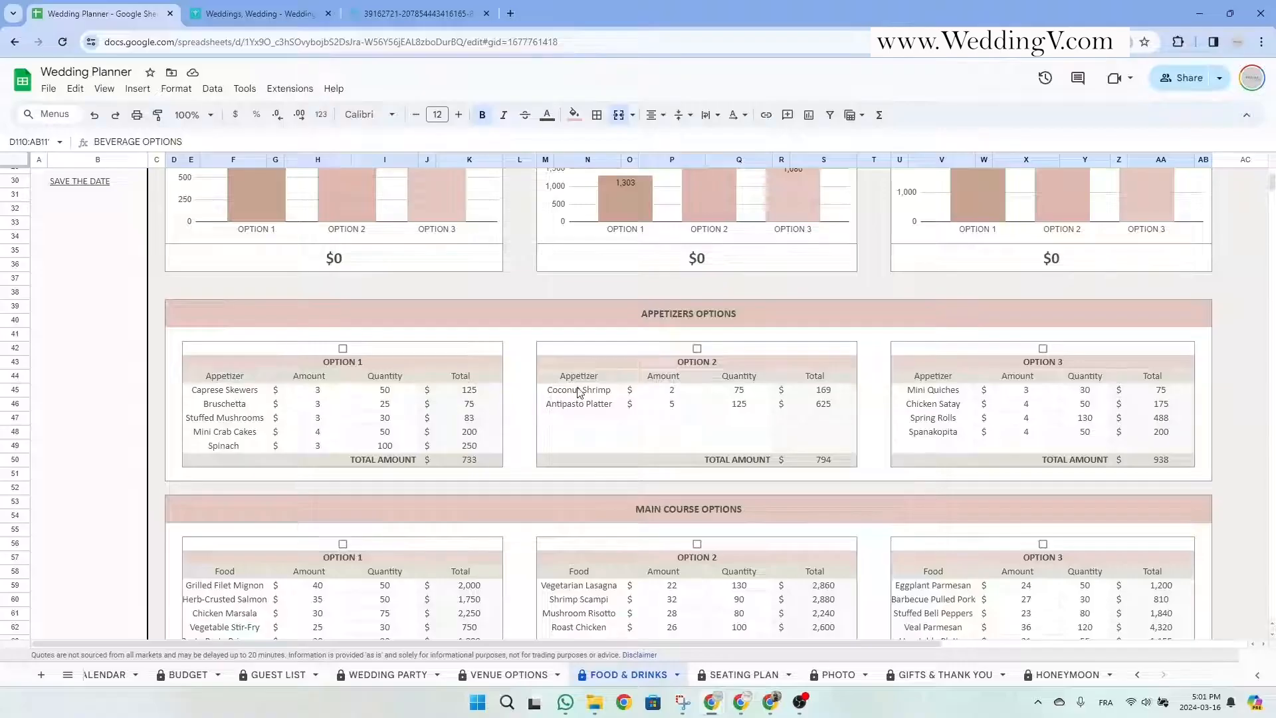
{"action": "left_click", "coordinate": [697, 348]}
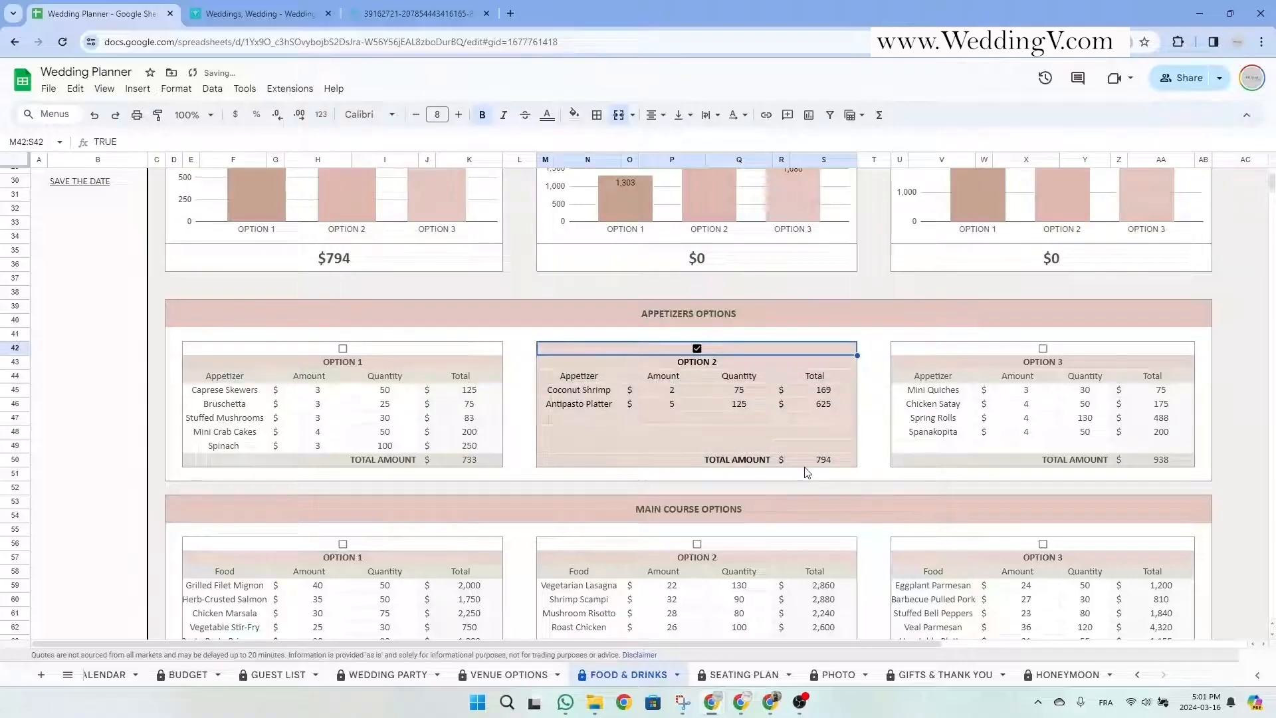
{"action": "left_click", "coordinate": [699, 543]}
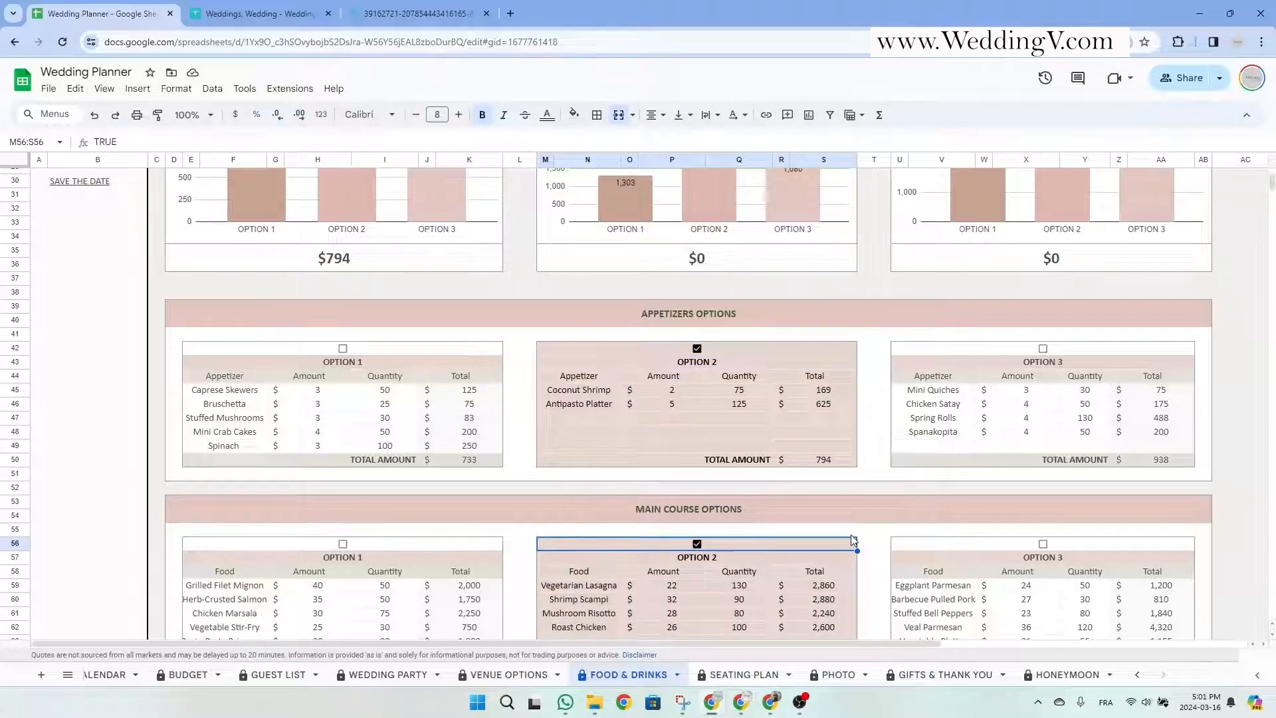
{"action": "scroll", "coordinate": [851, 534], "scroll_direction": "up", "scroll_amount": 10}
{"action": "left_click", "coordinate": [690, 477]}
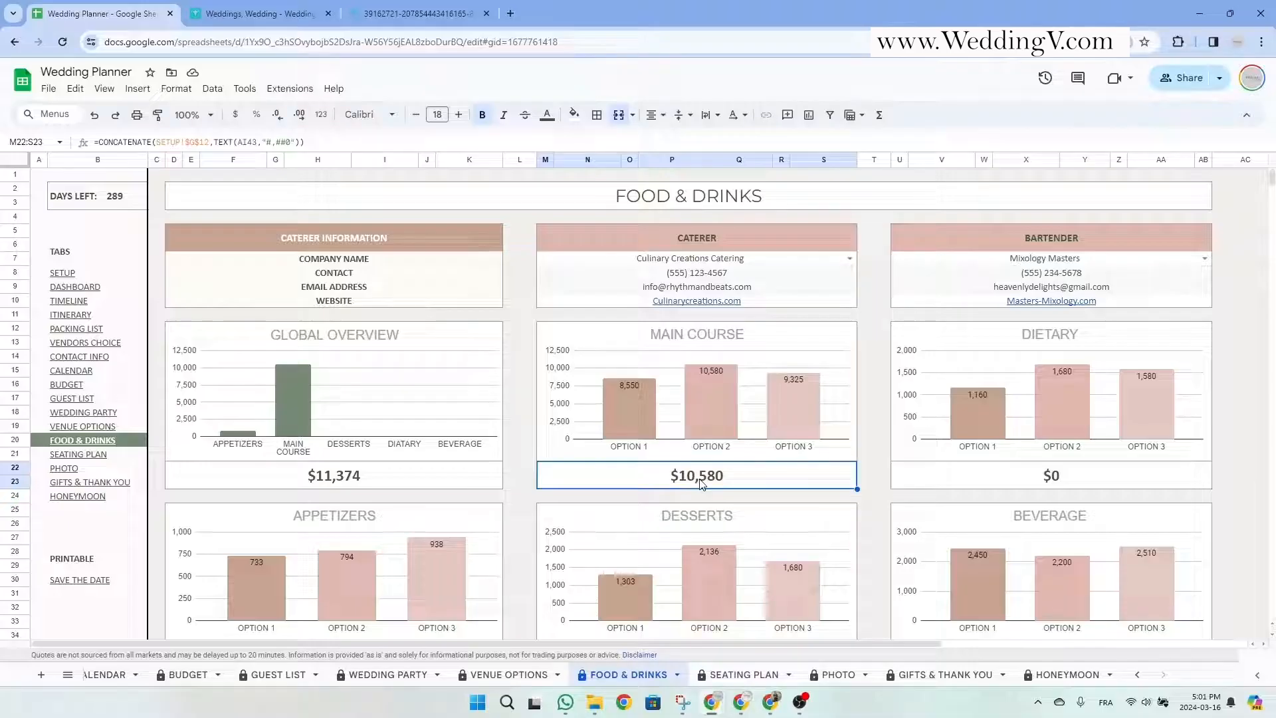
{"action": "left_click", "coordinate": [372, 475]}
{"action": "scroll", "coordinate": [341, 472], "scroll_direction": "down", "scroll_amount": 2}
{"action": "left_click", "coordinate": [345, 525]}
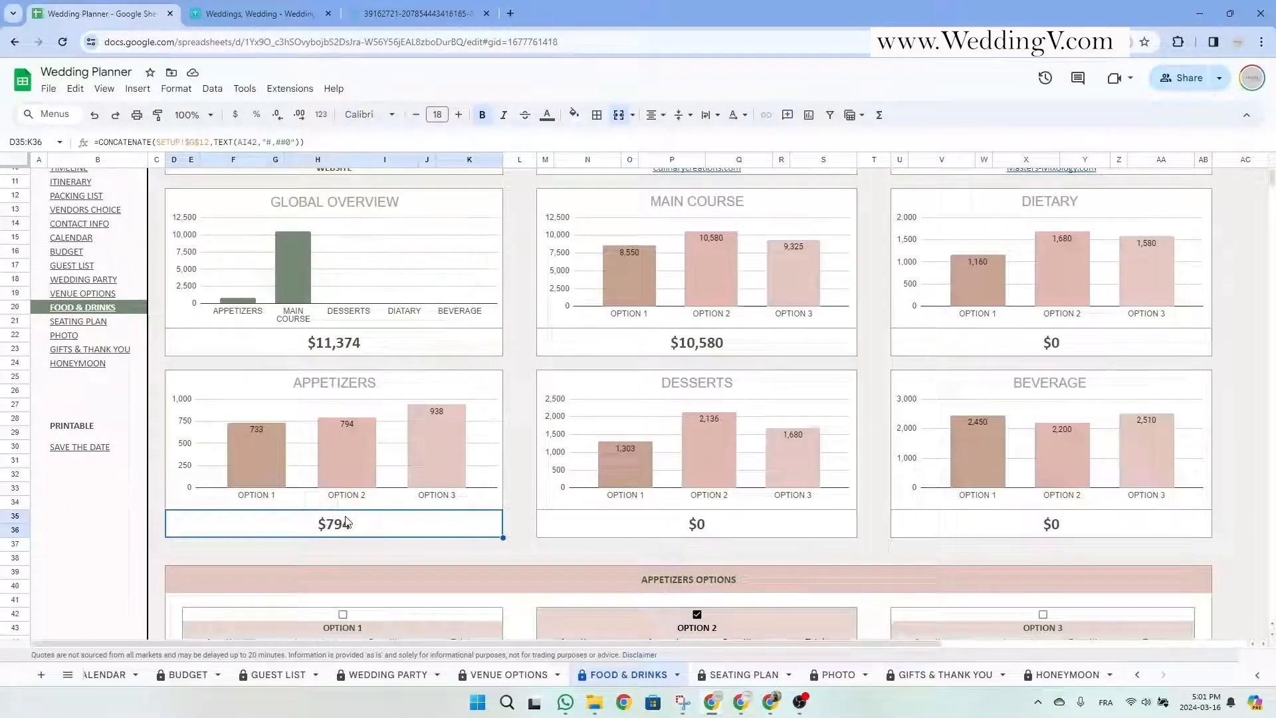
{"action": "scroll", "coordinate": [341, 525], "scroll_direction": "up", "scroll_amount": 3}
{"action": "left_click", "coordinate": [351, 479]}
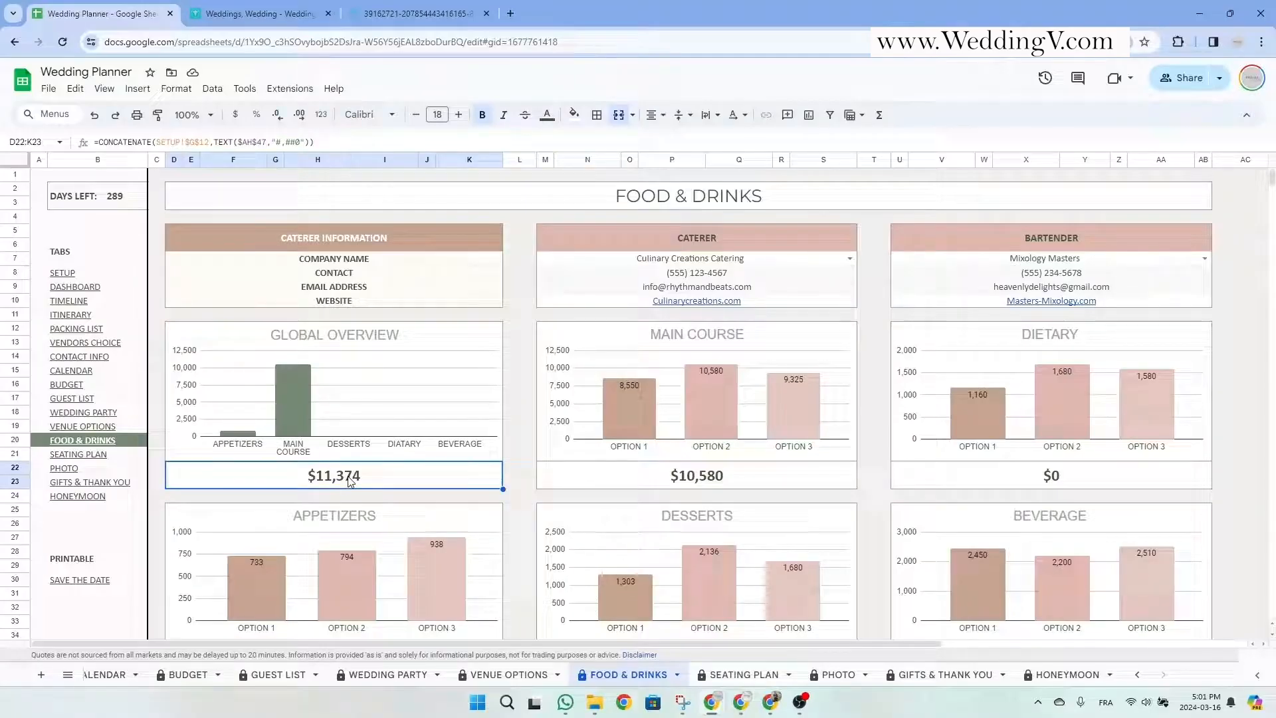
{"action": "scroll", "coordinate": [350, 480], "scroll_direction": "down", "scroll_amount": 2}
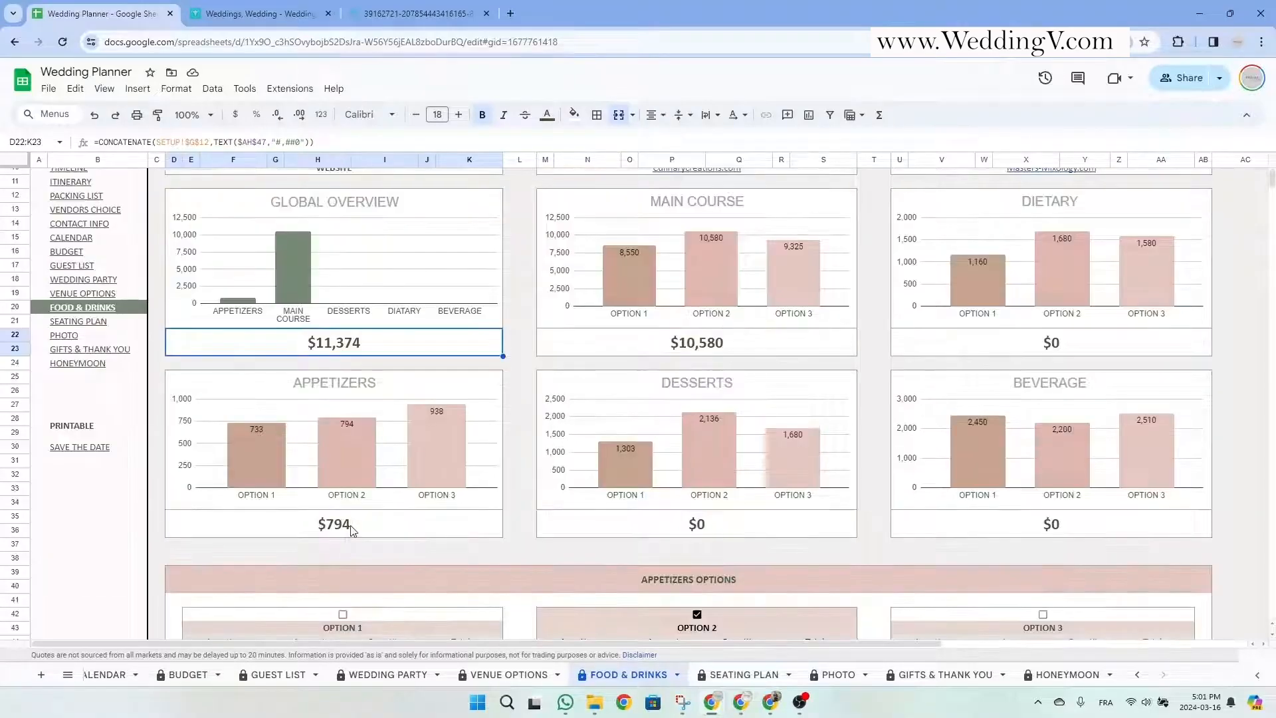
{"action": "left_click", "coordinate": [335, 524]}
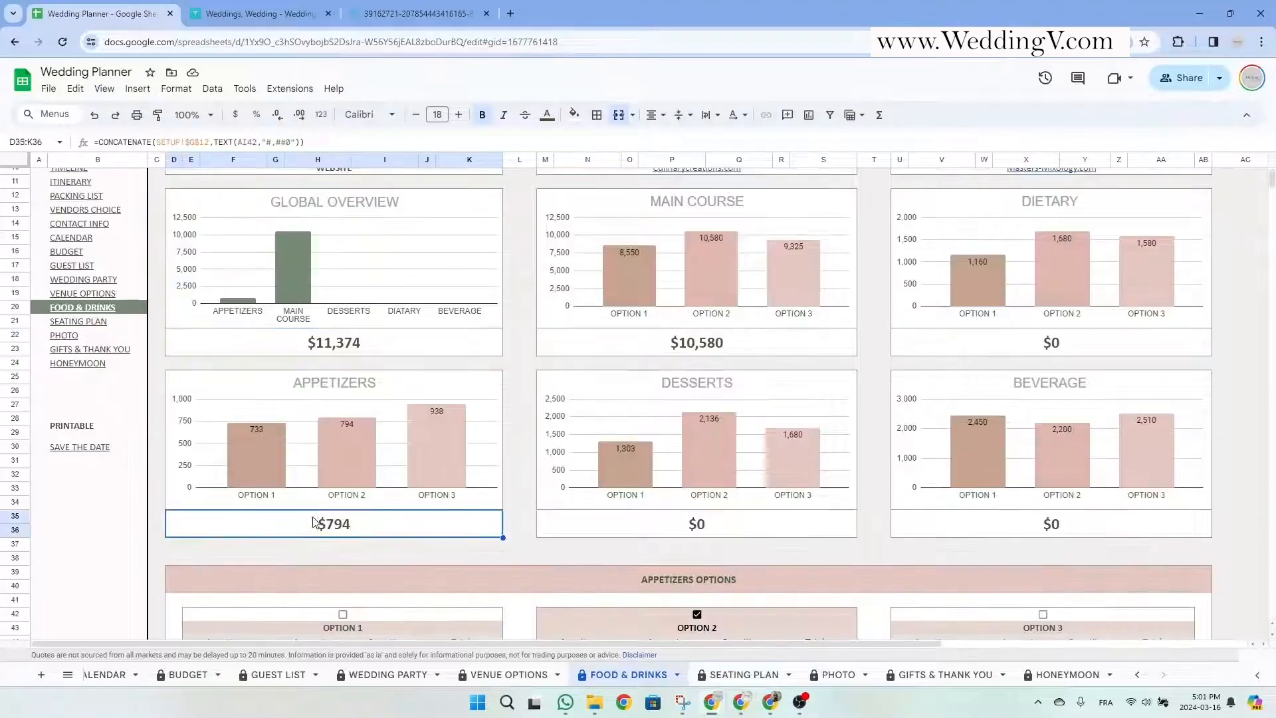
{"action": "left_click", "coordinate": [359, 350]}
{"action": "scroll", "coordinate": [647, 463], "scroll_direction": "down", "scroll_amount": 15}
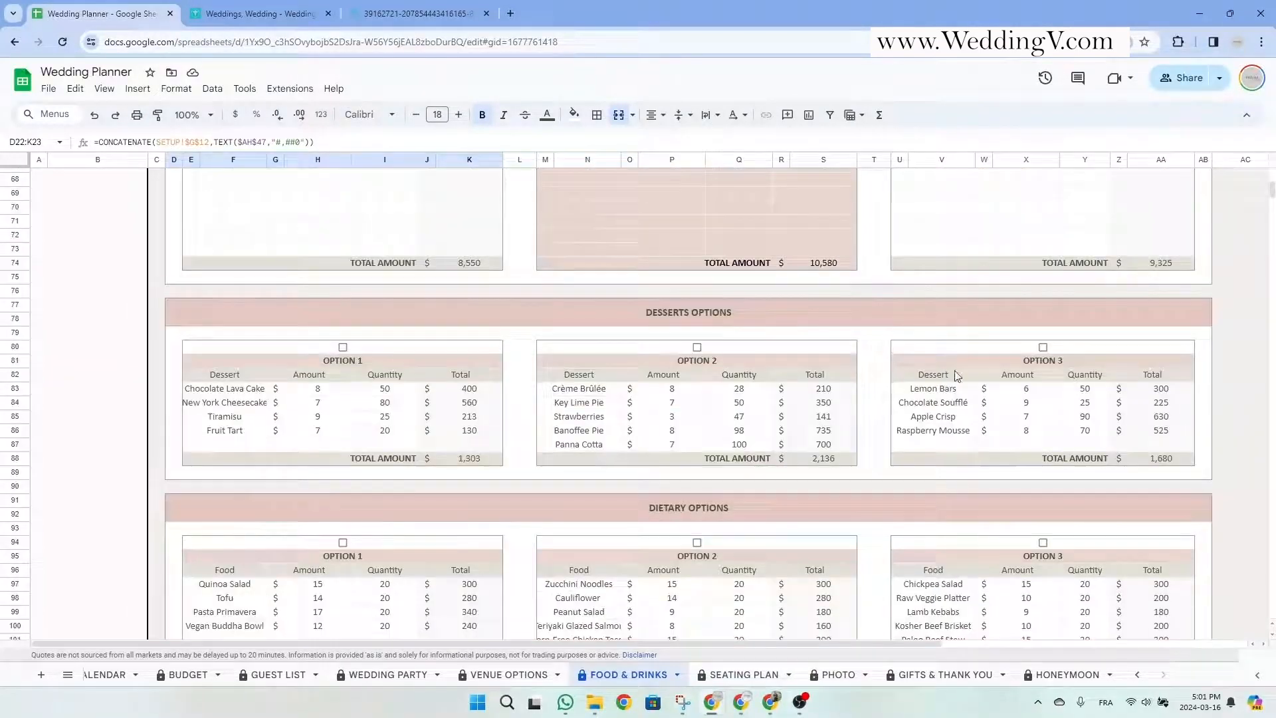
Choose Desserts Option 3, Dietary Option 1 and Beverage Option 2.
{"action": "left_click", "coordinate": [1043, 347]}
{"action": "scroll", "coordinate": [863, 475], "scroll_direction": "down", "scroll_amount": 2}
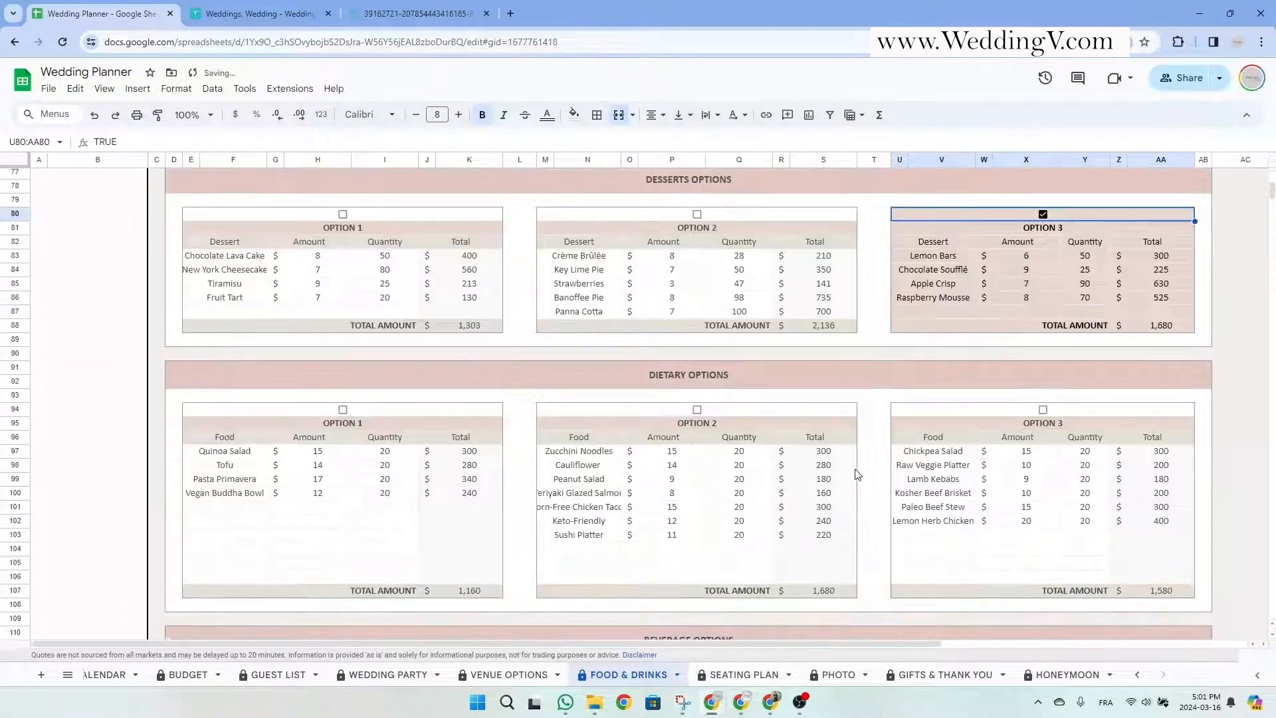
{"action": "left_click", "coordinate": [343, 408]}
{"action": "scroll", "coordinate": [593, 432], "scroll_direction": "down", "scroll_amount": 2}
{"action": "scroll", "coordinate": [594, 432], "scroll_direction": "down", "scroll_amount": 3}
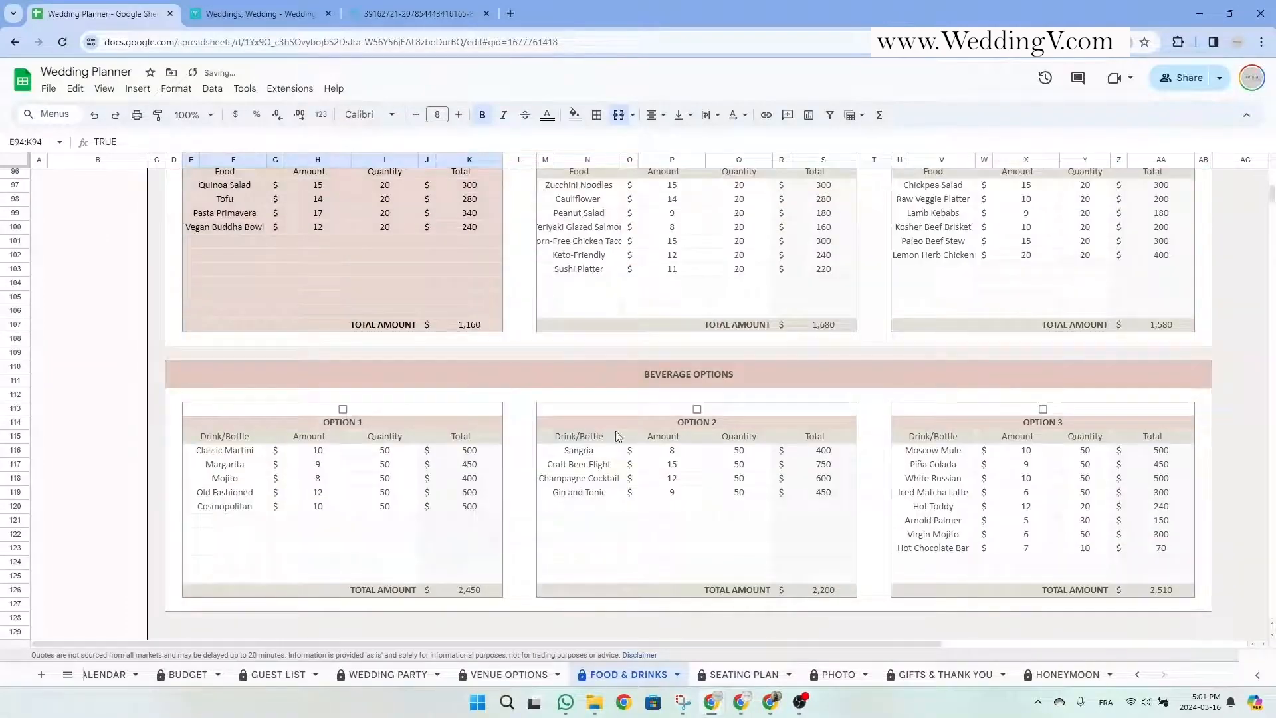
{"action": "left_click", "coordinate": [696, 410]}
Check the $1,160 dietary, $1,680 desserts, $2,200 beverage and $16,414 overall totals.
{"action": "scroll", "coordinate": [745, 470], "scroll_direction": "up", "scroll_amount": 10}
{"action": "scroll", "coordinate": [745, 470], "scroll_direction": "up", "scroll_amount": 10}
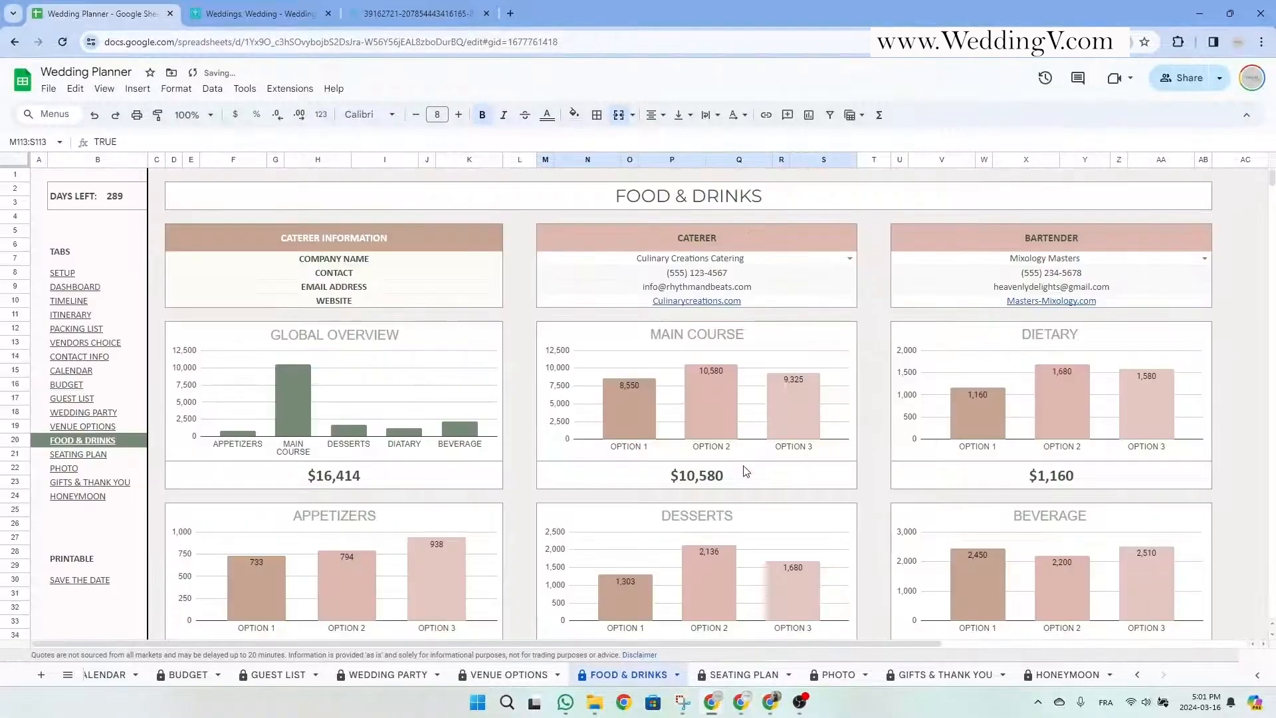
{"action": "scroll", "coordinate": [745, 470], "scroll_direction": "down", "scroll_amount": 2}
{"action": "left_click", "coordinate": [1067, 344]}
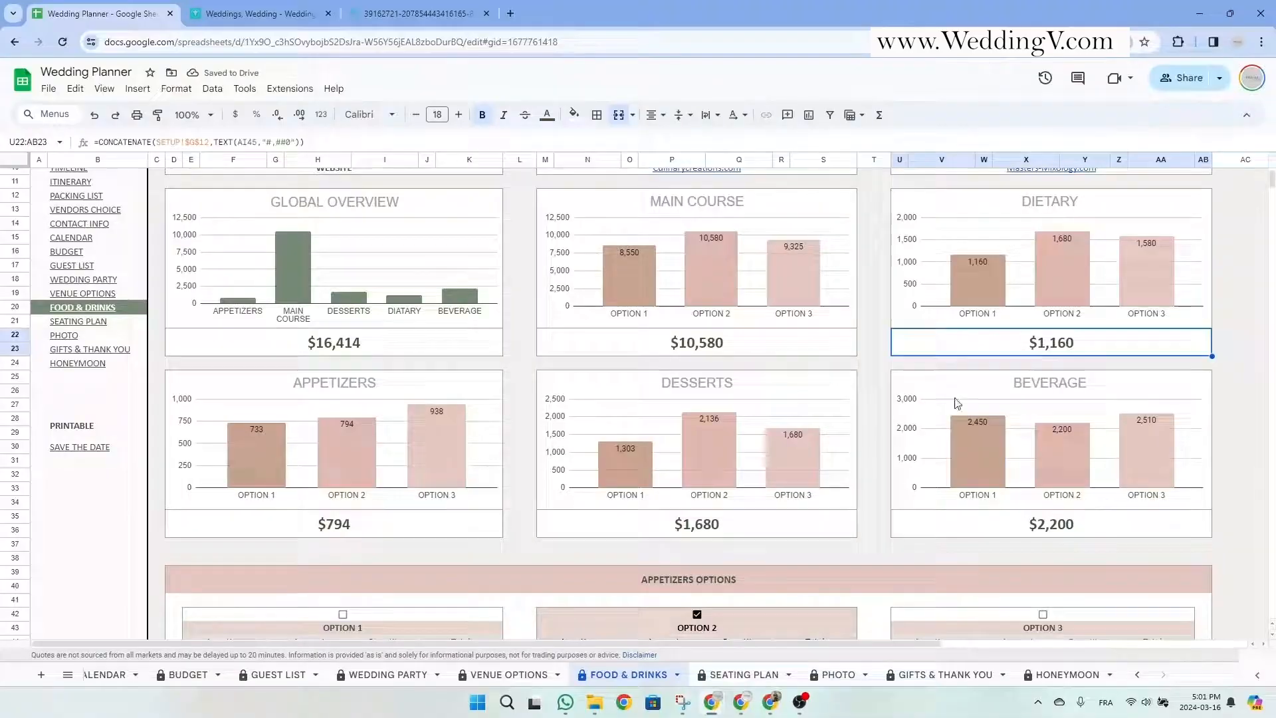
{"action": "left_click", "coordinate": [720, 524]}
{"action": "left_click", "coordinate": [1016, 534]}
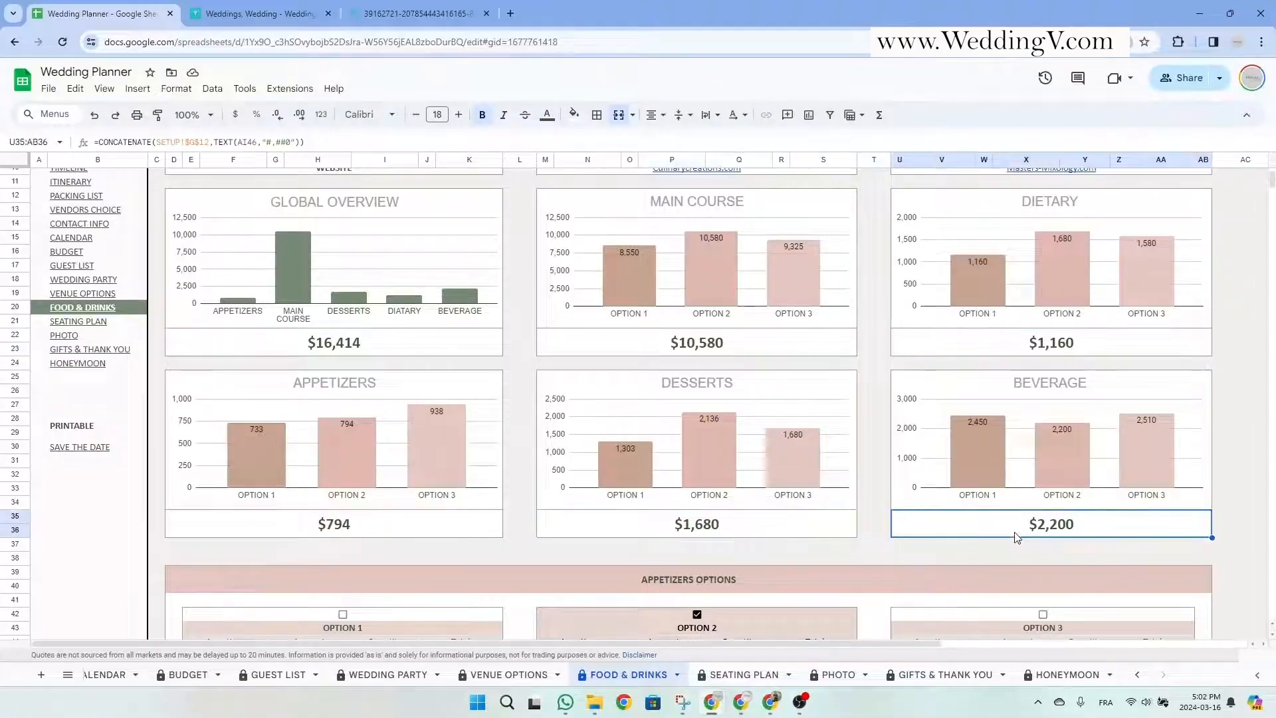
{"action": "left_click", "coordinate": [326, 349]}
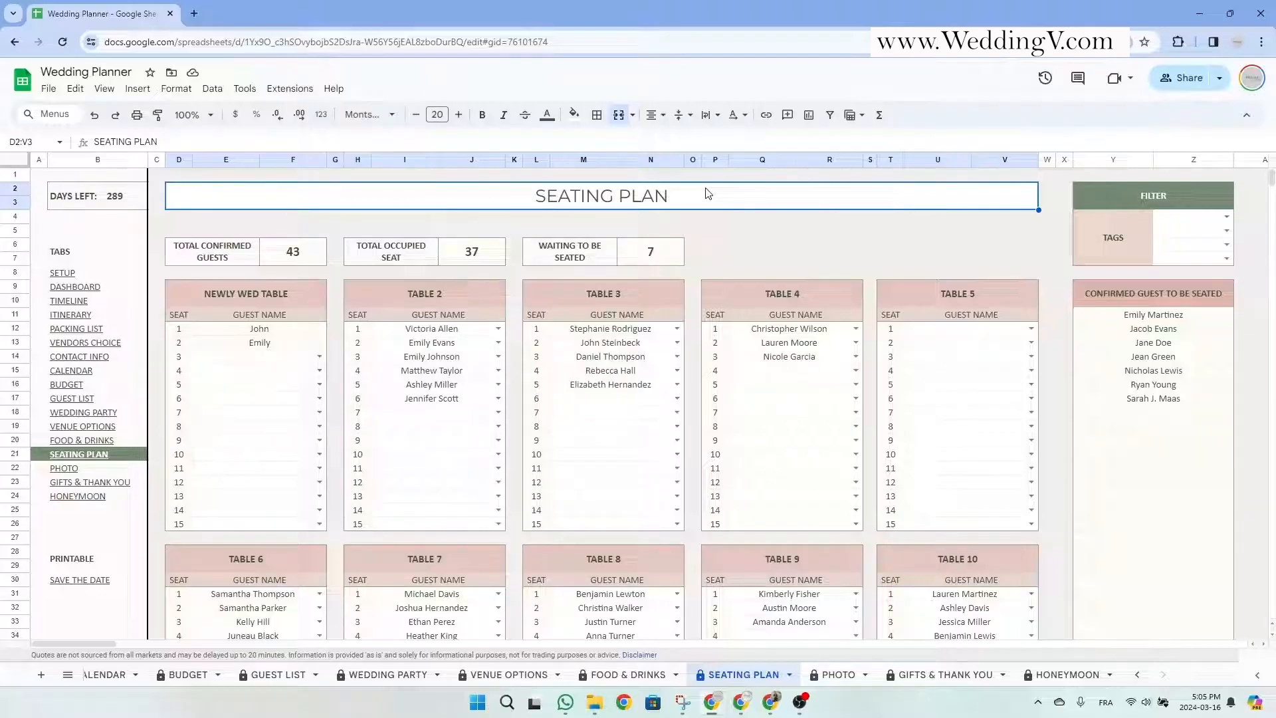
{"action": "scroll", "coordinate": [413, 354], "scroll_direction": "down", "scroll_amount": 10}
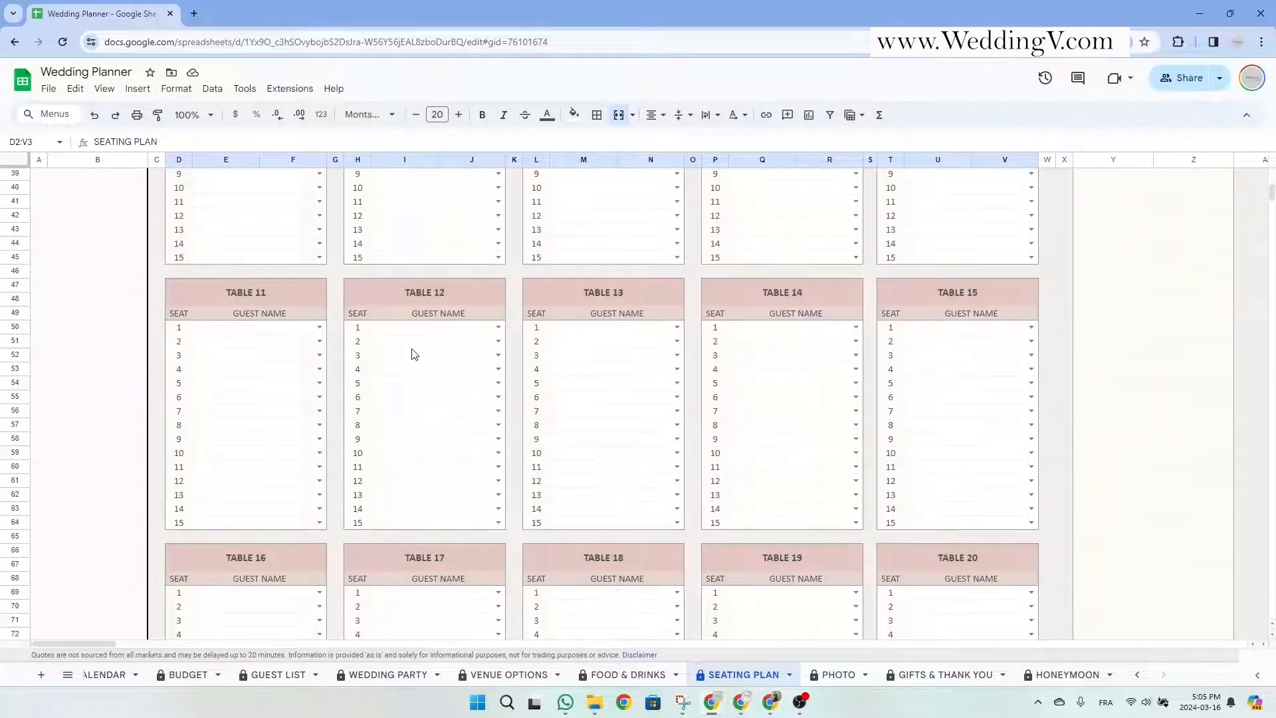
{"action": "scroll", "coordinate": [413, 354], "scroll_direction": "down", "scroll_amount": 5}
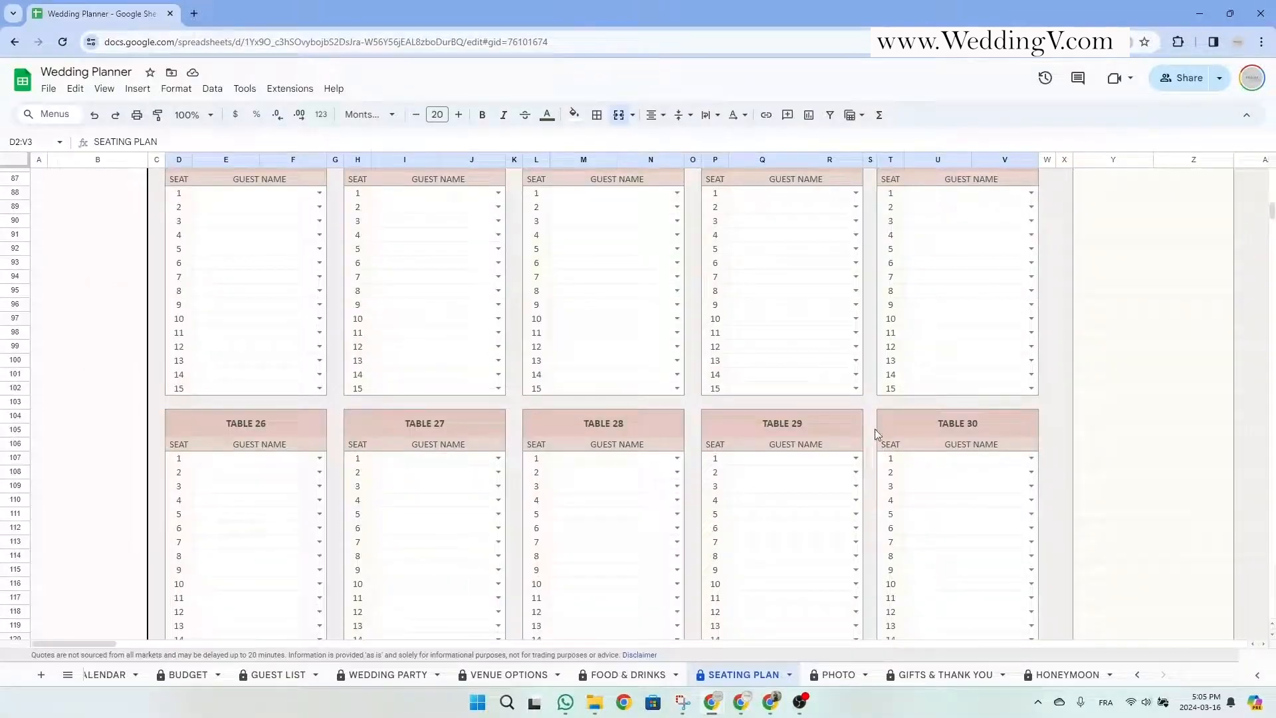
{"action": "left_click", "coordinate": [938, 425]}
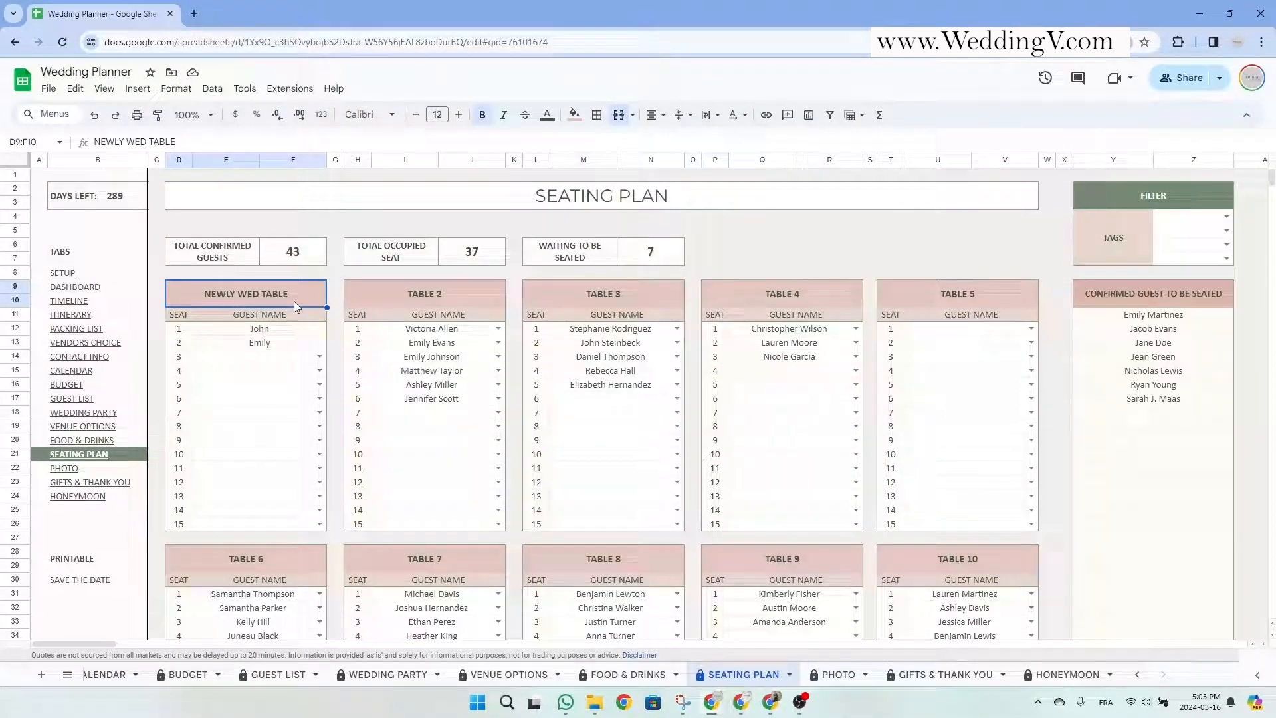
{"action": "left_click_drag", "start_coordinate": [272, 330], "coordinate": [272, 347]}
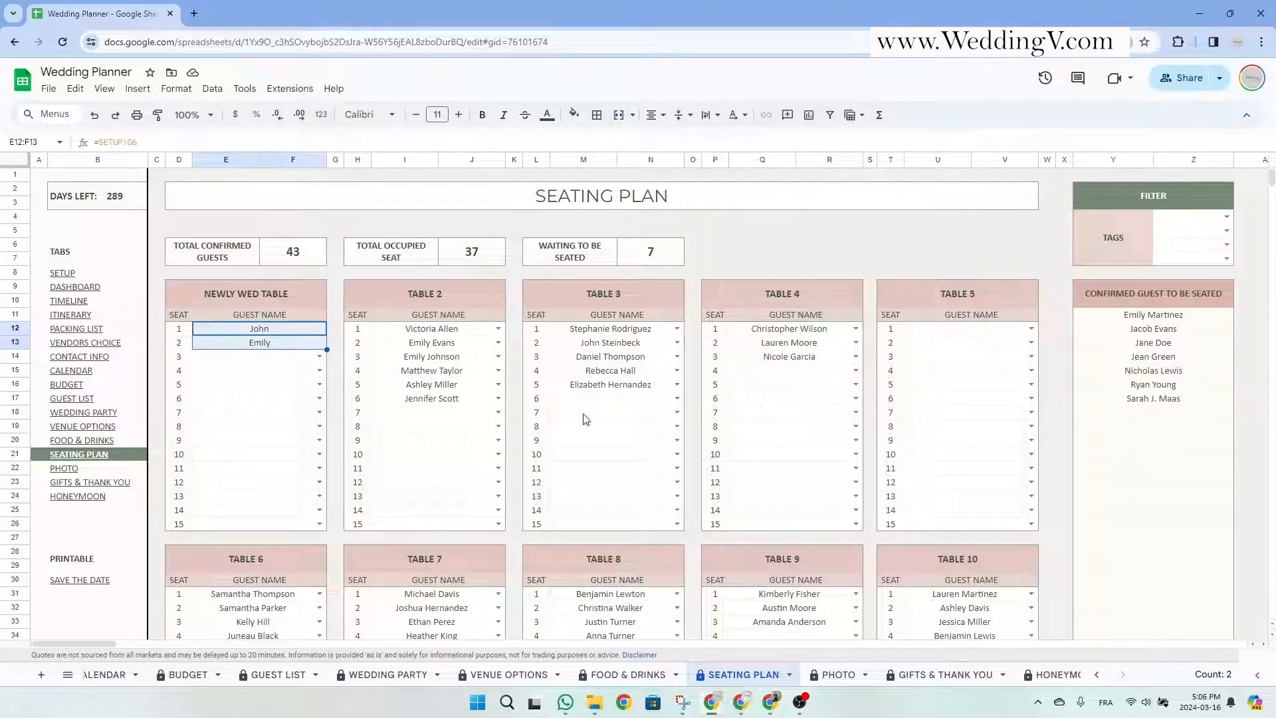
{"action": "left_click", "coordinate": [1031, 330]}
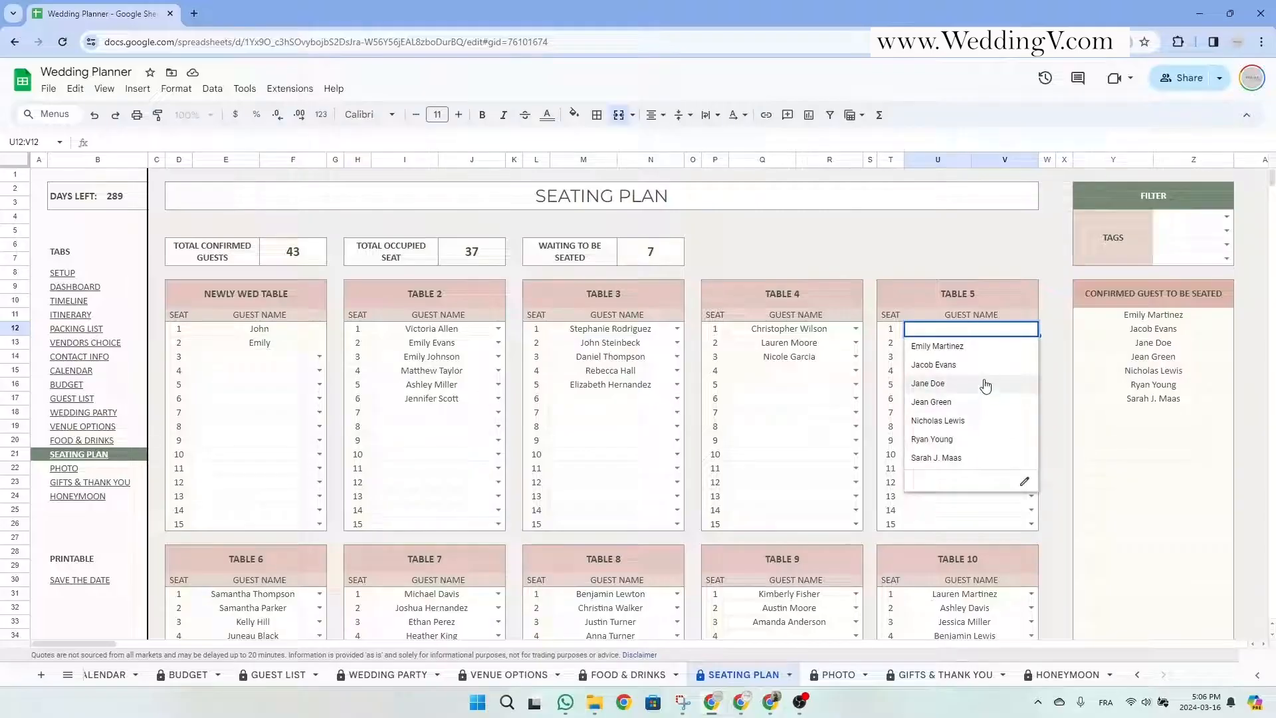
{"action": "left_click", "coordinate": [990, 293]}
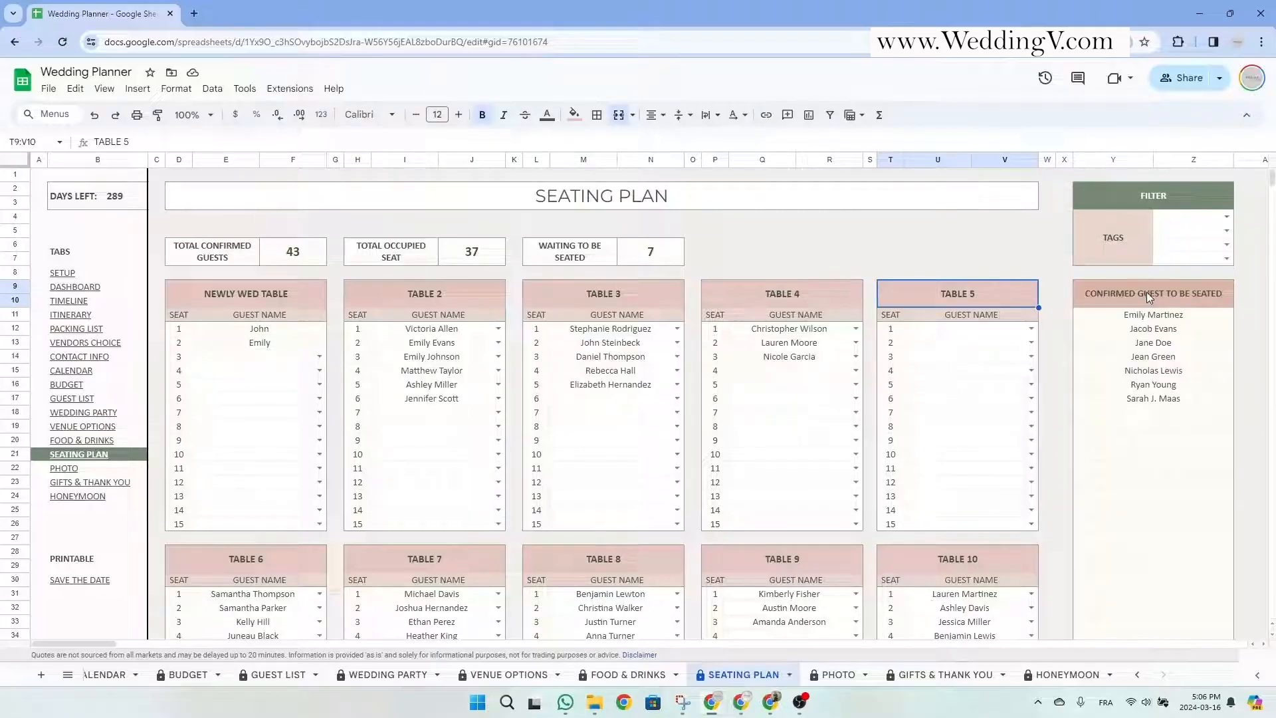
{"action": "left_click_drag", "start_coordinate": [1151, 297], "coordinate": [1156, 411]}
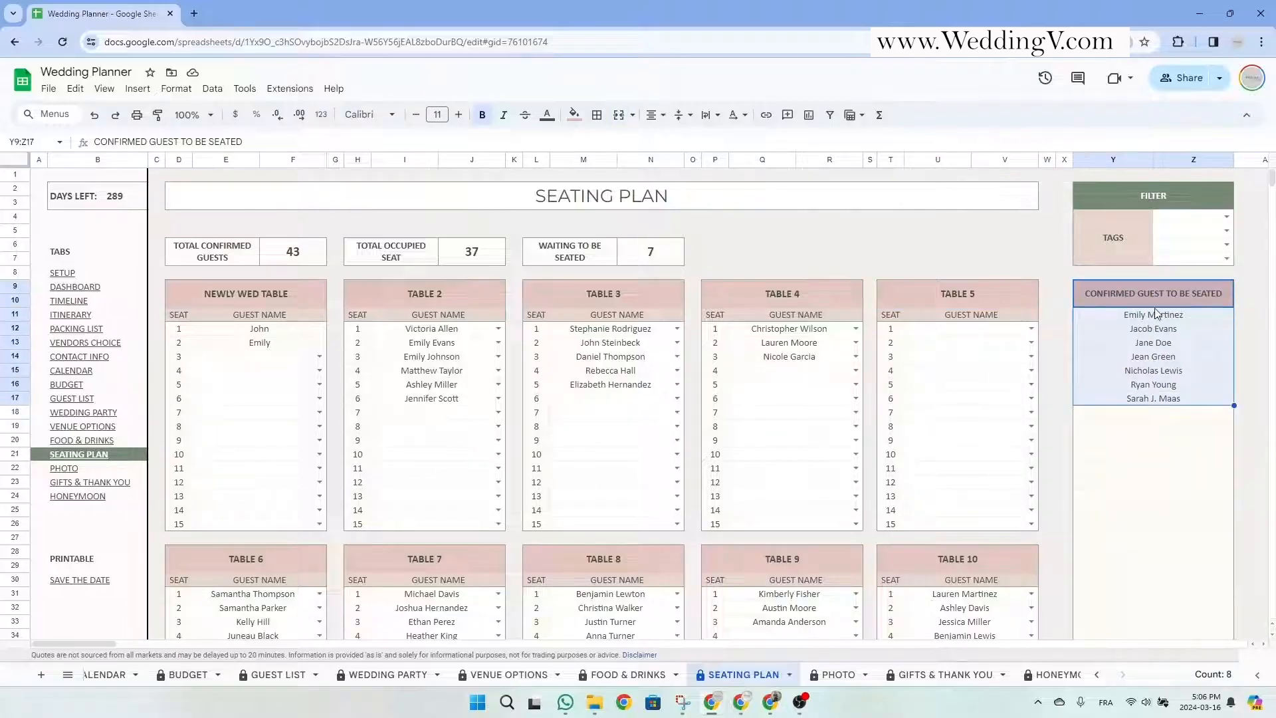
{"action": "left_click", "coordinate": [1187, 293]}
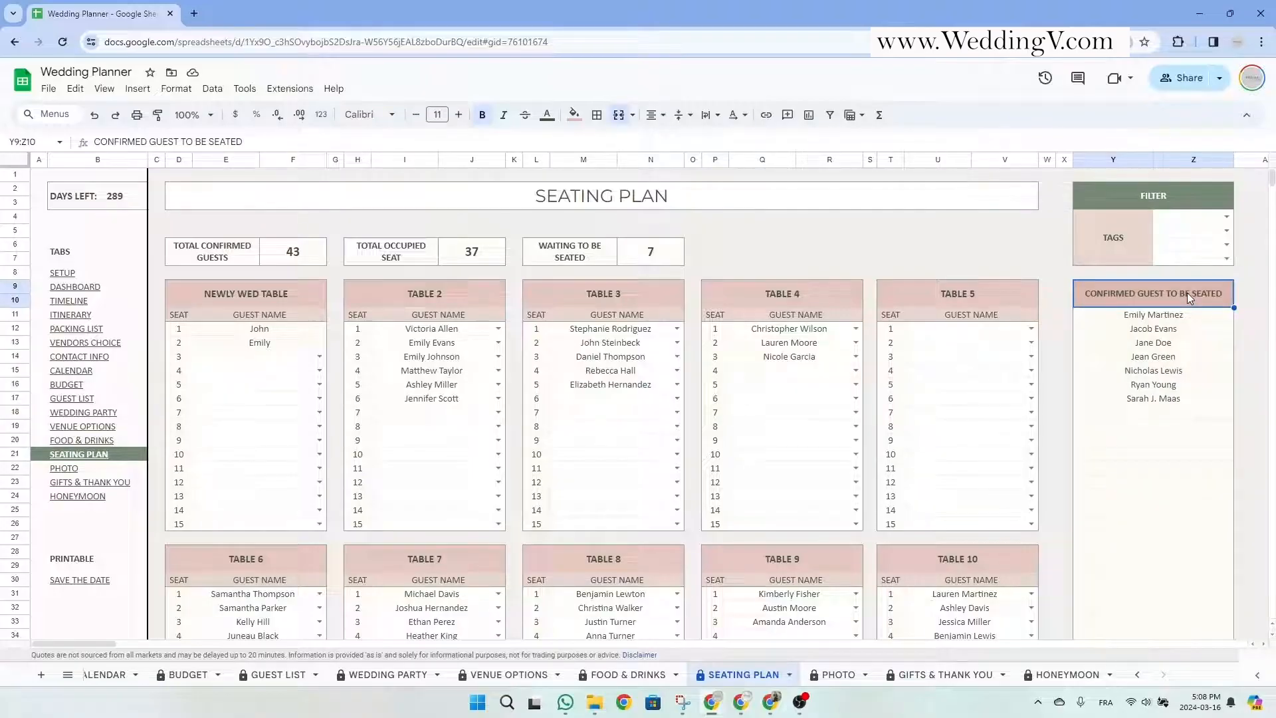
{"action": "left_click_drag", "start_coordinate": [1187, 293], "coordinate": [1193, 400]}
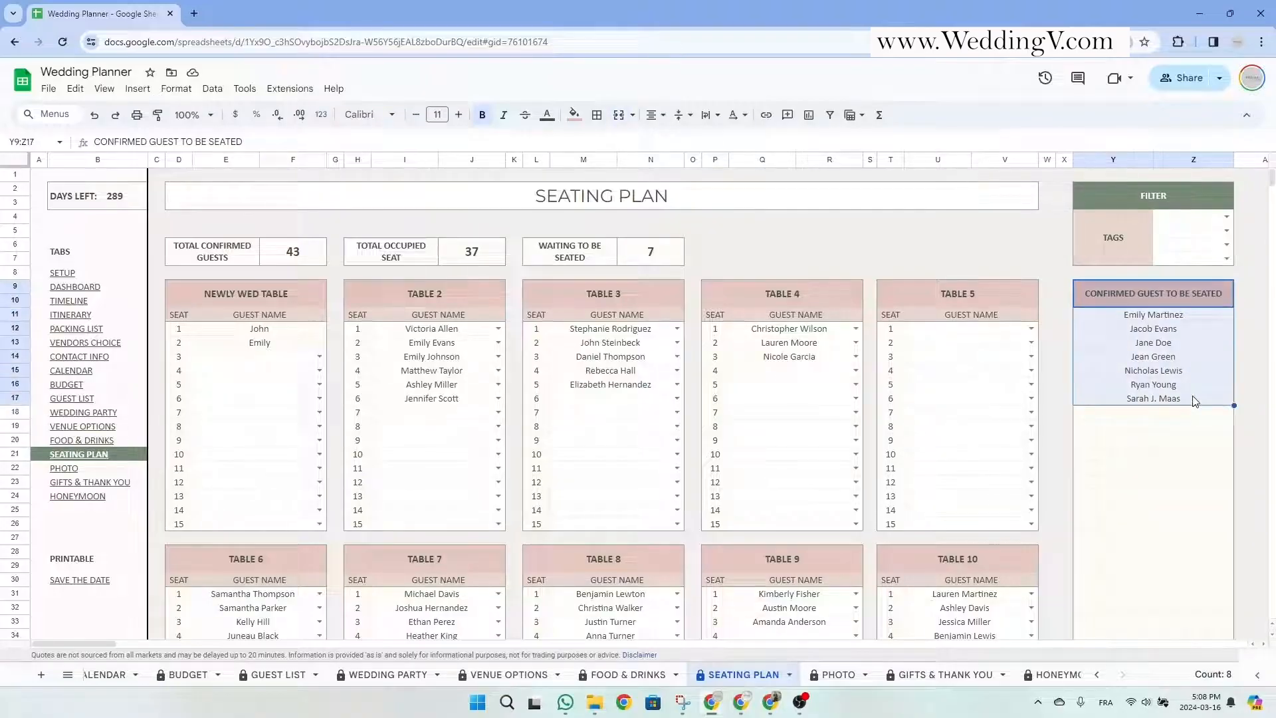
{"action": "left_click", "coordinate": [1178, 215]}
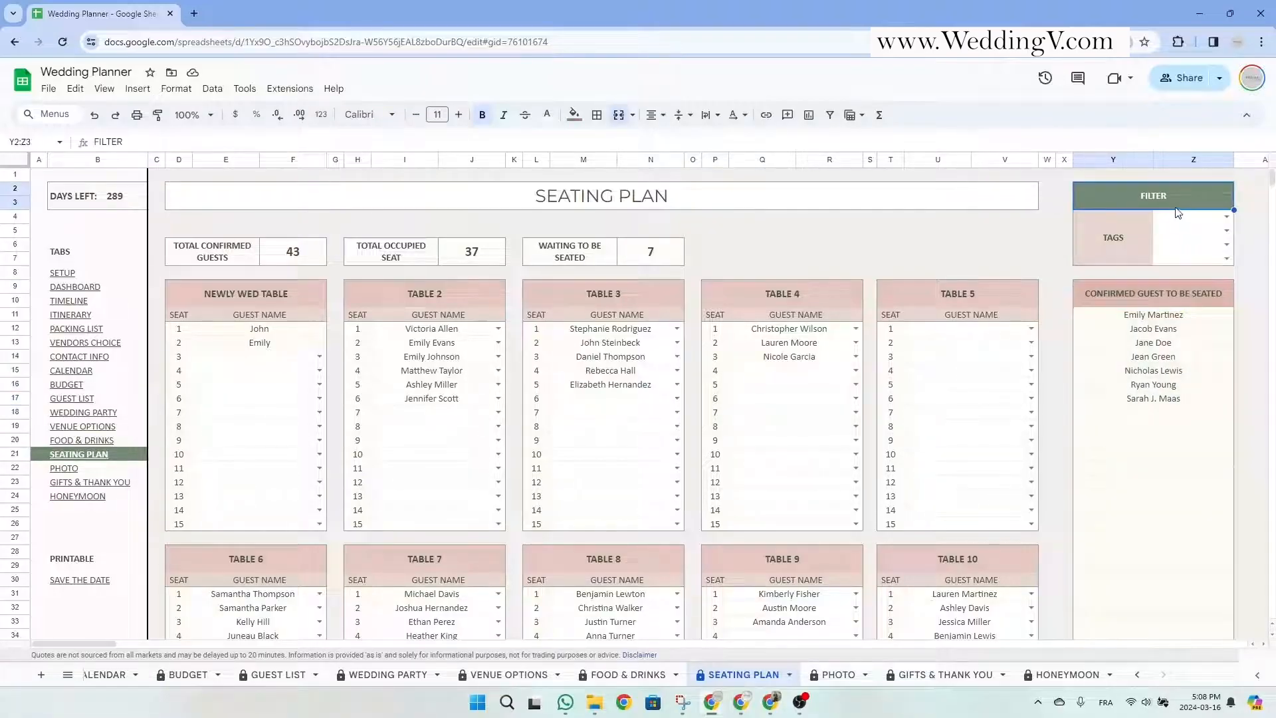
{"action": "left_click", "coordinate": [1227, 217]}
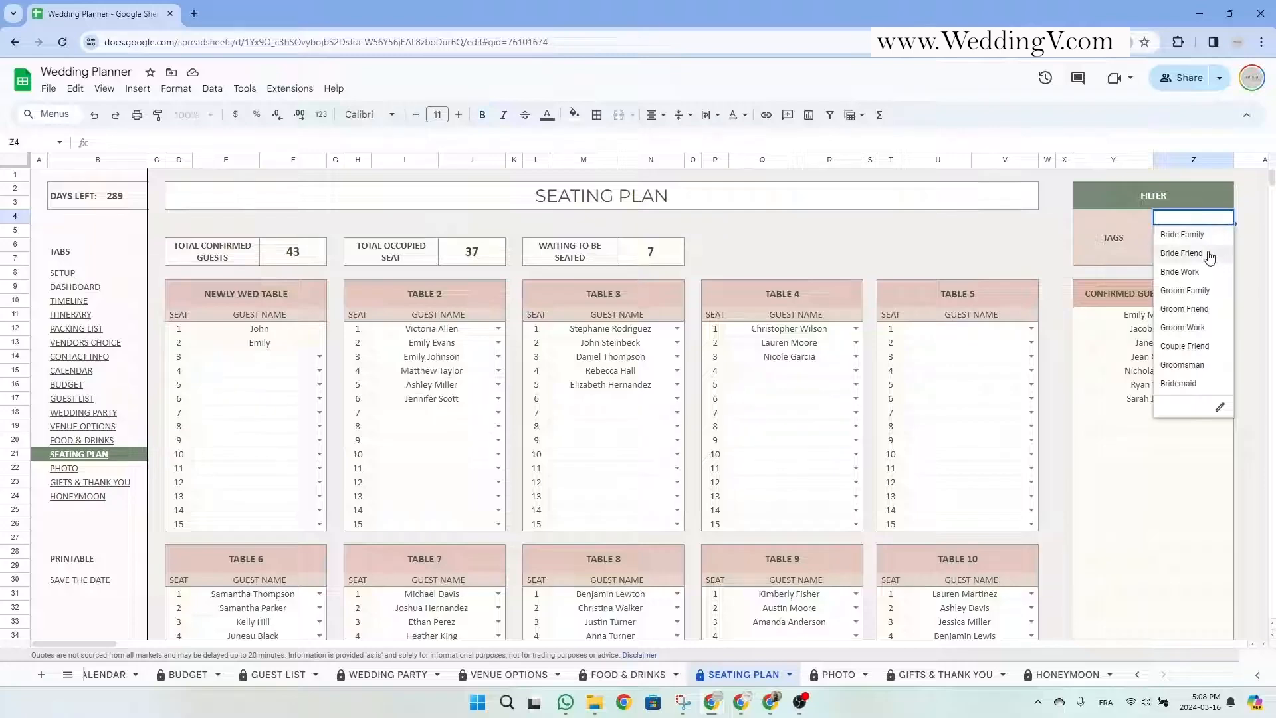
{"action": "left_click", "coordinate": [1181, 347]}
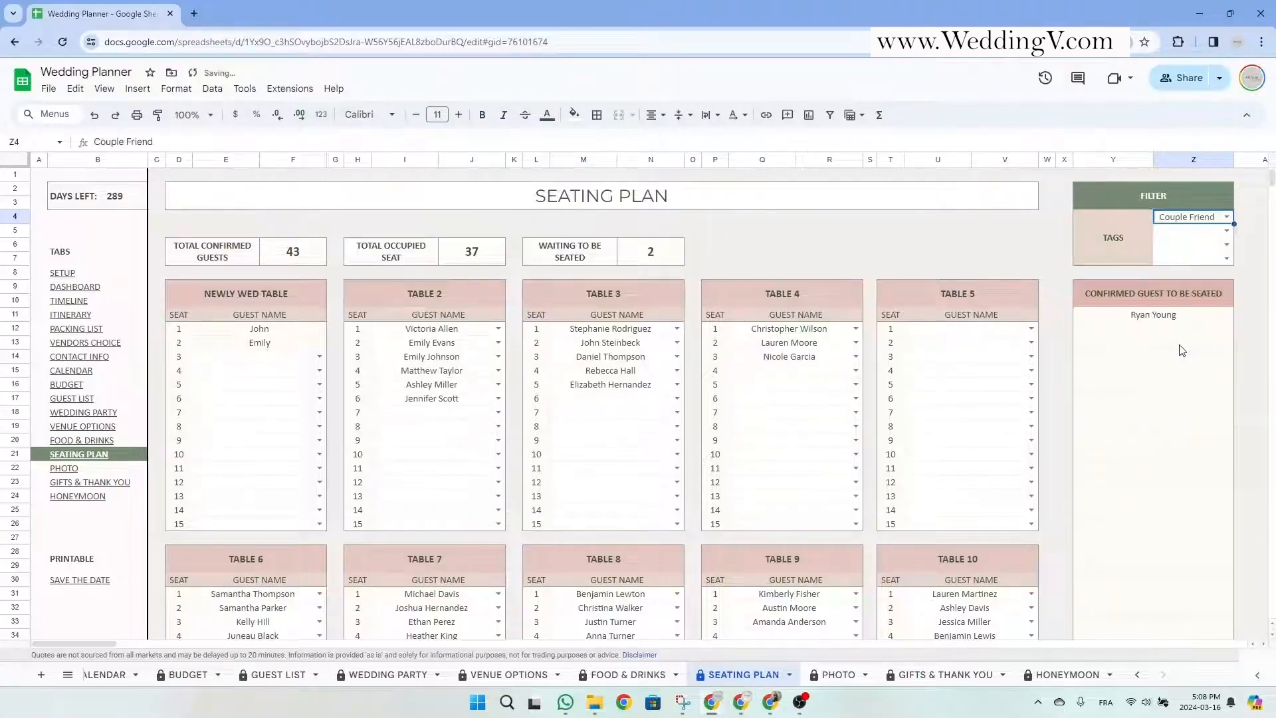
{"action": "left_click", "coordinate": [1140, 320]}
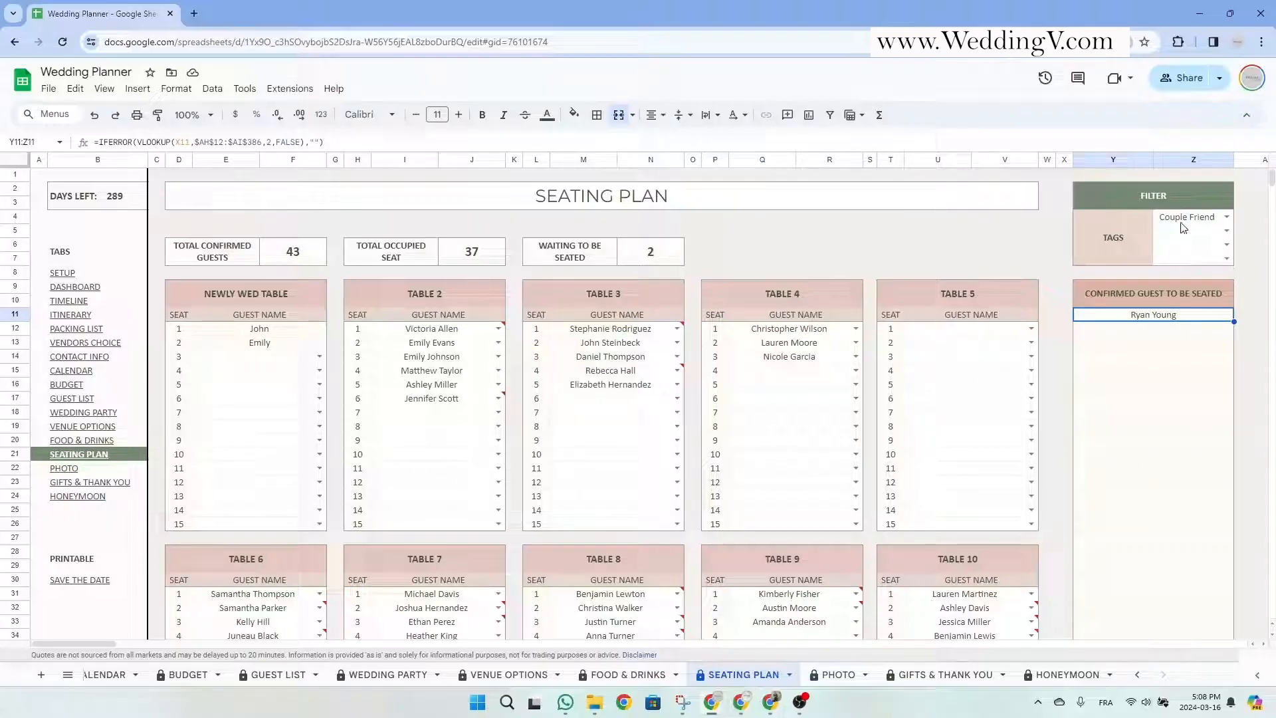
{"action": "key", "text": "Delete"}
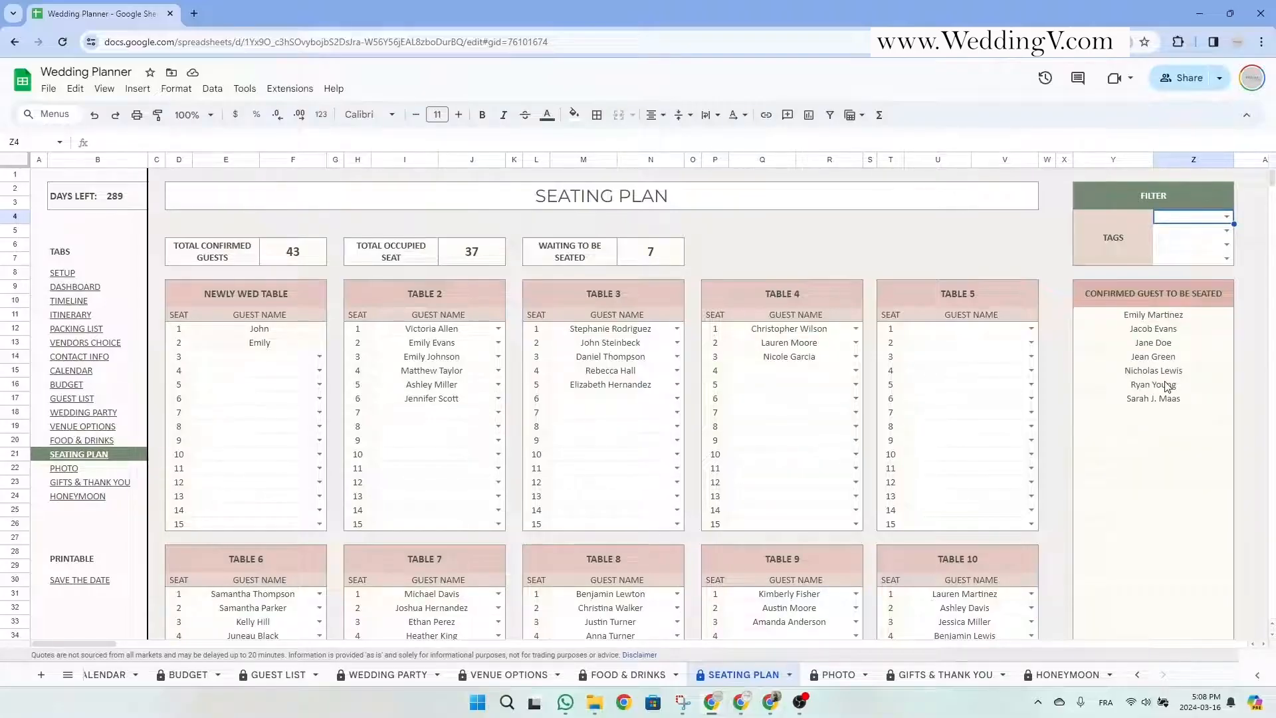
{"action": "left_click", "coordinate": [972, 299]}
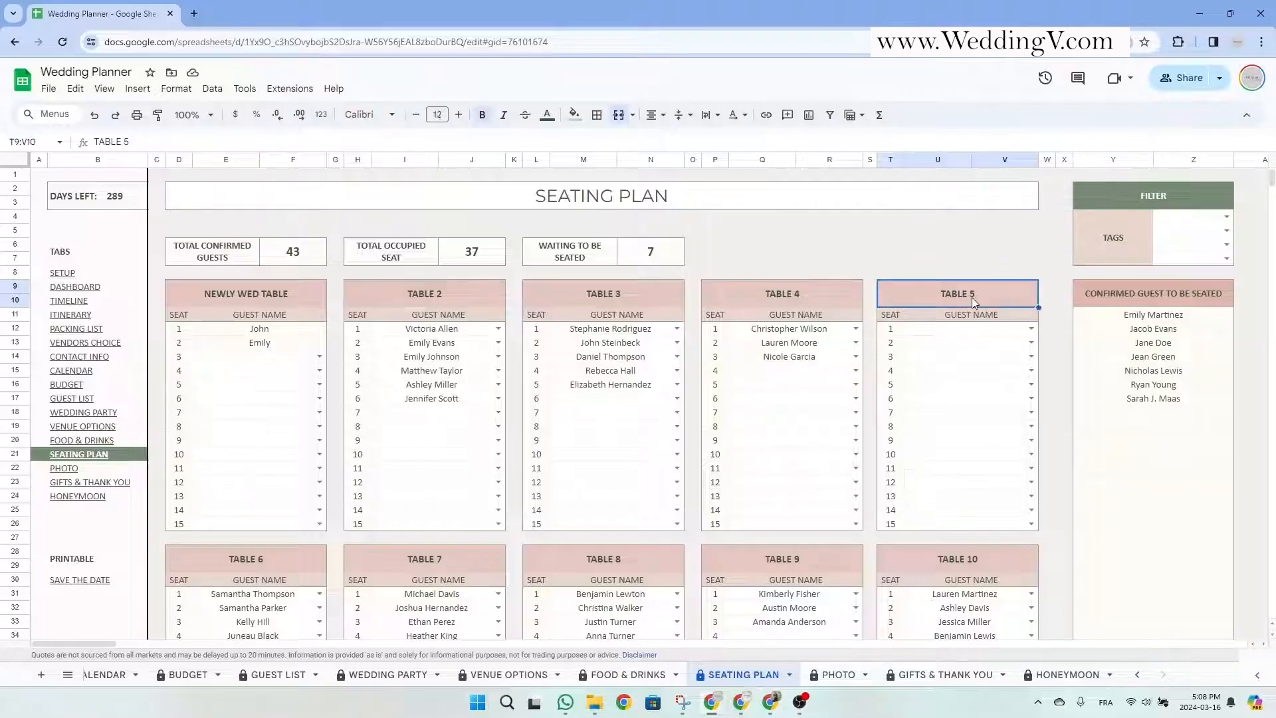
{"action": "double_click", "coordinate": [967, 328]}
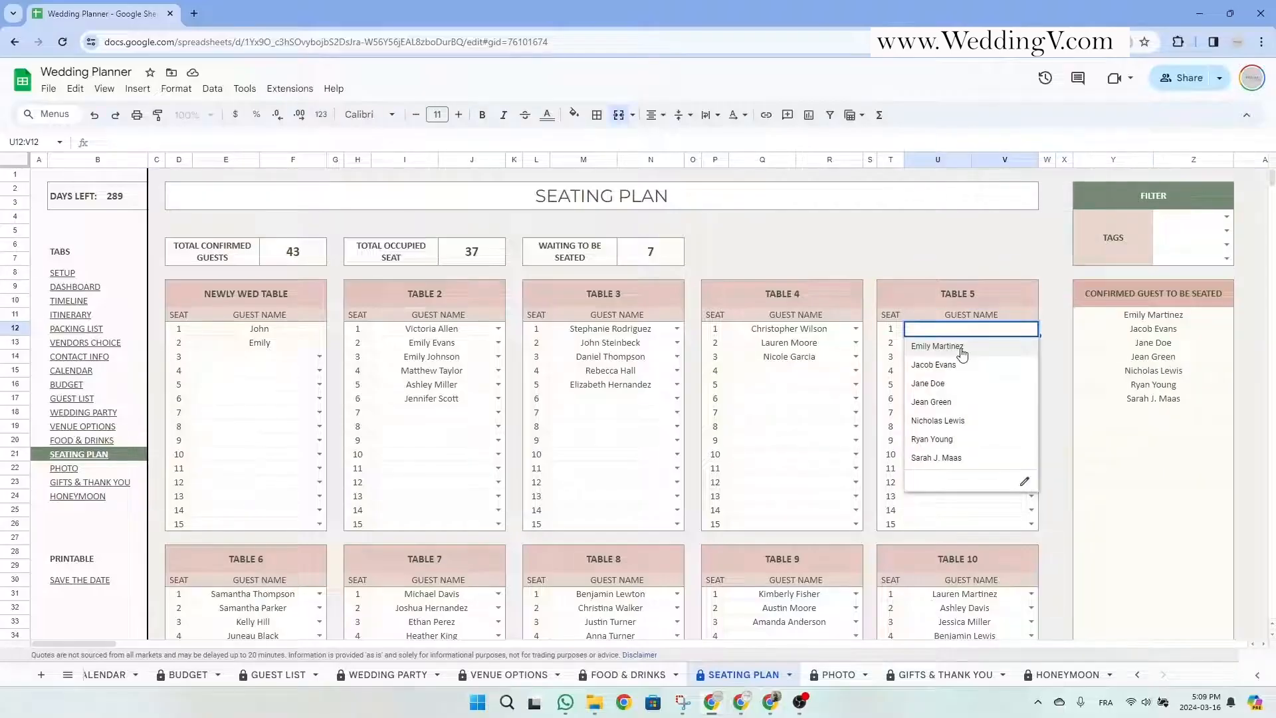
{"action": "left_click", "coordinate": [961, 352]}
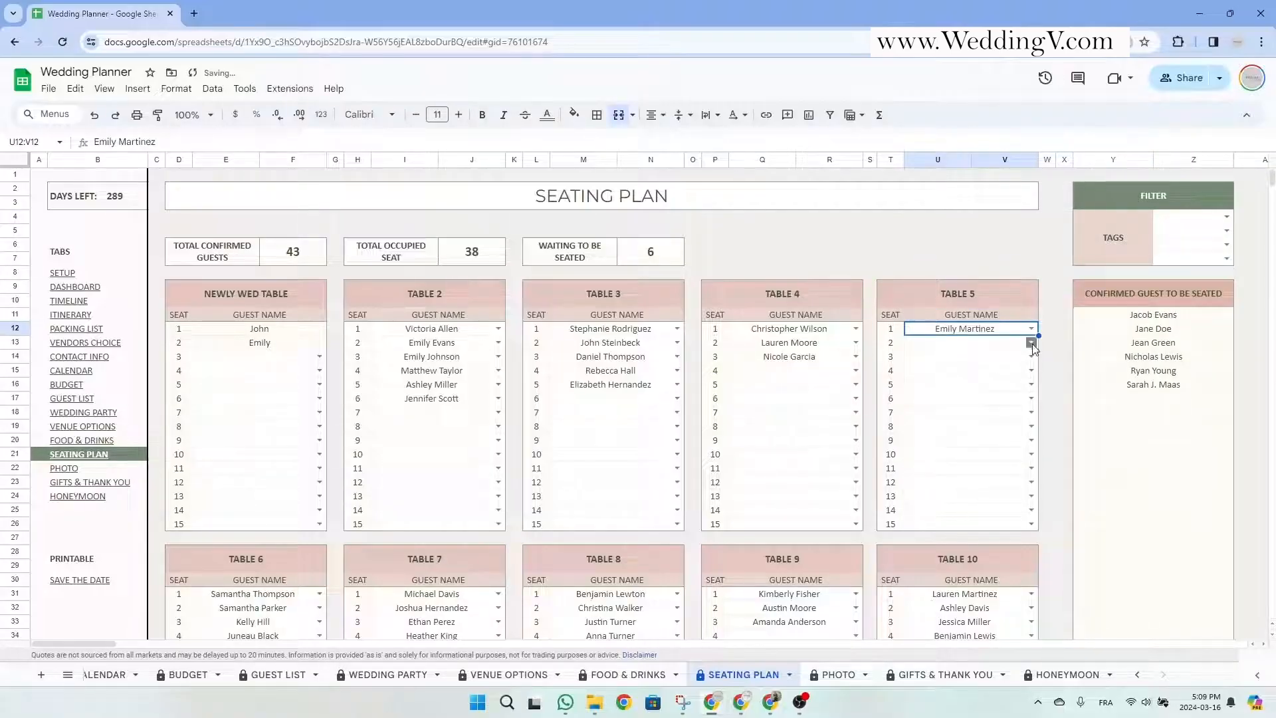
{"action": "left_click", "coordinate": [1031, 343]}
{"action": "left_click", "coordinate": [977, 362]}
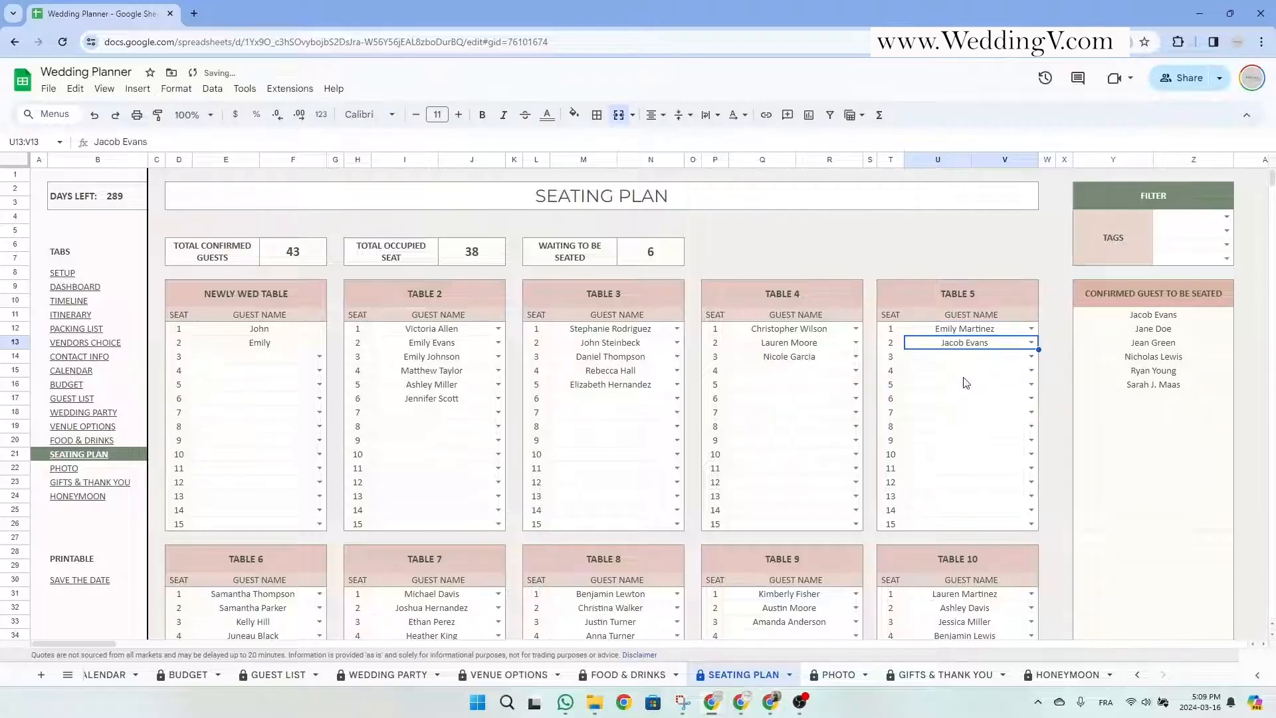
{"action": "left_click", "coordinate": [1030, 357]}
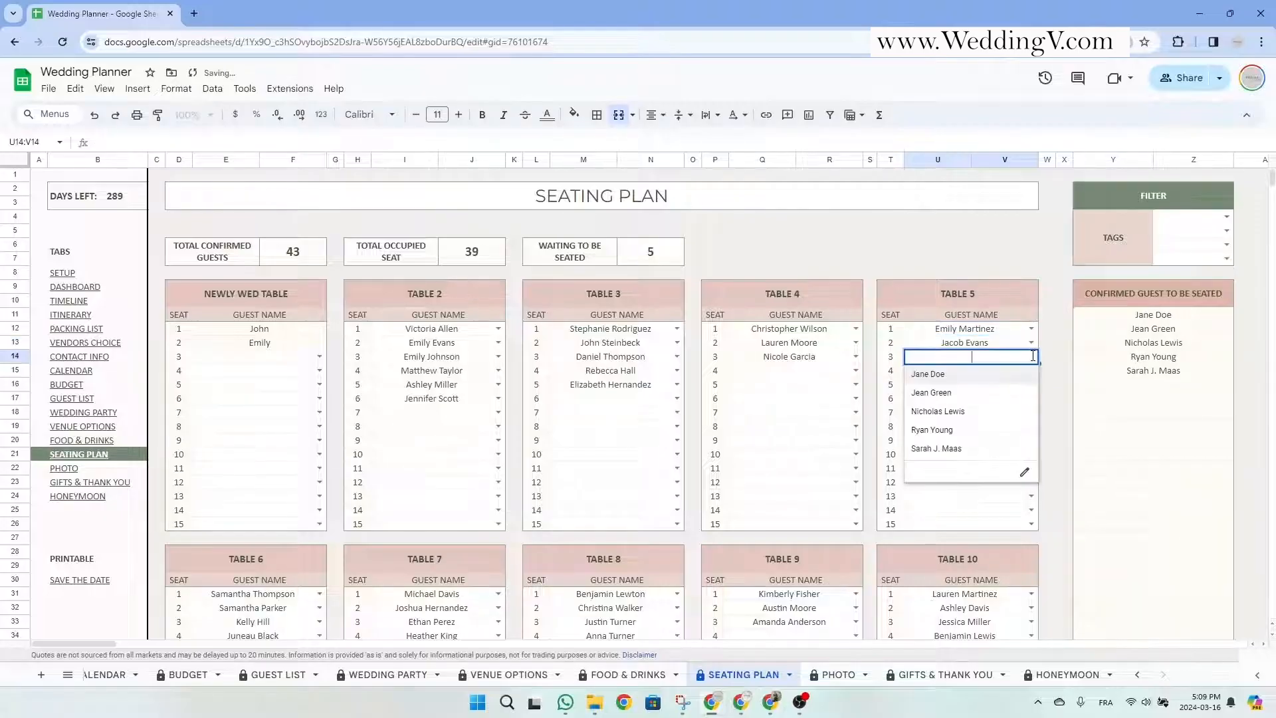
{"action": "left_click", "coordinate": [933, 377]}
{"action": "left_click", "coordinate": [1031, 371]}
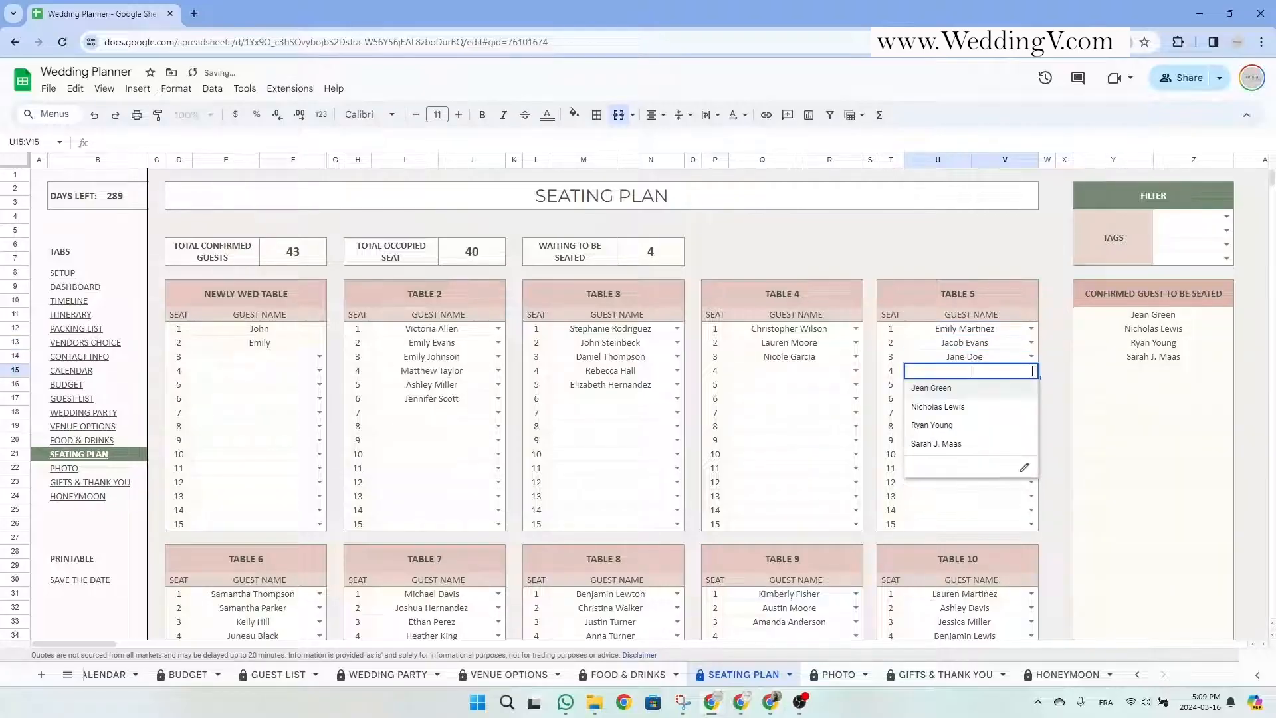
{"action": "left_click", "coordinate": [965, 396]}
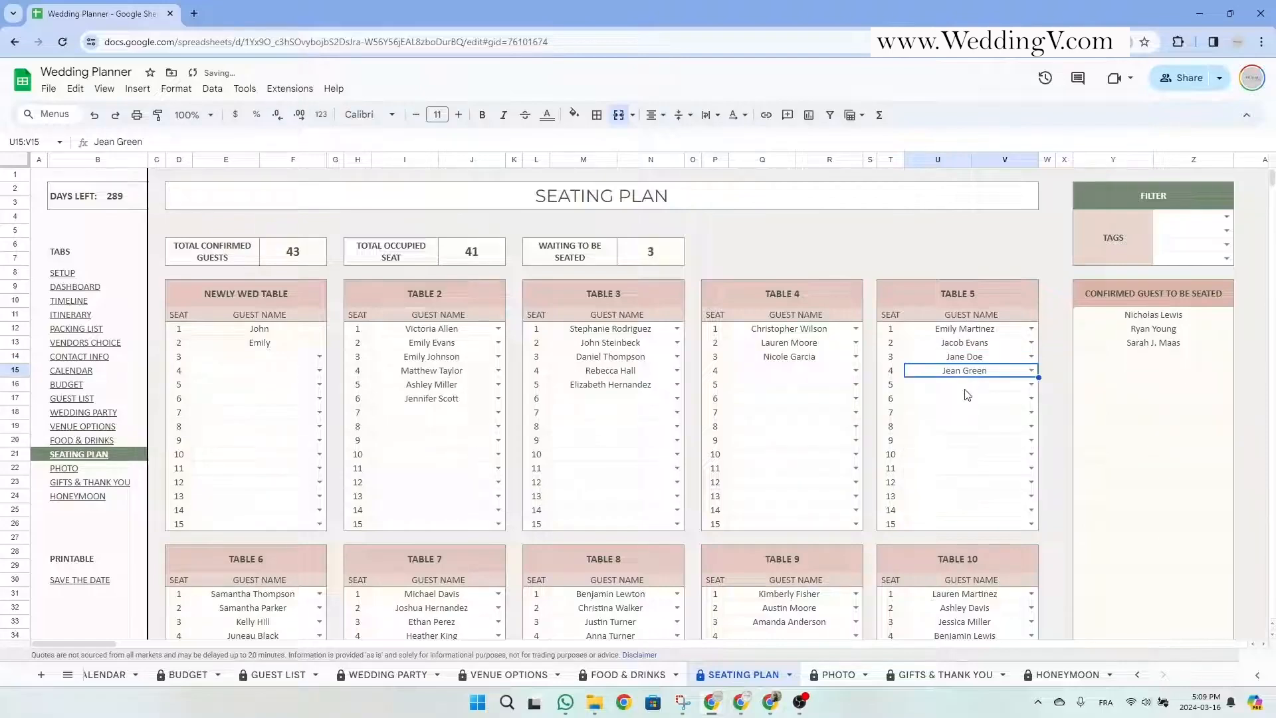
{"action": "left_click_drag", "start_coordinate": [1153, 316], "coordinate": [1160, 342]}
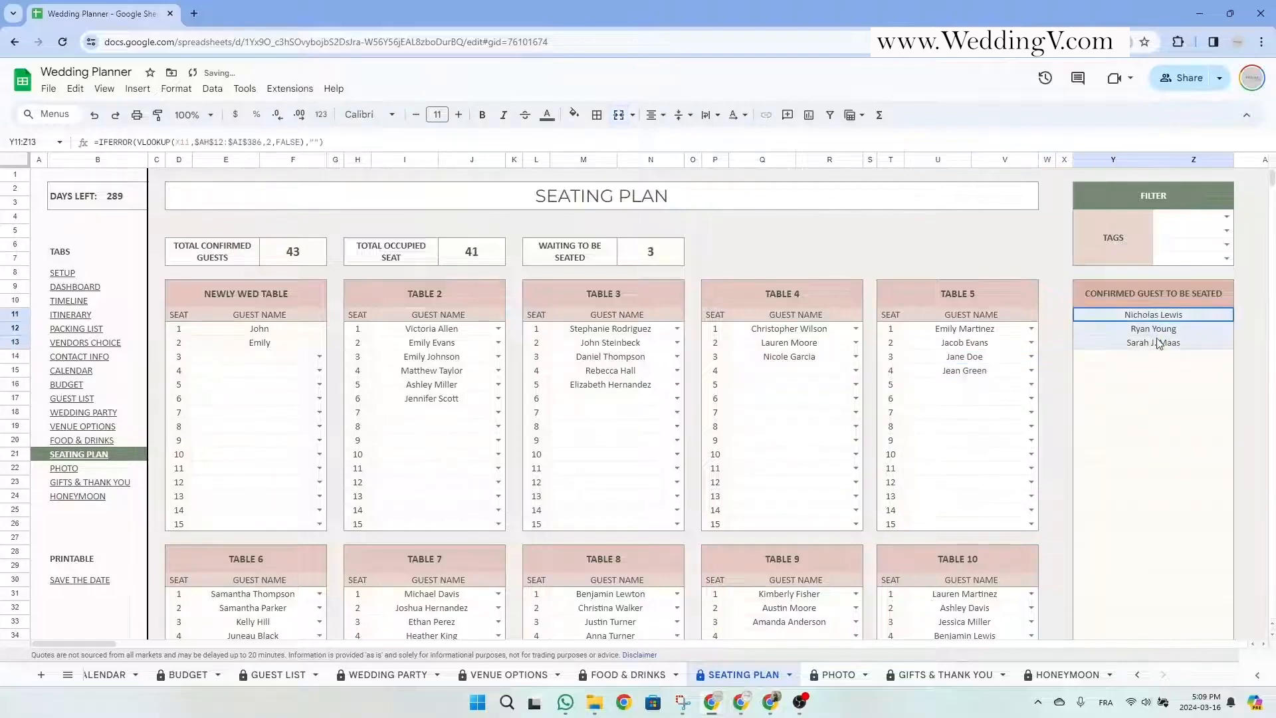
{"action": "left_click", "coordinate": [1031, 385]}
{"action": "left_click", "coordinate": [985, 412]}
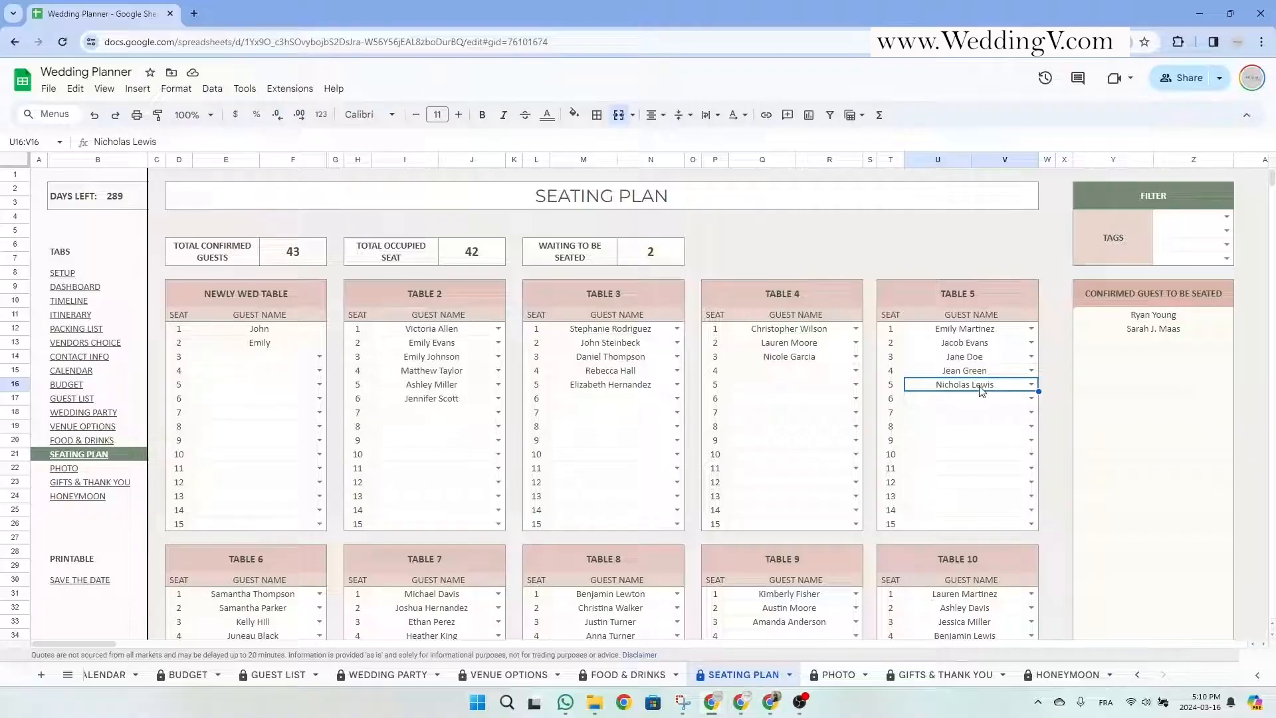
{"action": "key", "text": "Delete"}
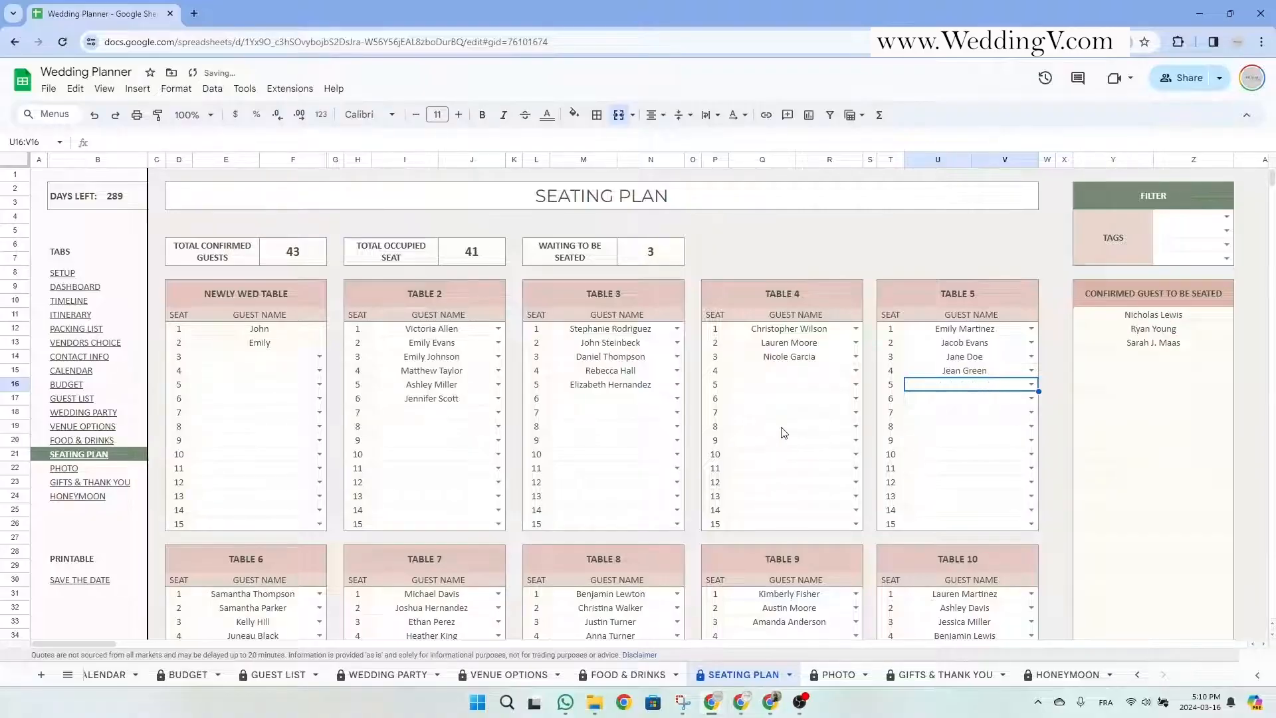
{"action": "left_click", "coordinate": [498, 412]}
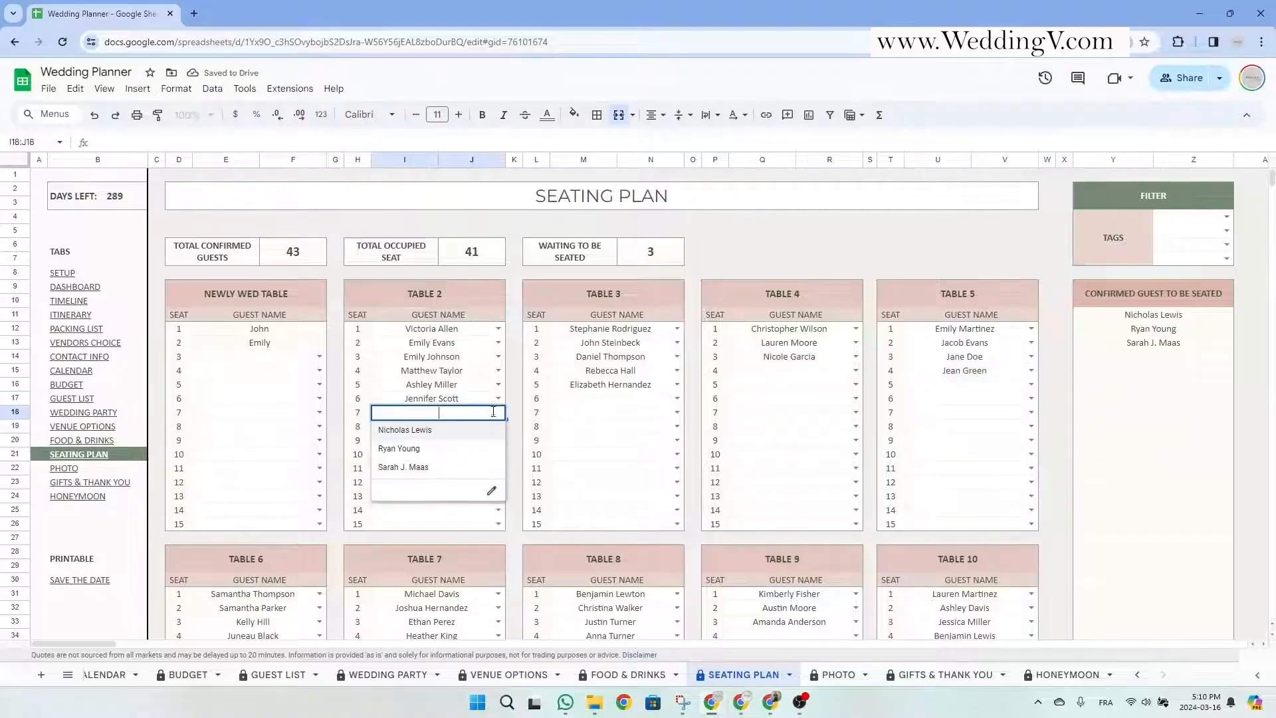
{"action": "left_click", "coordinate": [405, 430]}
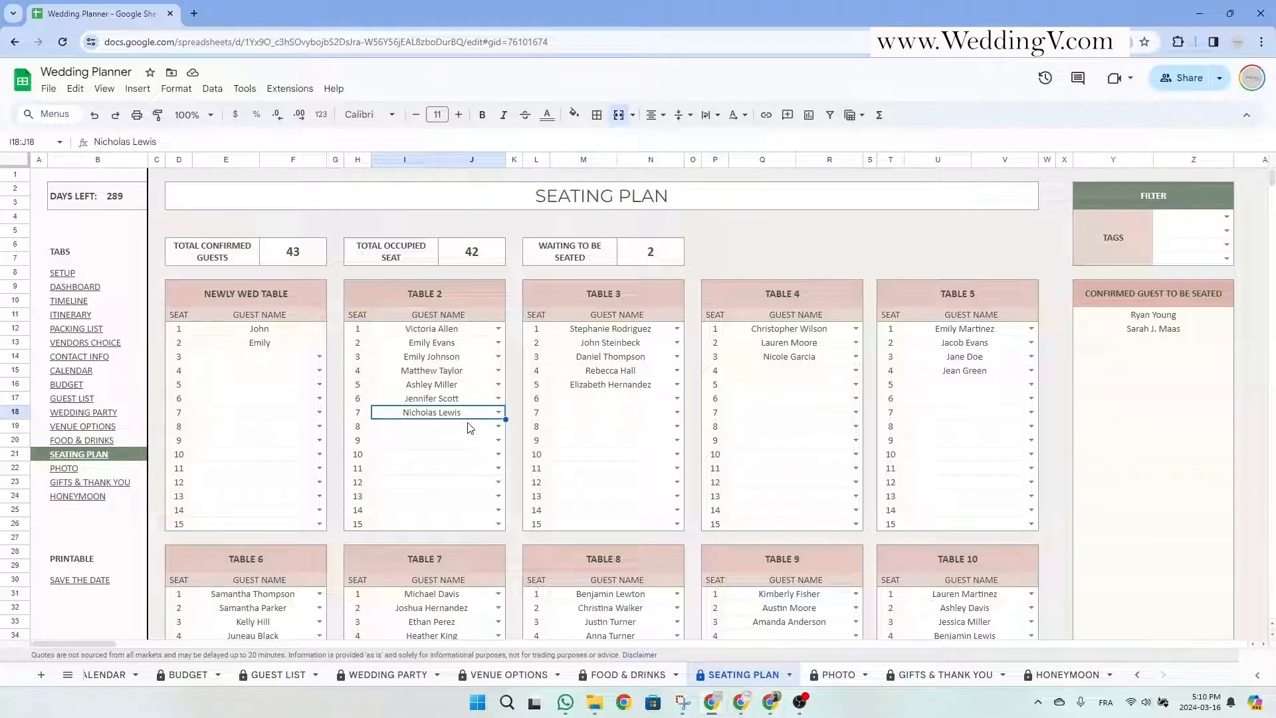
{"action": "left_click", "coordinate": [517, 416]}
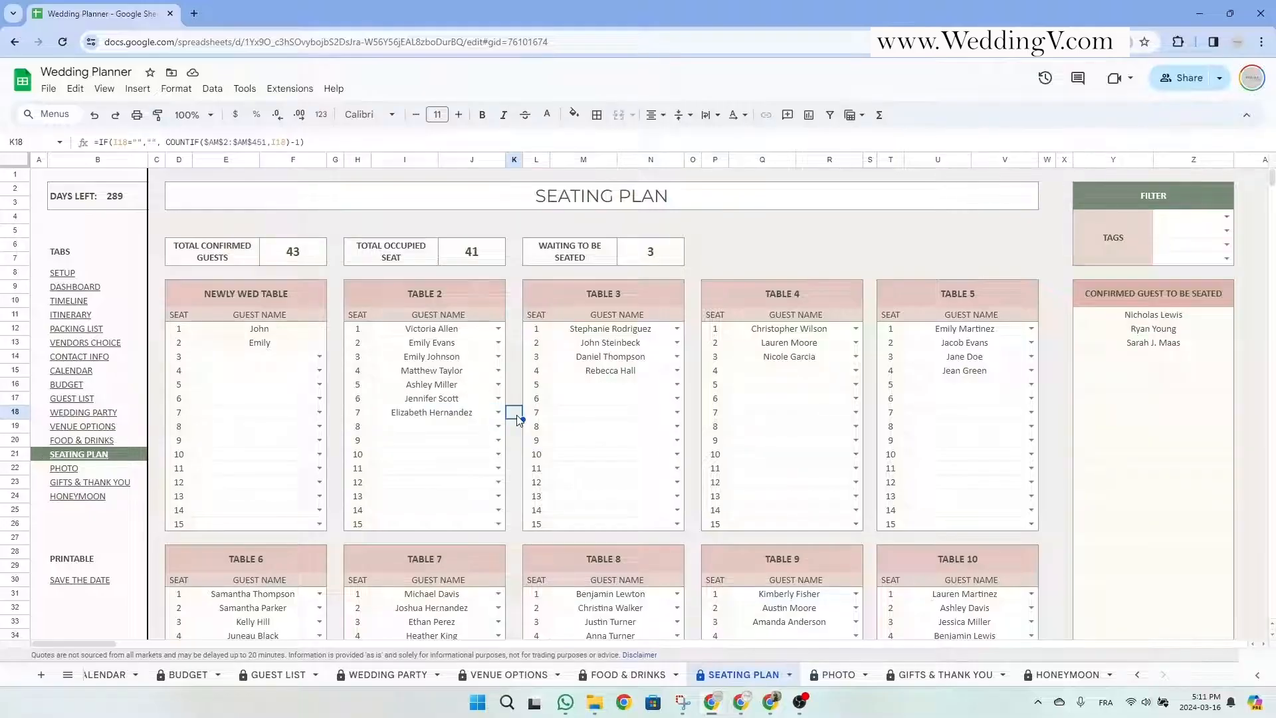
{"action": "left_click", "coordinate": [457, 419]}
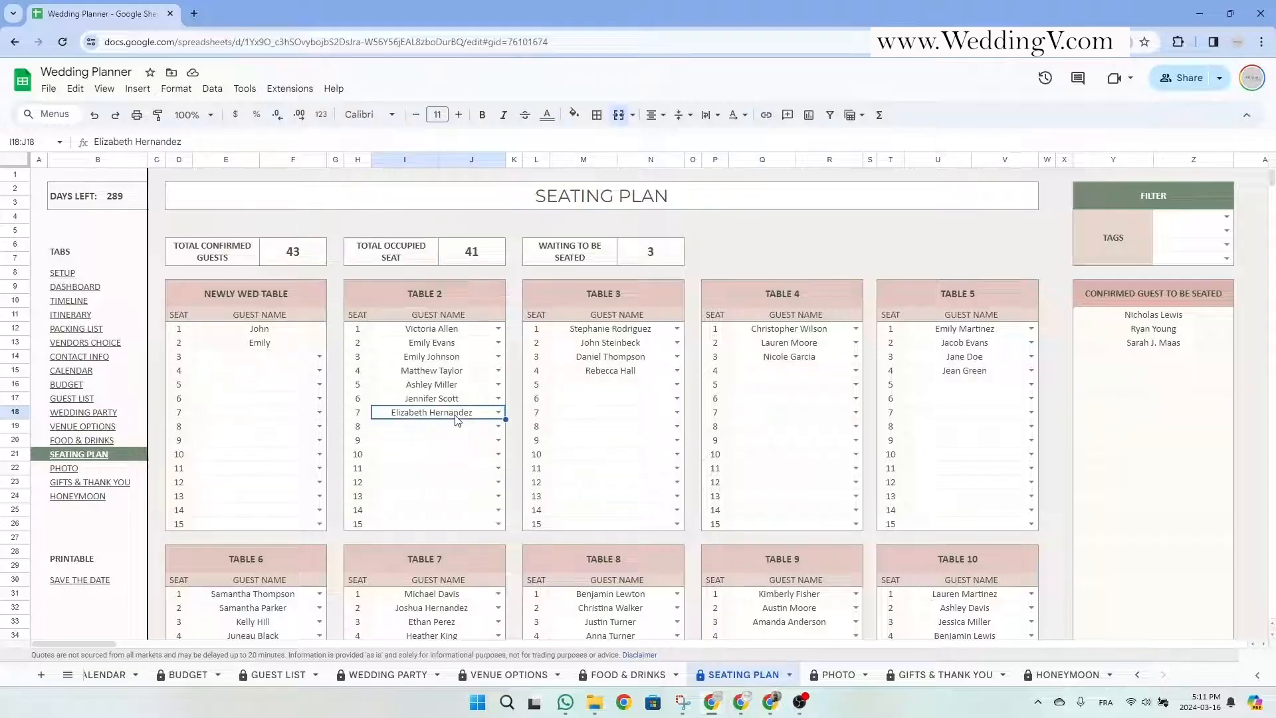
{"action": "left_click", "coordinate": [594, 372]}
{"action": "left_click", "coordinate": [420, 414]}
{"action": "left_click", "coordinate": [582, 373]}
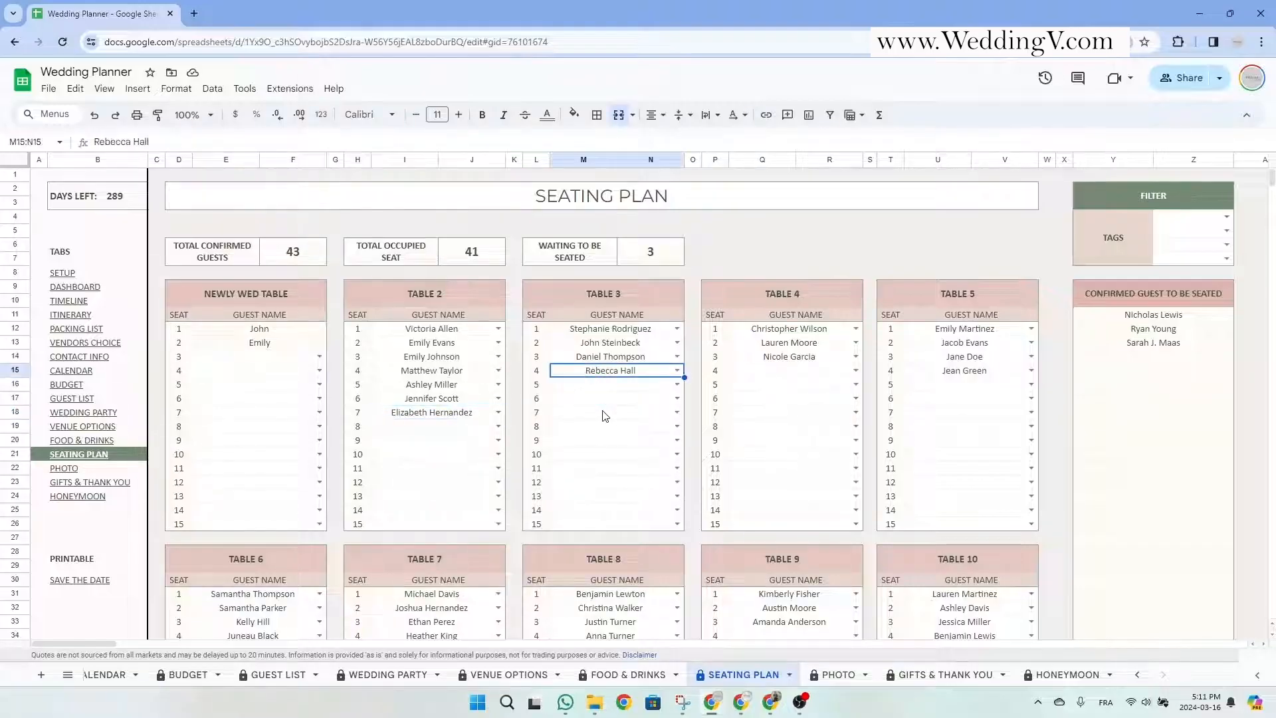
{"action": "left_click", "coordinate": [455, 414]}
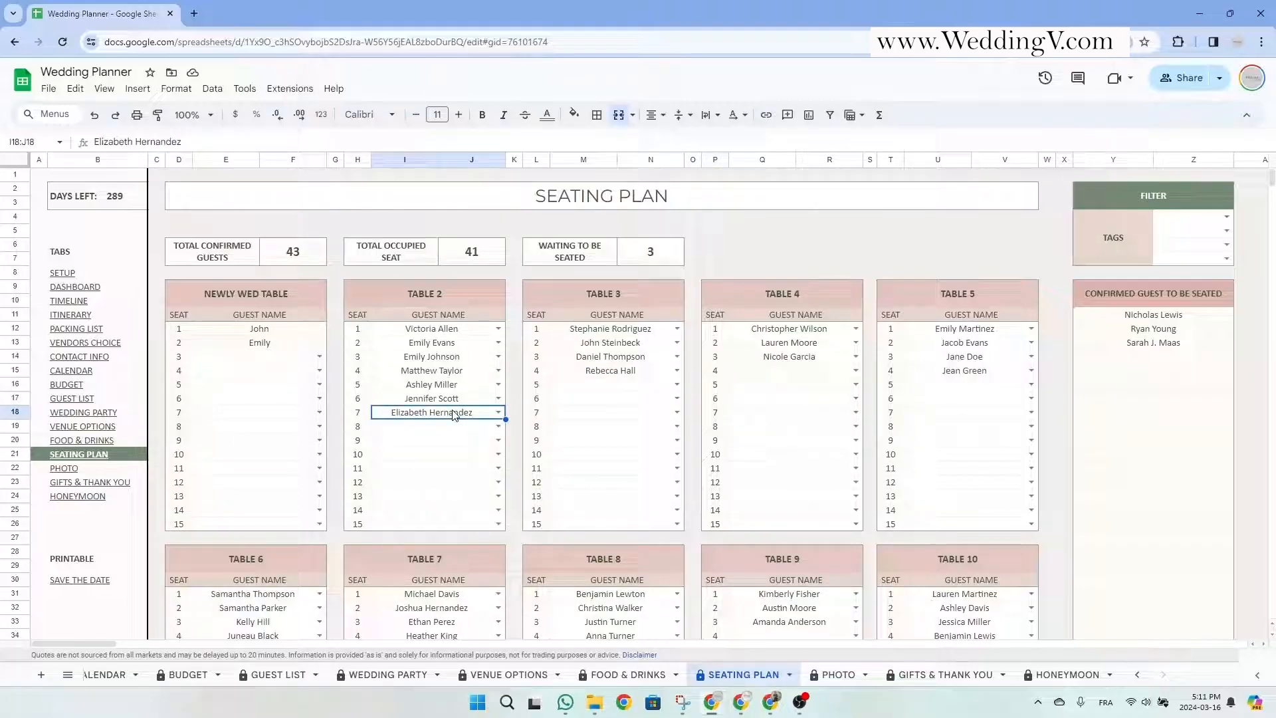
{"action": "key", "text": "Delete"}
{"action": "left_click", "coordinate": [576, 374]}
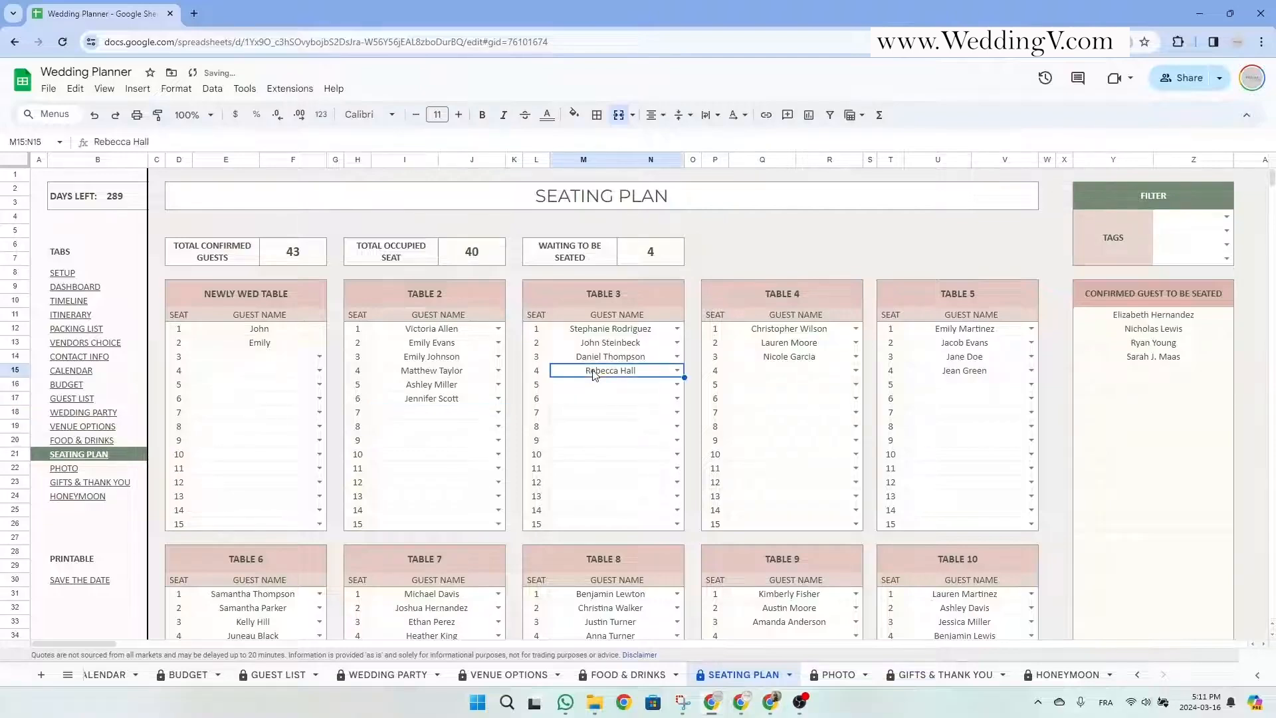
{"action": "key", "text": "Delete"}
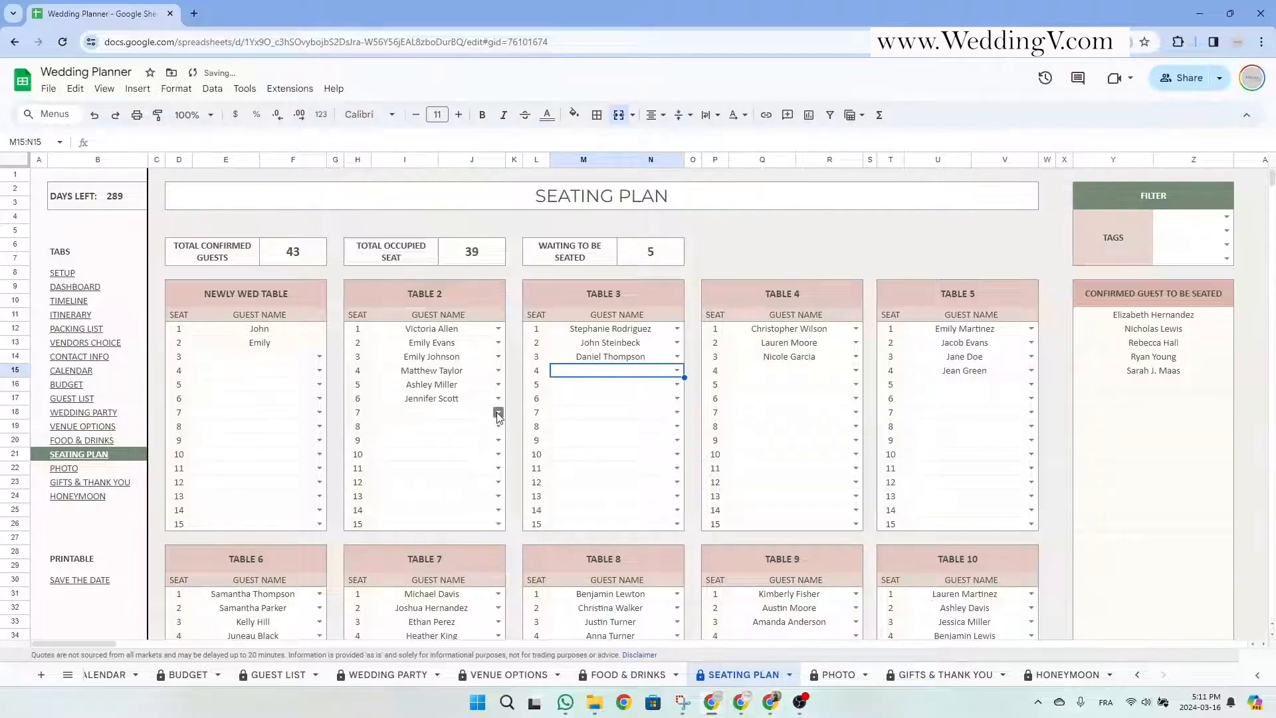
{"action": "left_click", "coordinate": [1155, 317]}
{"action": "left_click", "coordinate": [1159, 342]}
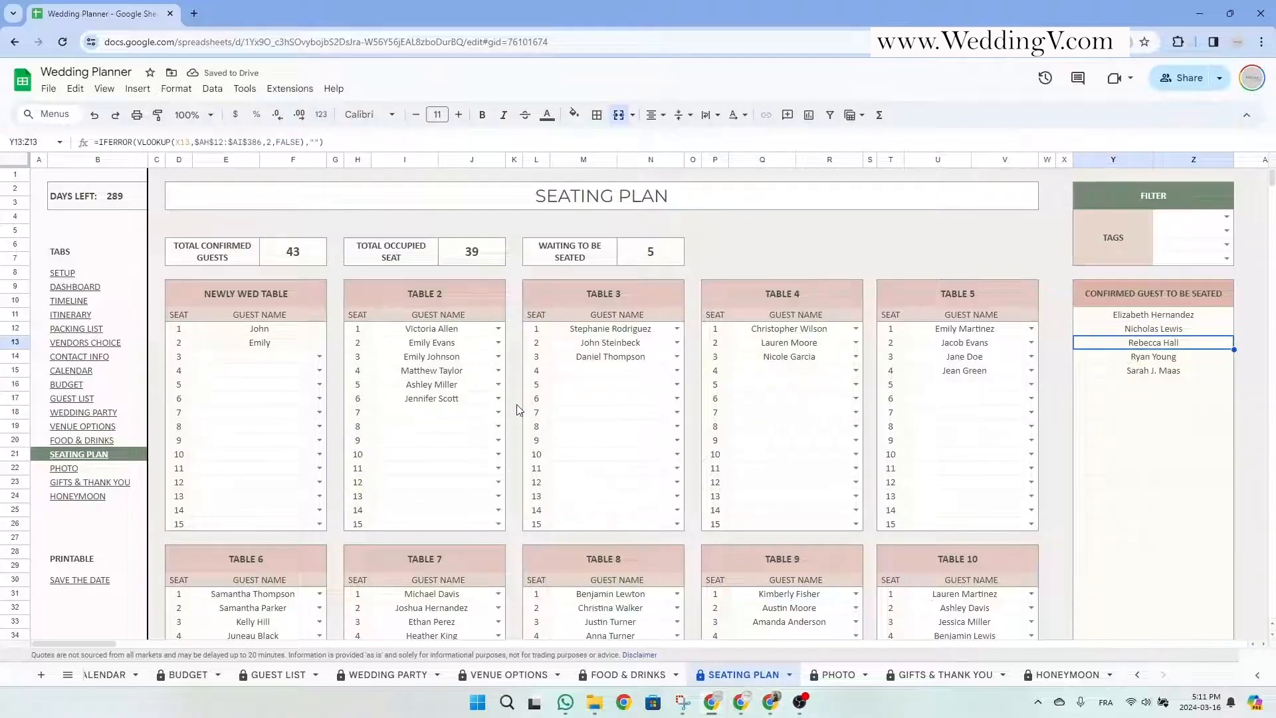
{"action": "left_click", "coordinate": [498, 412]}
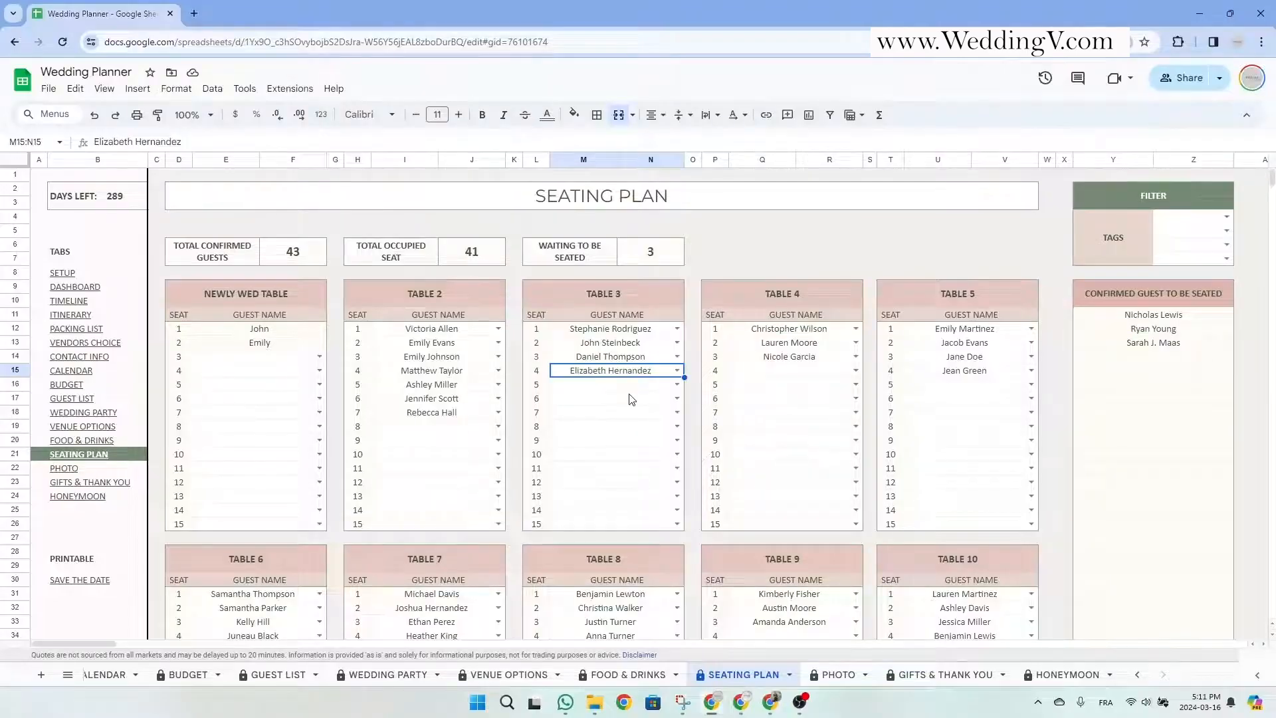
{"action": "left_click", "coordinate": [499, 412]}
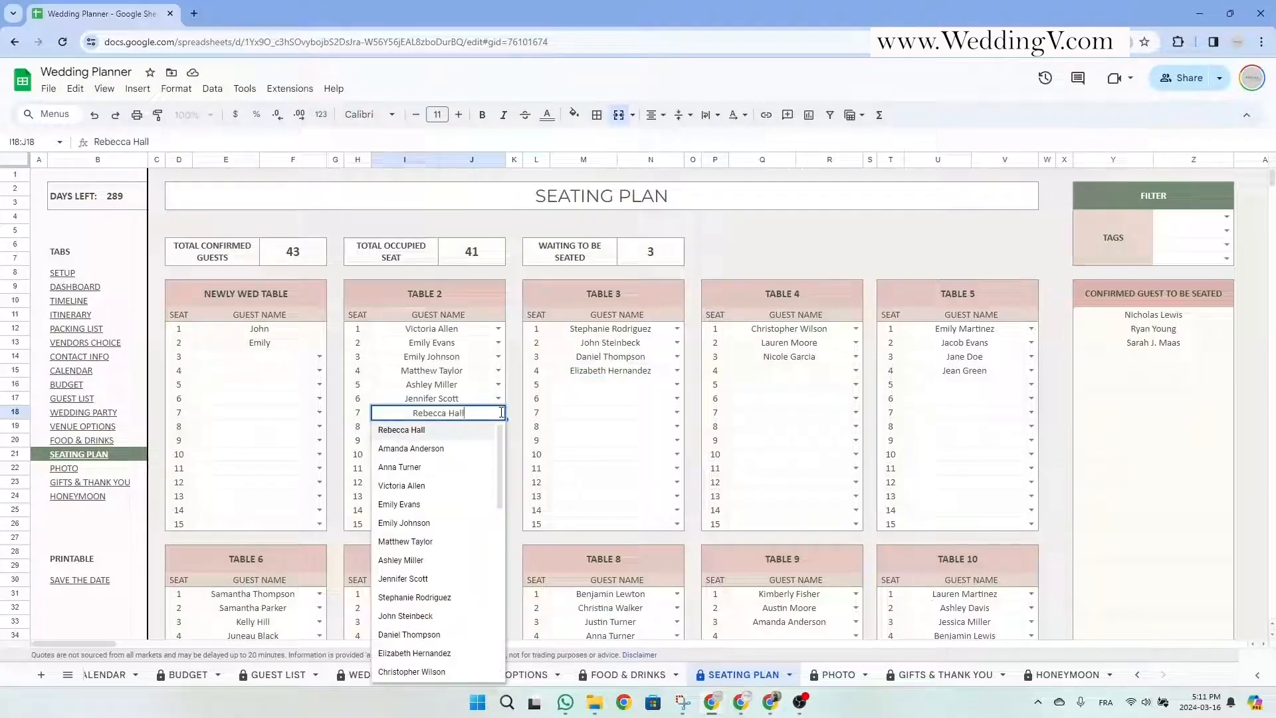
{"action": "left_click_drag", "start_coordinate": [482, 413], "coordinate": [381, 412]}
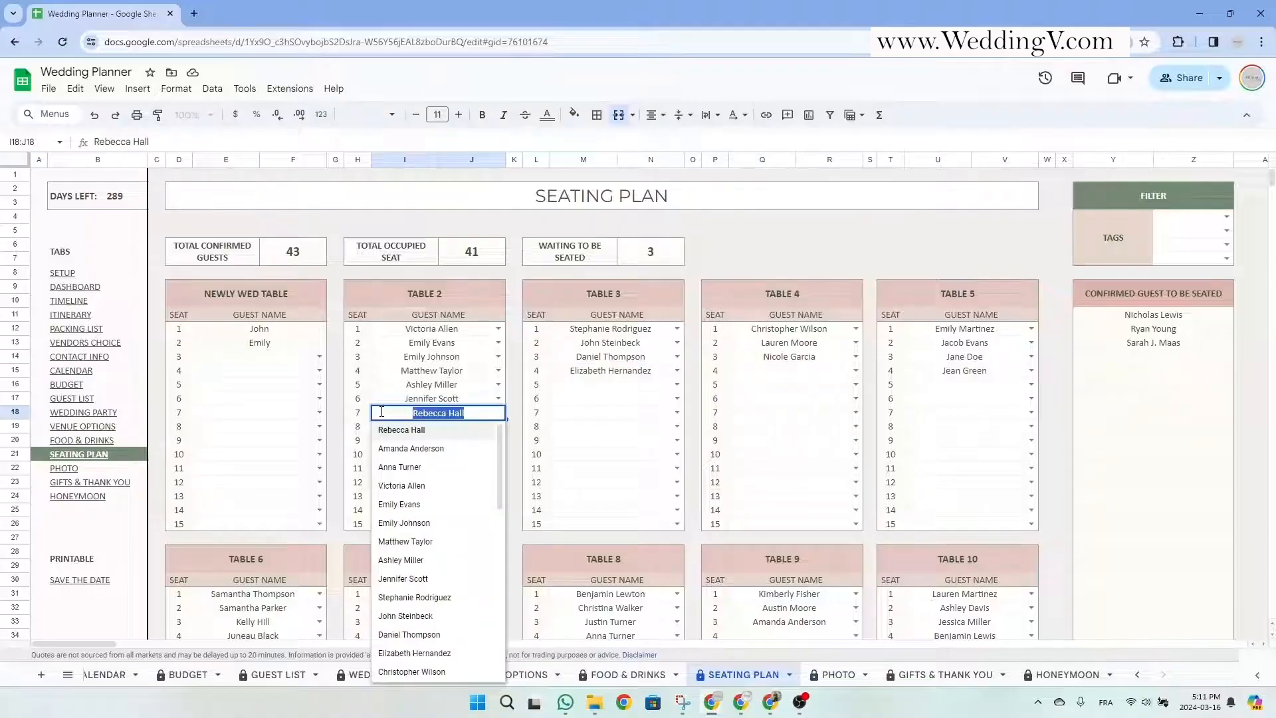
{"action": "type", "text": "e"}
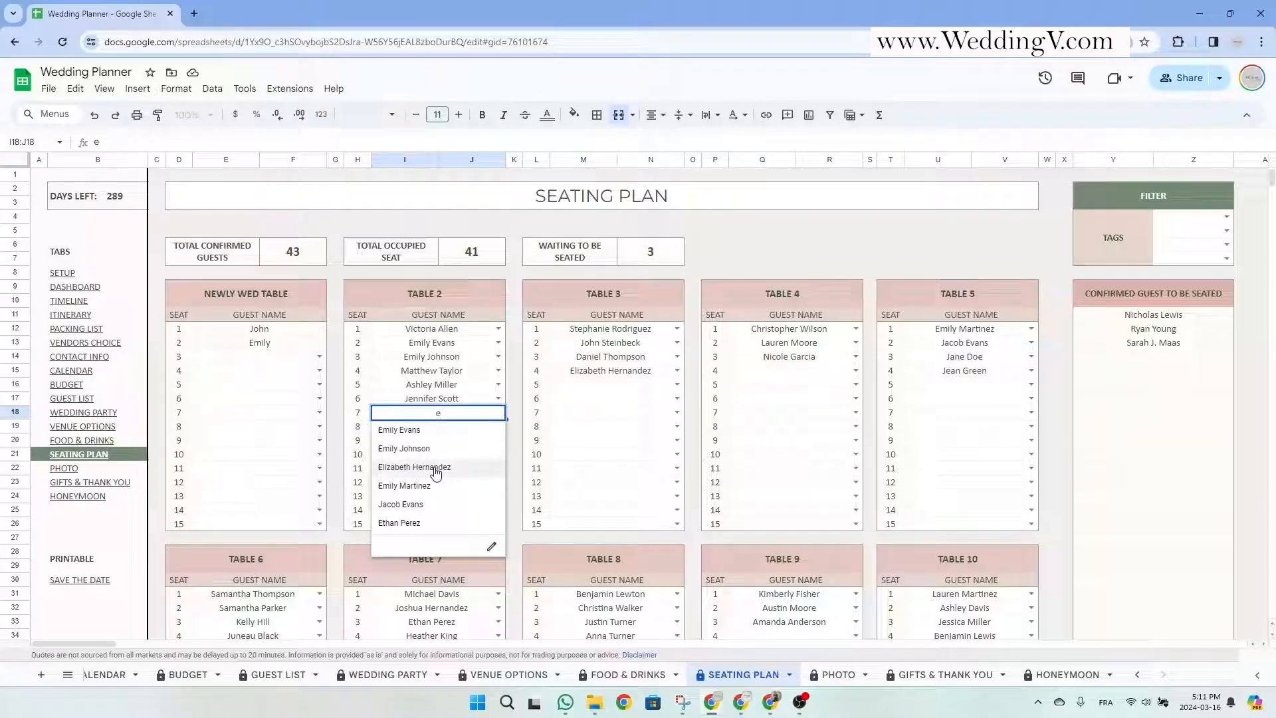
{"action": "left_click", "coordinate": [435, 469]}
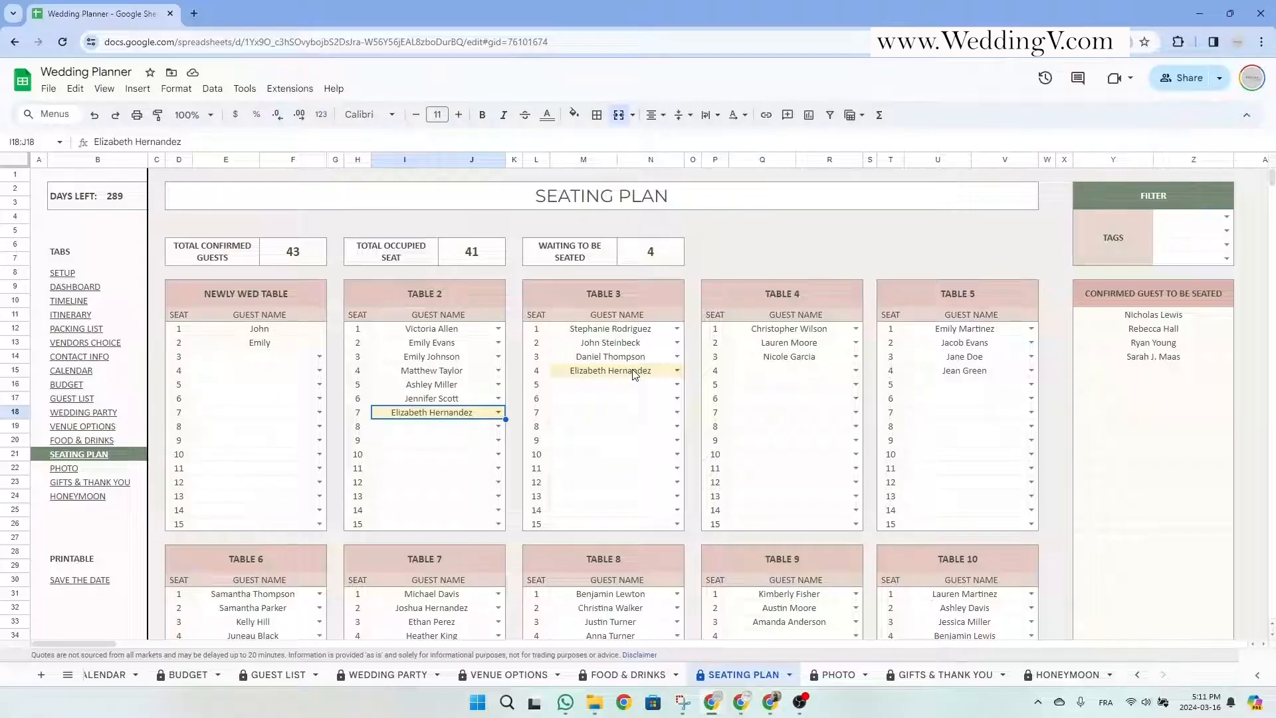
{"action": "left_click", "coordinate": [634, 373]}
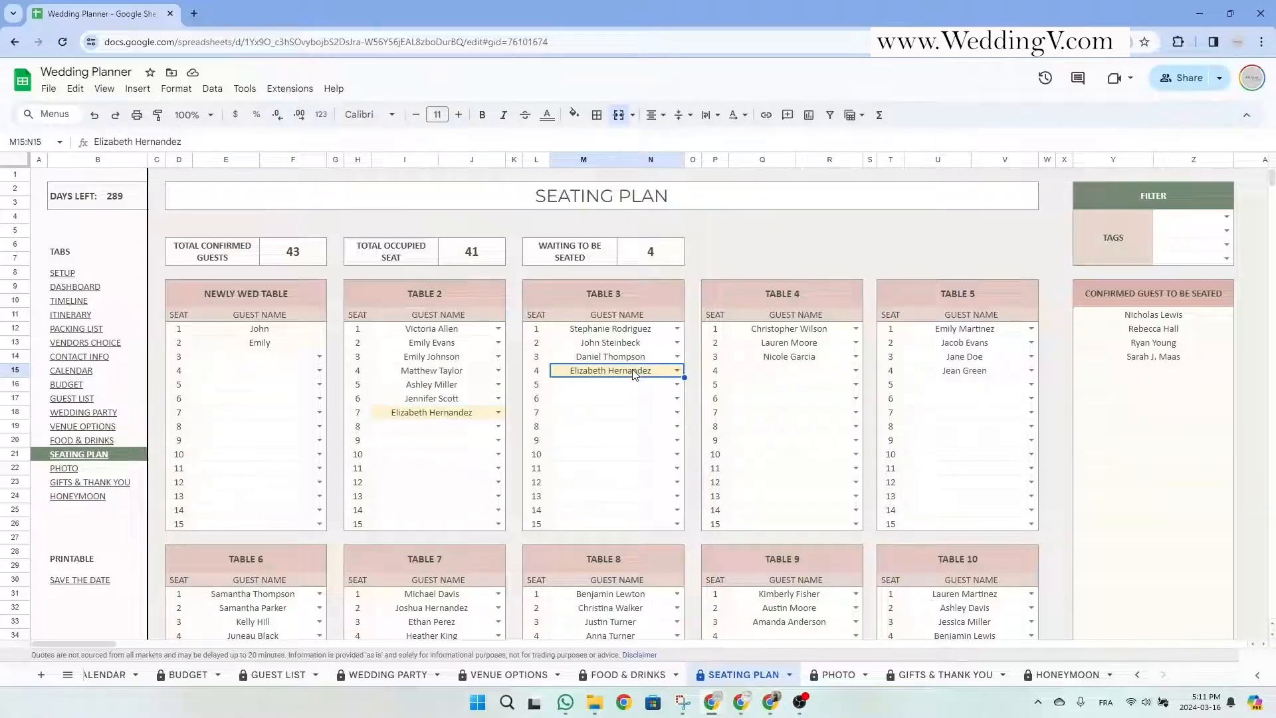
{"action": "key", "text": "Delete"}
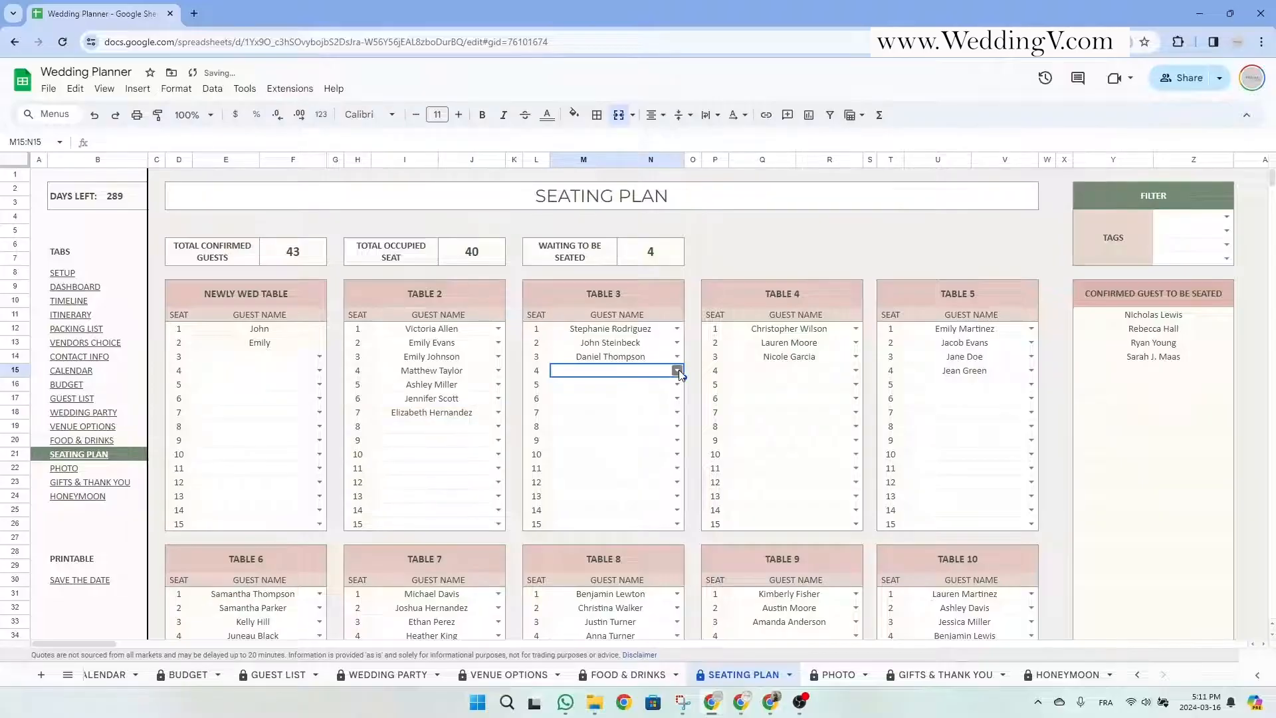
{"action": "left_click", "coordinate": [678, 372]}
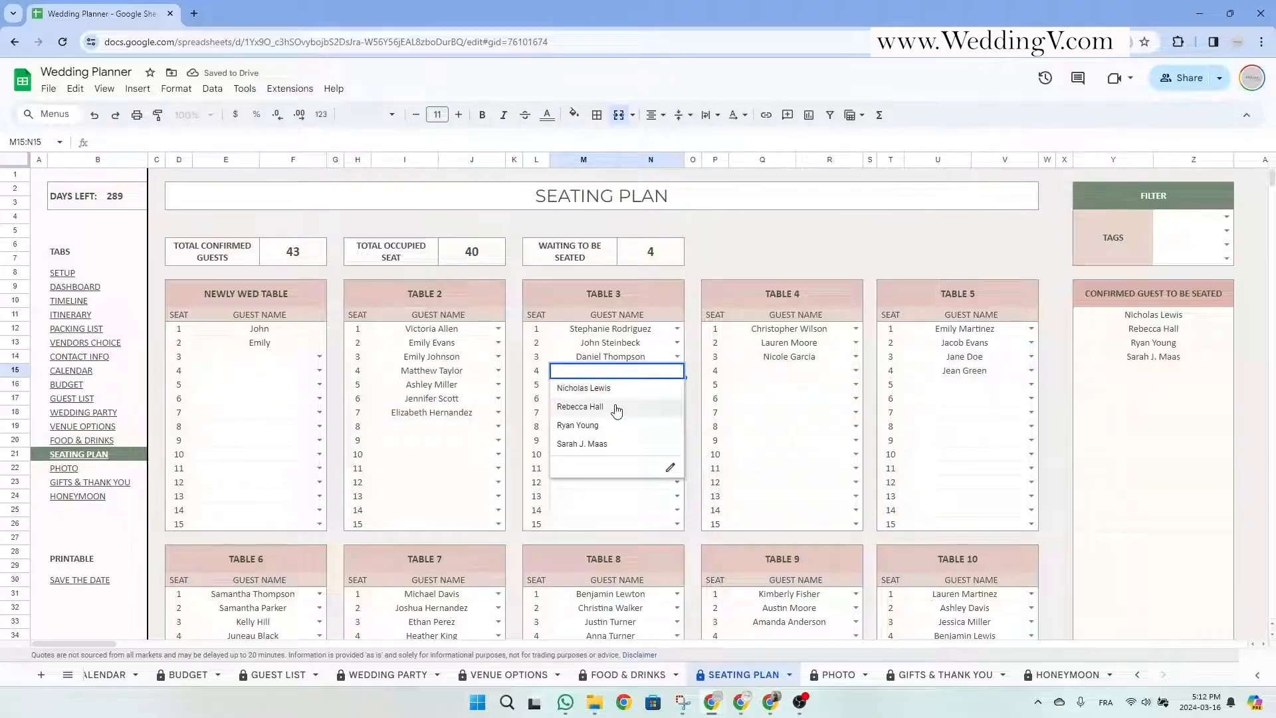
{"action": "left_click", "coordinate": [580, 407]}
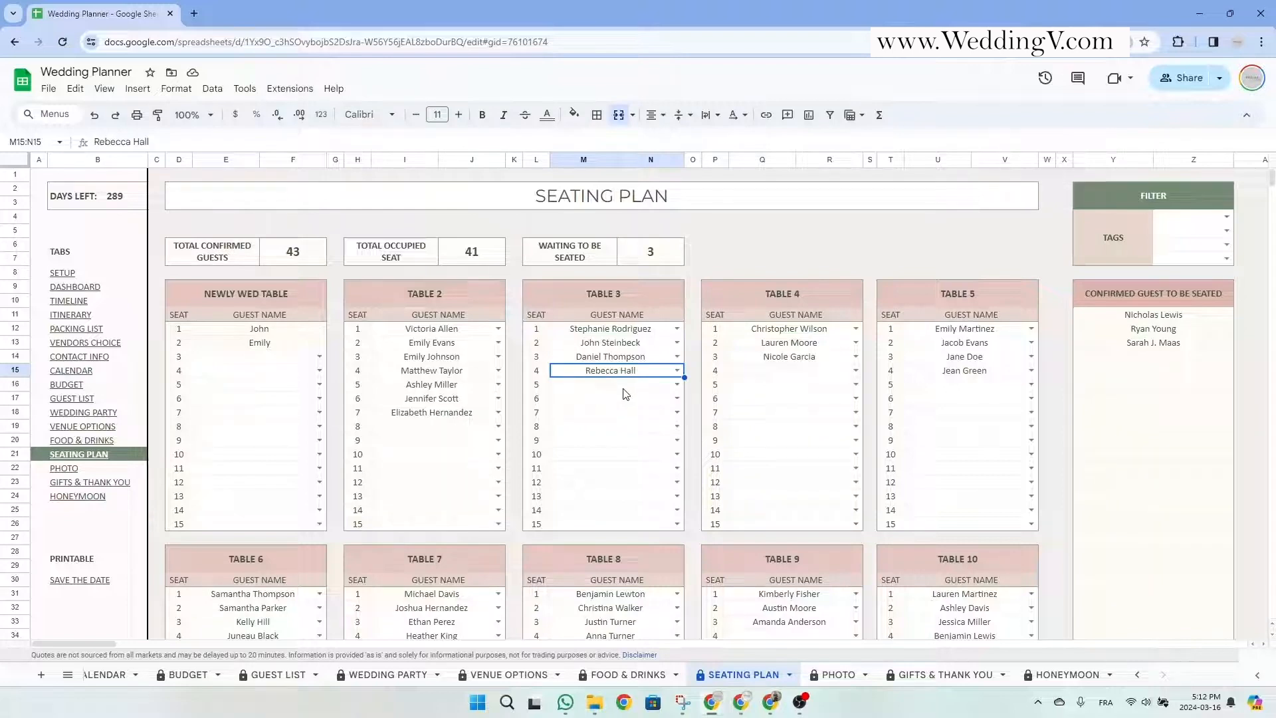
{"action": "left_click_drag", "start_coordinate": [628, 364], "coordinate": [808, 374]}
Inspect the total confirmed guests, occupied seats and waiting-to-be-seated summary counts.
{"action": "left_click", "coordinate": [658, 259]}
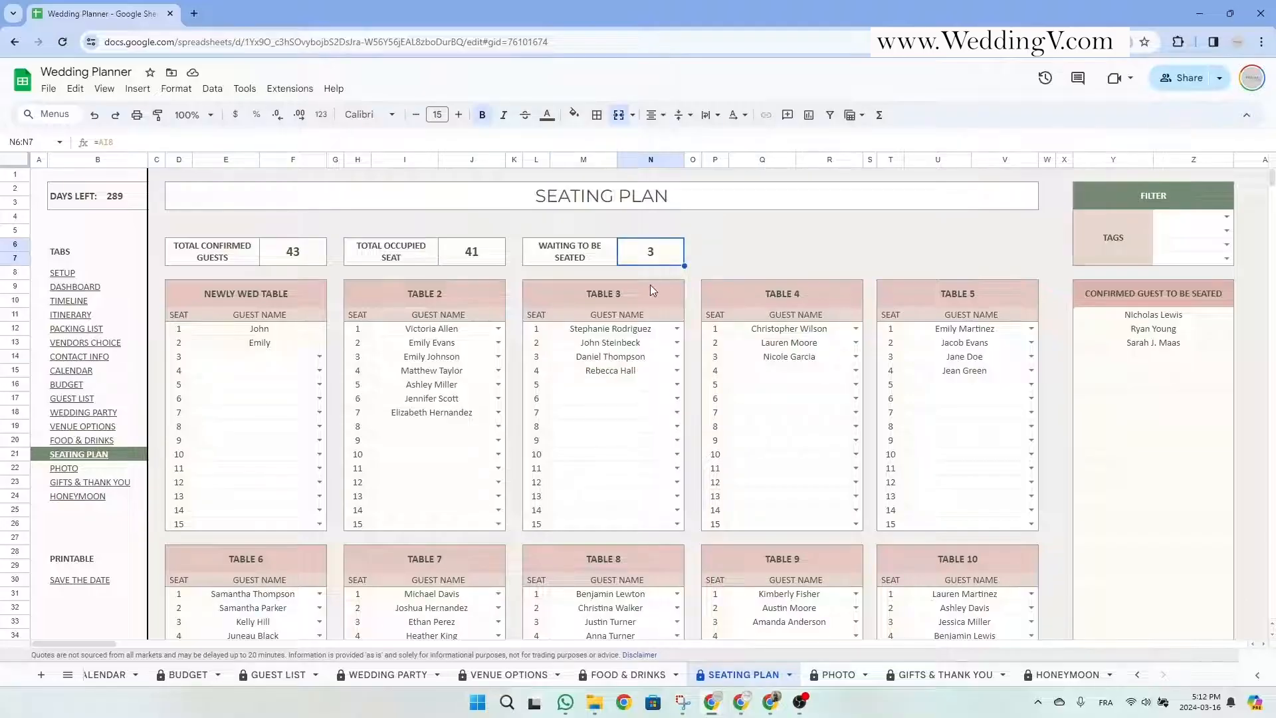
{"action": "left_click_drag", "start_coordinate": [207, 254], "coordinate": [636, 257]}
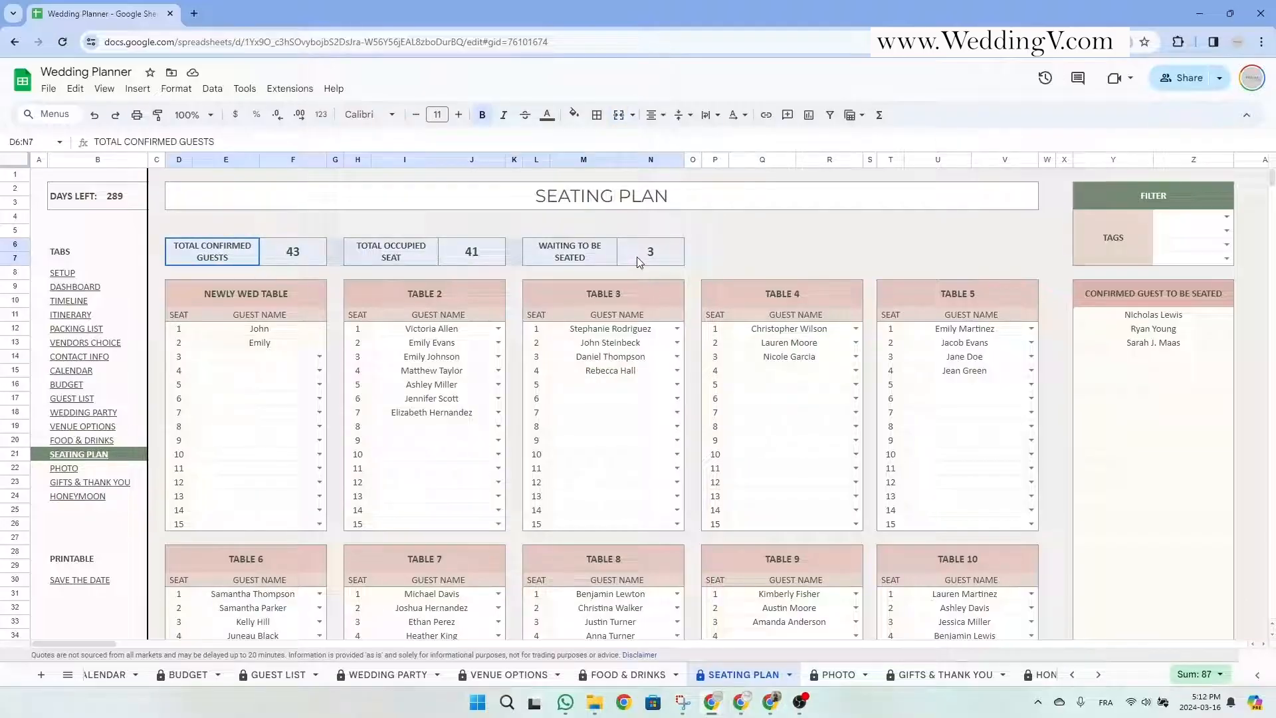
{"action": "left_click", "coordinate": [280, 260]}
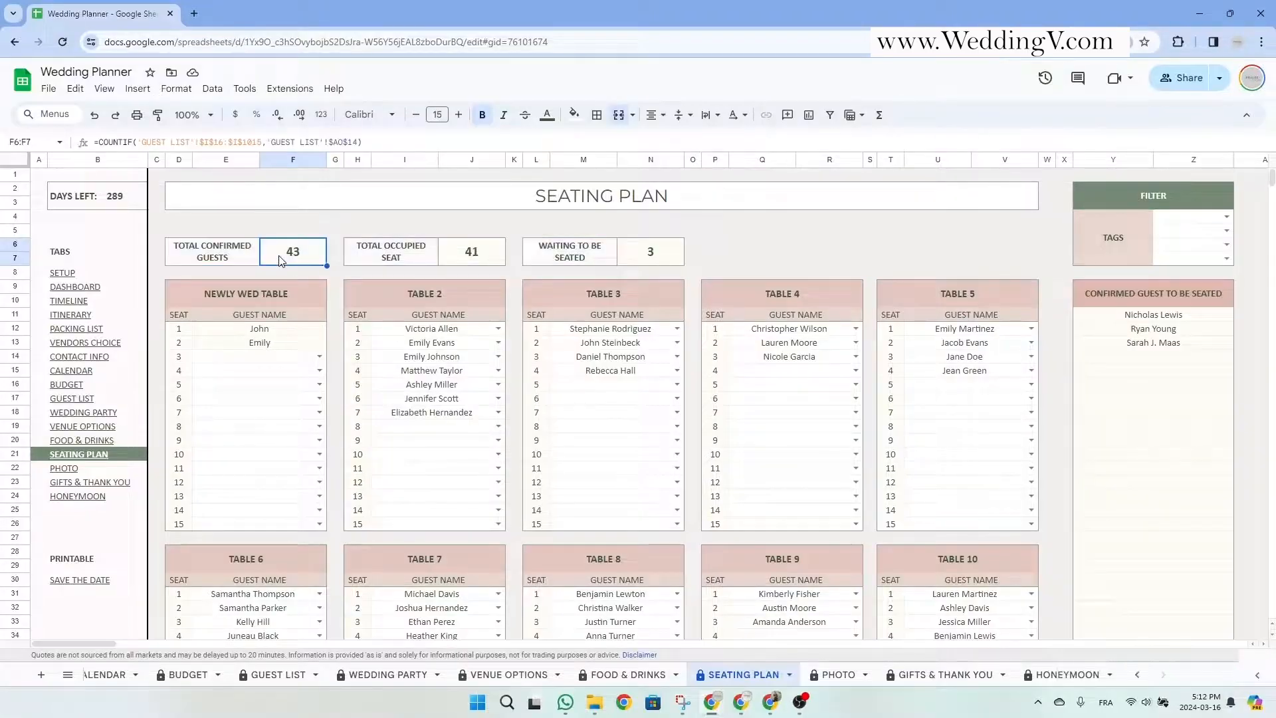
{"action": "left_click", "coordinate": [228, 258]}
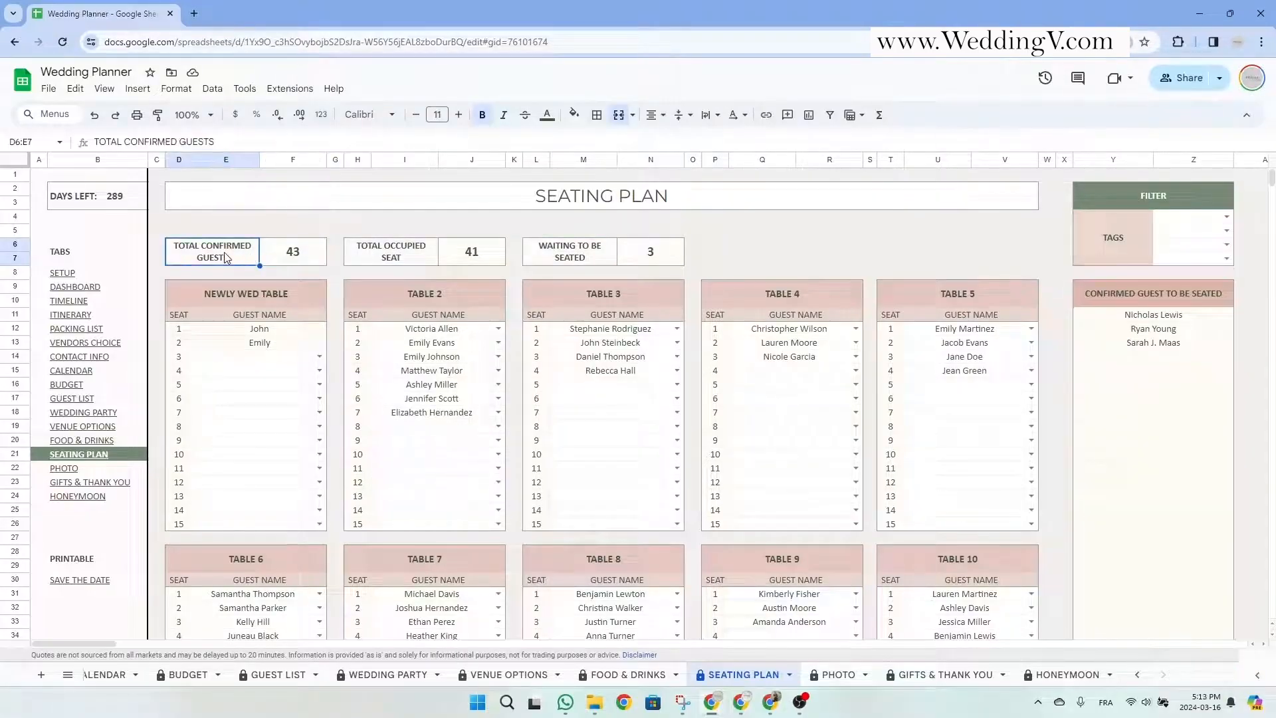
{"action": "left_click", "coordinate": [423, 257]}
{"action": "left_click", "coordinate": [597, 253]}
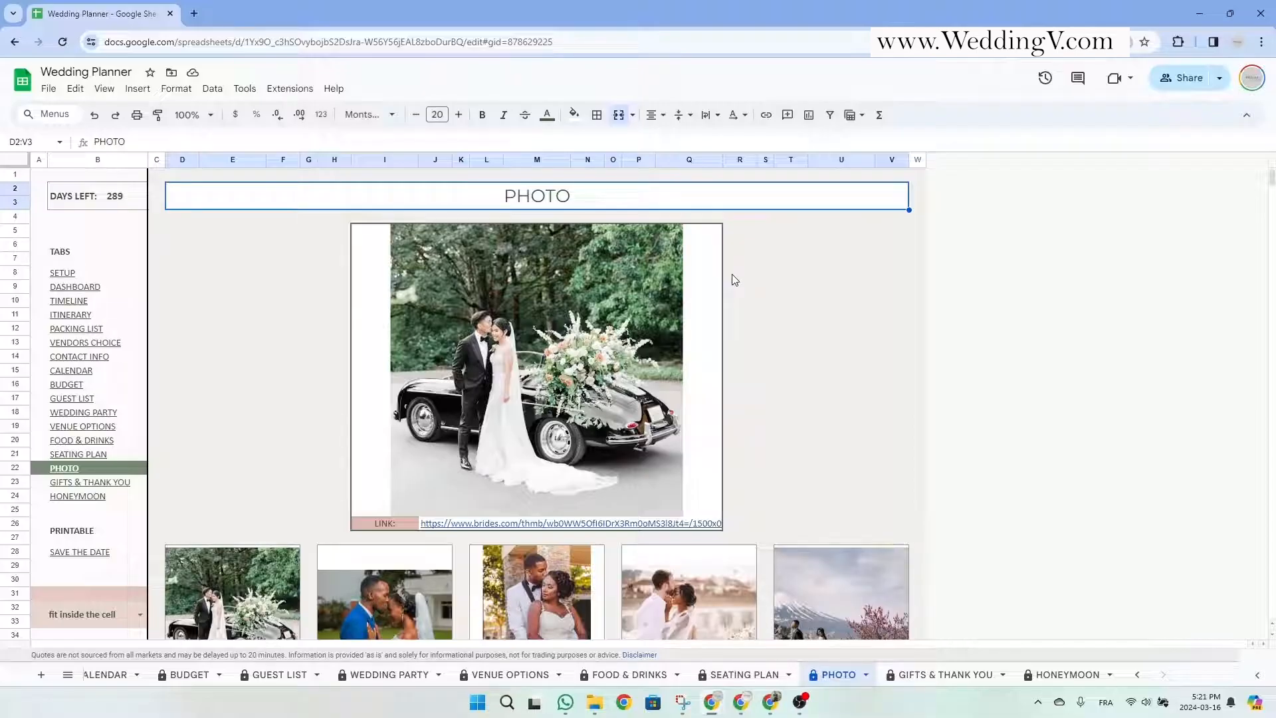
{"action": "left_click", "coordinate": [407, 525]}
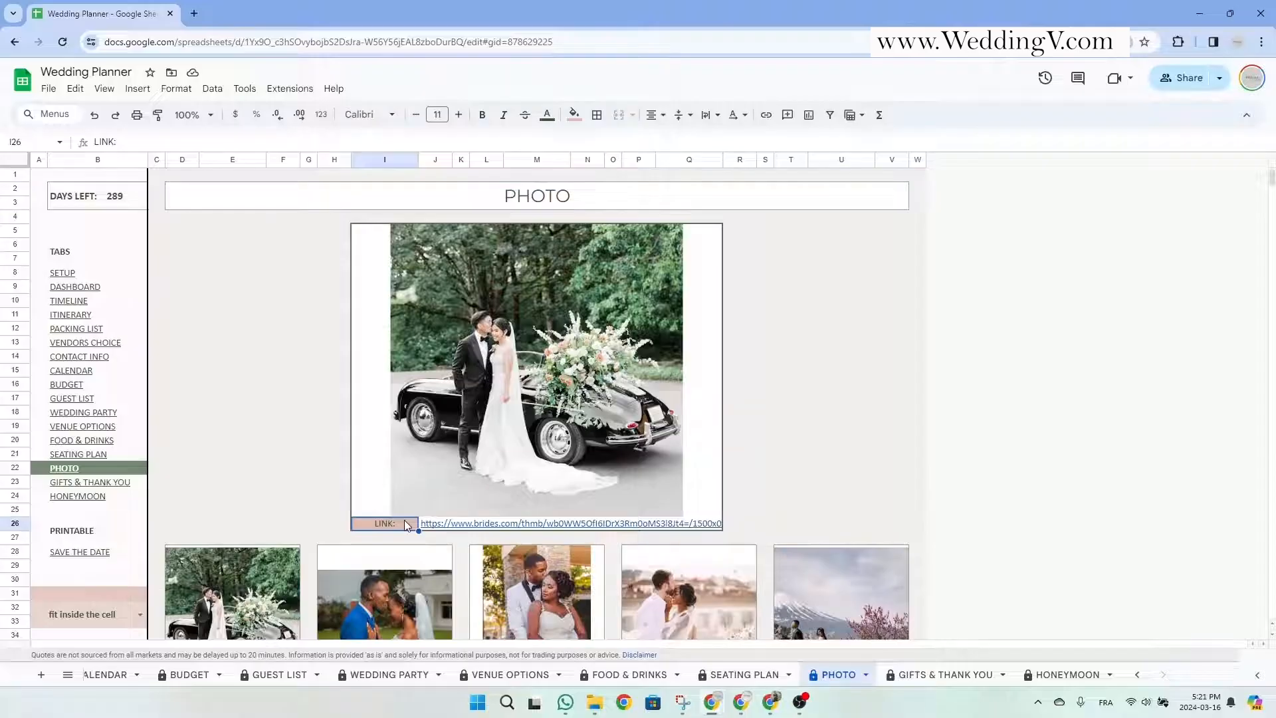
{"action": "left_click", "coordinate": [432, 525]}
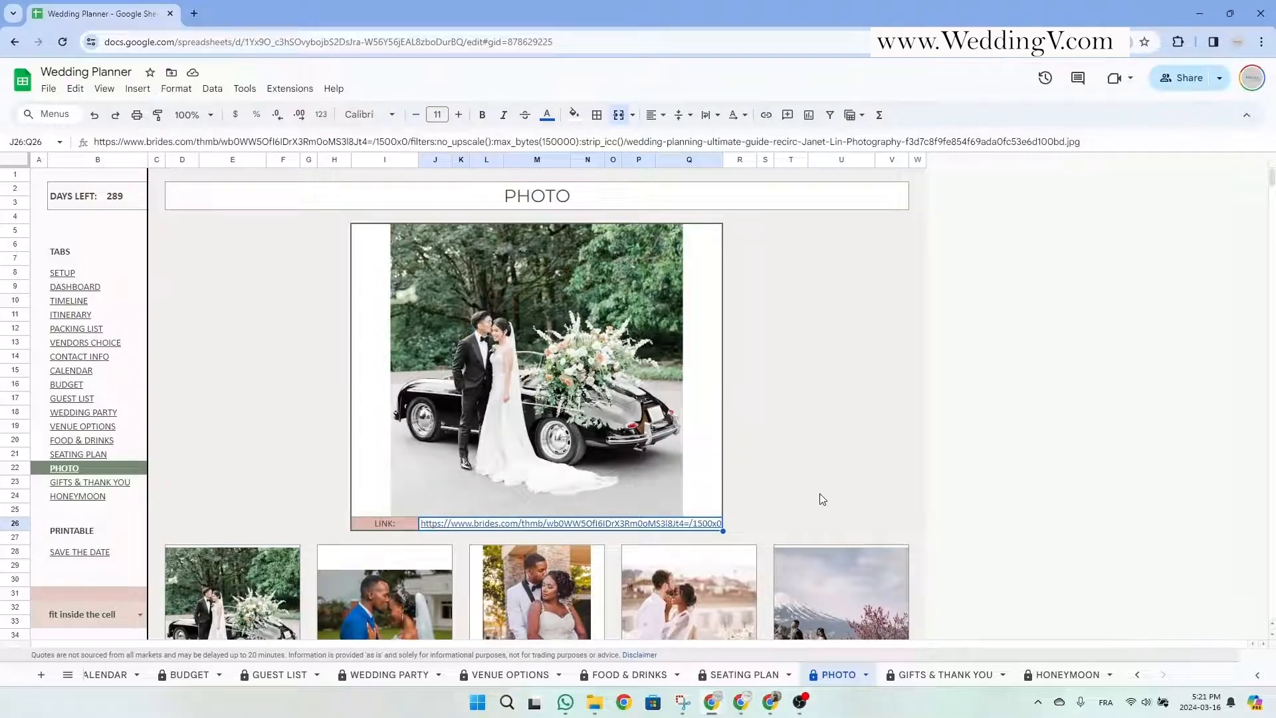
{"action": "scroll", "coordinate": [707, 453], "scroll_direction": "down", "scroll_amount": 2}
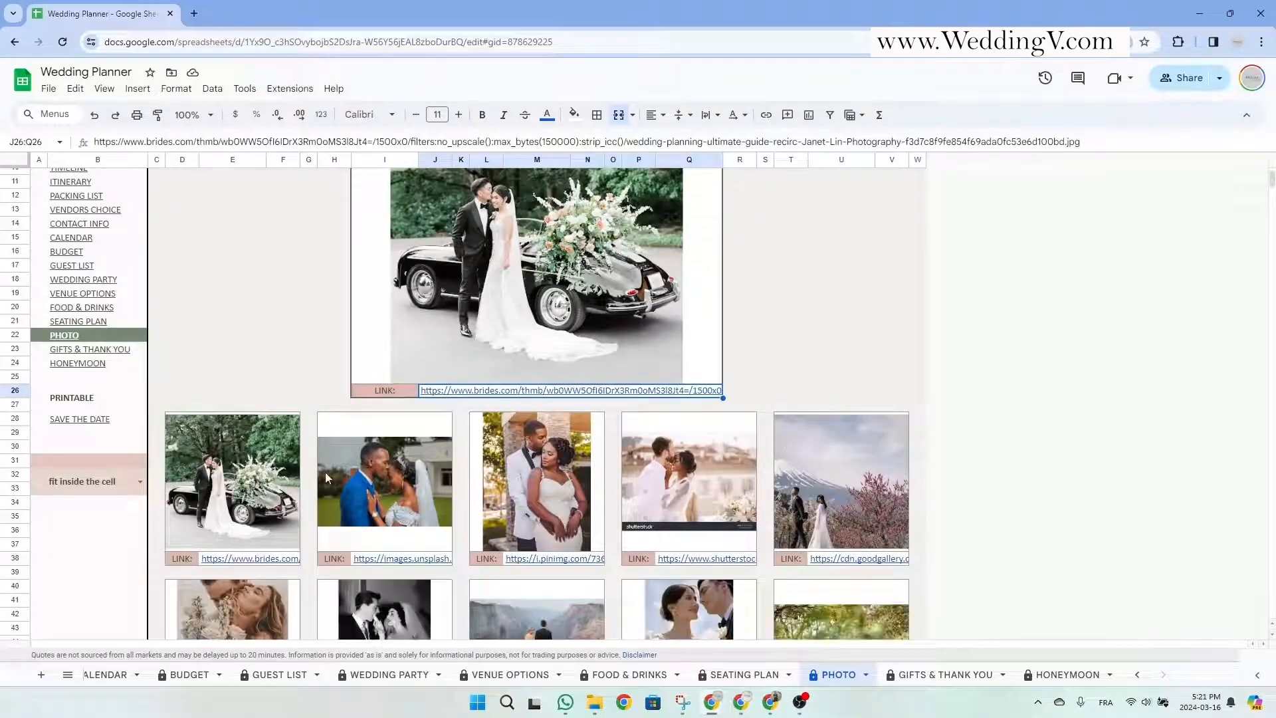
{"action": "scroll", "coordinate": [325, 472], "scroll_direction": "down", "scroll_amount": 2}
{"action": "left_click", "coordinate": [375, 332]}
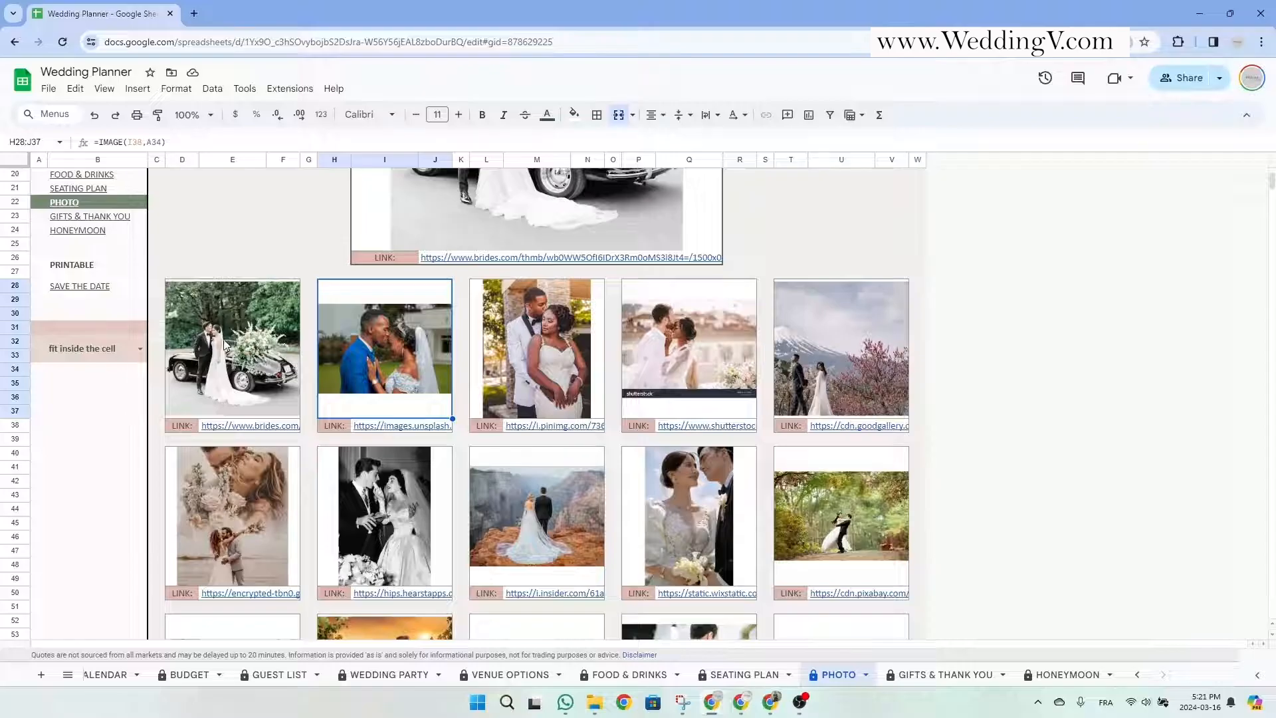
{"action": "left_click", "coordinate": [139, 348]}
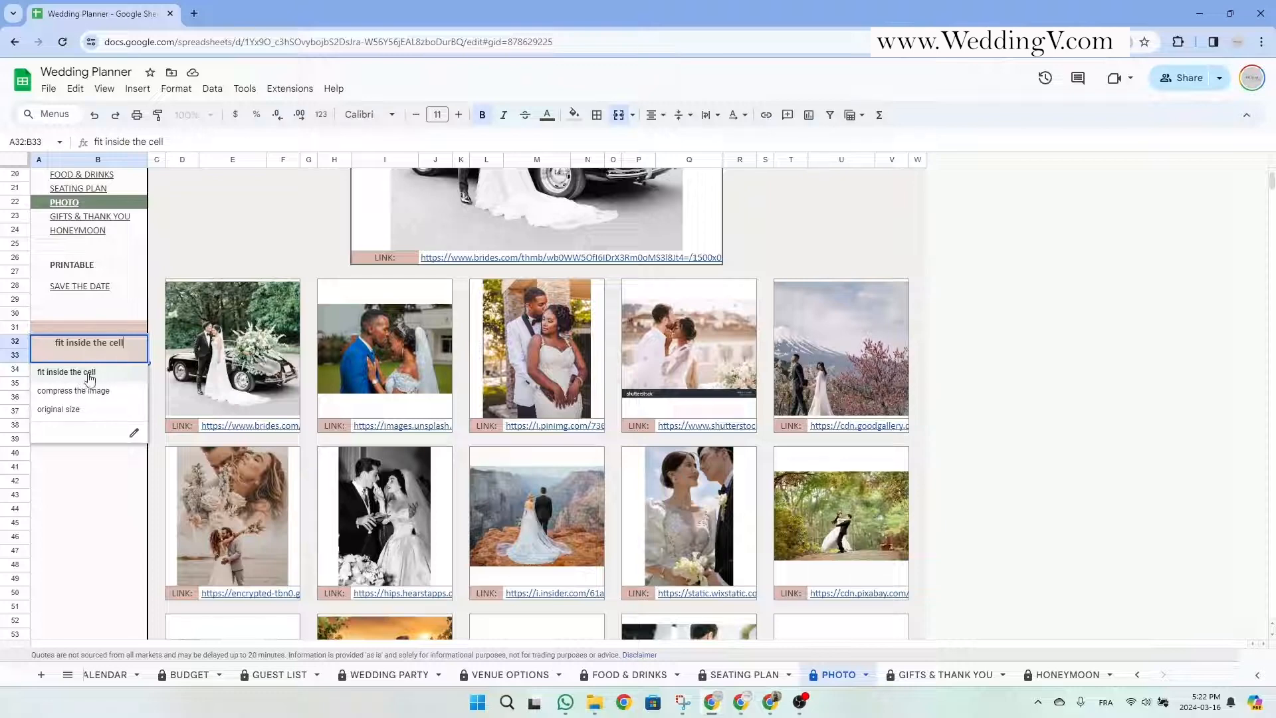
{"action": "left_click", "coordinate": [222, 367]}
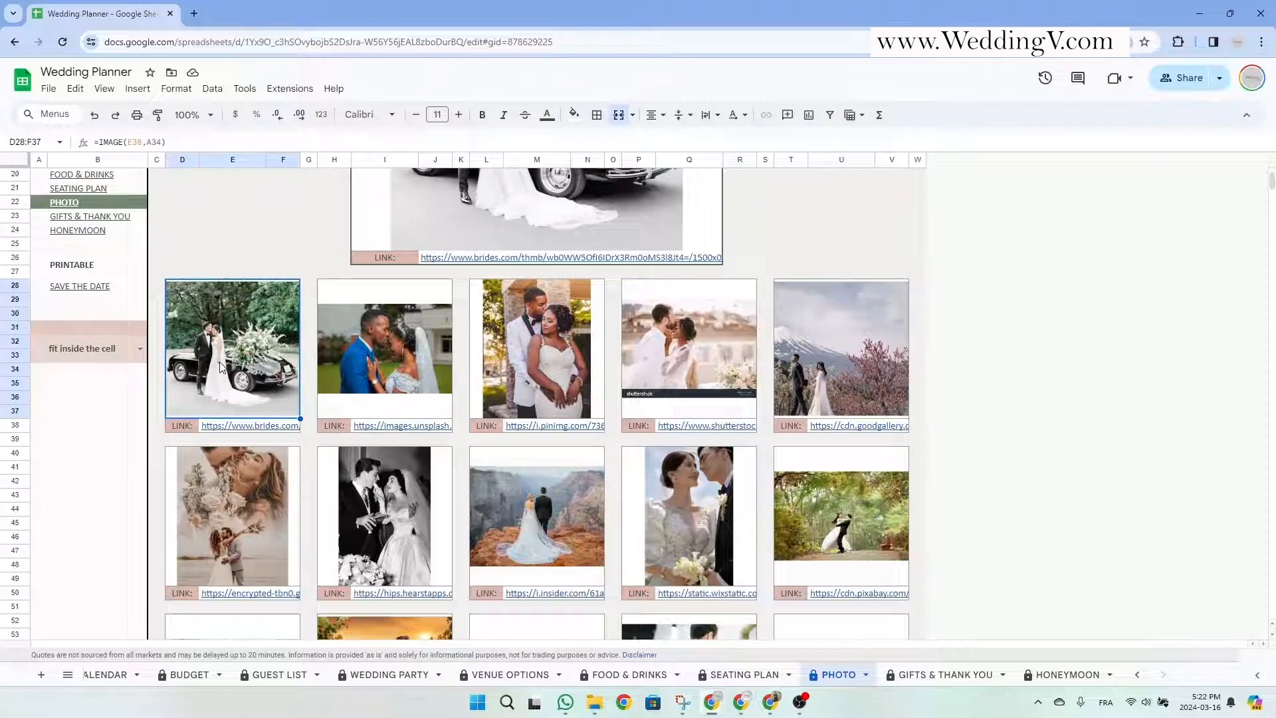
{"action": "scroll", "coordinate": [220, 362], "scroll_direction": "up", "scroll_amount": 5}
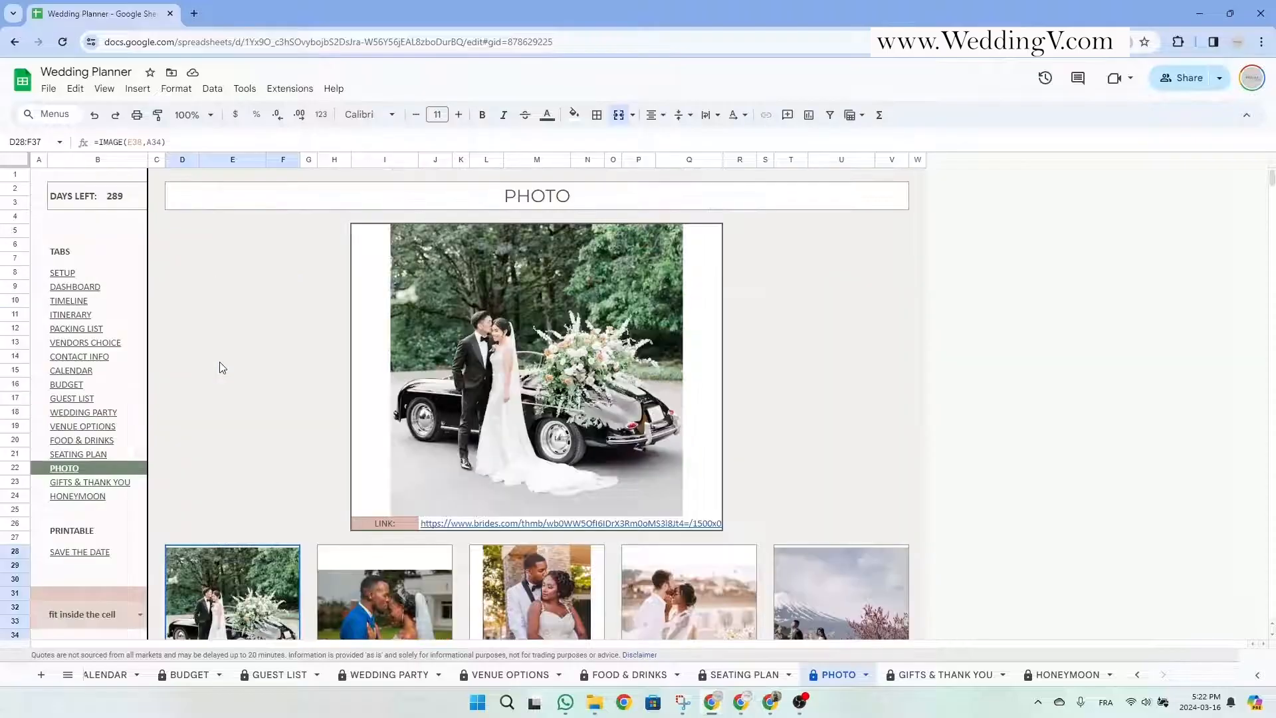
{"action": "left_click", "coordinate": [564, 355]}
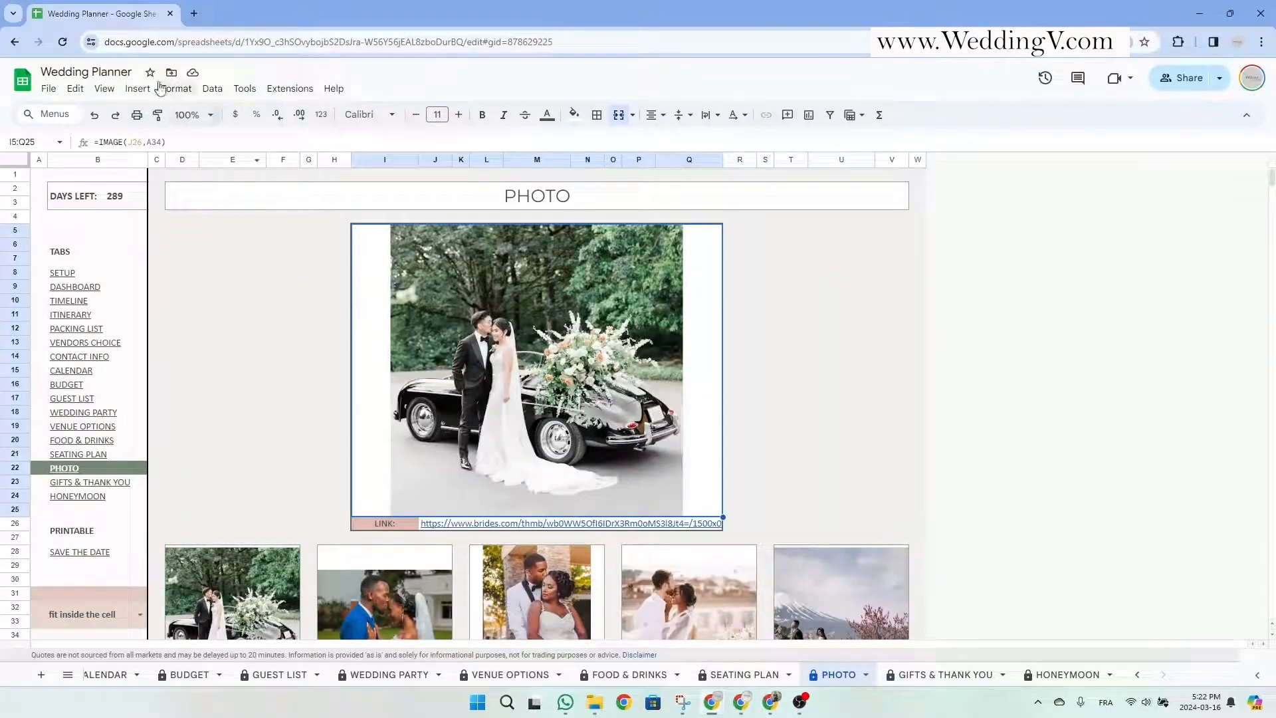
View the Insert > Image options without adding anything, then go to the GIFTS & THANK YOU sheet.
{"action": "left_click", "coordinate": [138, 89]}
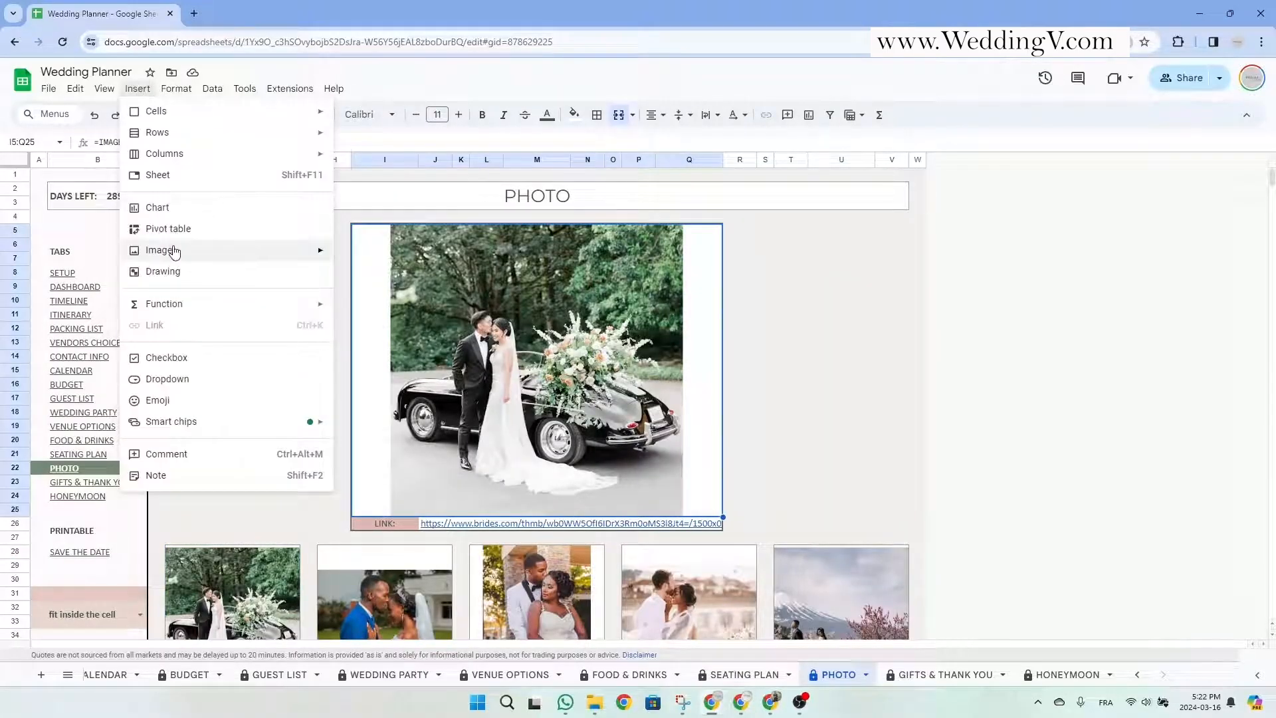
{"action": "mouse_move", "coordinate": [171, 250]}
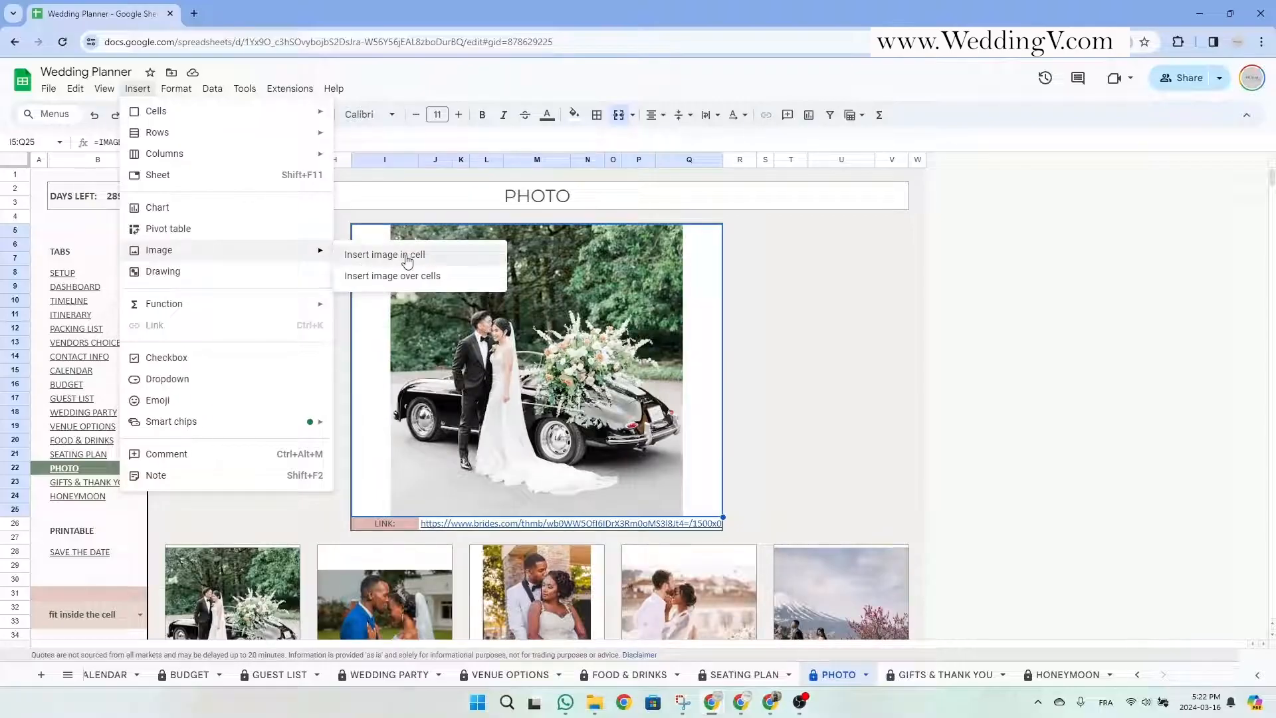
{"action": "left_click", "coordinate": [439, 241]}
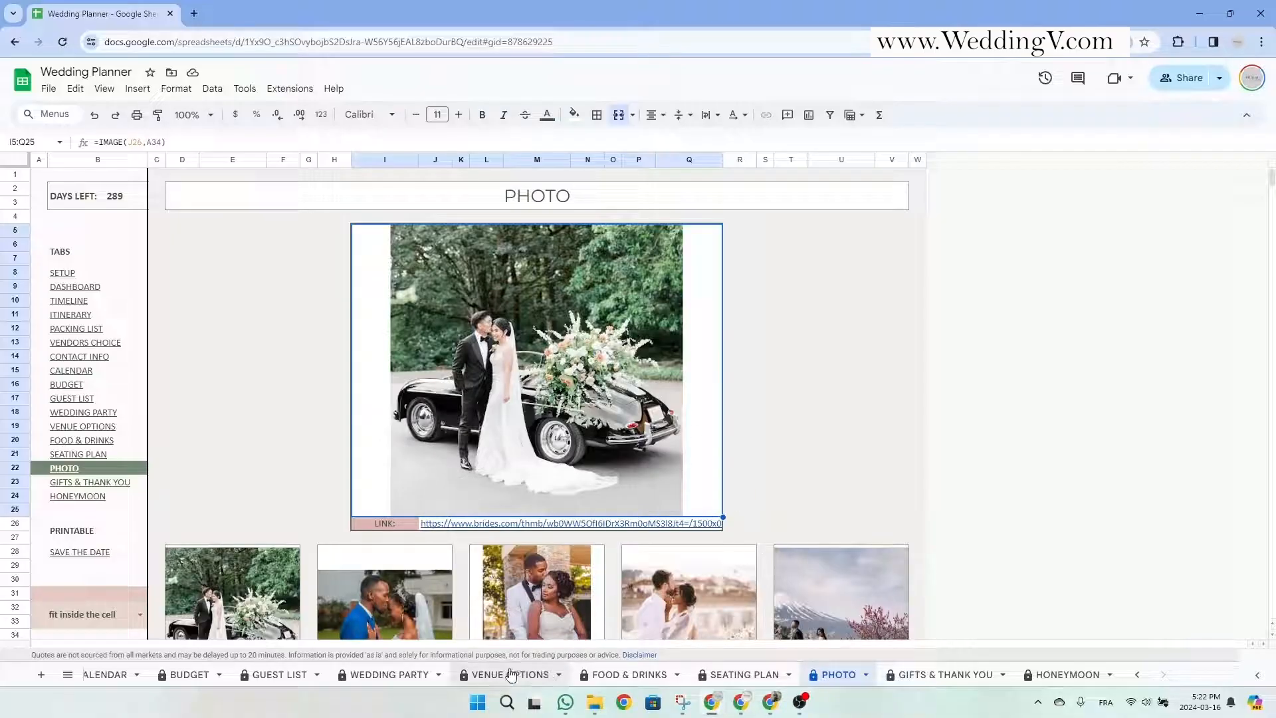
{"action": "key", "text": "ctrl+Page_Down"}
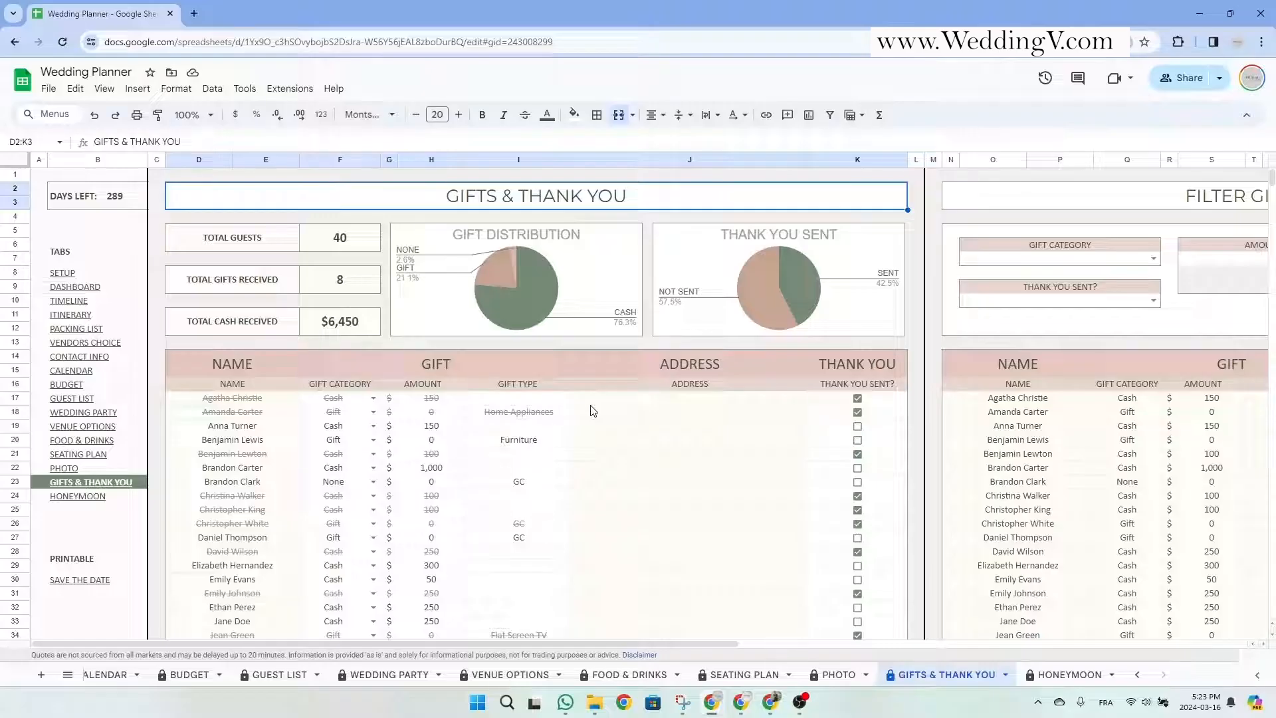
{"action": "left_click", "coordinate": [243, 386]}
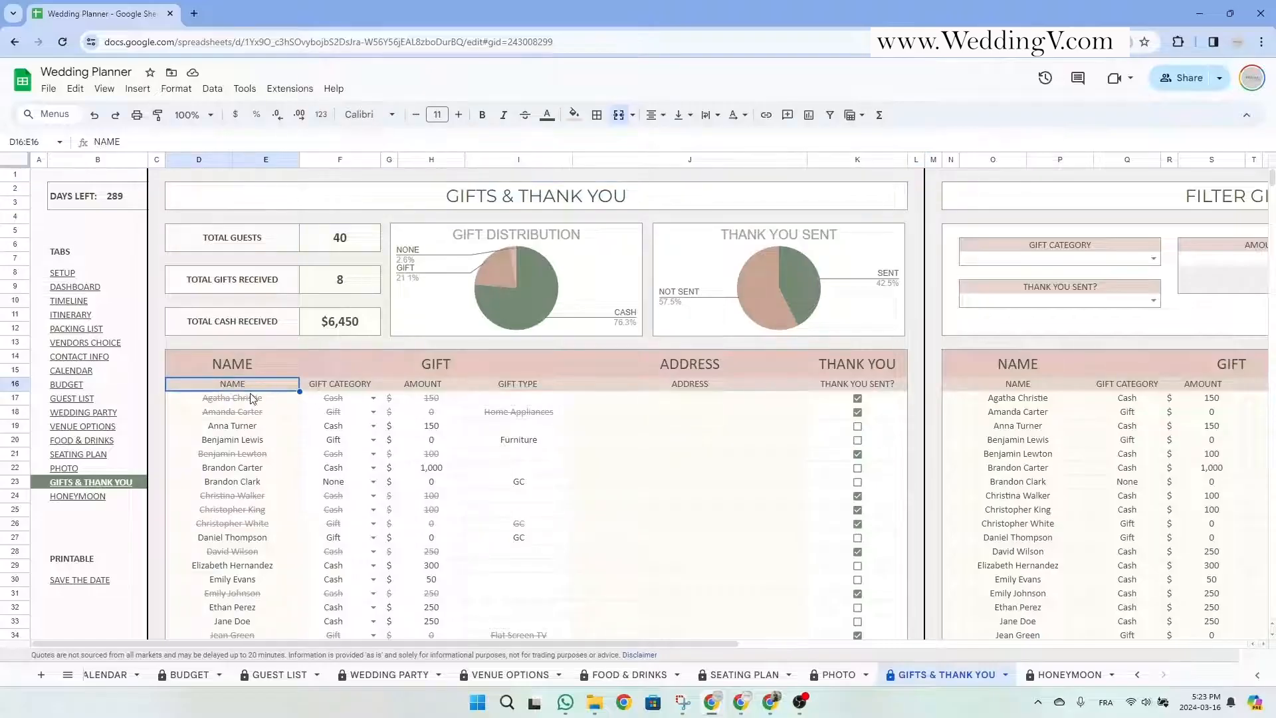
{"action": "left_click_drag", "start_coordinate": [253, 400], "coordinate": [253, 566]}
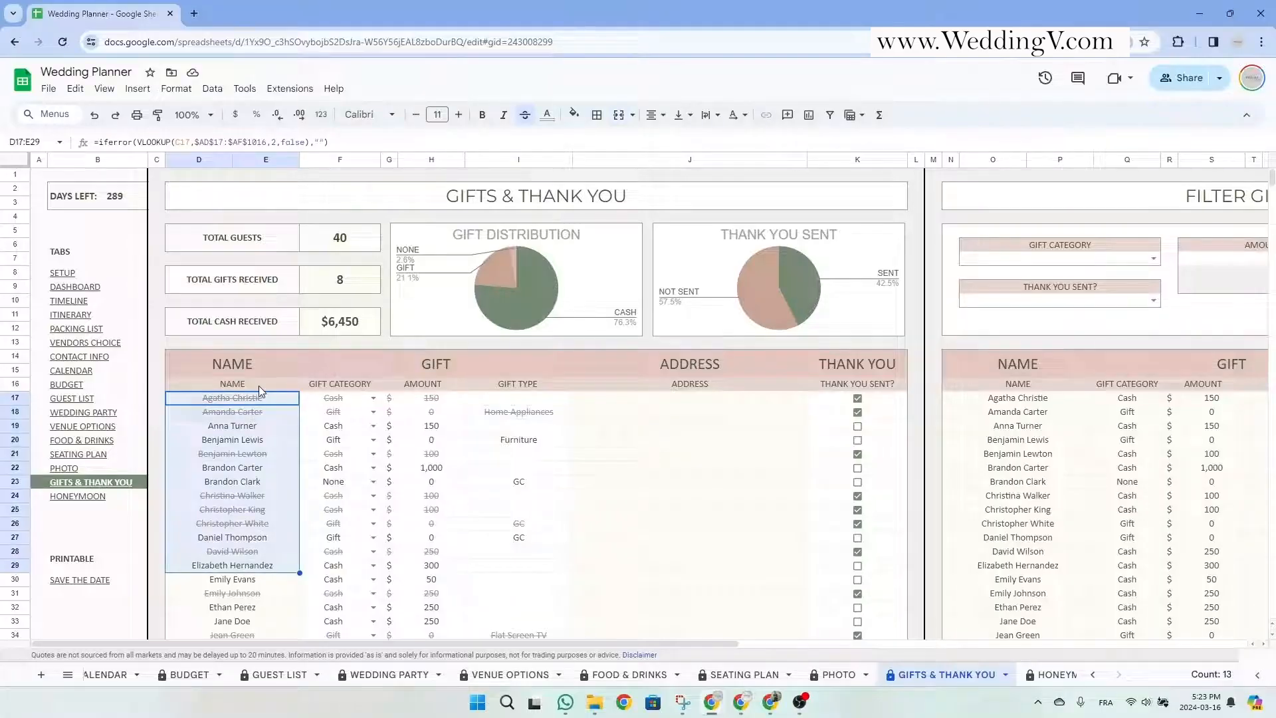
{"action": "left_click", "coordinate": [257, 385]}
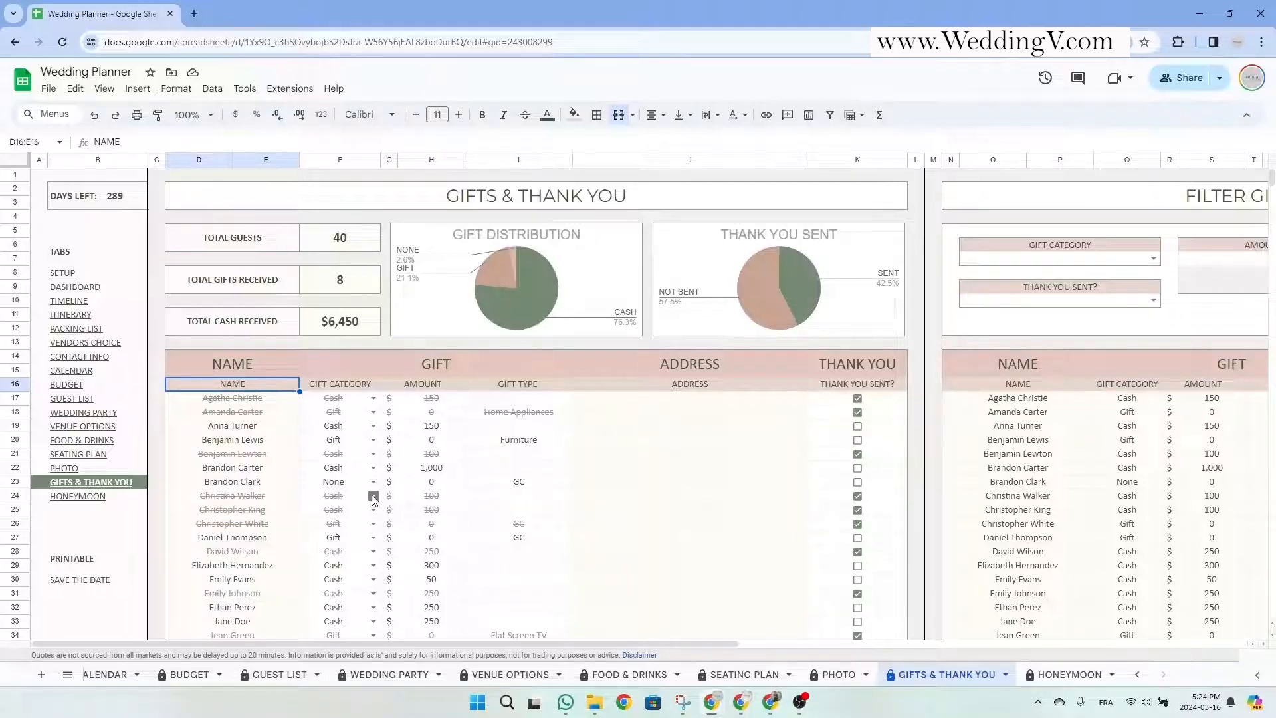
Look over the gift category, amount, type and address columns, leaving row 18's category as Gift.
{"action": "left_click_drag", "start_coordinate": [334, 399], "coordinate": [470, 593]}
{"action": "left_click", "coordinate": [431, 424]}
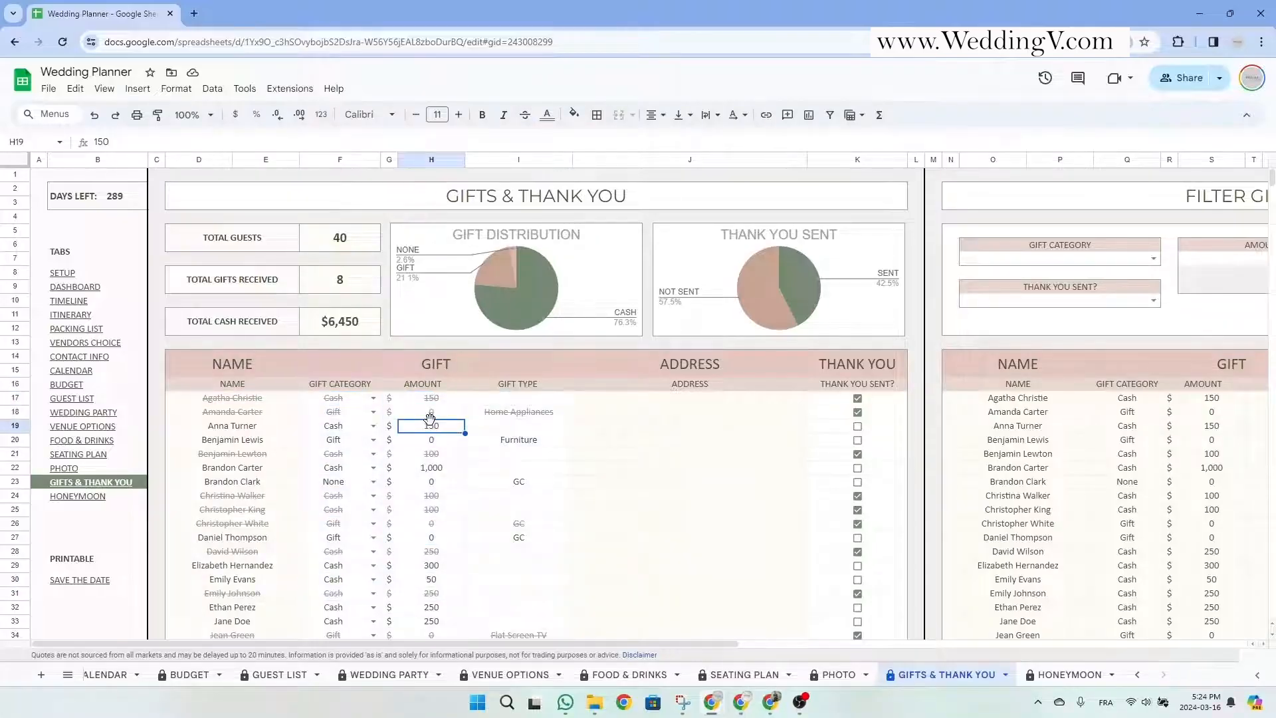
{"action": "left_click", "coordinate": [436, 367]}
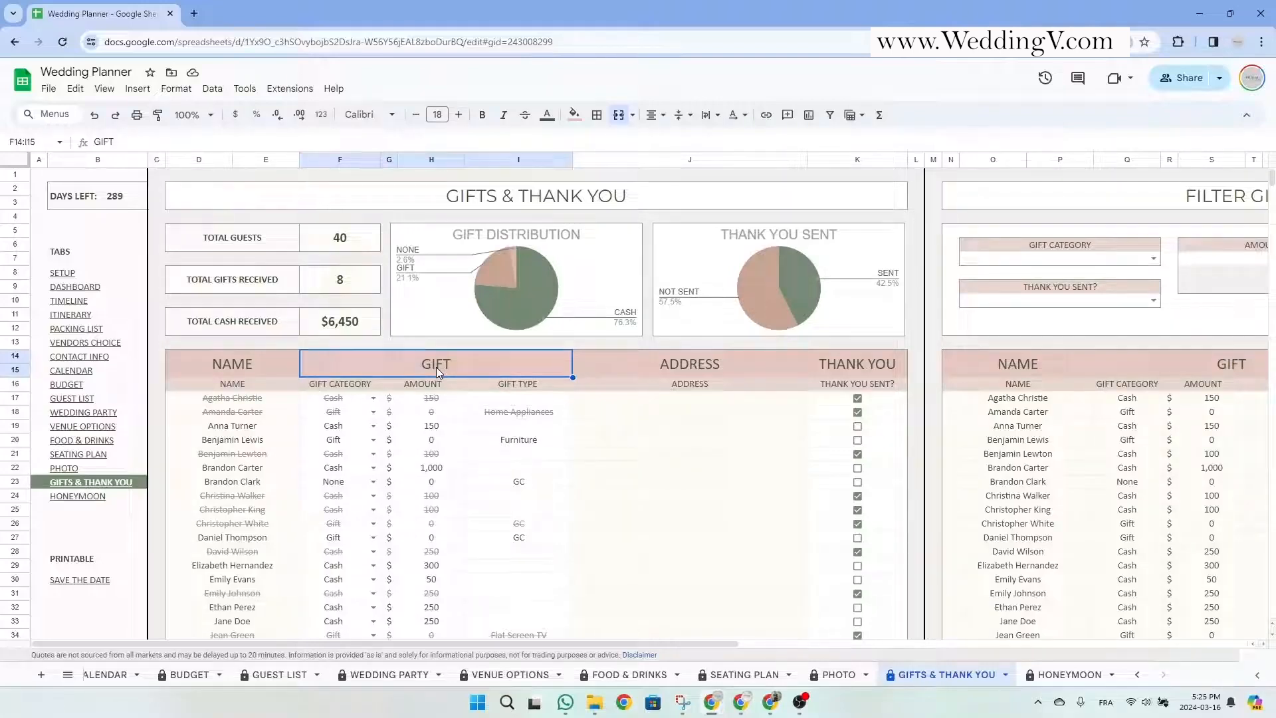
{"action": "left_click", "coordinate": [345, 385]}
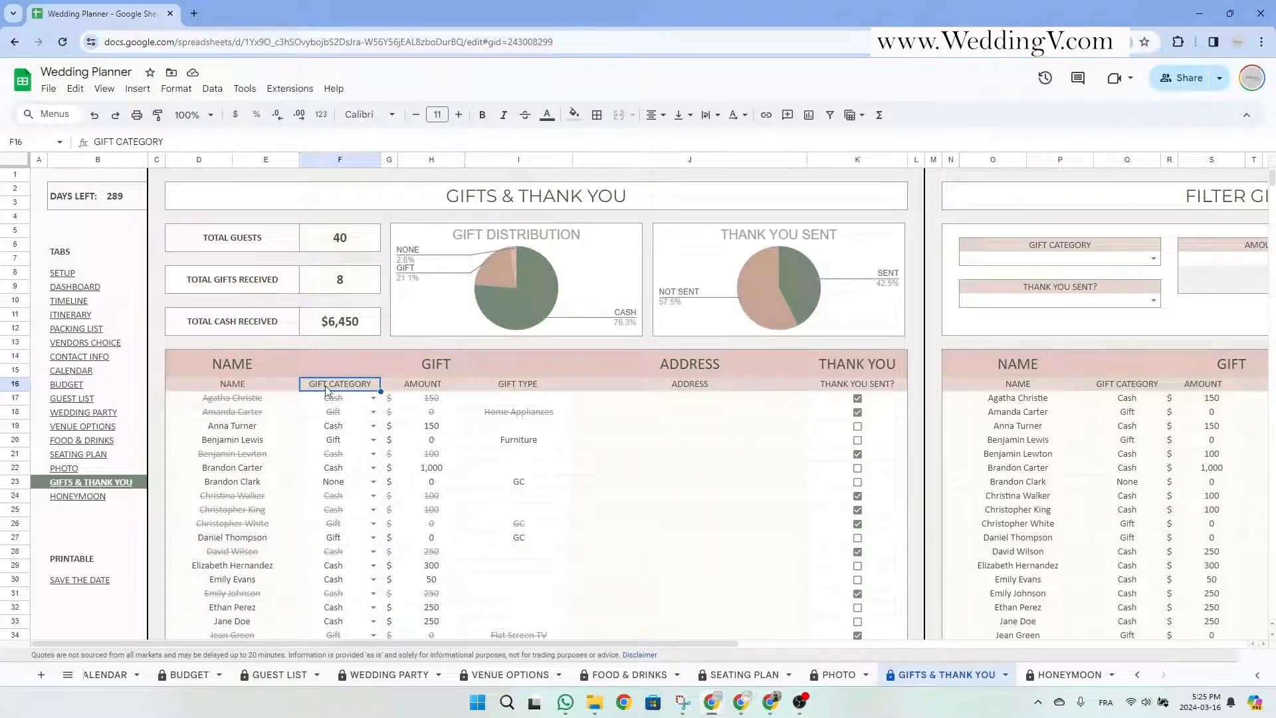
{"action": "left_click", "coordinate": [373, 412]}
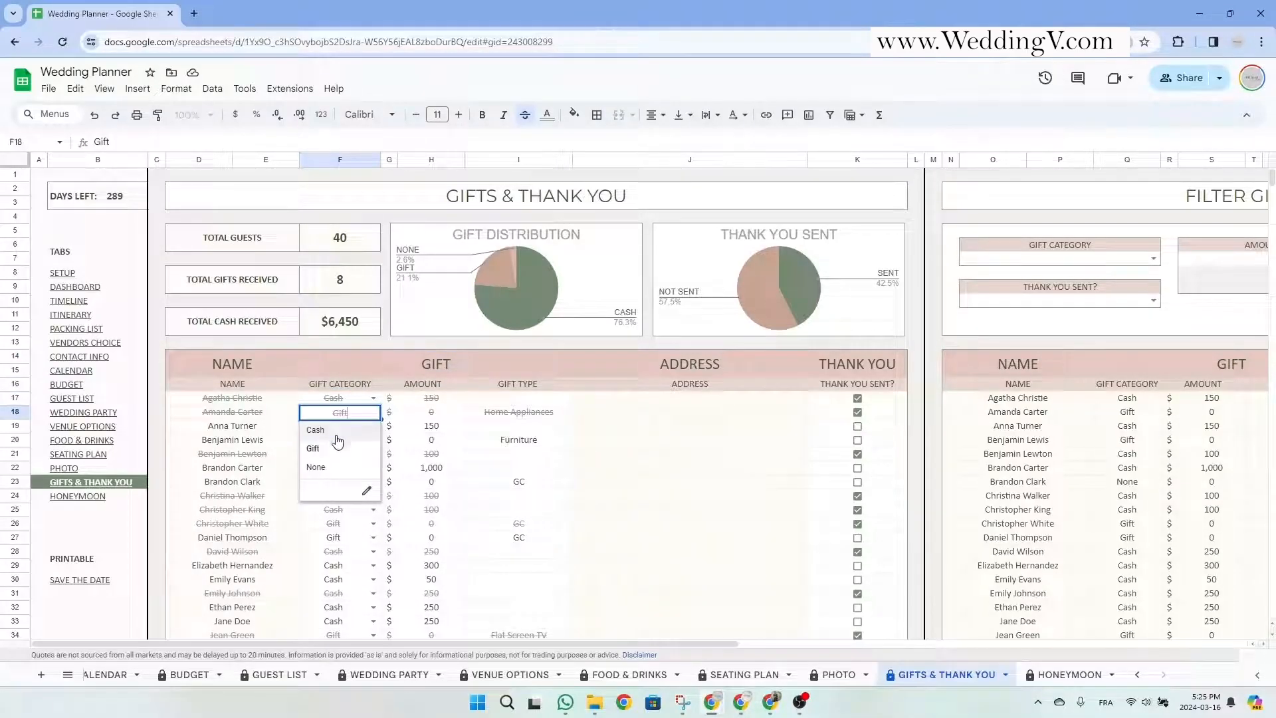
{"action": "left_click", "coordinate": [436, 400]}
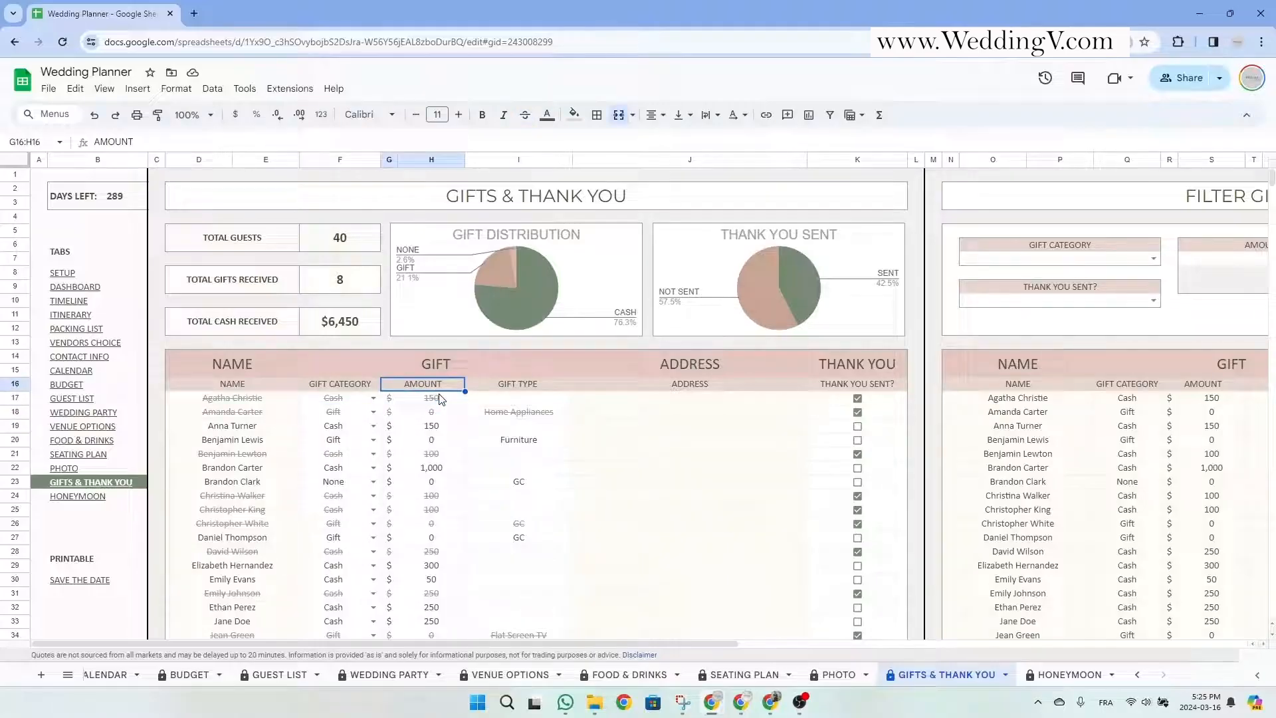
{"action": "left_click", "coordinate": [441, 416]}
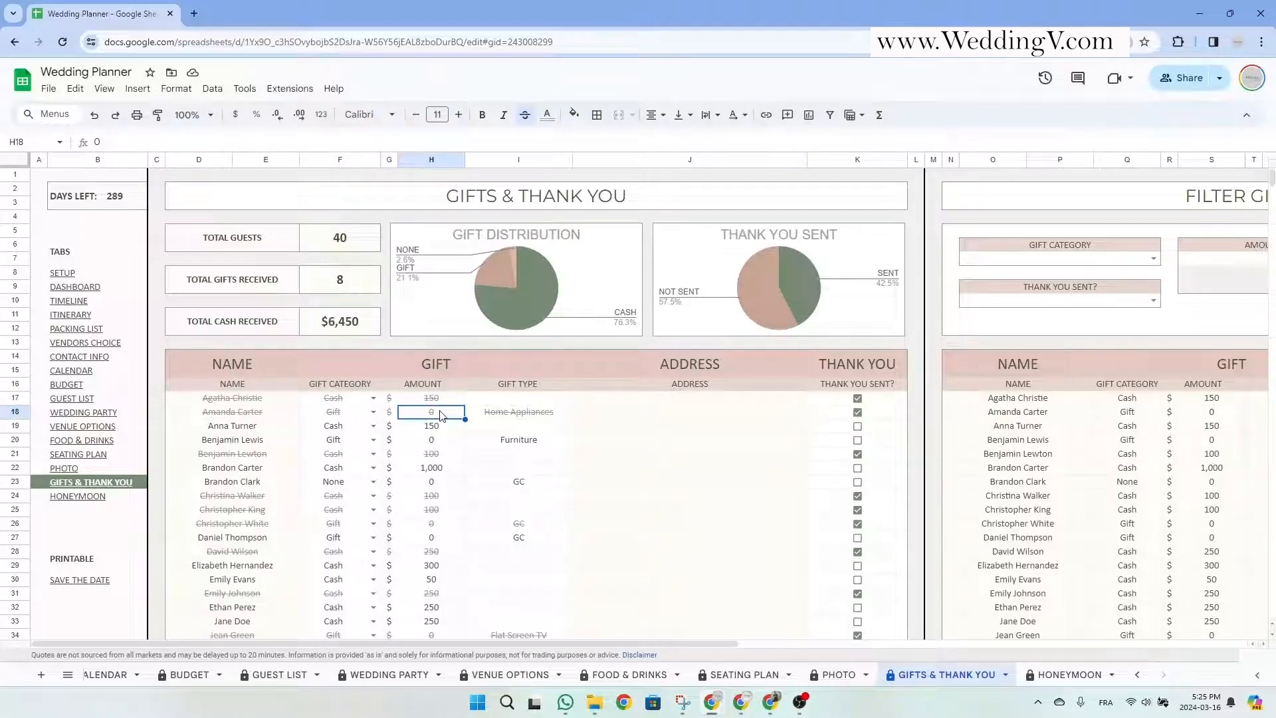
{"action": "left_click", "coordinate": [521, 385]}
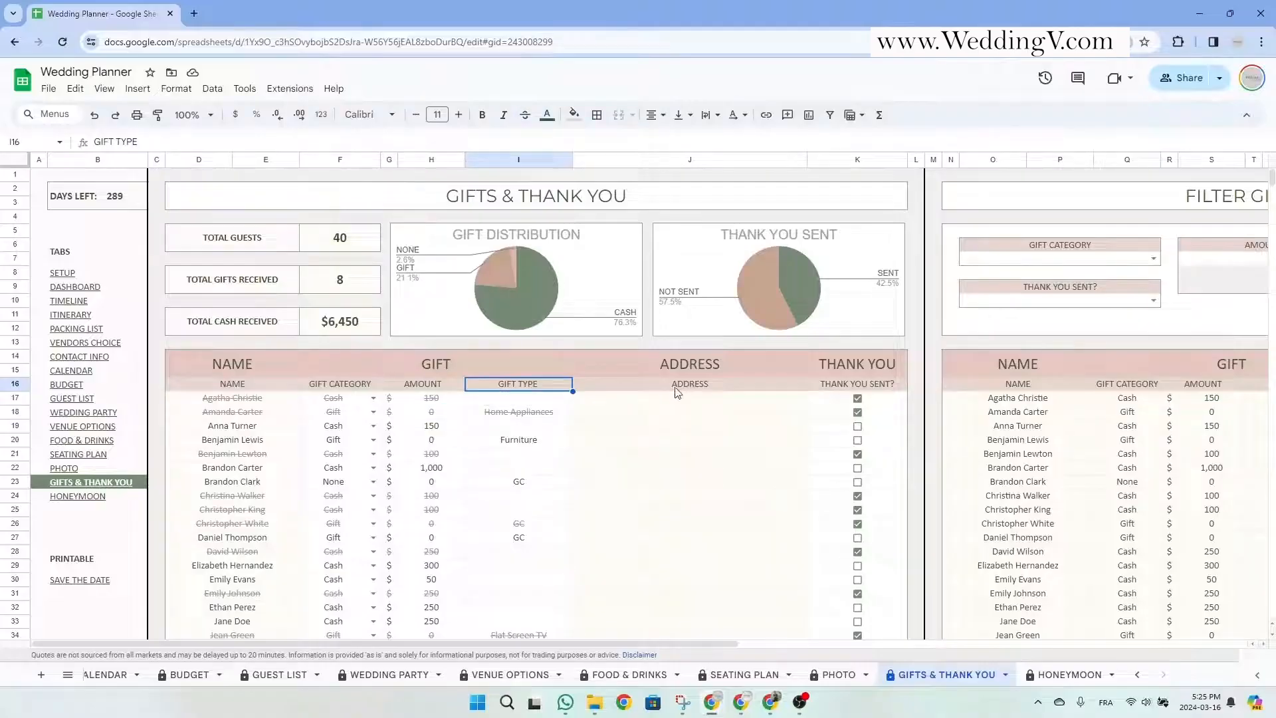
{"action": "left_click_drag", "start_coordinate": [679, 384], "coordinate": [697, 516]}
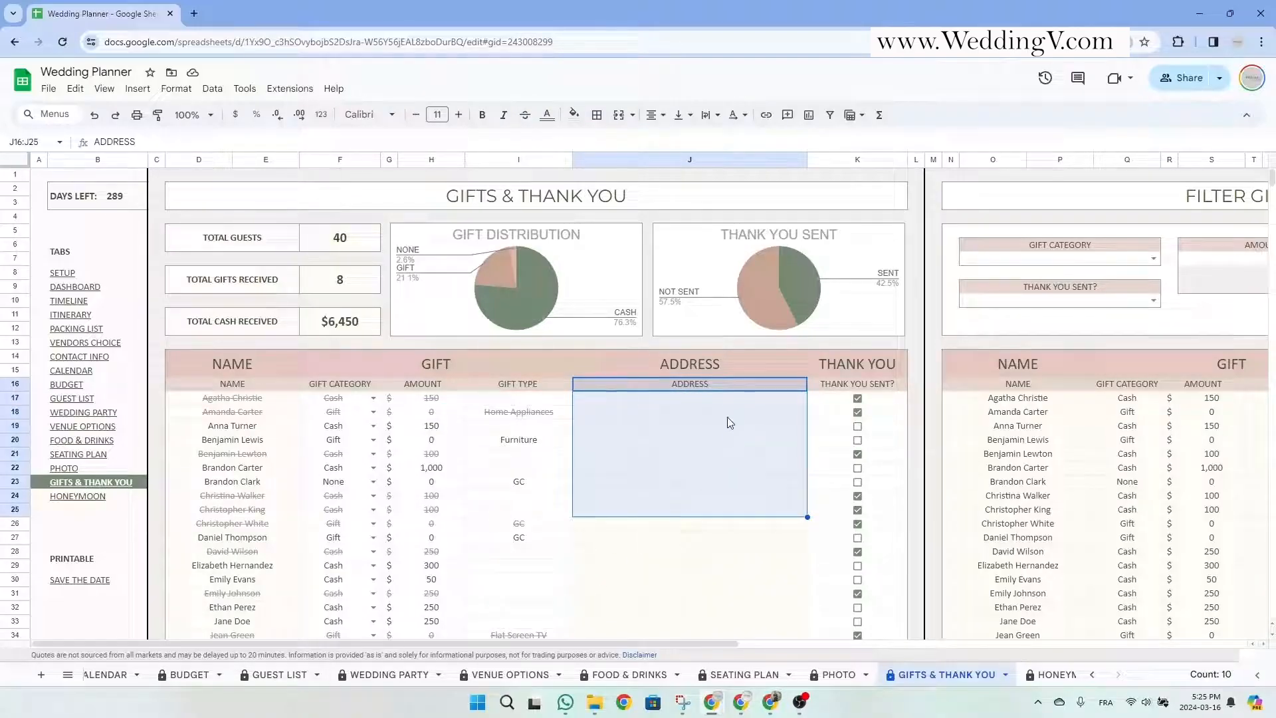
{"action": "left_click", "coordinate": [733, 402]}
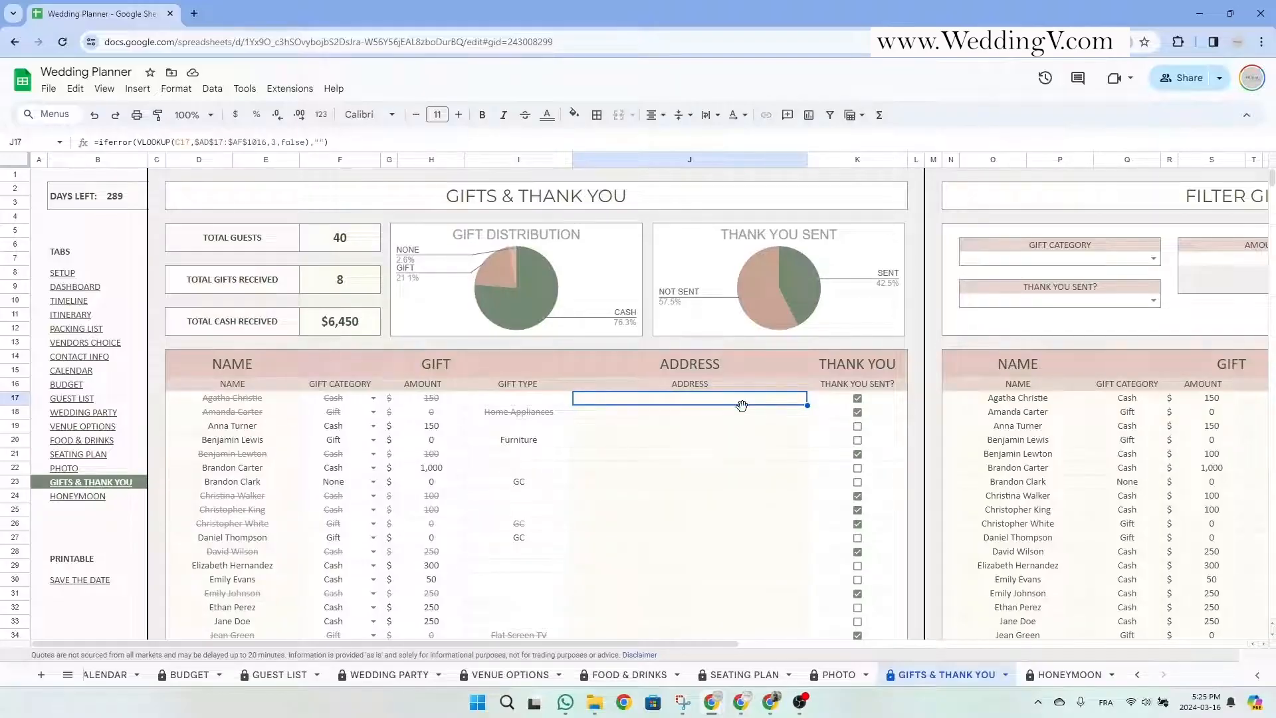
{"action": "scroll", "coordinate": [744, 418], "scroll_direction": "down", "scroll_amount": 2}
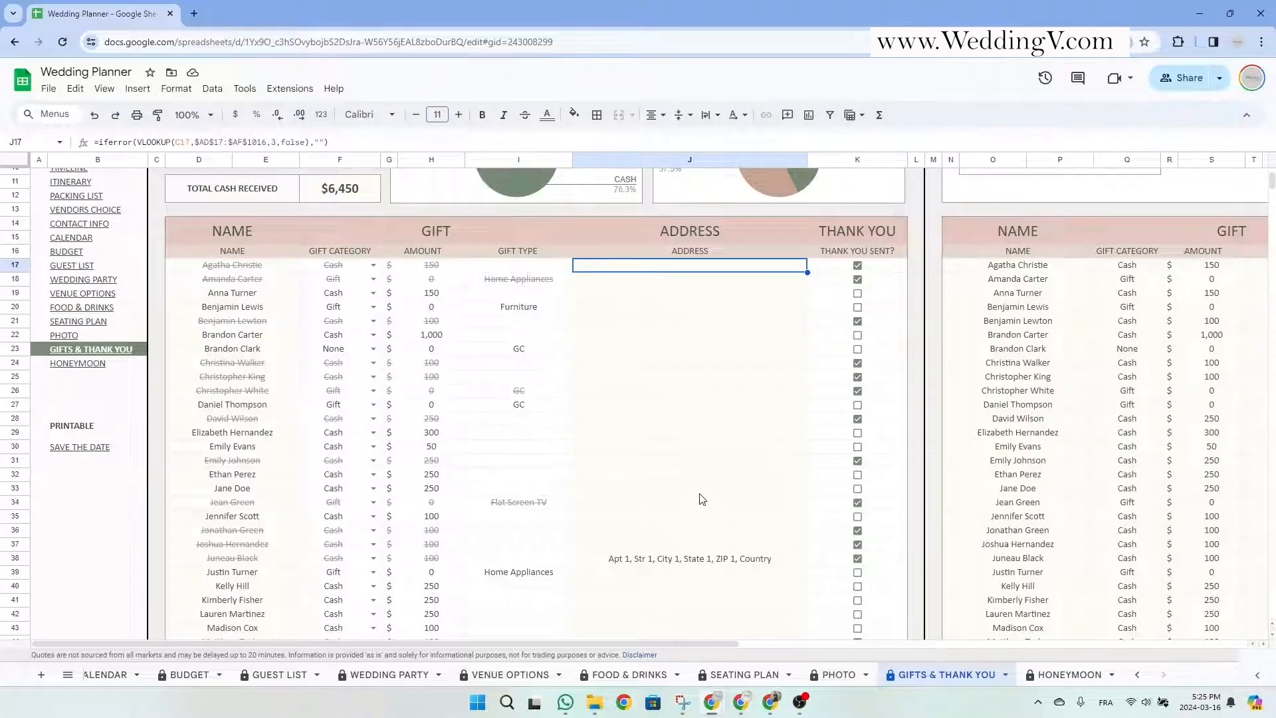
{"action": "scroll", "coordinate": [701, 499], "scroll_direction": "up", "scroll_amount": 2}
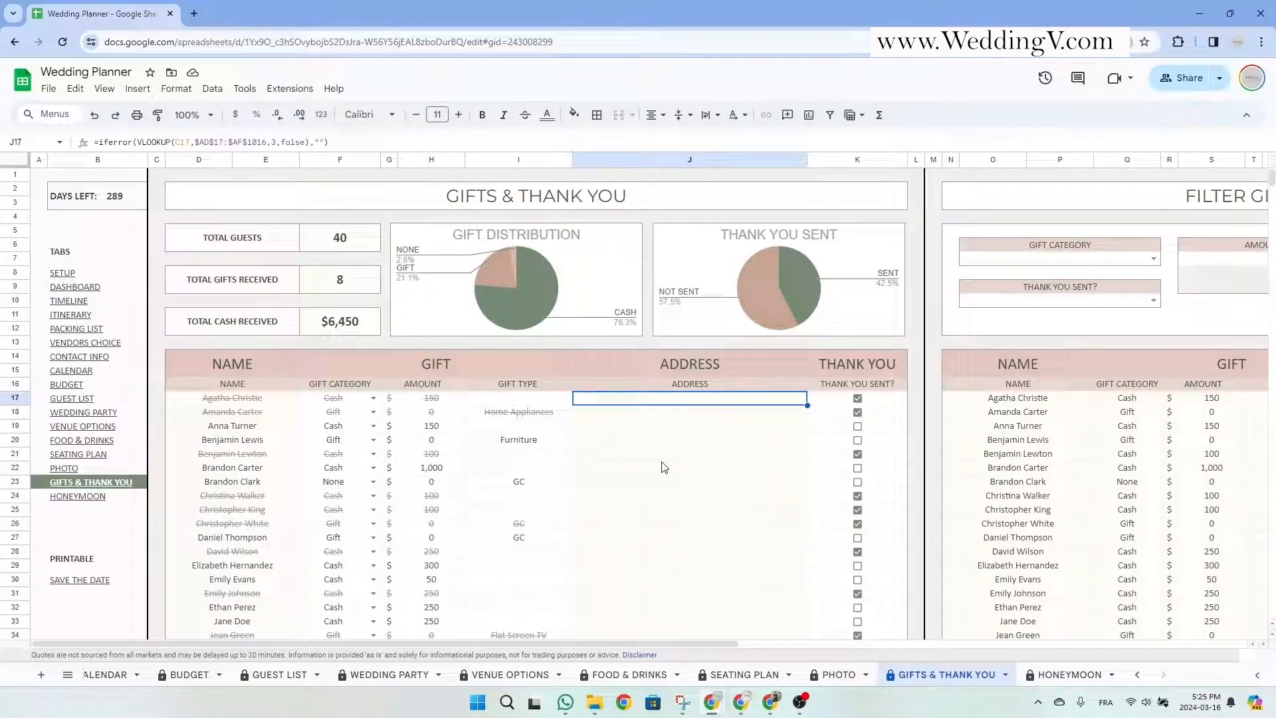
Tick Thank You Sent? for rows 19, 20, 22, 23 and 27.
{"action": "left_click", "coordinate": [858, 426]}
{"action": "left_click", "coordinate": [858, 440]}
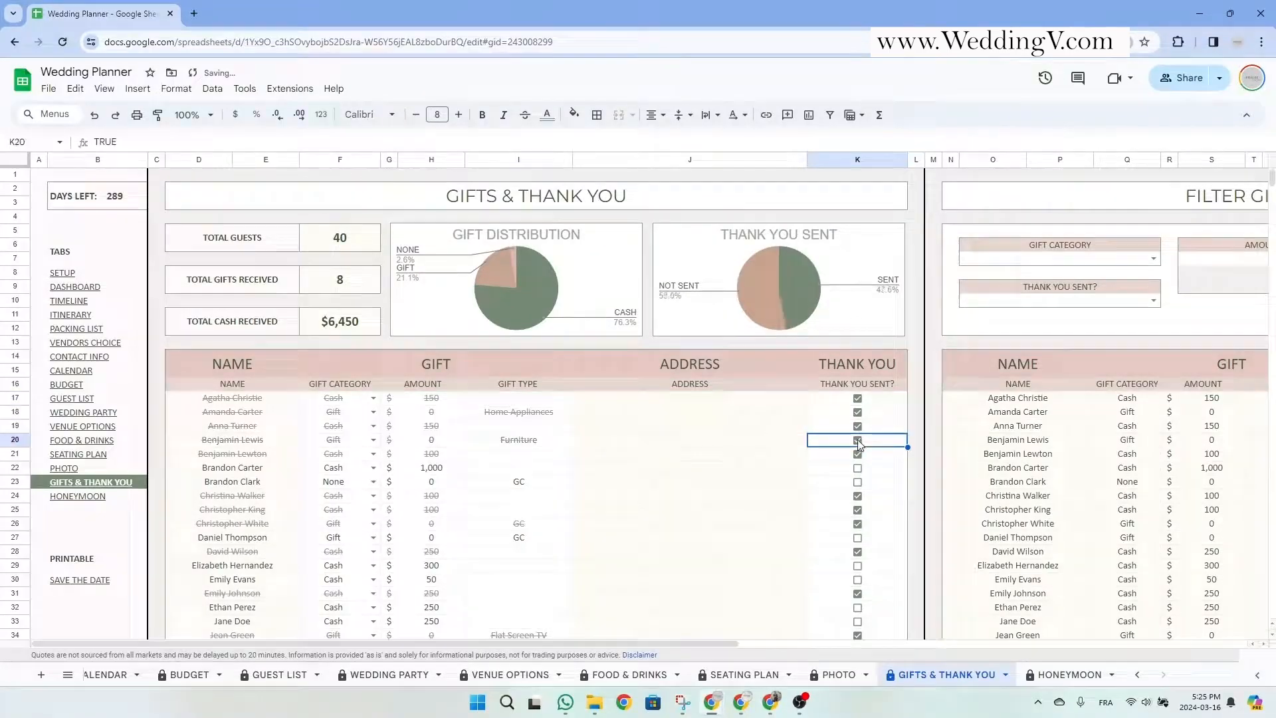
{"action": "left_click", "coordinate": [857, 468]}
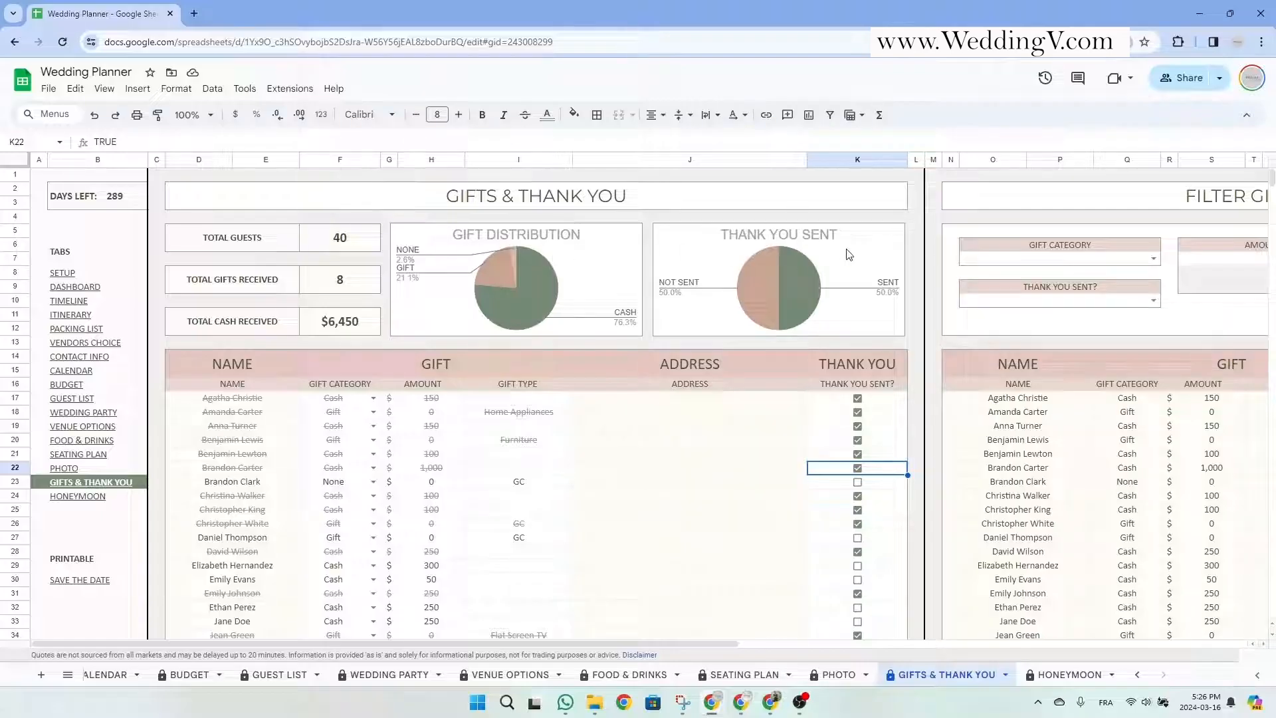
{"action": "left_click", "coordinate": [857, 481]}
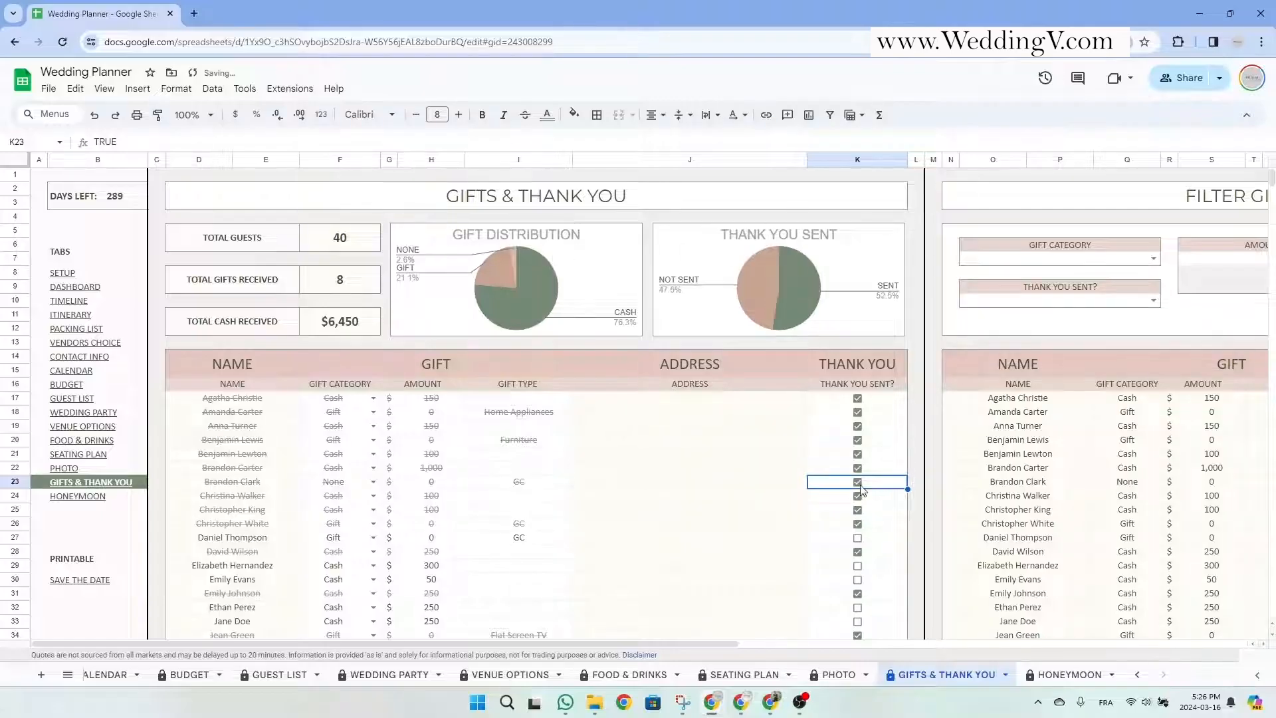
{"action": "left_click", "coordinate": [857, 537]}
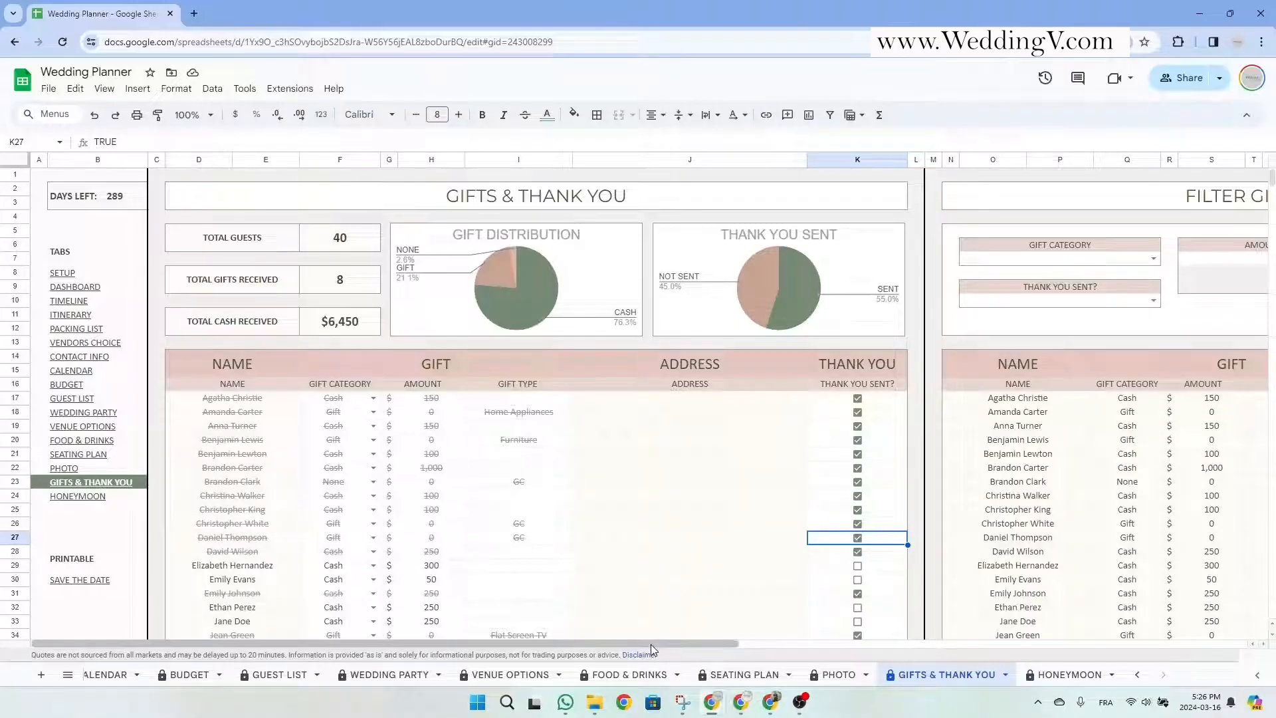
Scroll right to the Filter Gifts & Thank You panel and preview its filter choices.
{"action": "left_click_drag", "start_coordinate": [651, 644], "coordinate": [1003, 656]}
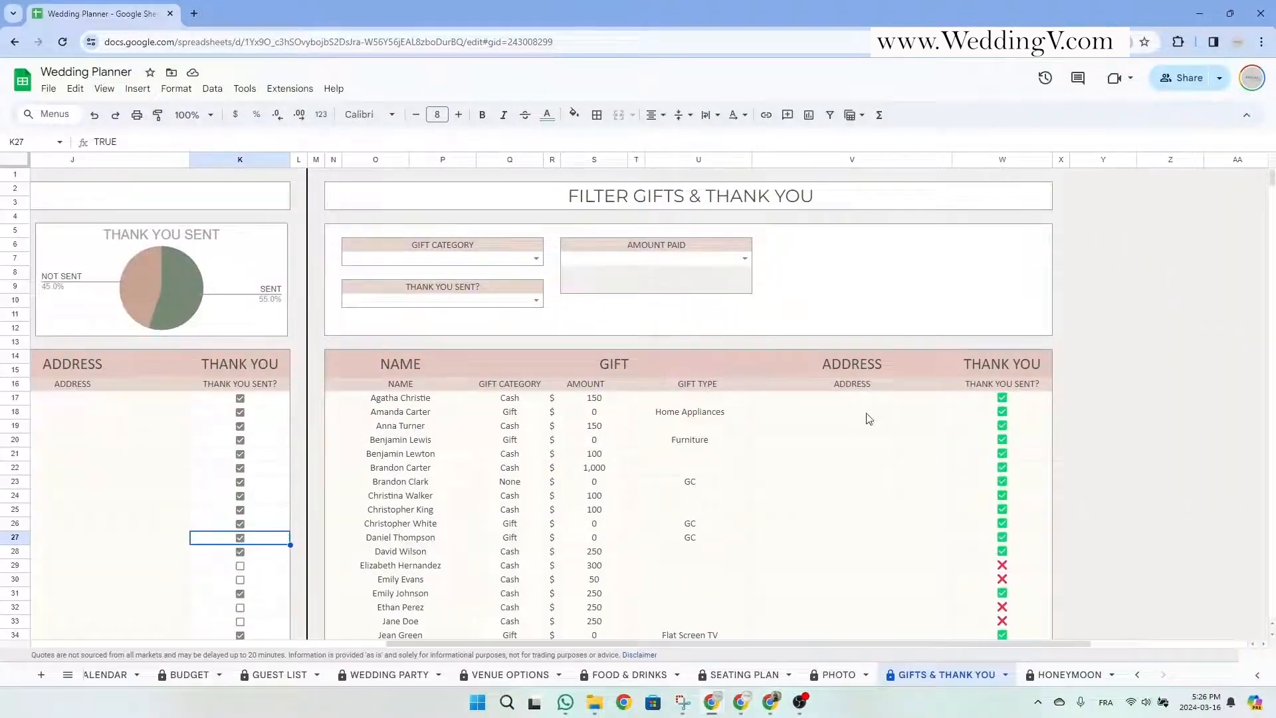
{"action": "left_click", "coordinate": [536, 259]}
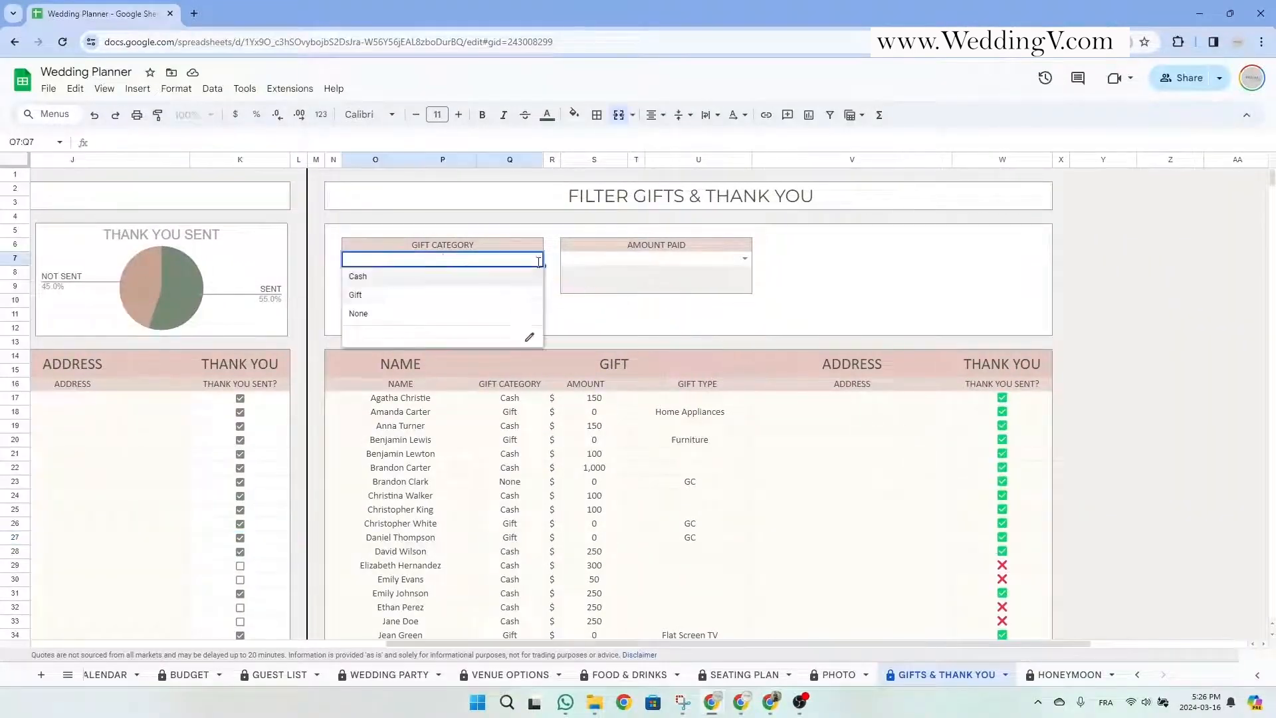
{"action": "left_click", "coordinate": [614, 329]}
{"action": "left_click", "coordinate": [536, 300]}
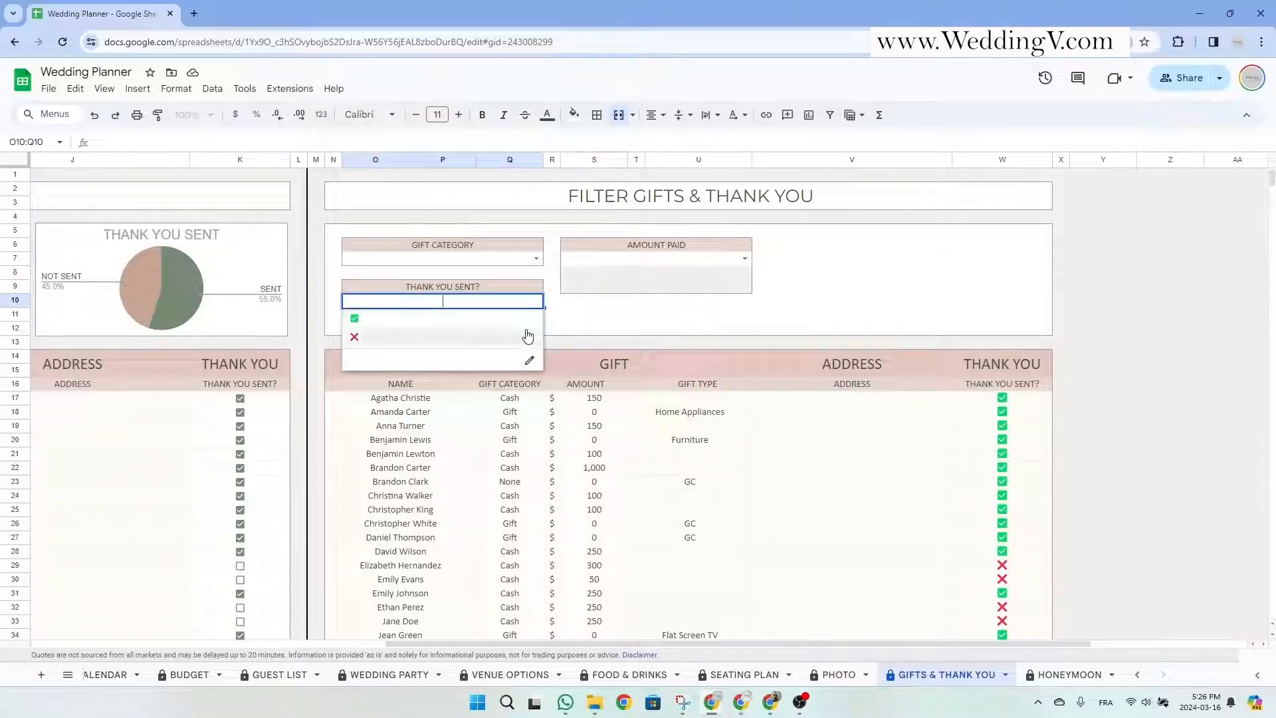
{"action": "left_click", "coordinate": [580, 323]}
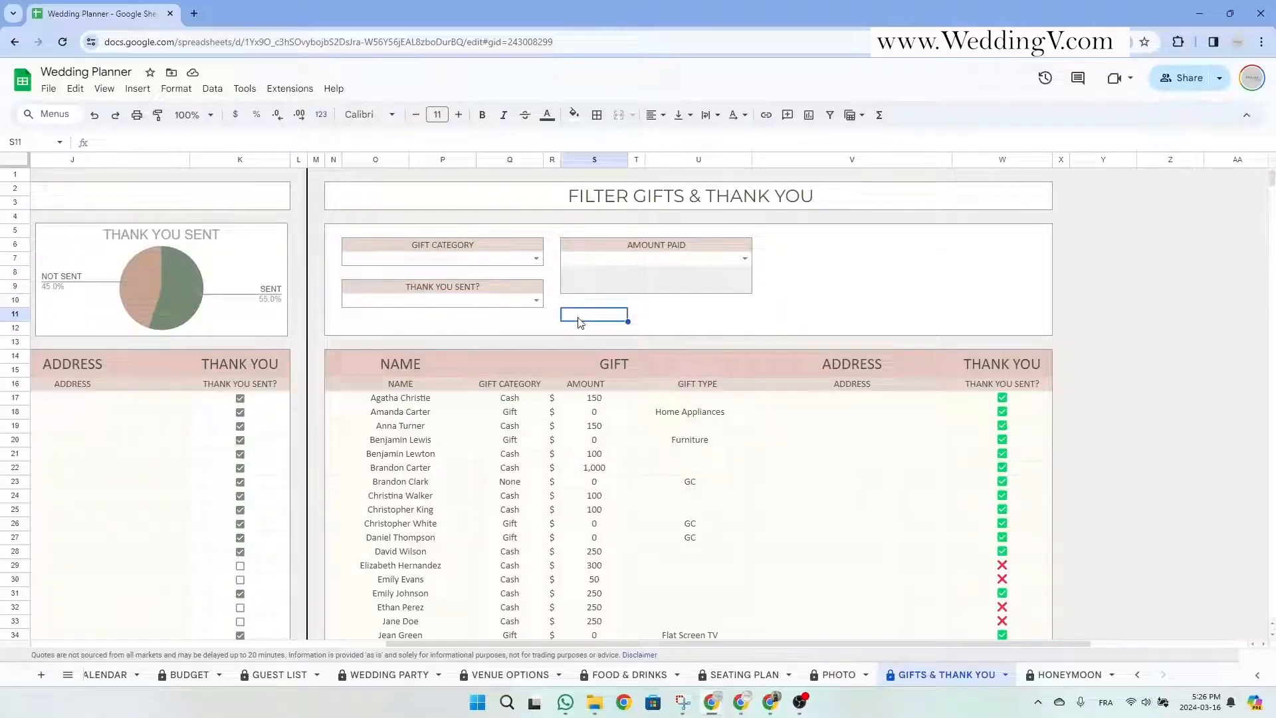
{"action": "left_click", "coordinate": [745, 259]}
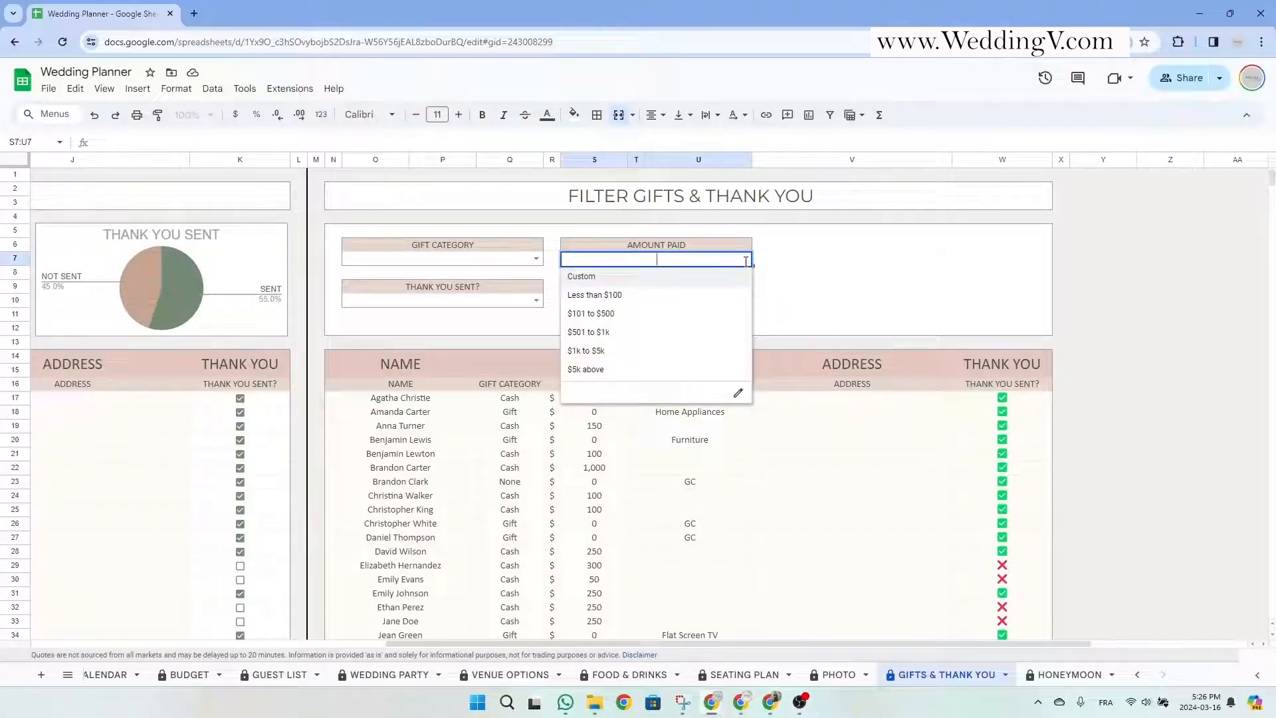
{"action": "key", "text": "Escape"}
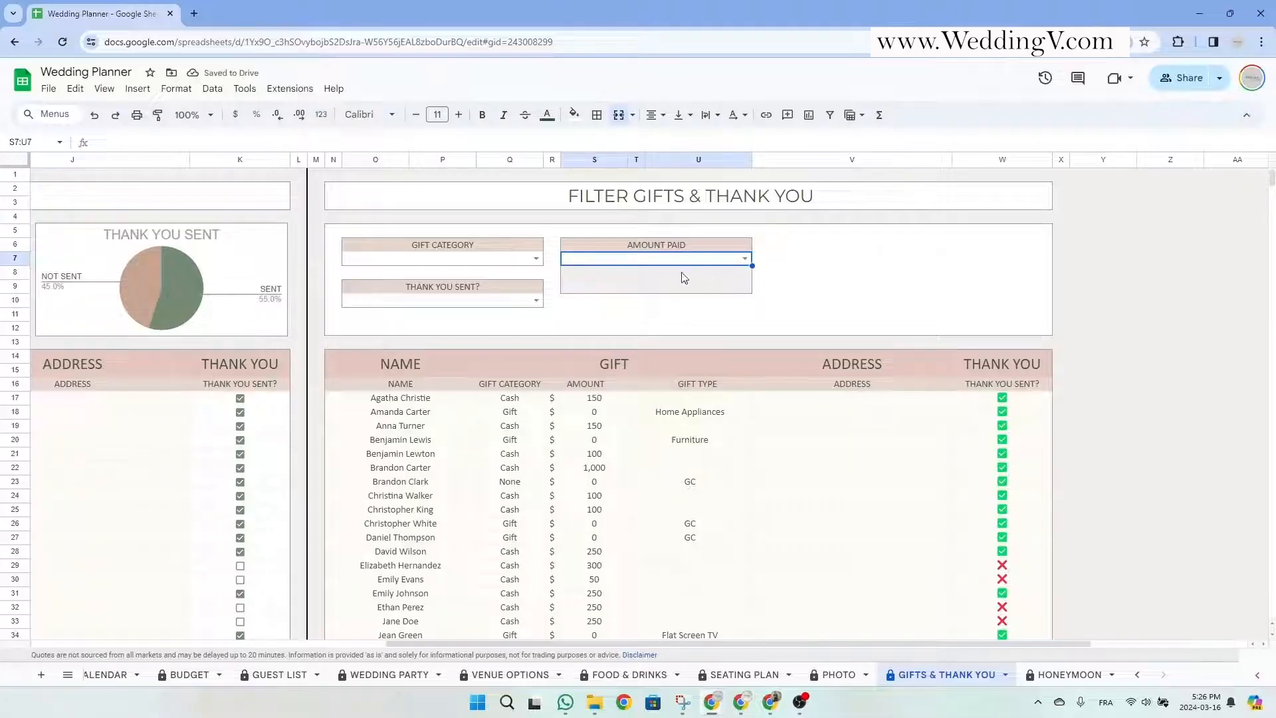
Set Gift Category to Cash and Thank You Sent? to sent.
{"action": "left_click", "coordinate": [536, 259]}
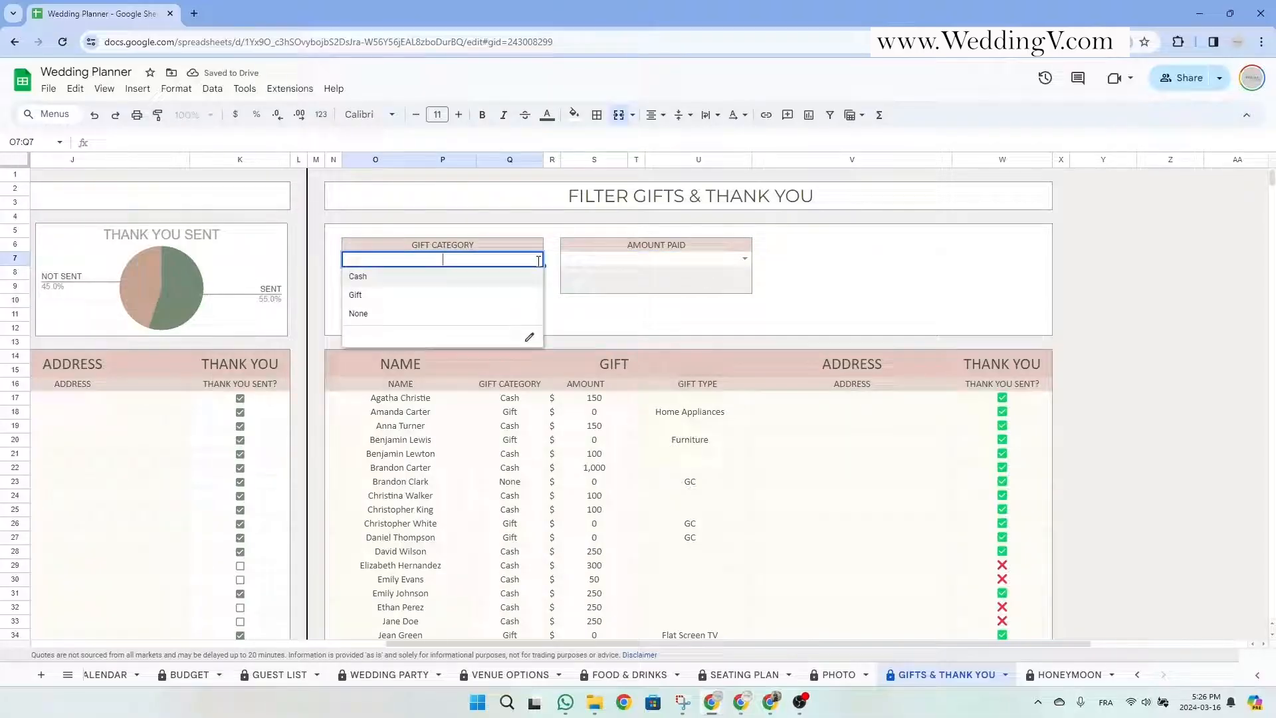
{"action": "left_click", "coordinate": [510, 276]}
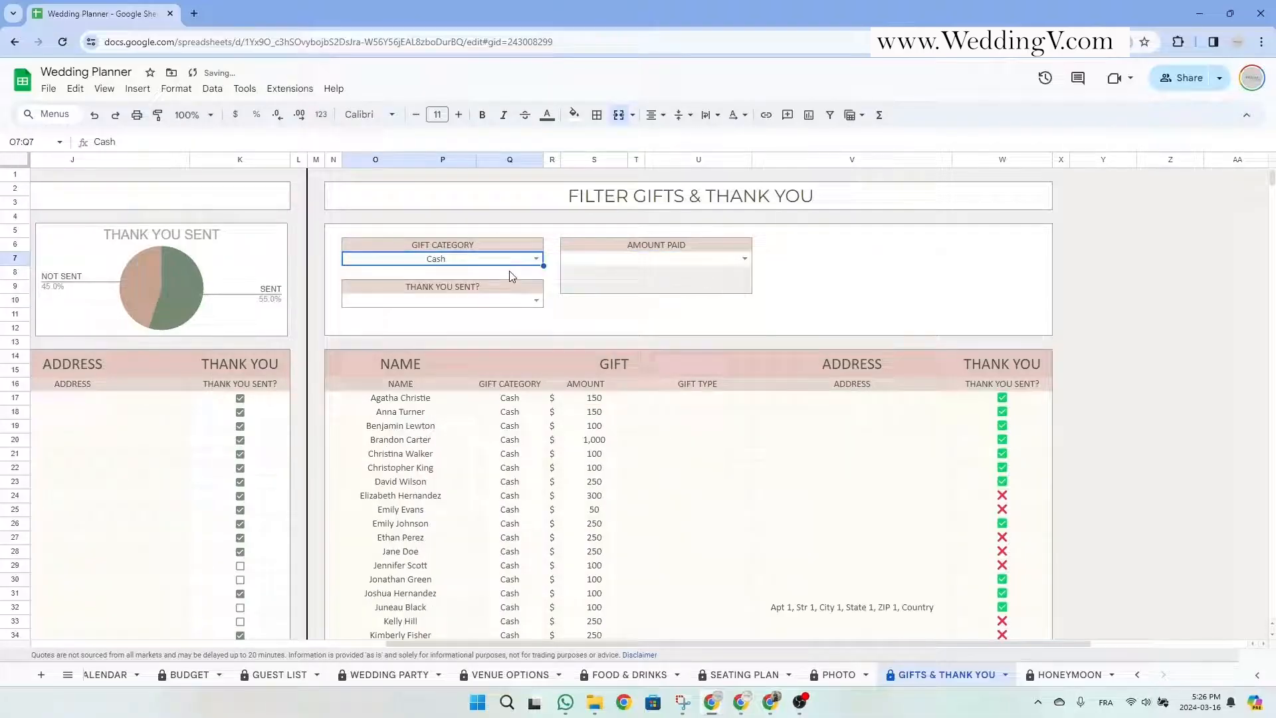
{"action": "left_click", "coordinate": [532, 300]}
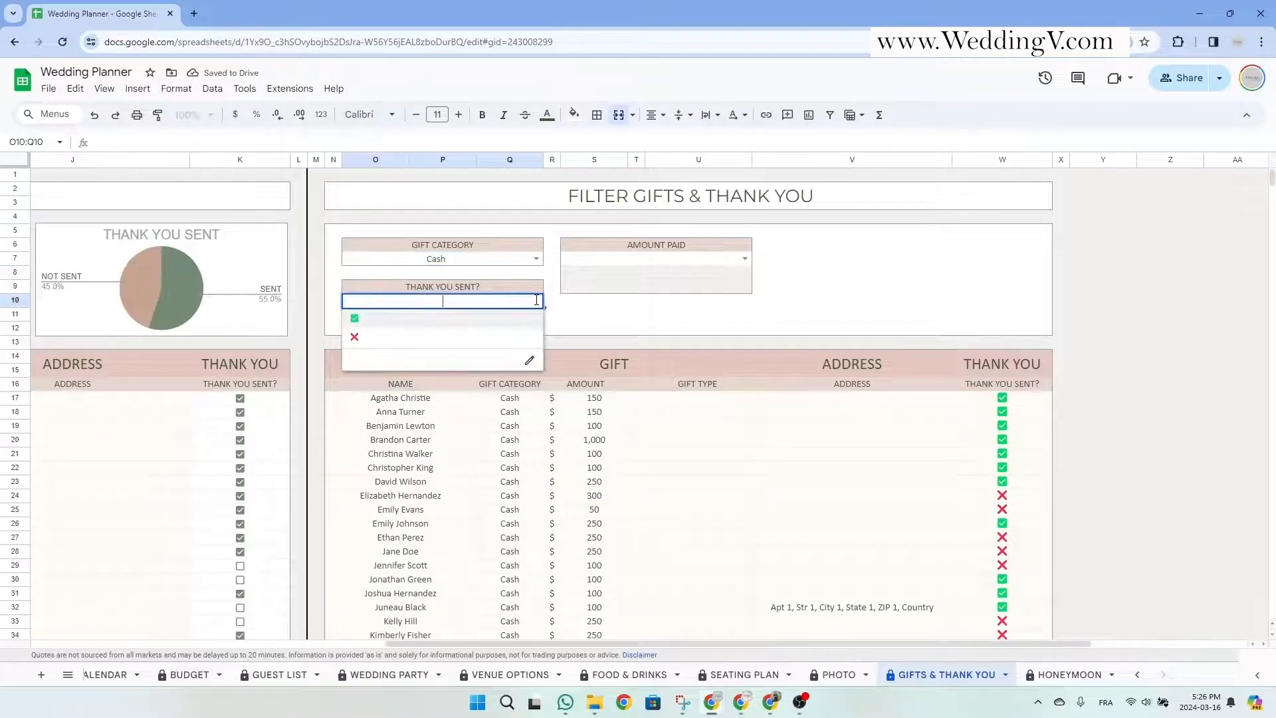
{"action": "left_click", "coordinate": [491, 319]}
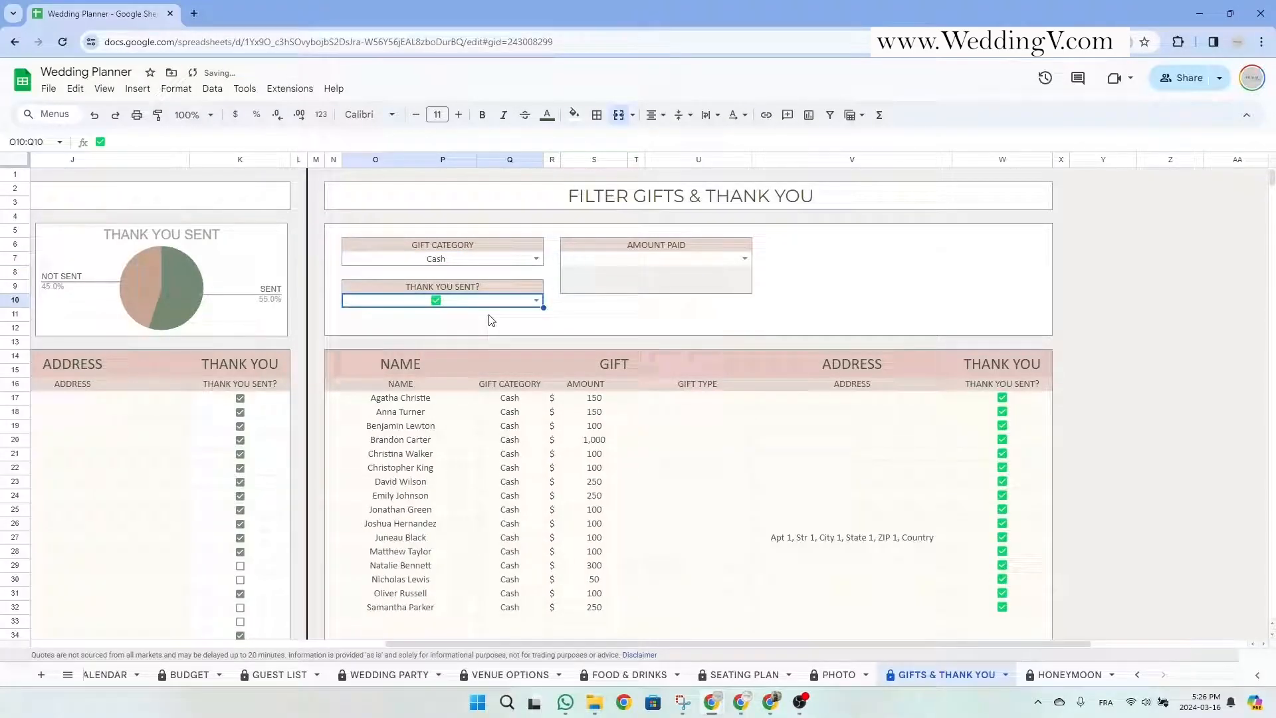
{"action": "left_click", "coordinate": [744, 258]}
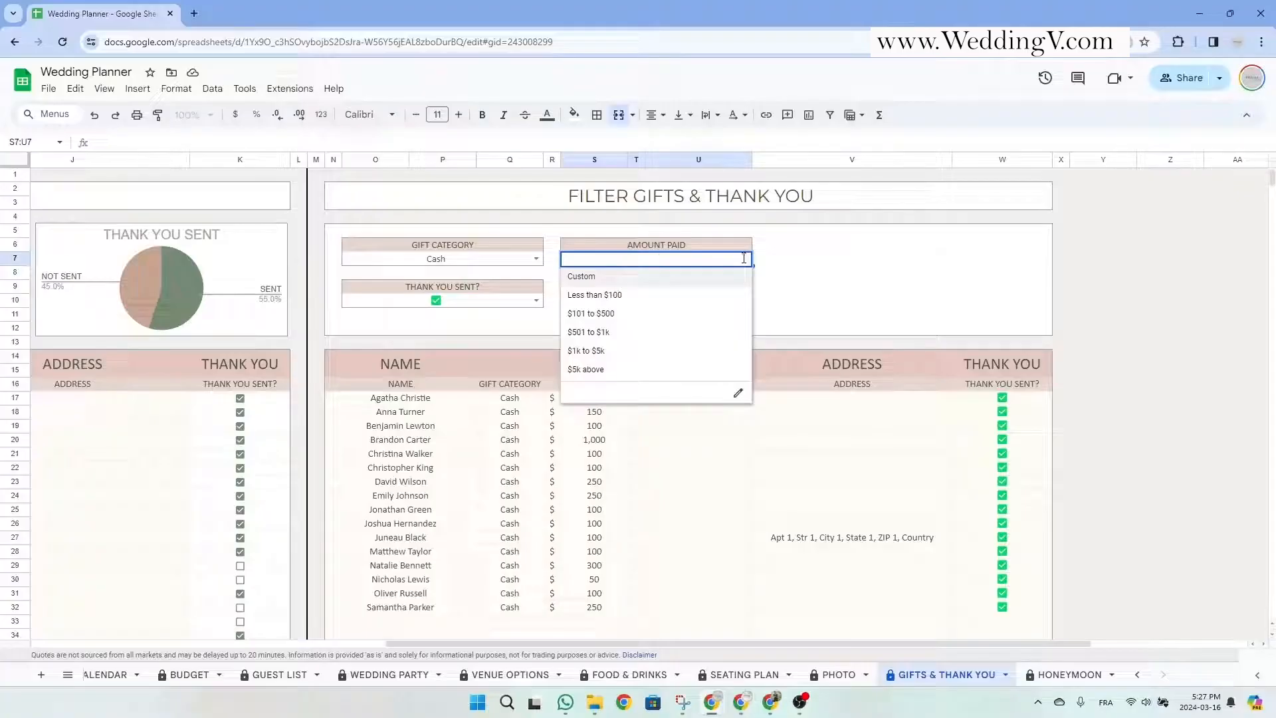
Limit Amount Paid to $101 to $500 and review the filtered gift rows.
{"action": "left_click", "coordinate": [658, 315]}
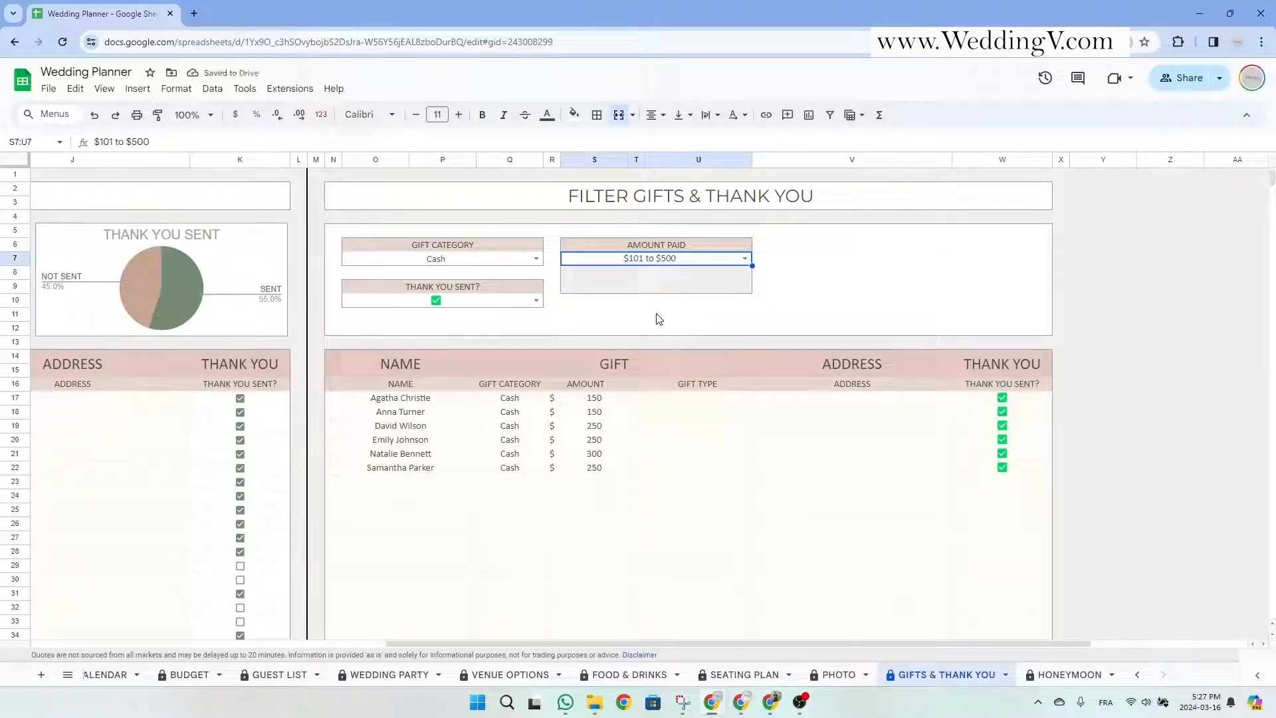
{"action": "left_click_drag", "start_coordinate": [430, 399], "coordinate": [988, 469]}
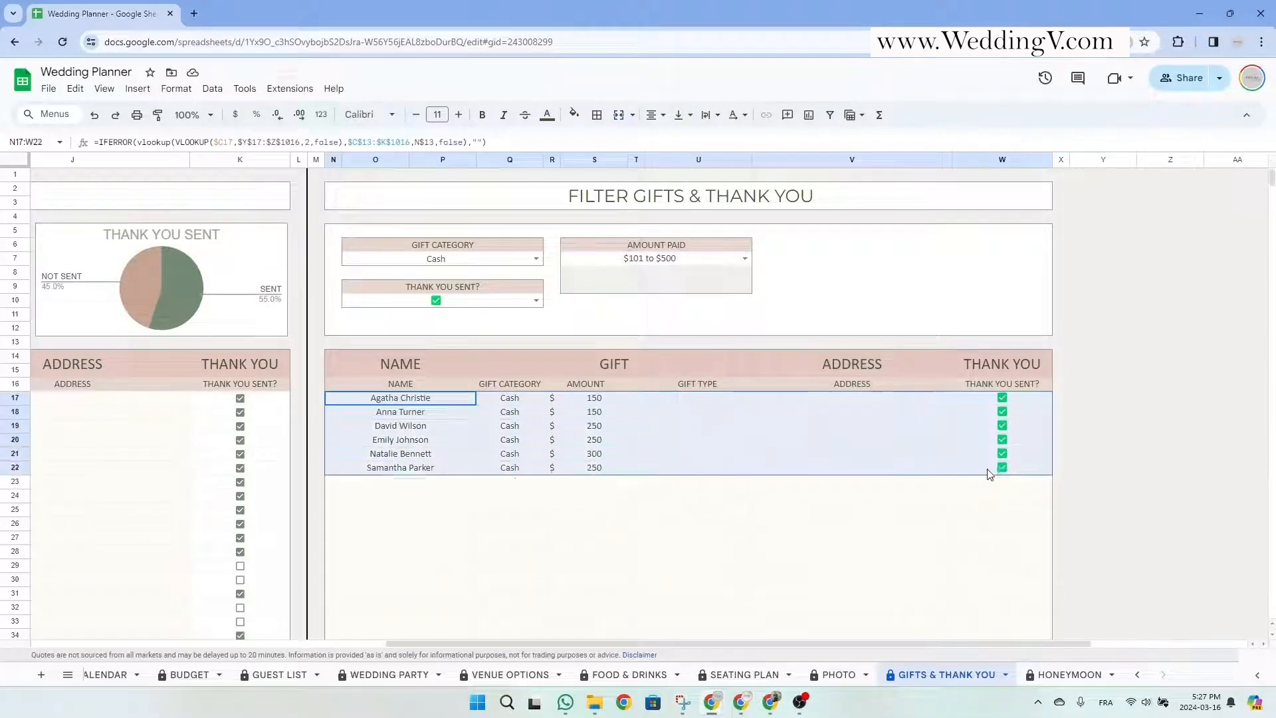
{"action": "left_click", "coordinate": [723, 499]}
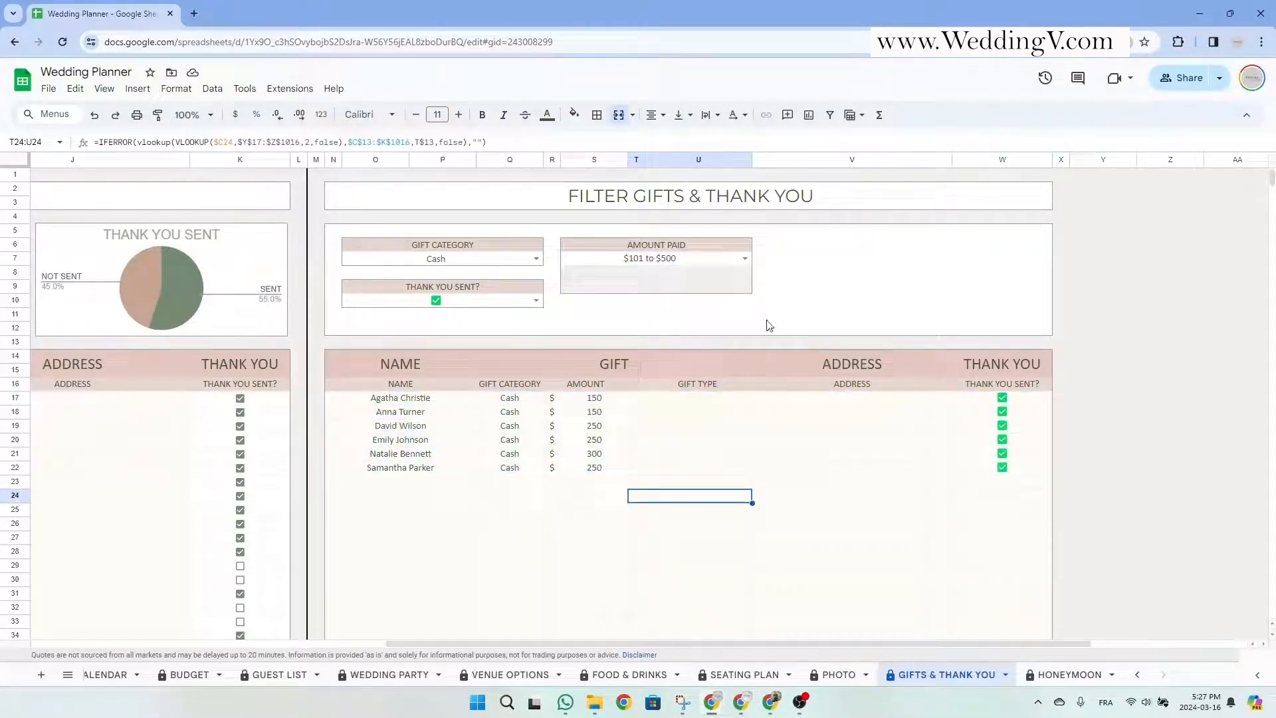
Clear the Amount Paid, Thank You Sent and Gift Category filters.
{"action": "left_click", "coordinate": [737, 261]}
{"action": "key", "text": "Delete"}
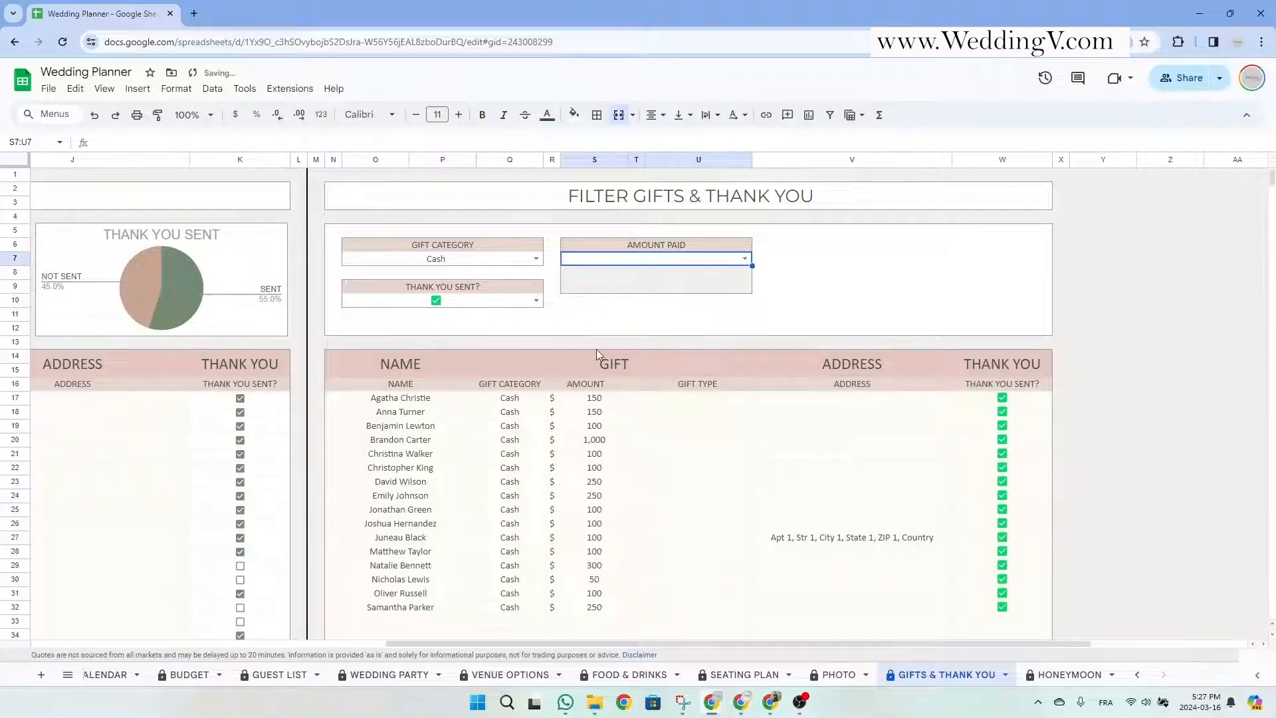
{"action": "left_click", "coordinate": [513, 300]}
{"action": "key", "text": "Delete"}
{"action": "left_click", "coordinate": [488, 263]}
{"action": "key", "text": "Delete"}
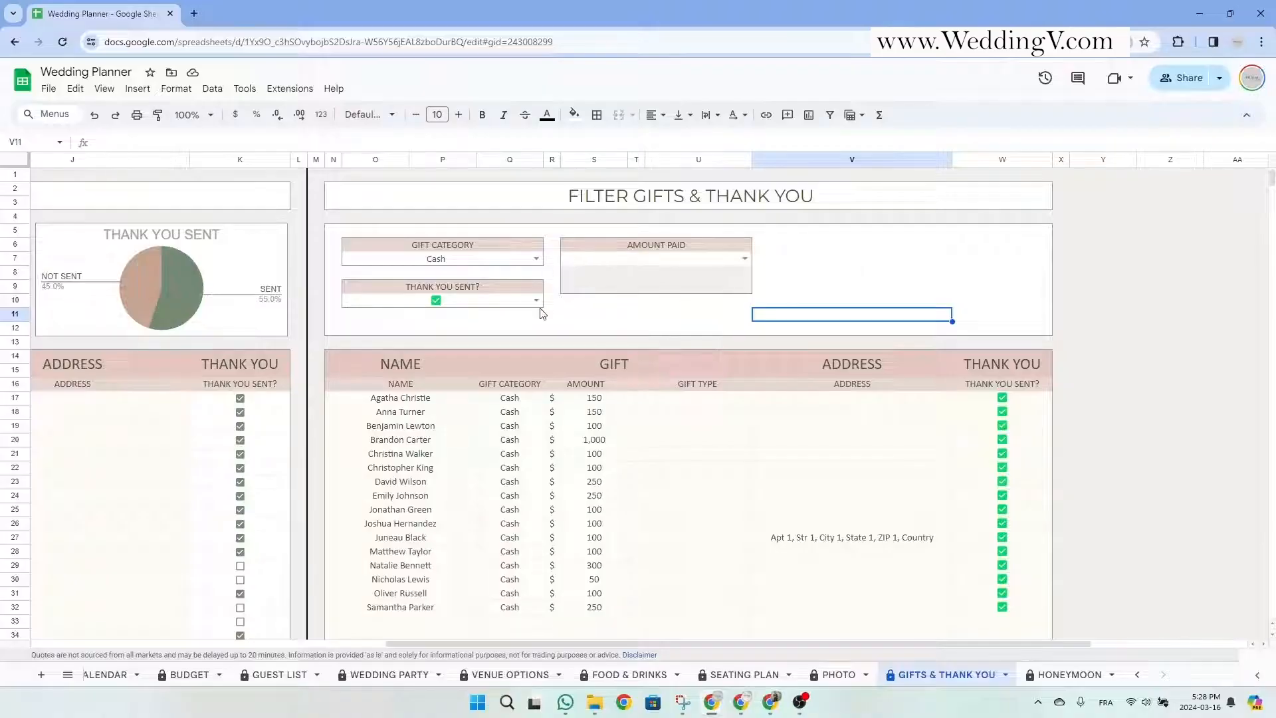
Set Amount Paid to a Custom range with minimum 15 and maximum 150.
{"action": "left_click", "coordinate": [745, 258]}
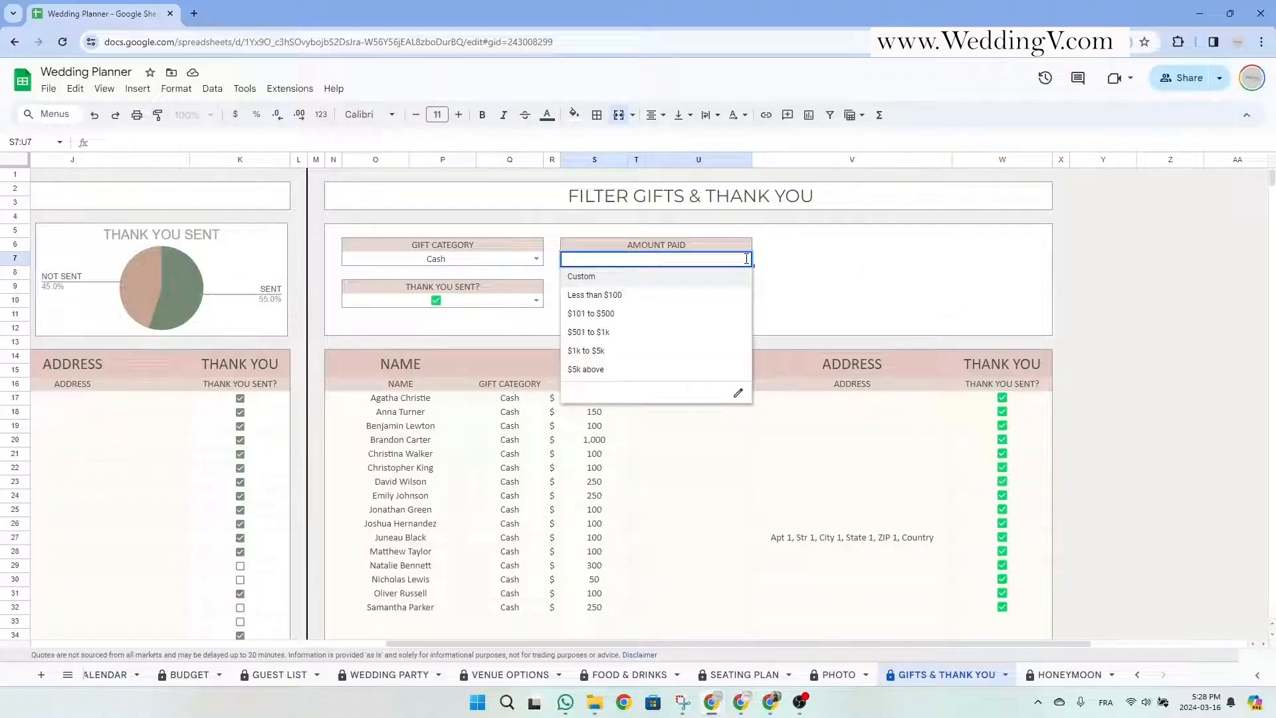
{"action": "left_click", "coordinate": [658, 277]}
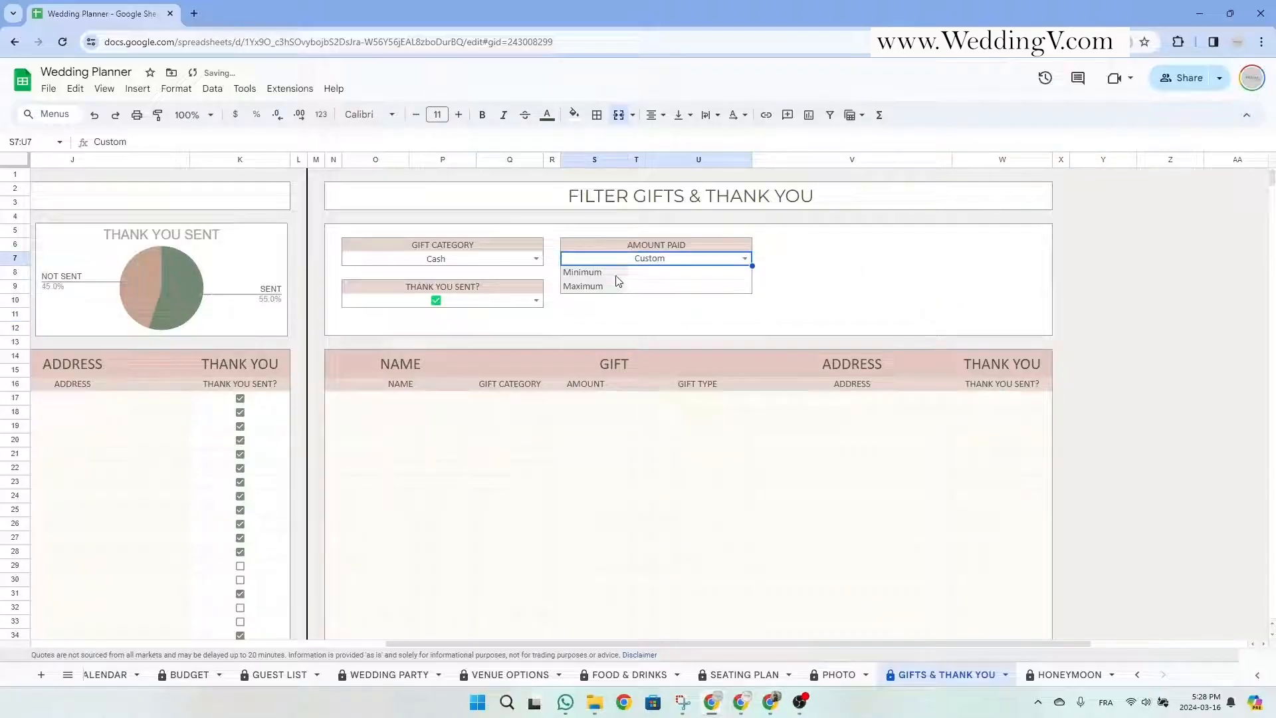
{"action": "left_click", "coordinate": [691, 278]}
{"action": "left_click", "coordinate": [862, 286]}
{"action": "left_click", "coordinate": [724, 278]}
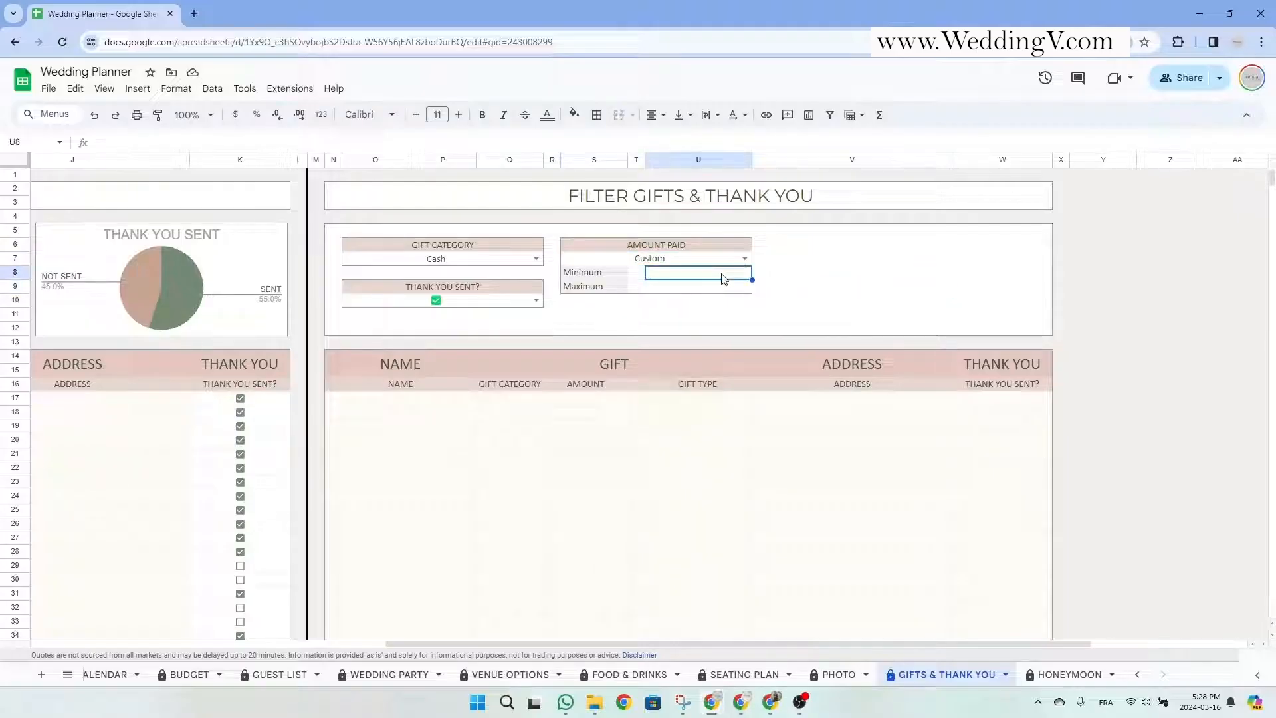
{"action": "type", "text": "15"}
{"action": "key", "text": "Tab"}
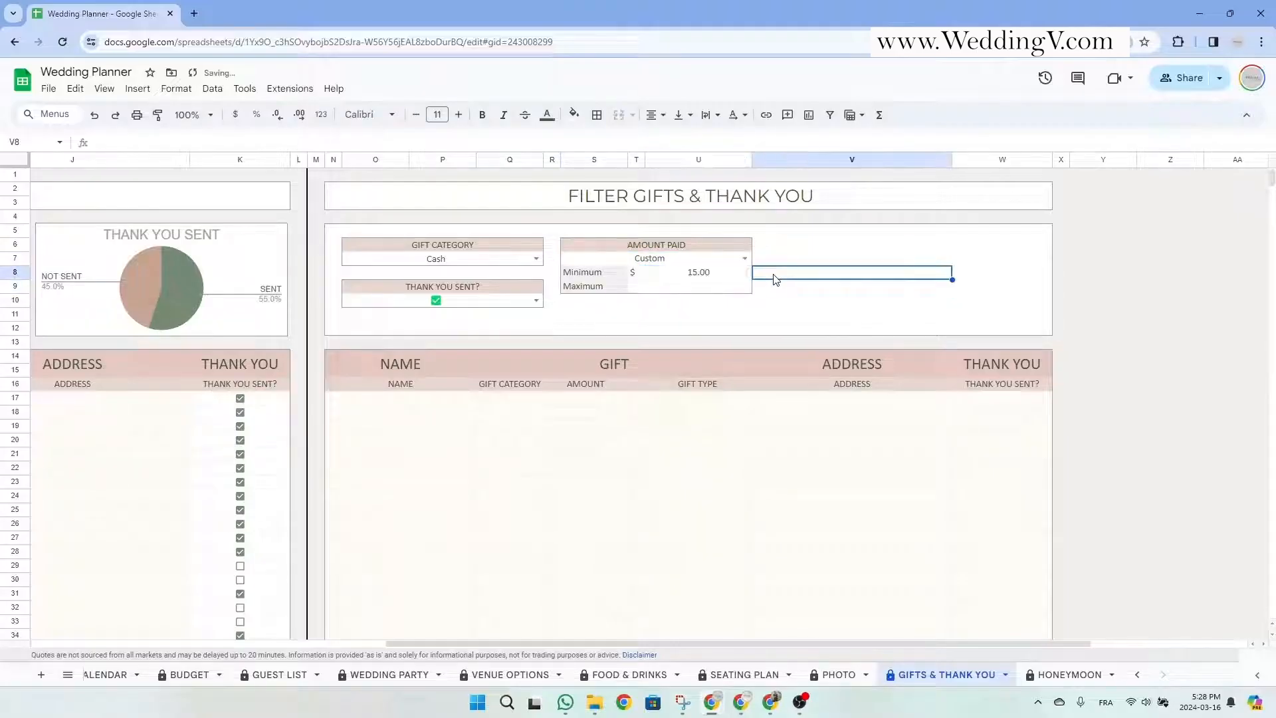
{"action": "left_click", "coordinate": [718, 294]}
{"action": "type", "text": "150"}
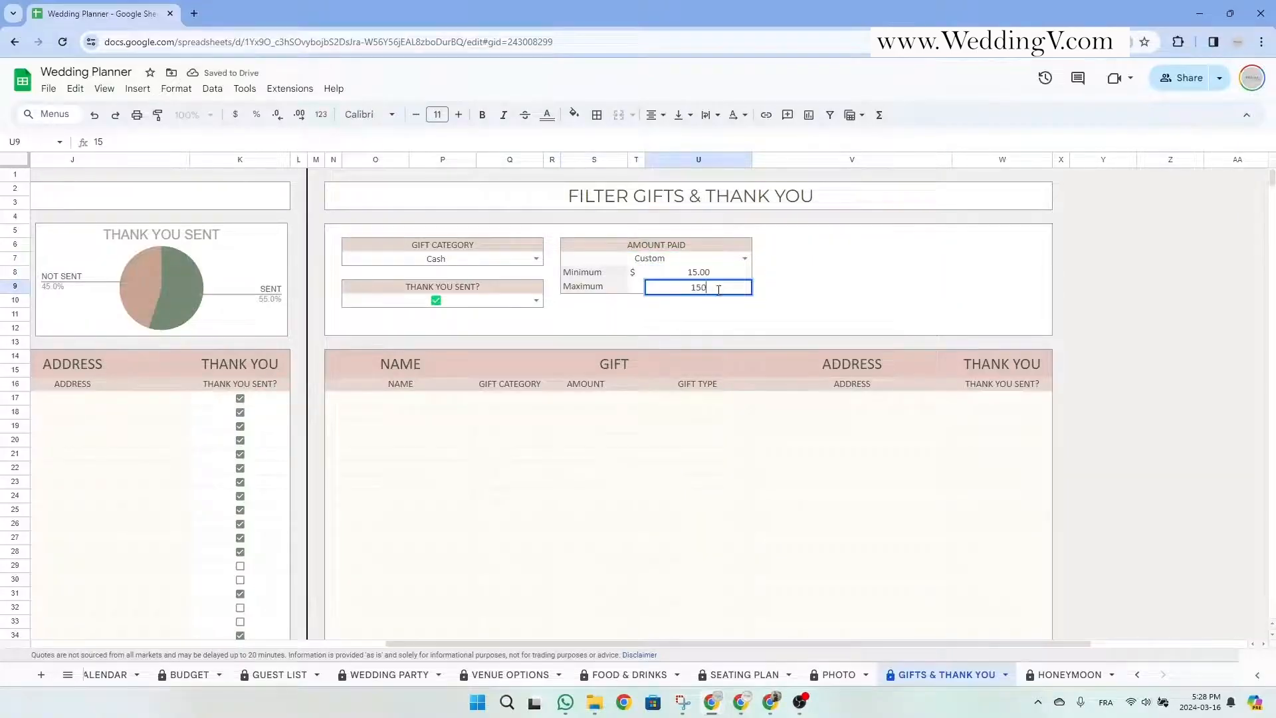
{"action": "left_click", "coordinate": [767, 305]}
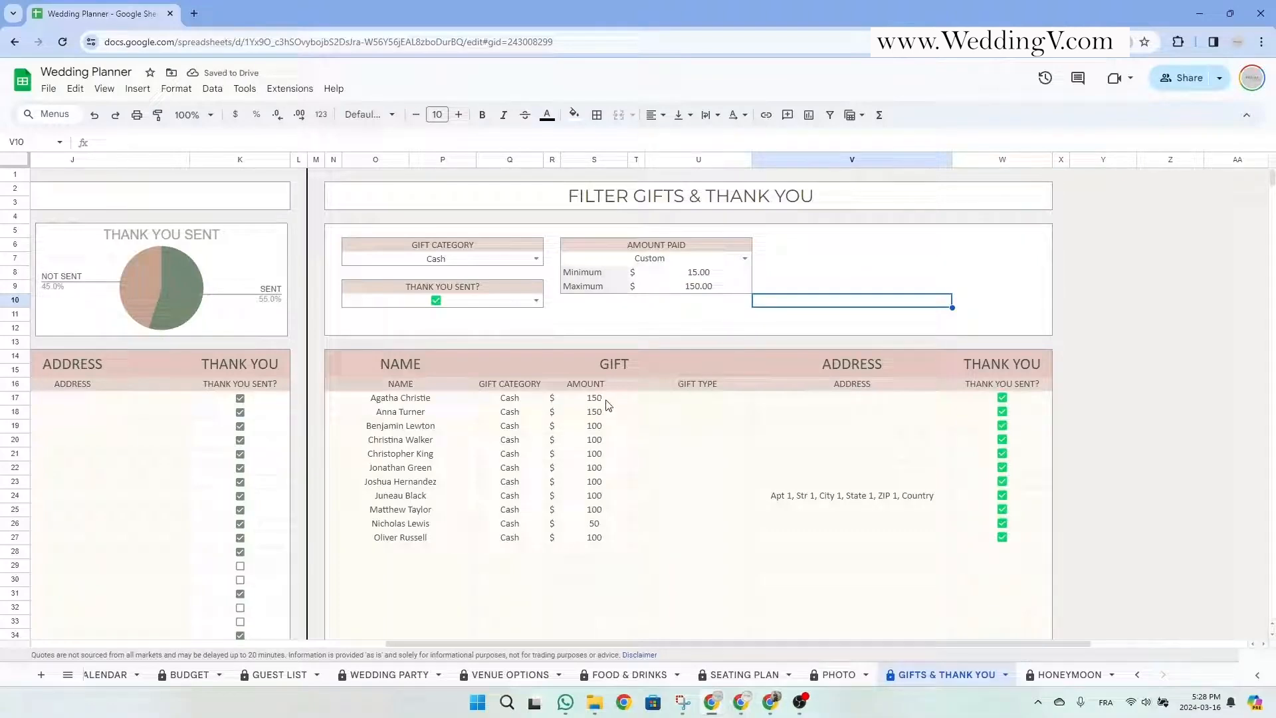
Clear the 15 and 150 values plus the Amount Paid, Thank You Sent and Gift Category filters.
{"action": "left_click_drag", "start_coordinate": [720, 274], "coordinate": [717, 289]}
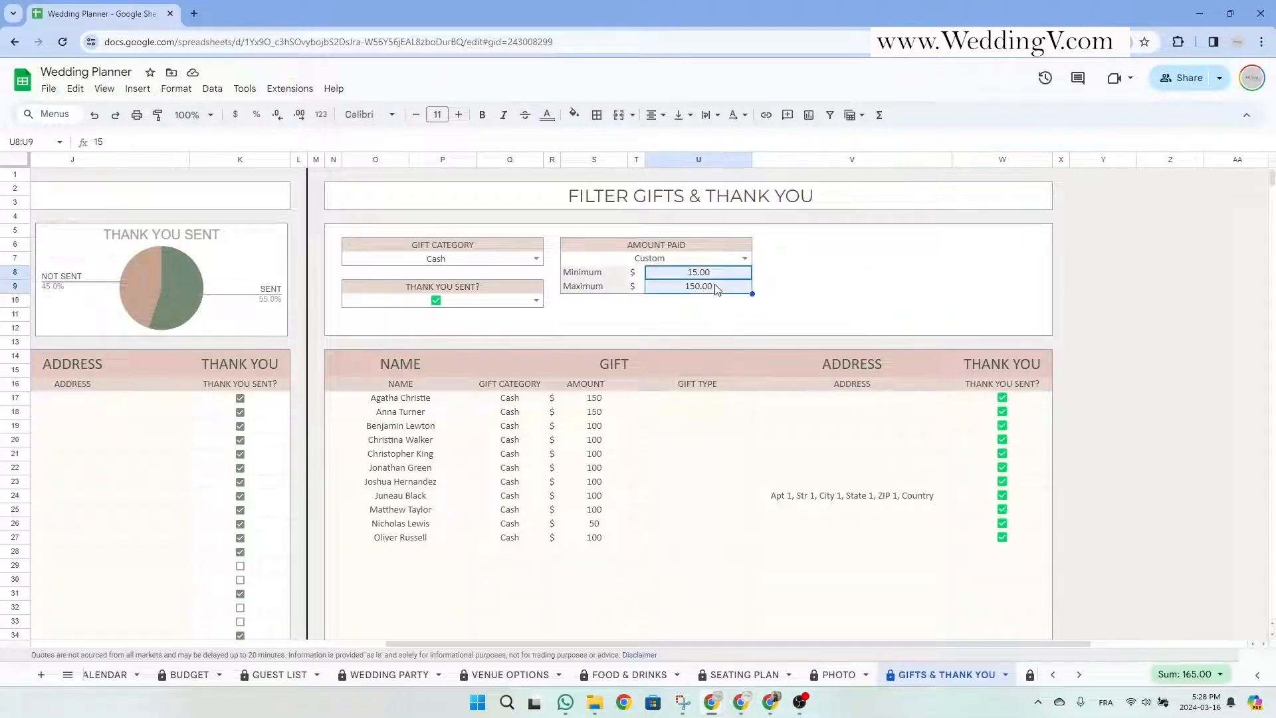
{"action": "key", "text": "Delete"}
{"action": "left_click", "coordinate": [675, 260]}
{"action": "key", "text": "Delete"}
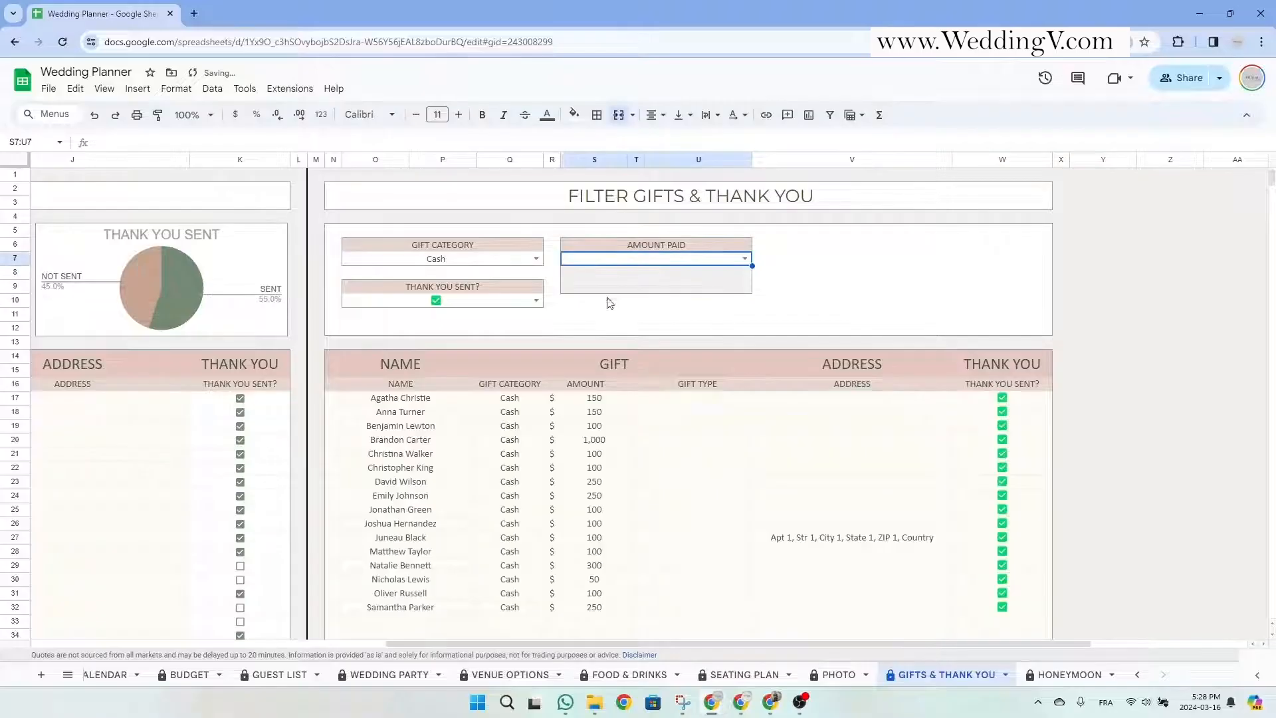
{"action": "left_click", "coordinate": [500, 303]}
{"action": "key", "text": "Delete"}
{"action": "left_click", "coordinate": [490, 260]}
{"action": "key", "text": "Delete"}
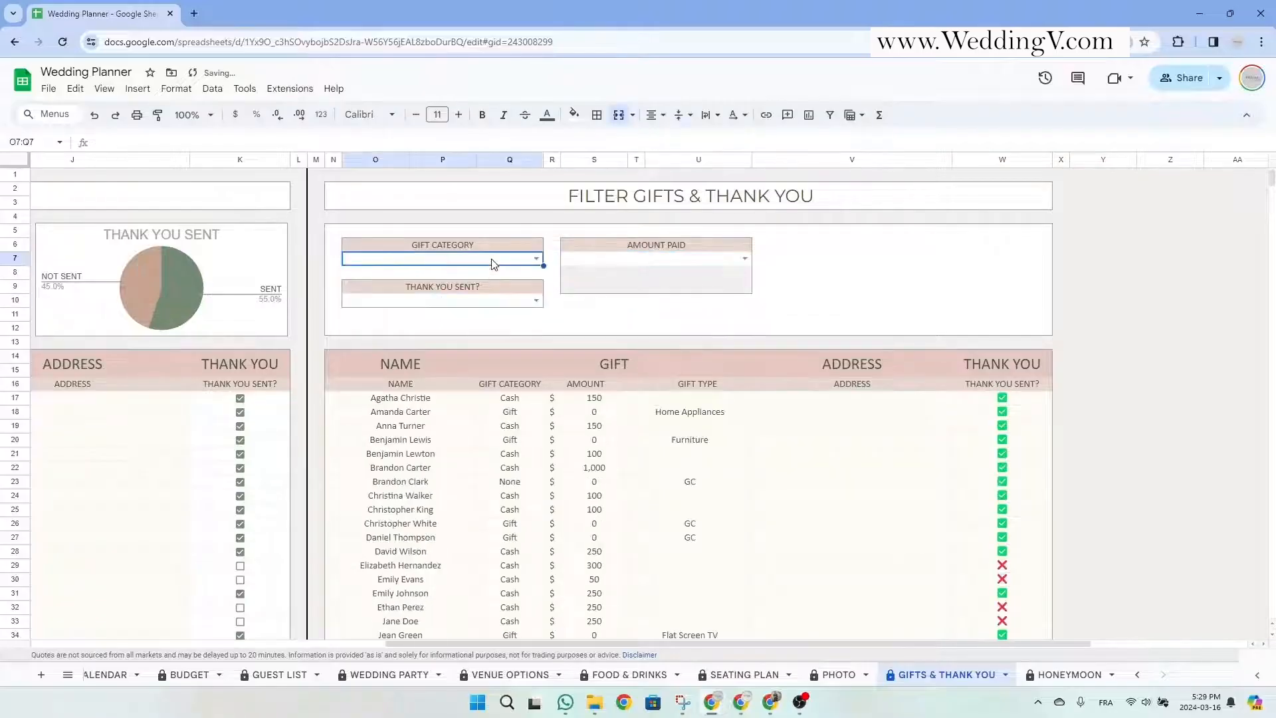
{"action": "left_click", "coordinate": [907, 266]}
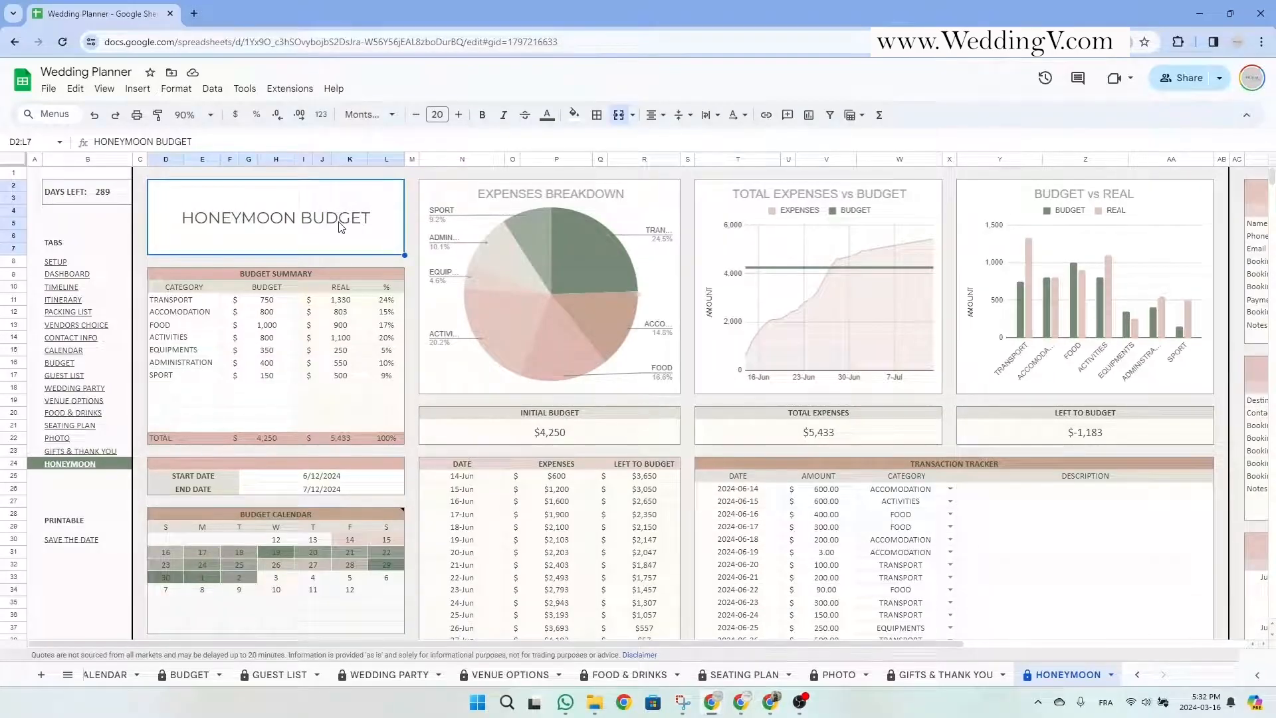
{"action": "left_click_drag", "start_coordinate": [338, 477], "coordinate": [340, 490]}
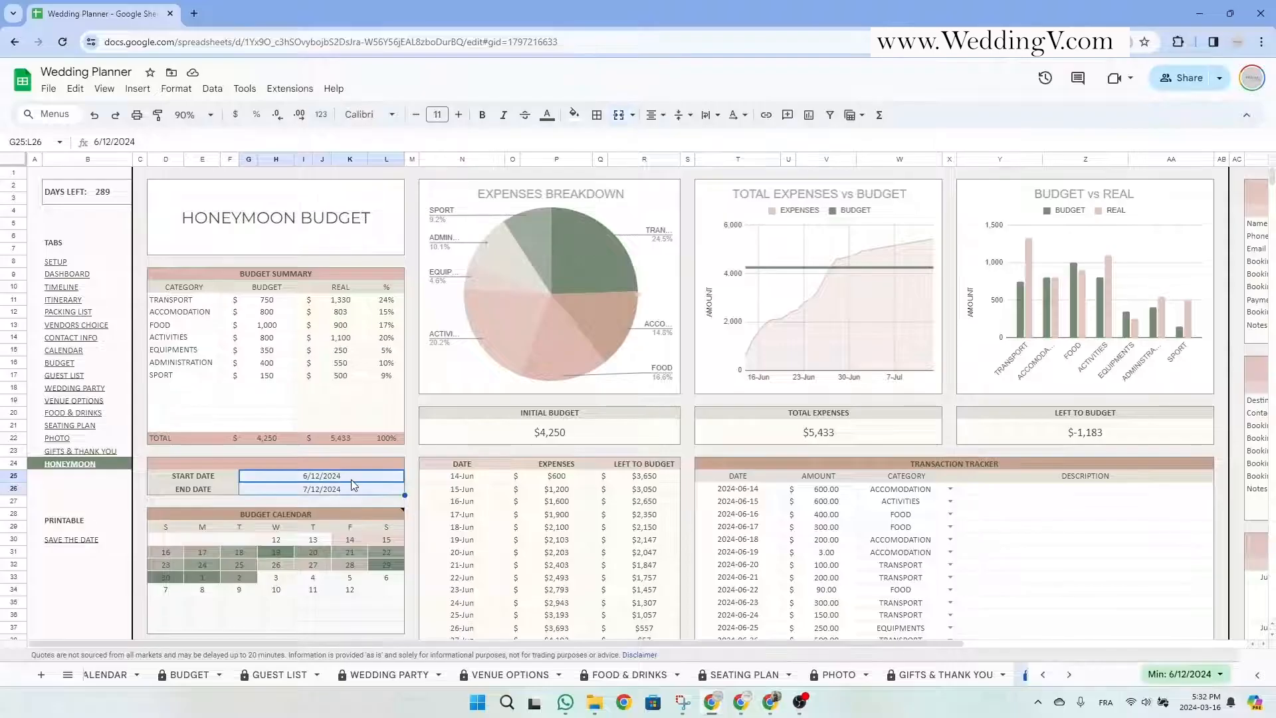
{"action": "left_click", "coordinate": [349, 478]}
{"action": "double_click", "coordinate": [342, 477]}
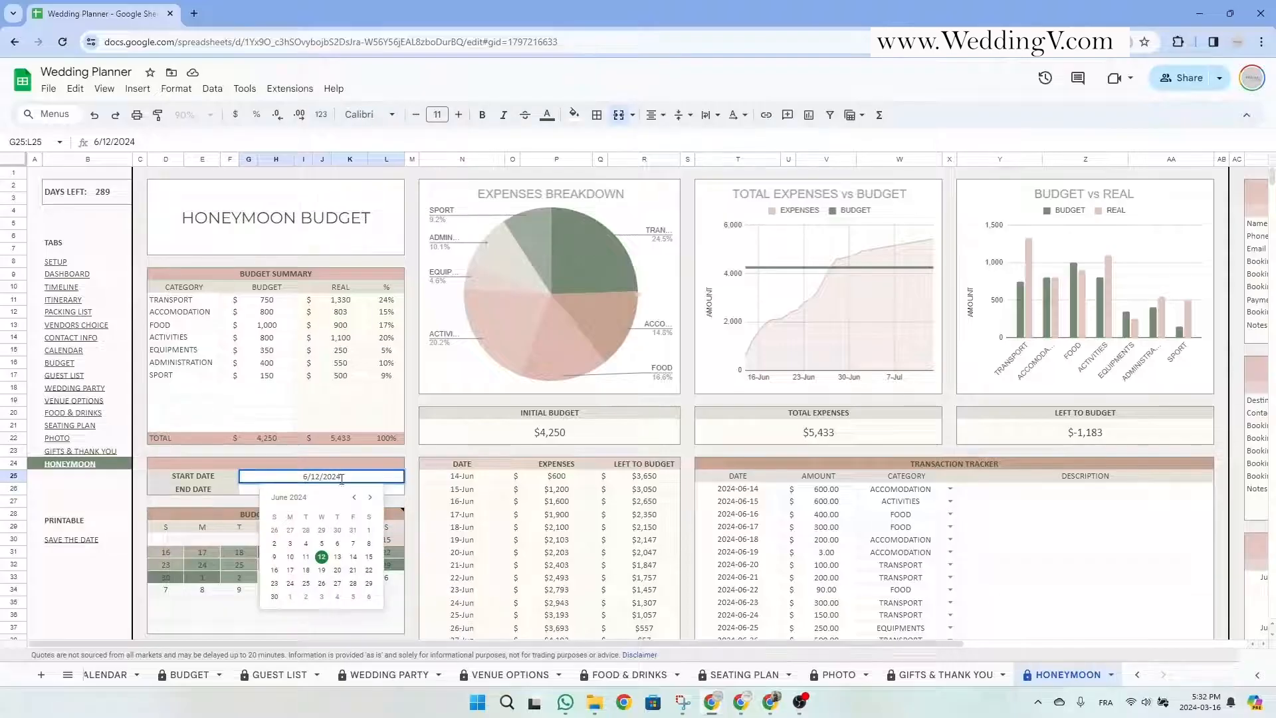
{"action": "left_click", "coordinate": [322, 558]}
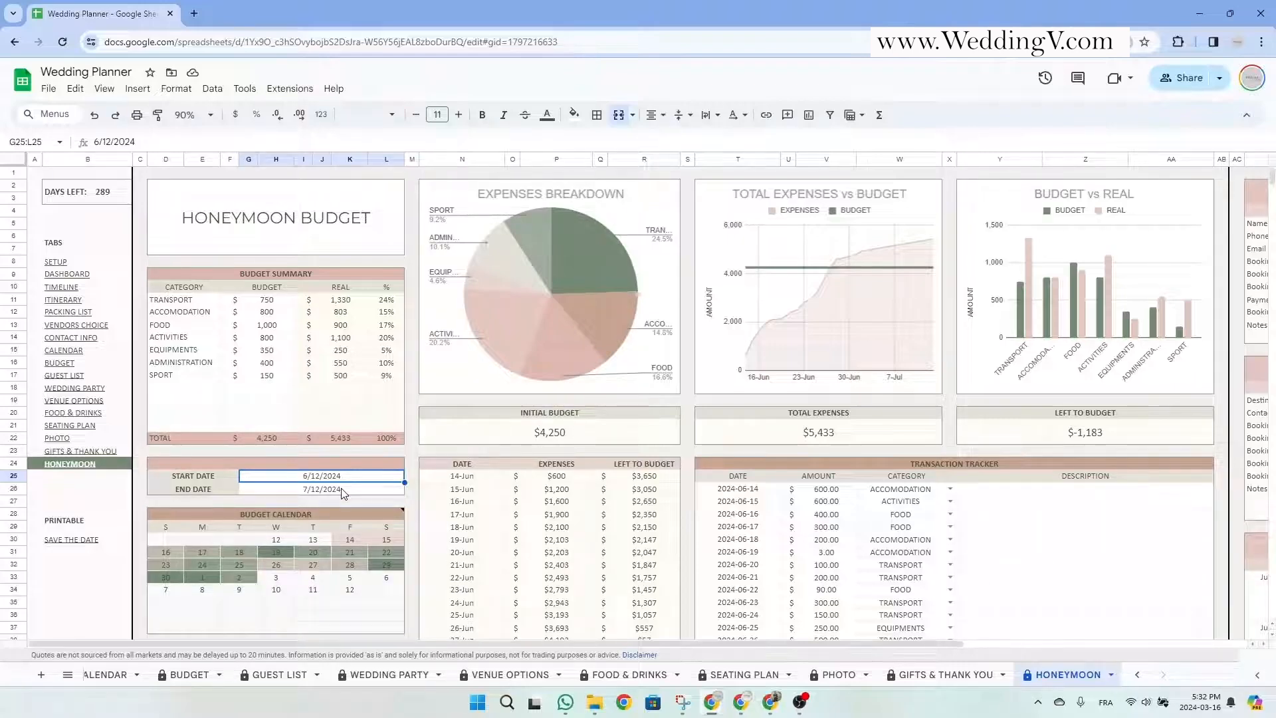
{"action": "left_click_drag", "start_coordinate": [306, 275], "coordinate": [313, 437]}
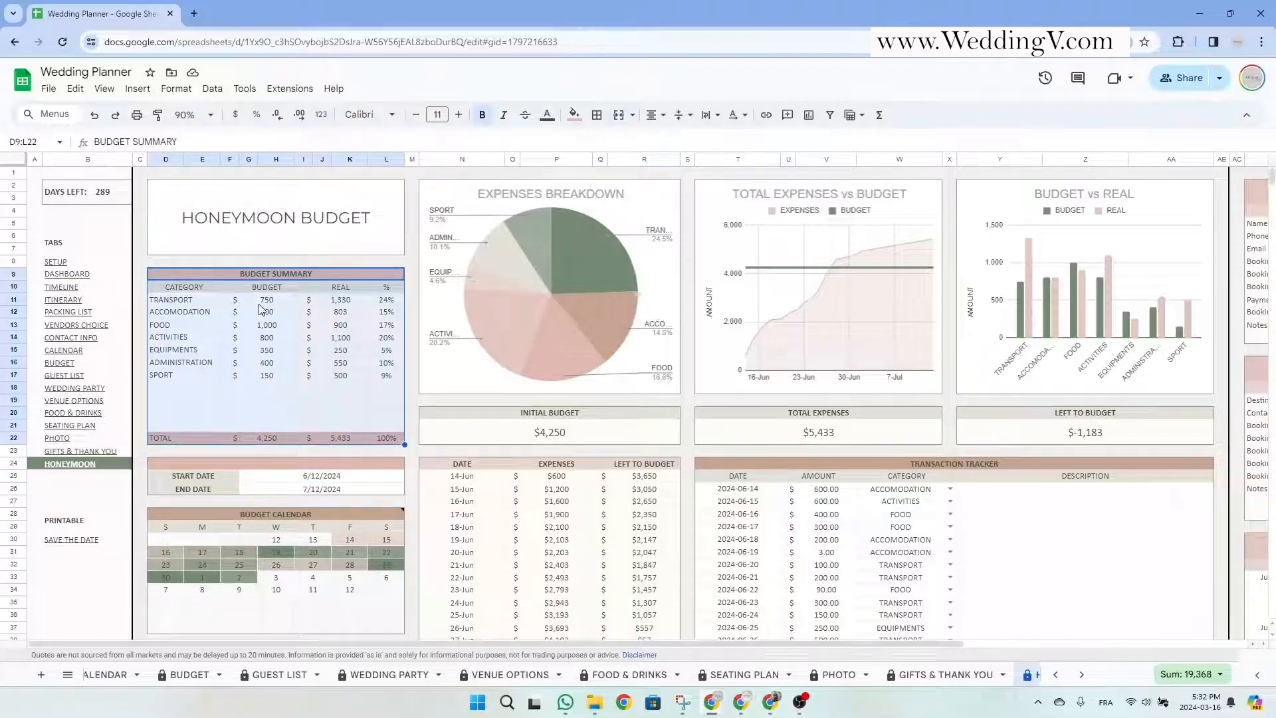
{"action": "left_click", "coordinate": [190, 290]}
{"action": "left_click", "coordinate": [253, 290]}
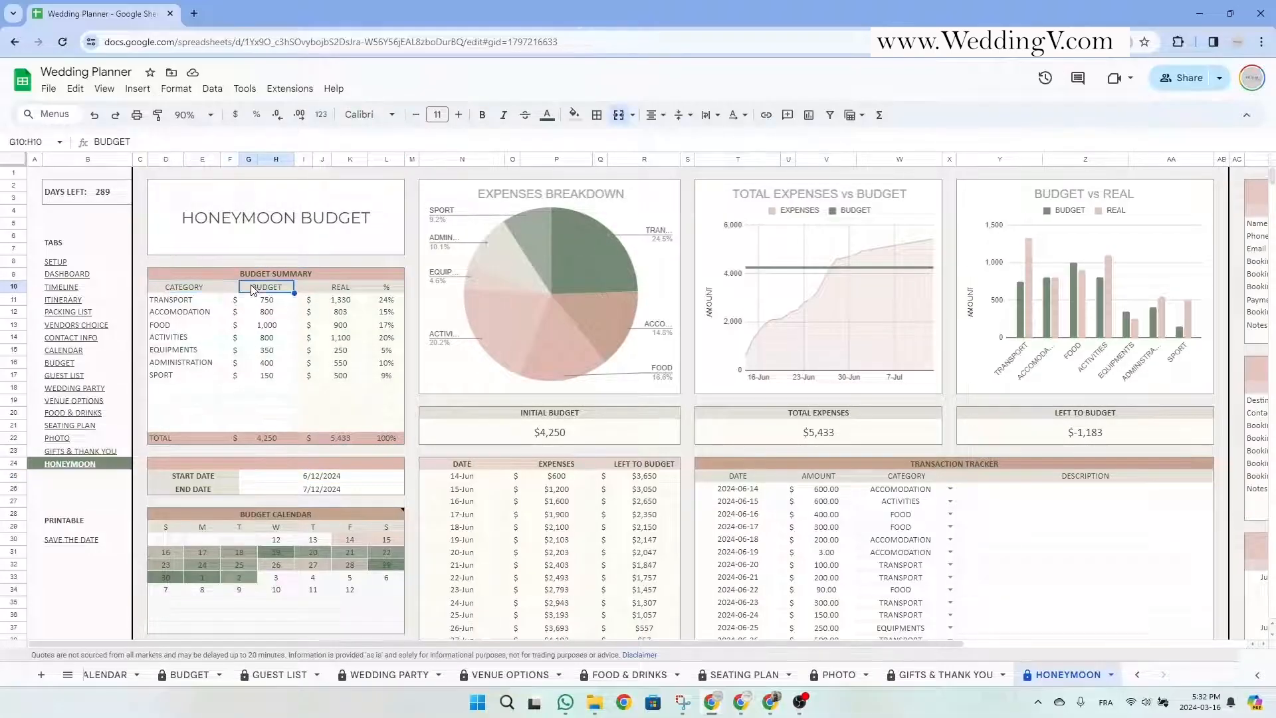
{"action": "left_click_drag", "start_coordinate": [190, 303], "coordinate": [206, 378]}
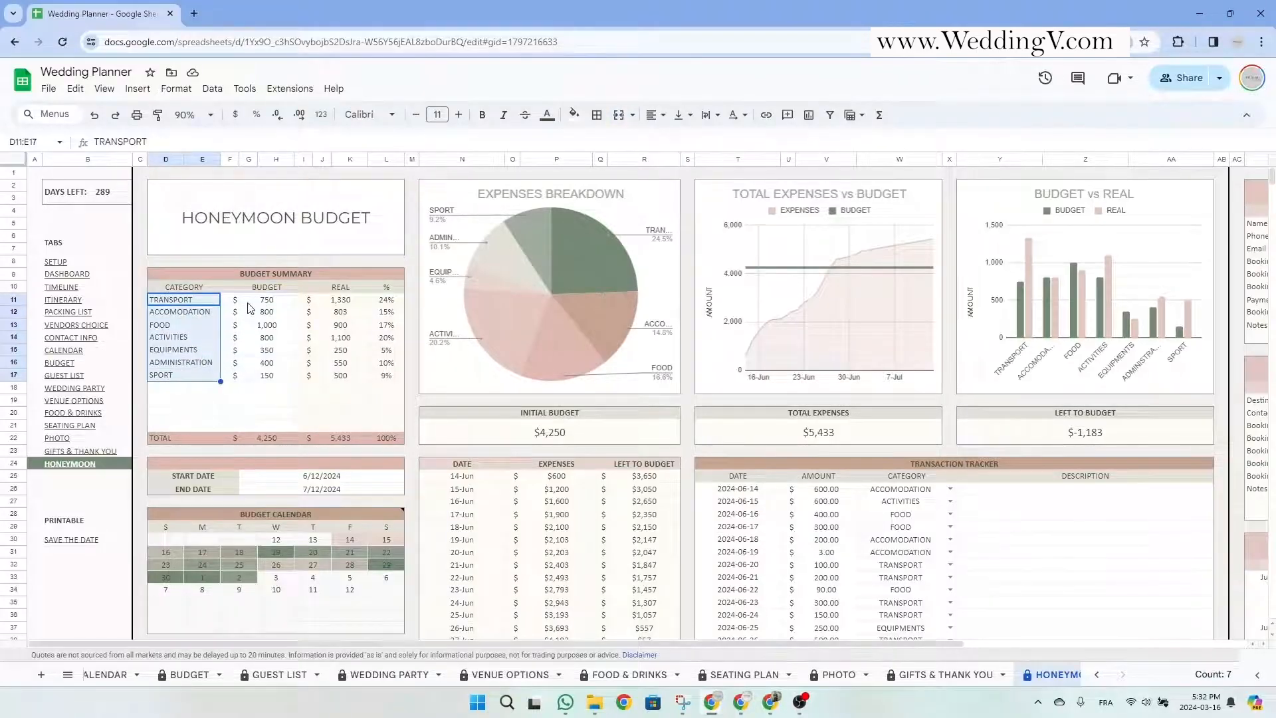
{"action": "left_click", "coordinate": [193, 313]}
{"action": "left_click", "coordinate": [190, 325]}
{"action": "left_click", "coordinate": [189, 338]}
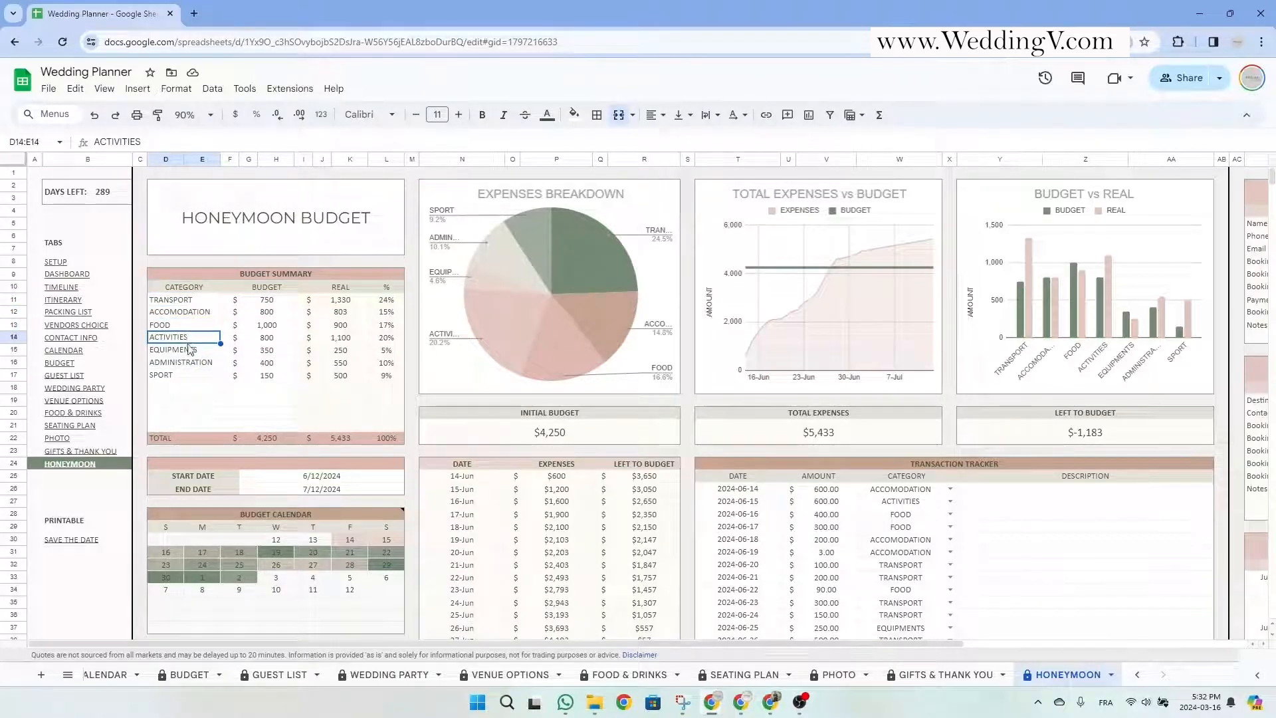
{"action": "left_click", "coordinate": [187, 392]}
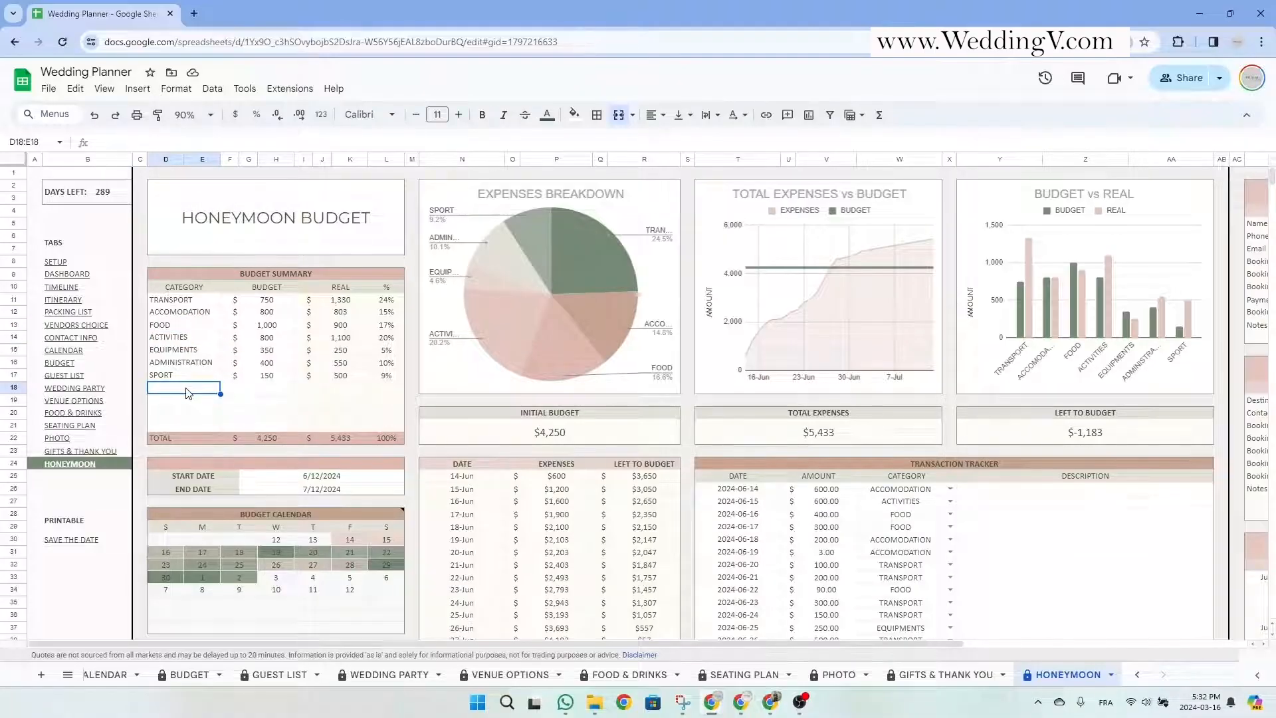
{"action": "left_click", "coordinate": [266, 302]}
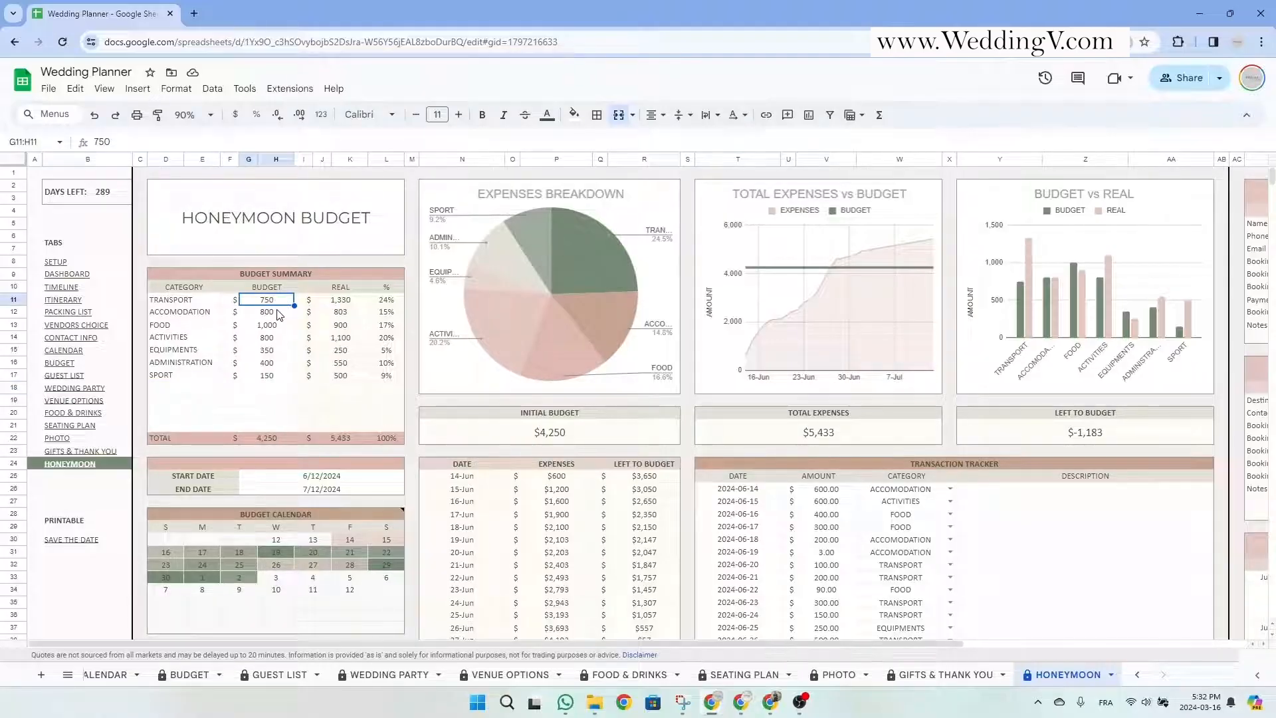
{"action": "left_click", "coordinate": [277, 313]}
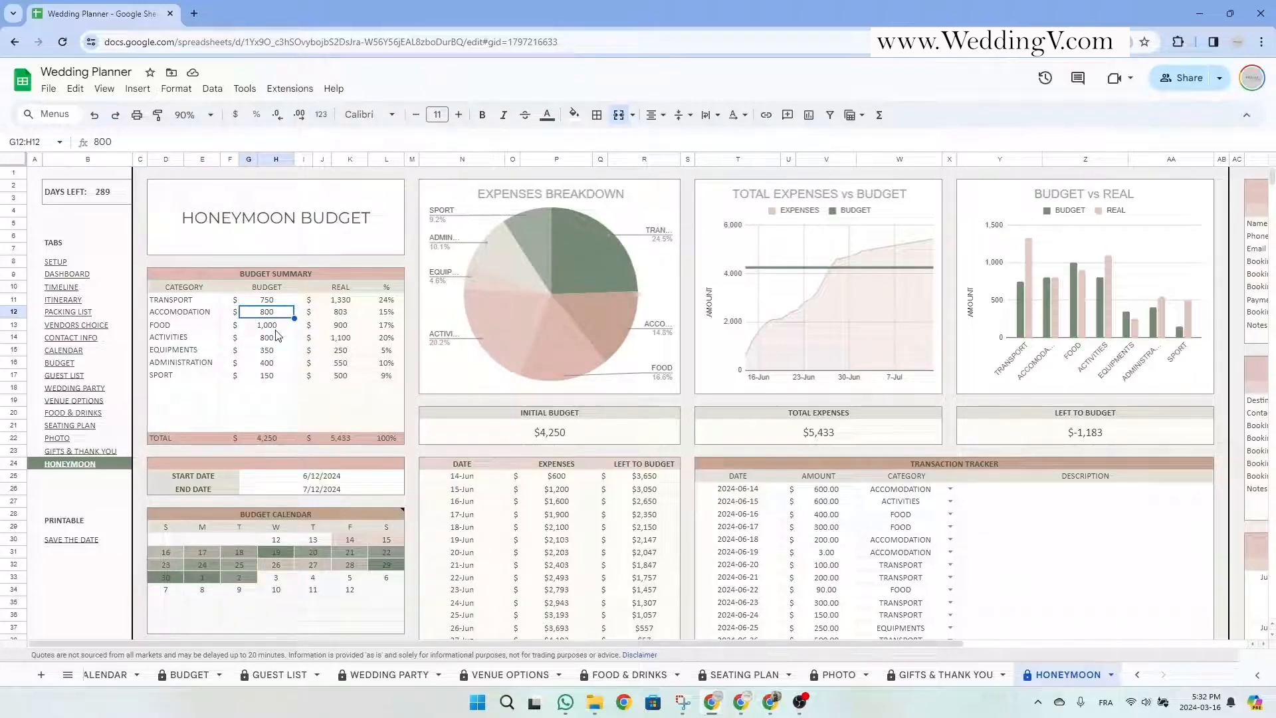
{"action": "left_click", "coordinate": [185, 389]}
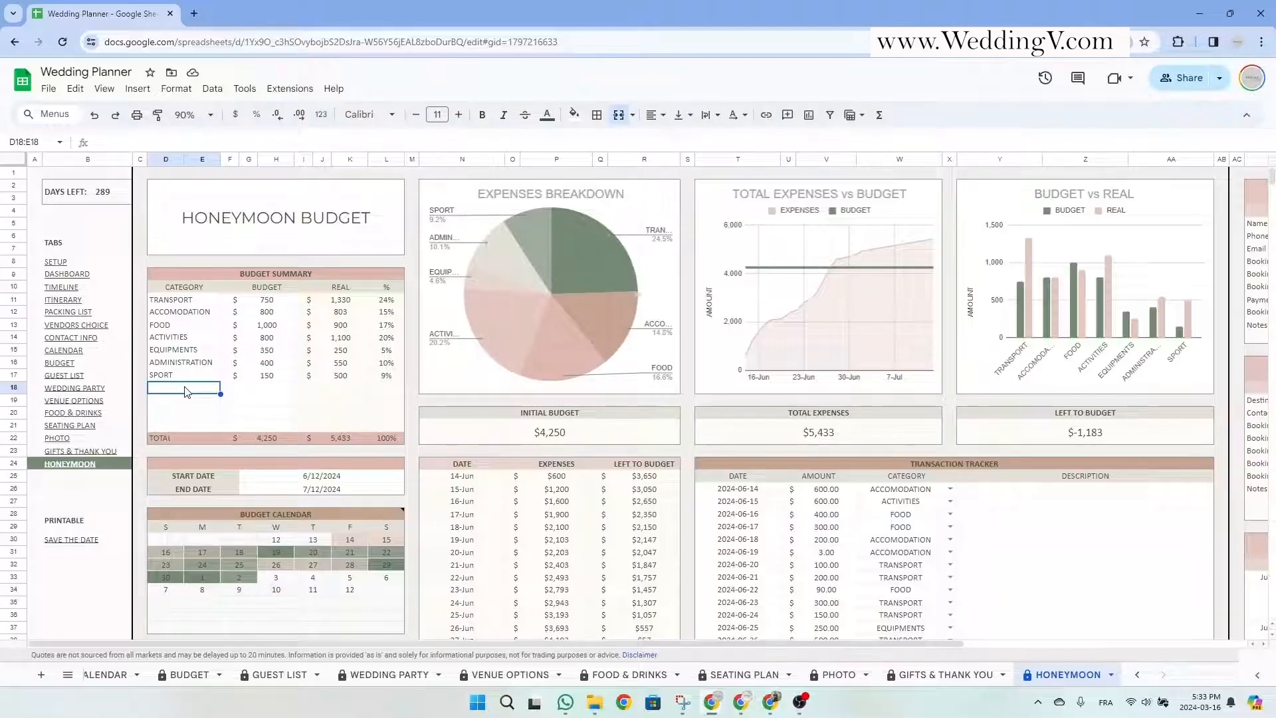
Add a FLIGHT category with a 1,500 budget.
{"action": "type", "text": "FLIGHT"}
{"action": "key", "text": "Tab"}
{"action": "key", "text": "Tab"}
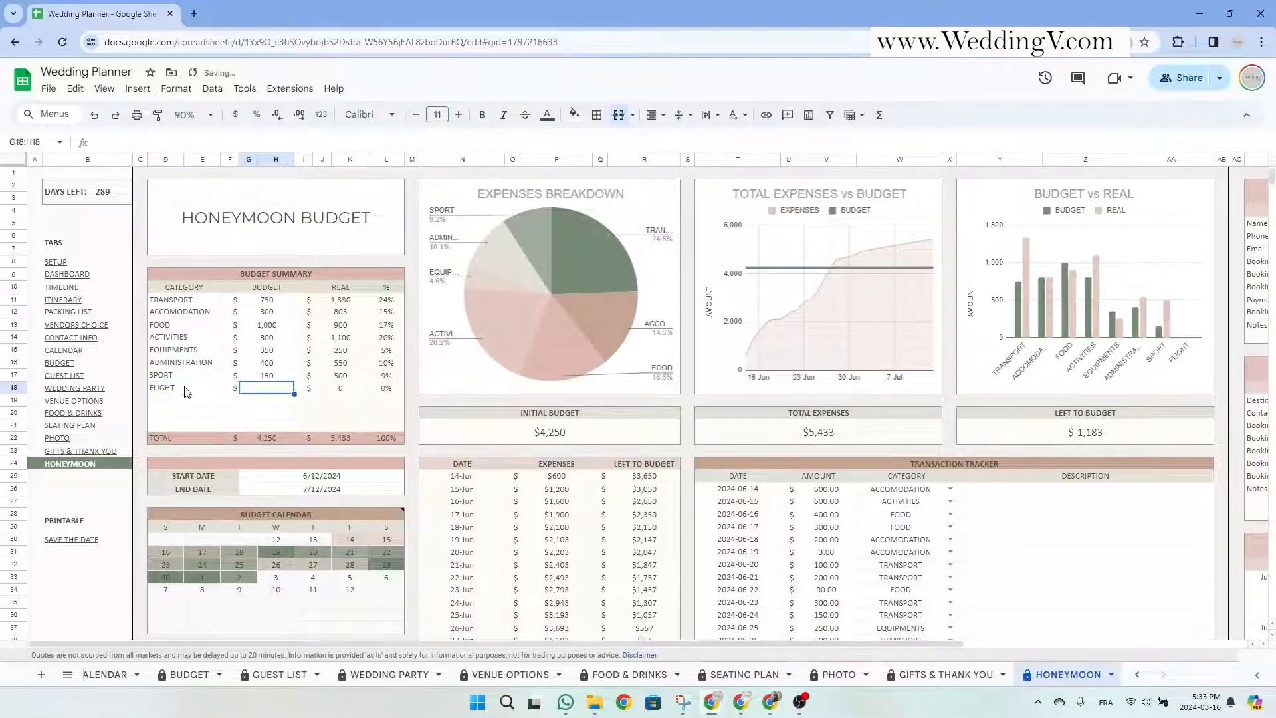
{"action": "type", "text": "1"}
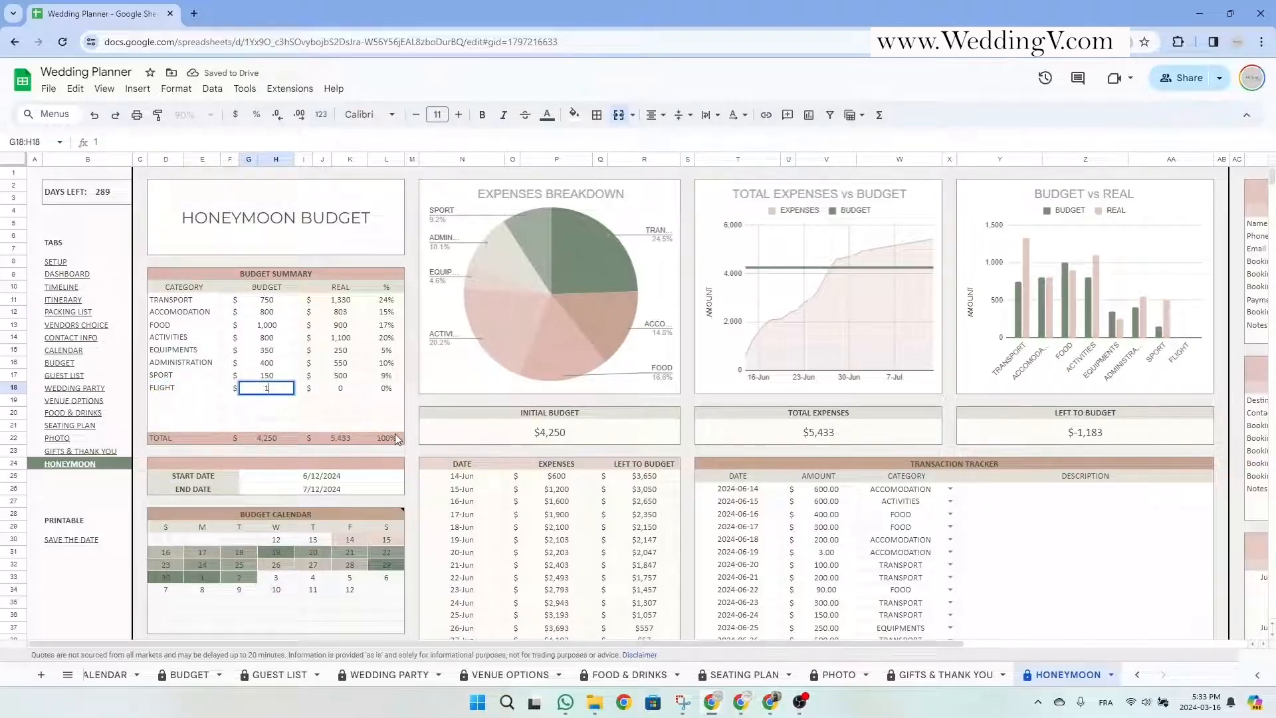
{"action": "type", "text": ",500"}
{"action": "key", "text": "Return"}
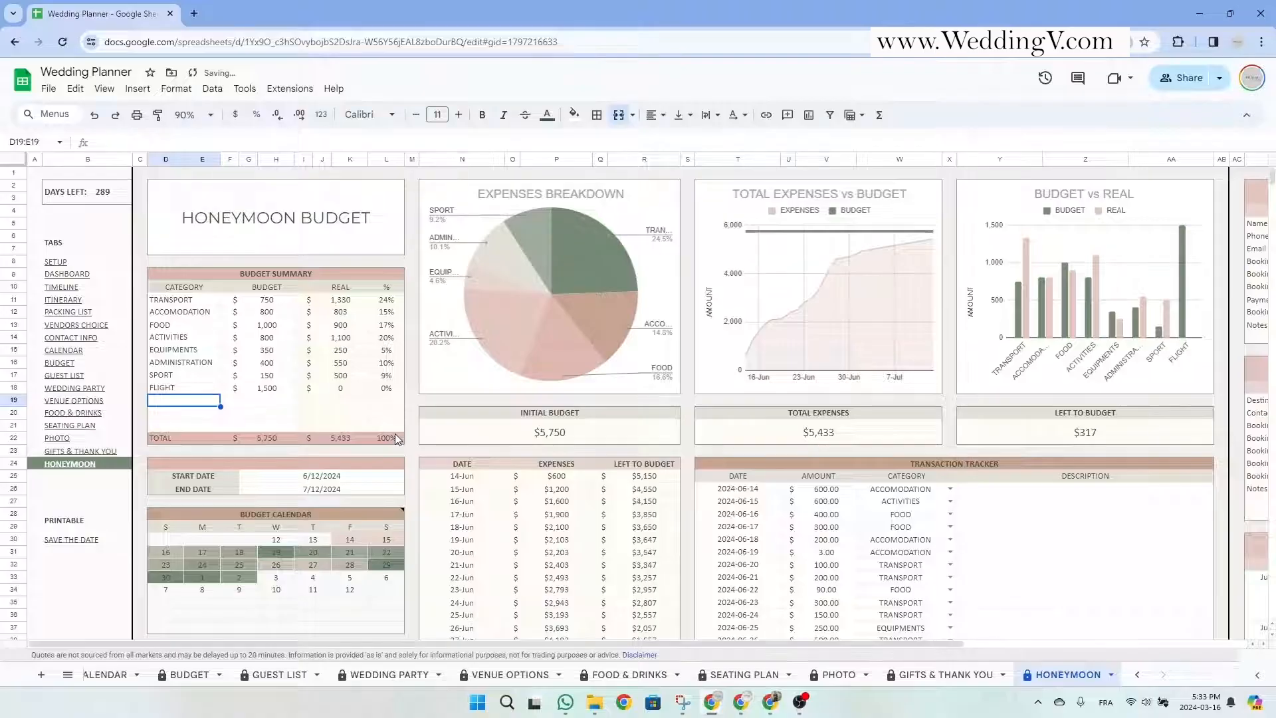
Check the new total budget, percentage total and the REAL column formulas.
{"action": "left_click", "coordinate": [266, 437]}
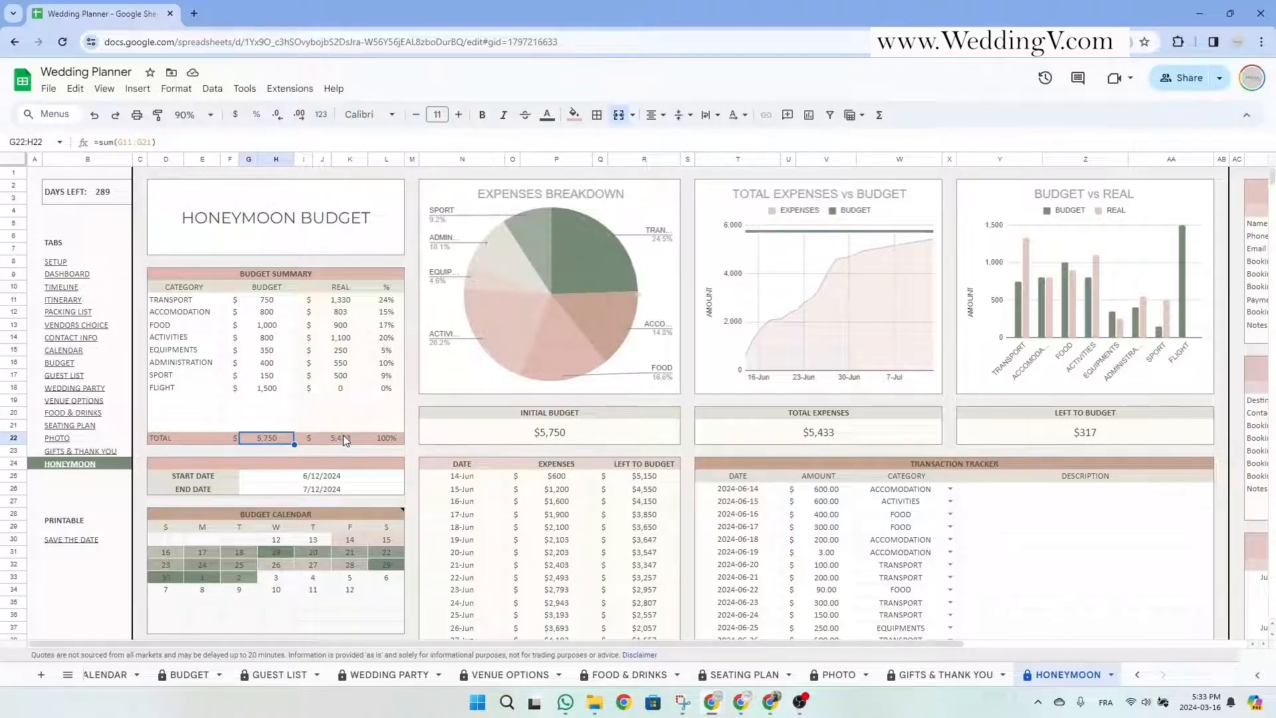
{"action": "left_click", "coordinate": [391, 438]}
{"action": "left_click", "coordinate": [329, 303]}
{"action": "left_click_drag", "start_coordinate": [329, 309], "coordinate": [393, 426]}
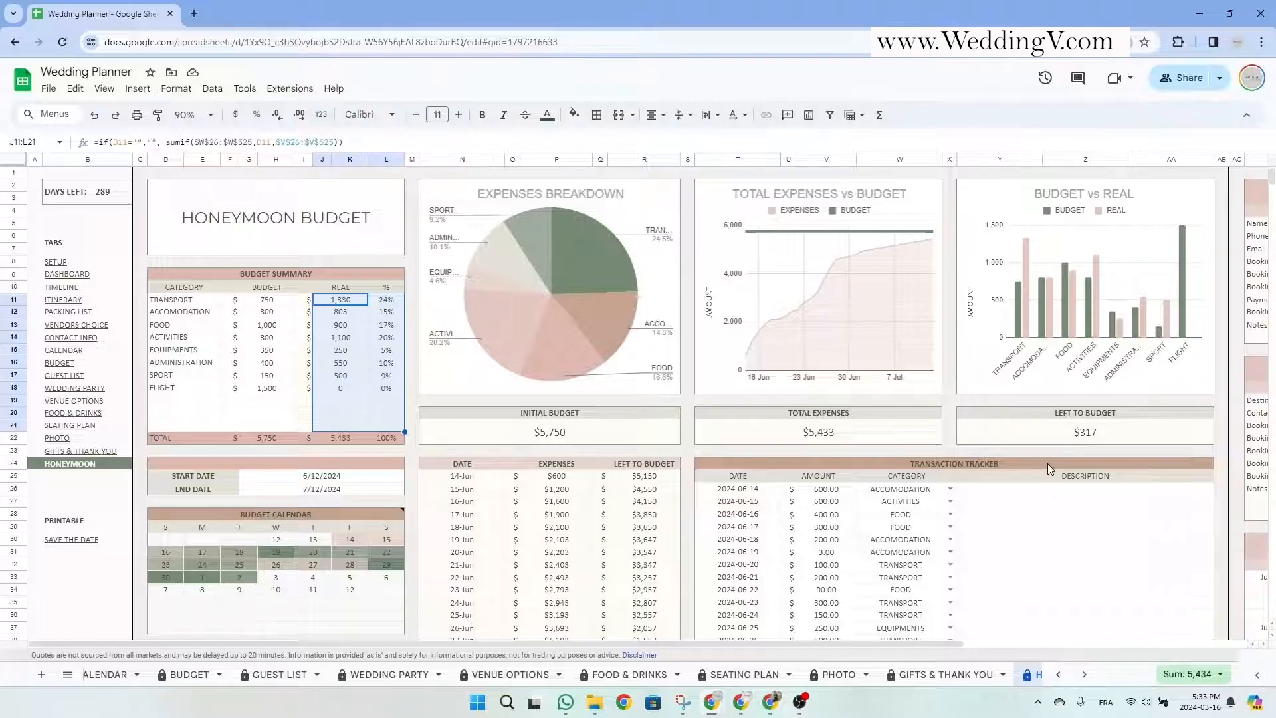
Scroll down to the first empty row of the Transaction Tracker.
{"action": "left_click", "coordinate": [975, 463]}
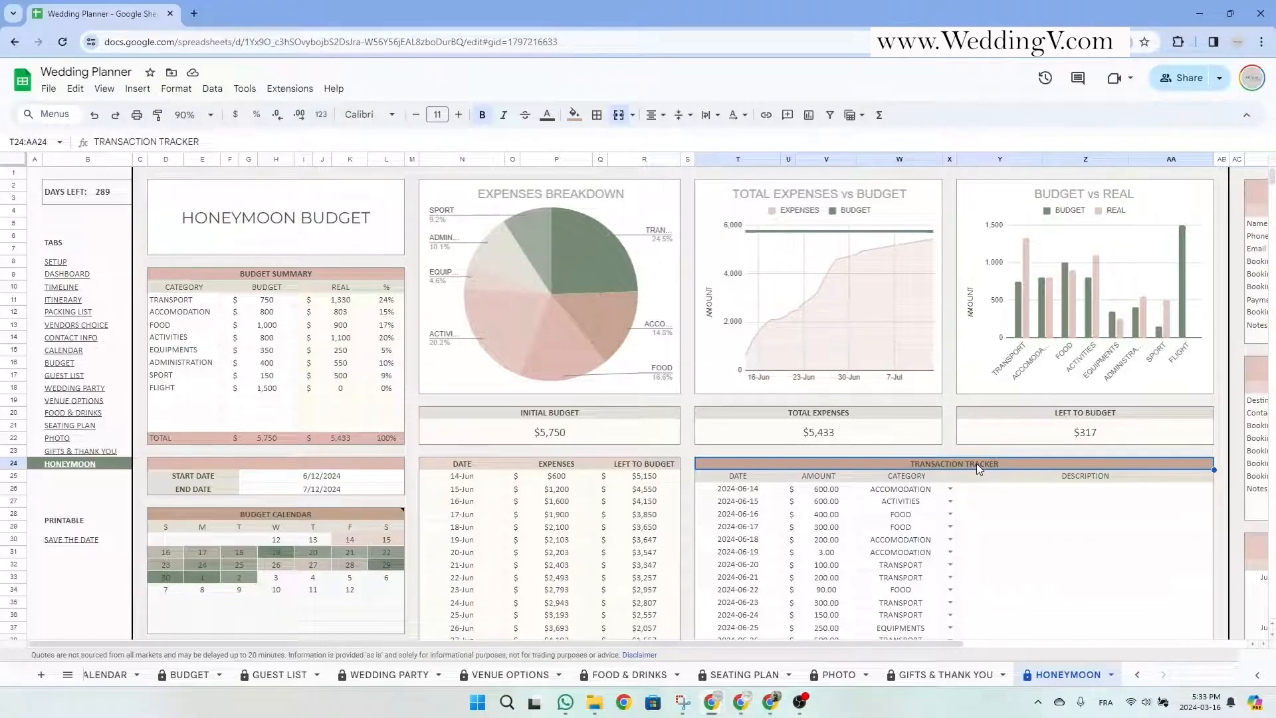
{"action": "scroll", "coordinate": [975, 464], "scroll_direction": "down", "scroll_amount": 3}
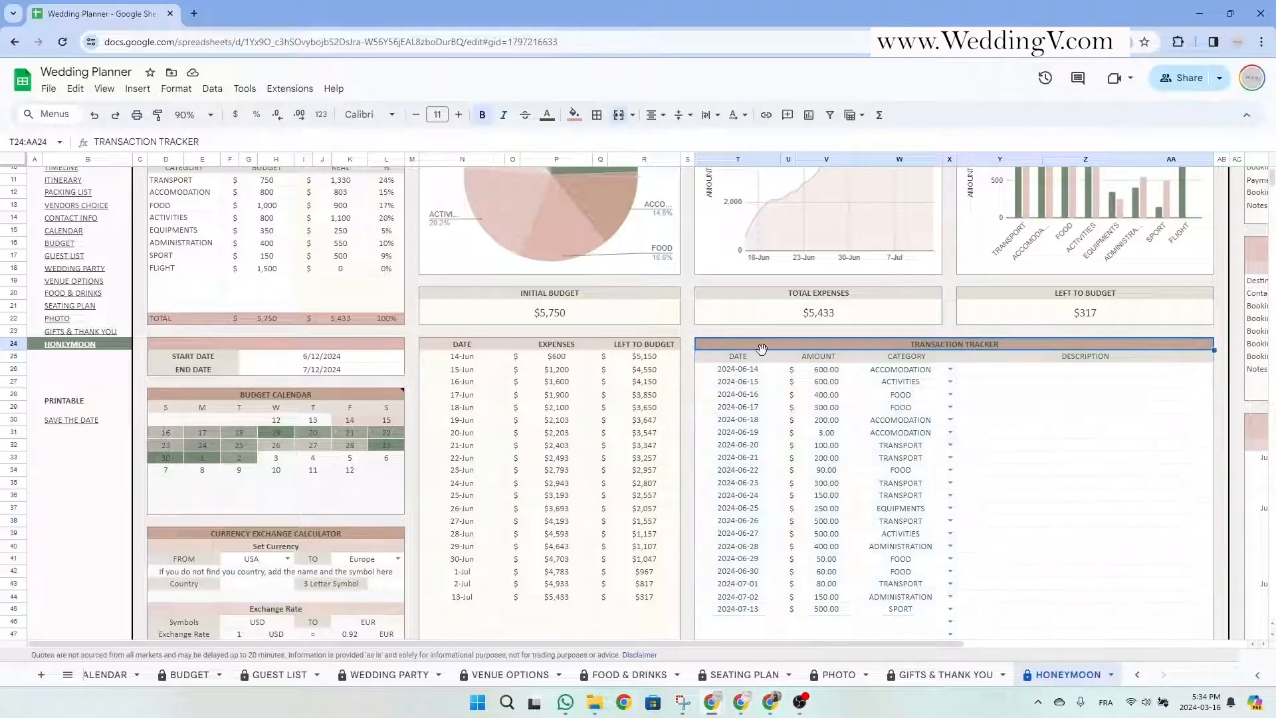
{"action": "left_click", "coordinate": [821, 360]}
{"action": "left_click", "coordinate": [916, 361]}
{"action": "left_click", "coordinate": [746, 621]}
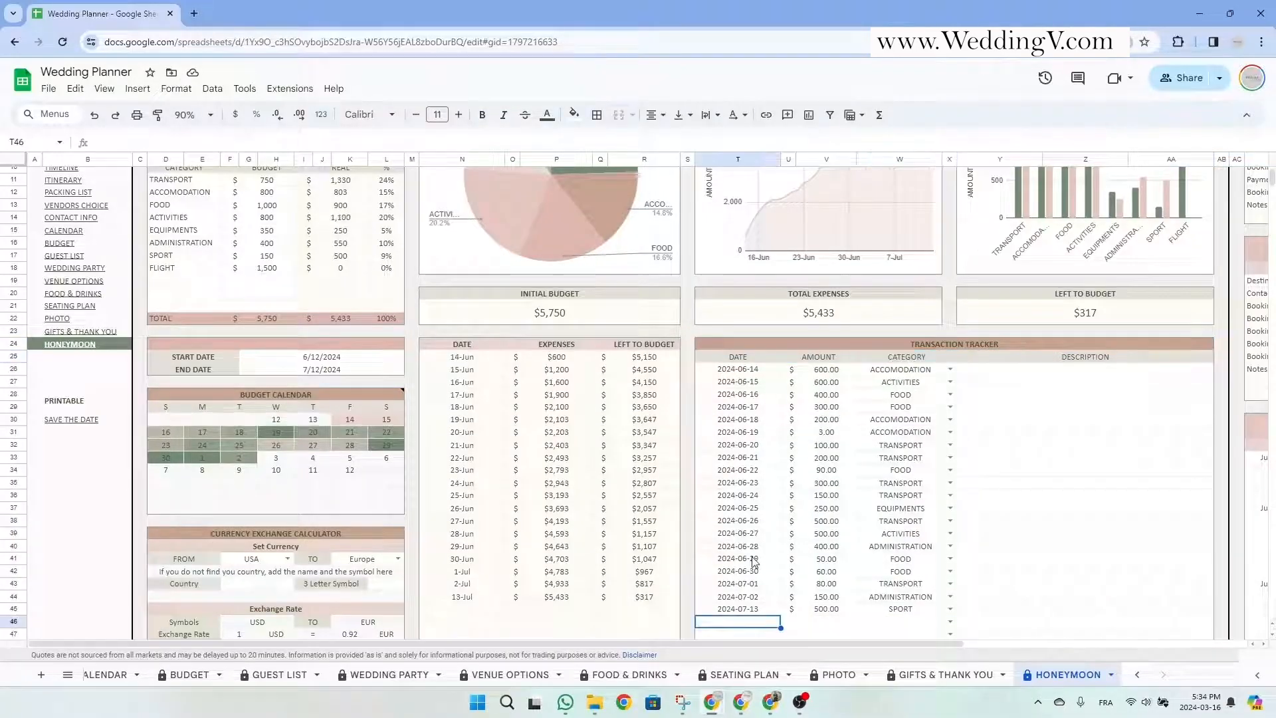
Enter a transaction dated 13 June 2024 for 1,200 in the FLIGHT category.
{"action": "double_click", "coordinate": [757, 623]}
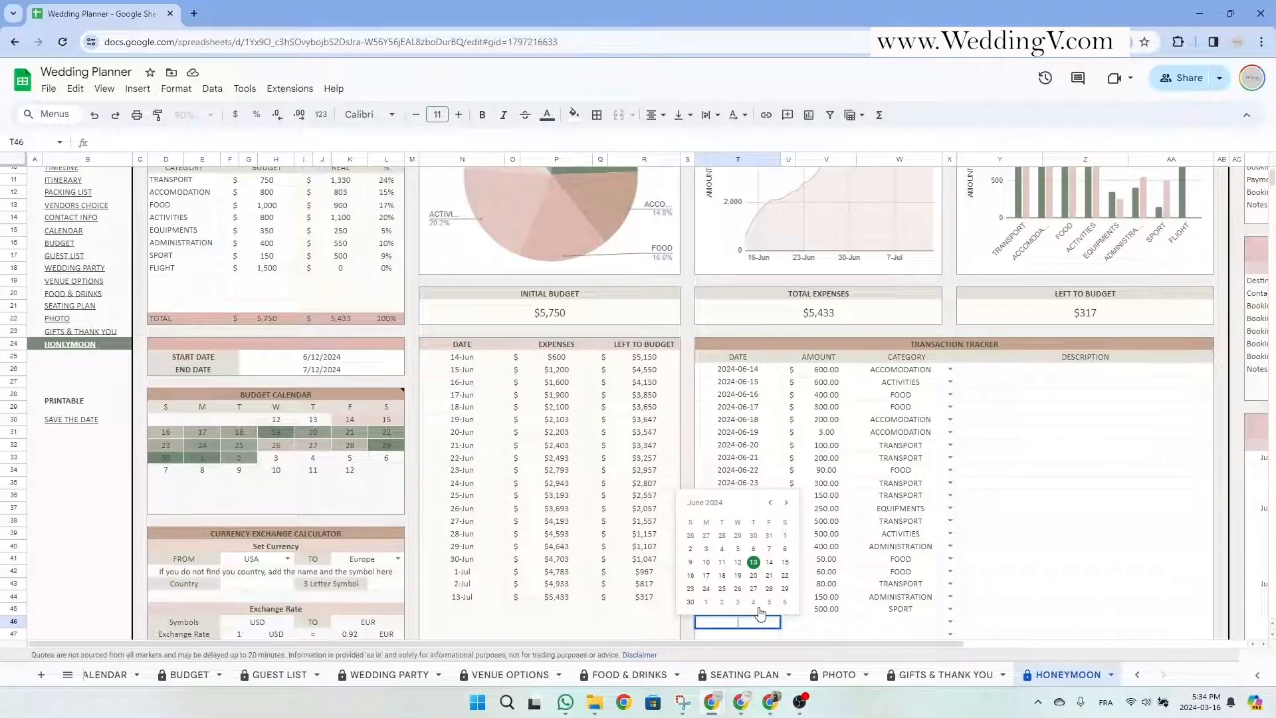
{"action": "left_click", "coordinate": [754, 563]}
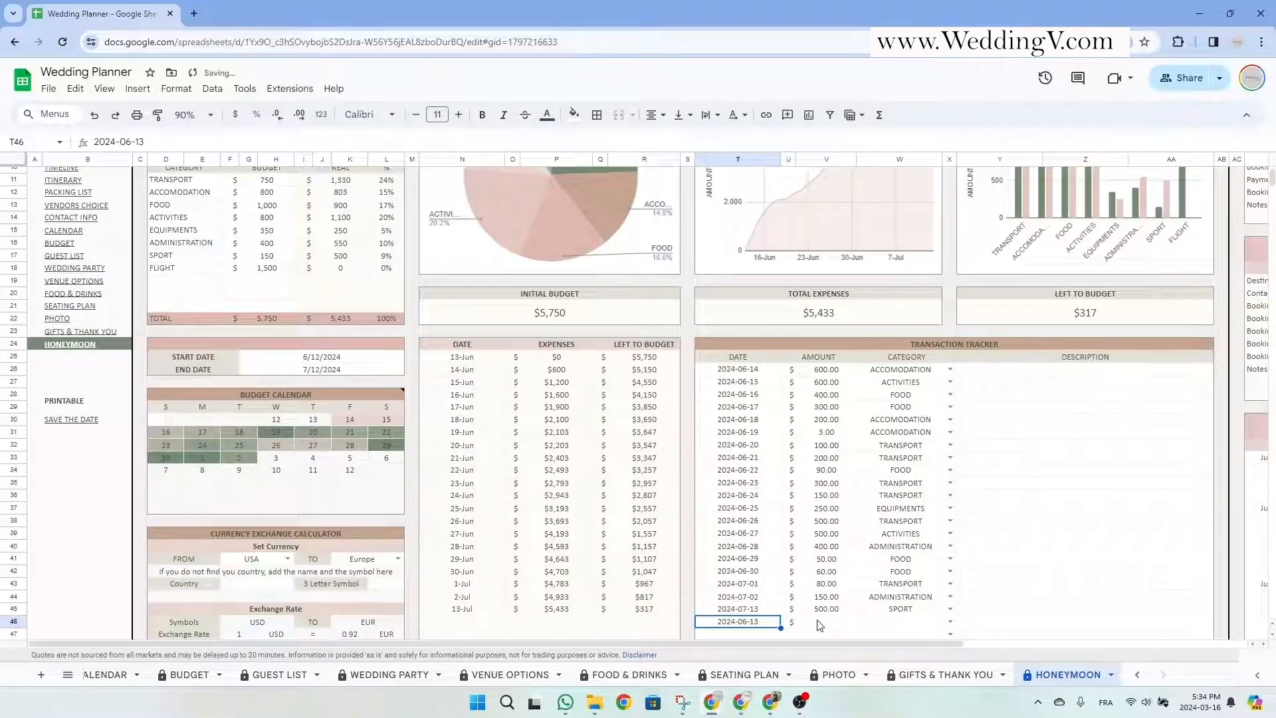
{"action": "left_click", "coordinate": [820, 623]}
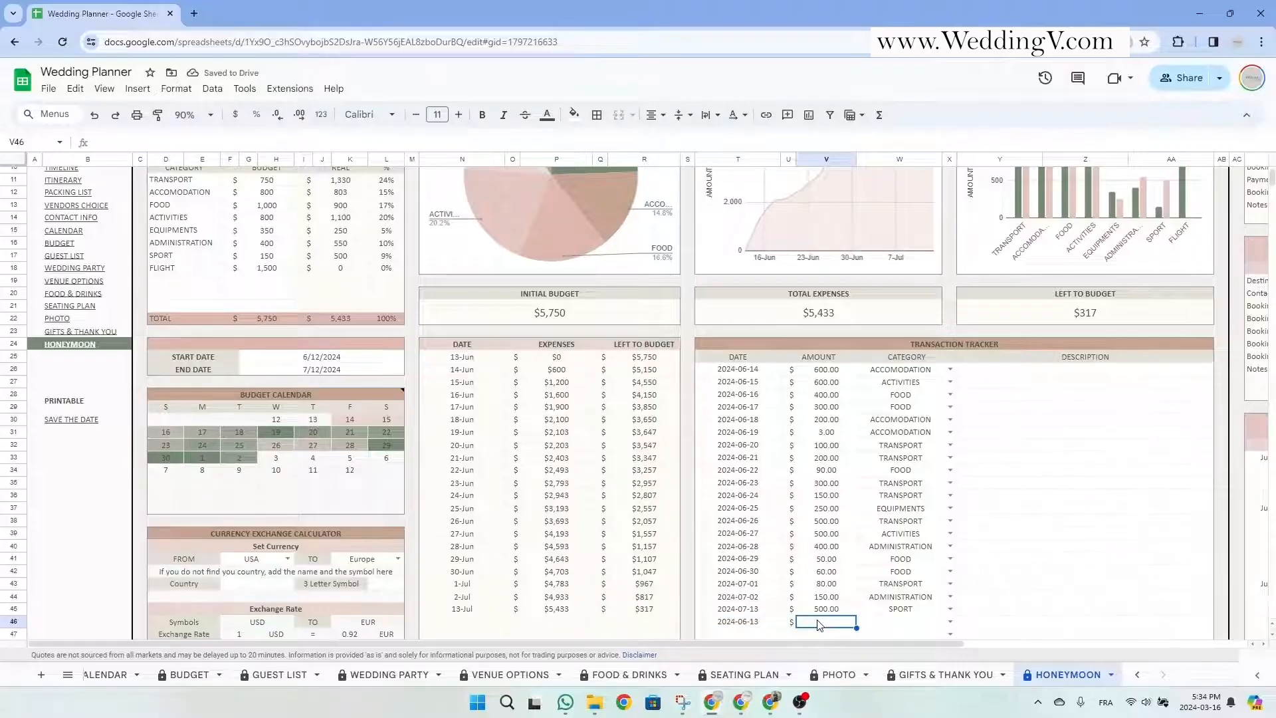
{"action": "type", "text": "1,"}
{"action": "type", "text": "200"}
{"action": "left_click", "coordinate": [937, 624]}
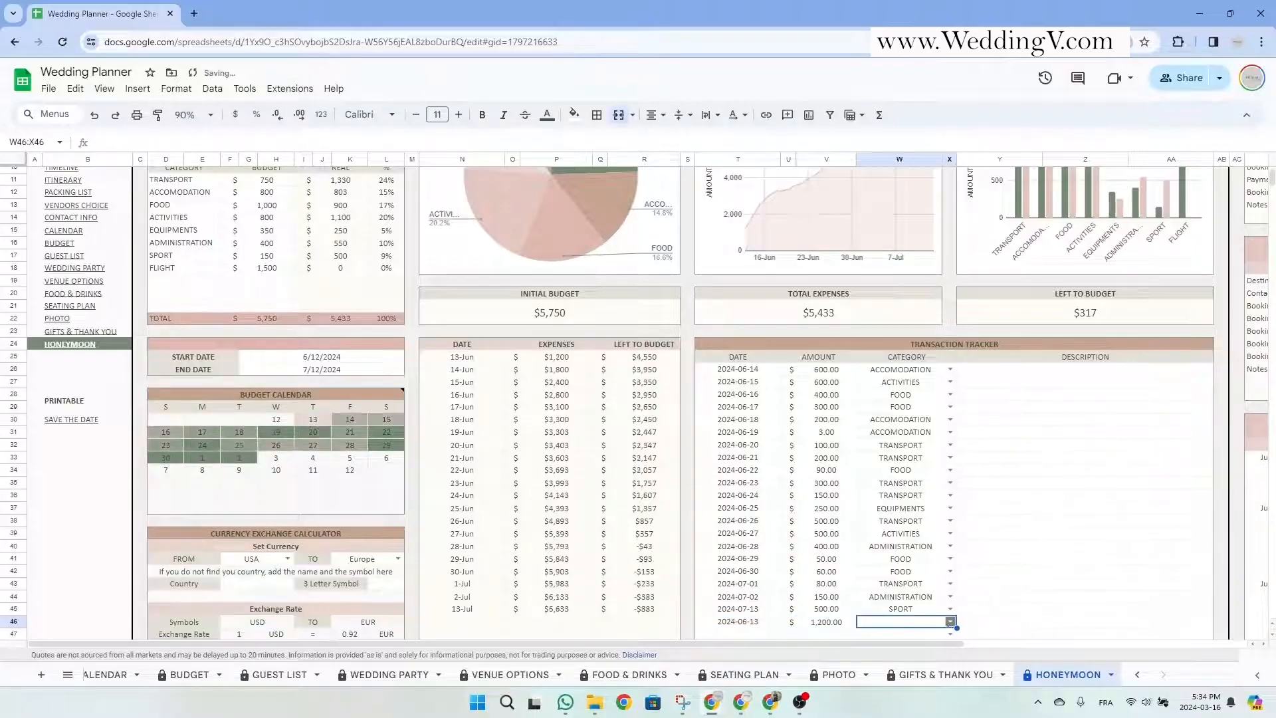
{"action": "left_click", "coordinate": [950, 621]}
{"action": "left_click", "coordinate": [893, 477]}
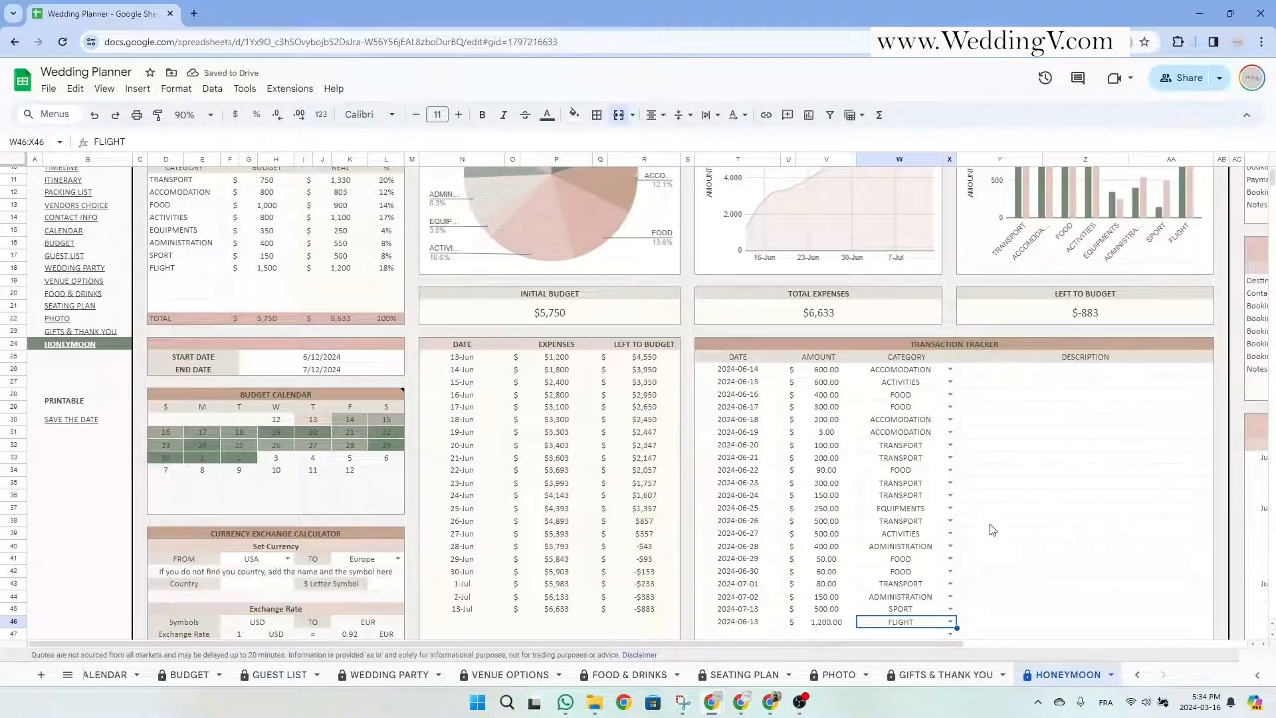
{"action": "left_click", "coordinate": [1009, 627]}
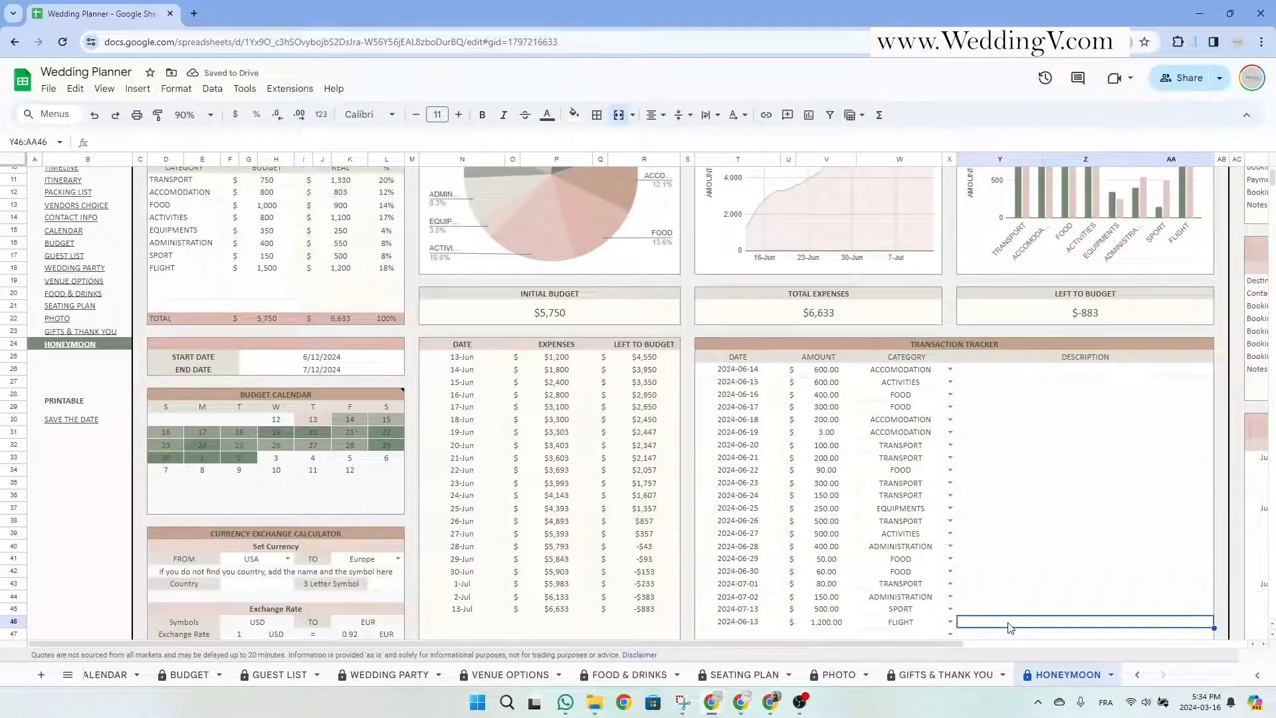
{"action": "left_click", "coordinate": [856, 344]}
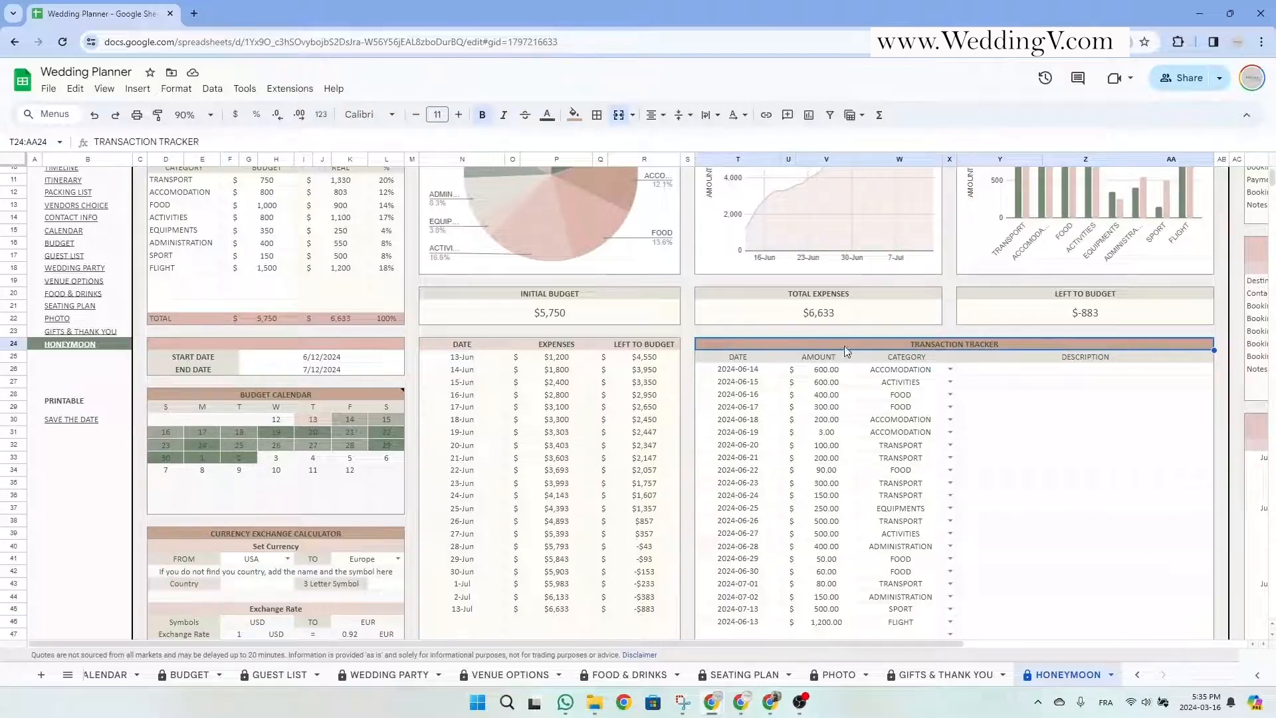
{"action": "left_click_drag", "start_coordinate": [855, 344], "coordinate": [855, 624]}
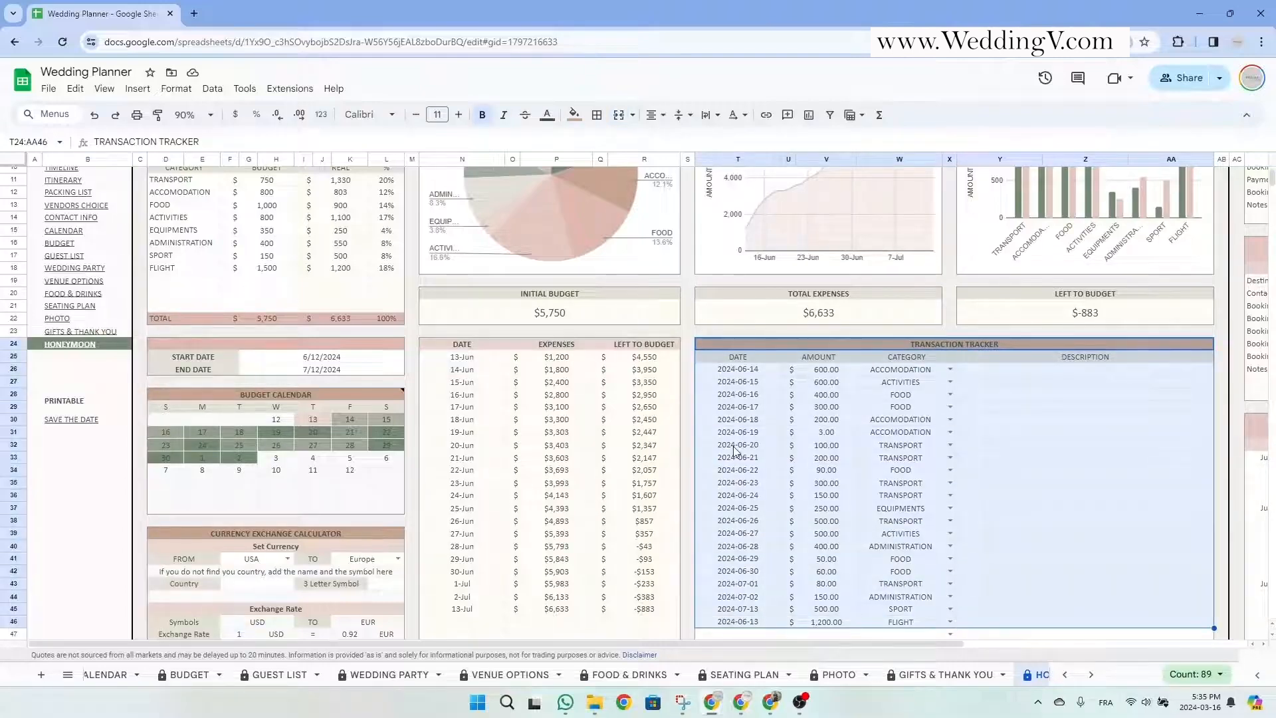
{"action": "left_click_drag", "start_coordinate": [462, 344], "coordinate": [675, 631]}
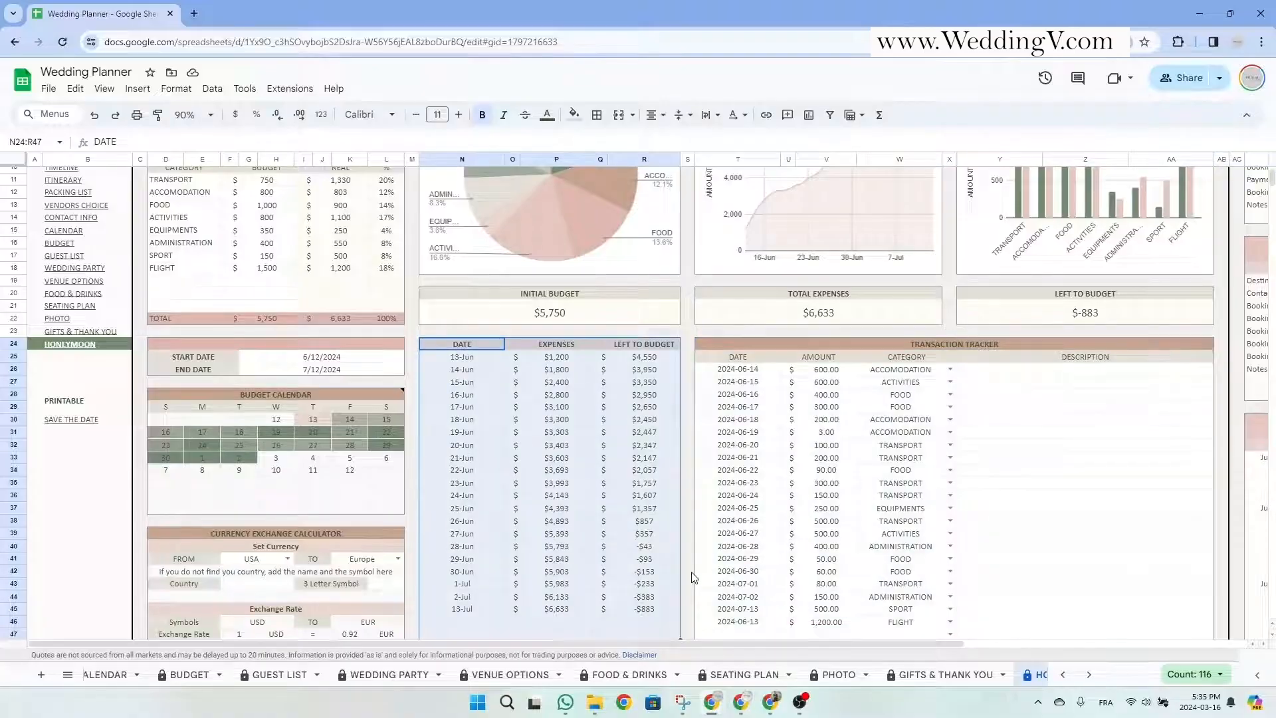
{"action": "left_click", "coordinate": [672, 564]}
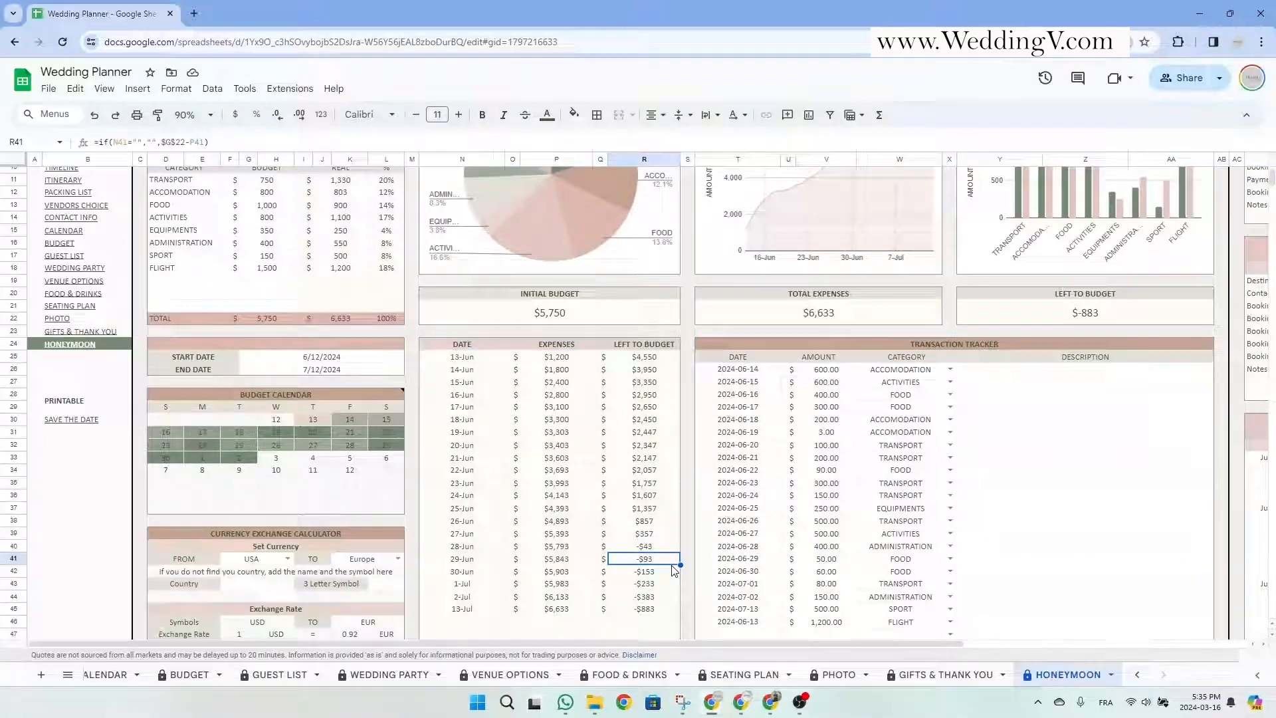
{"action": "scroll", "coordinate": [672, 569], "scroll_direction": "up", "scroll_amount": 3}
{"action": "scroll", "coordinate": [672, 569], "scroll_direction": "down", "scroll_amount": 3}
{"action": "left_click_drag", "start_coordinate": [644, 345], "coordinate": [663, 642]}
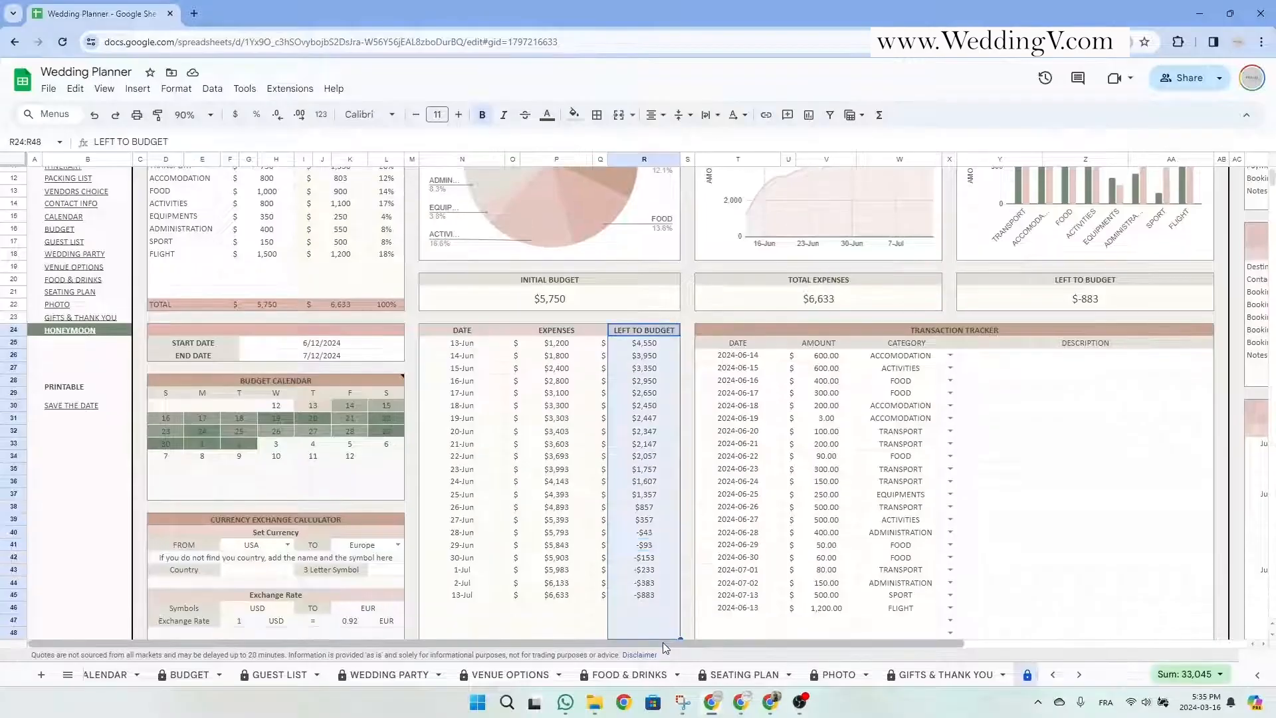
{"action": "scroll", "coordinate": [764, 532], "scroll_direction": "up", "scroll_amount": 3}
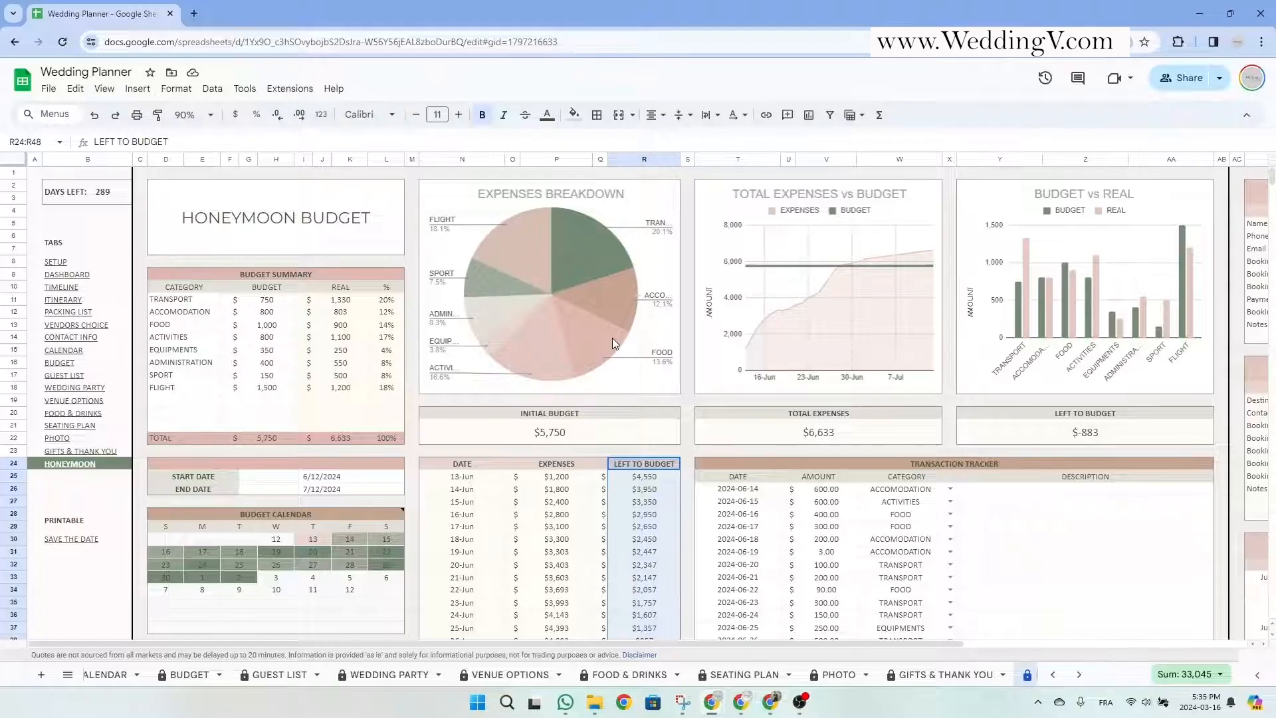
{"action": "left_click_drag", "start_coordinate": [336, 287], "coordinate": [380, 422]}
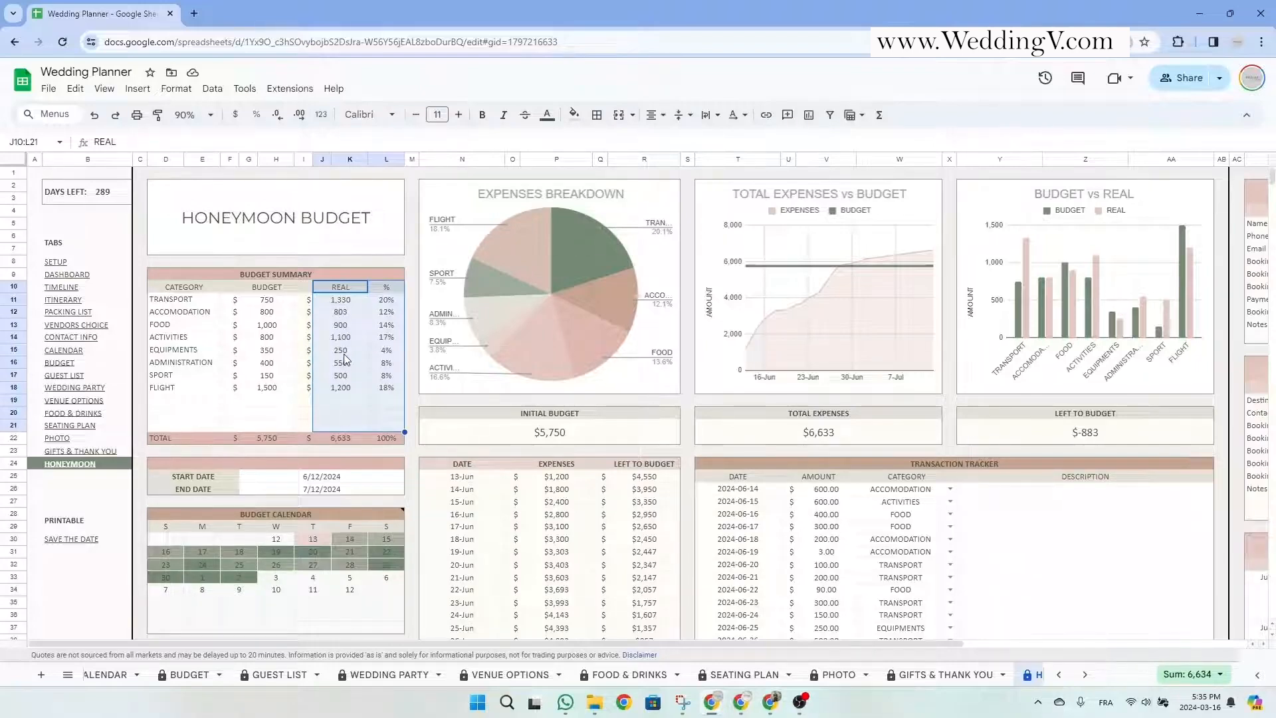
{"action": "left_click", "coordinate": [353, 392]}
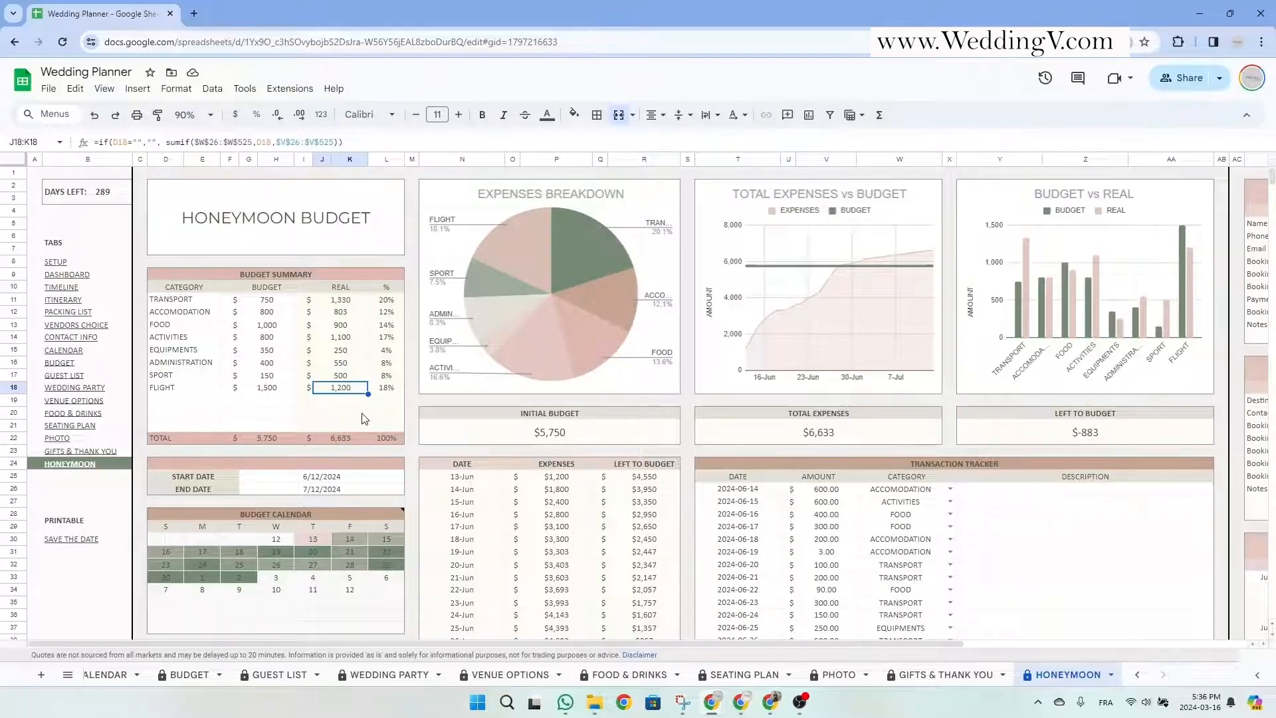
{"action": "scroll", "coordinate": [361, 426], "scroll_direction": "down", "scroll_amount": 3}
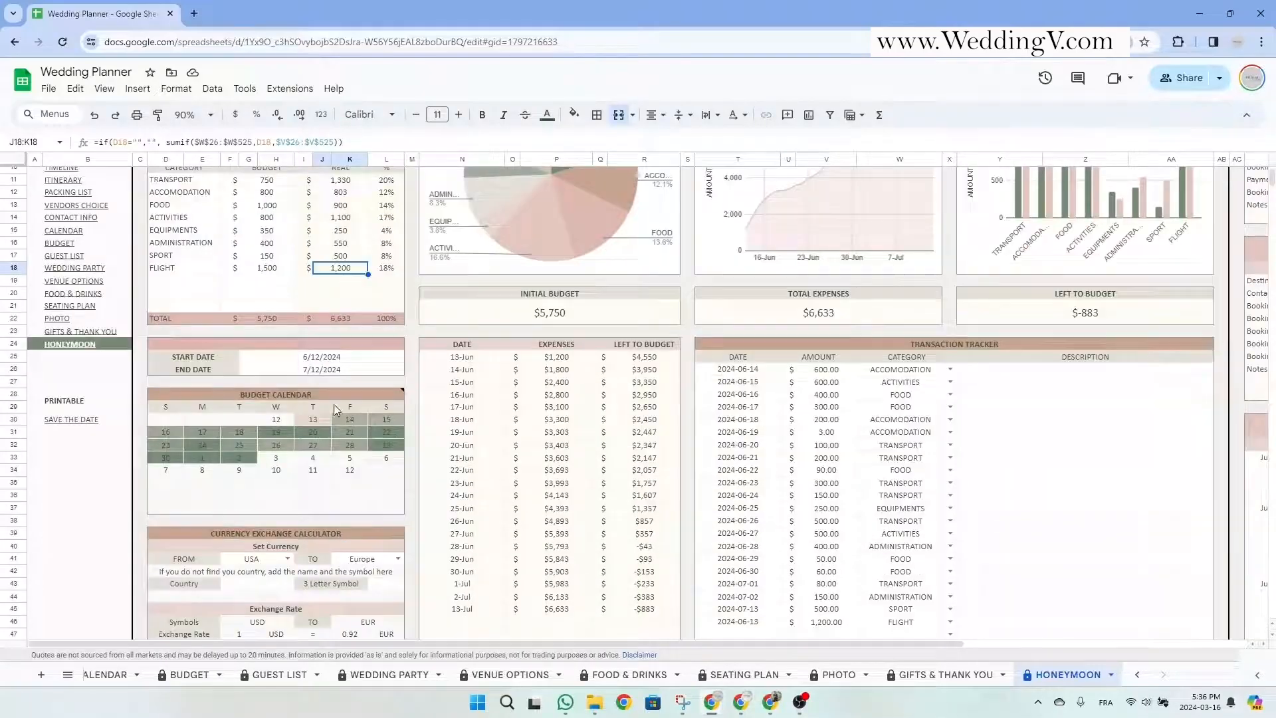
{"action": "left_click_drag", "start_coordinate": [334, 397], "coordinate": [325, 509]}
{"action": "left_click", "coordinate": [315, 418]}
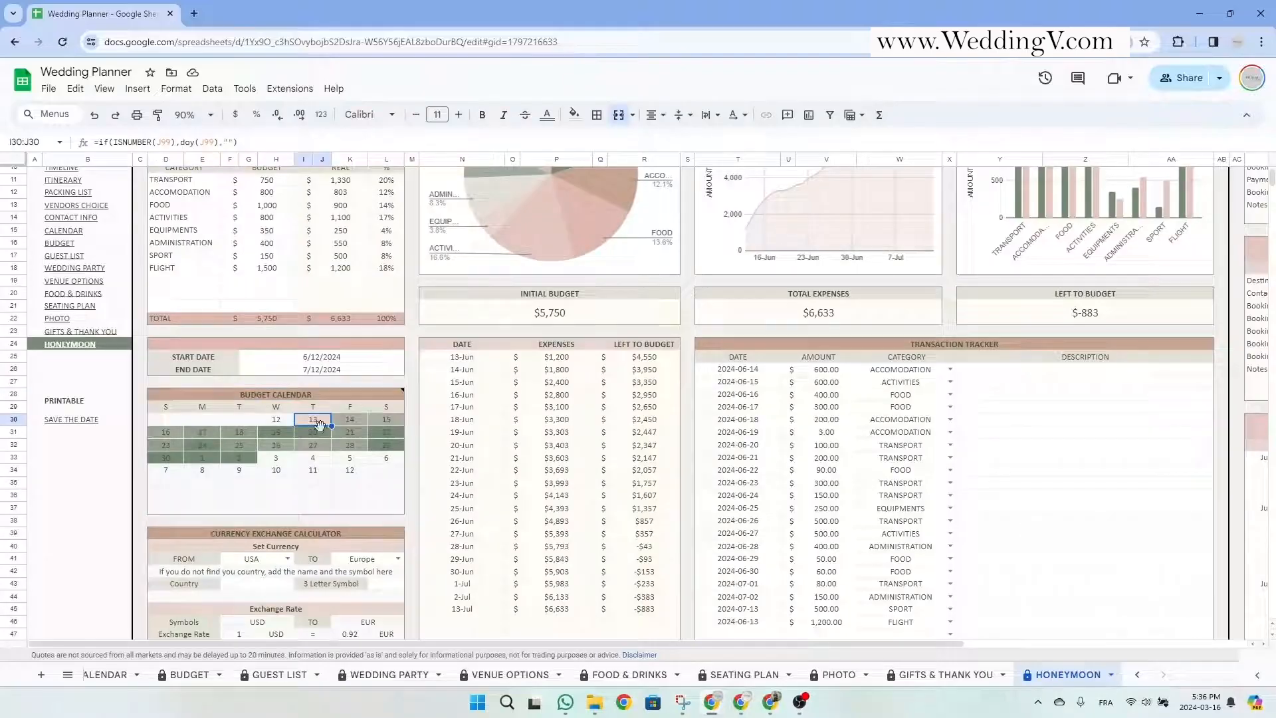
{"action": "left_click", "coordinate": [384, 434]}
Review the calculator's currency selections and custom currency fields, keeping Europe as the destination.
{"action": "scroll", "coordinate": [380, 452], "scroll_direction": "down", "scroll_amount": 6}
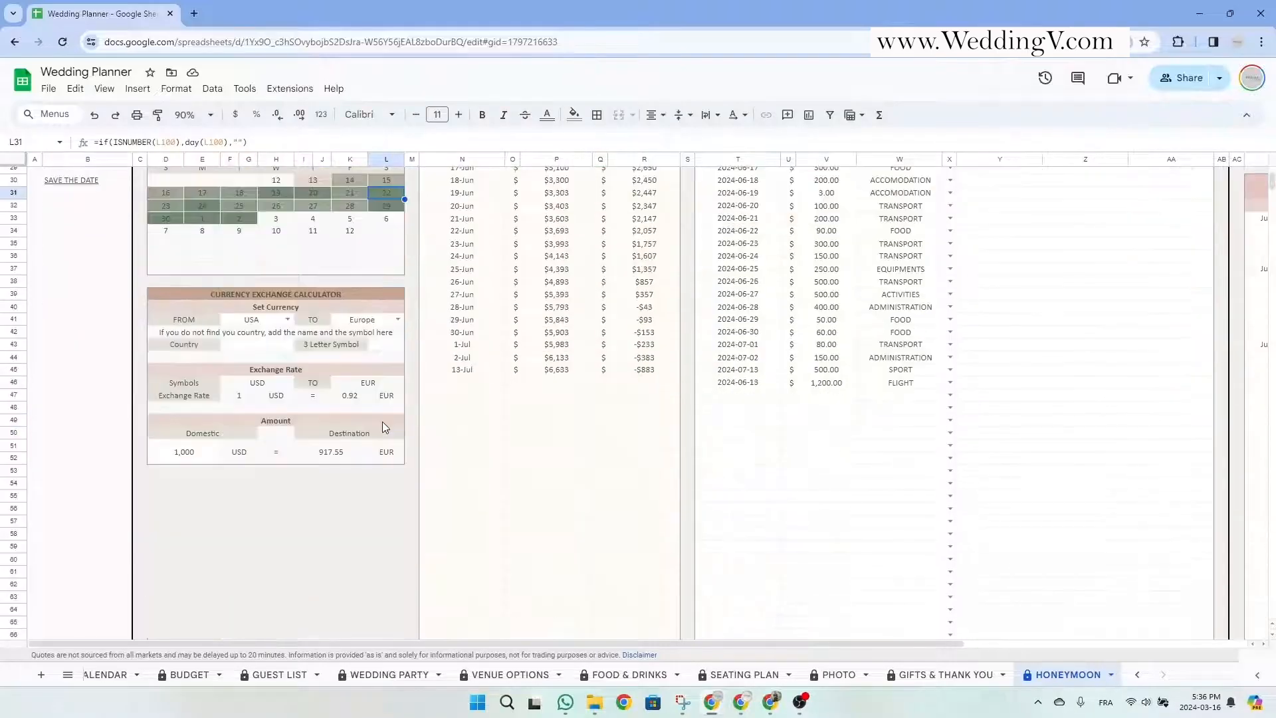
{"action": "left_click", "coordinate": [336, 295]}
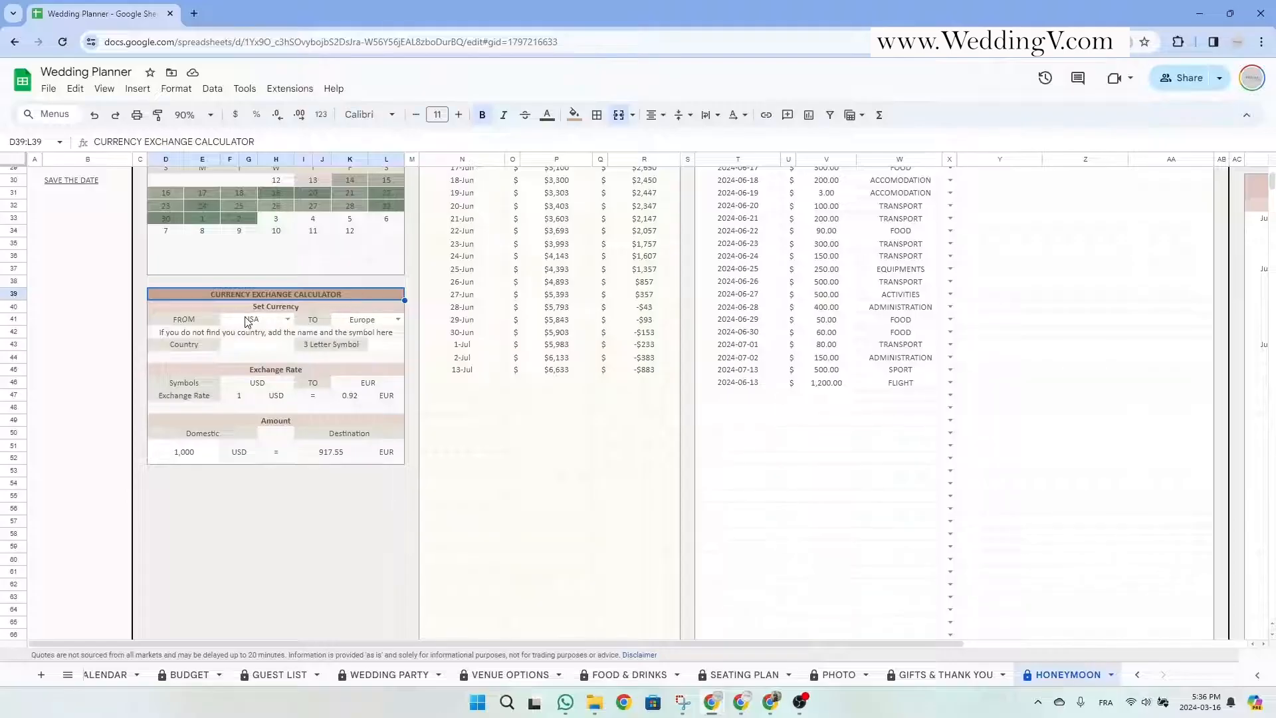
{"action": "left_click", "coordinate": [247, 321]}
{"action": "left_click", "coordinate": [364, 319]}
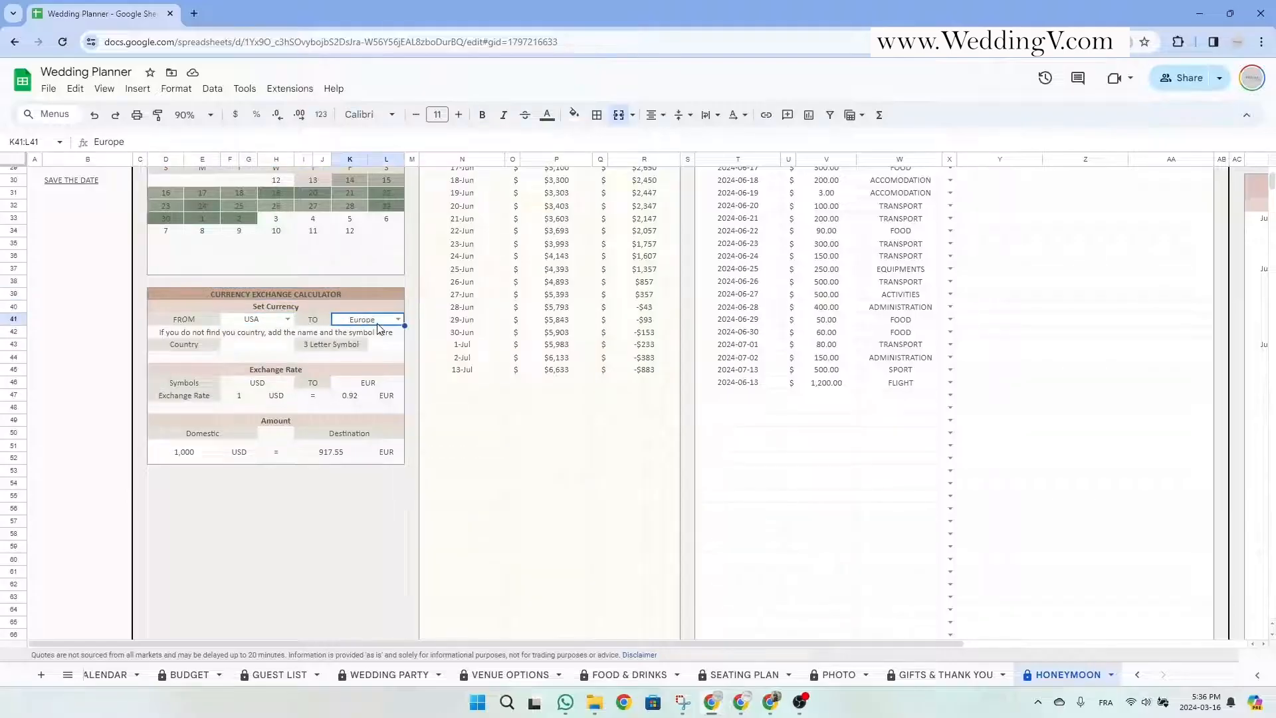
{"action": "left_click", "coordinate": [397, 320]}
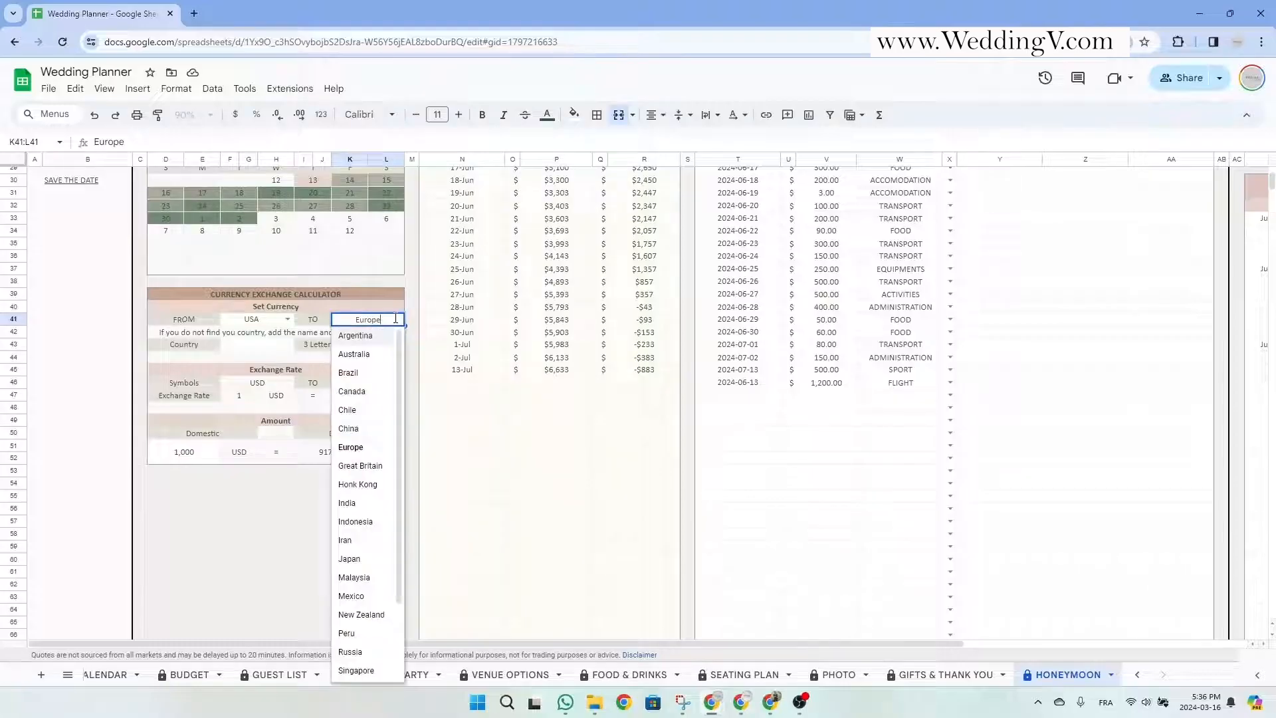
{"action": "scroll", "coordinate": [364, 509], "scroll_direction": "down", "scroll_amount": 2}
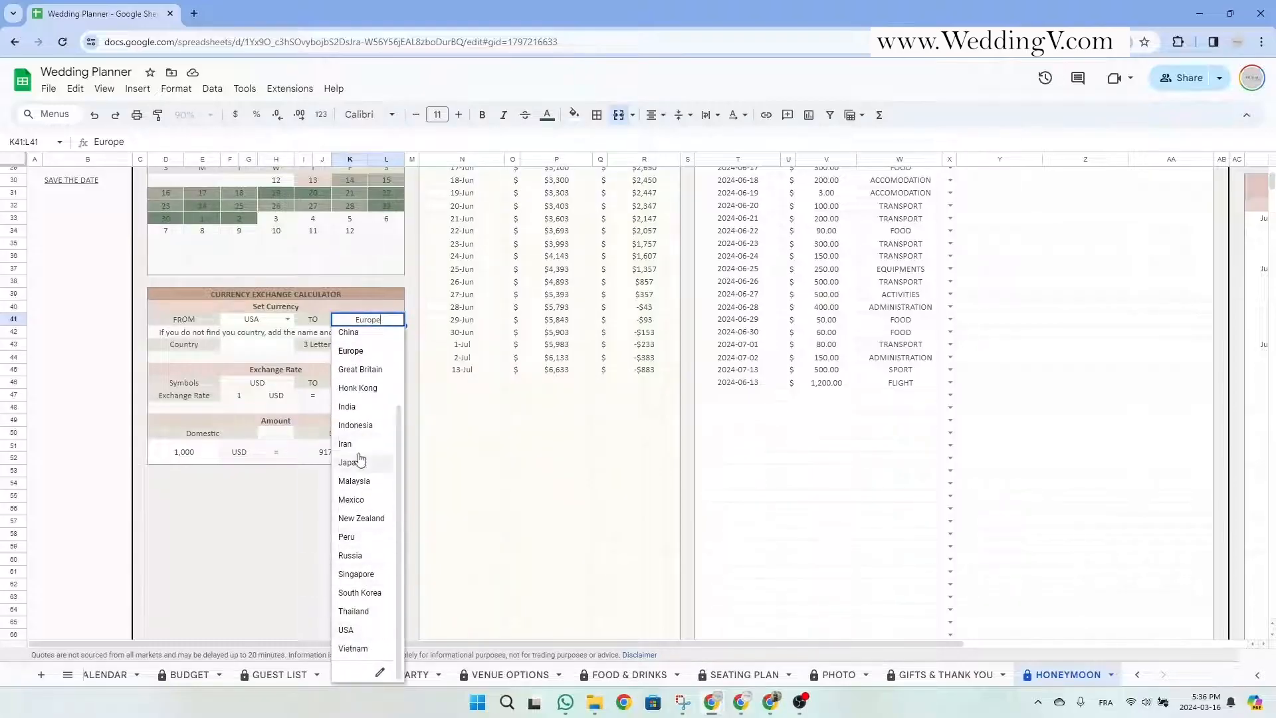
{"action": "left_click", "coordinate": [263, 346]}
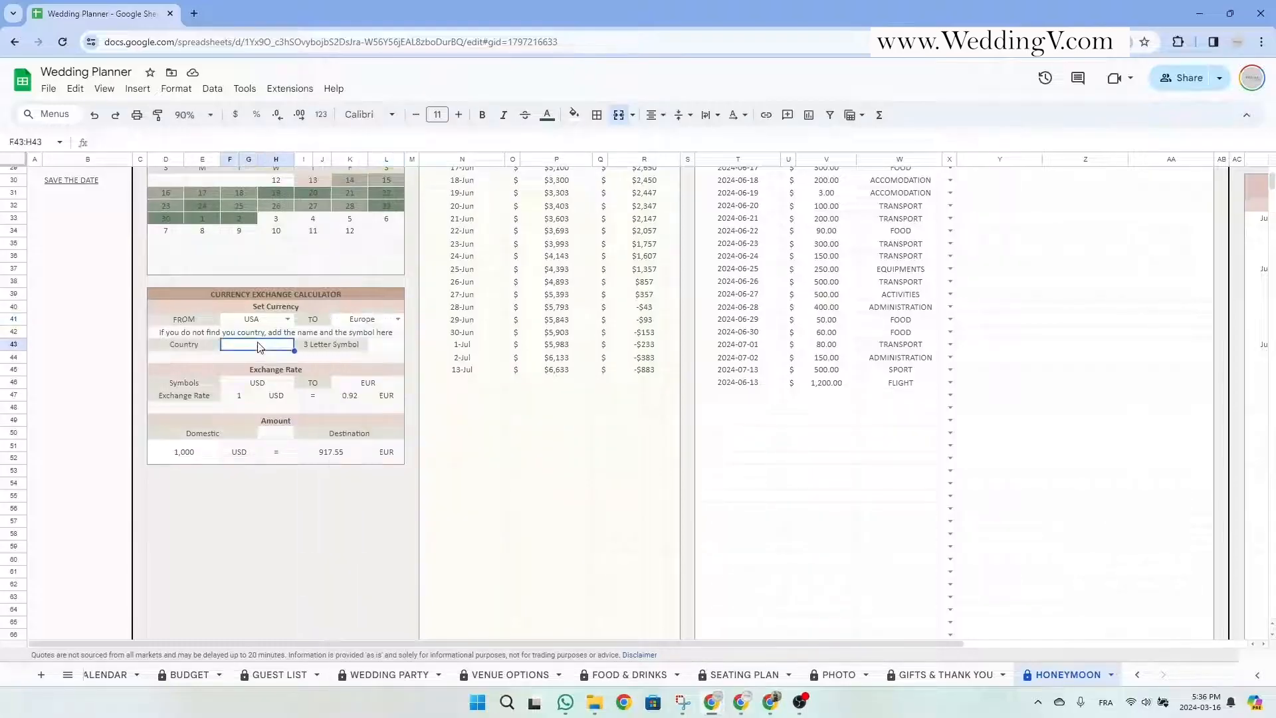
{"action": "left_click", "coordinate": [392, 347]}
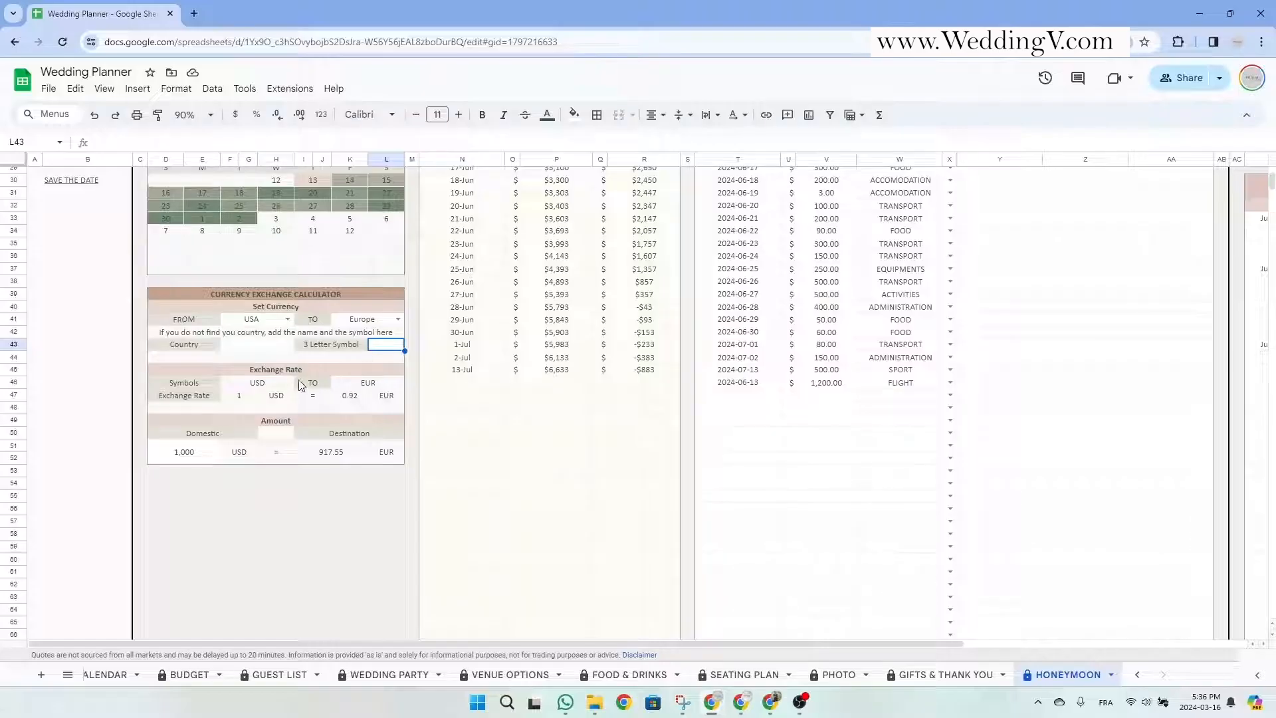
{"action": "left_click", "coordinate": [398, 319]}
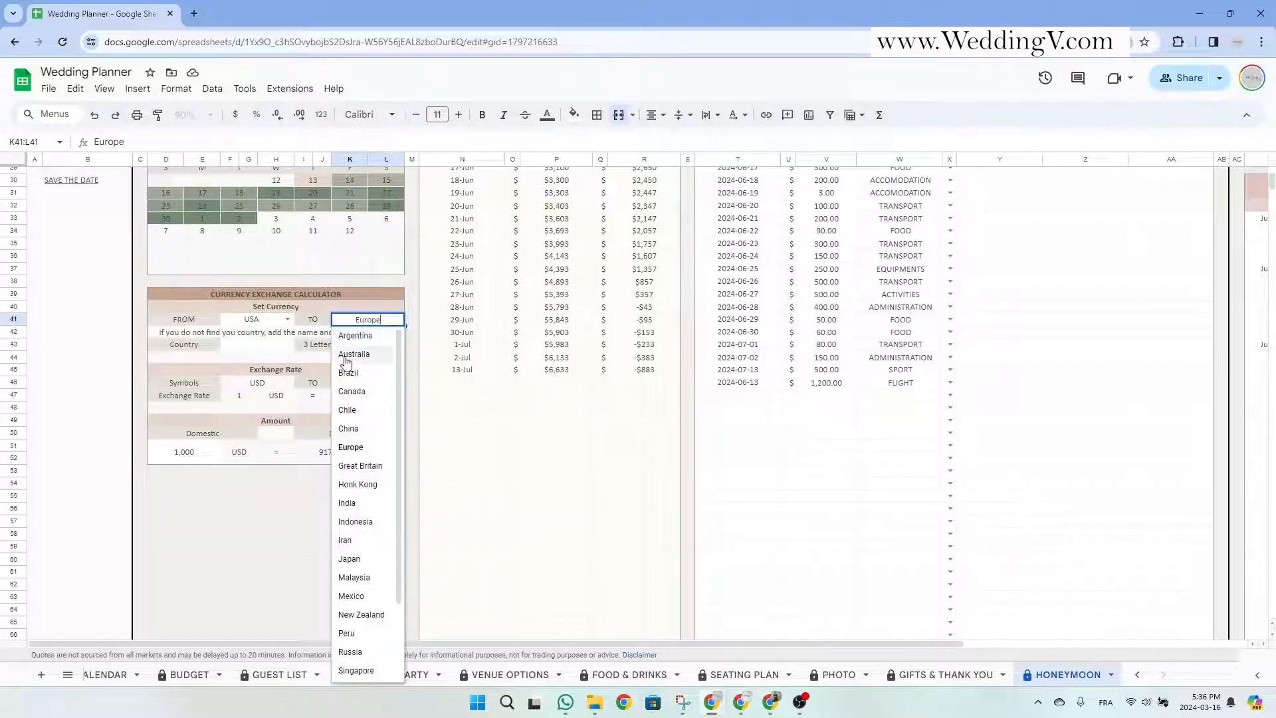
{"action": "left_click", "coordinate": [290, 336]}
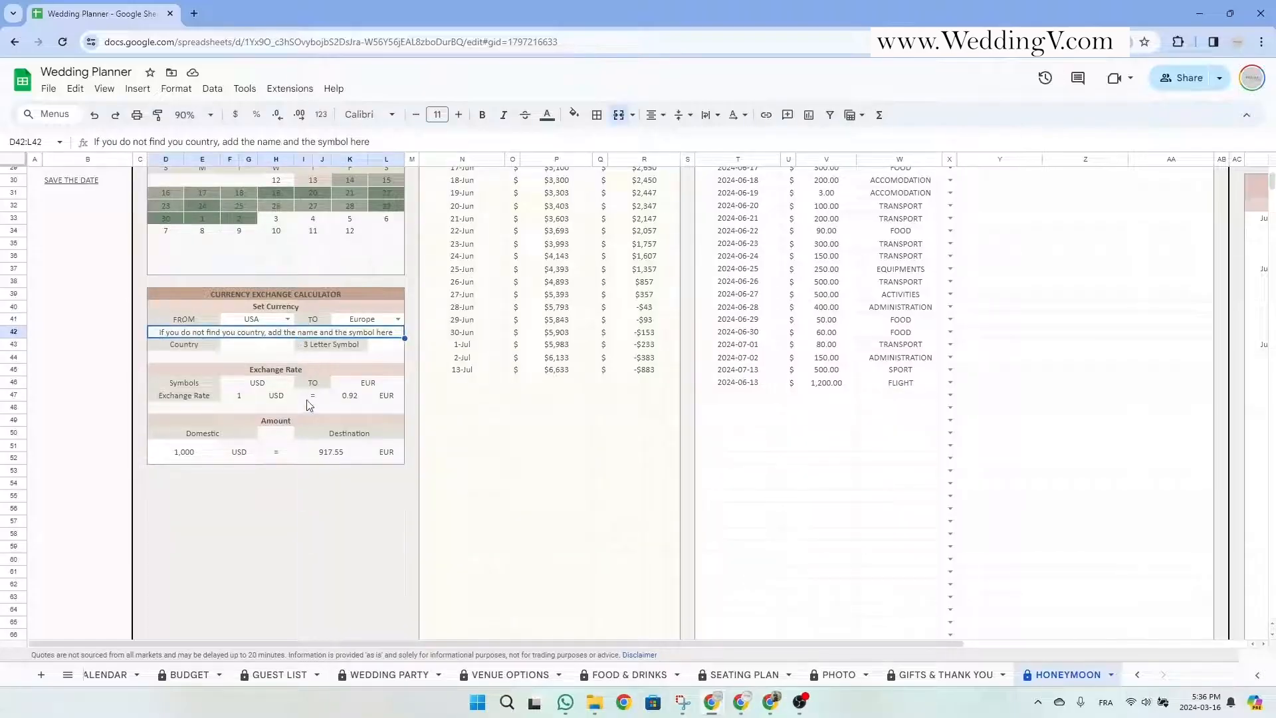
Enter 500 as the domestic USD amount to get 458.78 EUR.
{"action": "left_click", "coordinate": [190, 452]}
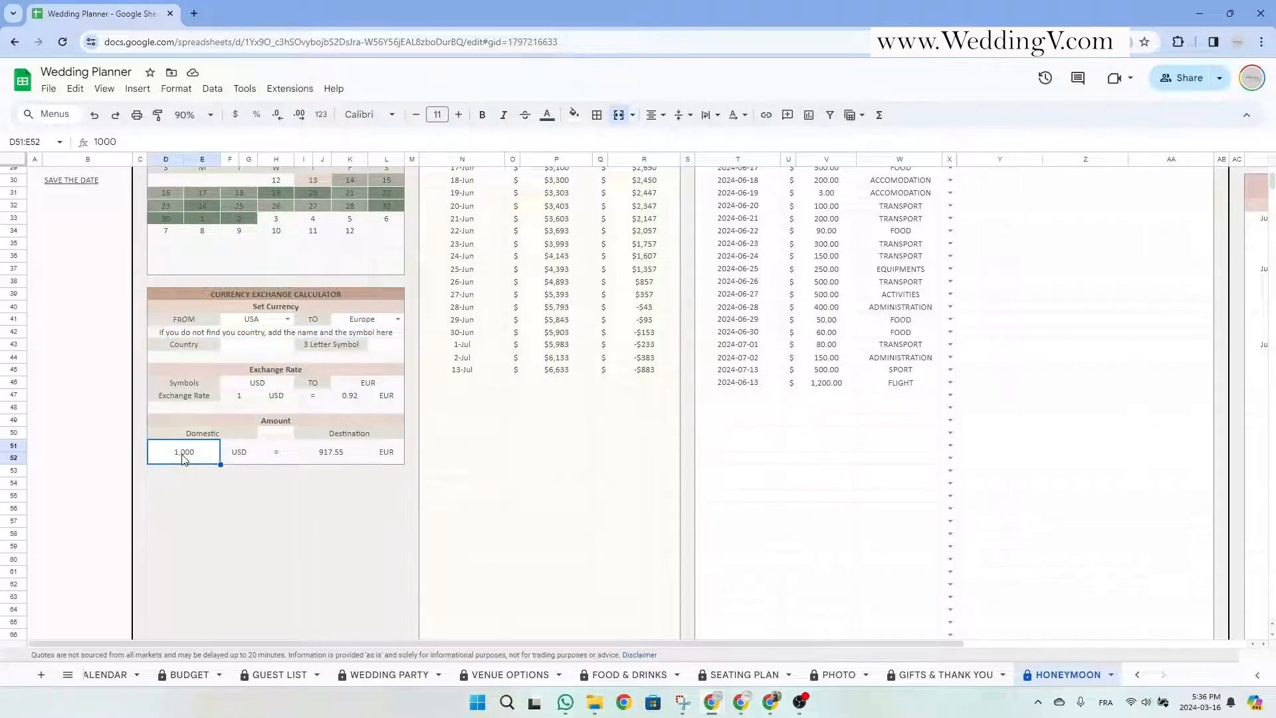
{"action": "type", "text": "500"}
{"action": "key", "text": "Return"}
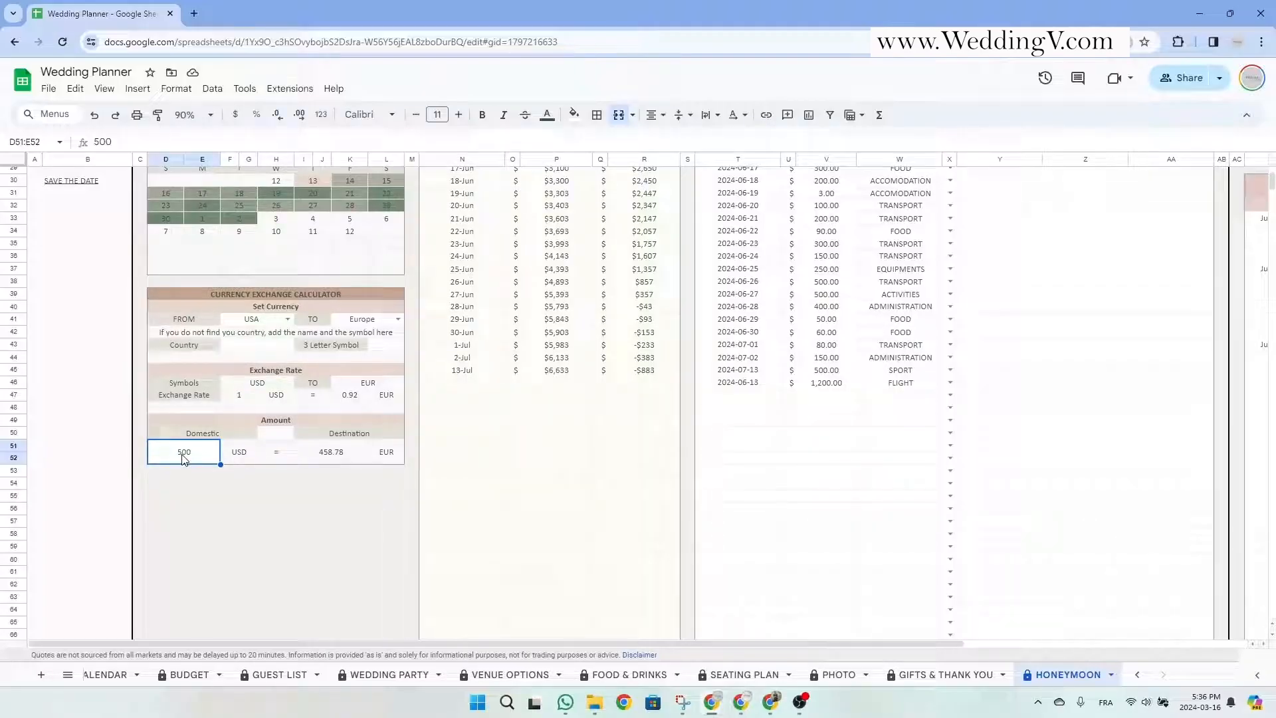
{"action": "scroll", "coordinate": [564, 428], "scroll_direction": "up", "scroll_amount": 6}
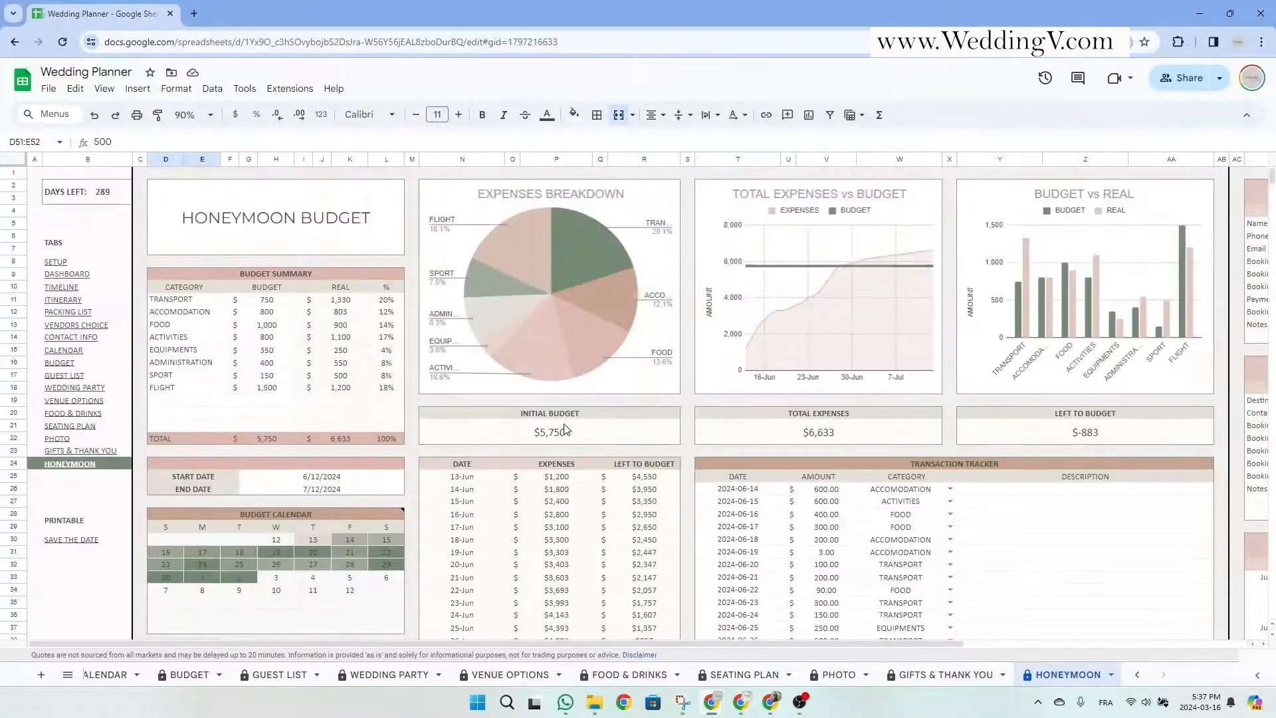
Scroll right and down to review the Booking, Travel Arrangement and Itinerary panels.
{"action": "left_click_drag", "start_coordinate": [601, 642], "coordinate": [883, 655]}
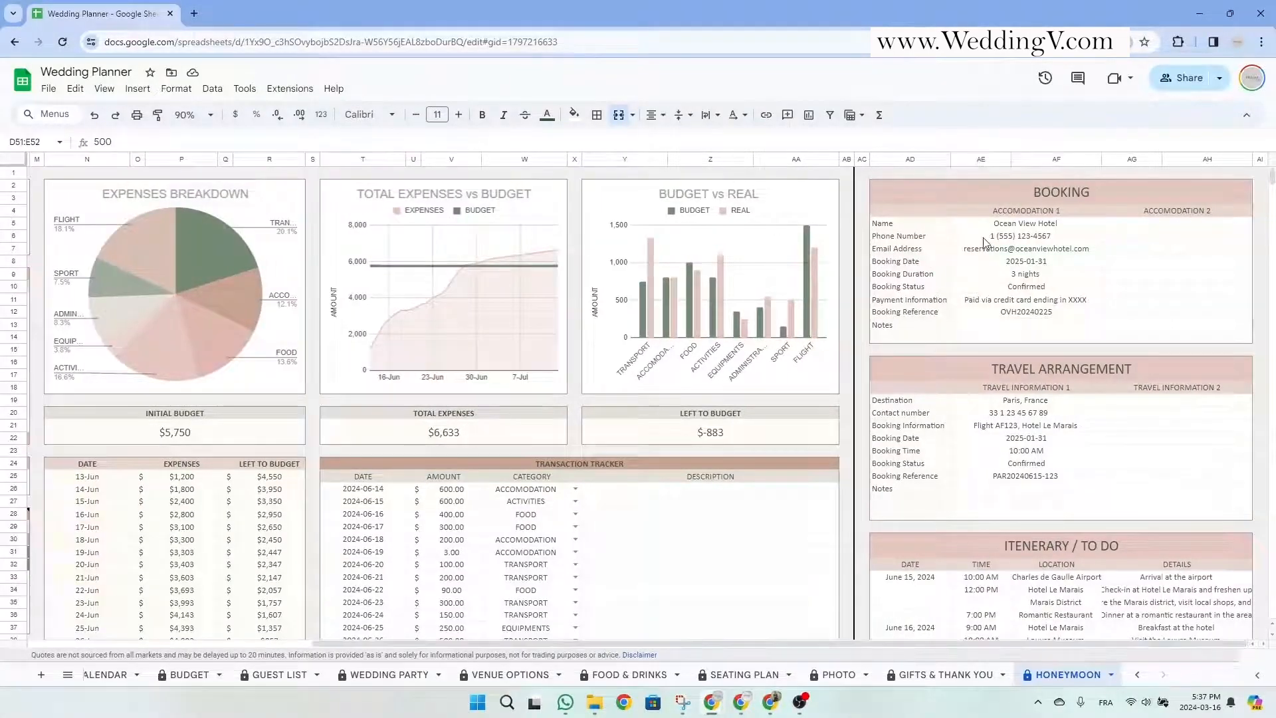
{"action": "left_click_drag", "start_coordinate": [1061, 192], "coordinate": [1065, 510]}
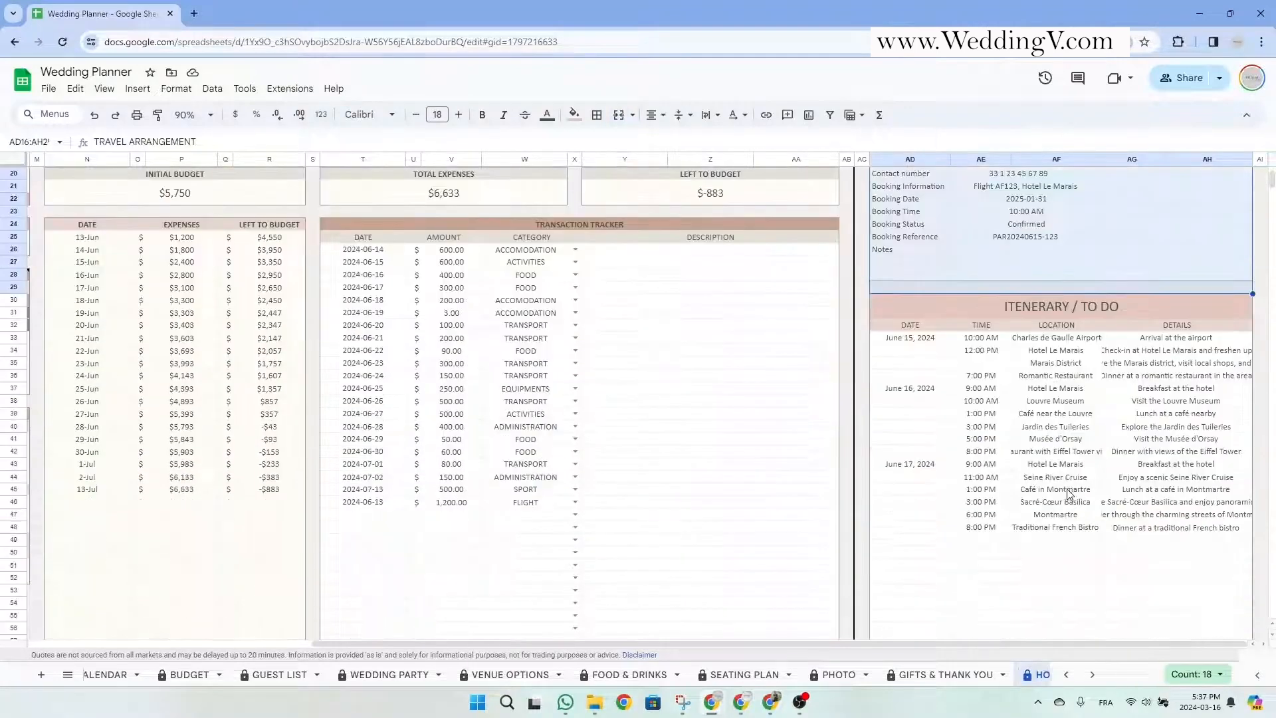
{"action": "scroll", "coordinate": [1067, 514], "scroll_direction": "down", "scroll_amount": 4}
{"action": "left_click_drag", "start_coordinate": [1063, 306], "coordinate": [1079, 559]}
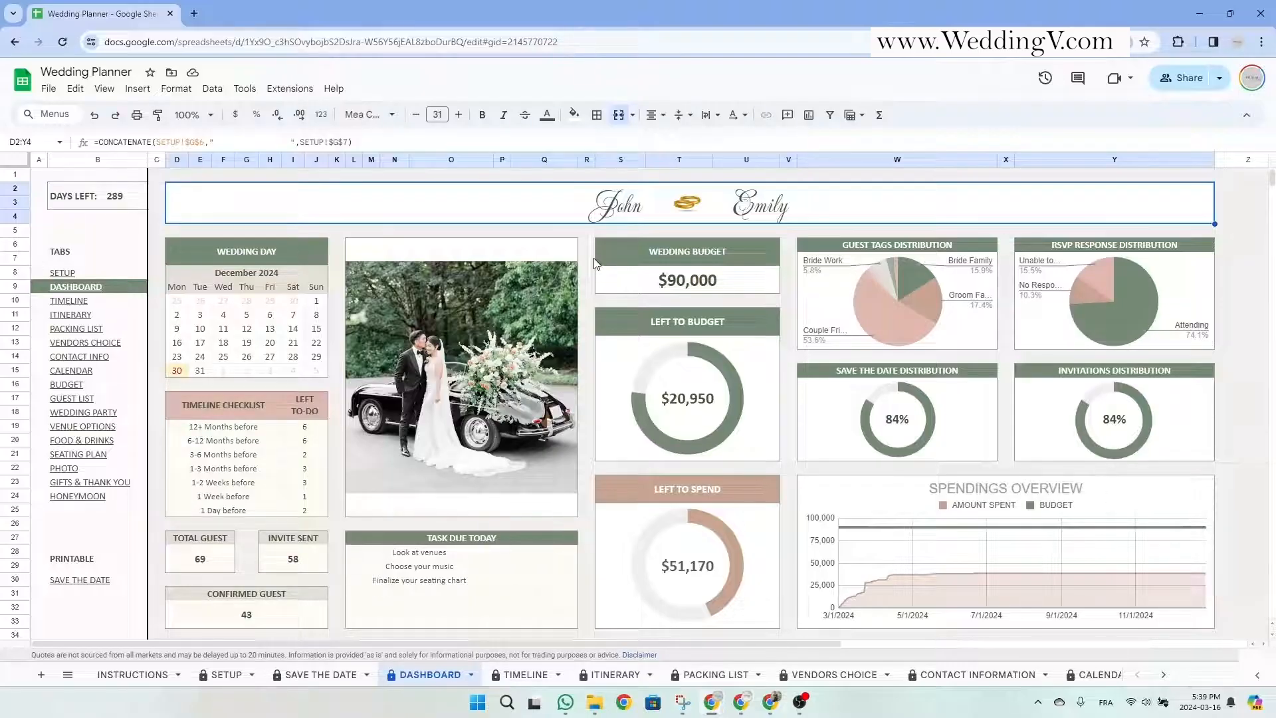
Point out the wedding calendar, timeline checklist, and guest, seating and waiting-to-be-seated counts.
{"action": "left_click", "coordinate": [292, 267]}
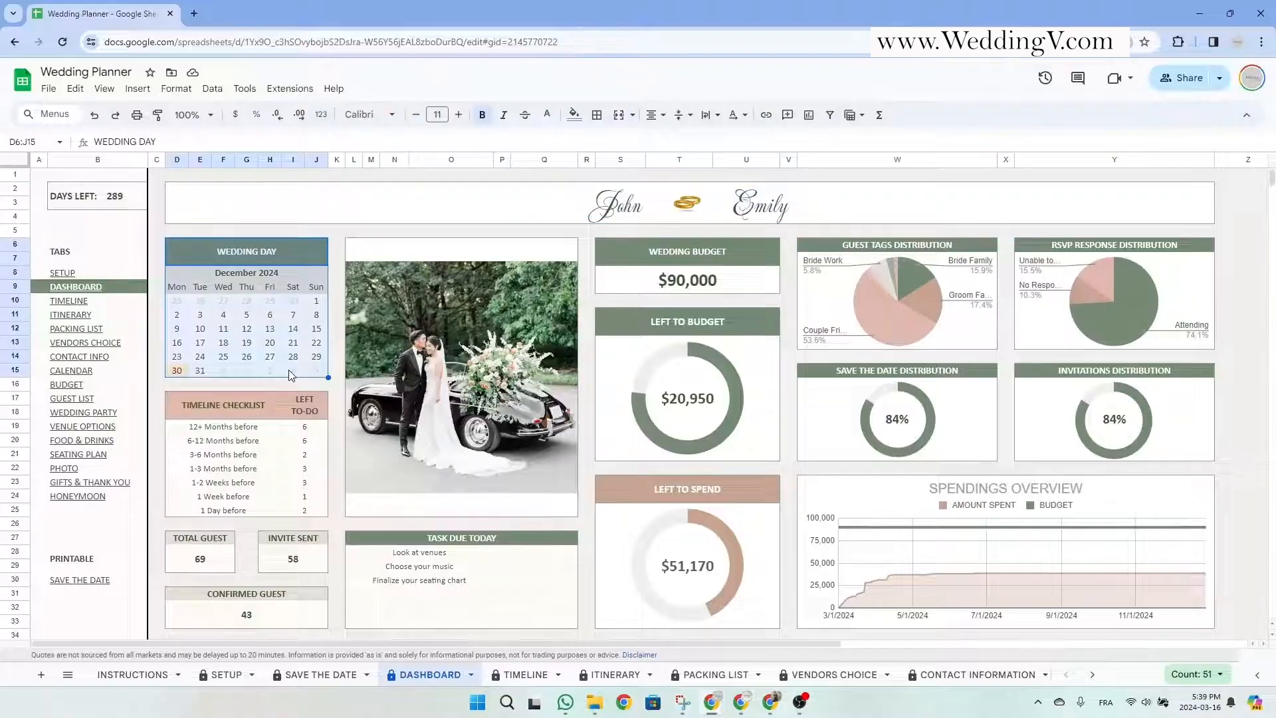
{"action": "left_click_drag", "start_coordinate": [218, 416], "coordinate": [292, 510]}
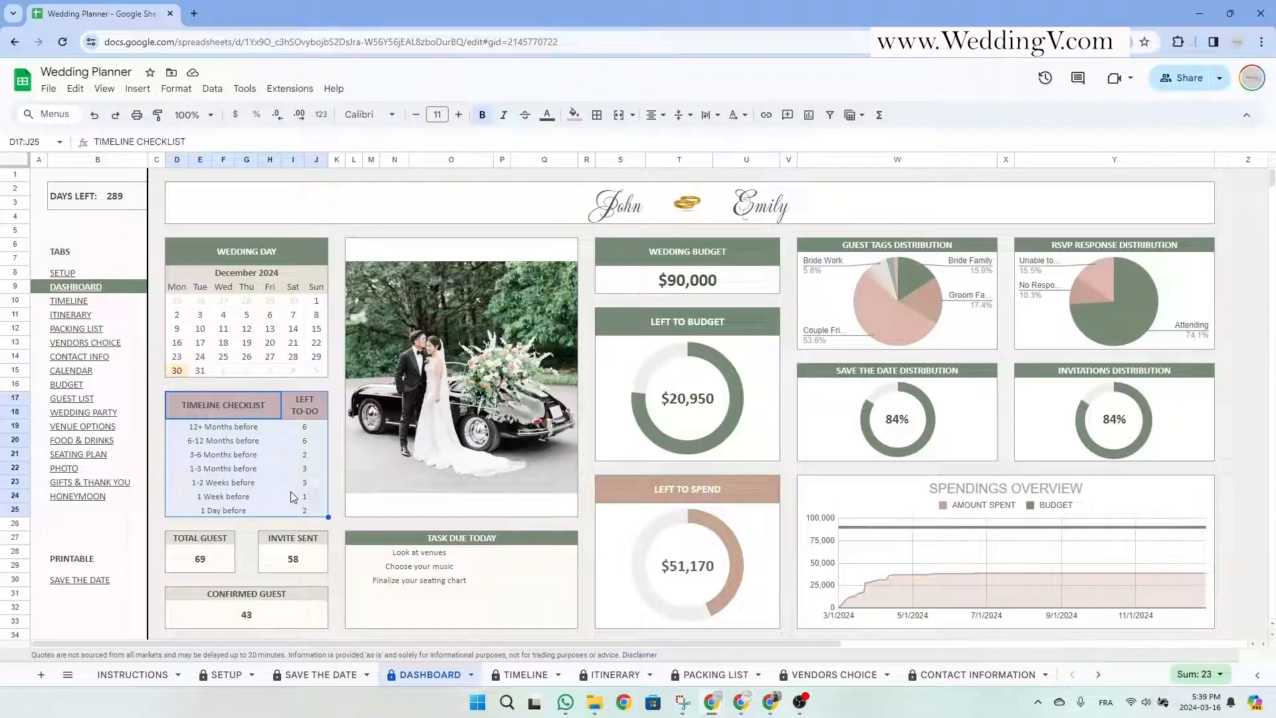
{"action": "scroll", "coordinate": [293, 497], "scroll_direction": "down", "scroll_amount": 5}
{"action": "left_click", "coordinate": [292, 282]}
{"action": "left_click", "coordinate": [221, 286]}
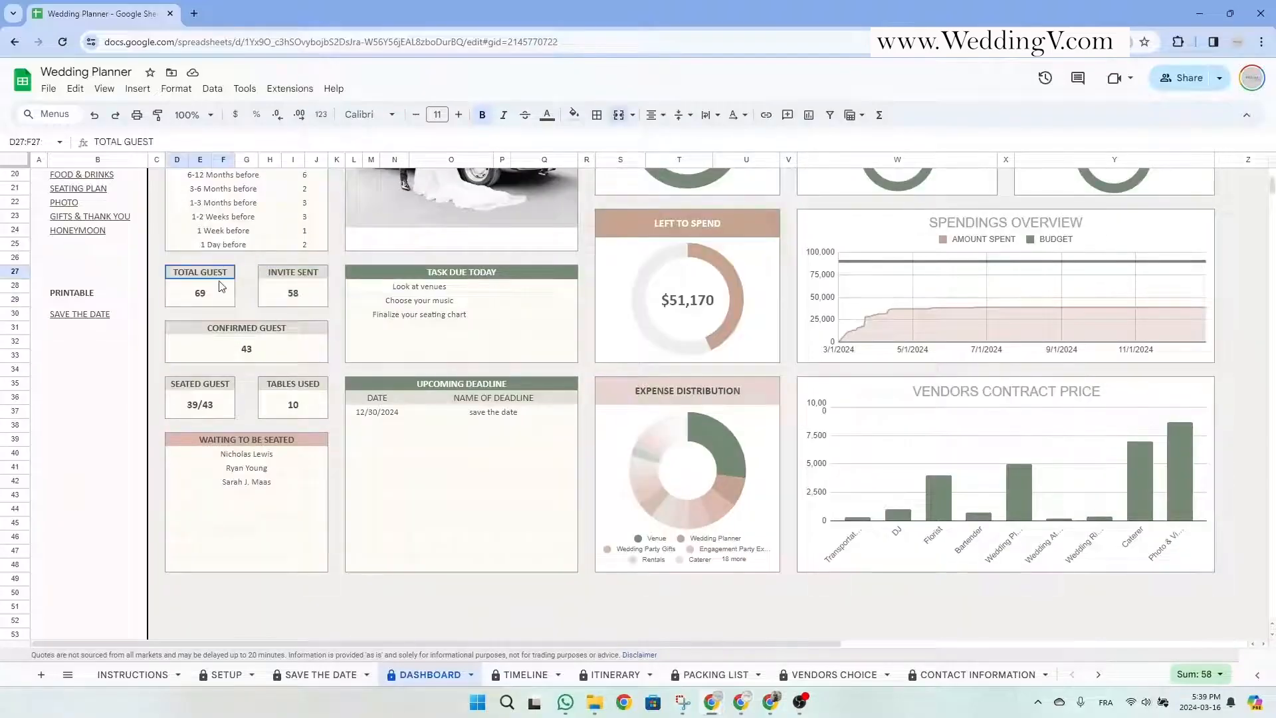
{"action": "left_click_drag", "start_coordinate": [283, 278], "coordinate": [287, 296]}
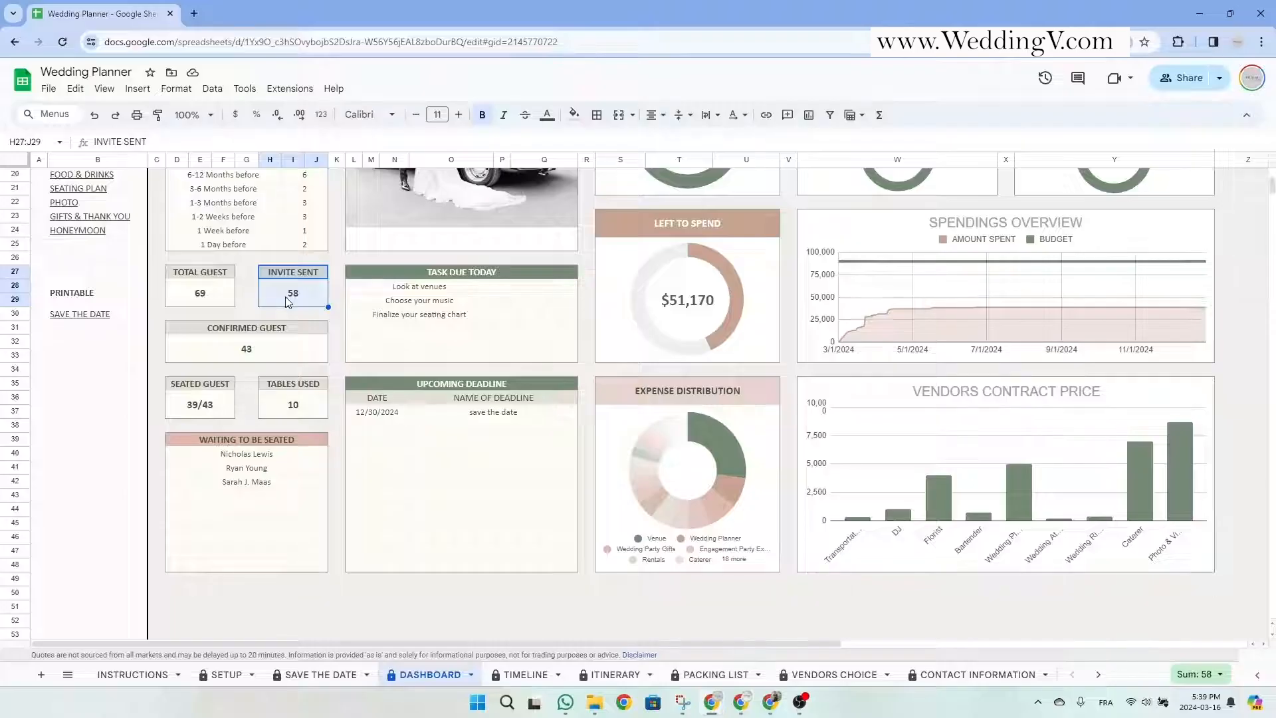
{"action": "left_click_drag", "start_coordinate": [256, 332], "coordinate": [260, 345]}
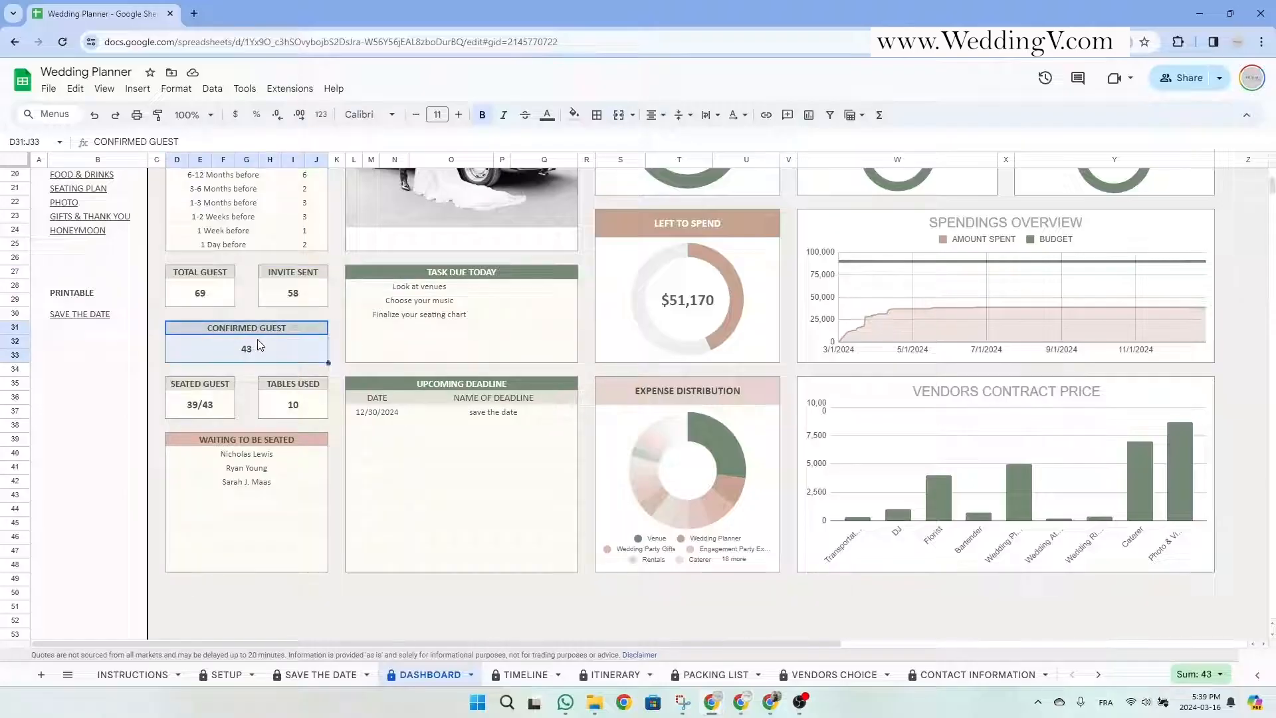
{"action": "left_click", "coordinate": [226, 384]}
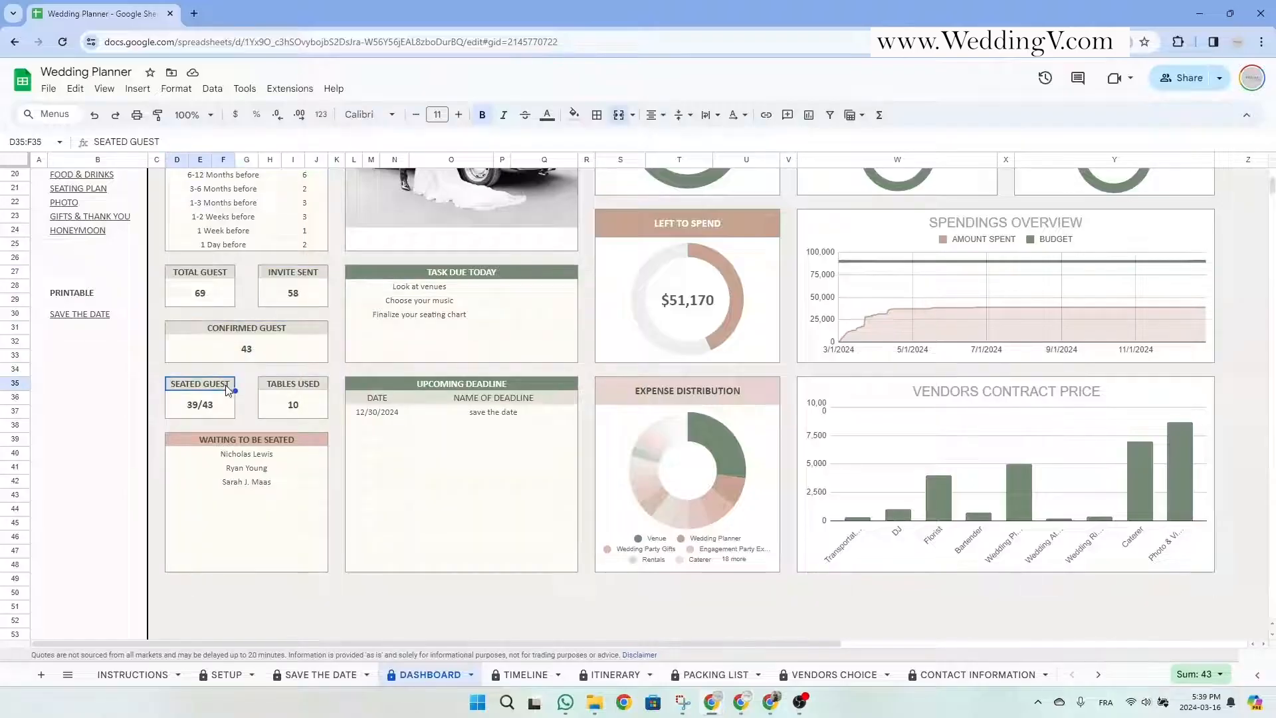
{"action": "left_click", "coordinate": [273, 386]}
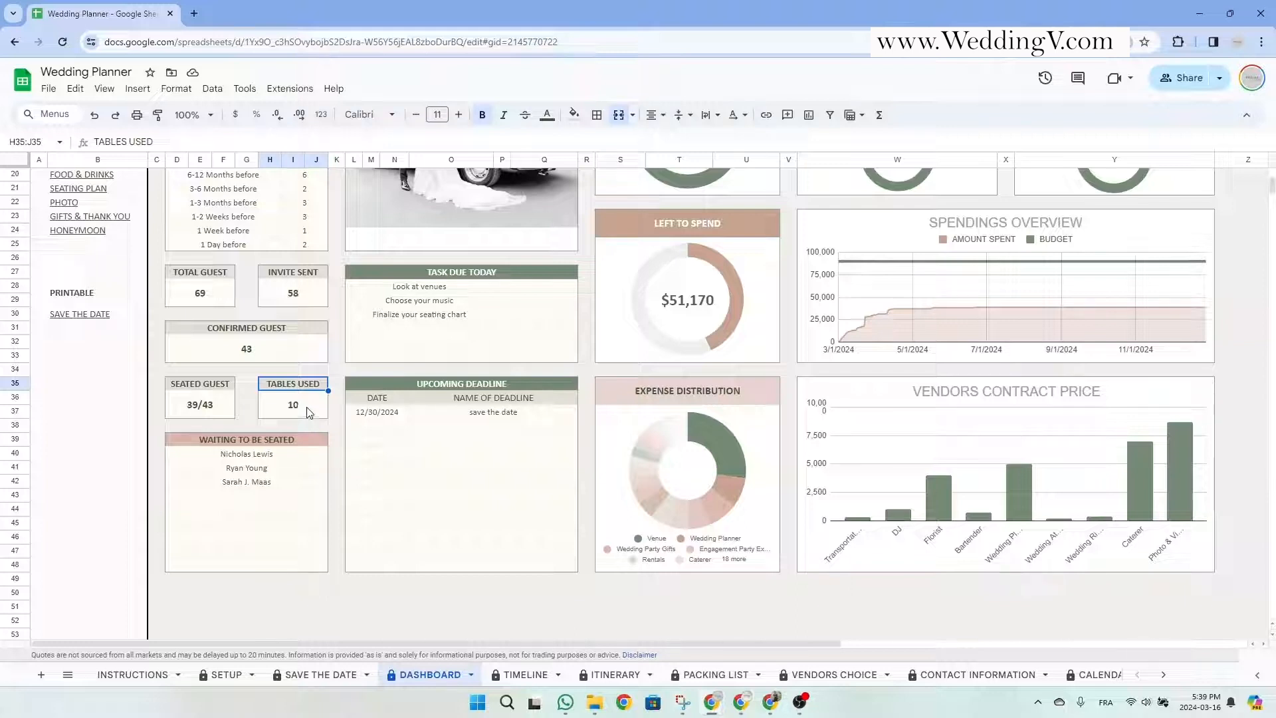
{"action": "left_click", "coordinate": [317, 444]}
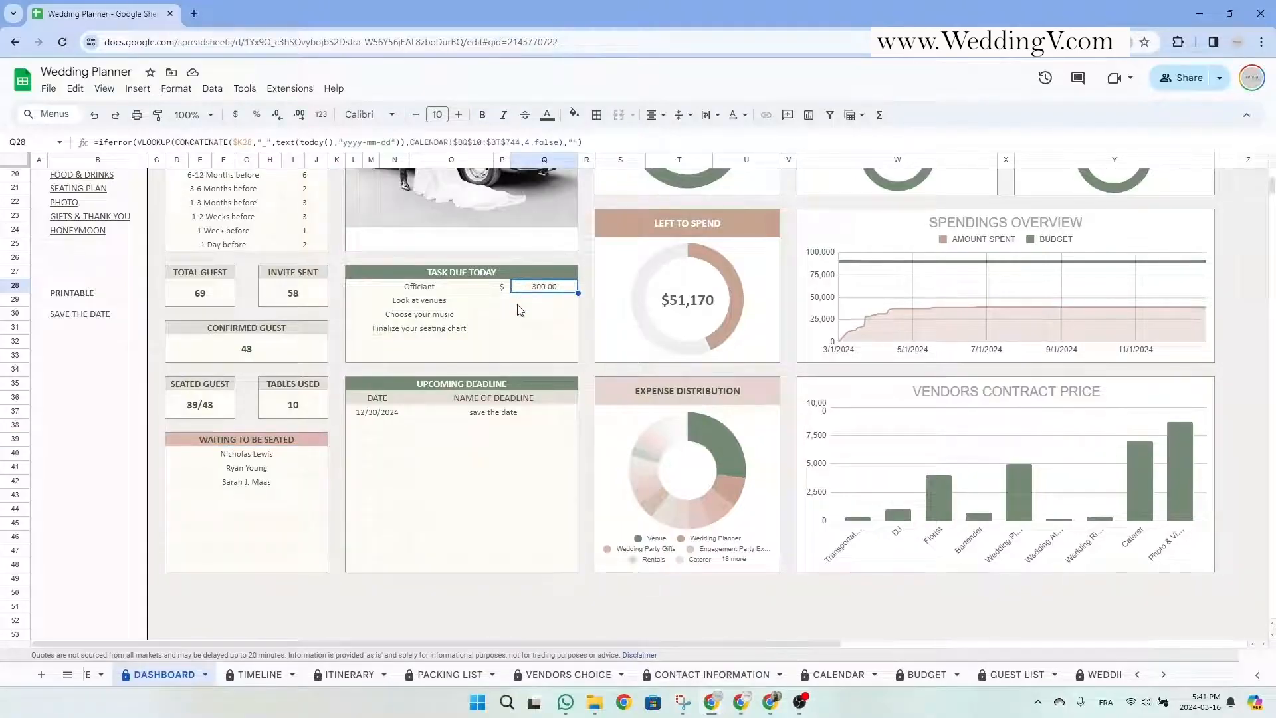
{"action": "scroll", "coordinate": [404, 417], "scroll_direction": "up", "scroll_amount": 6}
{"action": "left_click", "coordinate": [450, 292]}
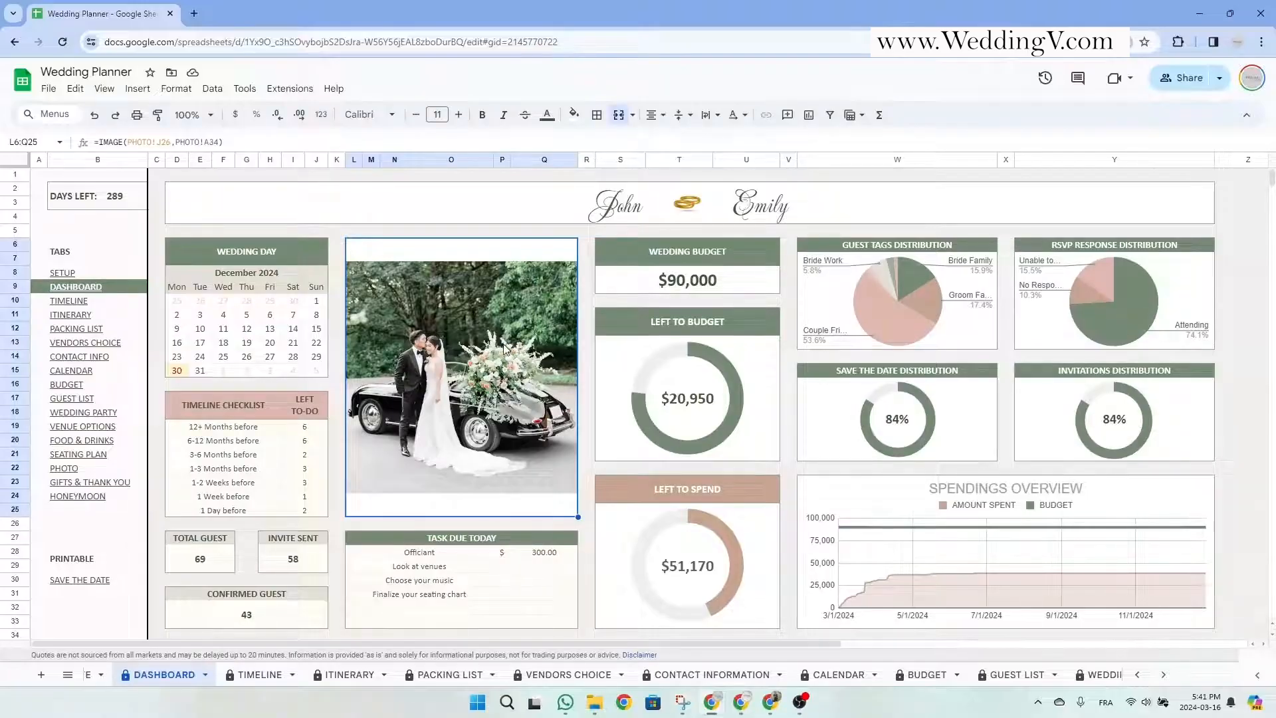
{"action": "scroll", "coordinate": [506, 395], "scroll_direction": "down", "scroll_amount": 2}
{"action": "left_click", "coordinate": [477, 435]}
{"action": "mouse_move", "coordinate": [476, 435]}
{"action": "left_mouse_down"}
{"action": "mouse_move", "coordinate": [483, 452]}
{"action": "mouse_move", "coordinate": [457, 424]}
{"action": "left_mouse_up"}
{"action": "left_click", "coordinate": [544, 420]}
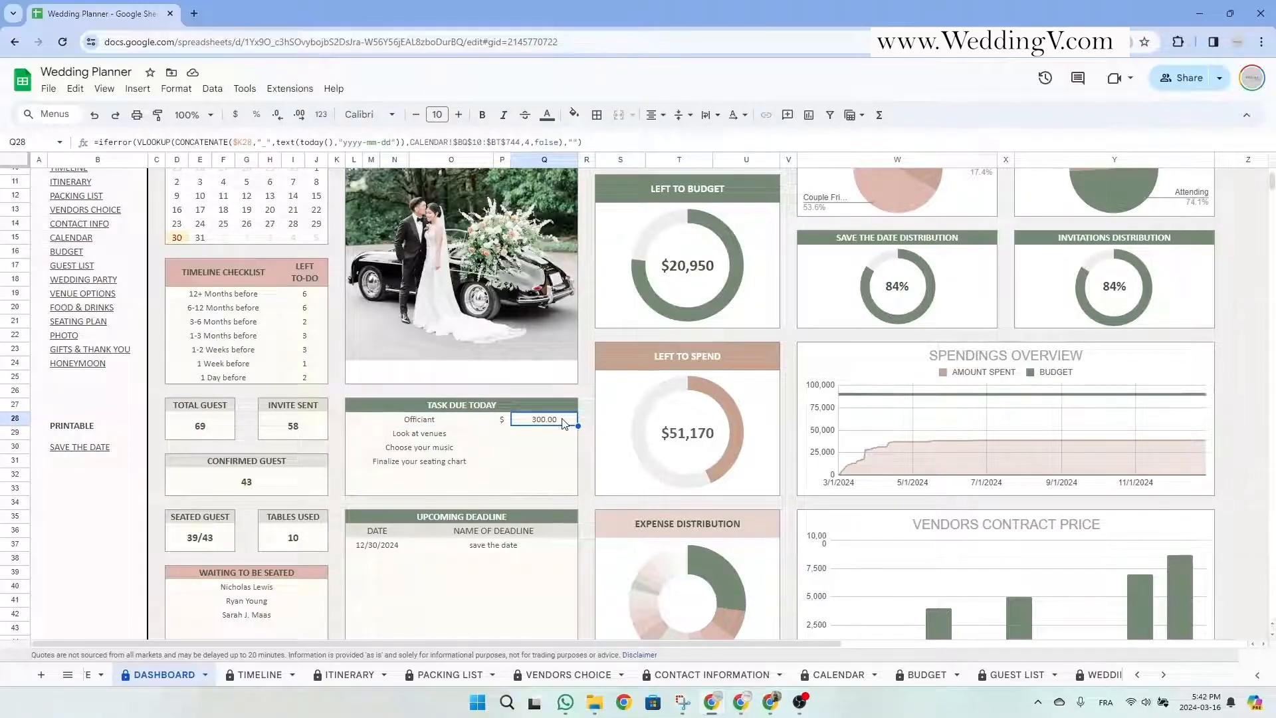
{"action": "left_click", "coordinate": [450, 440]}
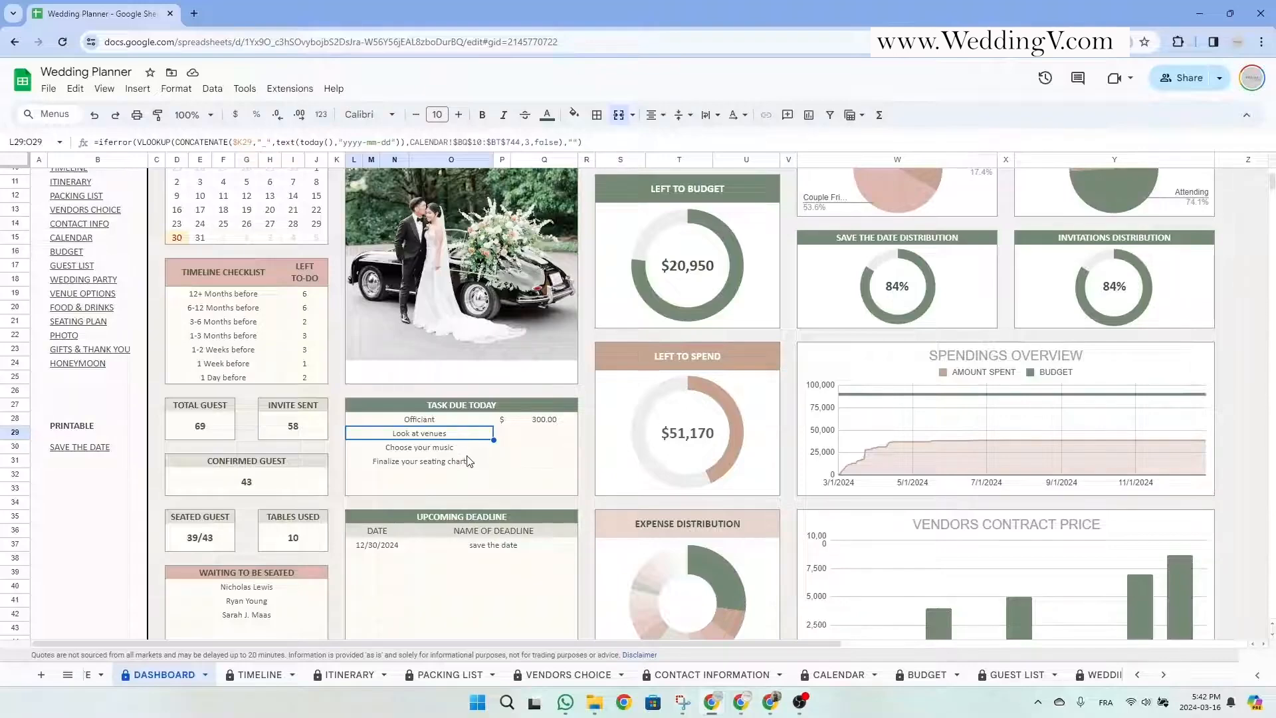
{"action": "scroll", "coordinate": [467, 459], "scroll_direction": "down", "scroll_amount": 2}
{"action": "left_click_drag", "start_coordinate": [474, 385], "coordinate": [476, 566]}
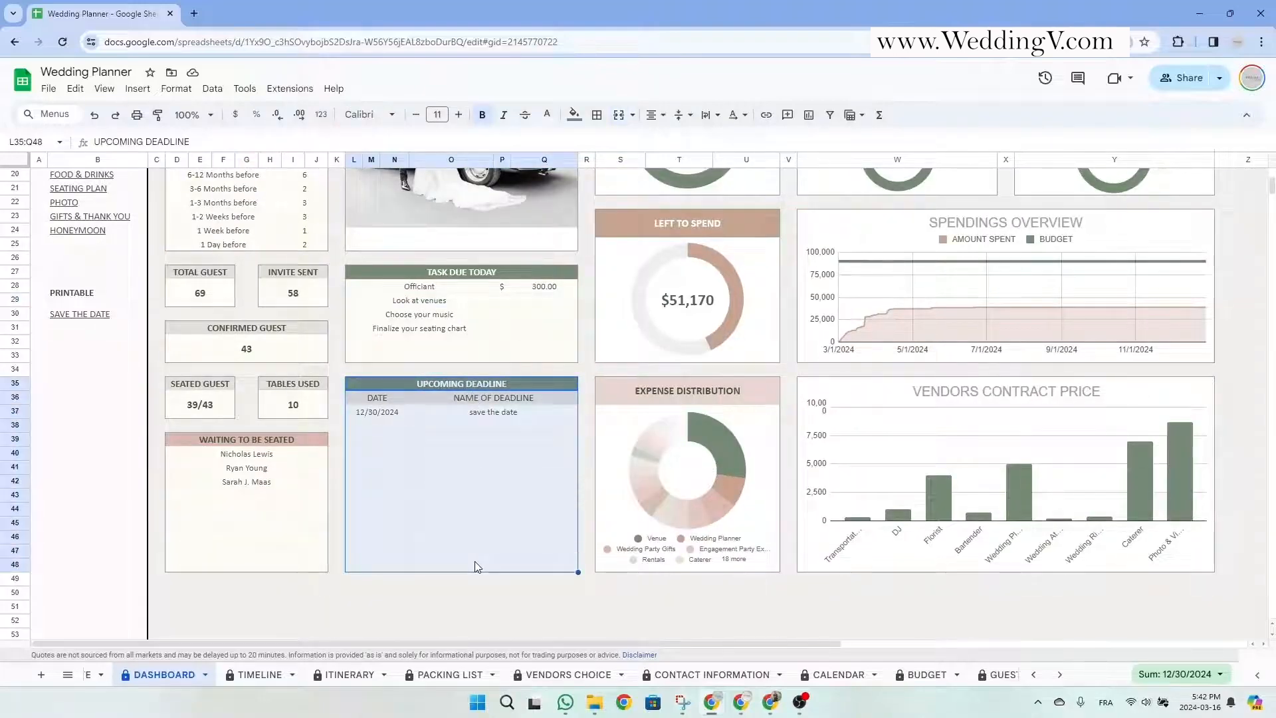
{"action": "scroll", "coordinate": [476, 566], "scroll_direction": "up", "scroll_amount": 4}
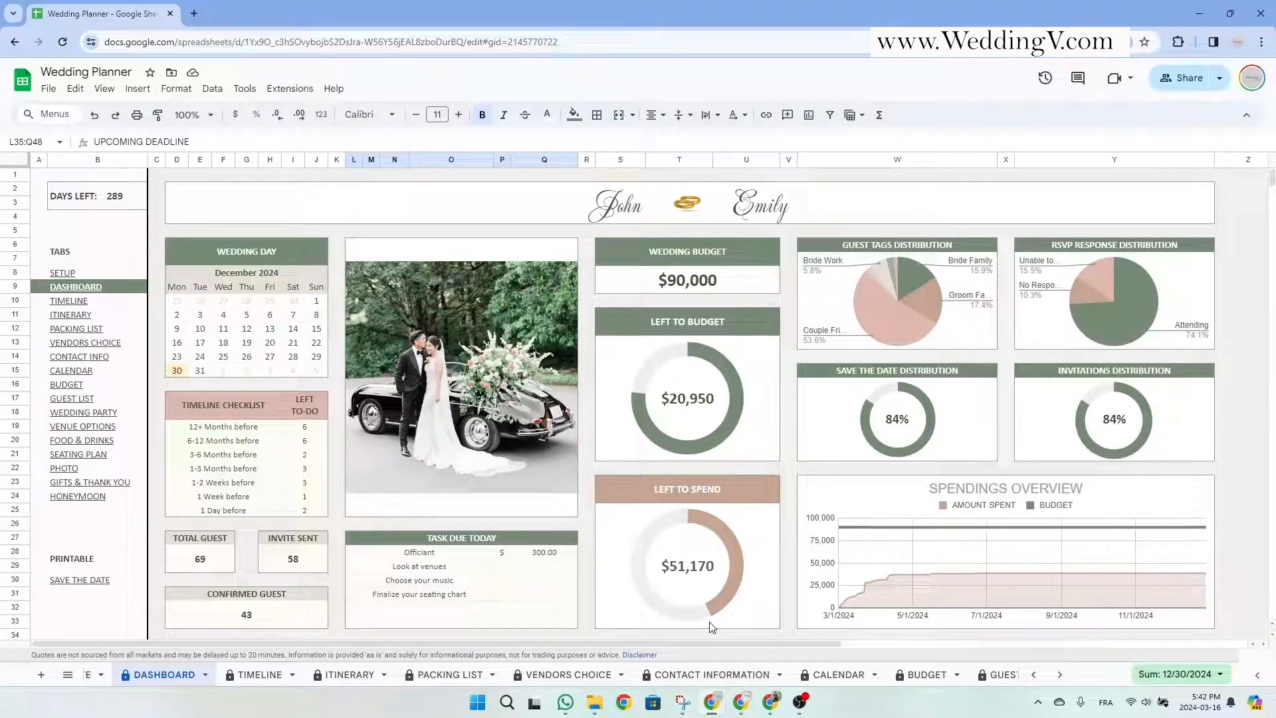
{"action": "left_click_drag", "start_coordinate": [704, 247], "coordinate": [759, 581]}
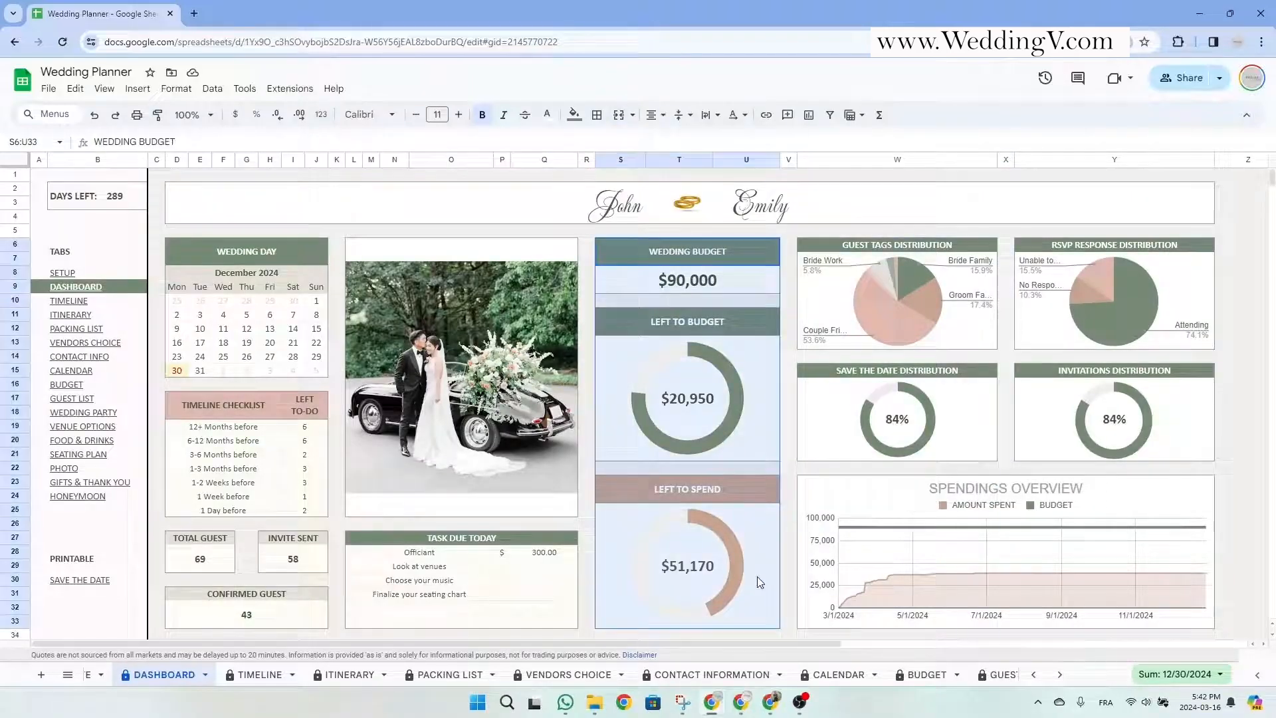
{"action": "left_click", "coordinate": [726, 248]}
{"action": "left_click_drag", "start_coordinate": [728, 326], "coordinate": [728, 540]}
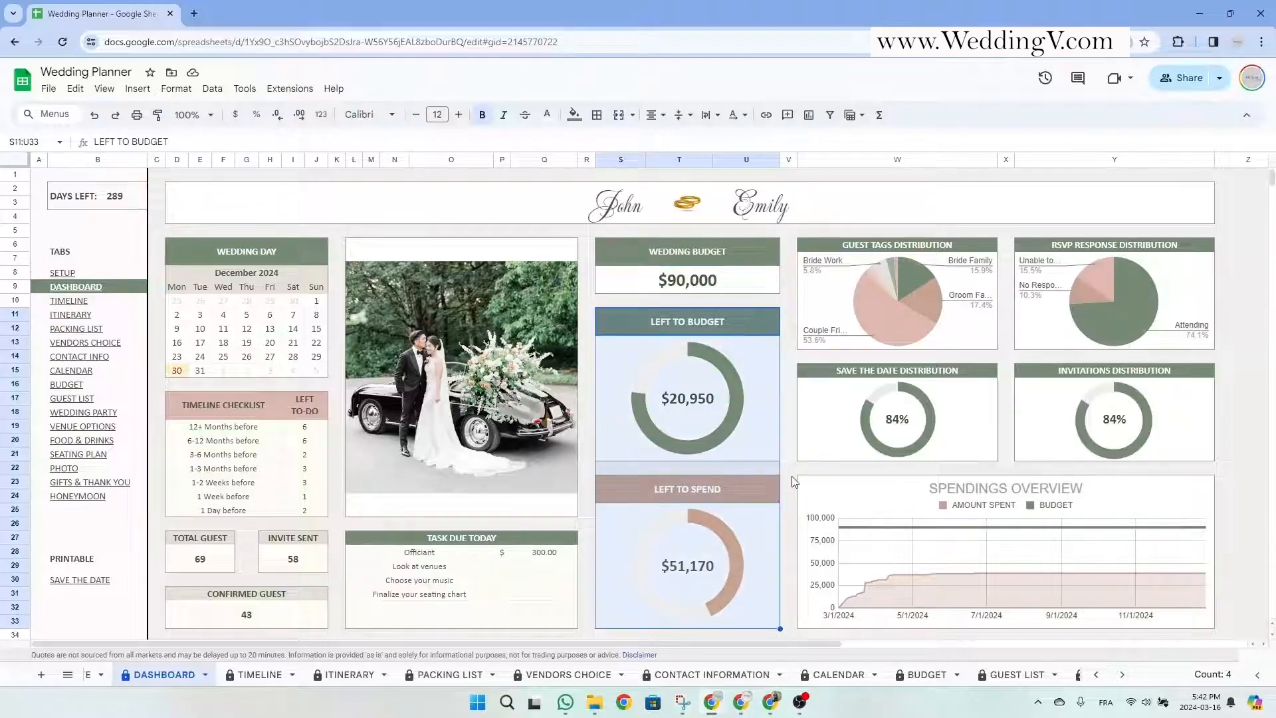
{"action": "scroll", "coordinate": [793, 481], "scroll_direction": "down", "scroll_amount": 4}
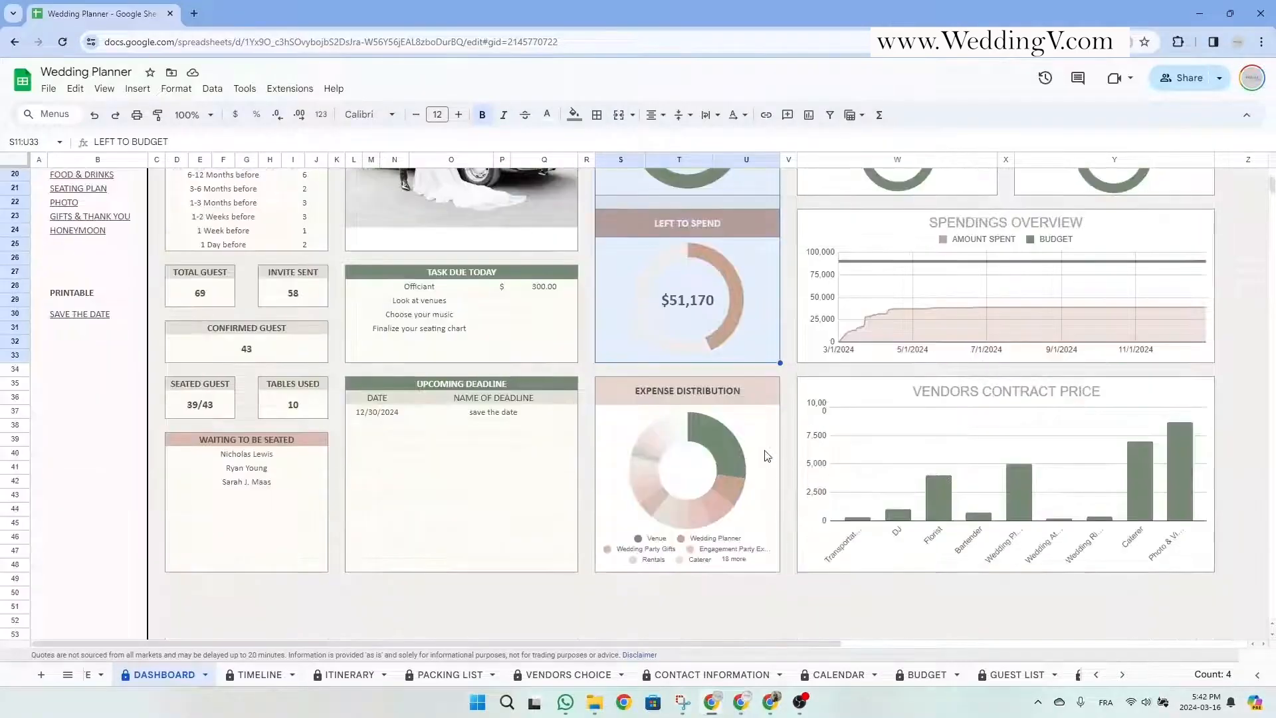
{"action": "left_click_drag", "start_coordinate": [732, 390], "coordinate": [736, 569]}
{"action": "left_click", "coordinate": [845, 621]}
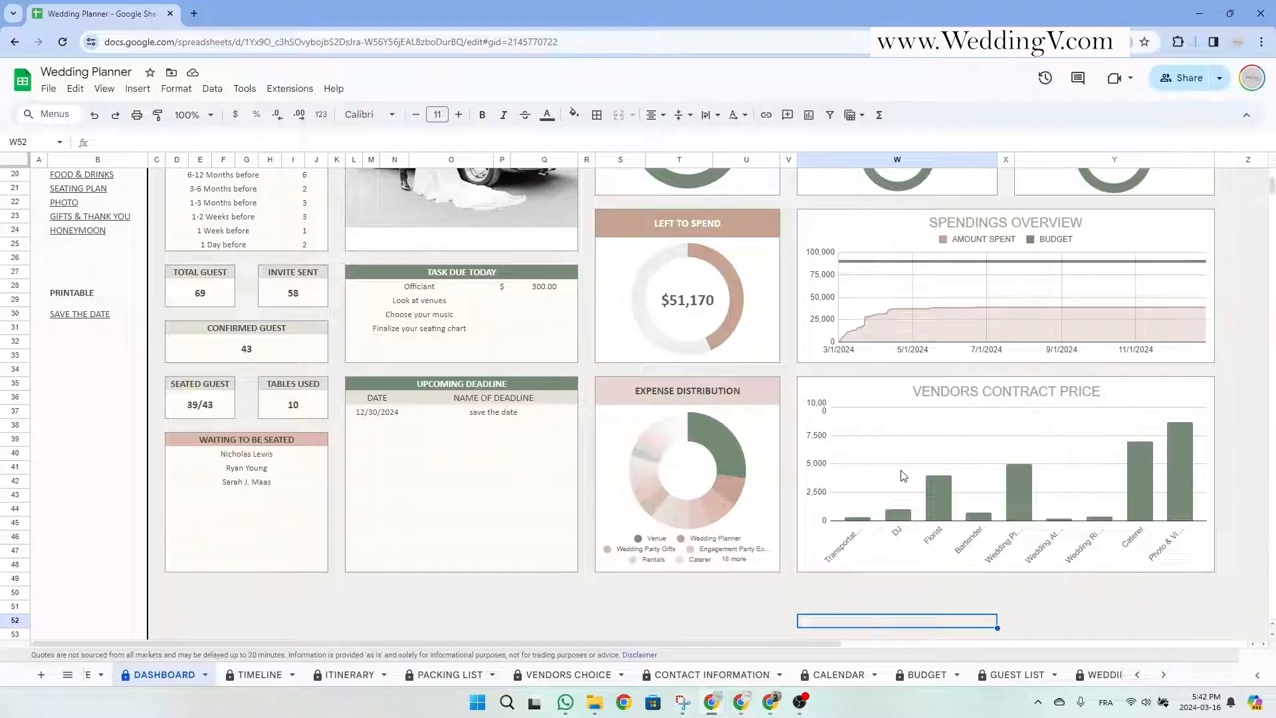
{"action": "scroll", "coordinate": [901, 476], "scroll_direction": "up", "scroll_amount": 5}
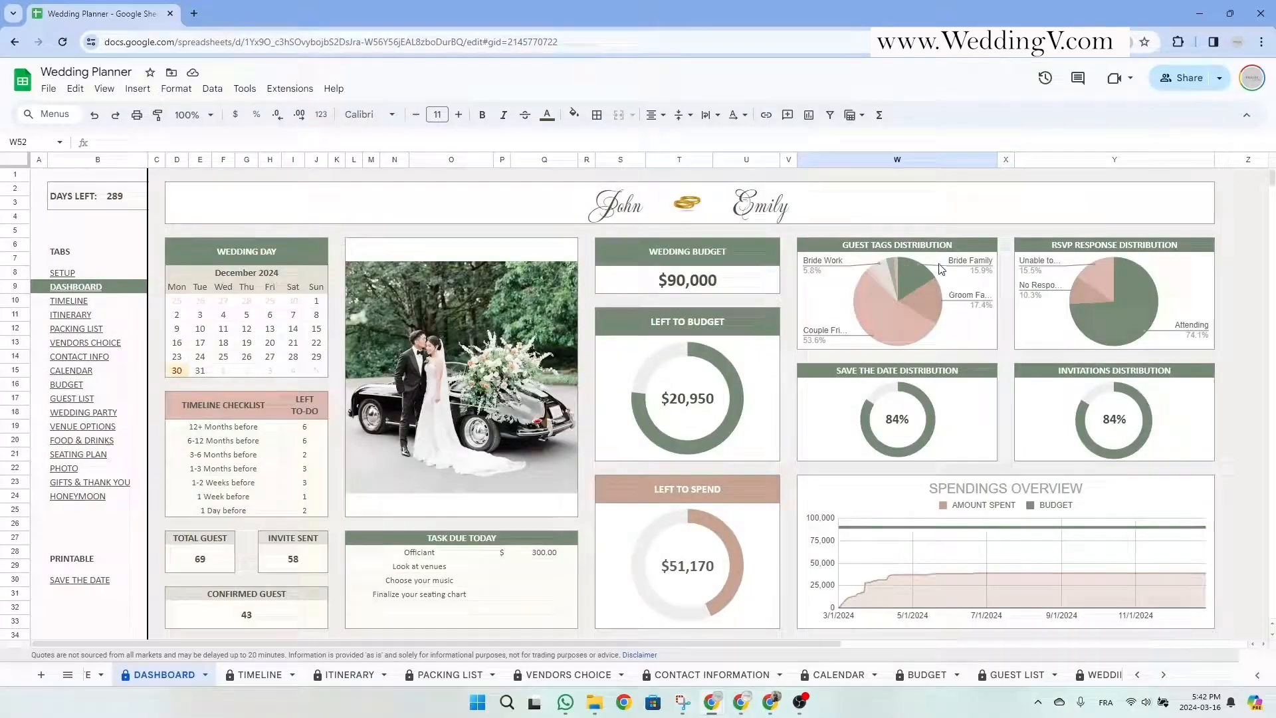
{"action": "left_click_drag", "start_coordinate": [941, 266], "coordinate": [1144, 444]}
{"action": "left_click", "coordinate": [1253, 391]}
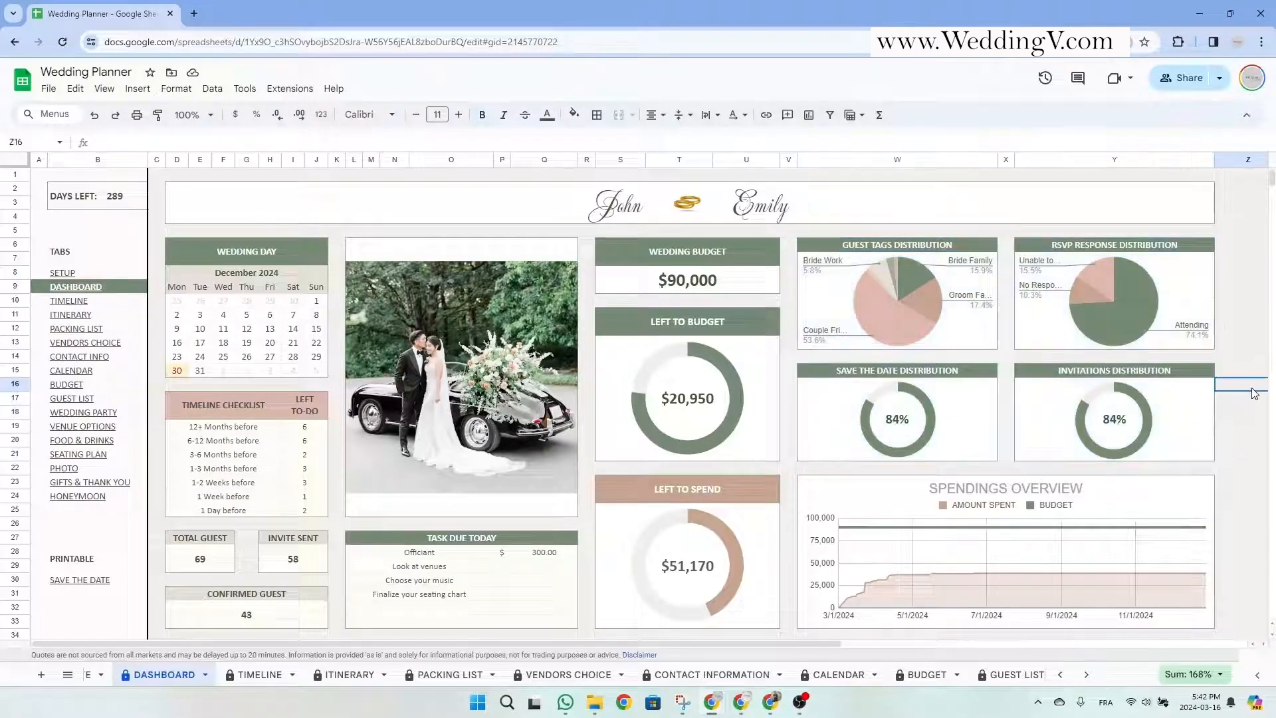
{"action": "left_click", "coordinate": [930, 255]}
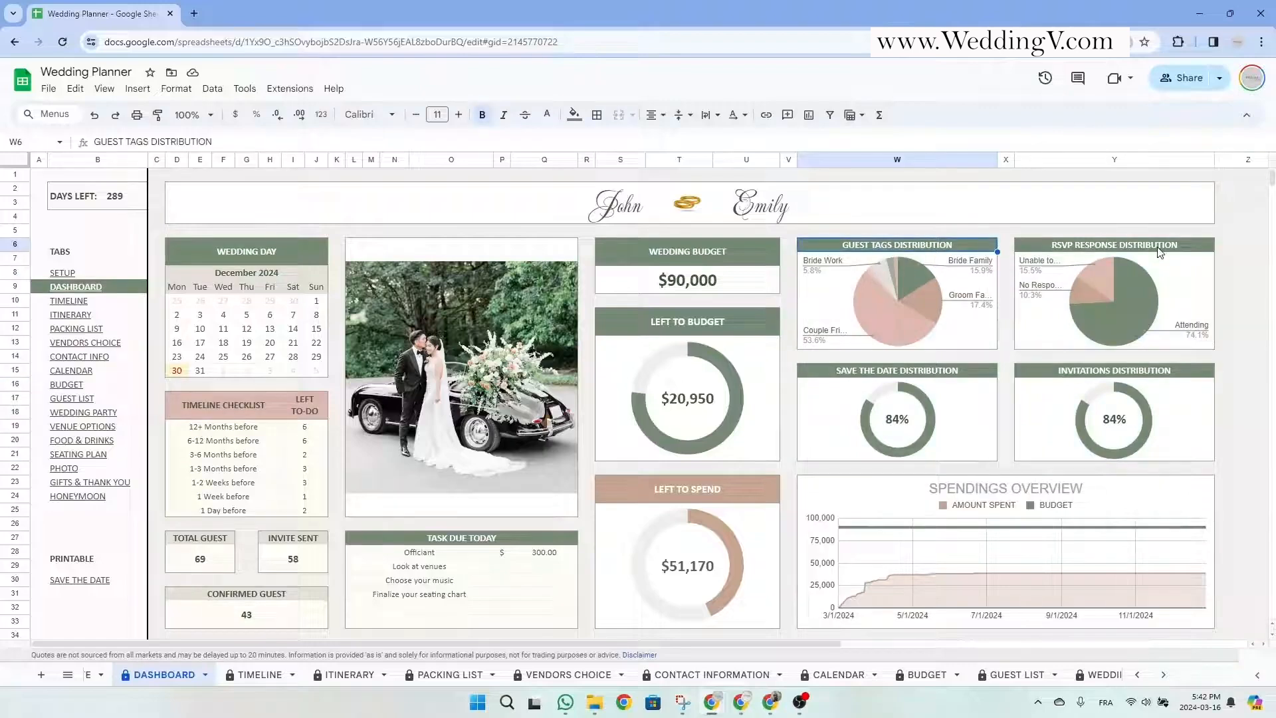
{"action": "left_click", "coordinate": [1161, 250]}
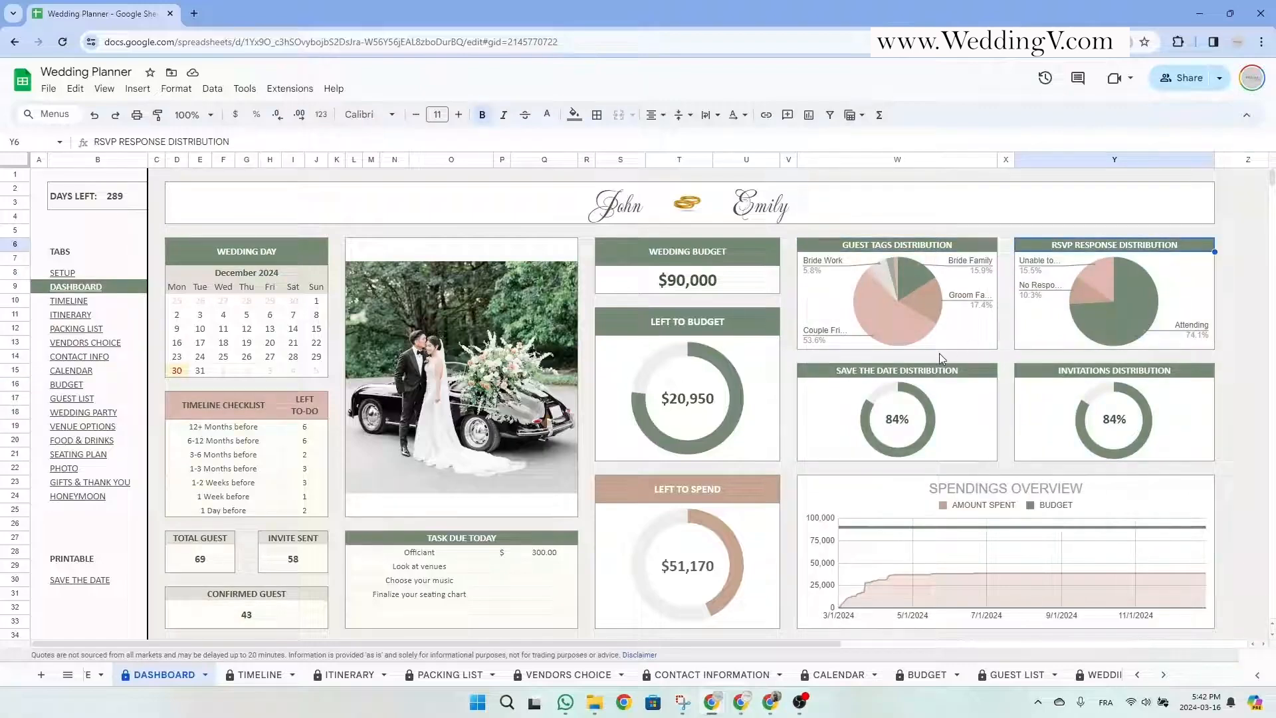
{"action": "left_click", "coordinate": [922, 376]}
{"action": "left_click", "coordinate": [1144, 376]}
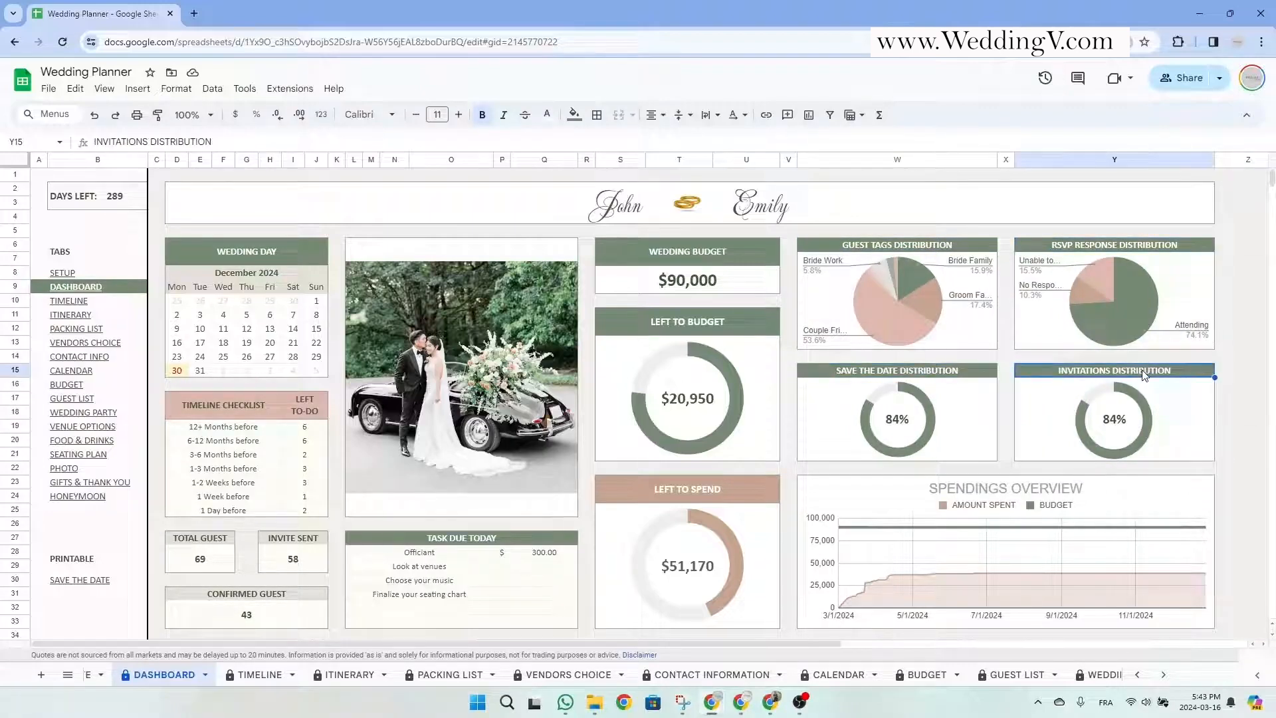